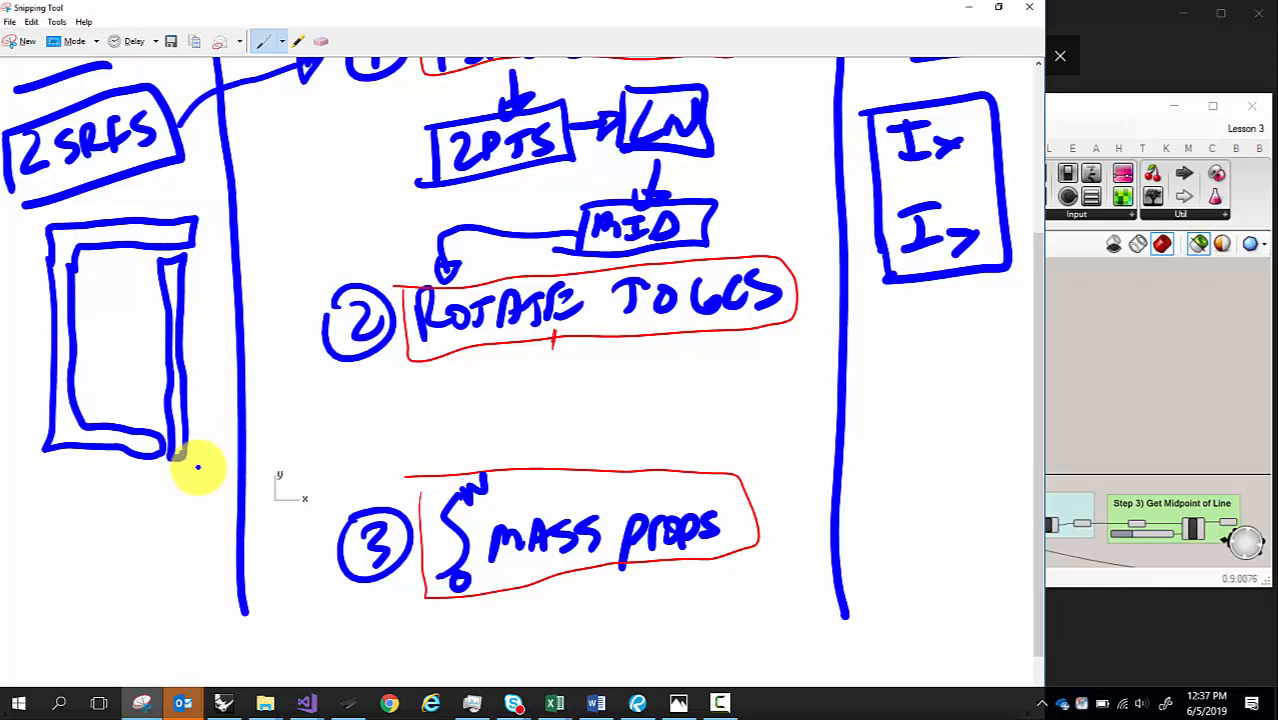
- Switch to the Photos window showing the image moment of intertia v2.JPG
click(1149, 77)
drag(921, 23, 578, 18)
double_click(578, 18)
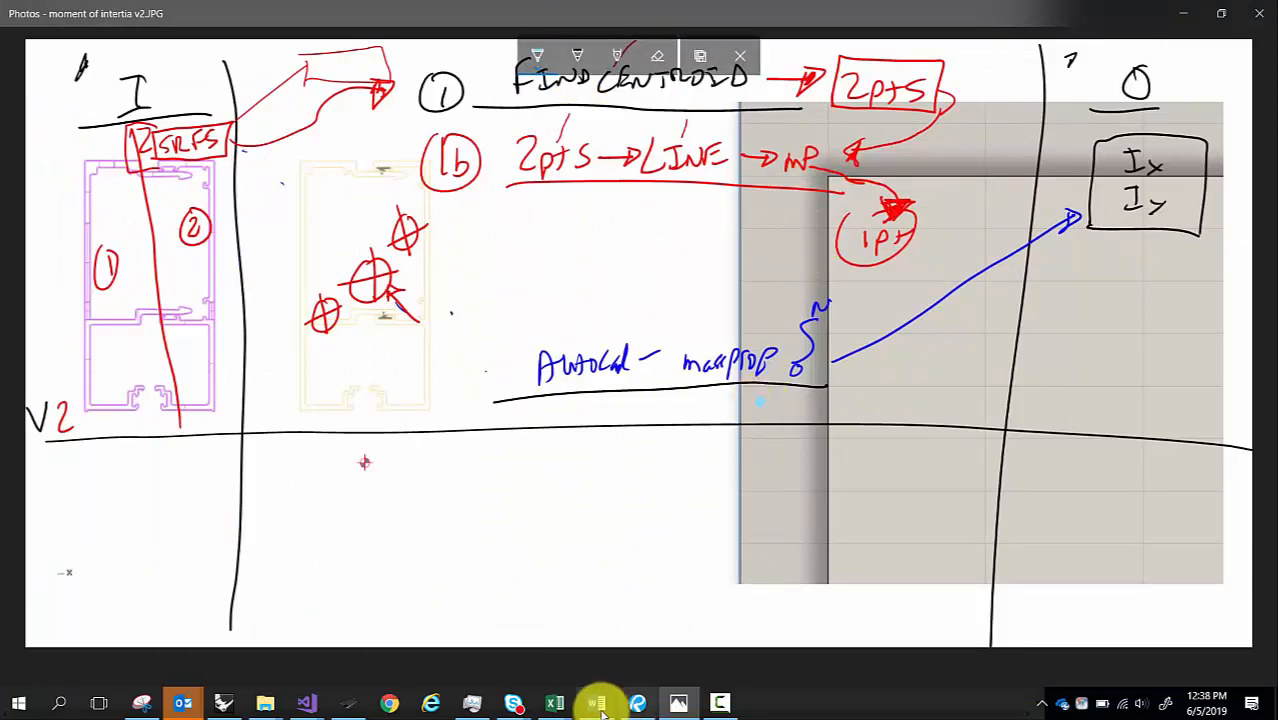
click(678, 703)
click(676, 705)
click(676, 705)
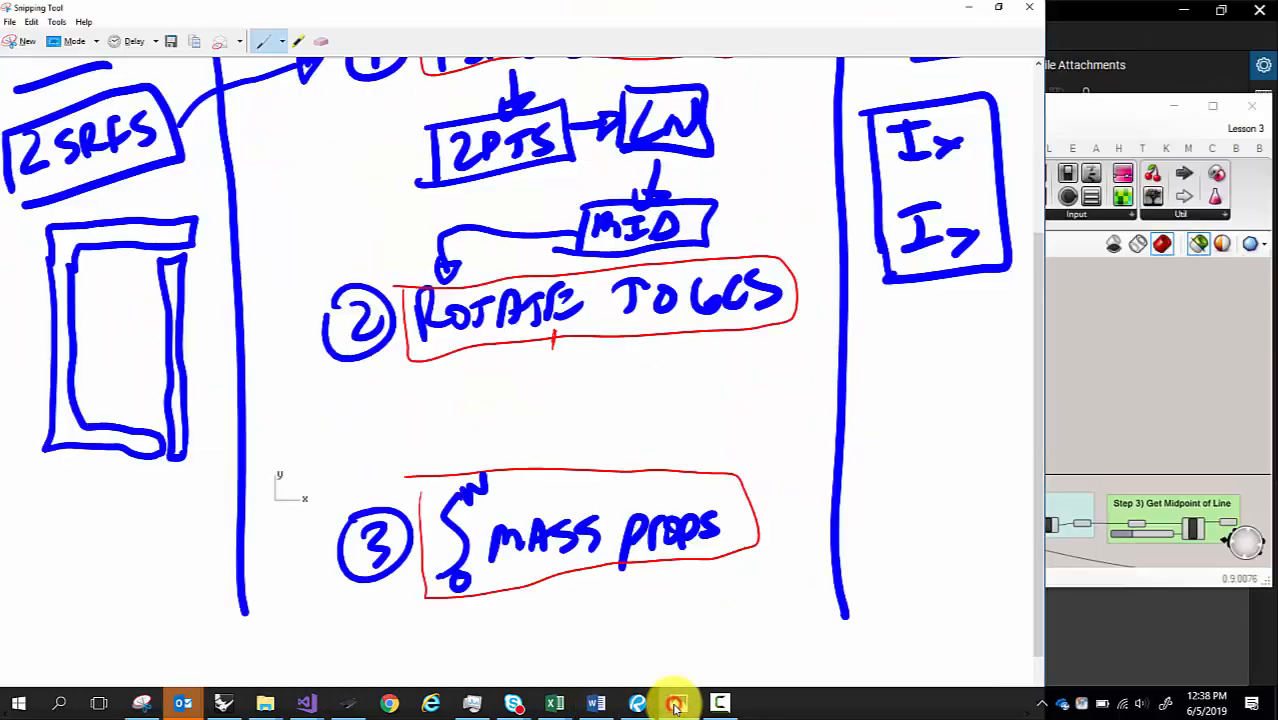
click(676, 703)
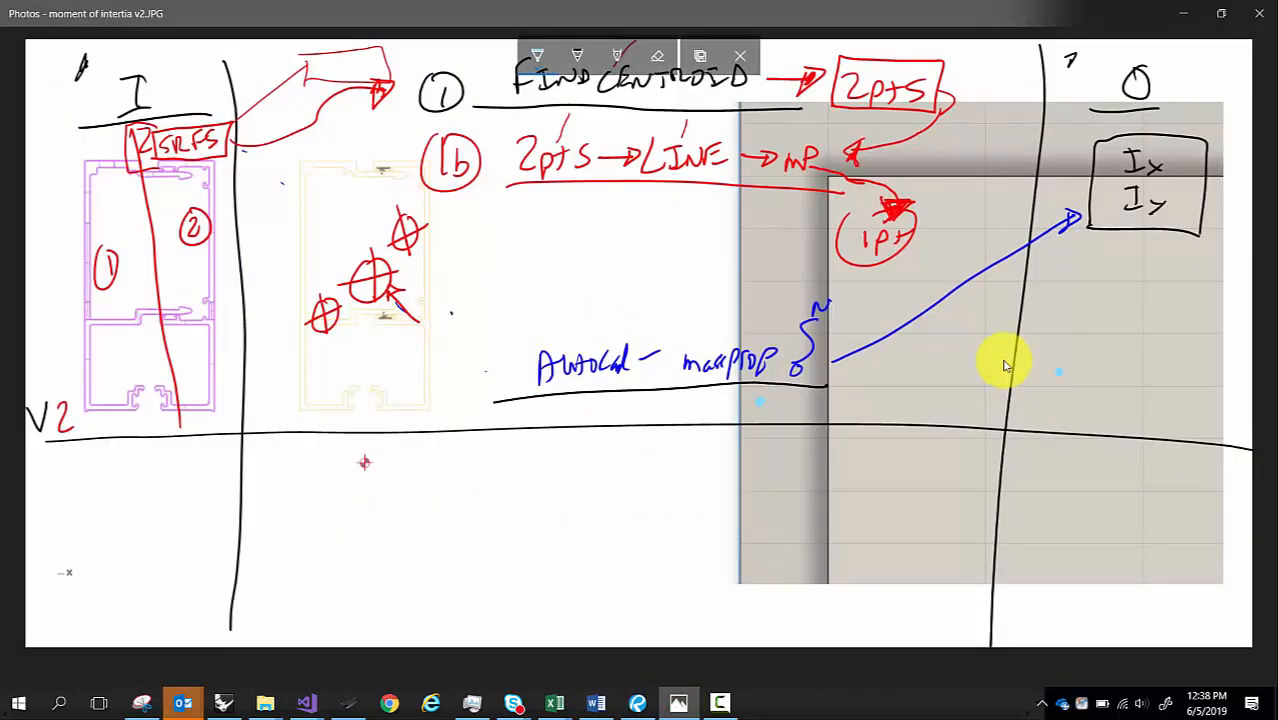
- Leave drawing mode on the v2 sketch and discard its unsaved ink changes
click(968, 349)
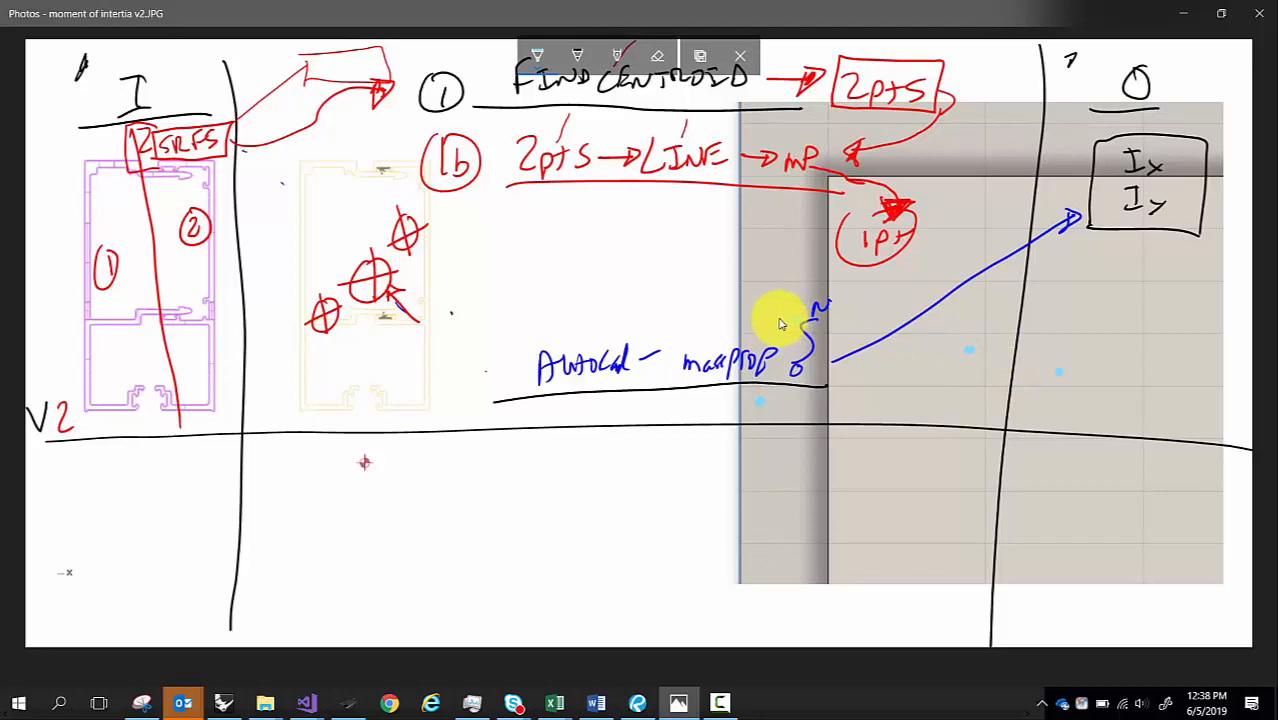
key(Escape)
key(Escape)
key(Escape)
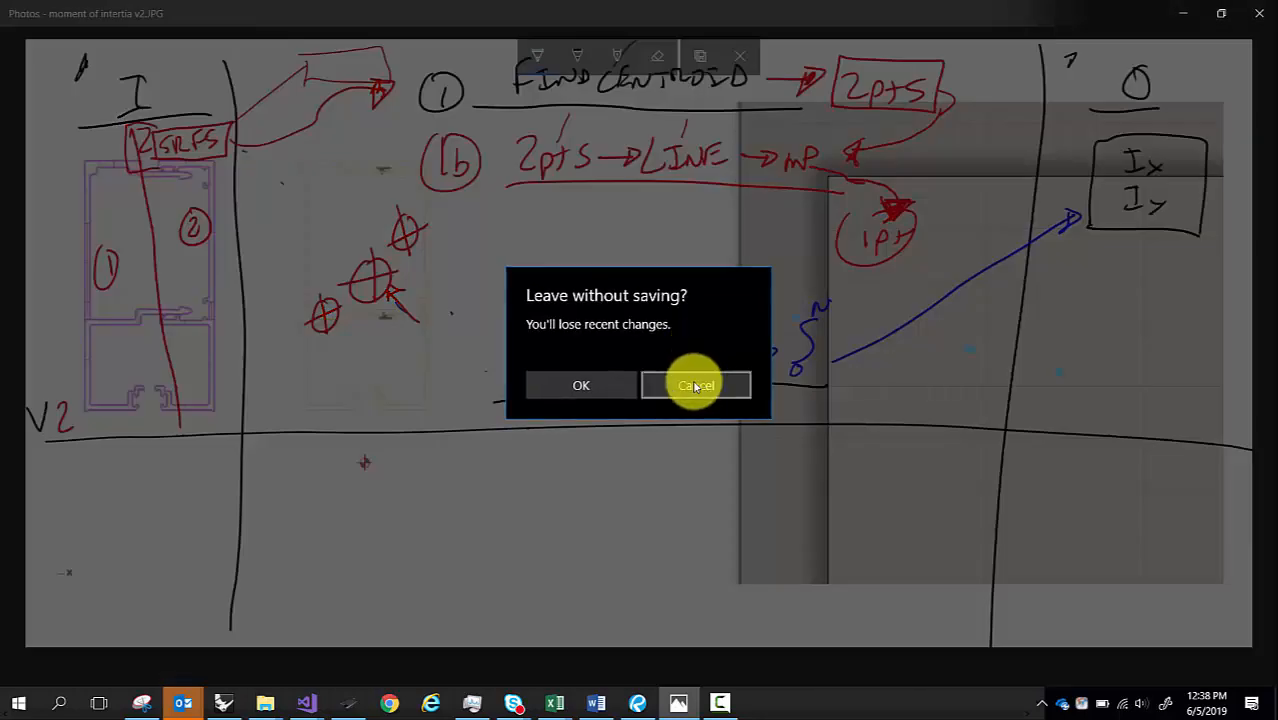
click(616, 388)
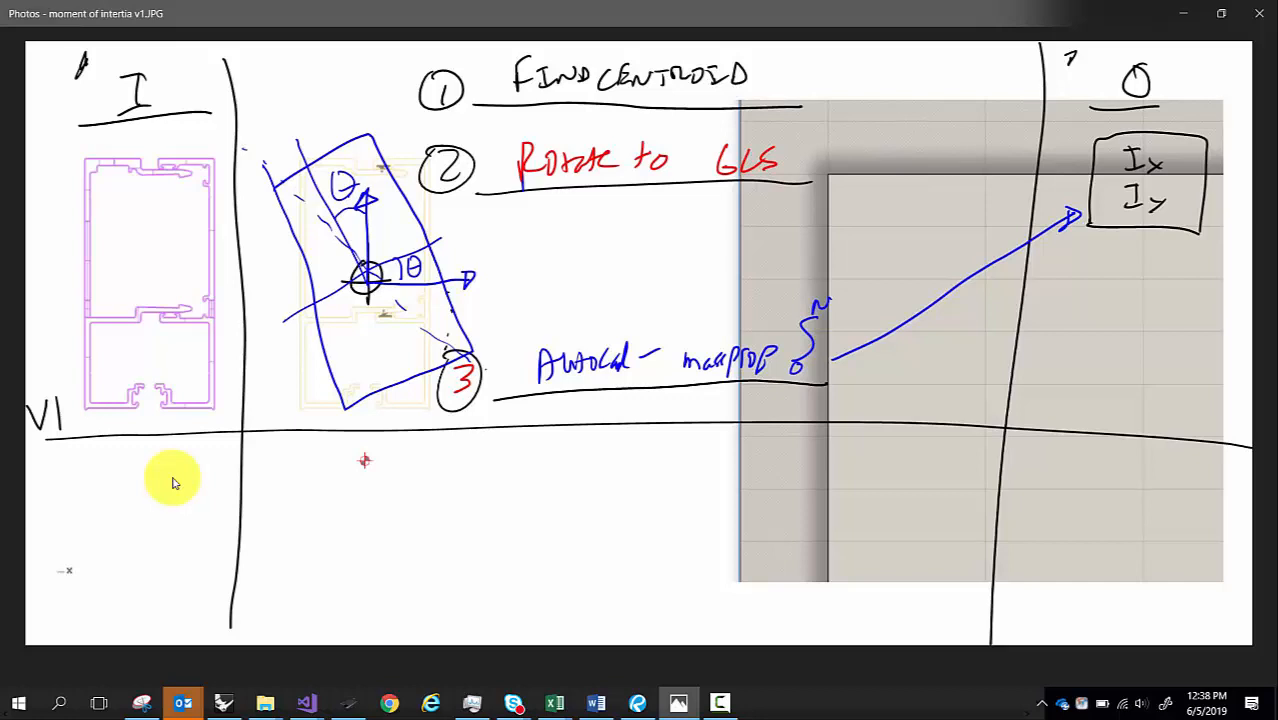
- Compare the v1 and v2 moment of inertia sketches, finishing on the v2 image
key(Right)
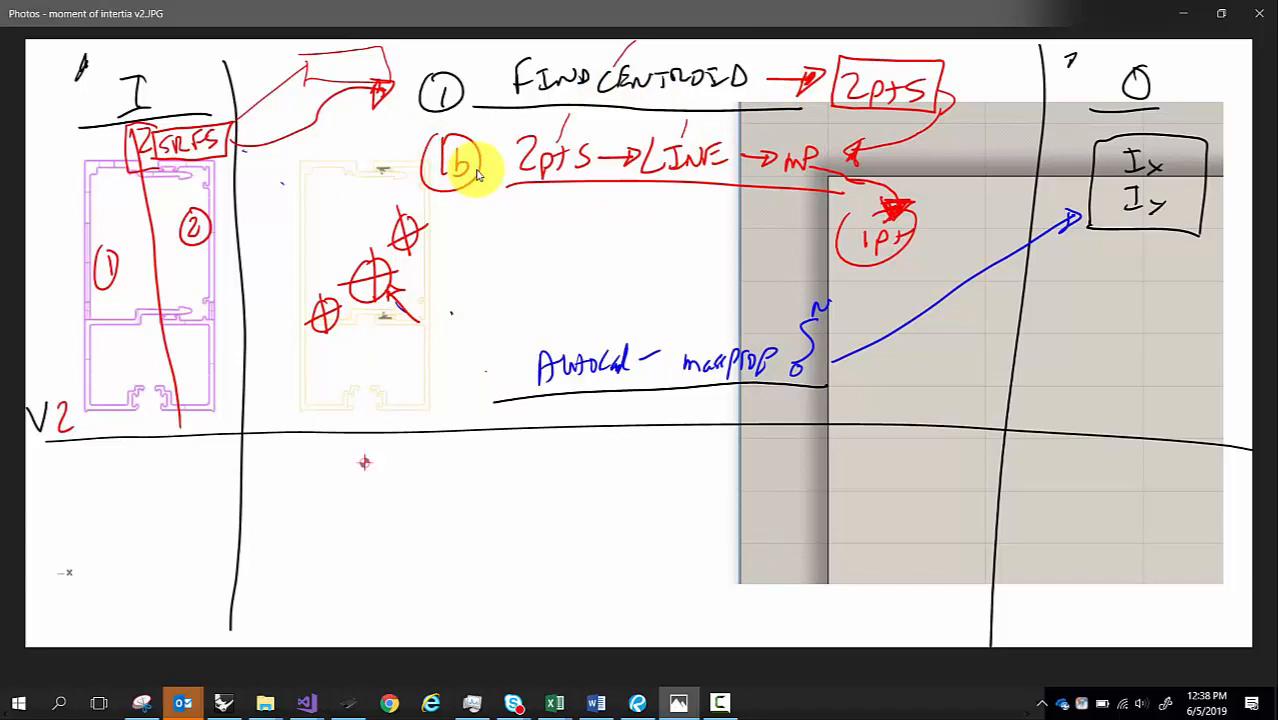
key(Left)
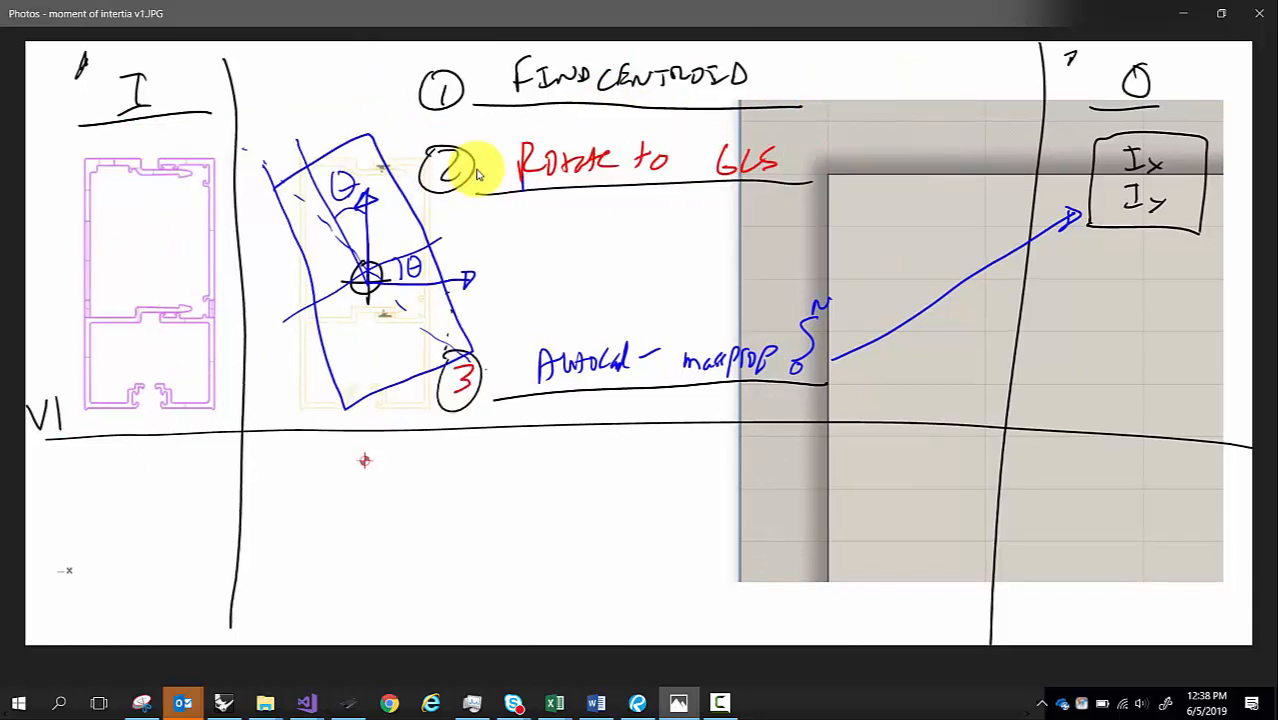
key(Right)
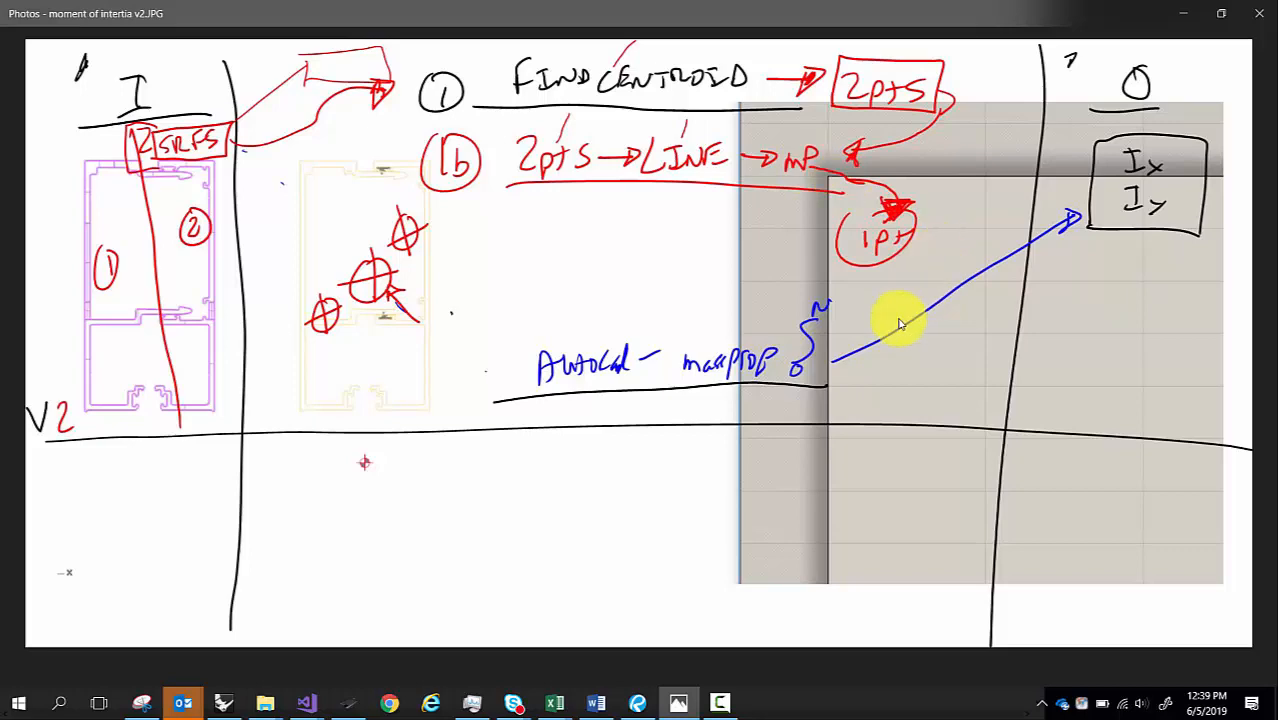
- Switch to Rhino and Grasshopper, select the Geo input parameter, and hide the two profile surfaces in the Top view
click(224, 704)
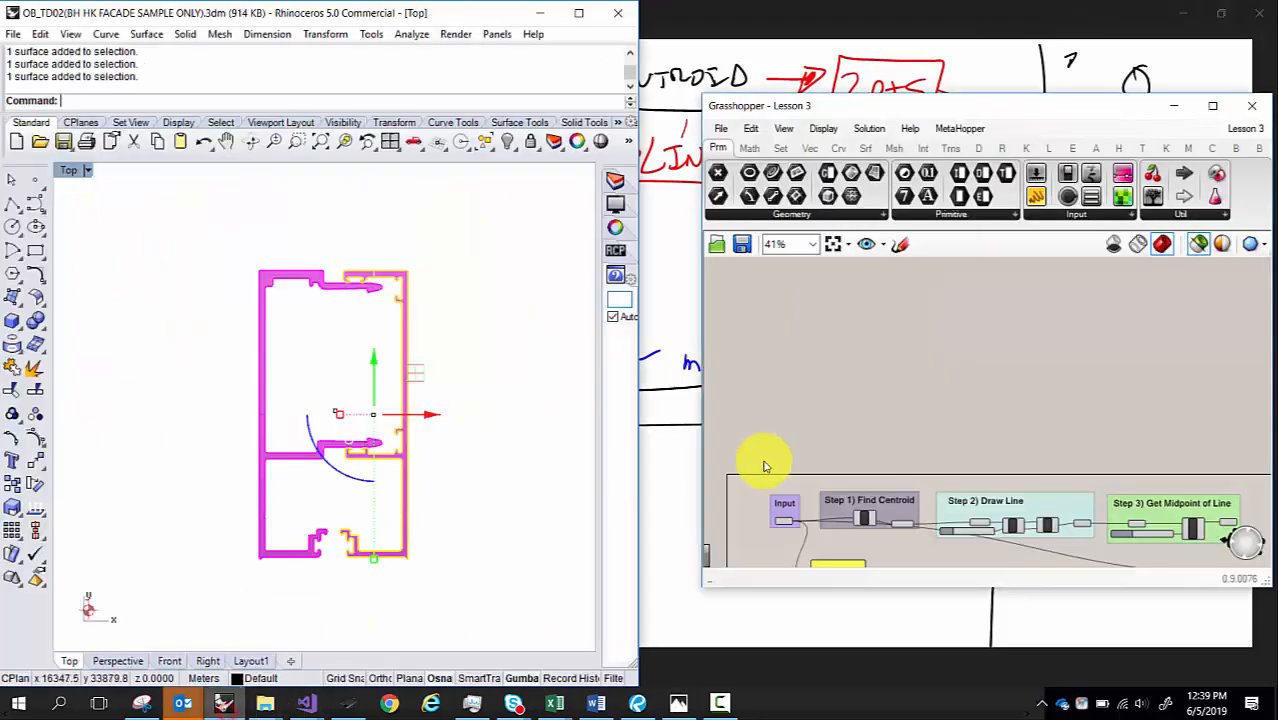
right_drag(791, 355, 873, 309)
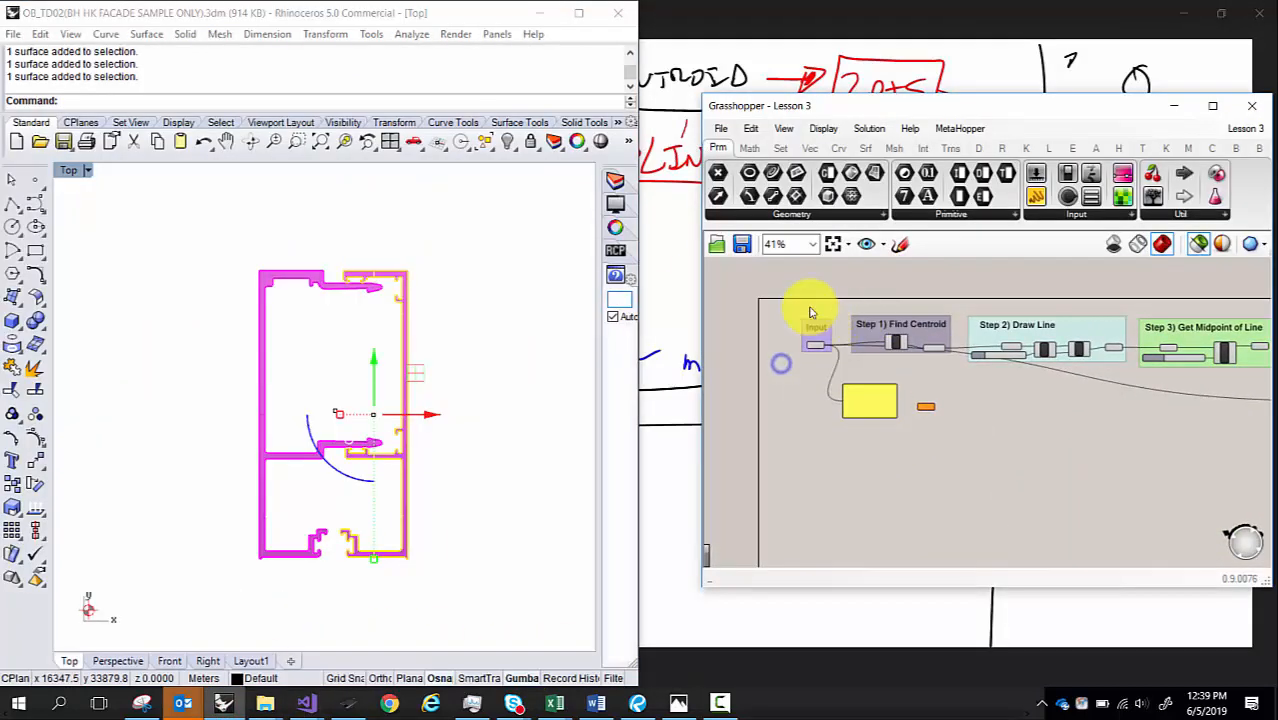
scroll(820, 356, up, 3)
click(809, 338)
click(505, 302)
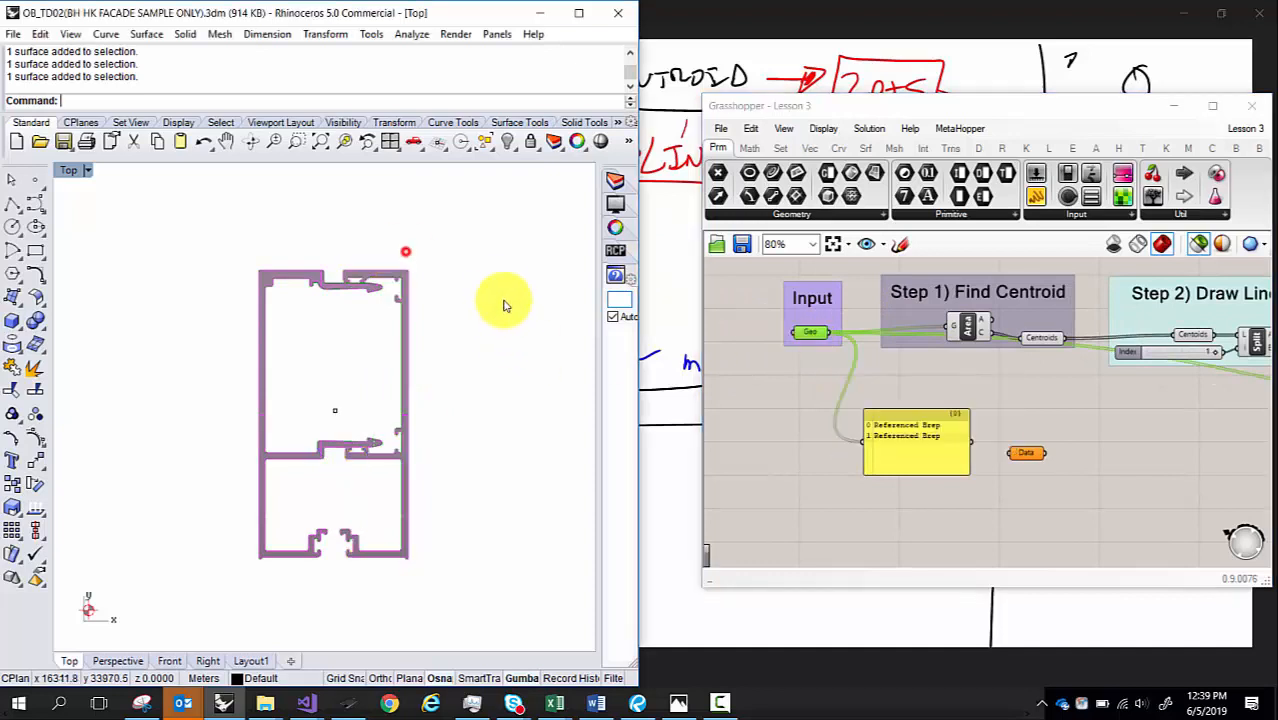
drag(522, 402, 196, 241)
click(505, 146)
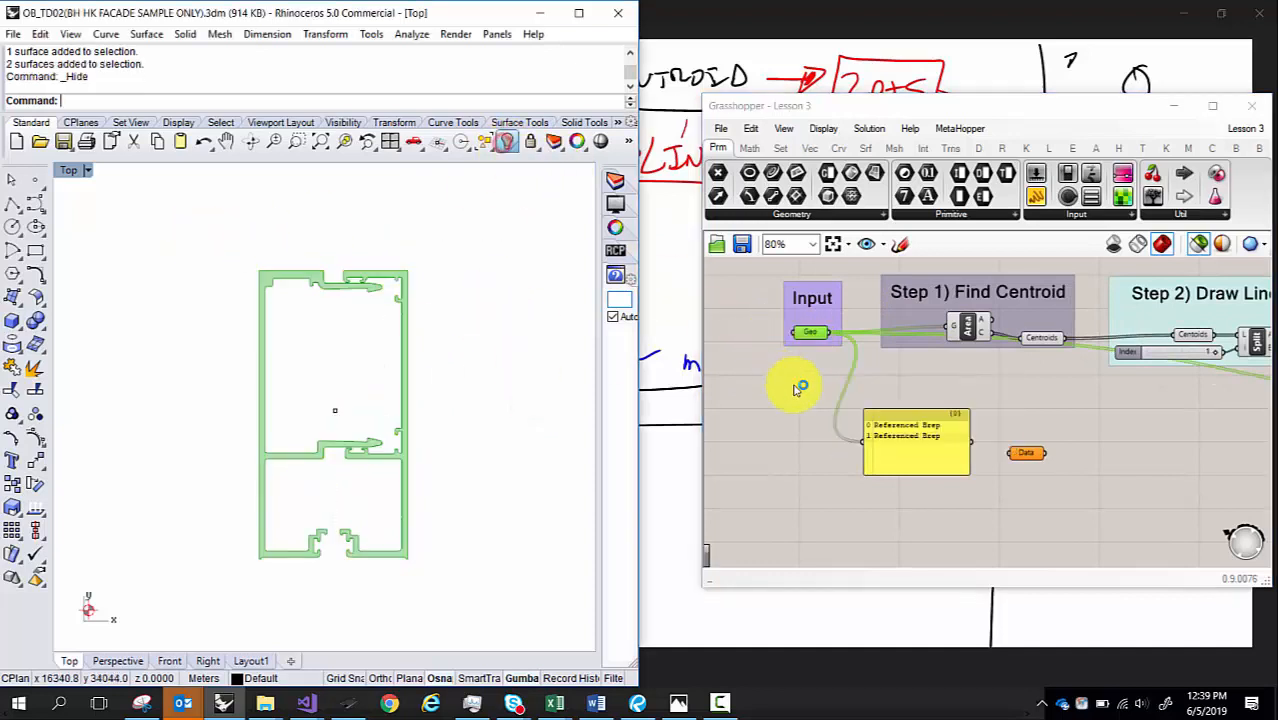
- Examine the Grasshopper definition stage by stage, previewing the Centroids, Line and midpoint Point outputs against the profile
right_drag(797, 371, 757, 370)
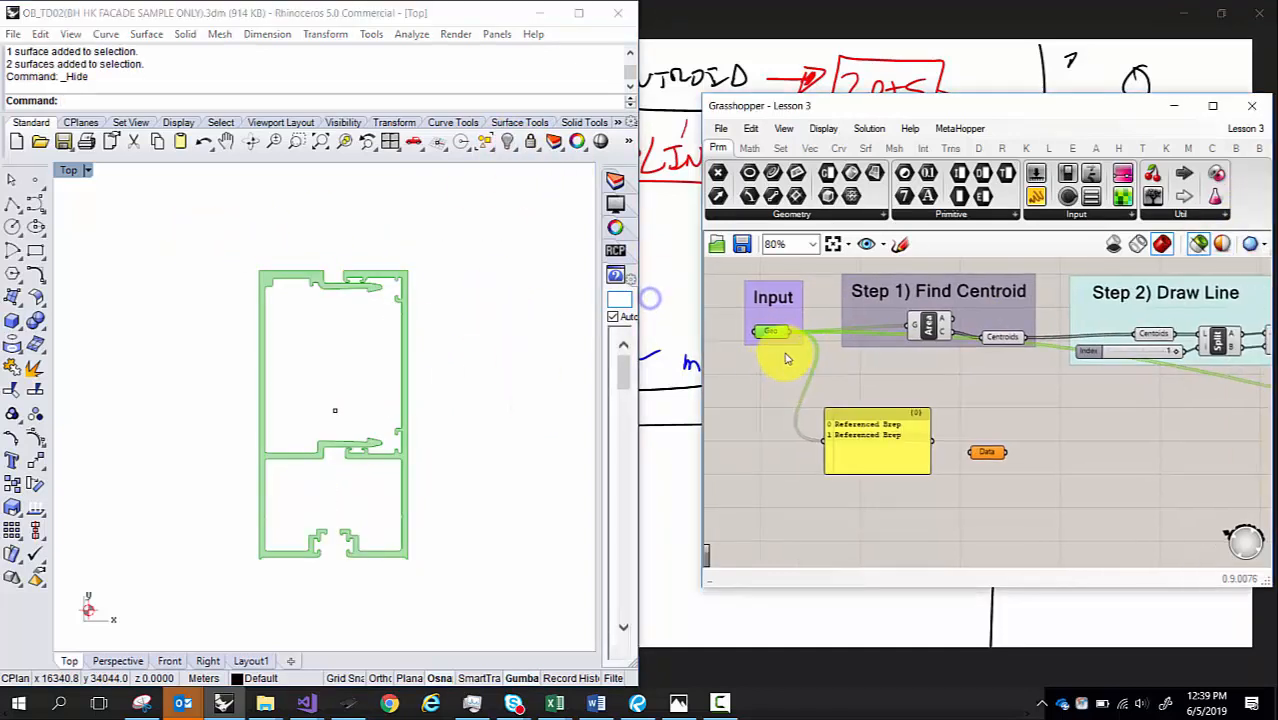
right_drag(982, 368, 924, 366)
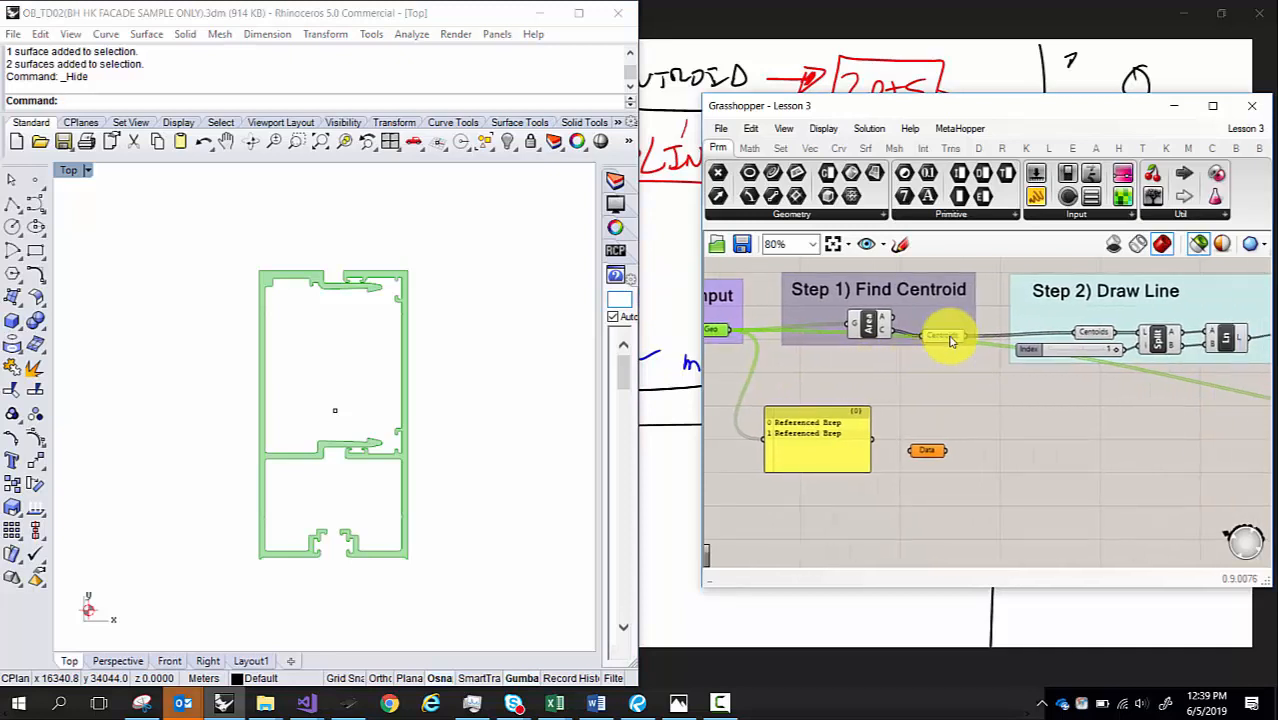
click(951, 341)
right_drag(1000, 386, 703, 303)
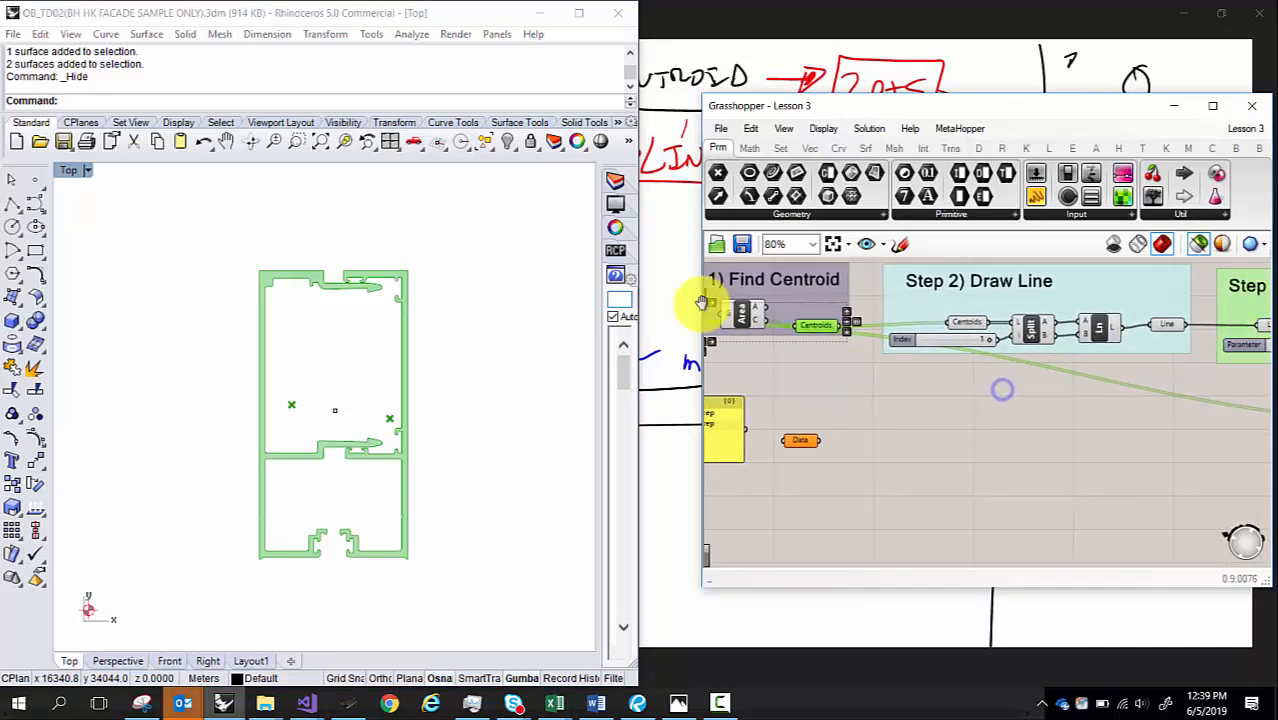
scroll(340, 410, up, 3)
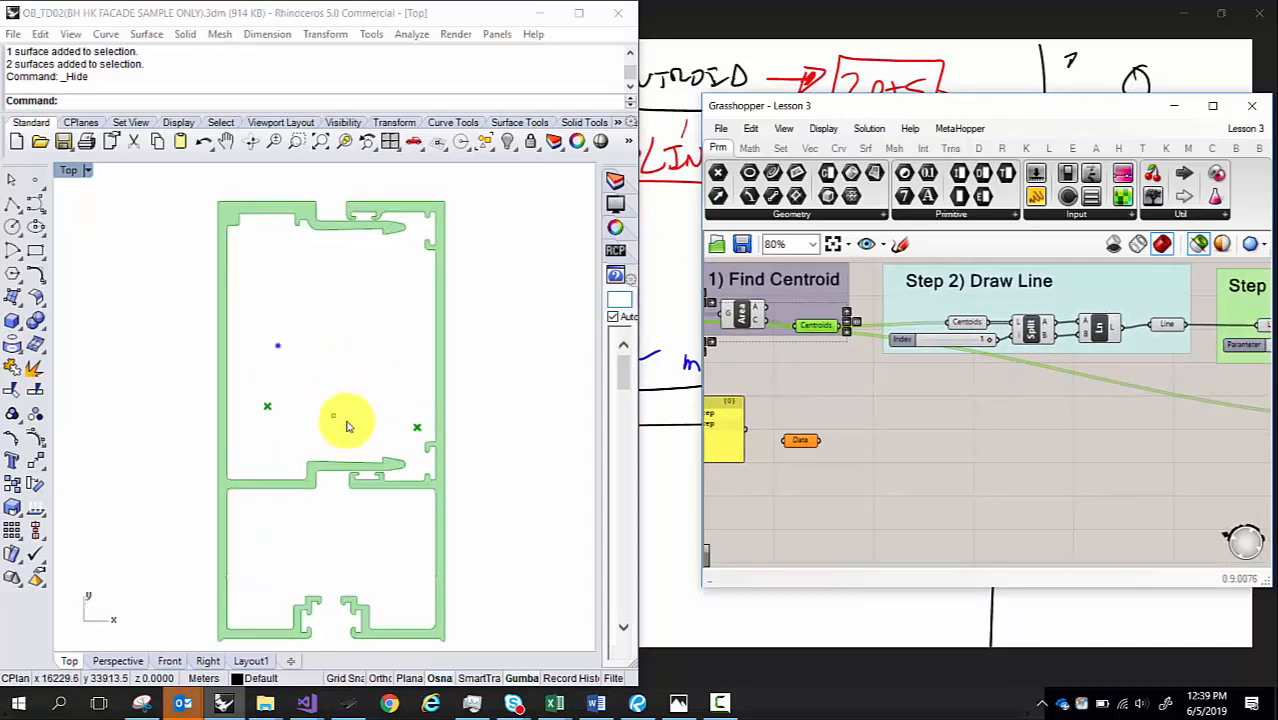
click(1167, 327)
right_drag(1078, 397, 904, 370)
right_drag(1118, 371, 809, 410)
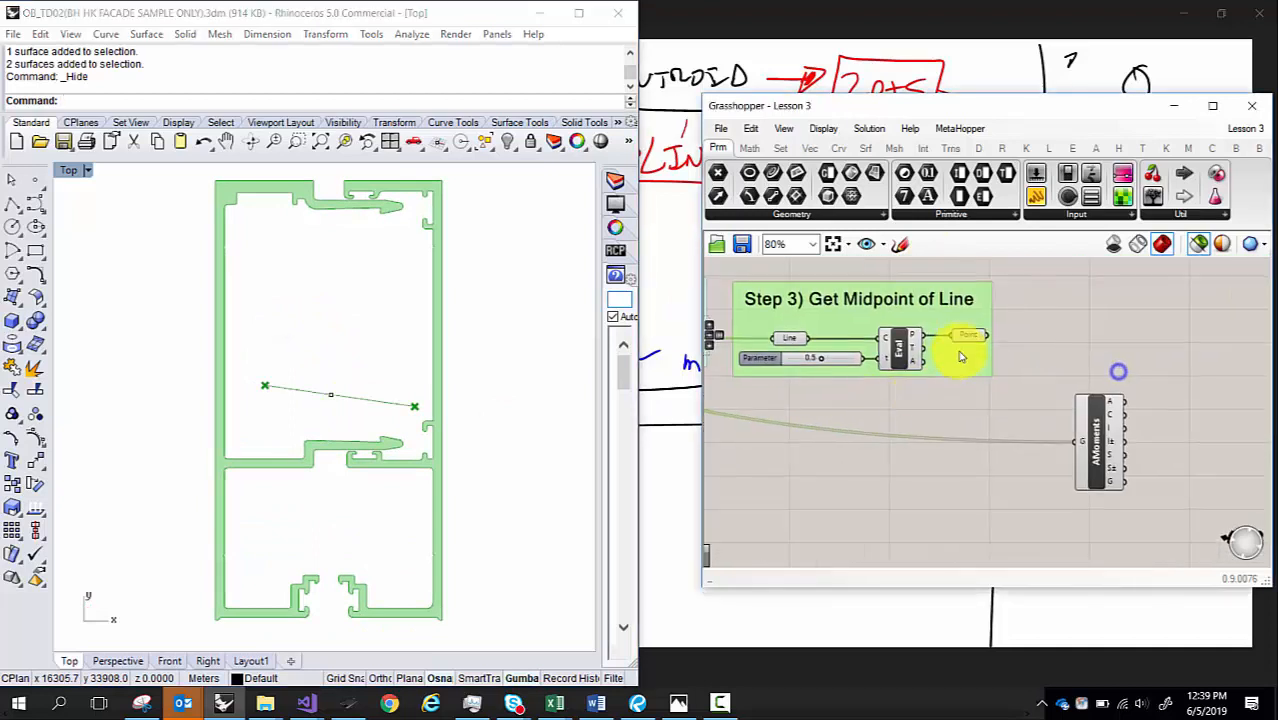
click(969, 336)
right_drag(946, 405, 975, 393)
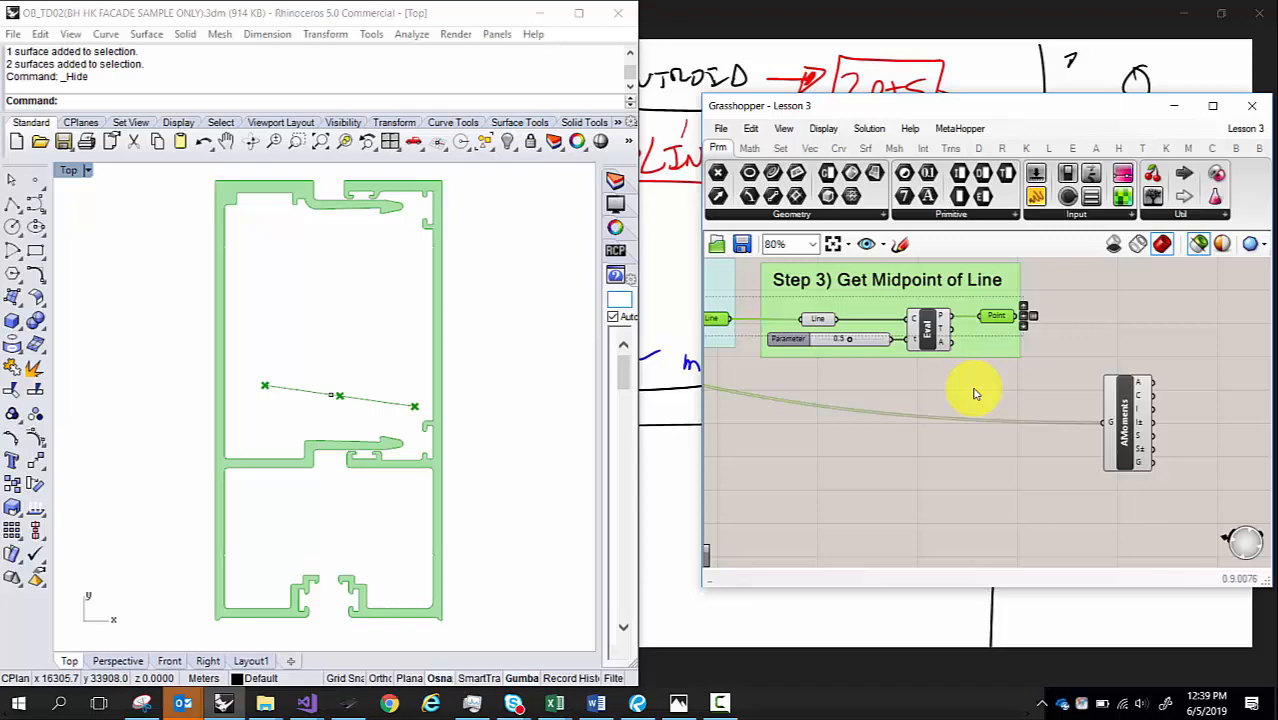
- Switch to the Snipping Tool flowchart and draw an empty box under Mass Props with an arrow to the Ix and Iy output
click(848, 12)
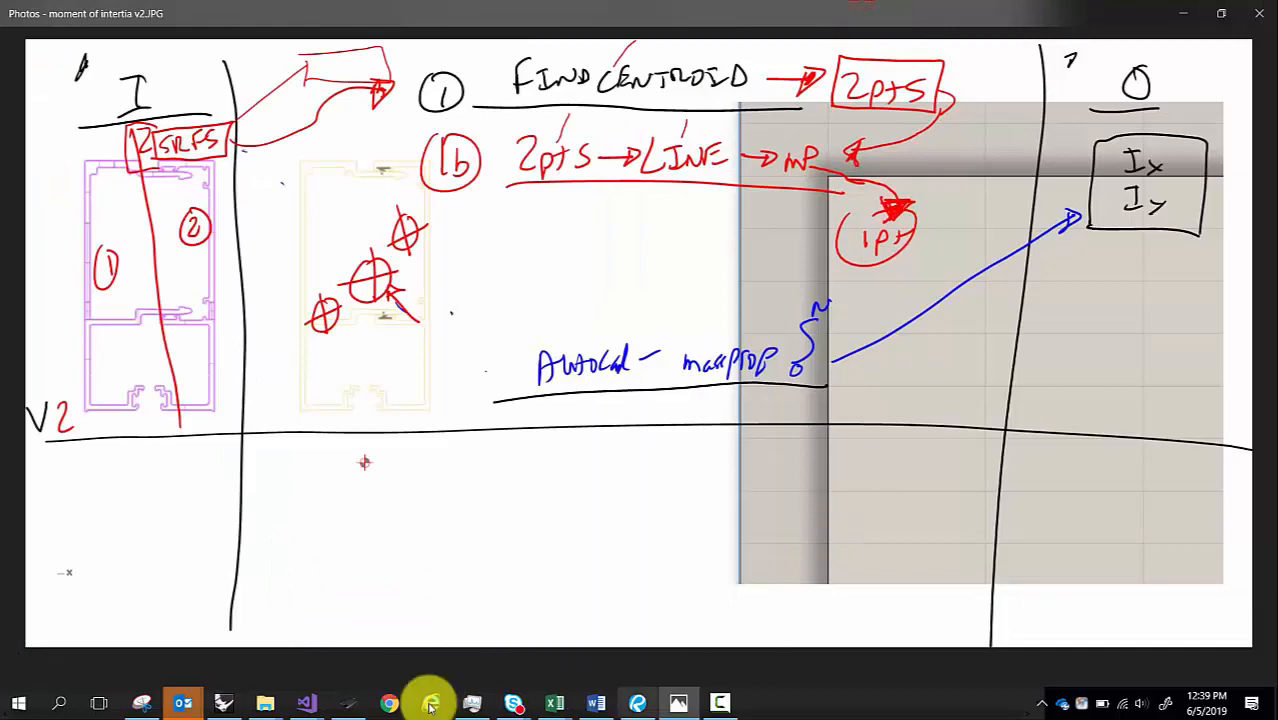
click(141, 703)
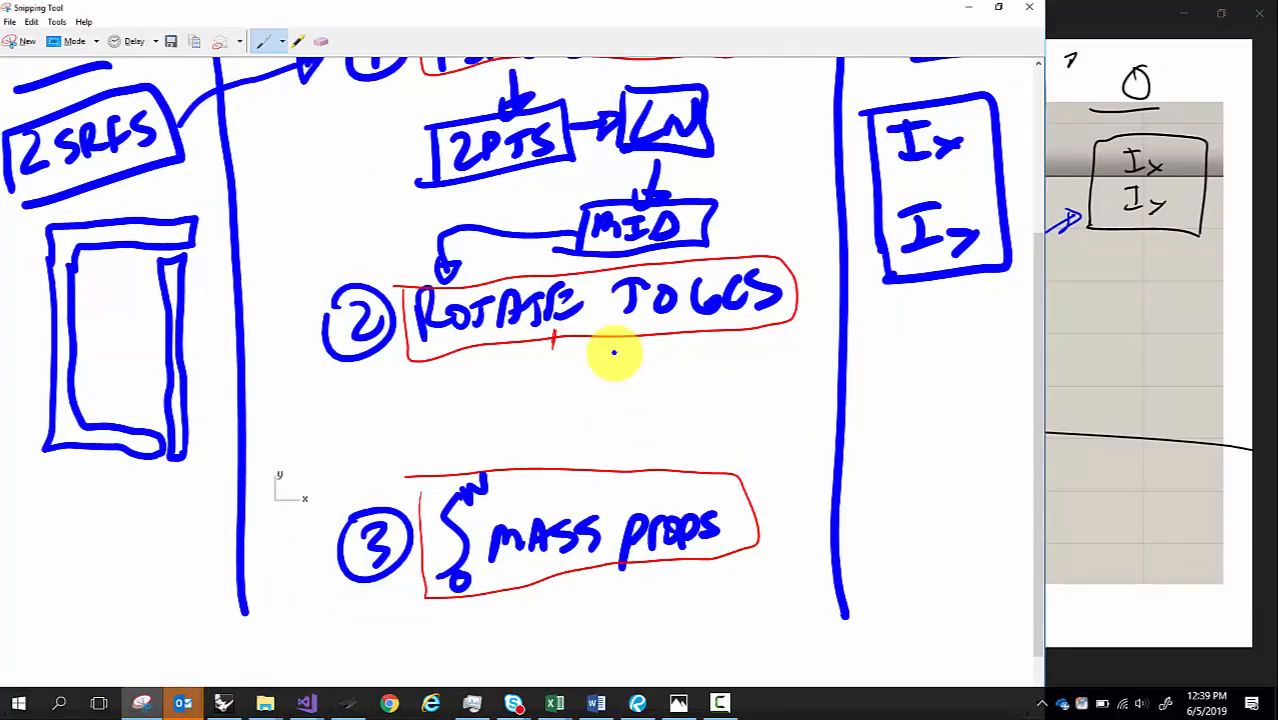
scroll(608, 354, up, 1)
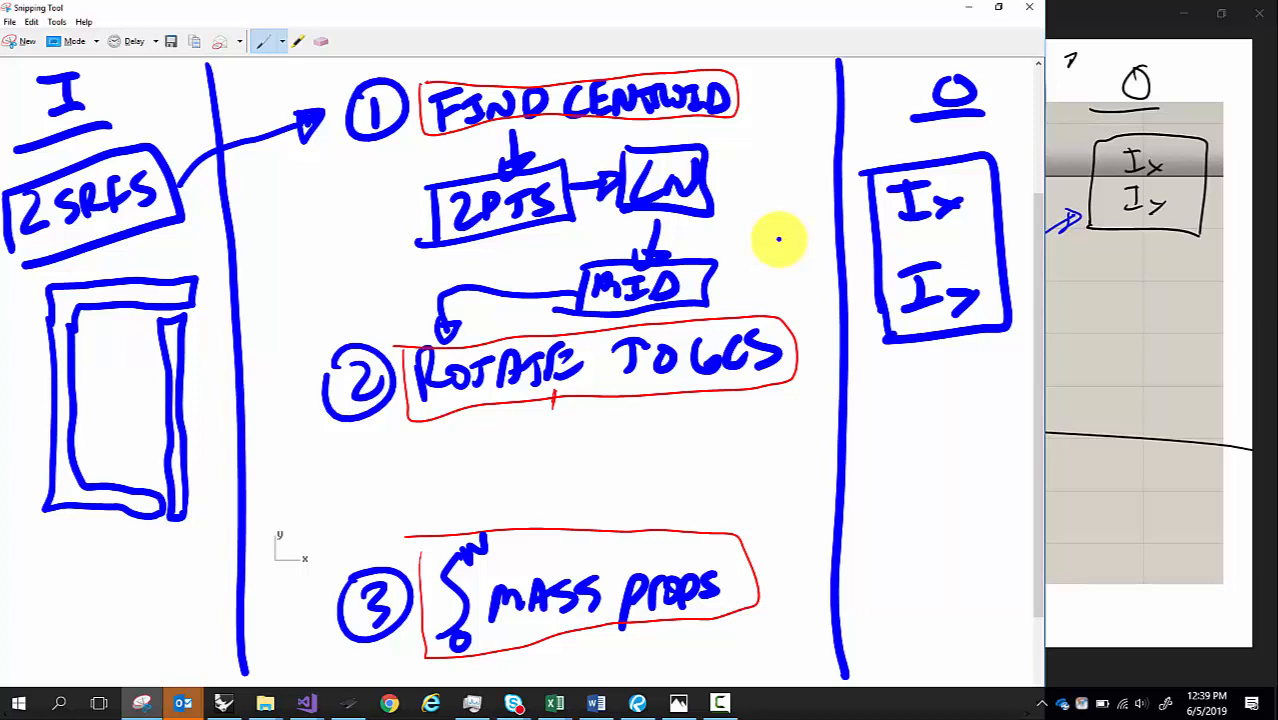
scroll(790, 260, down, 3)
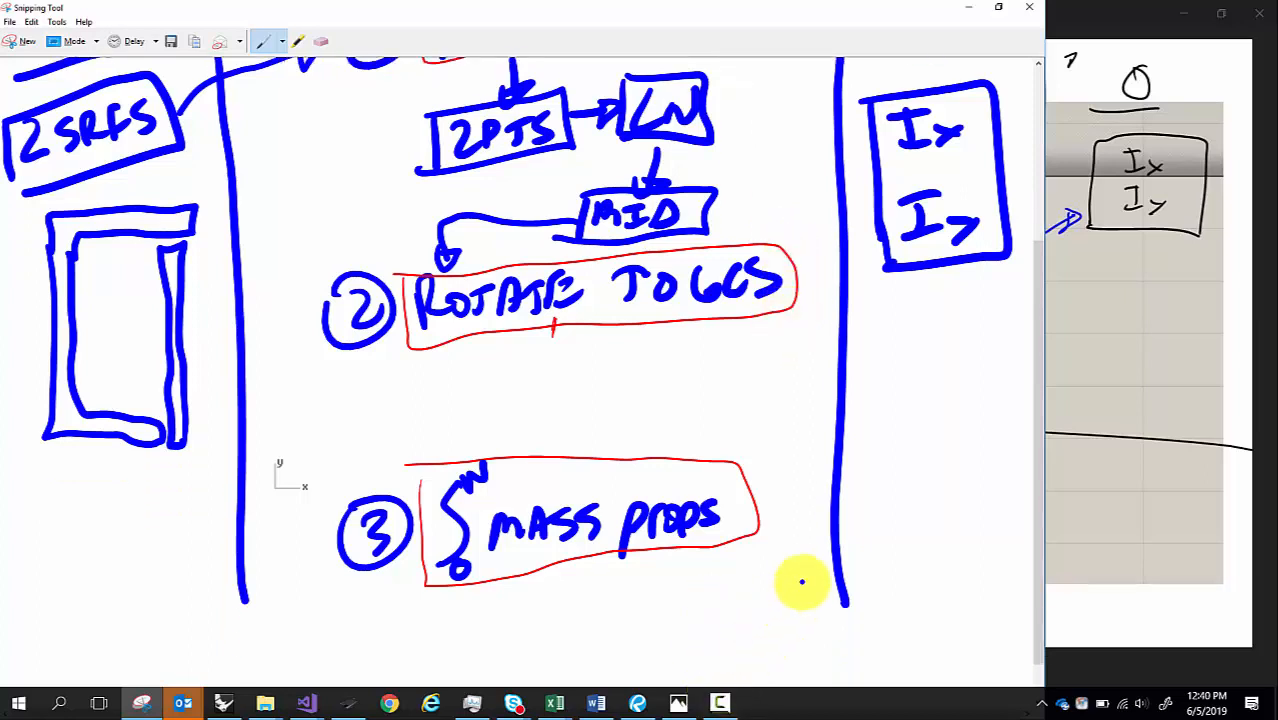
mouse_move(905, 275)
mouse_down()
mouse_move(782, 576)
mouse_move(724, 608)
mouse_up()
mouse_move(482, 603)
mouse_down()
mouse_move(690, 633)
mouse_move(460, 590)
mouse_up()
drag(875, 300, 920, 302)
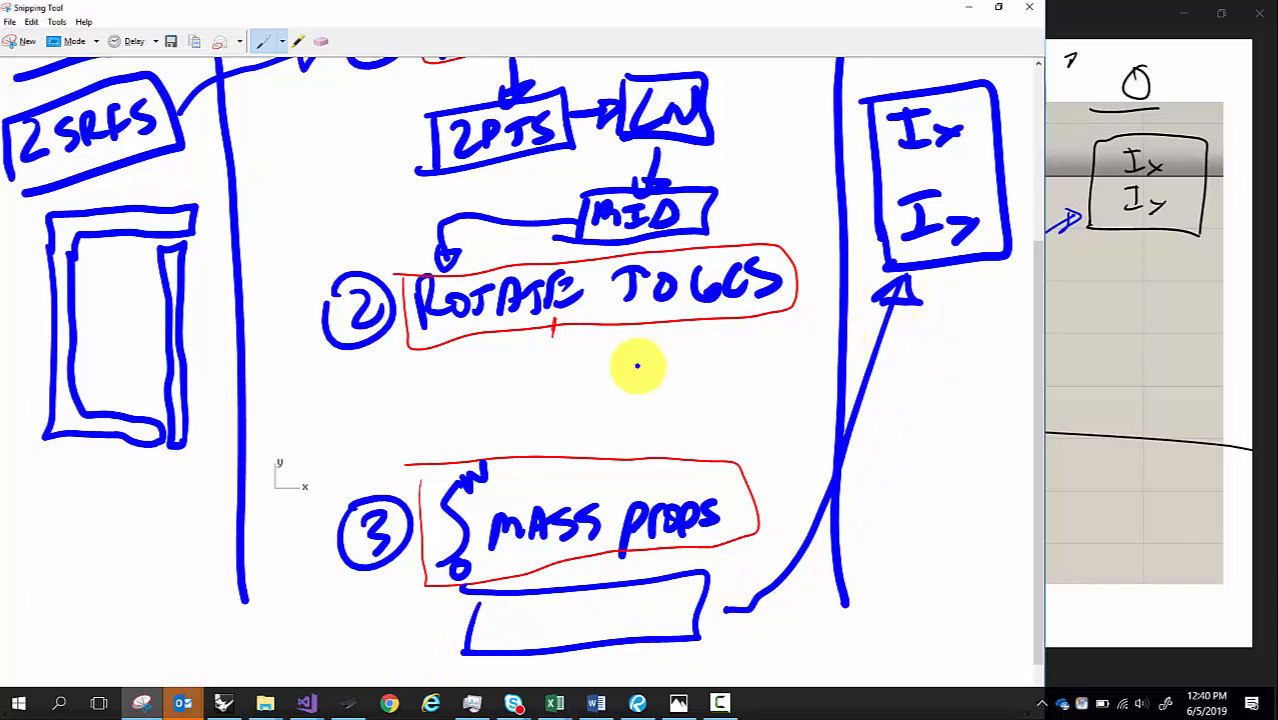
- Highlight yellow arrows from the 2 SRFS input to Rotate to GCS and from Ix and Iy back to the empty box
scroll(650, 370, up, 1)
scroll(666, 377, up, 1)
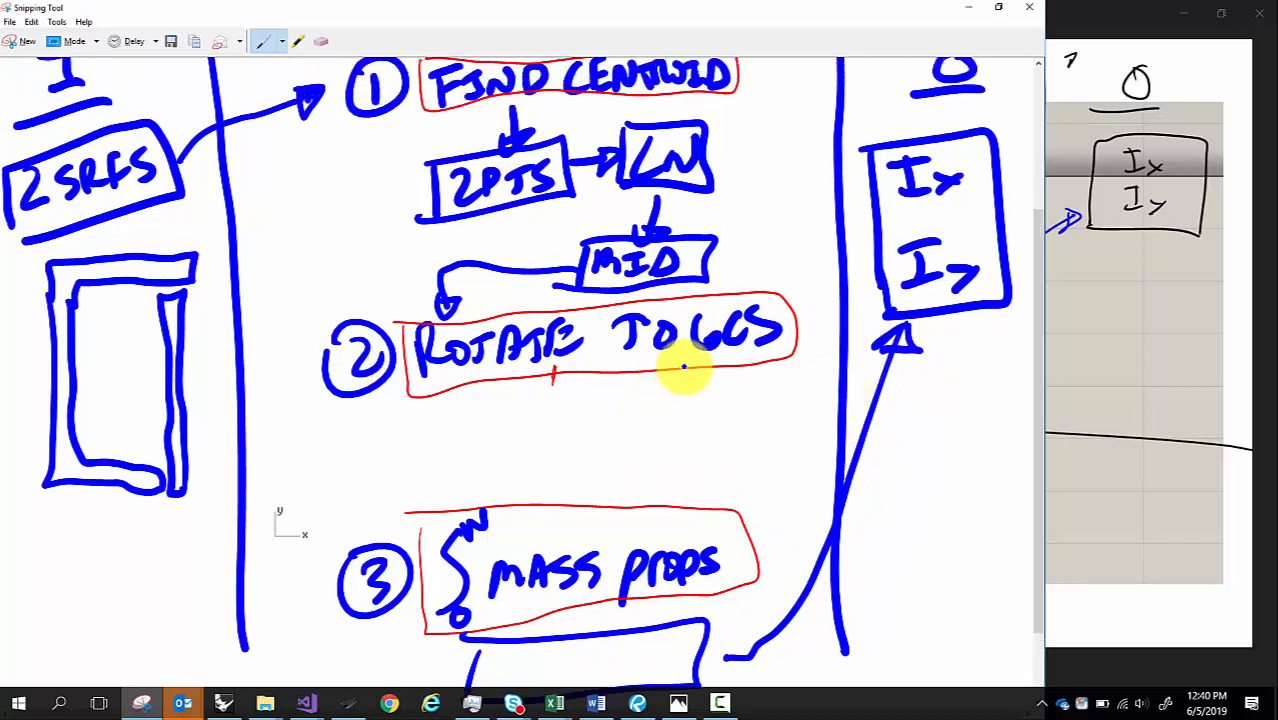
scroll(684, 367, down, 1)
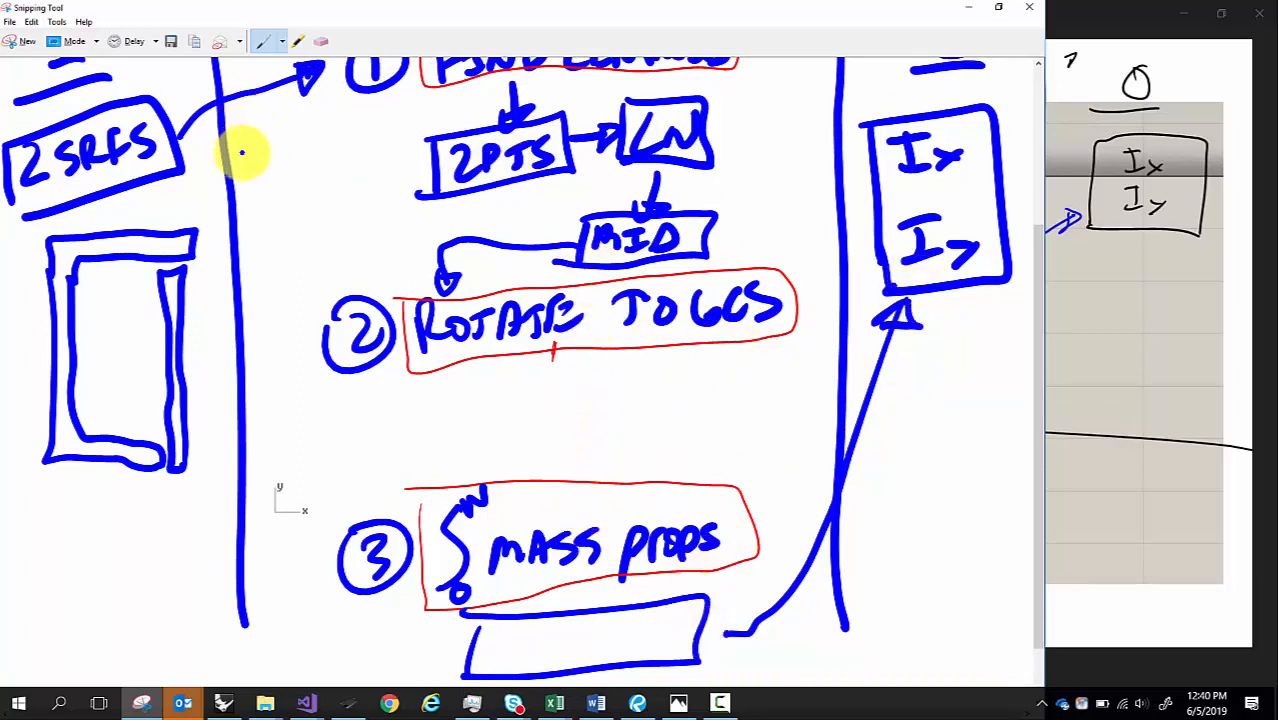
click(298, 41)
mouse_move(160, 195)
mouse_down()
mouse_move(270, 137)
mouse_move(399, 200)
mouse_move(402, 271)
mouse_move(386, 263)
mouse_up()
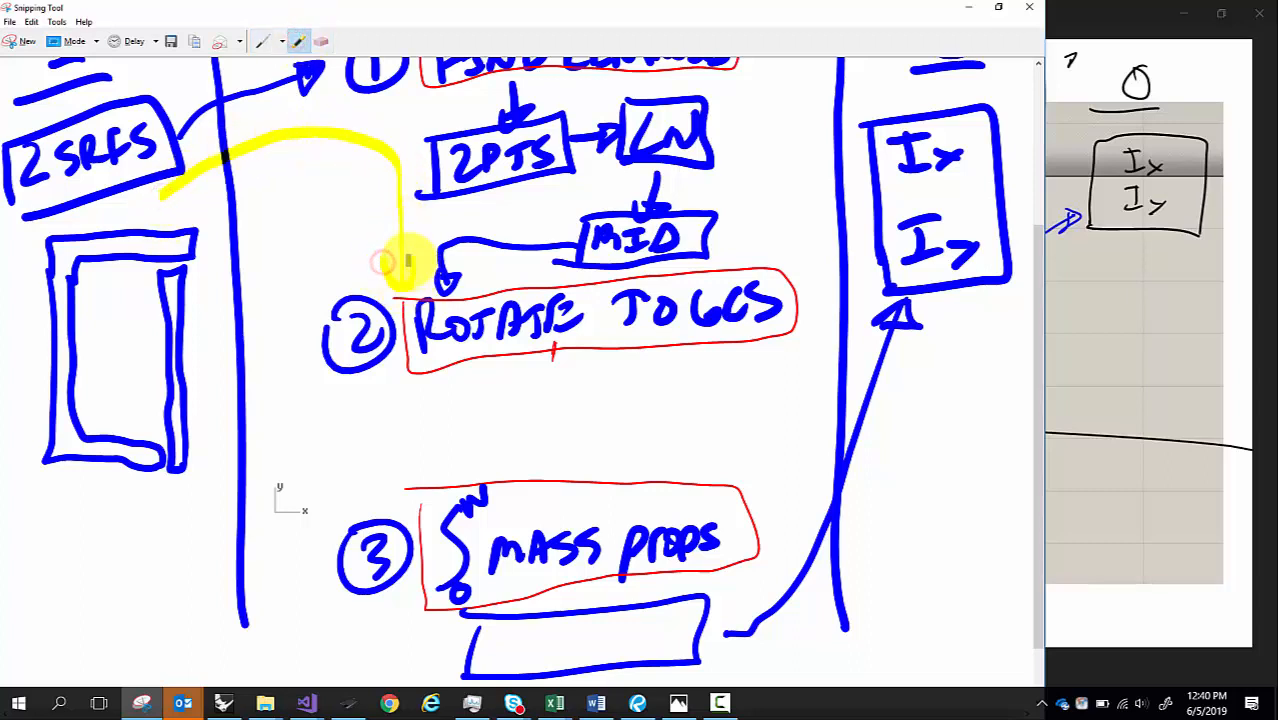
mouse_move(955, 326)
mouse_down()
mouse_move(835, 645)
mouse_move(685, 663)
mouse_move(690, 640)
mouse_up()
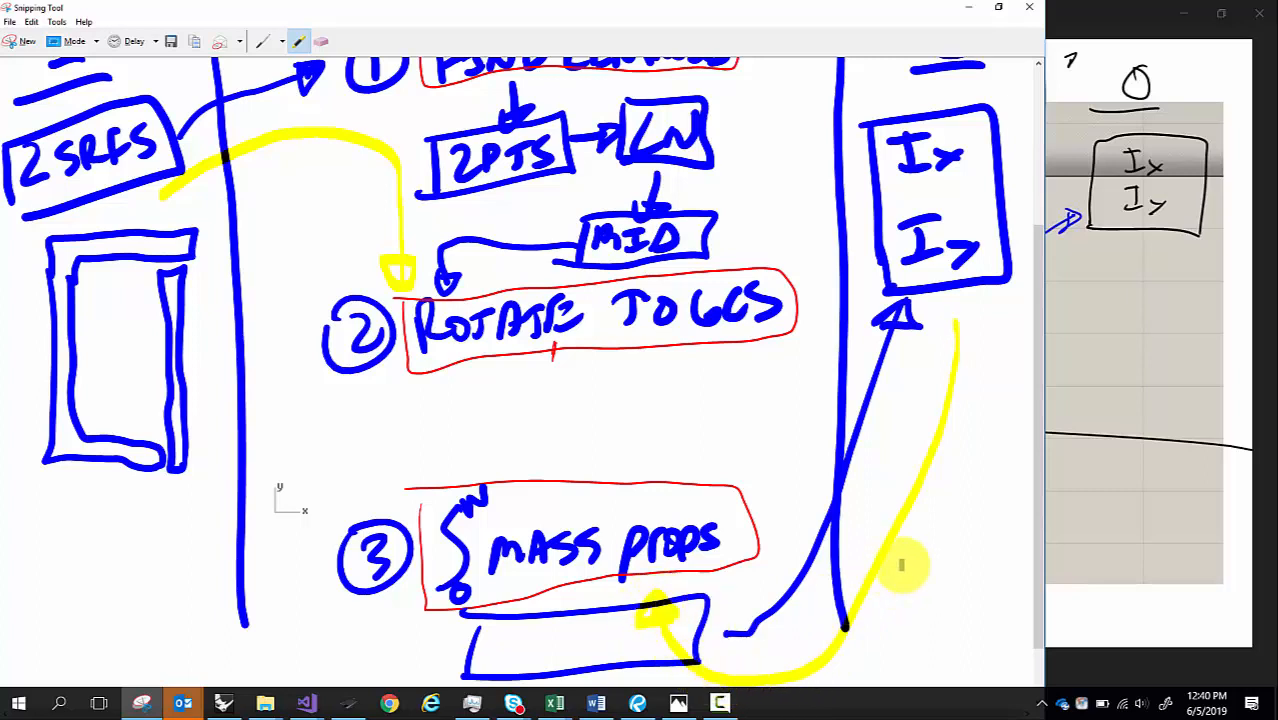
- Switch to Rhino and Grasshopper and snap the Grasshopper window to the half of the screen beside Rhino
click(226, 704)
drag(941, 106, 1277, 210)
click(388, 216)
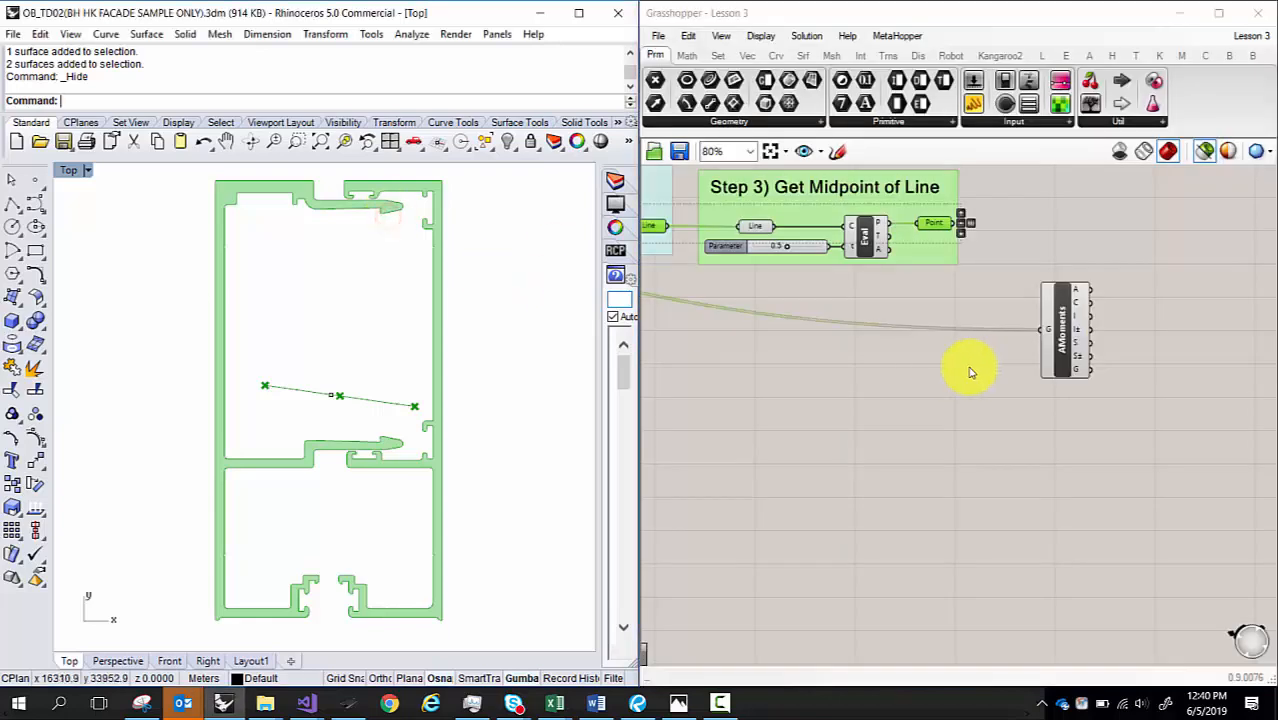
- Move the AMoments component and the Output group to make room after Step 3, and preview the midpoint Point
scroll(820, 353, down, 3)
drag(898, 360, 1088, 370)
drag(1107, 311, 1197, 338)
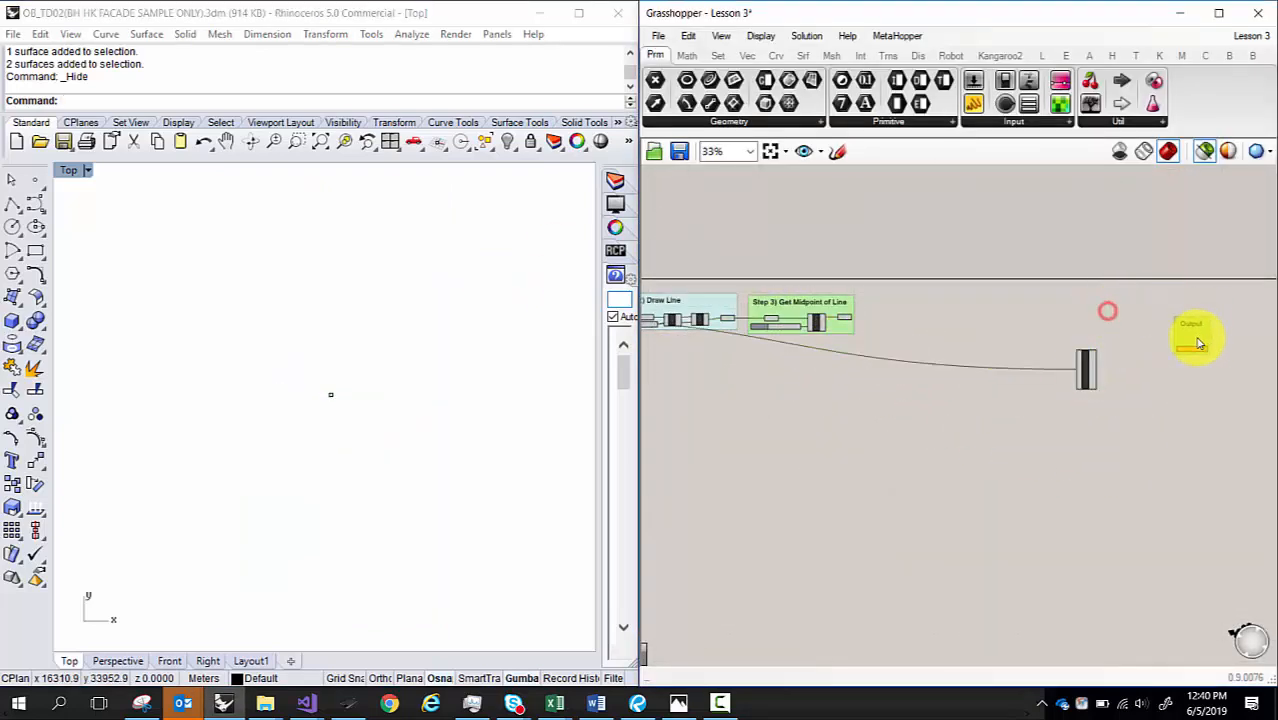
scroll(839, 305, up, 4)
click(858, 341)
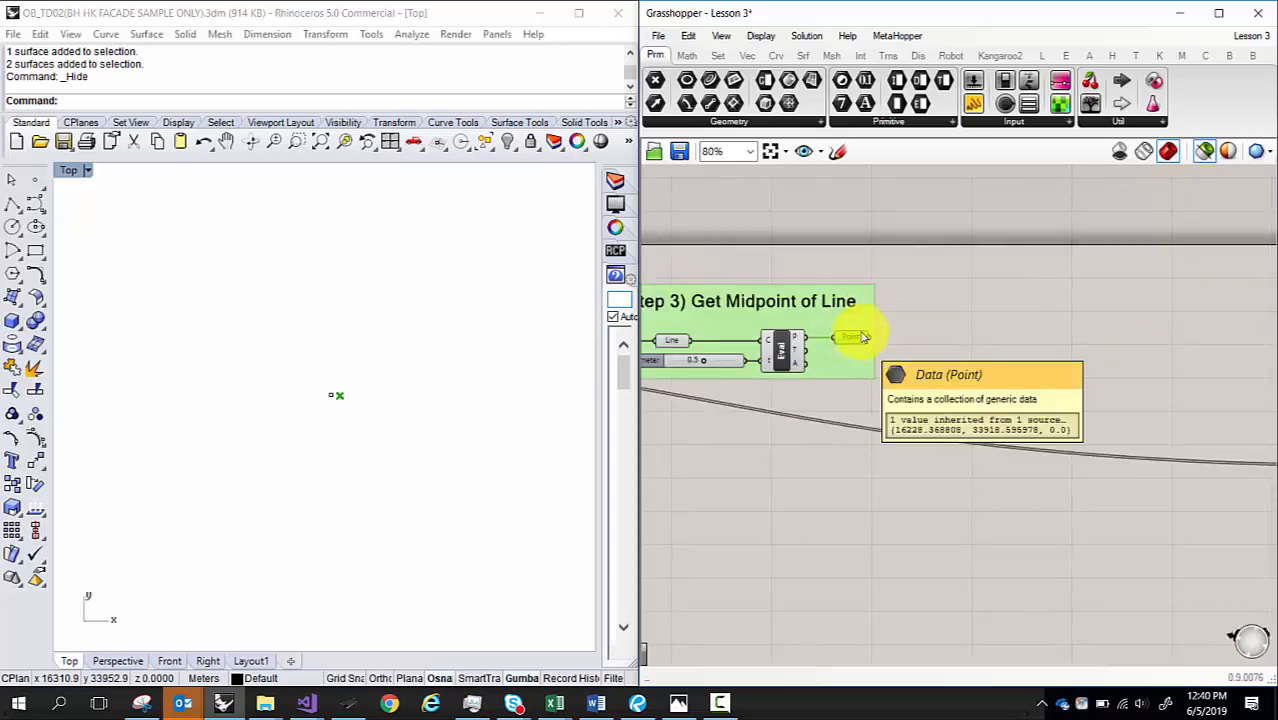
- Reposition the AMoments component directly beside the Output group containing the Moment of intertia parameter
scroll(863, 337, down, 4)
drag(799, 284, 1072, 418)
drag(1012, 370, 630, 550)
scroll(1115, 346, up, 7)
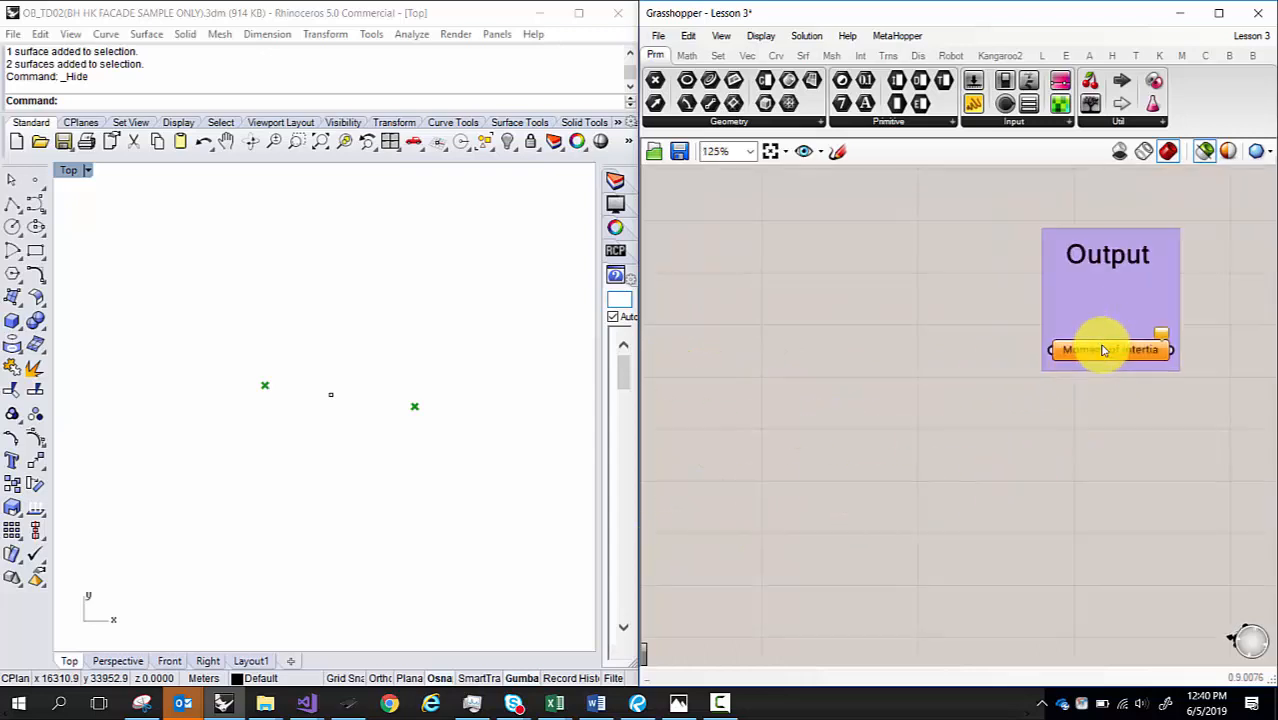
scroll(1104, 345, down, 7)
scroll(810, 482, up, 2)
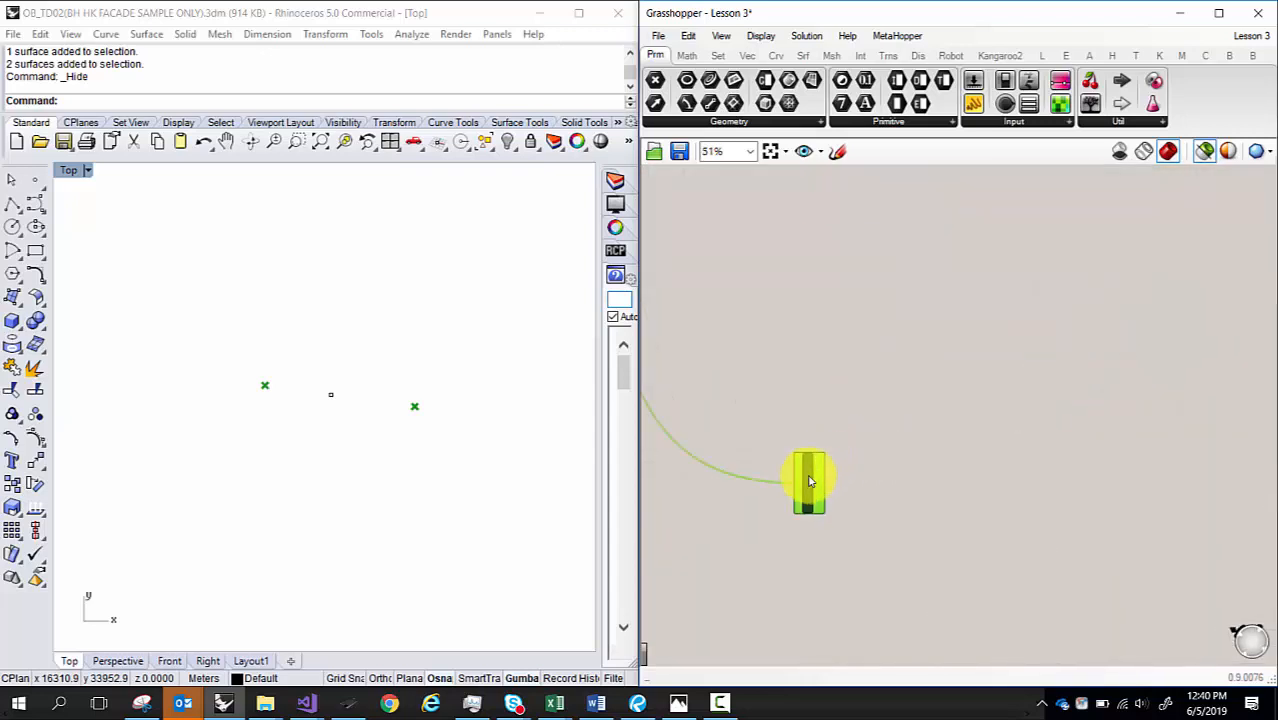
drag(810, 482, 1093, 285)
scroll(968, 341, down, 6)
scroll(1085, 298, up, 7)
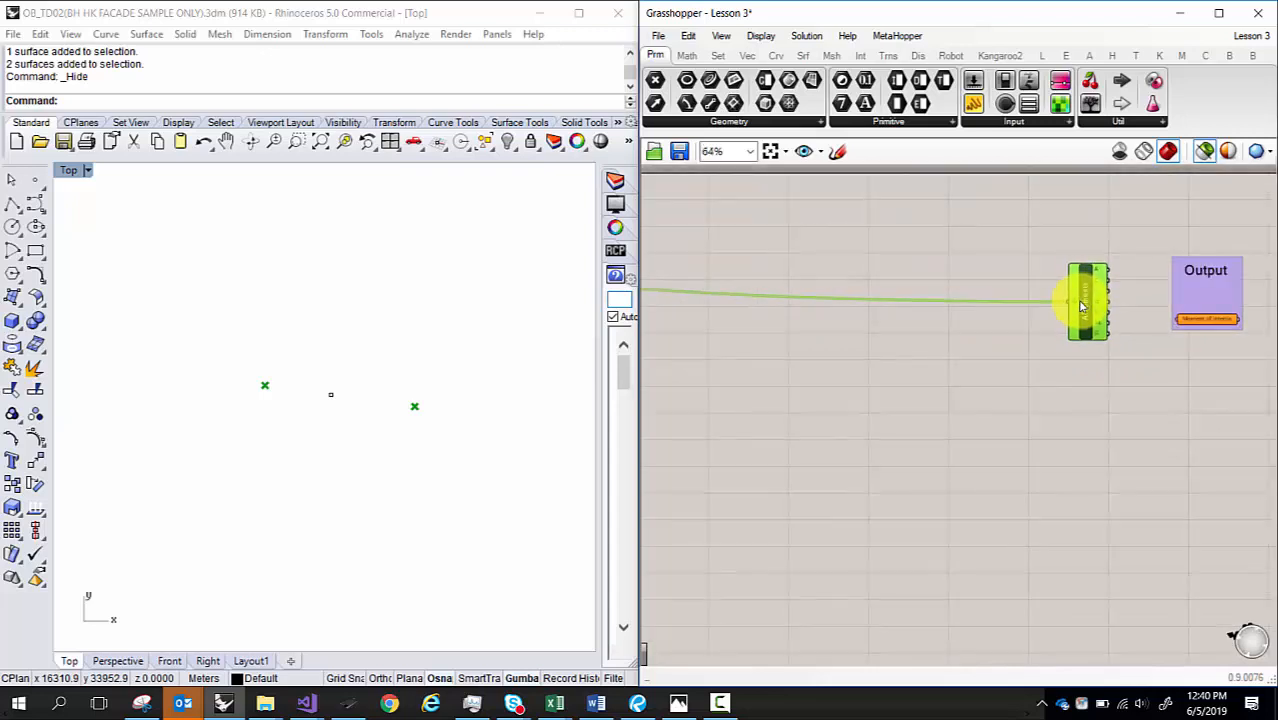
scroll(1082, 307, up, 4)
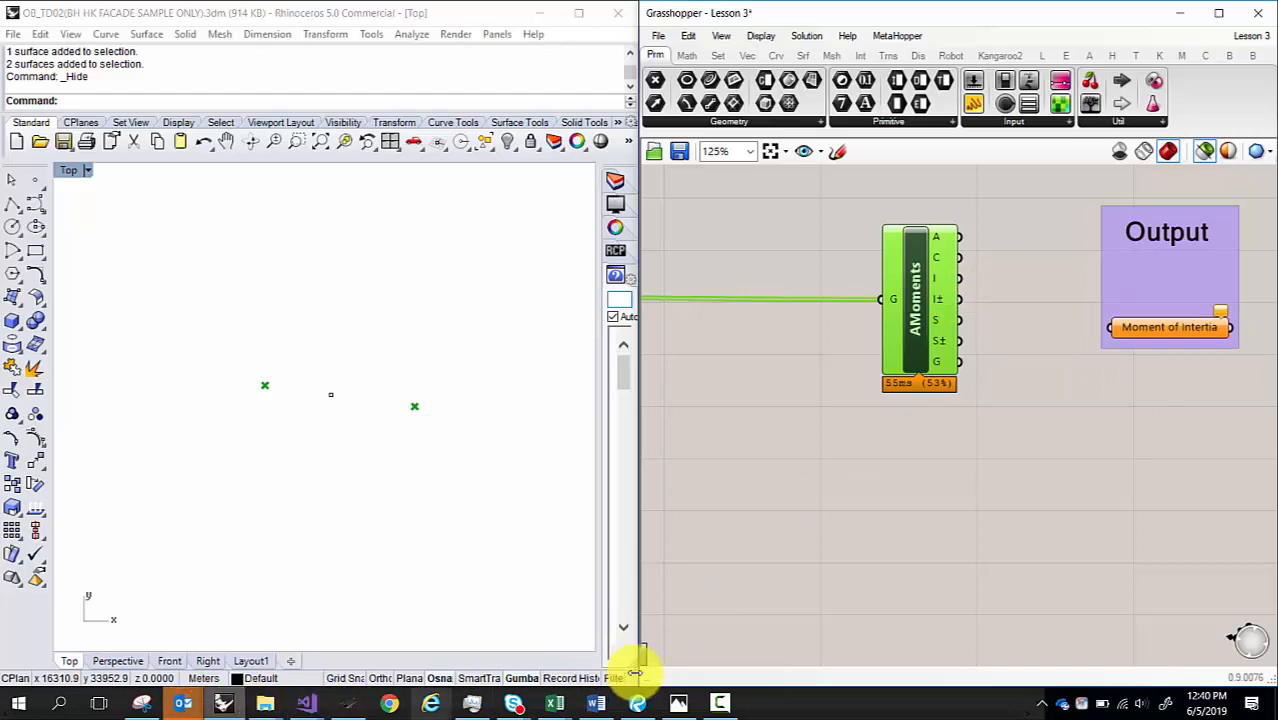
- Switch to the Snipping Tool sketch, circle the integral symbol beside Mass Props with the yellow highlighter, and return to Grasshopper
click(141, 703)
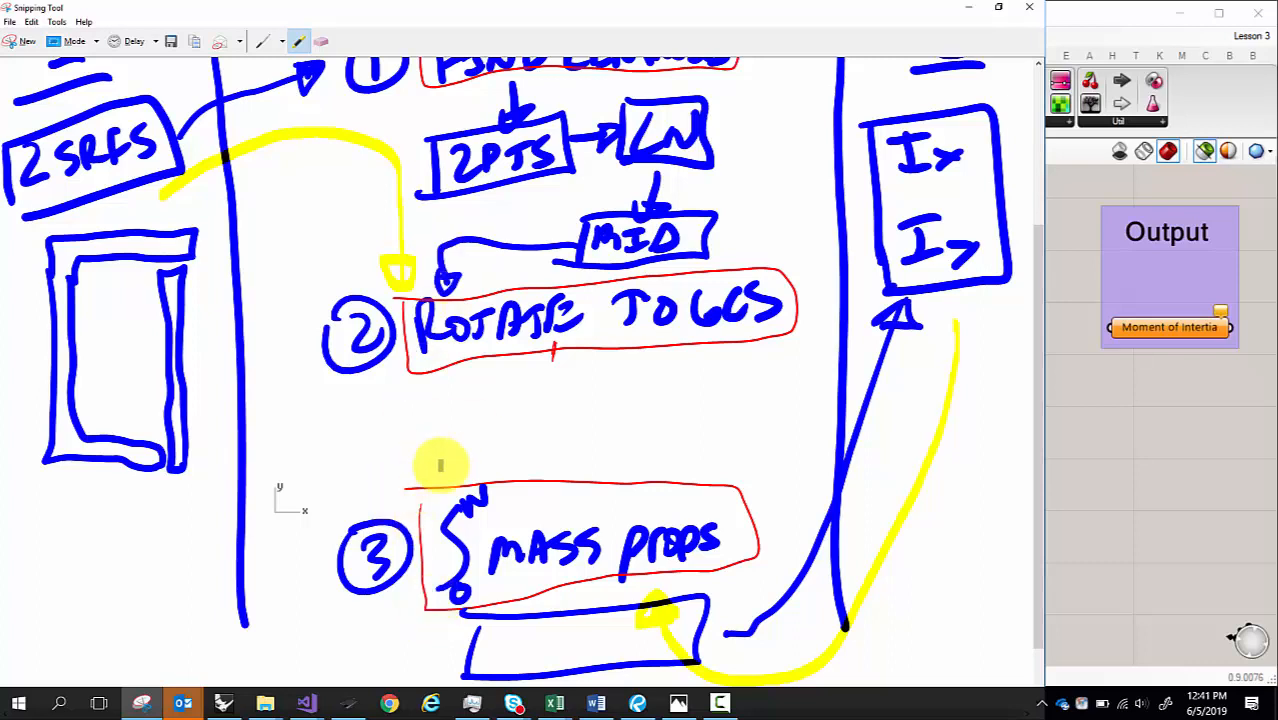
mouse_move(452, 470)
mouse_down()
mouse_move(418, 612)
mouse_move(478, 575)
mouse_move(490, 460)
mouse_move(445, 455)
mouse_move(452, 484)
mouse_up()
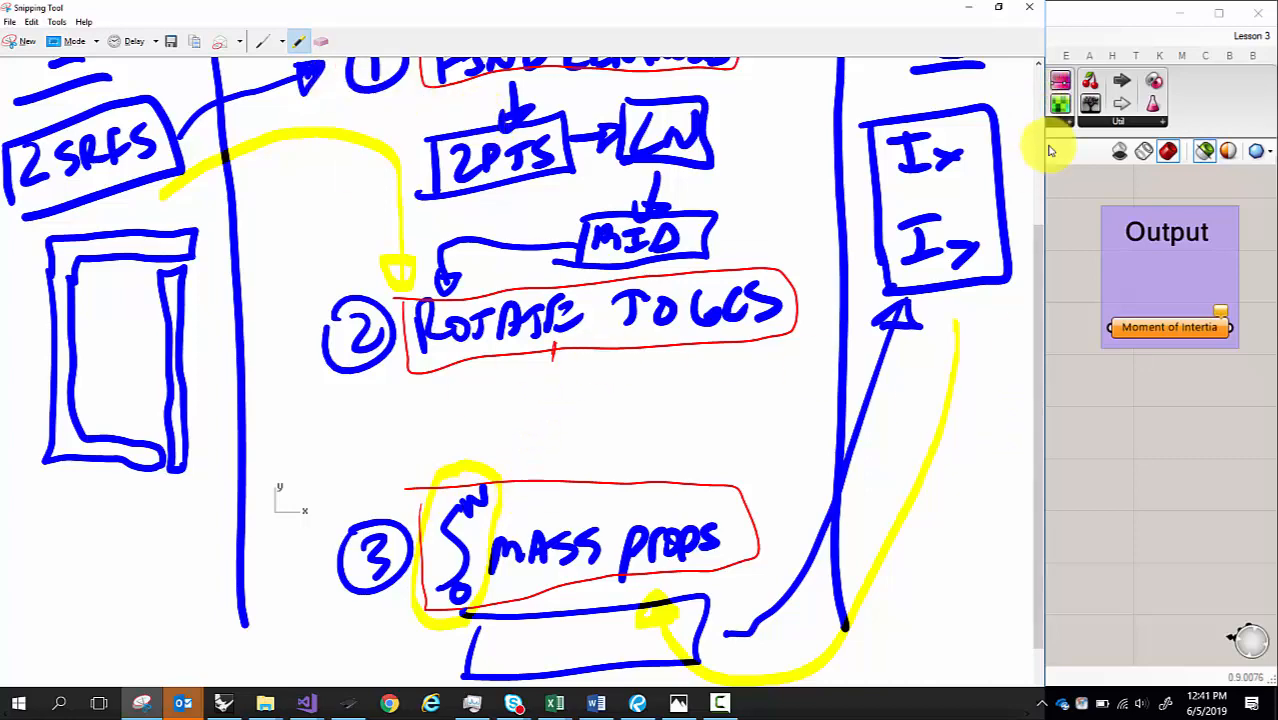
click(1093, 205)
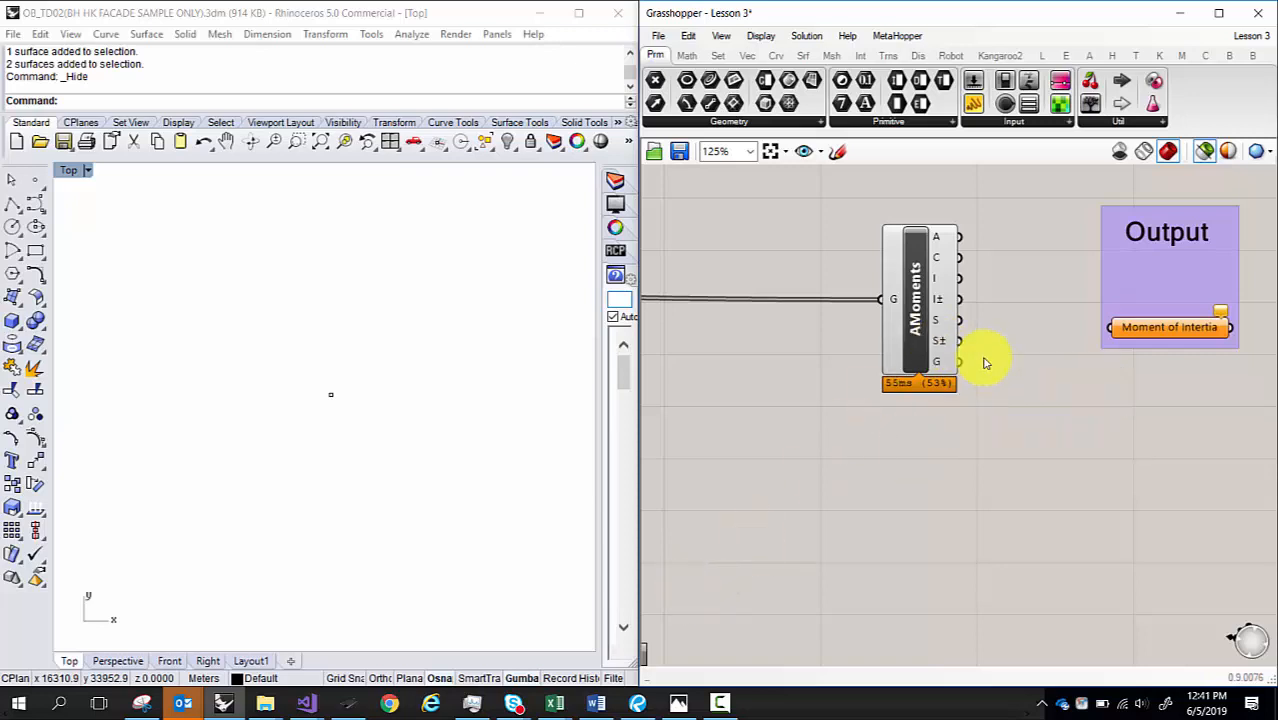
- Check the AMoments inputs and outputs and connect its Inertia (I) output to the Moment of Inertia parameter in the Output group
click(921, 287)
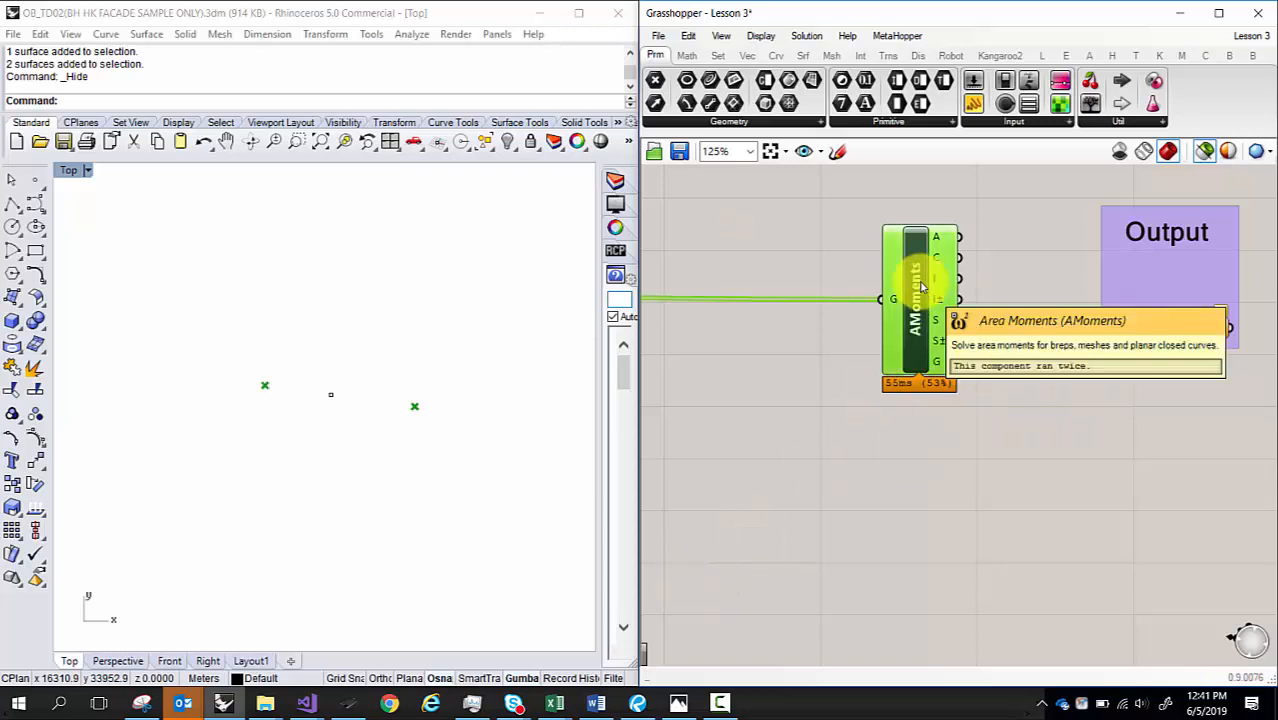
scroll(922, 290, up, 5)
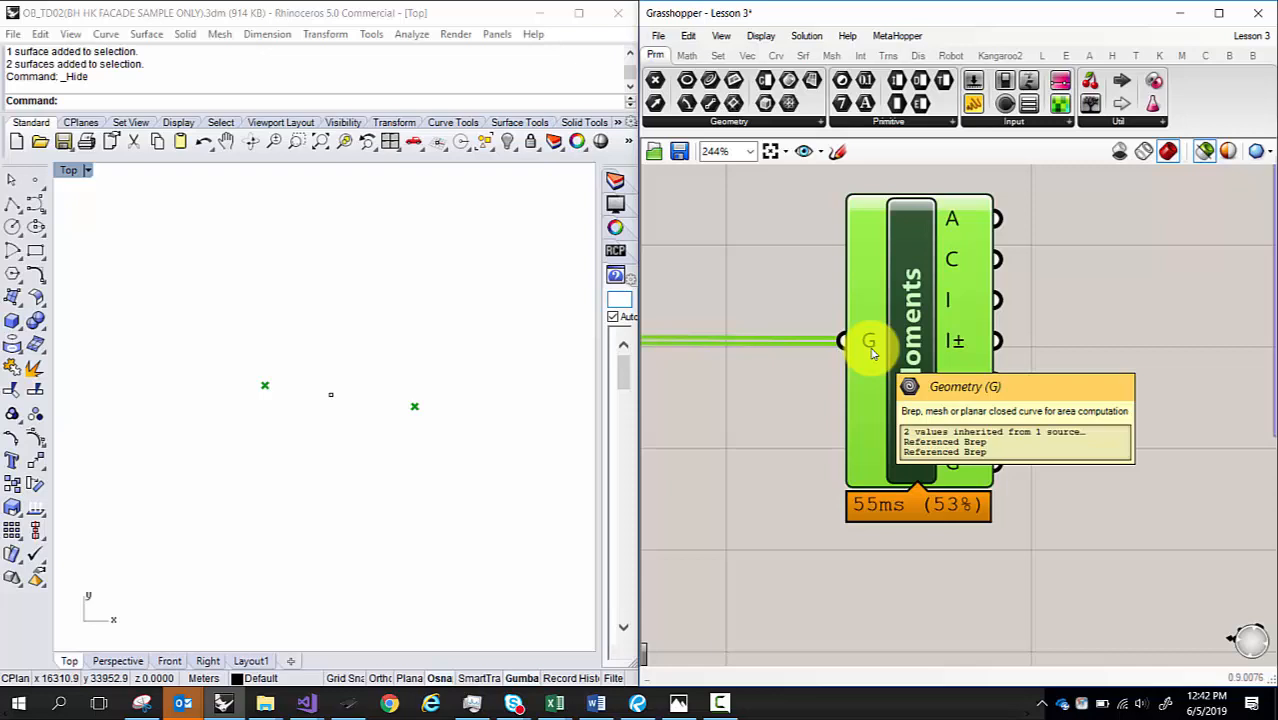
mouse_move(956, 225)
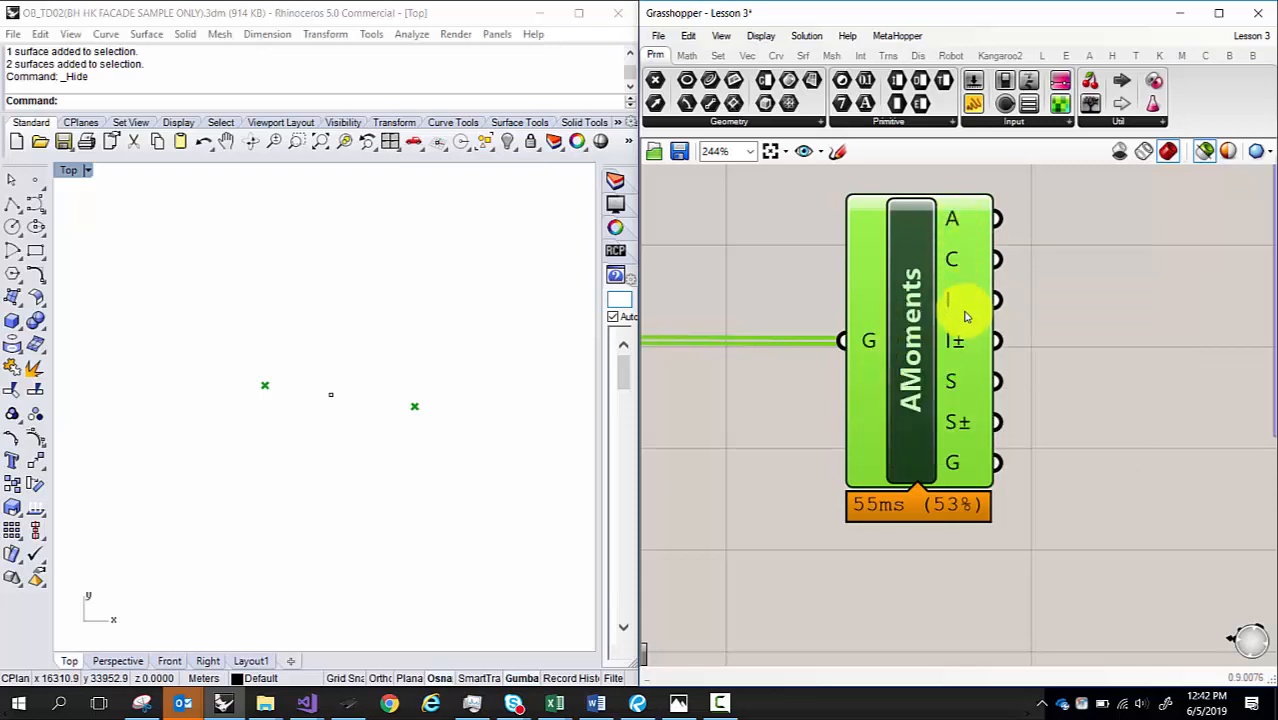
mouse_move(956, 312)
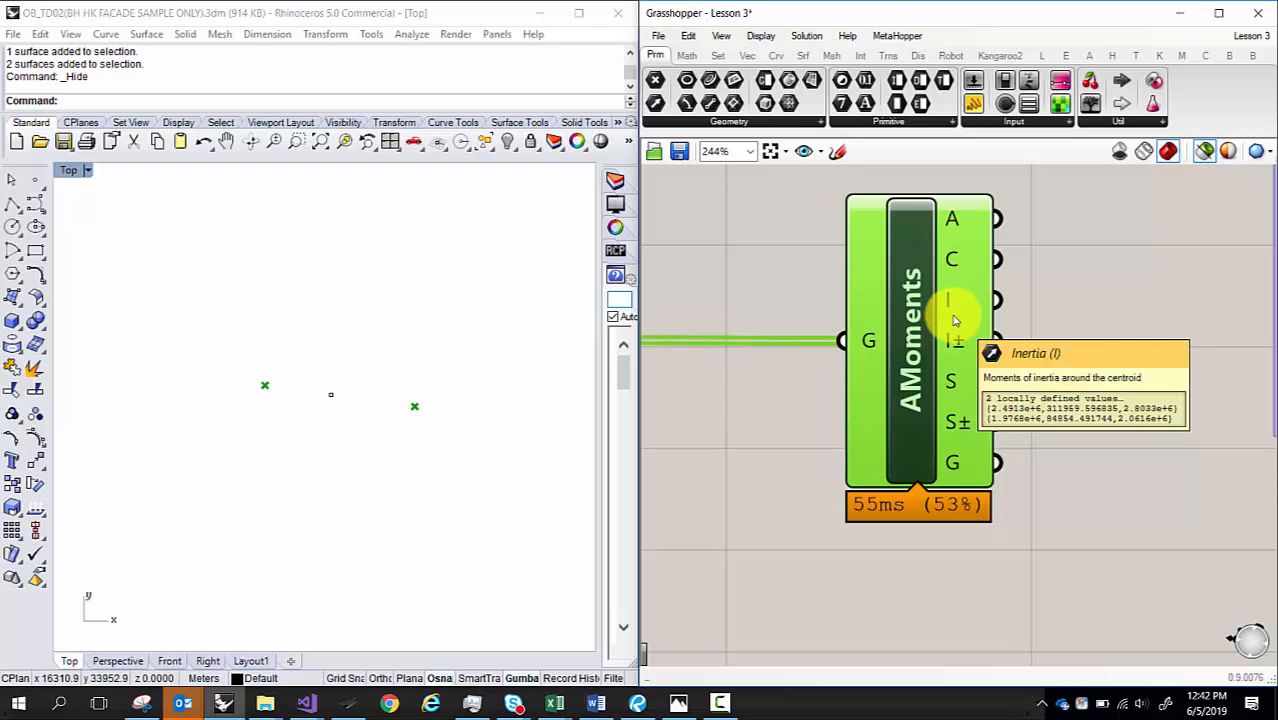
scroll(958, 323, down, 3)
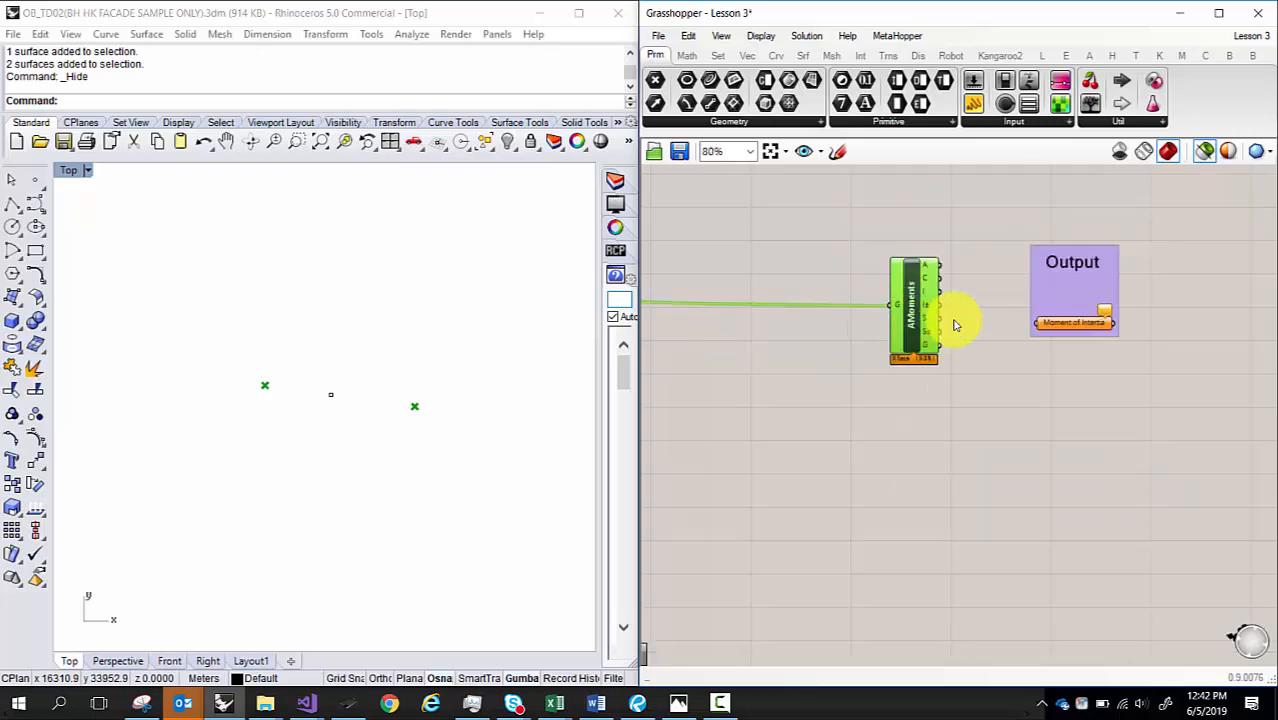
scroll(1001, 352, up, 2)
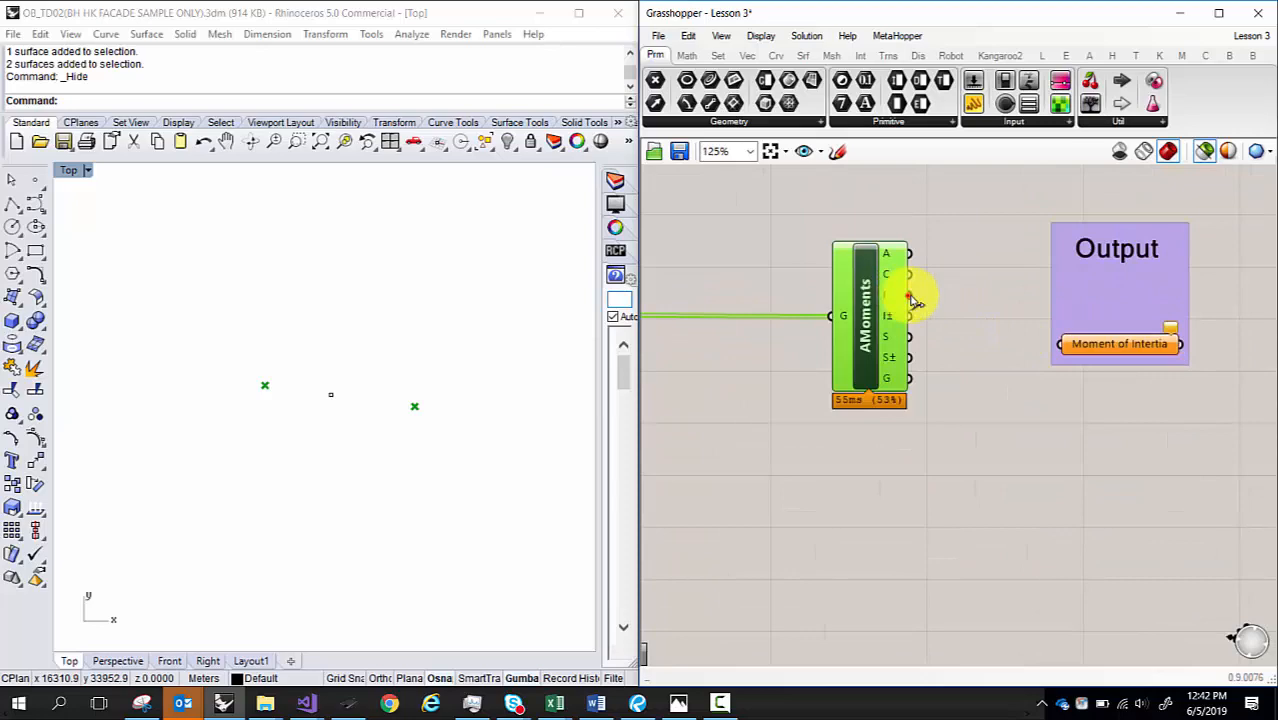
drag(909, 295, 1061, 344)
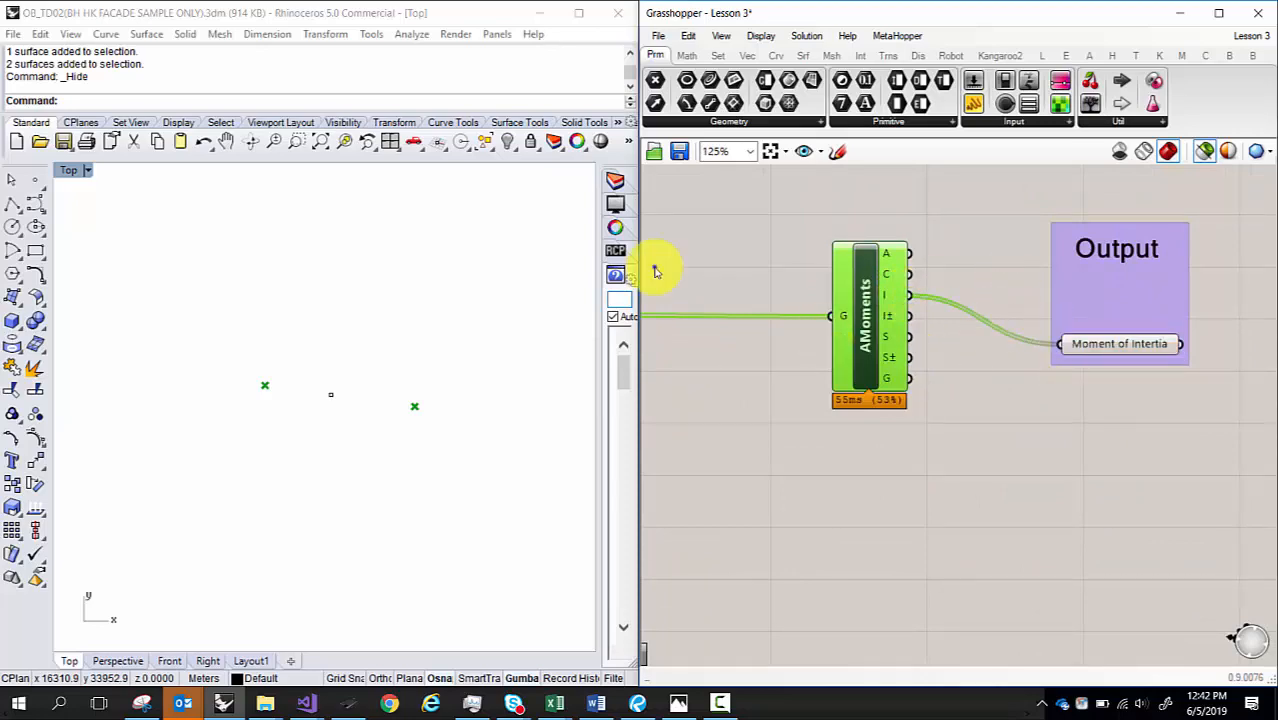
- Go back through the definition to the Input group and select the Geo parameter to preview its profile surfaces in Rhino
scroll(1093, 322, down, 5)
scroll(747, 305, up, 2)
scroll(747, 305, down, 2)
right_drag(750, 324, 1038, 316)
scroll(888, 293, up, 4)
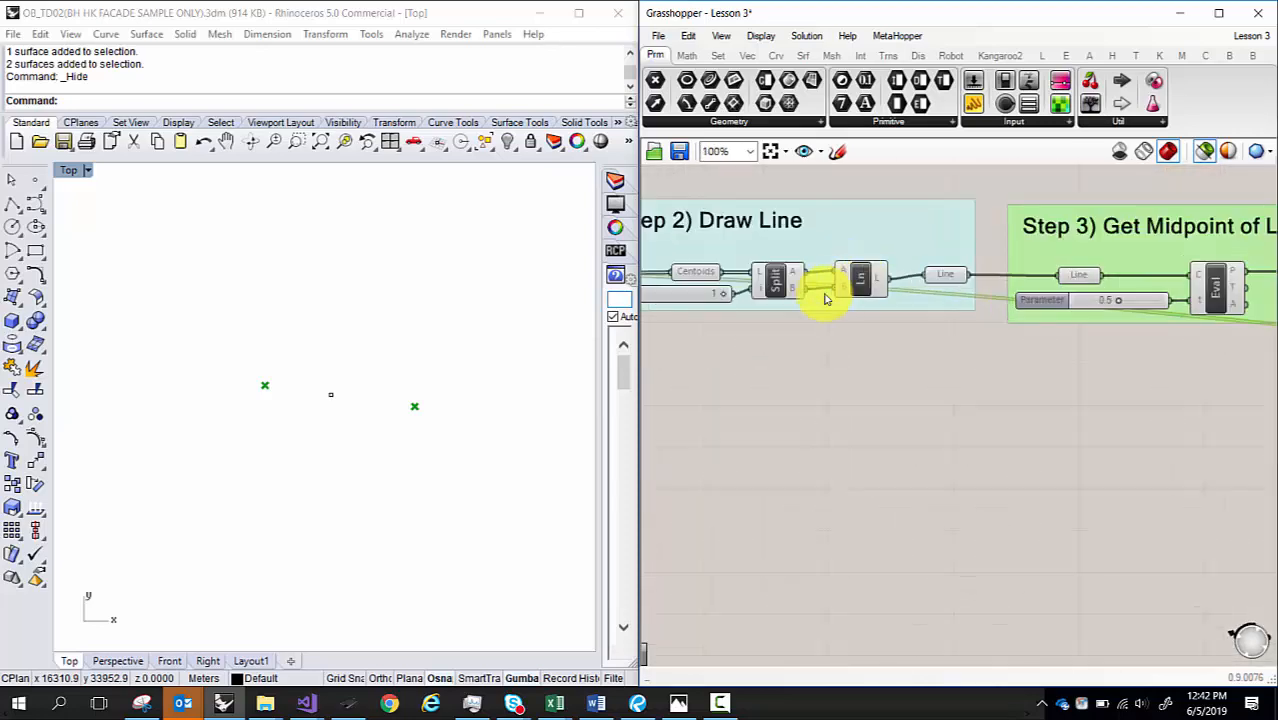
right_drag(754, 339, 1020, 343)
right_drag(699, 278, 959, 275)
click(587, 221)
click(748, 279)
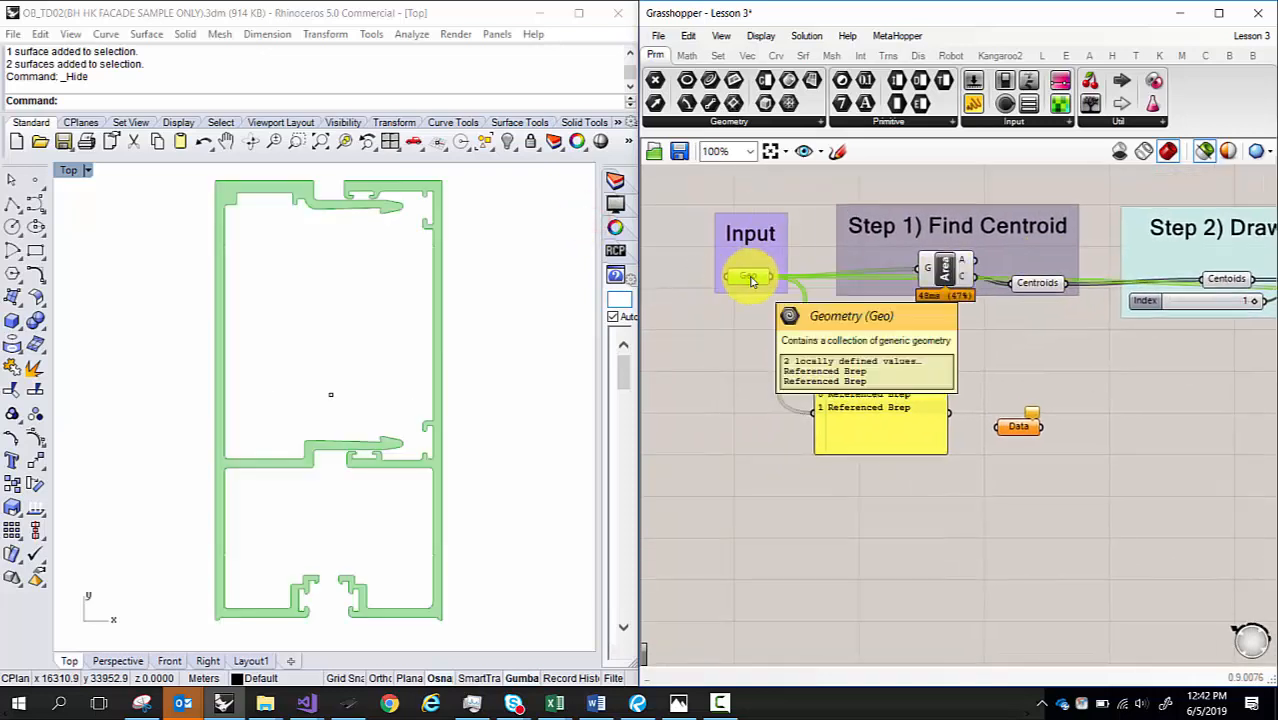
- Add a Panel below AMoments, connect it to the Inertia (I) output, and widen it to fit each value set on one line
scroll(760, 278, down, 5)
right_drag(1118, 314, 913, 303)
scroll(1150, 294, up, 6)
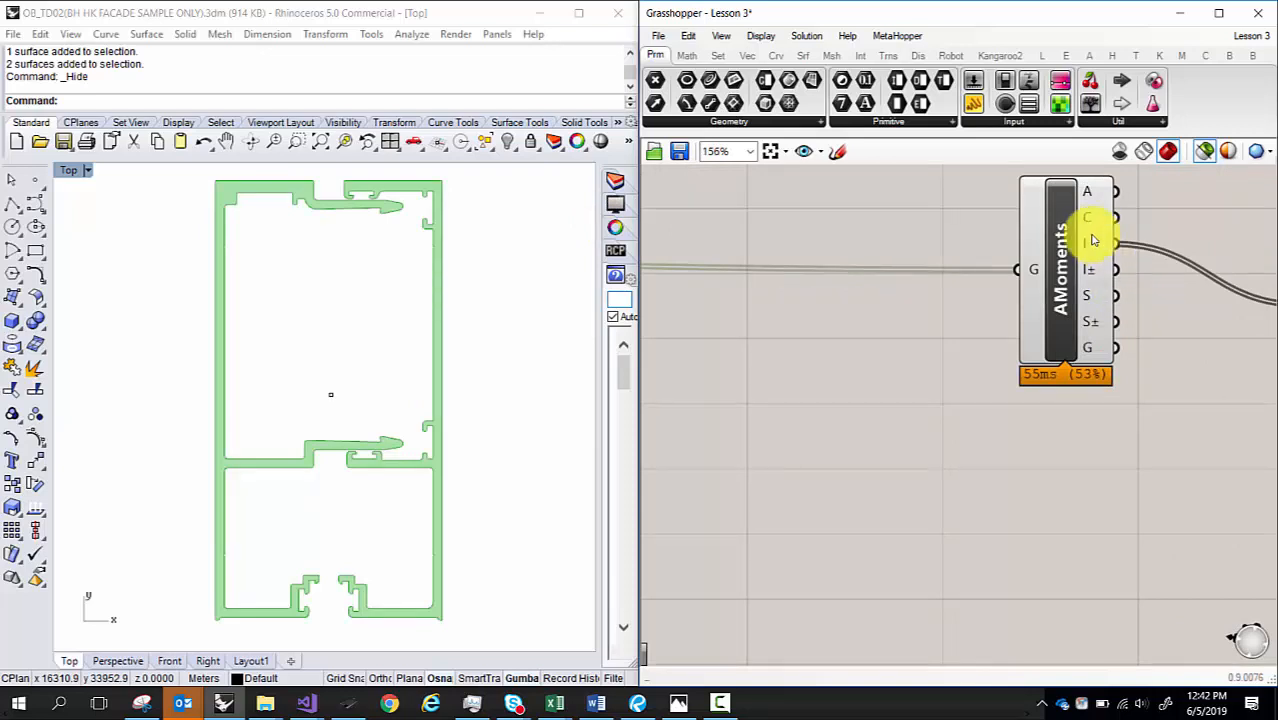
mouse_move(1094, 249)
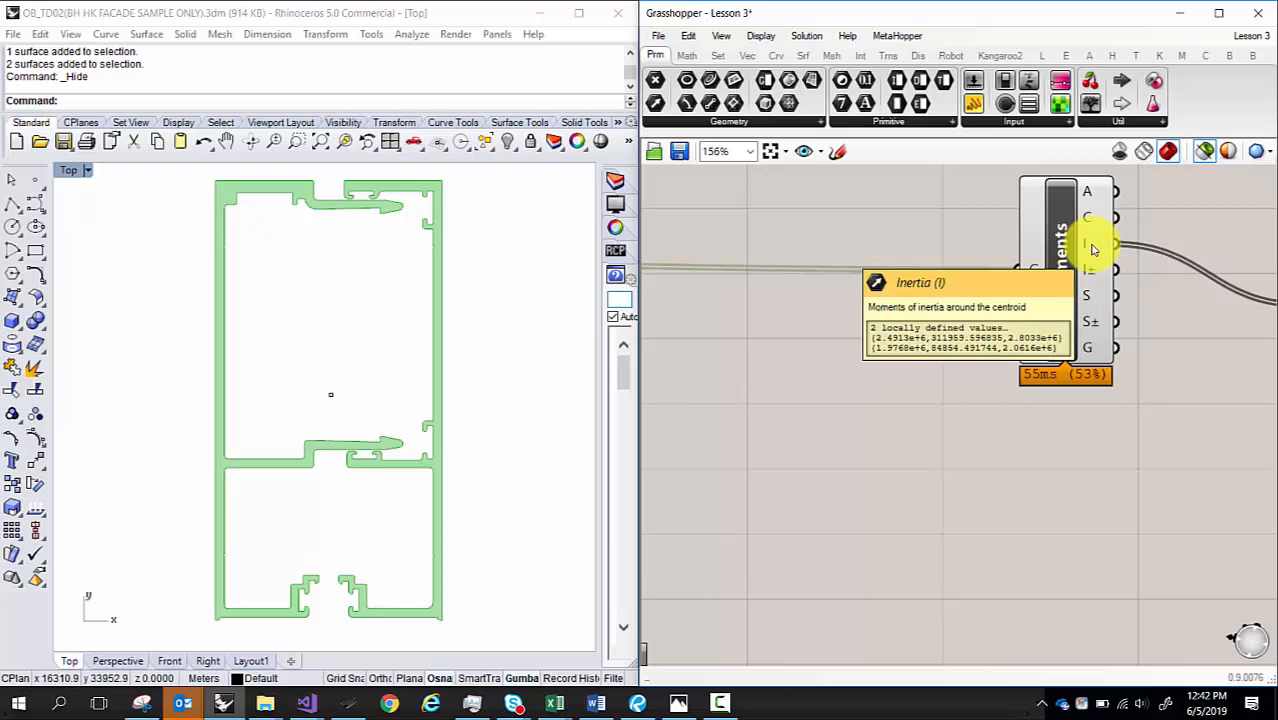
double_click(1064, 428)
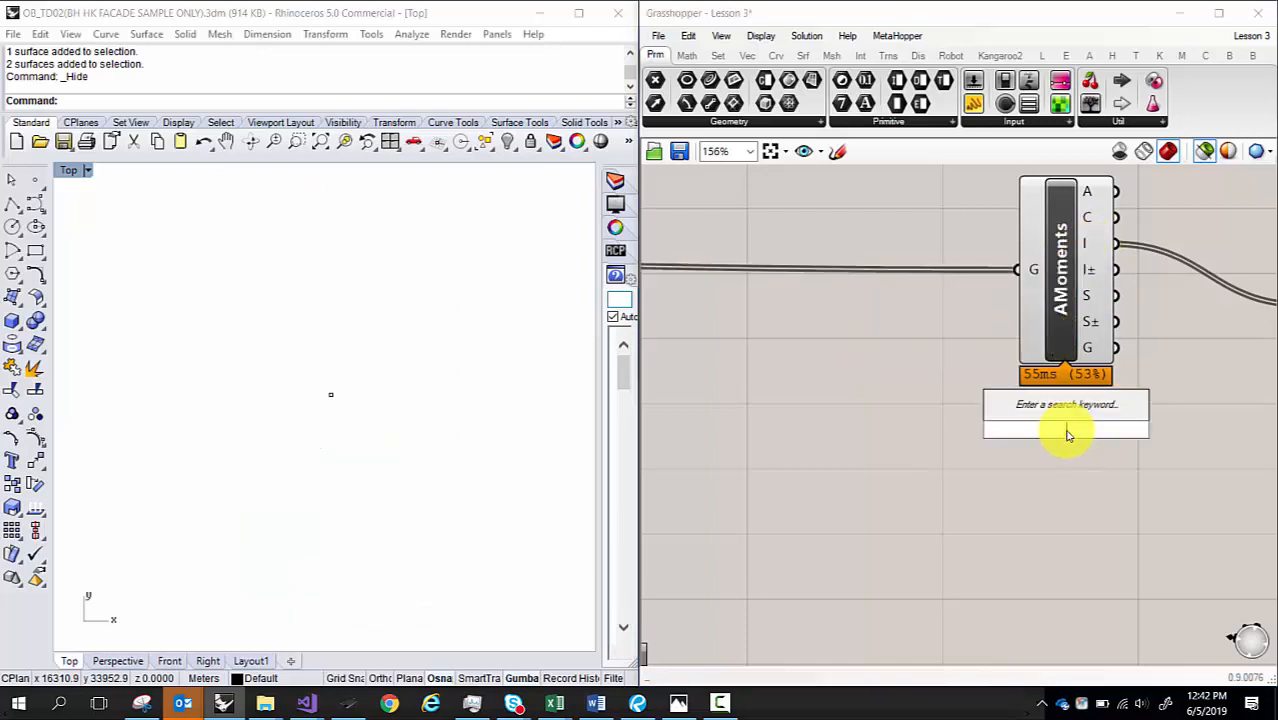
text(panel)
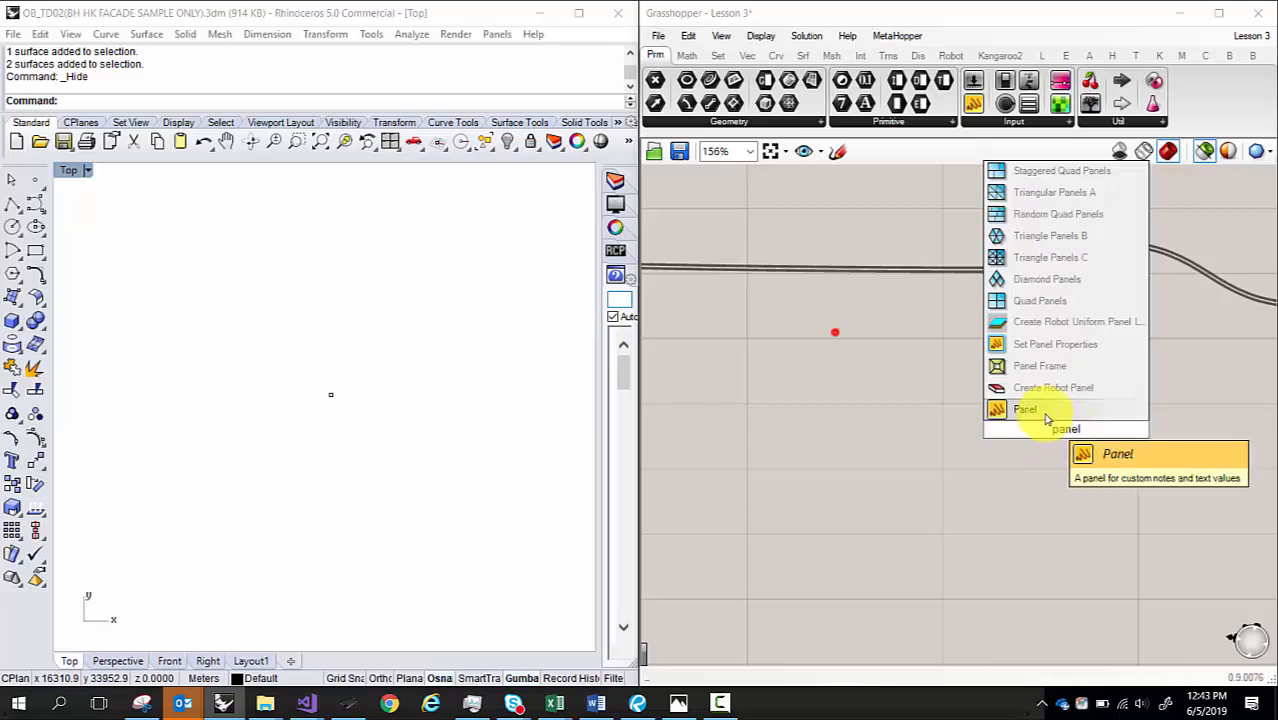
click(1045, 414)
drag(1113, 249, 1024, 471)
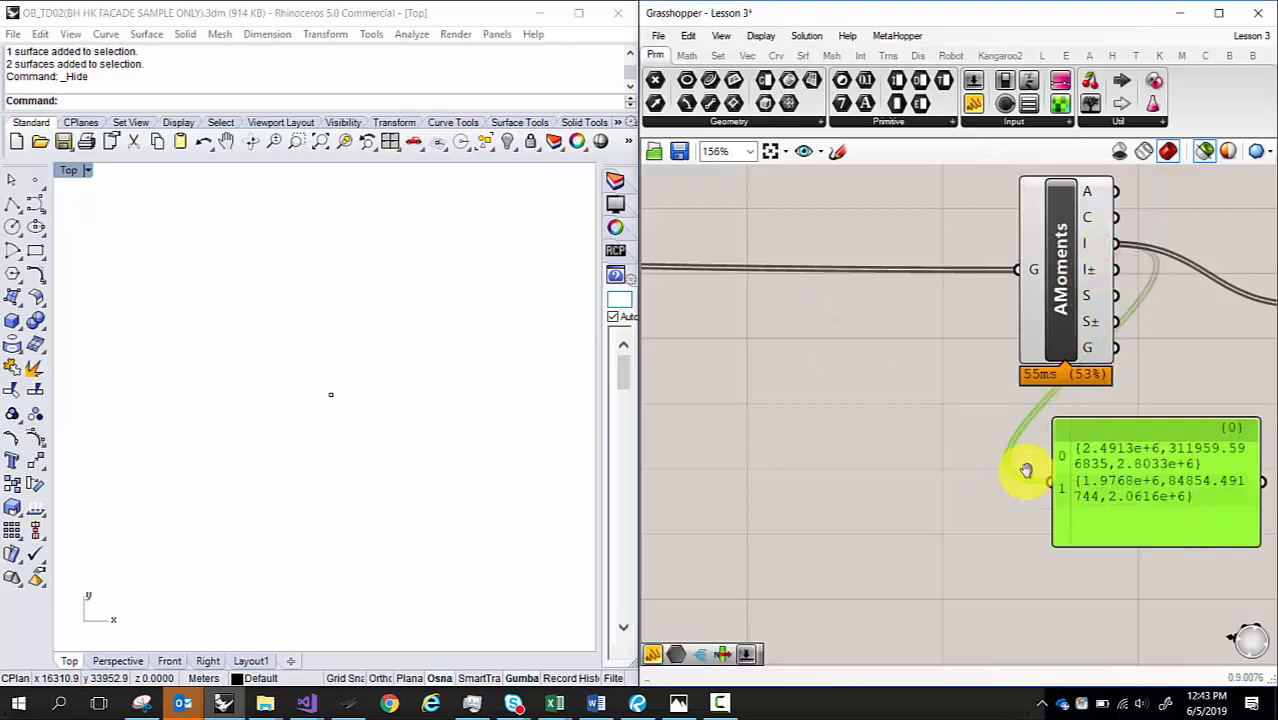
right_drag(1241, 515, 1044, 398)
drag(1064, 394, 1240, 392)
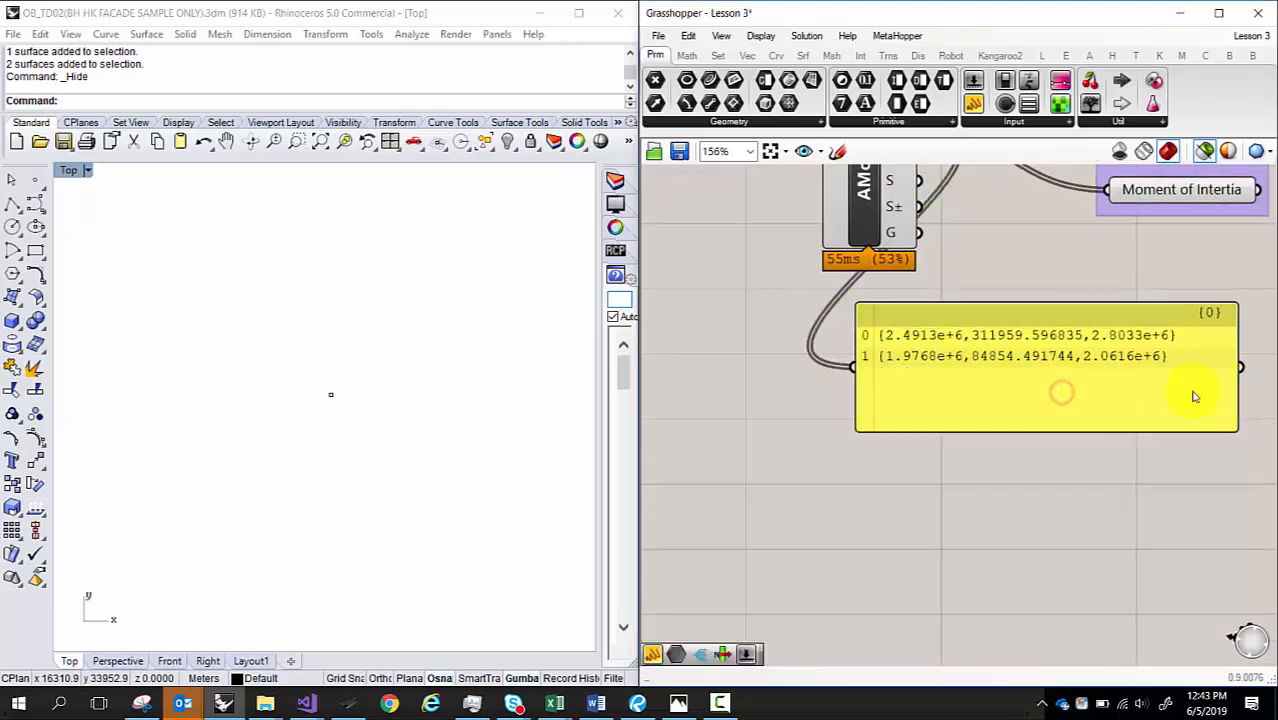
- Show the hidden profile surfaces in Rhino and calculate the area of the right-hand surface with the Area command
click(509, 141)
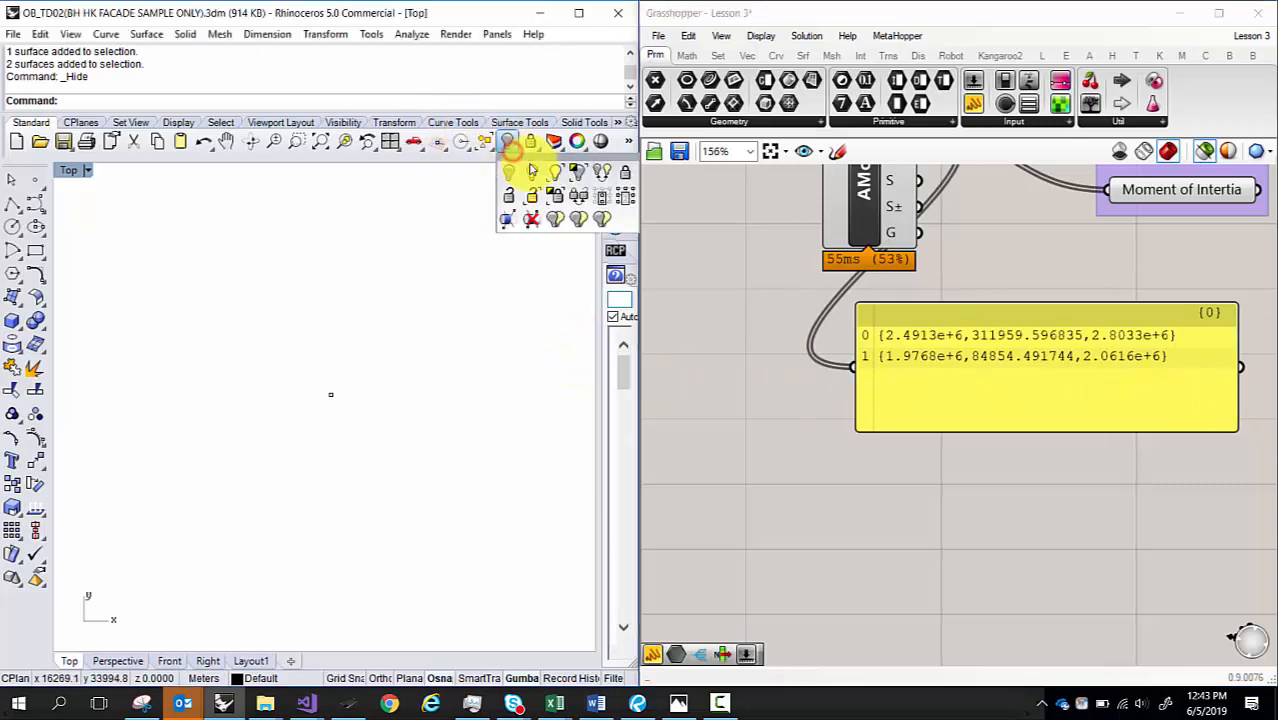
click(532, 167)
click(432, 343)
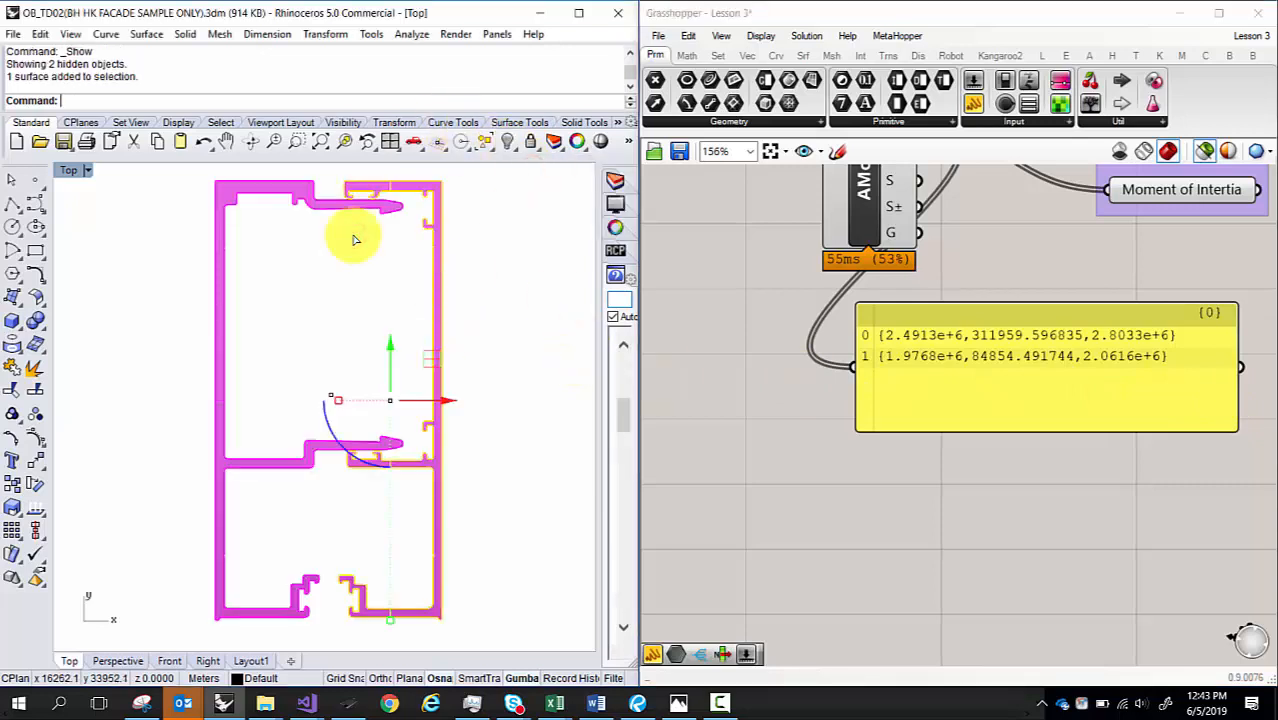
text(mom)
key(BackSpace)
key(BackSpace)
key(BackSpace)
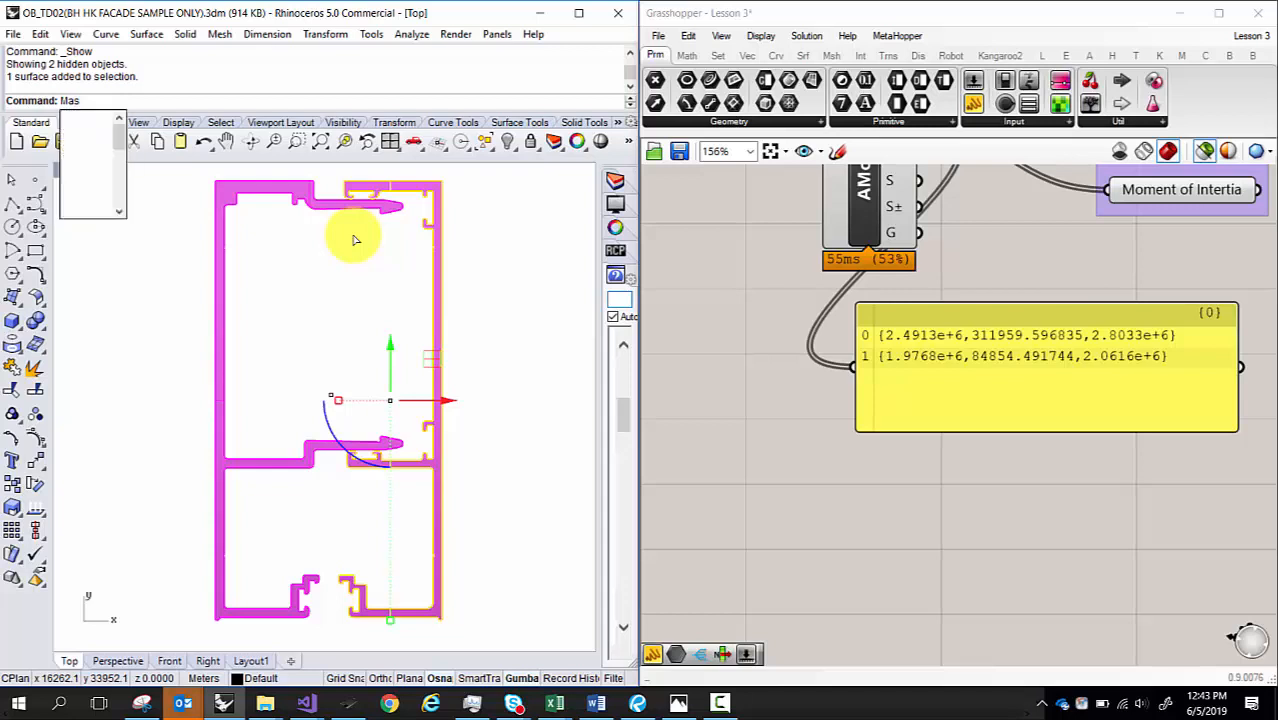
text(area)
key(Return)
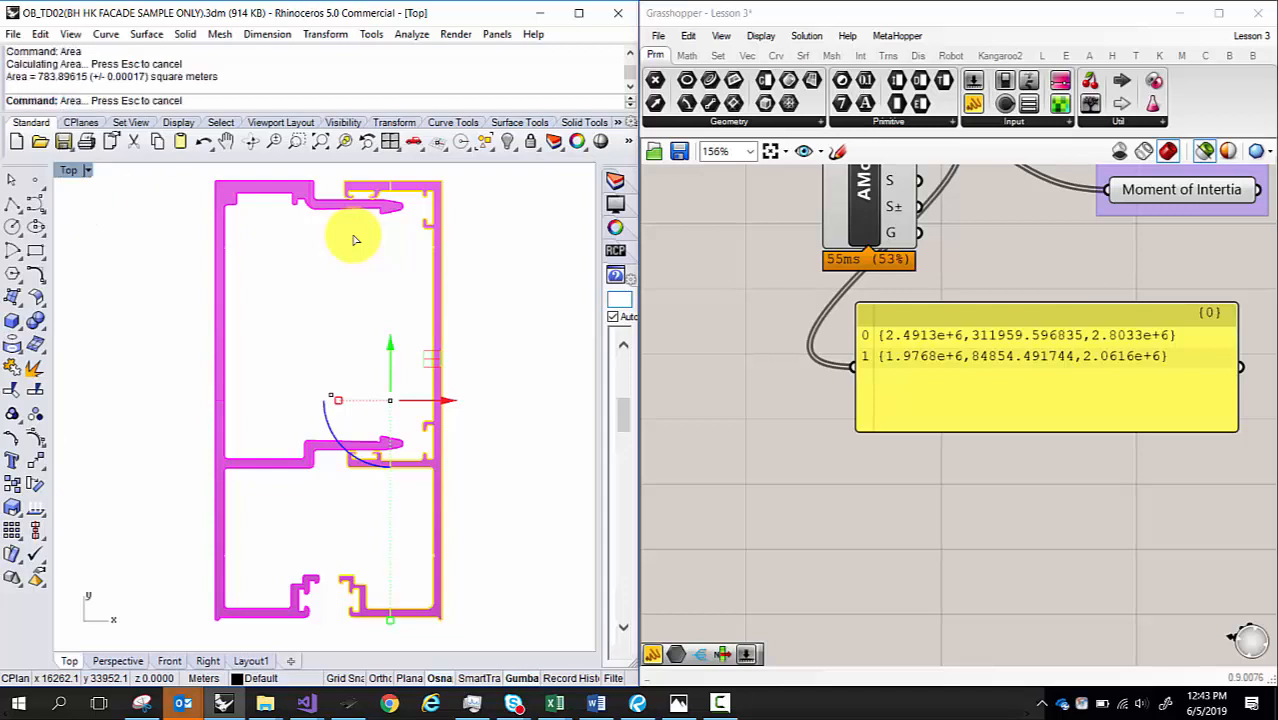
key(Escape)
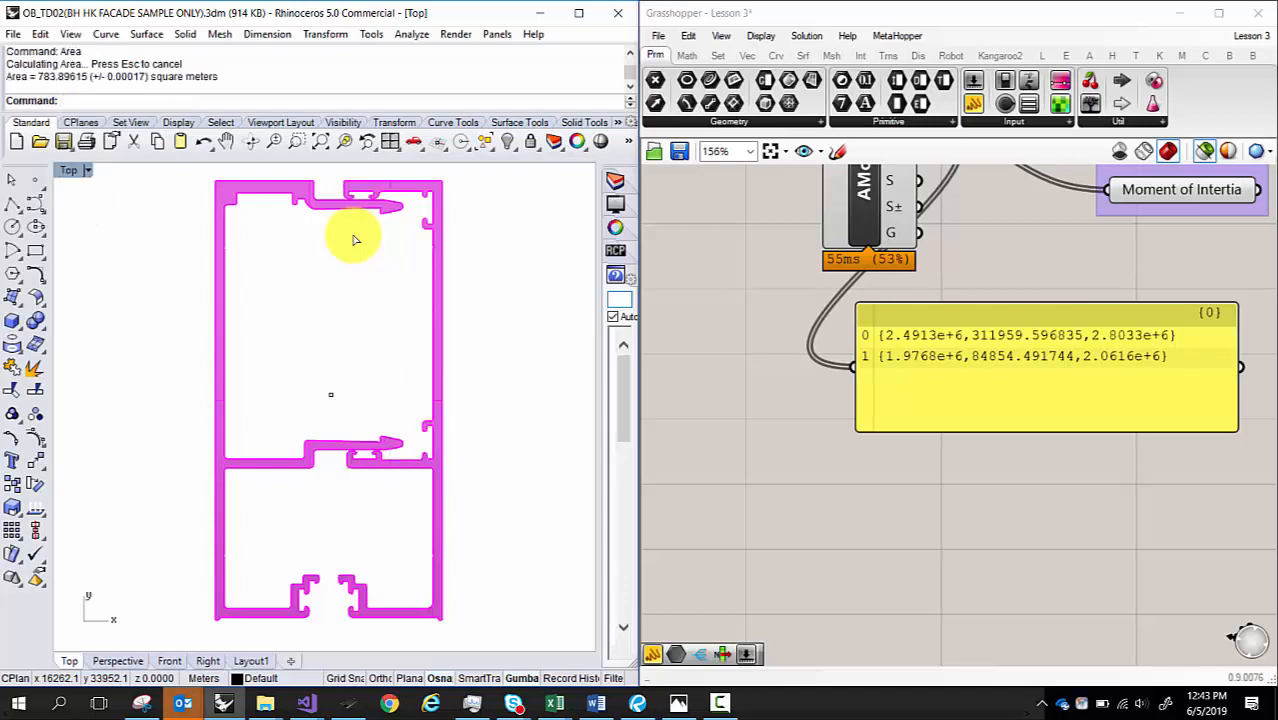
- Run AreaMoments on the right-hand profile surface and move the report window over the Rhino viewport beside the Grasshopper panel
click(428, 285)
text(AreaMom)
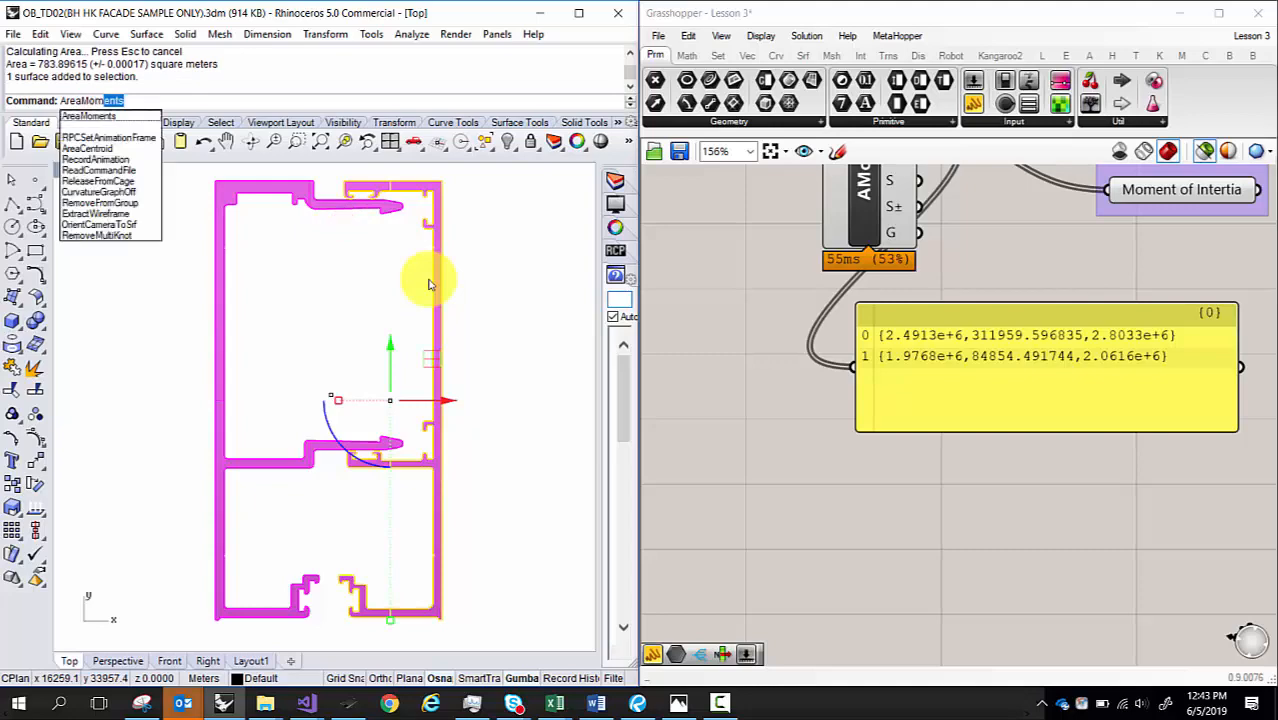
key(Return)
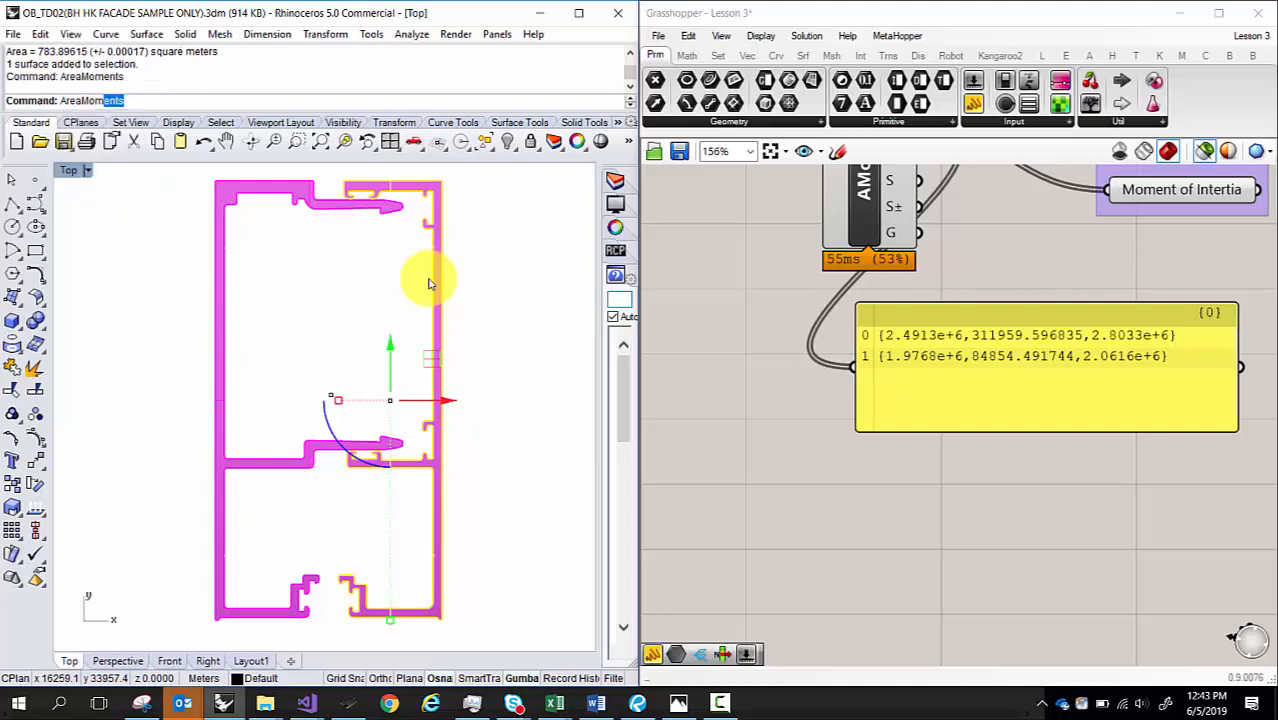
drag(525, 121, 340, 81)
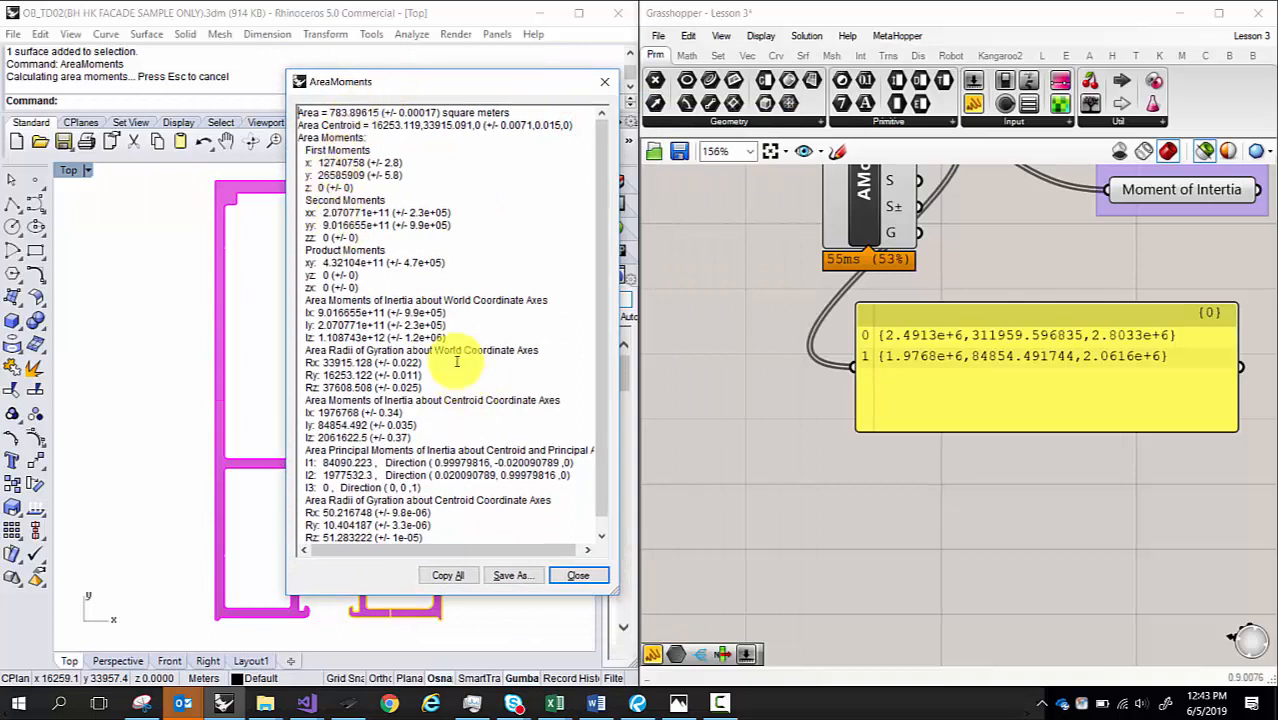
- Compare the report's moments of inertia about the world and centroid coordinate axes with the second entry in the Grasshopper panel
drag(308, 300, 465, 337)
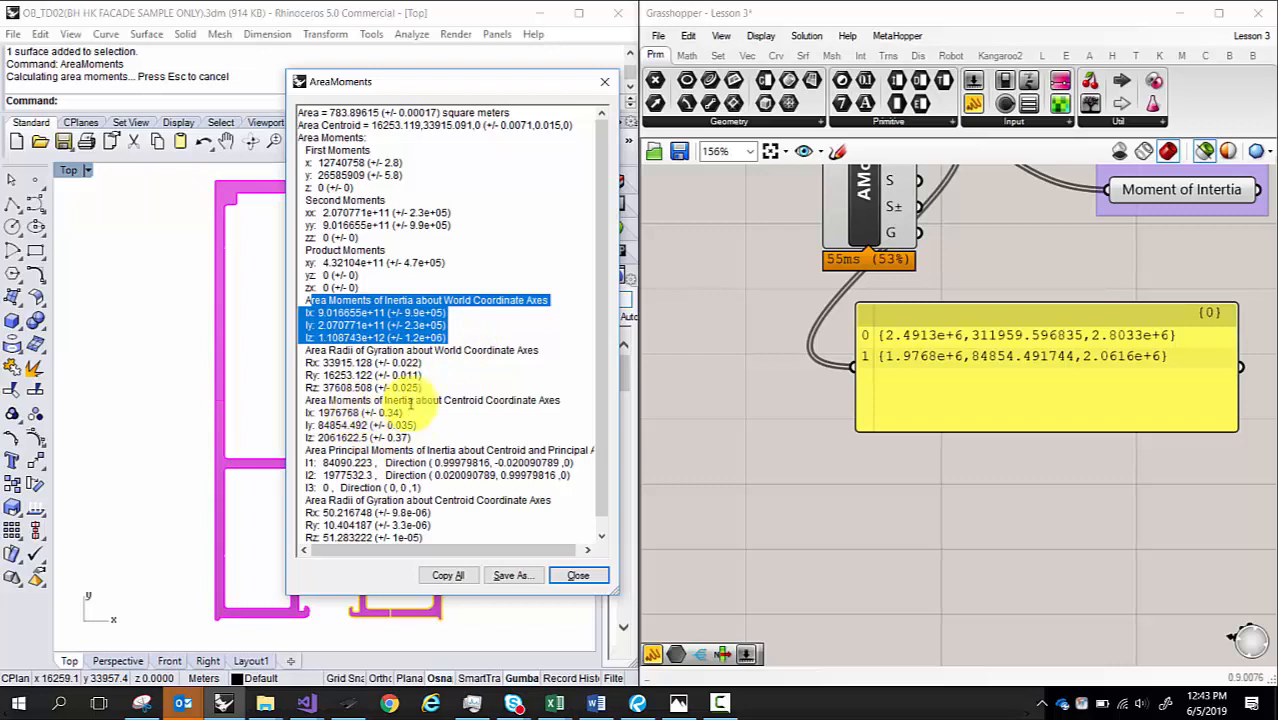
drag(341, 400, 300, 412)
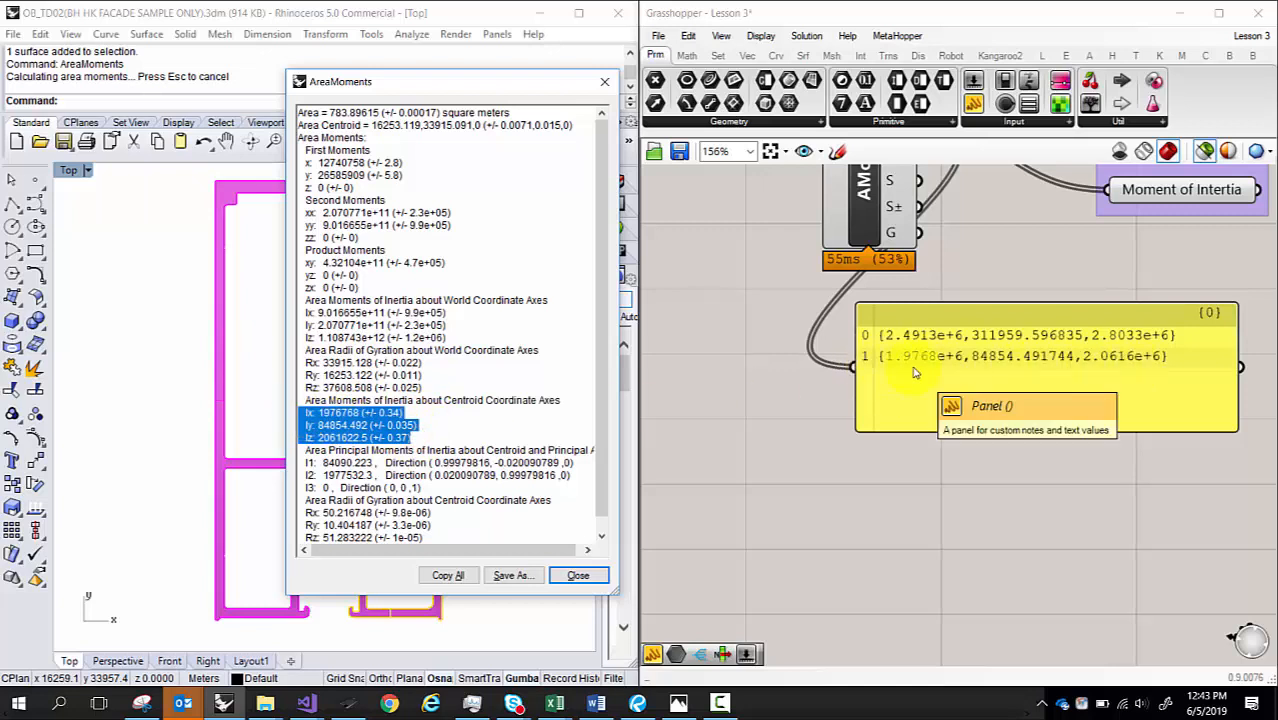
click(945, 363)
scroll(945, 363, up, 3)
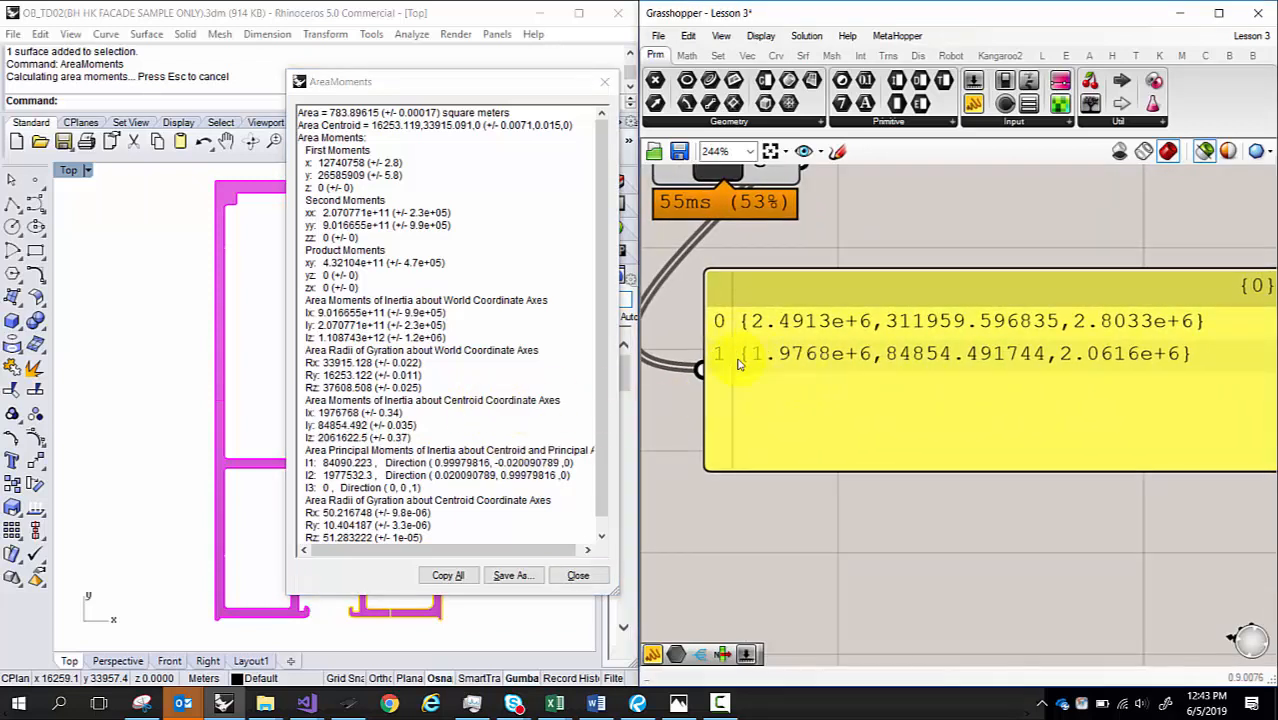
drag(438, 436, 303, 415)
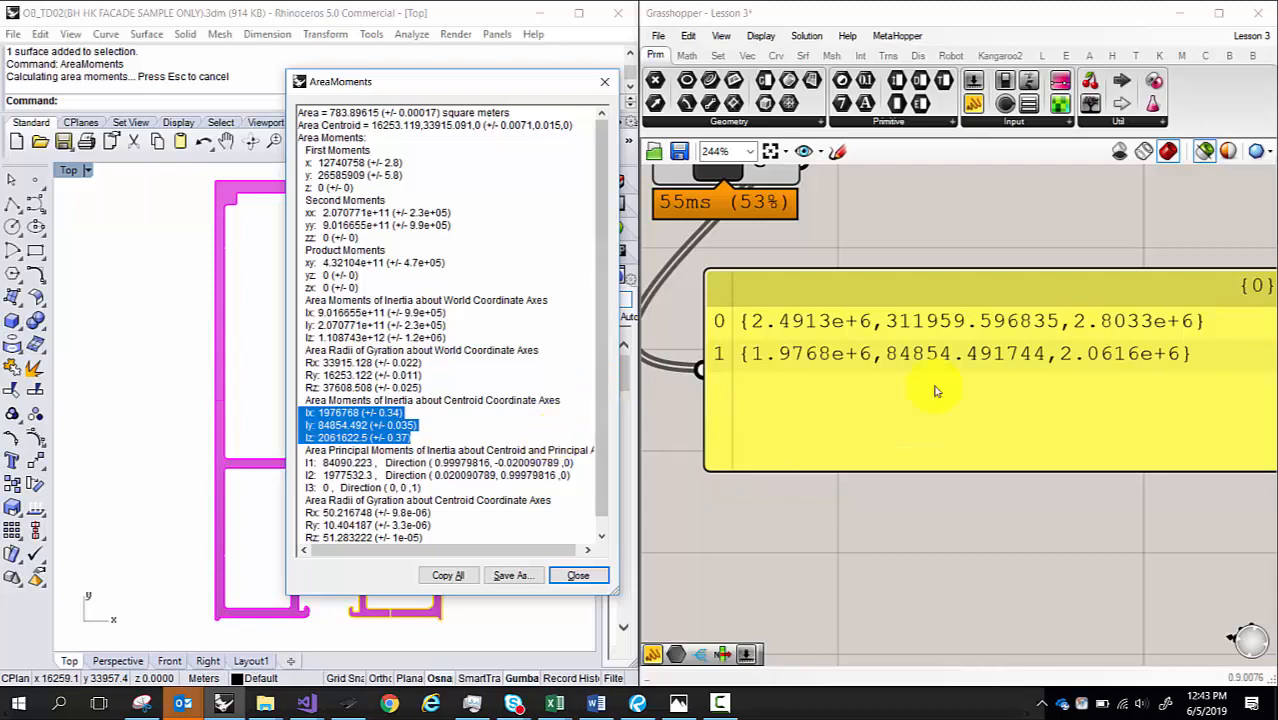
- Review the definition from the Input group through Step 3 to the Output group, and select the AMoments component for a closer look
right_drag(938, 385, 1097, 418)
scroll(1097, 418, down, 2)
scroll(856, 456, down, 10)
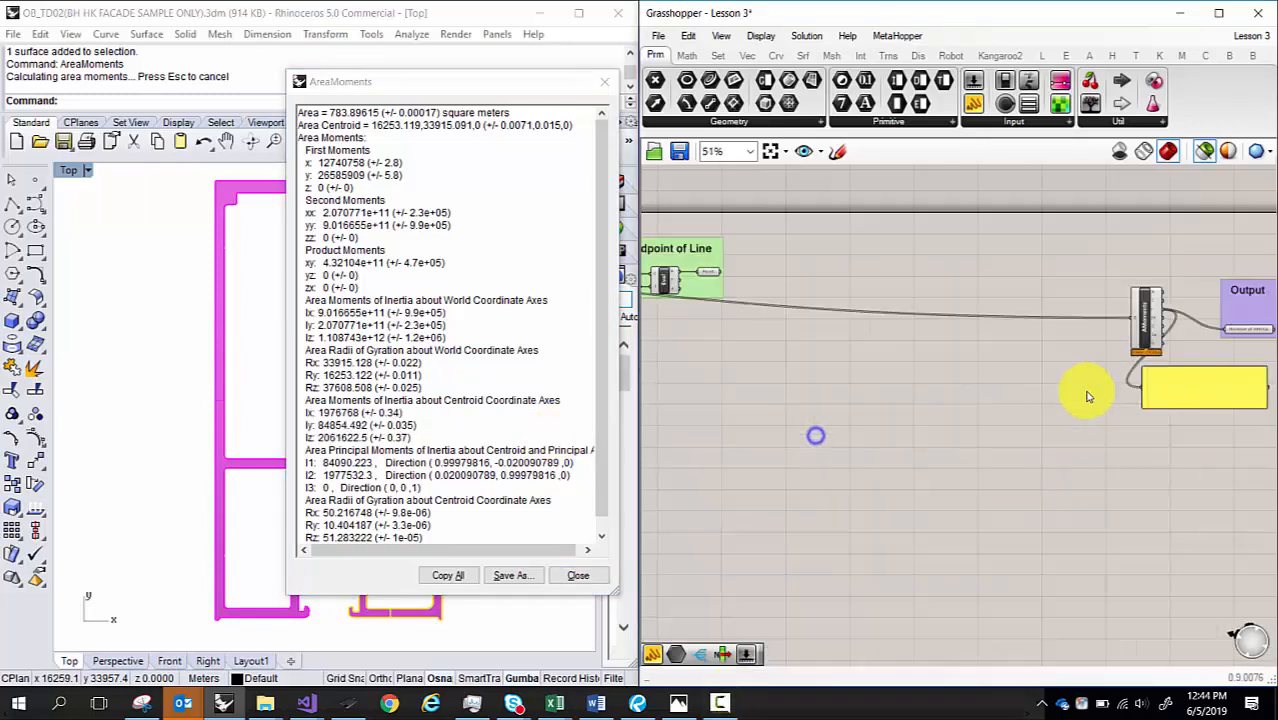
scroll(740, 334, up, 2)
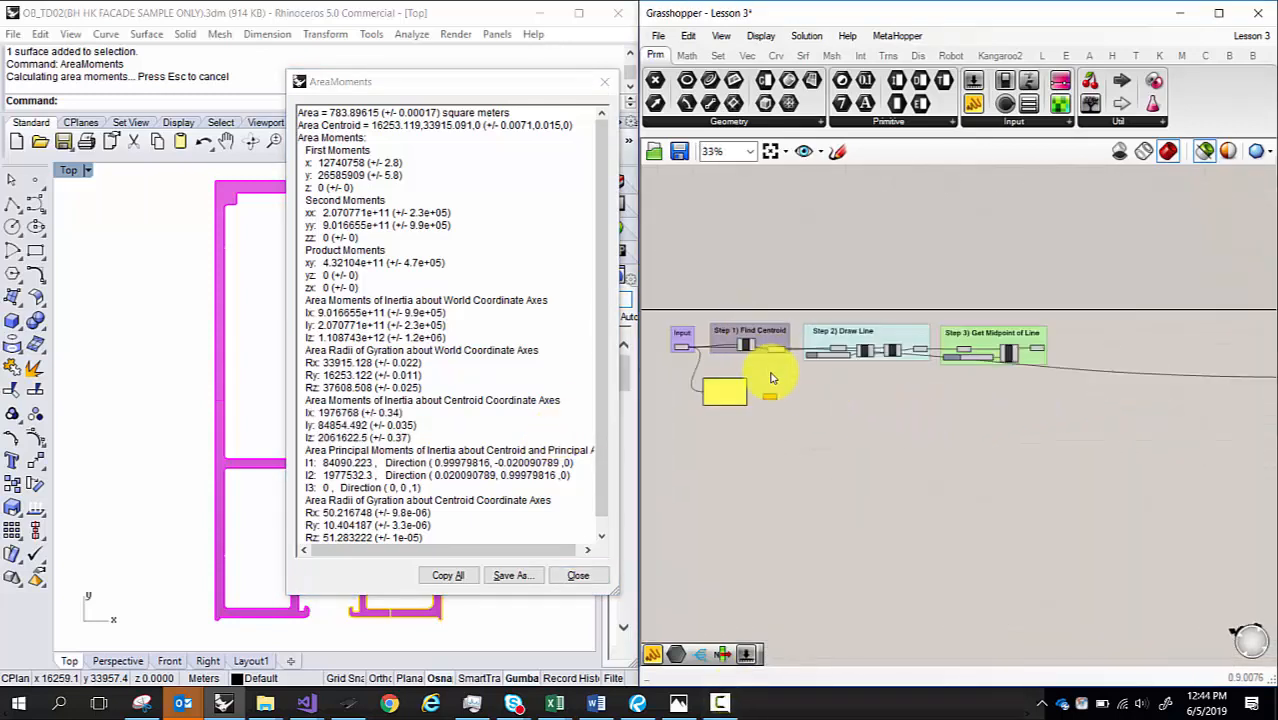
scroll(719, 380, up, 10)
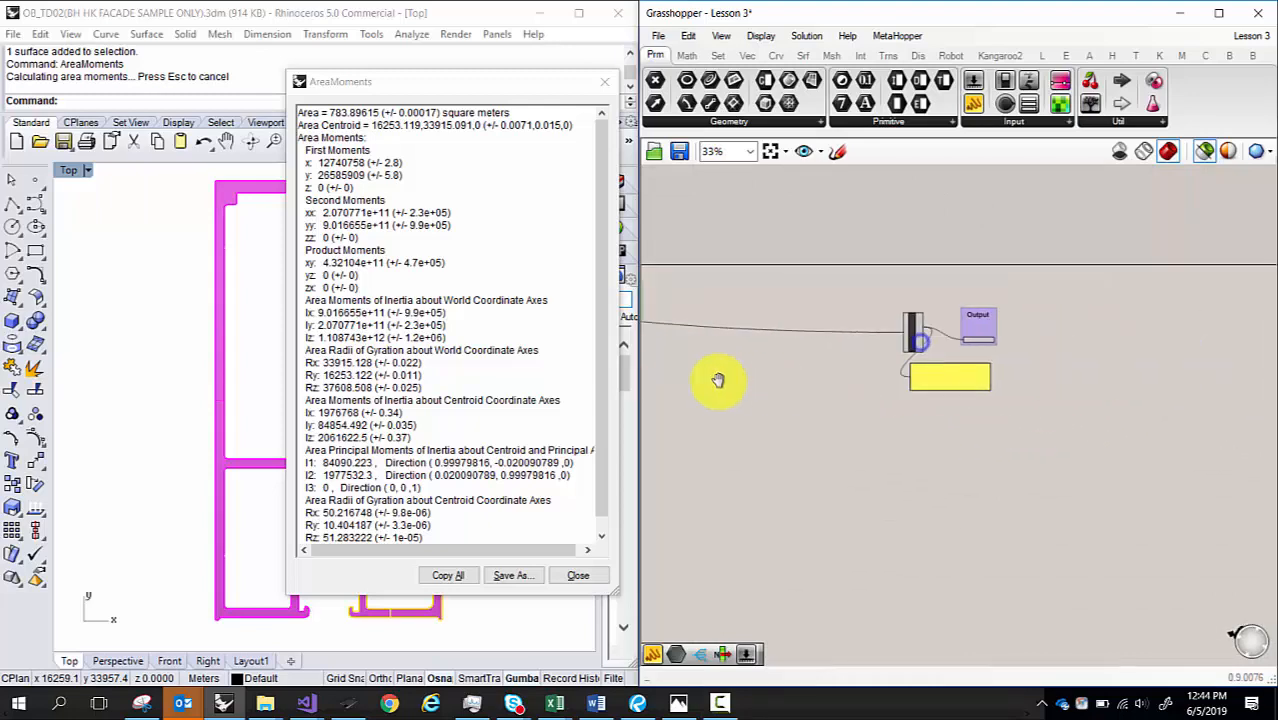
right_drag(1004, 402, 1008, 403)
click(936, 326)
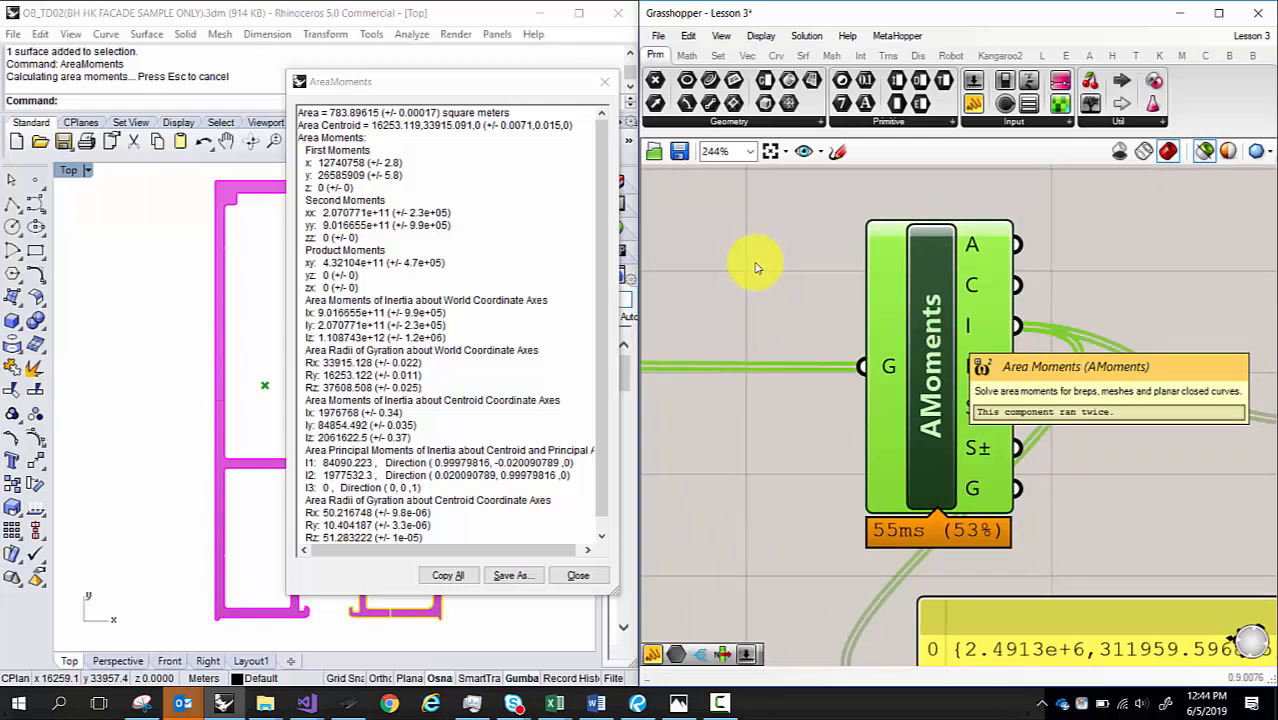
scroll(1004, 425, down, 3)
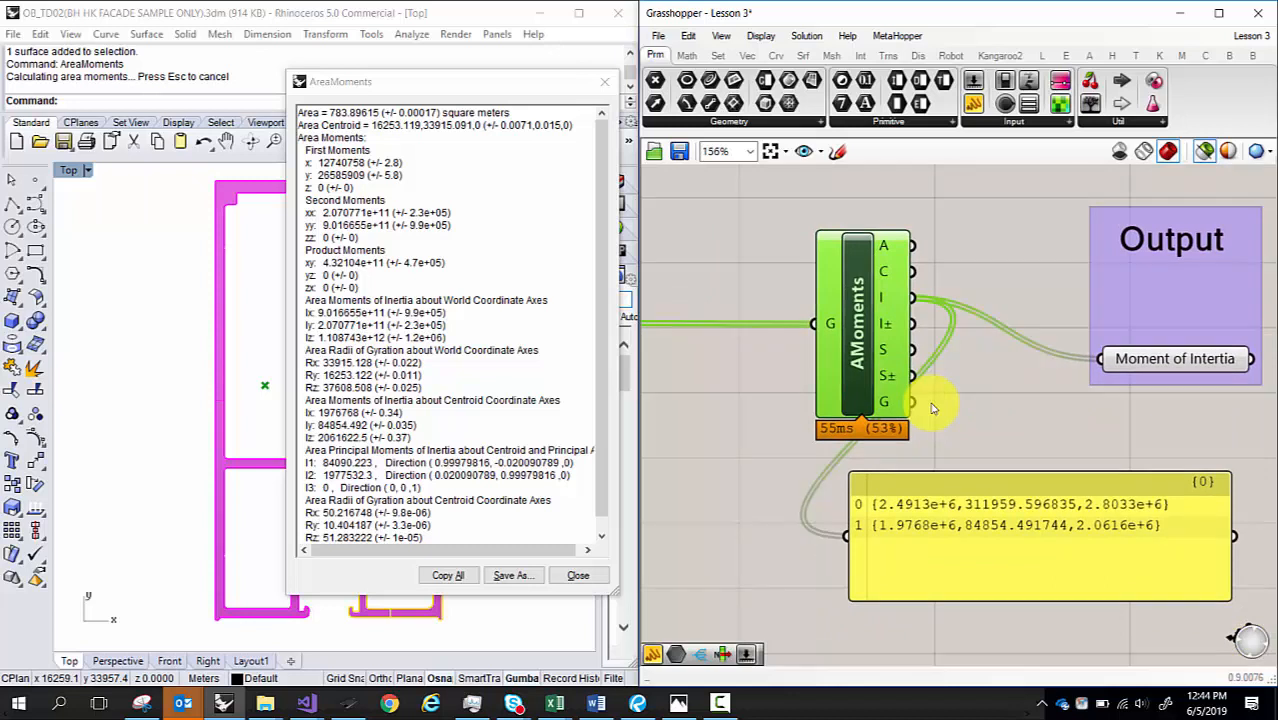
- Check the AMoments component's Inertia output description against the Mass Props step in the Snipping Tool sketch, and close the AreaMoments report
scroll(925, 405, up, 2)
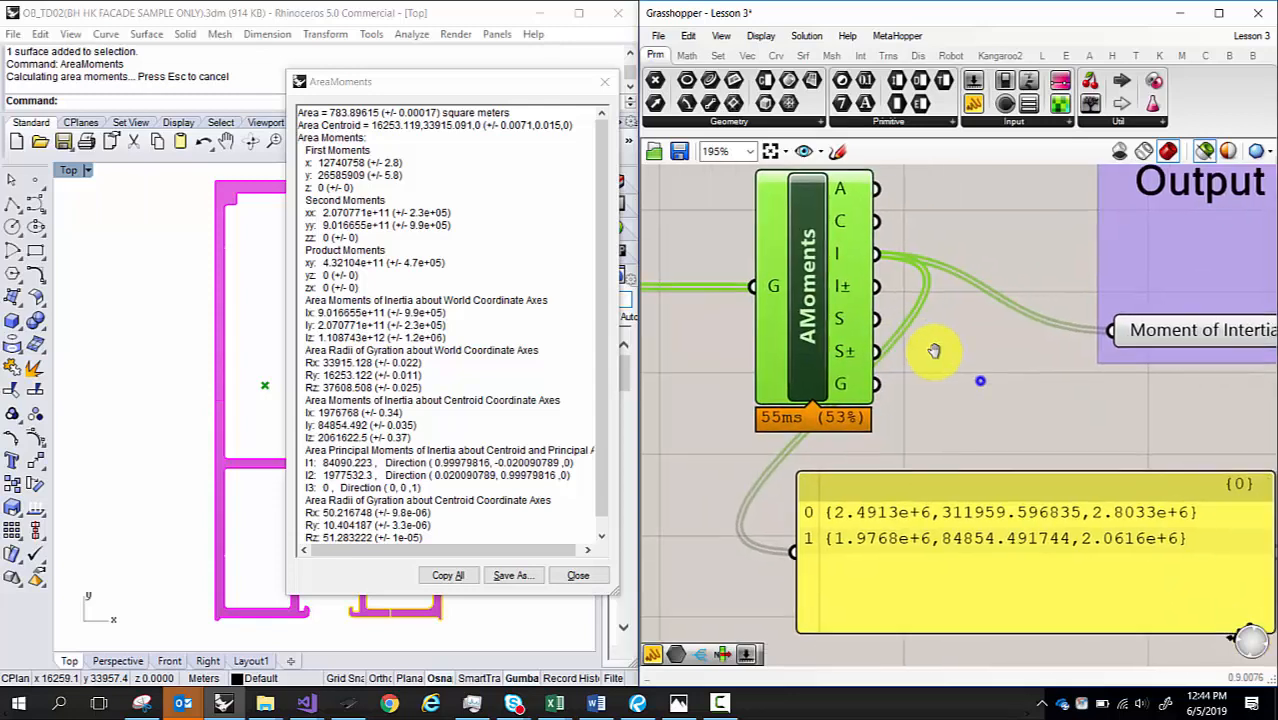
right_drag(872, 443, 875, 485)
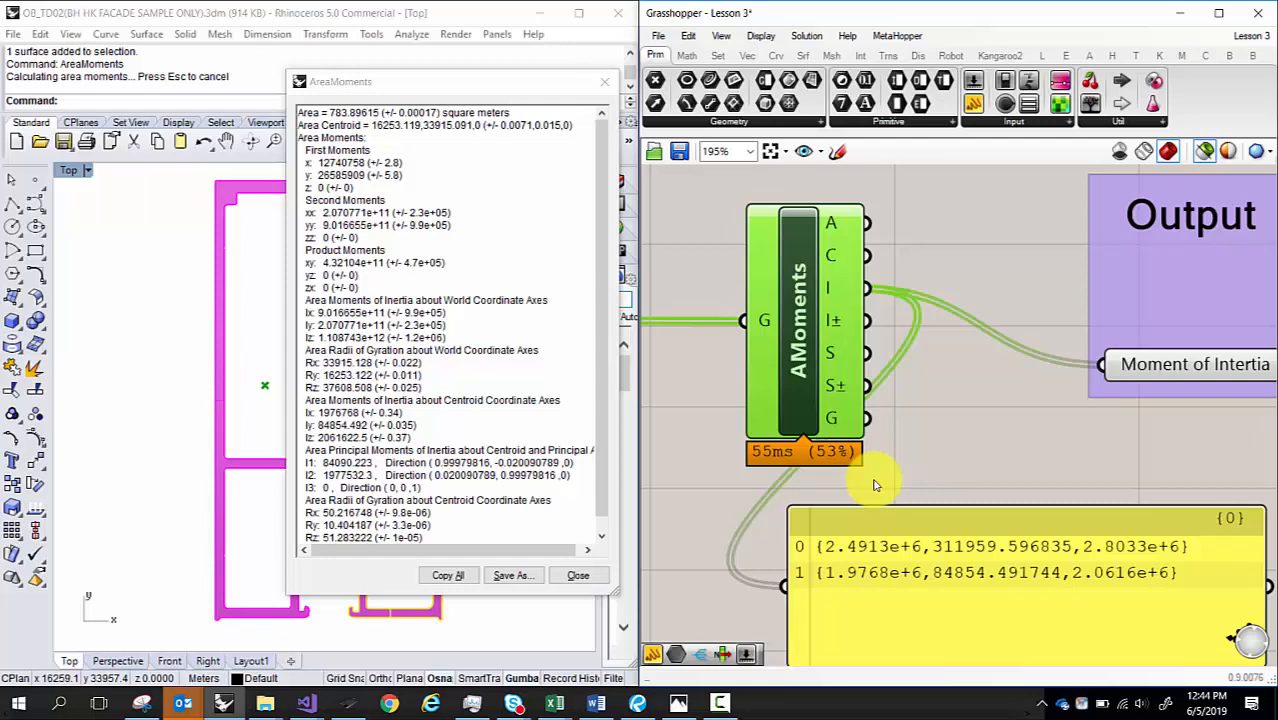
click(142, 703)
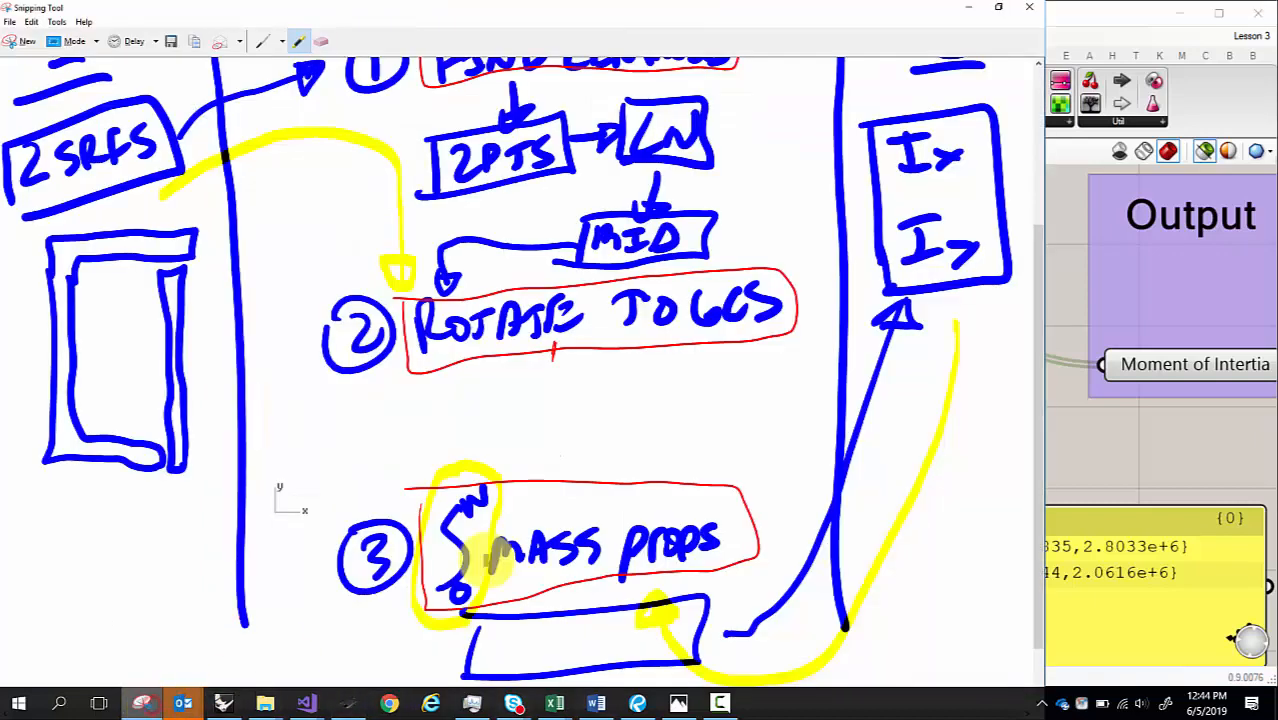
scroll(470, 460, down, 2)
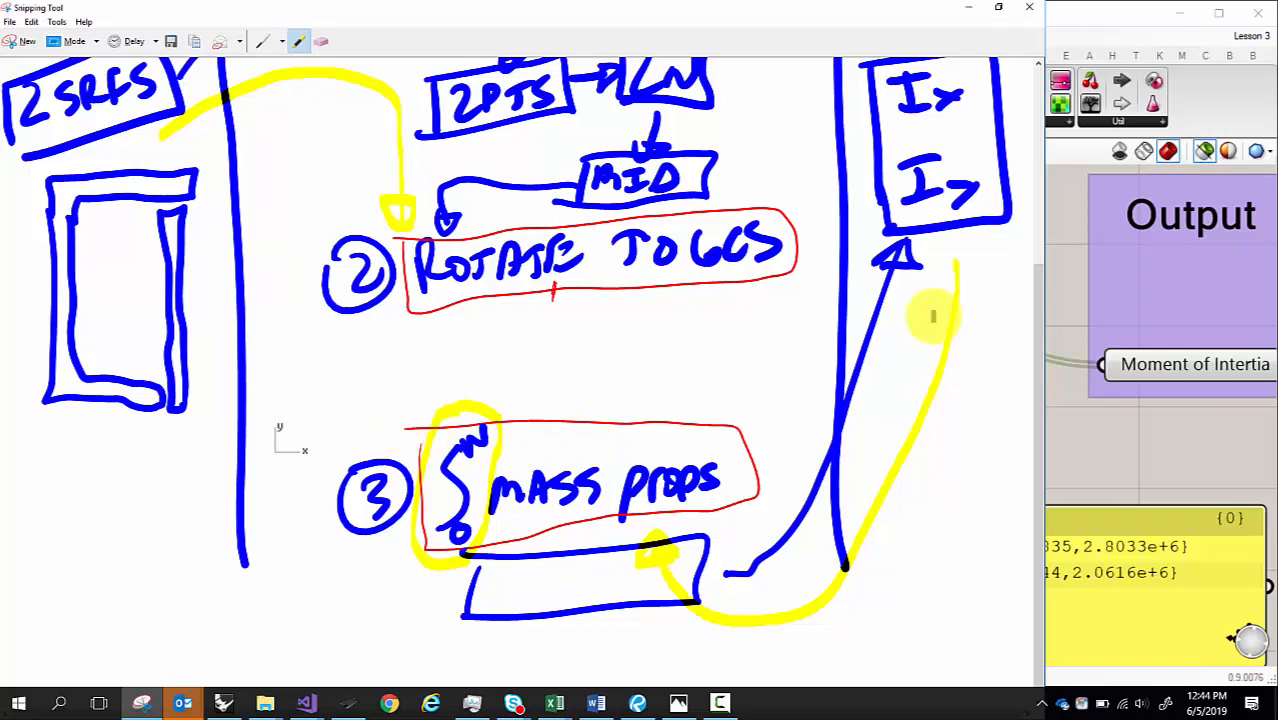
key(alt+Tab)
scroll(933, 394, down, 2)
scroll(890, 357, up, 3)
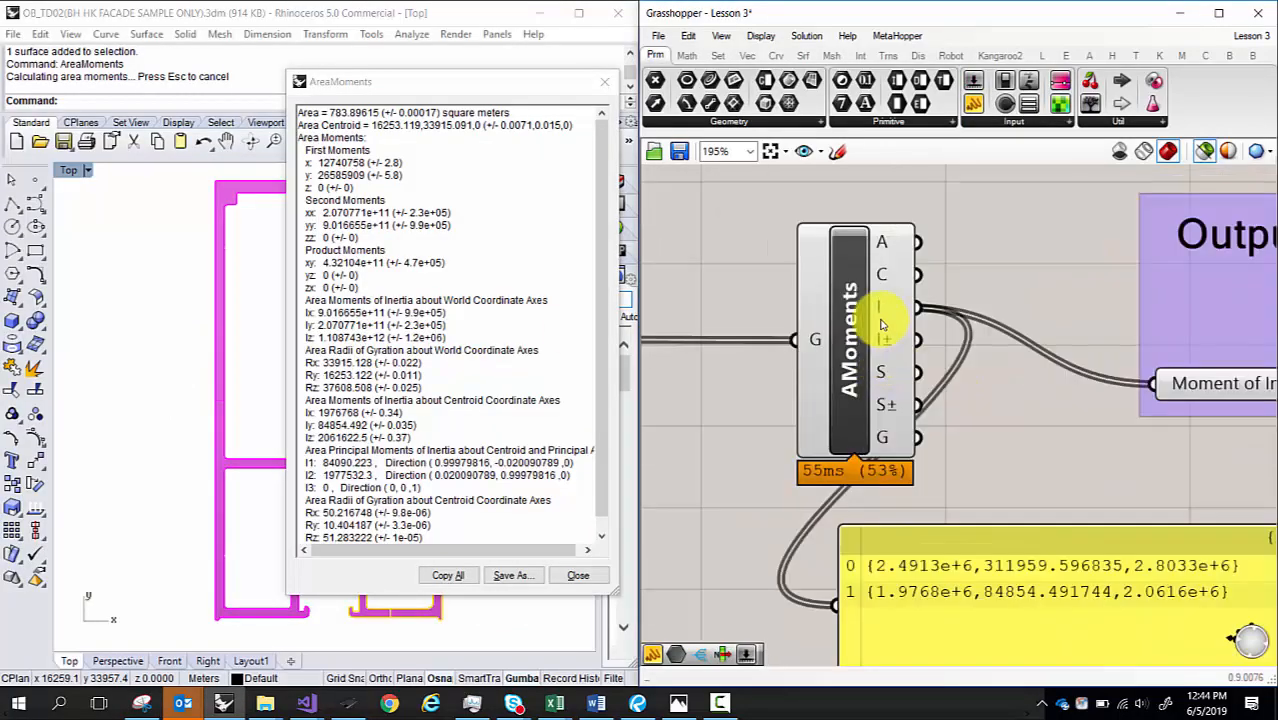
mouse_move(882, 324)
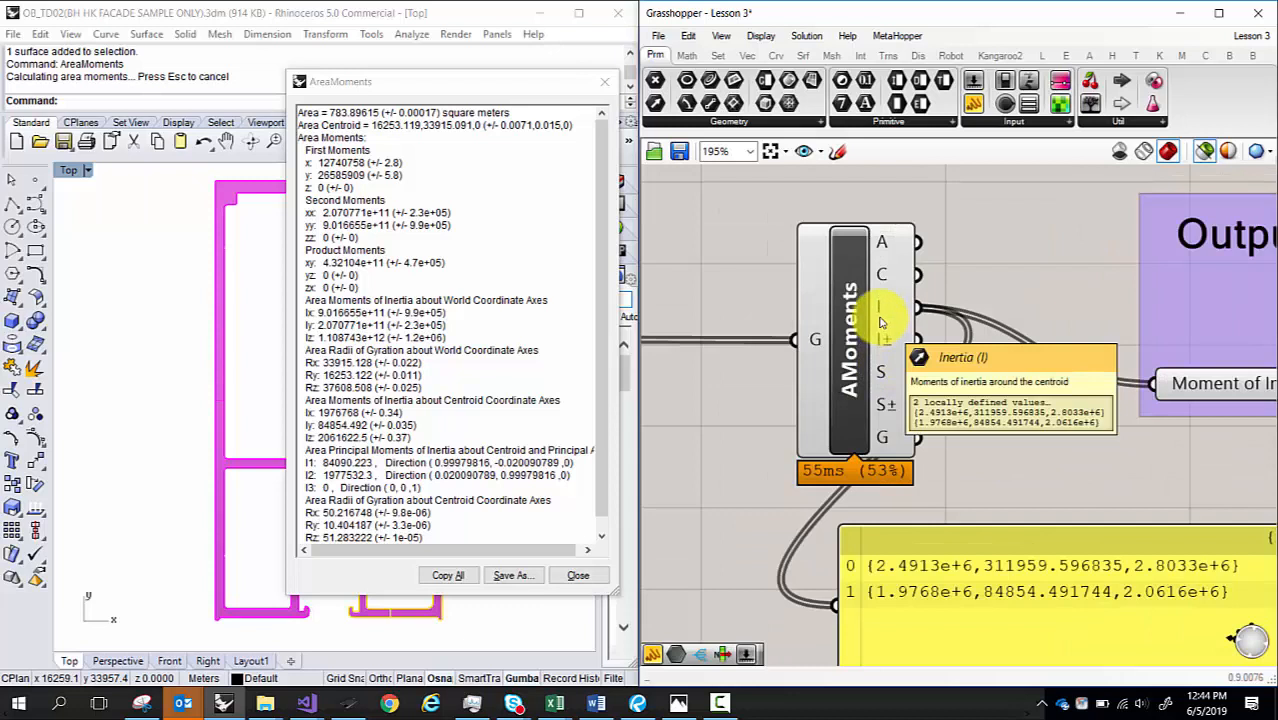
click(171, 363)
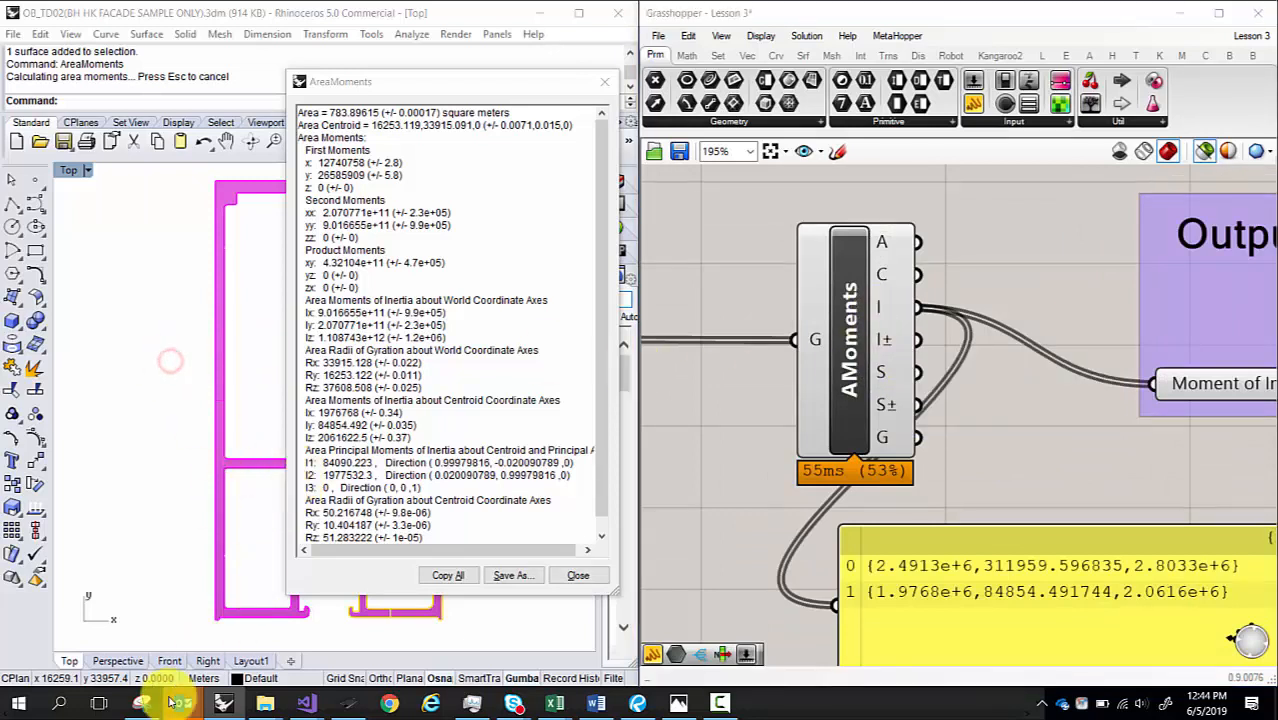
key(Escape)
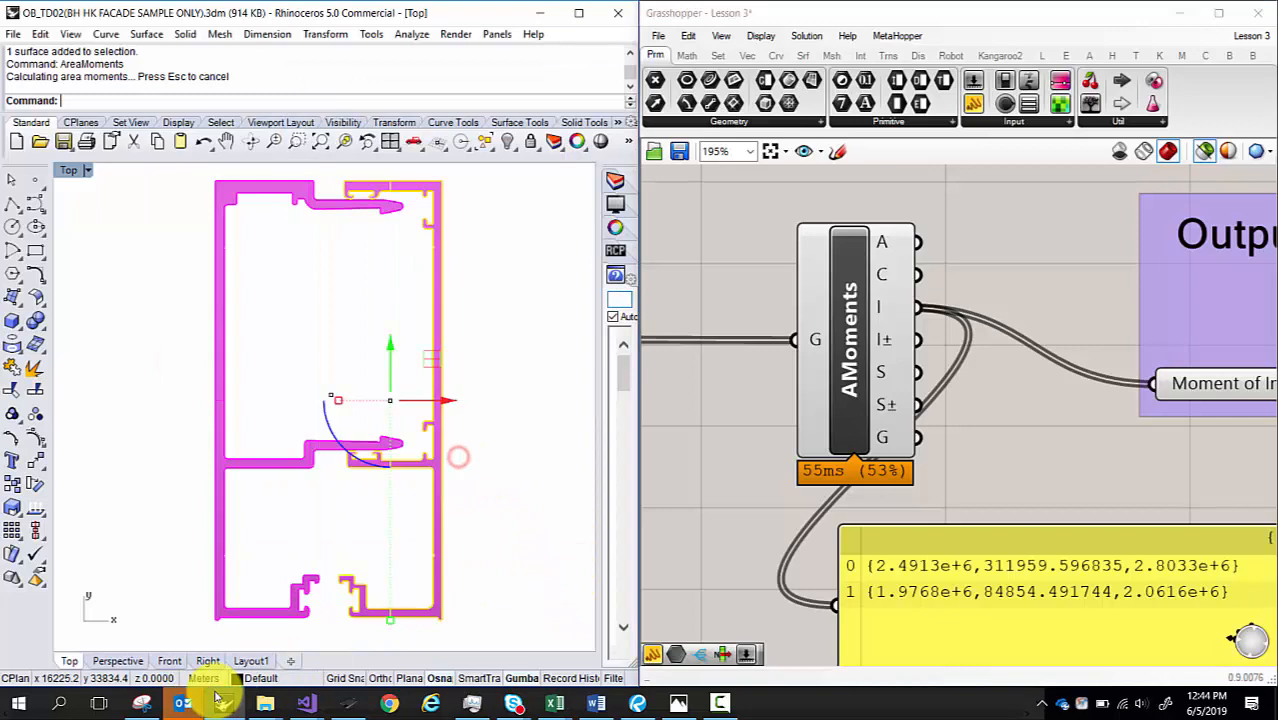
- Switch to the Snipping Tool sketch and mark a centroid dot with the pen on each of the two profile surfaces
click(143, 704)
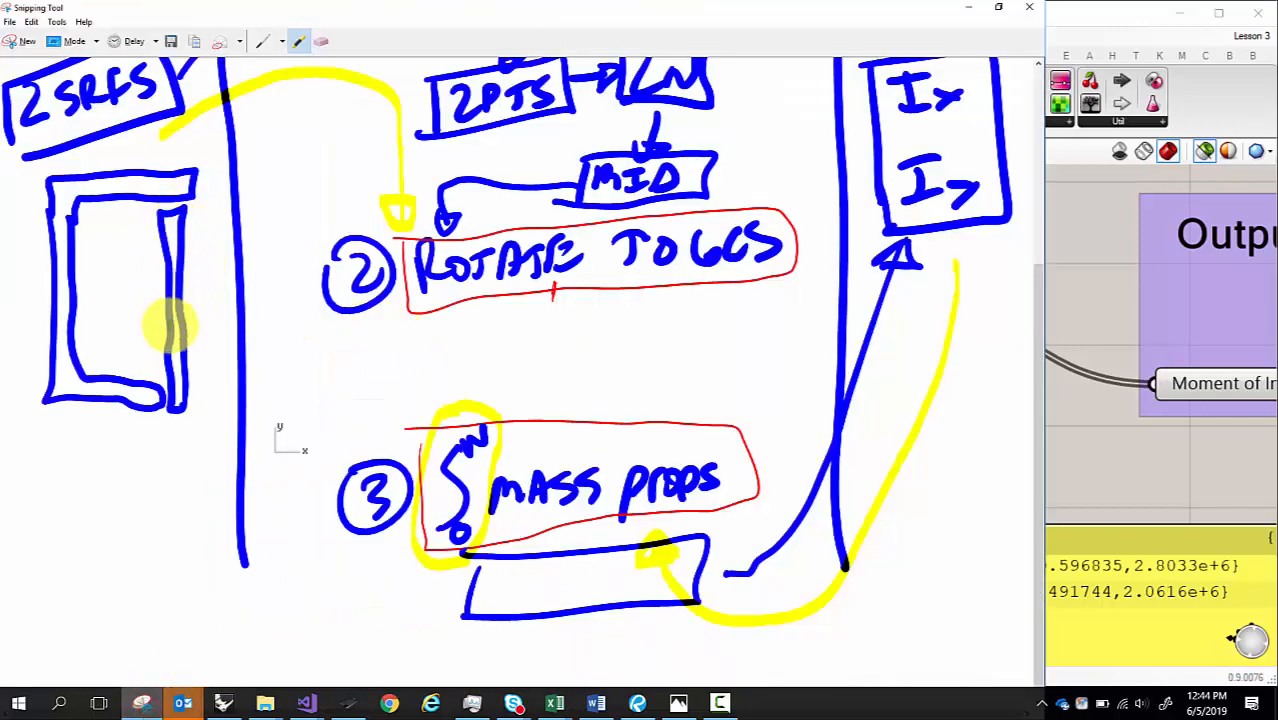
click(259, 42)
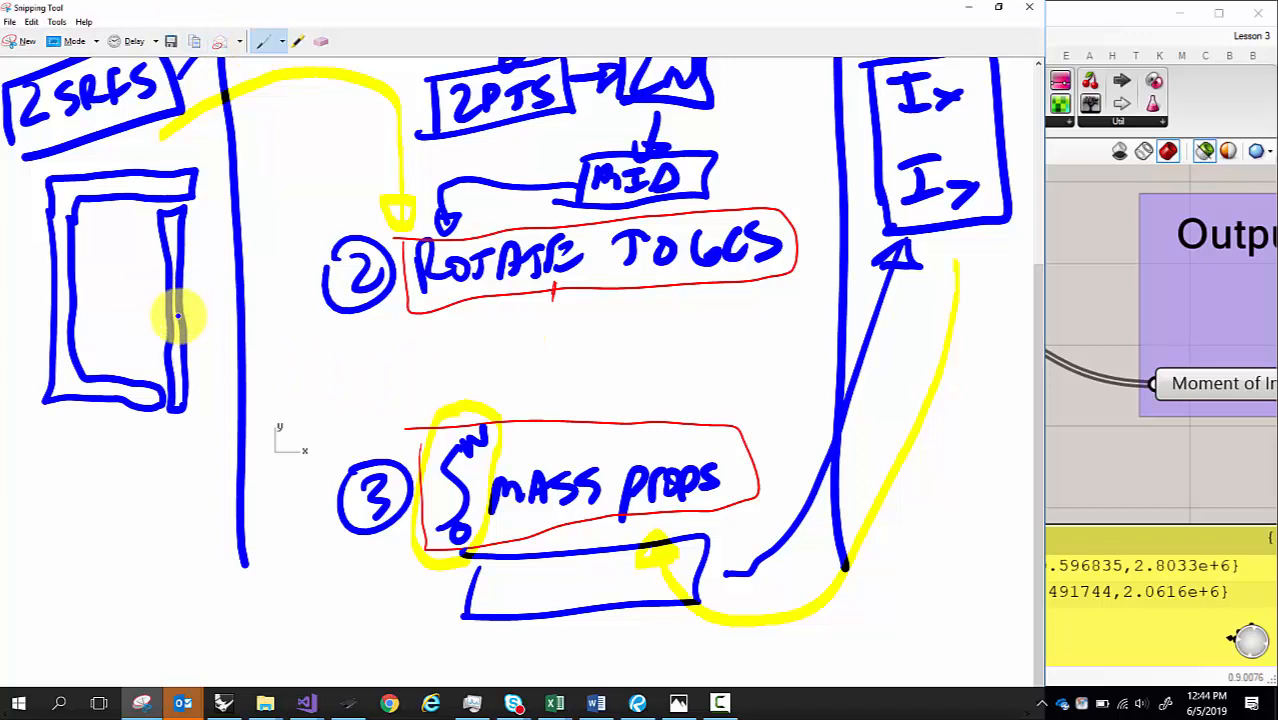
drag(170, 325, 173, 305)
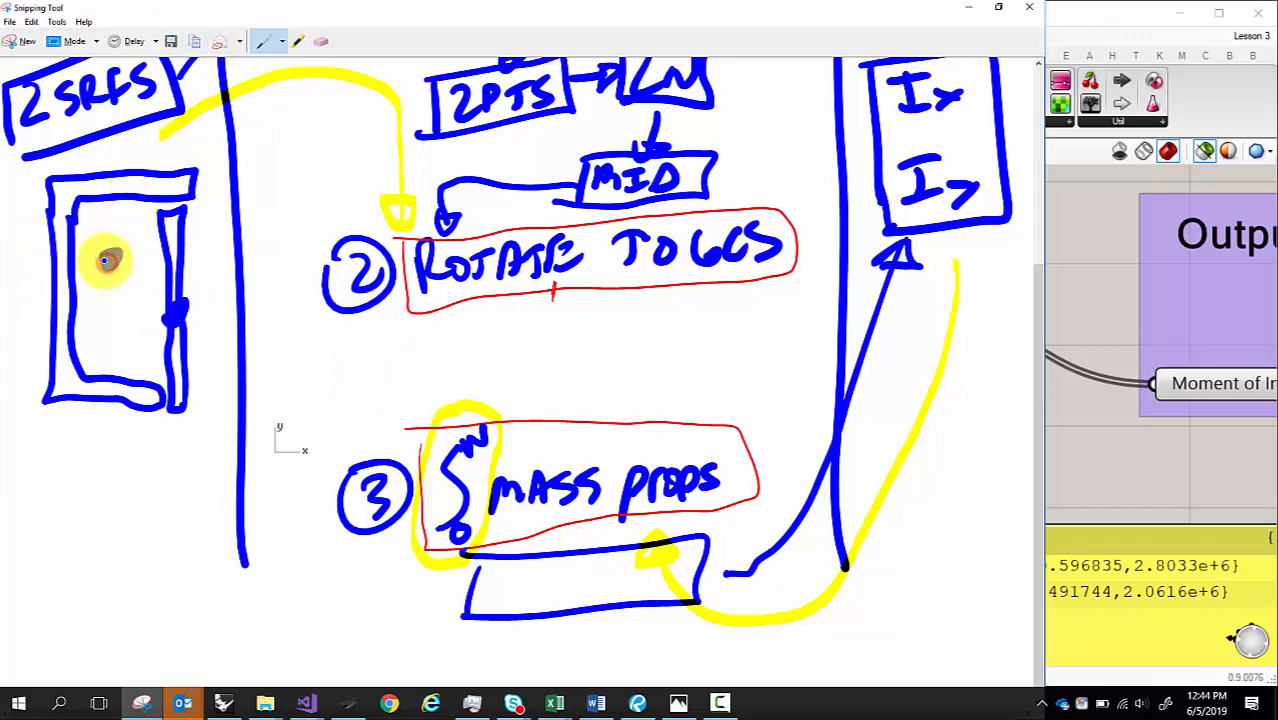
drag(107, 261, 106, 264)
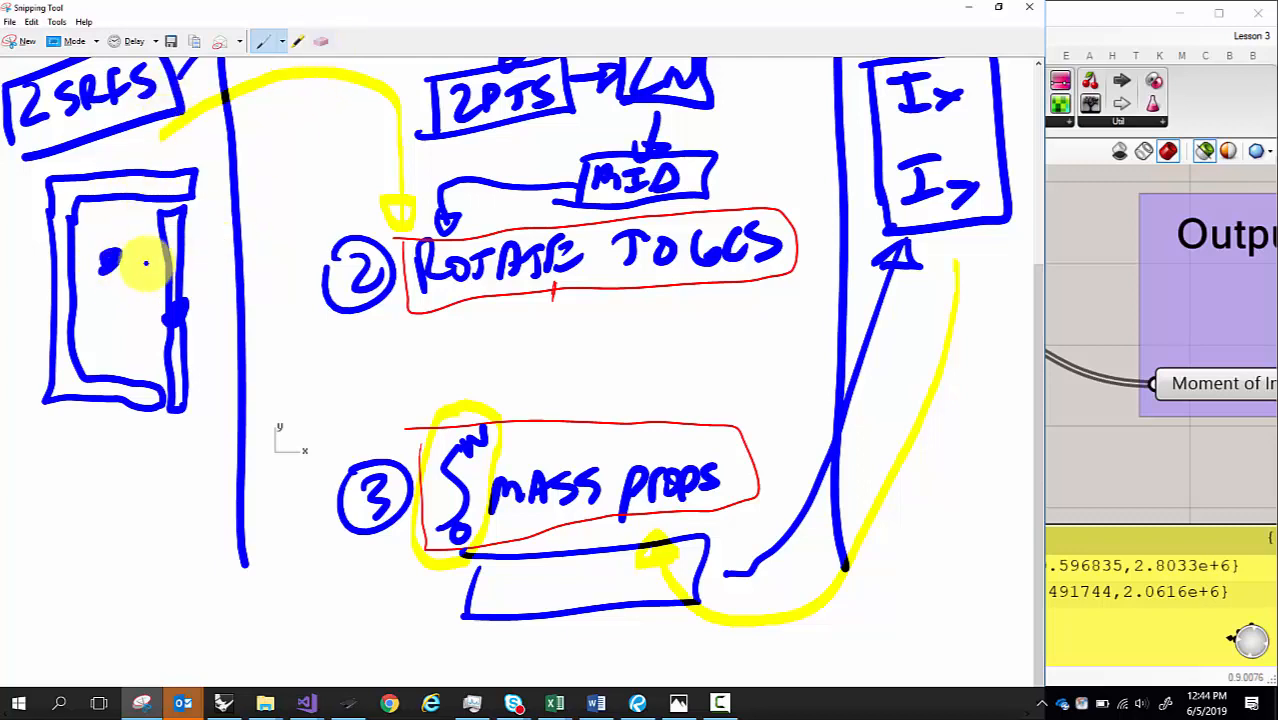
- Draw a dashed horizontal axis through the left surface's centroid and label it Ix
drag(16, 258, 33, 257)
drag(49, 259, 90, 258)
drag(124, 262, 186, 254)
drag(200, 254, 217, 250)
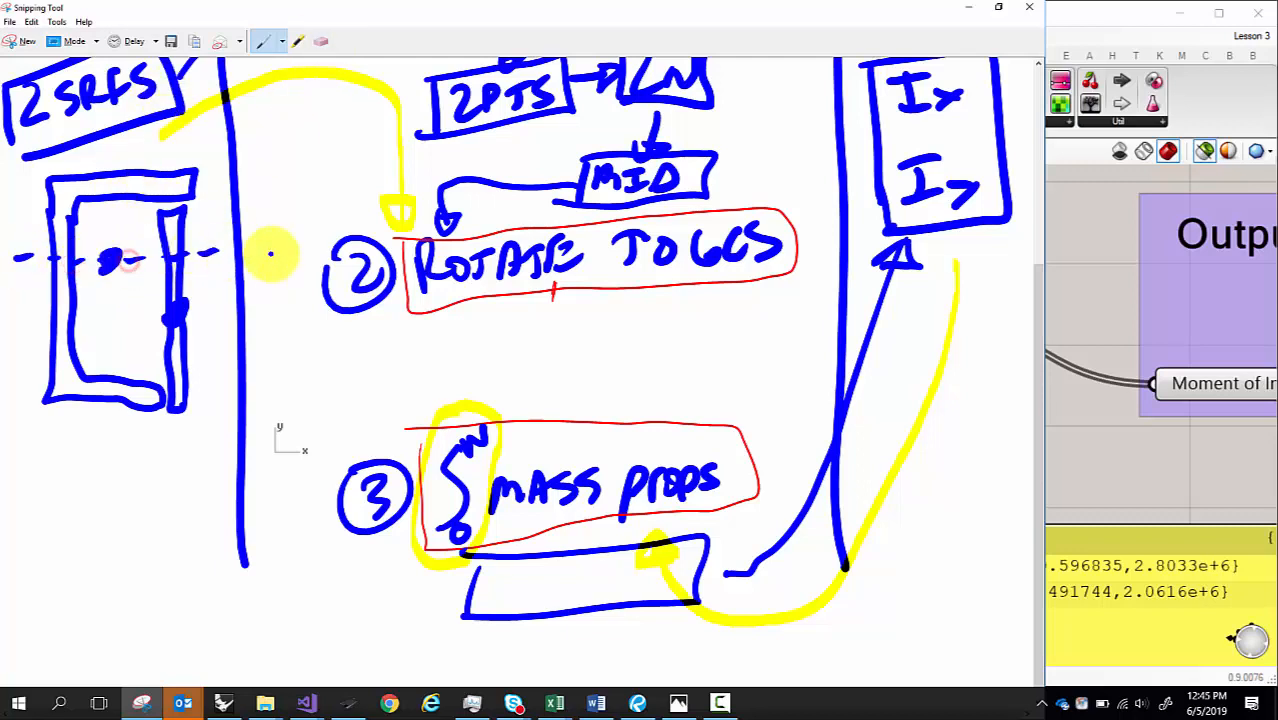
mouse_move(284, 224)
mouse_down()
mouse_move(281, 255)
mouse_move(317, 250)
mouse_up()
drag(316, 231, 298, 252)
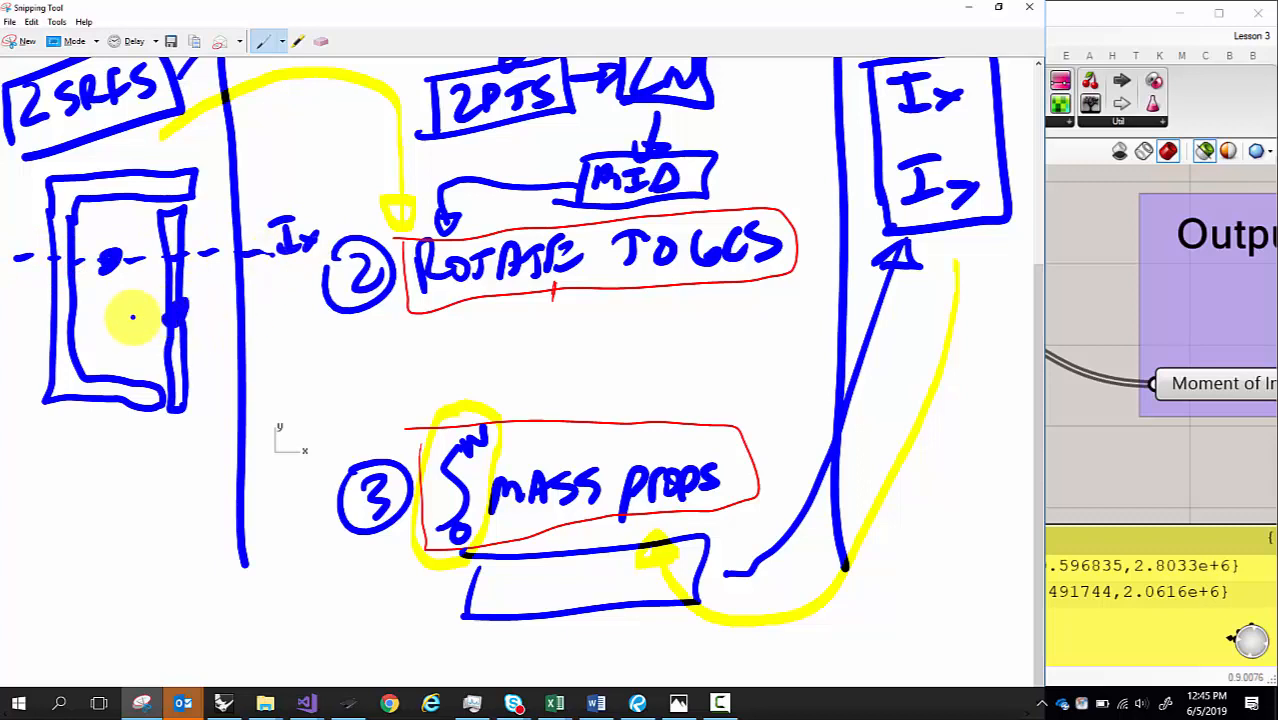
- Draw a dashed axis labelled Ix through the right surface's centroid and sketch labelled X and Y global axes below the profile
drag(122, 319, 176, 318)
drag(198, 317, 212, 317)
drag(224, 318, 300, 322)
mouse_move(312, 310)
mouse_down()
mouse_move(296, 332)
mouse_move(327, 326)
mouse_up()
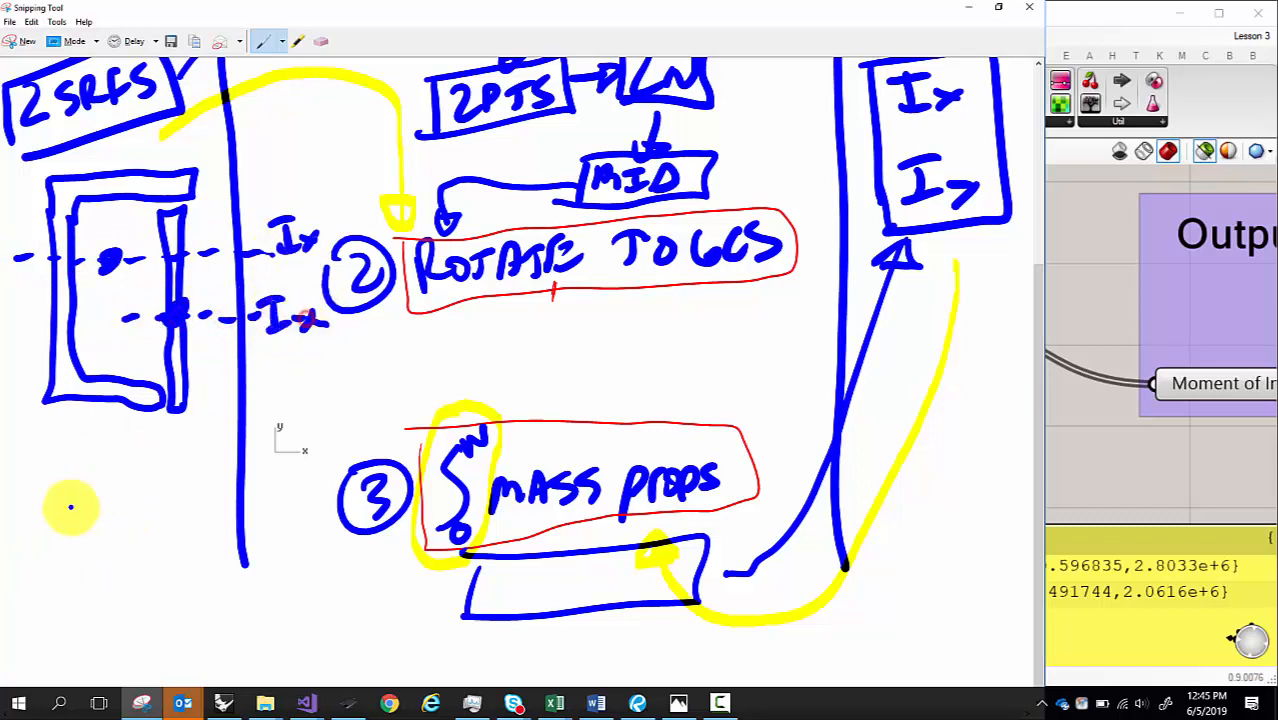
mouse_move(37, 498)
mouse_down()
mouse_move(46, 530)
mouse_move(180, 594)
mouse_move(172, 605)
mouse_move(52, 514)
mouse_move(68, 508)
mouse_move(64, 520)
mouse_up()
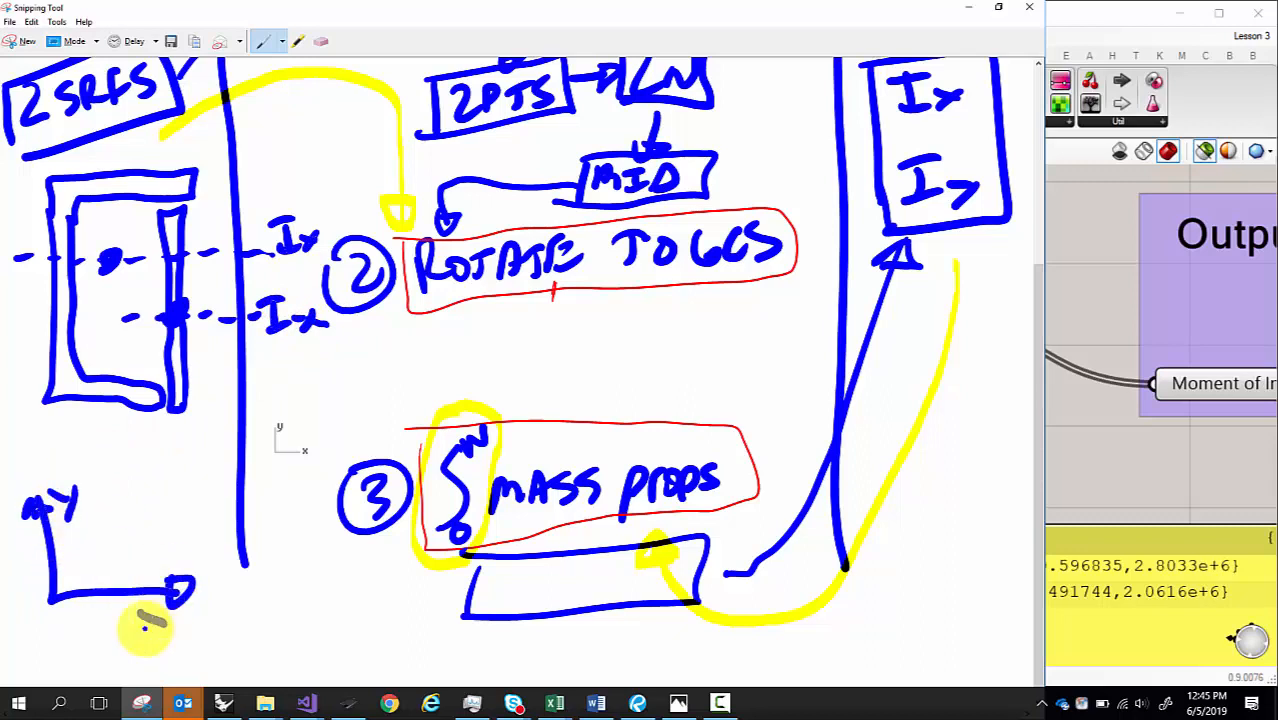
drag(162, 606, 145, 629)
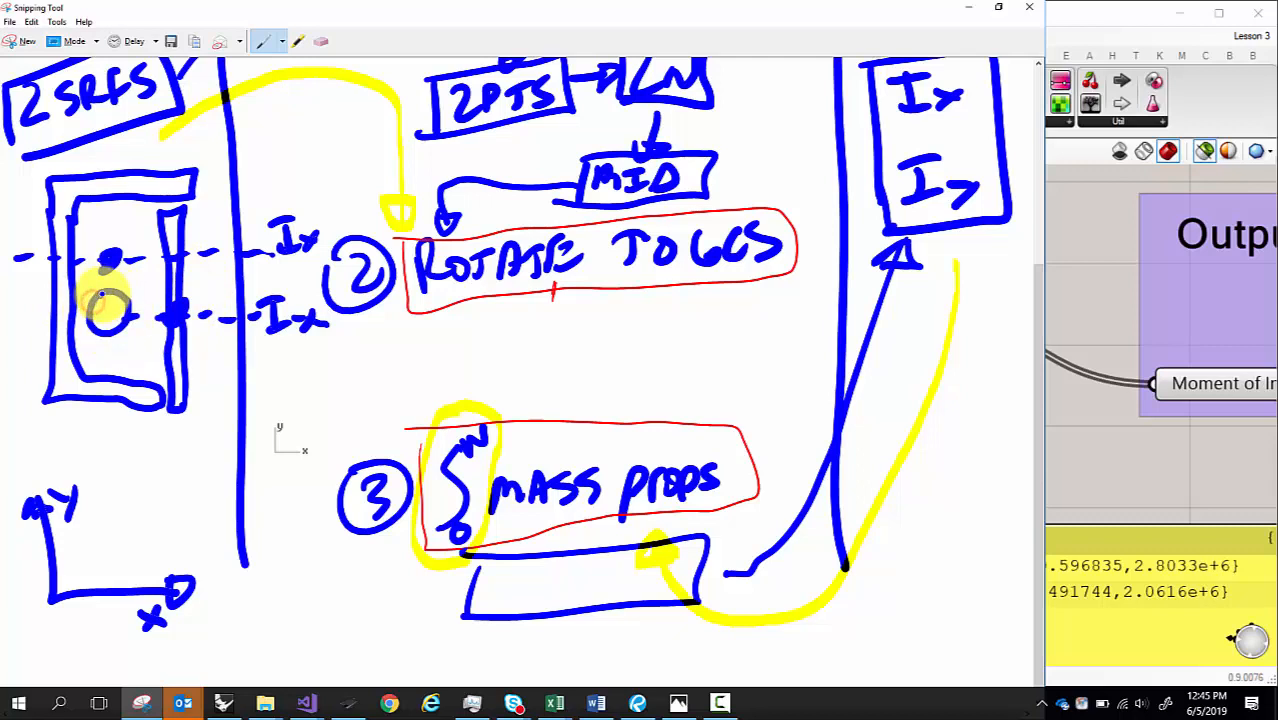
- Draw a circled crosshair inside the profile for the combined centroid and circle both Ix labels
mouse_move(108, 272)
mouse_down()
mouse_move(108, 345)
mouse_move(144, 308)
mouse_up()
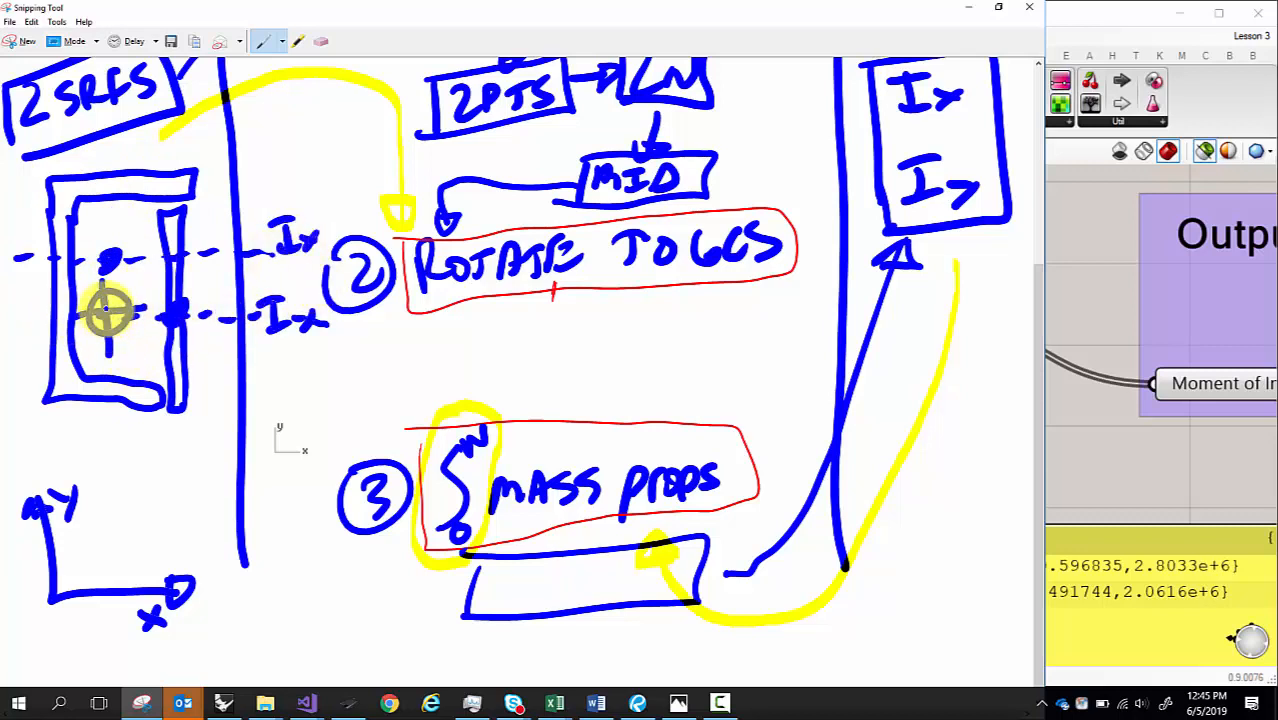
drag(108, 312, 137, 317)
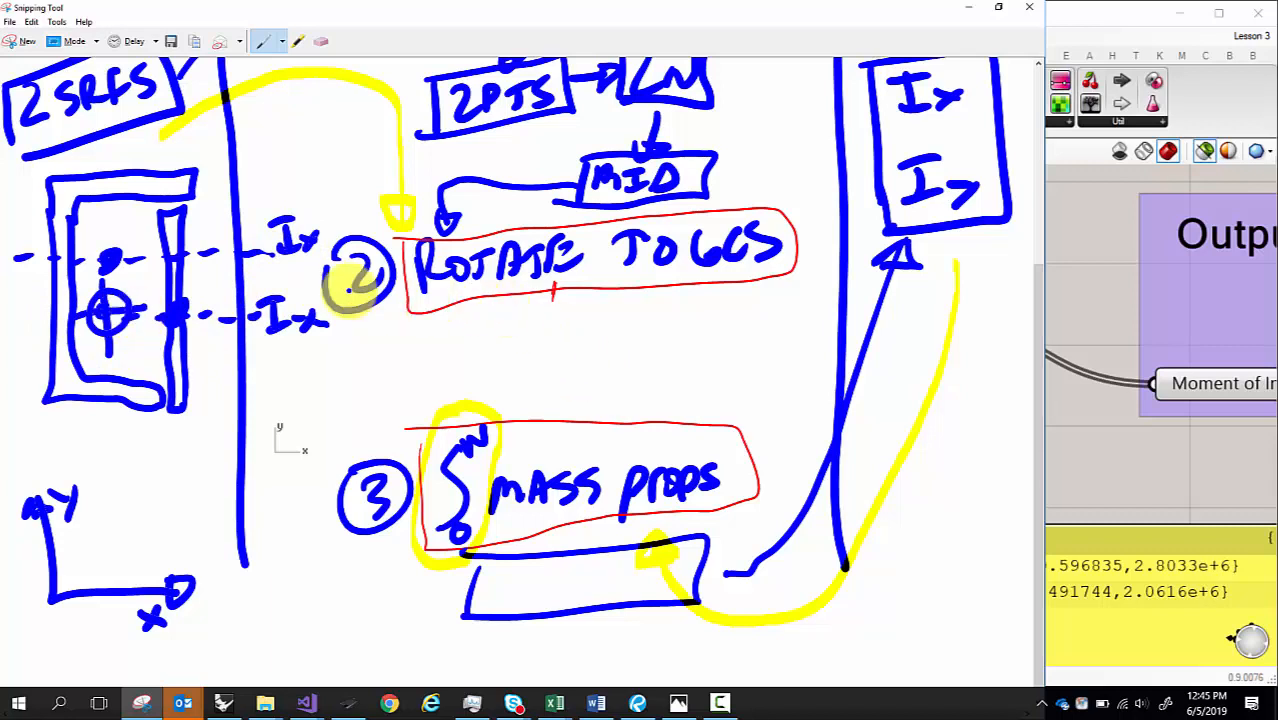
mouse_move(285, 208)
mouse_down()
mouse_move(320, 228)
mouse_move(287, 206)
mouse_up()
mouse_move(285, 318)
mouse_down()
mouse_move(257, 337)
mouse_move(272, 290)
mouse_up()
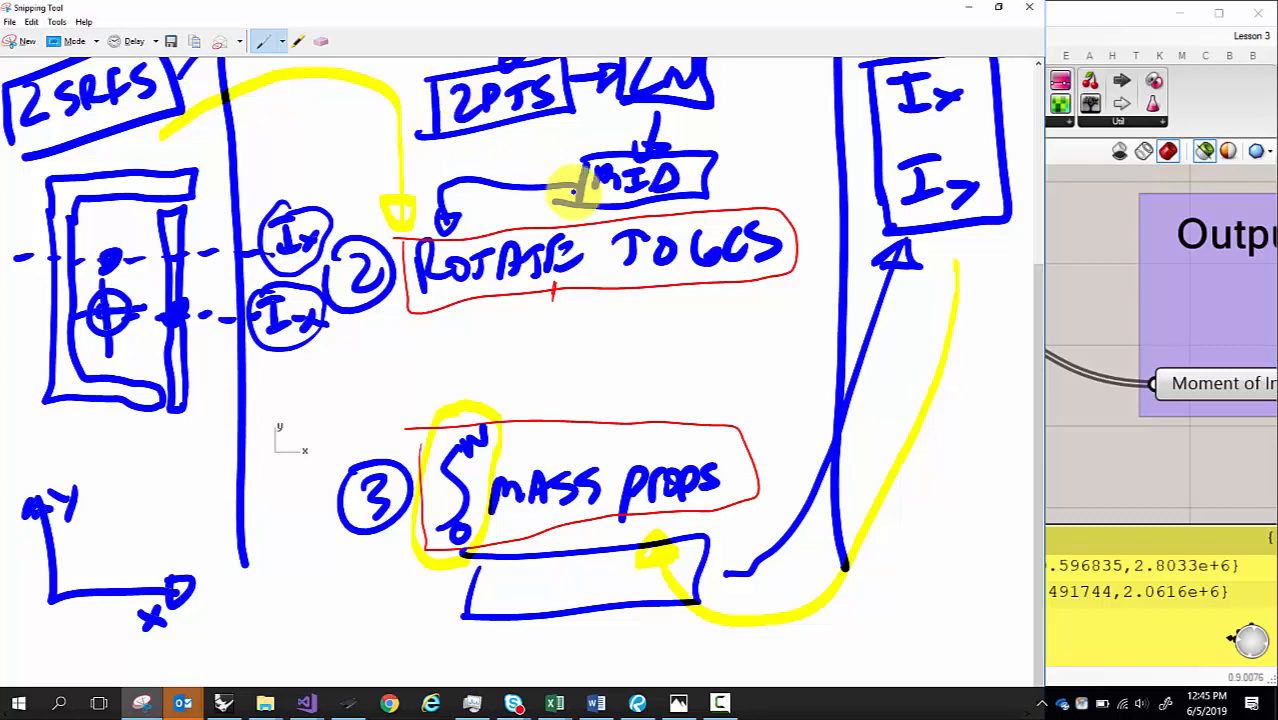
- Erase the circled crosshair inside the profile and connect the two surface centroids with a line that has a dot at its midpoint
scroll(575, 190, up, 1)
scroll(570, 122, up, 1)
scroll(655, 145, down, 1)
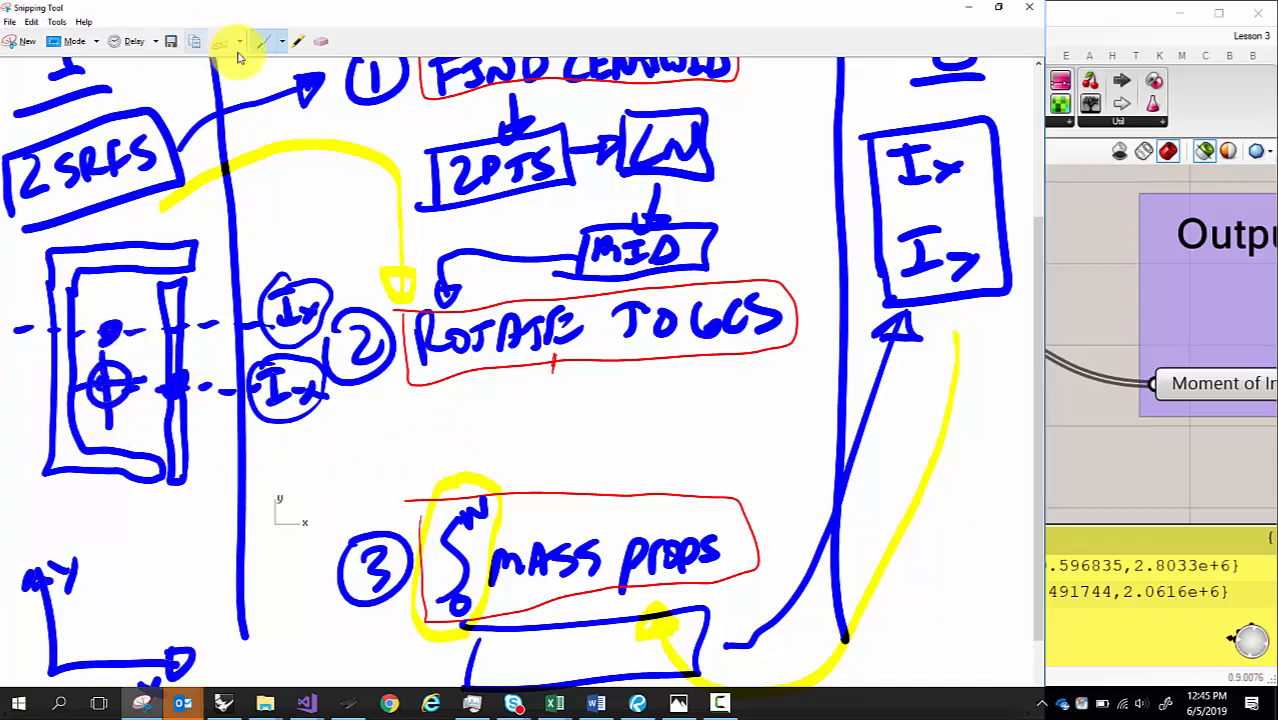
click(321, 41)
drag(160, 335, 115, 395)
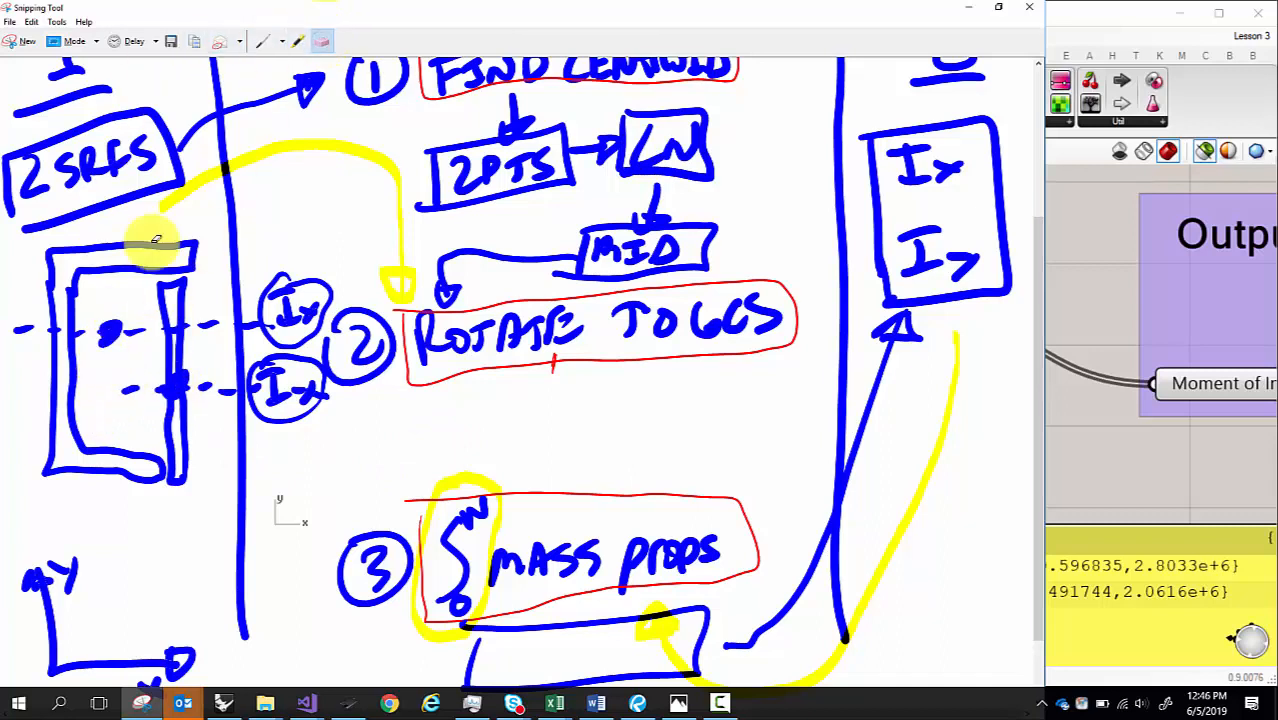
click(262, 41)
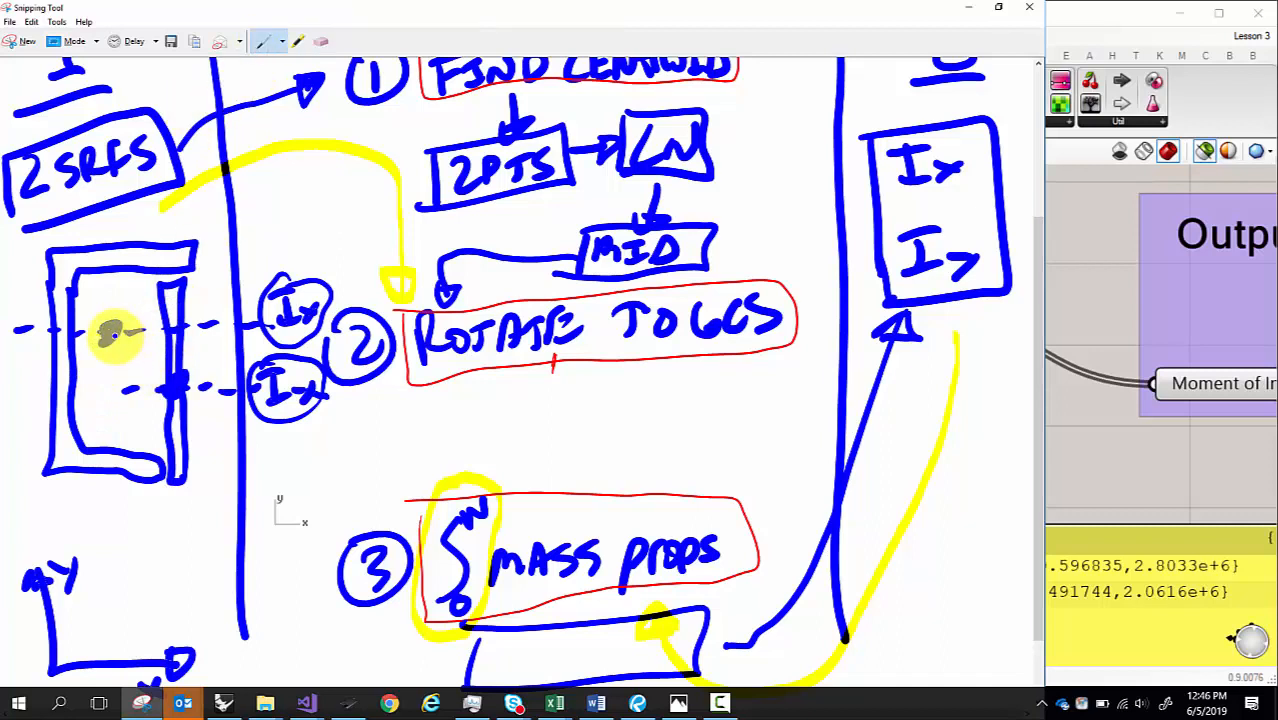
drag(113, 333, 164, 376)
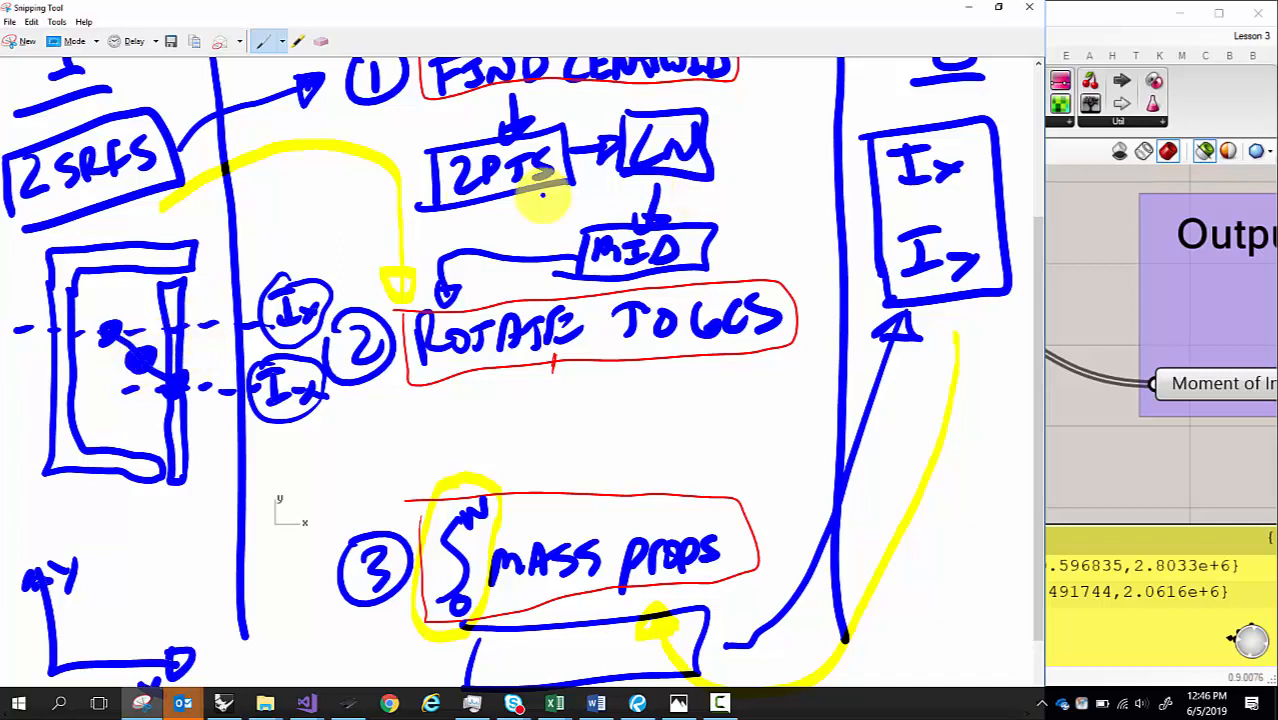
- Draw a dashed box around the 2PTS, LN and MID blocks between steps 1 and 2 of the sketch
click(398, 140)
click(401, 167)
click(405, 192)
click(418, 240)
drag(452, 287, 468, 287)
drag(486, 286, 503, 286)
drag(521, 286, 603, 288)
drag(622, 290, 636, 289)
drag(658, 288, 674, 286)
click(744, 261)
click(742, 213)
drag(742, 173, 741, 157)
drag(735, 124, 733, 110)
drag(722, 107, 712, 107)
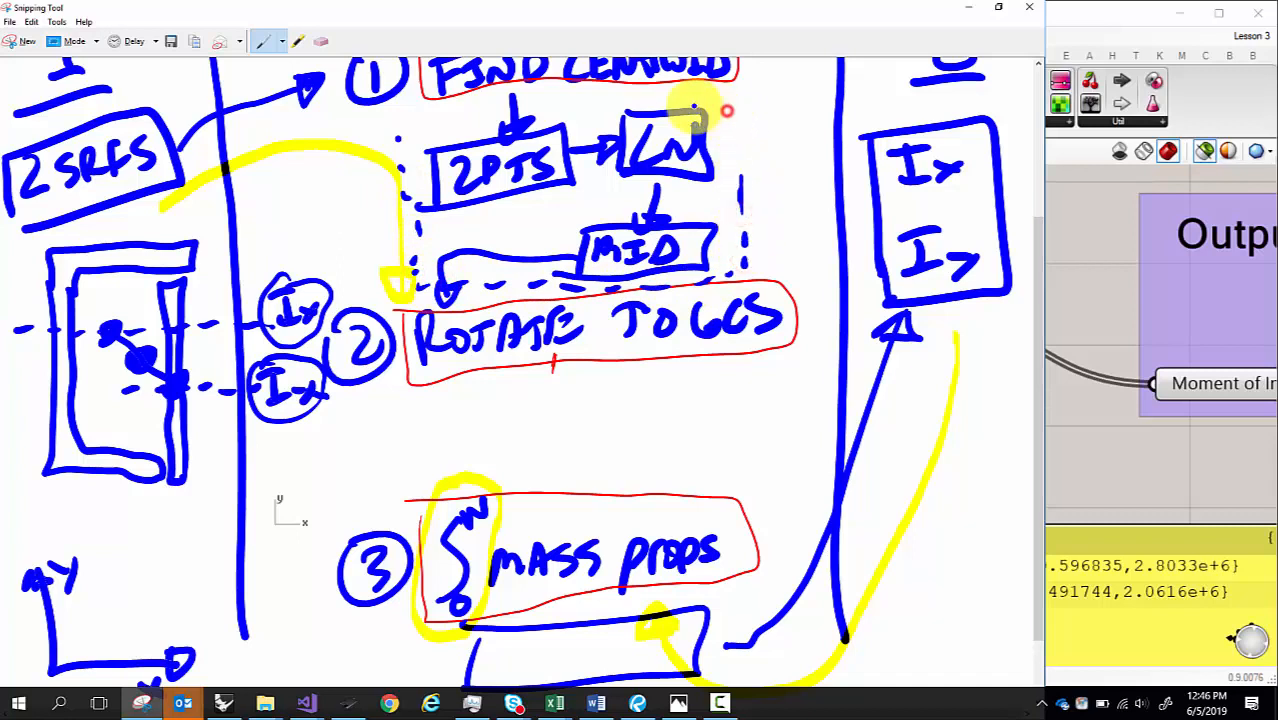
click(678, 103)
click(654, 100)
click(622, 102)
click(516, 116)
click(433, 124)
click(409, 134)
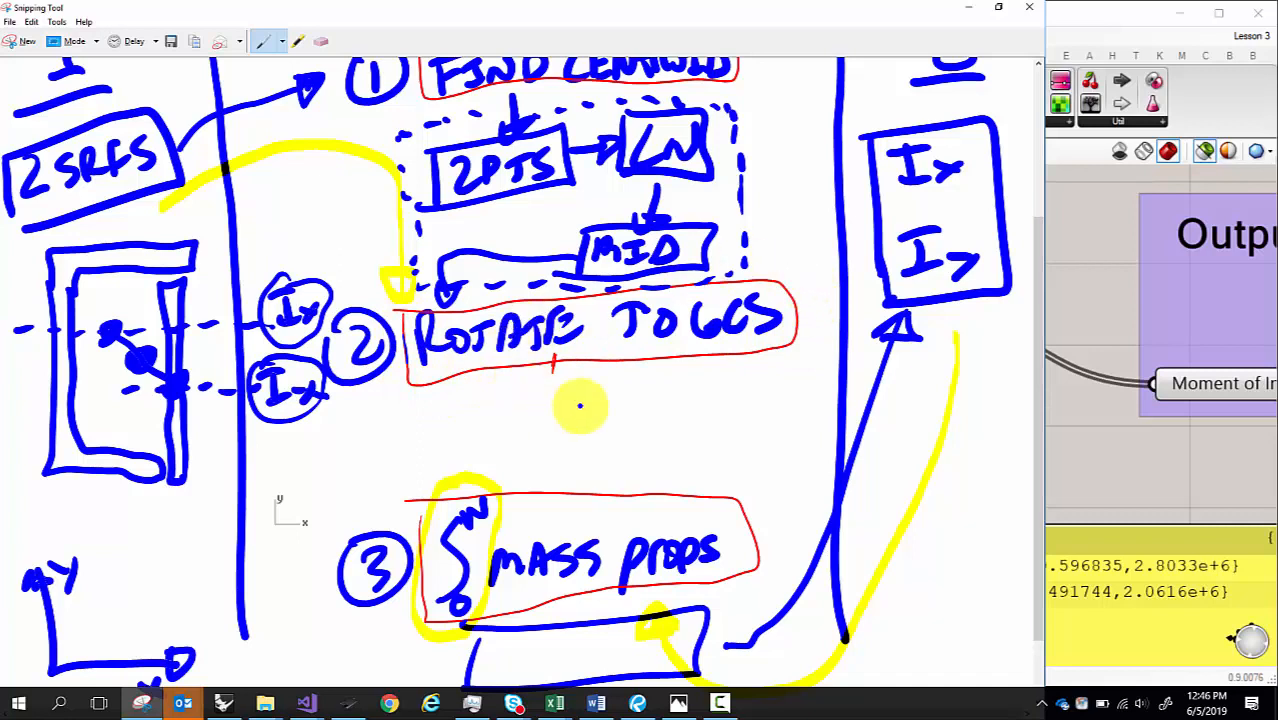
- Add a pen stroke along the edge of the Mass Props box and draw arrows pointing at the two circled Ix labels
scroll(829, 300, down, 2)
scroll(829, 300, down, 1)
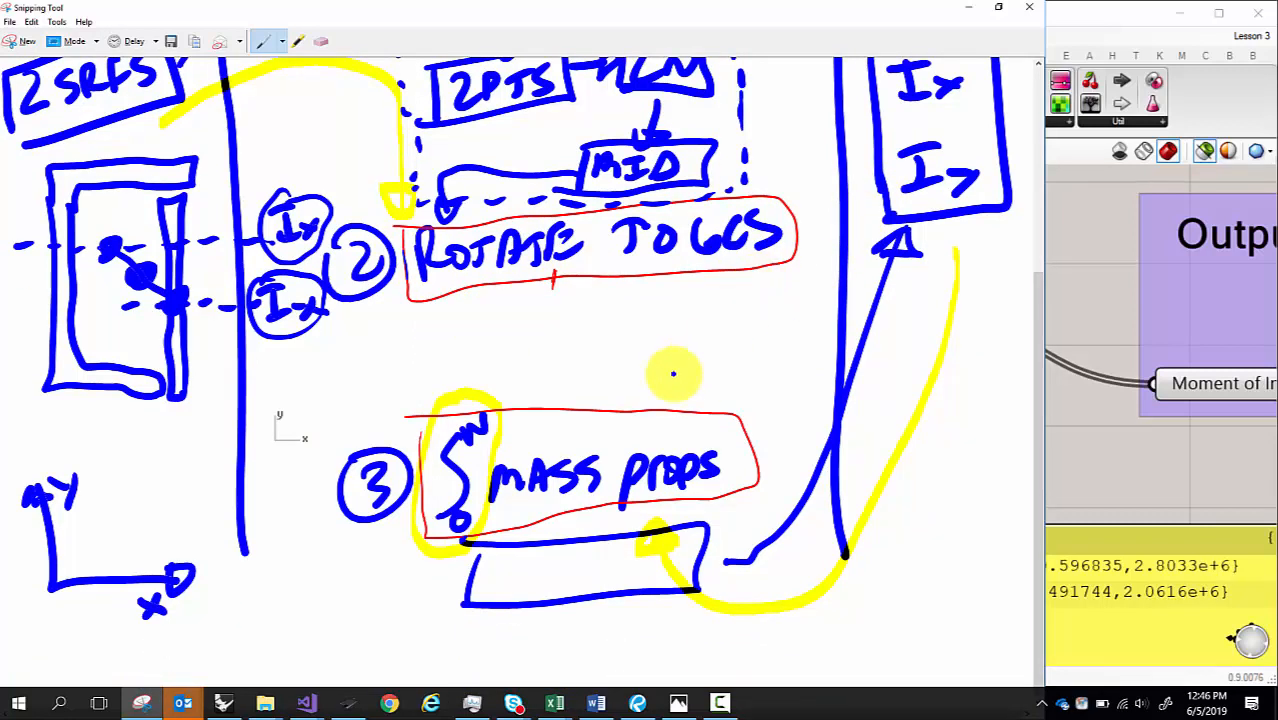
drag(420, 432, 423, 540)
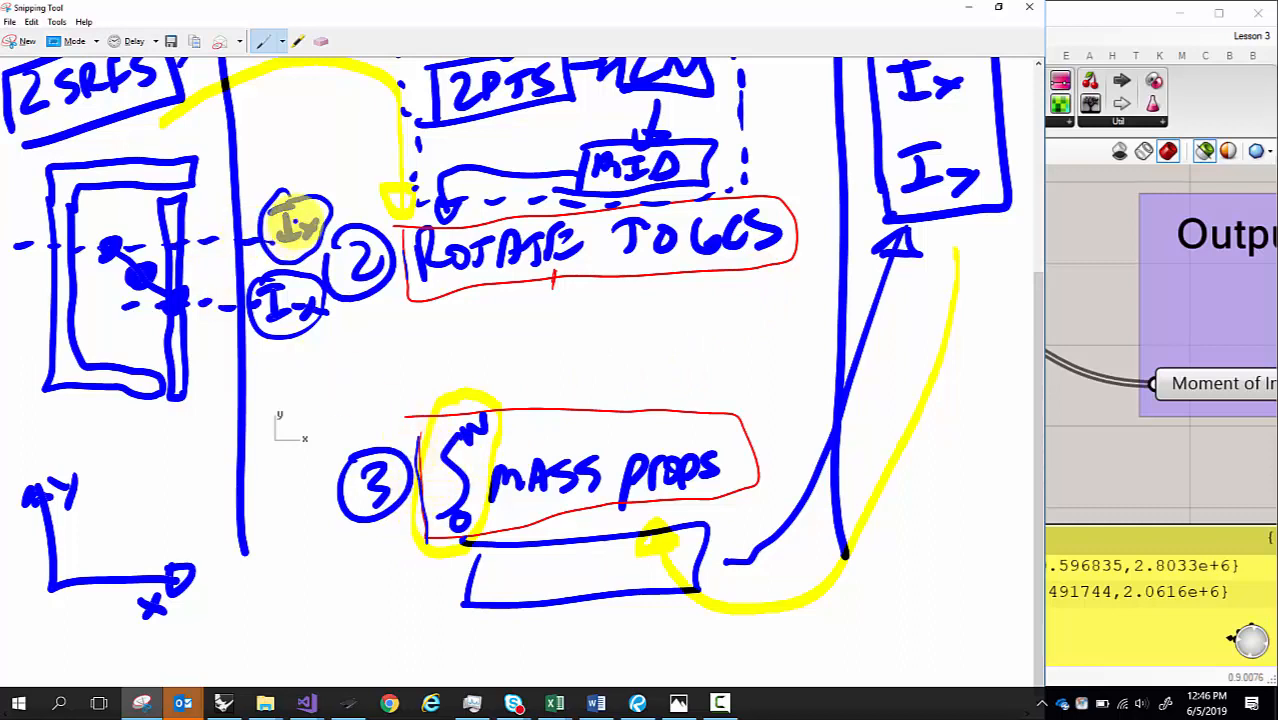
drag(272, 180, 300, 178)
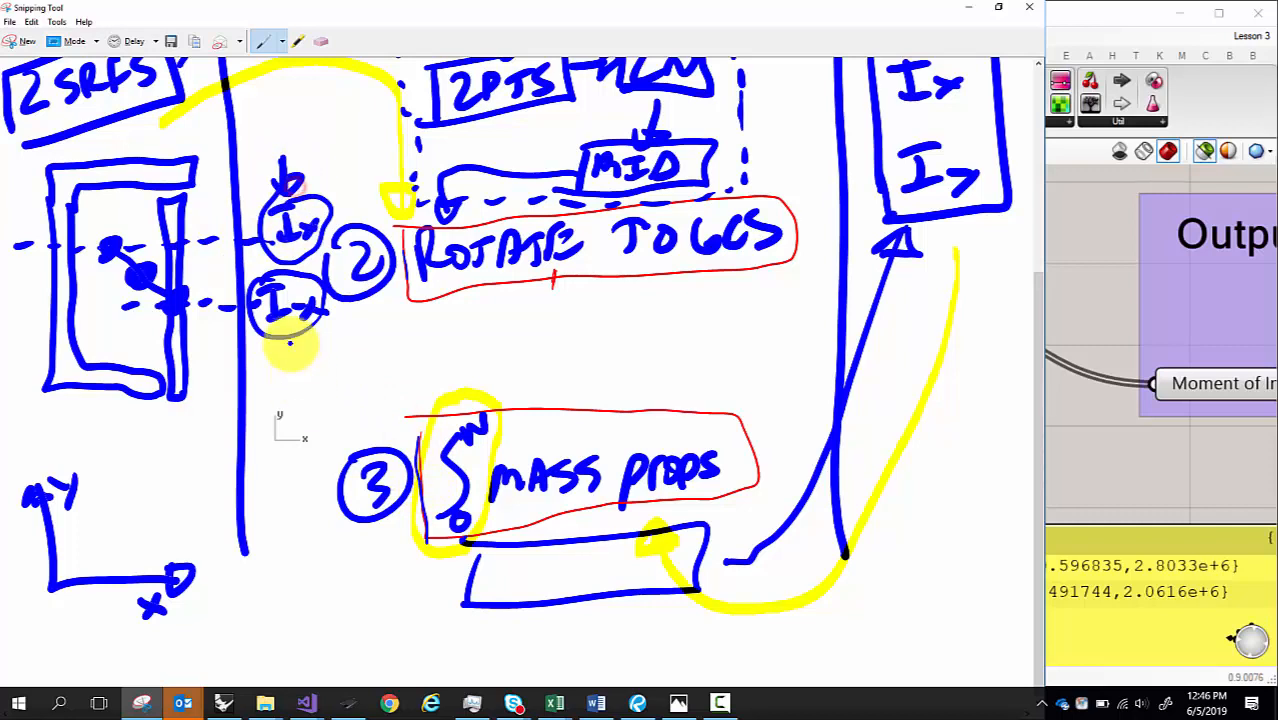
mouse_move(286, 390)
mouse_down()
mouse_move(285, 340)
mouse_move(297, 348)
mouse_up()
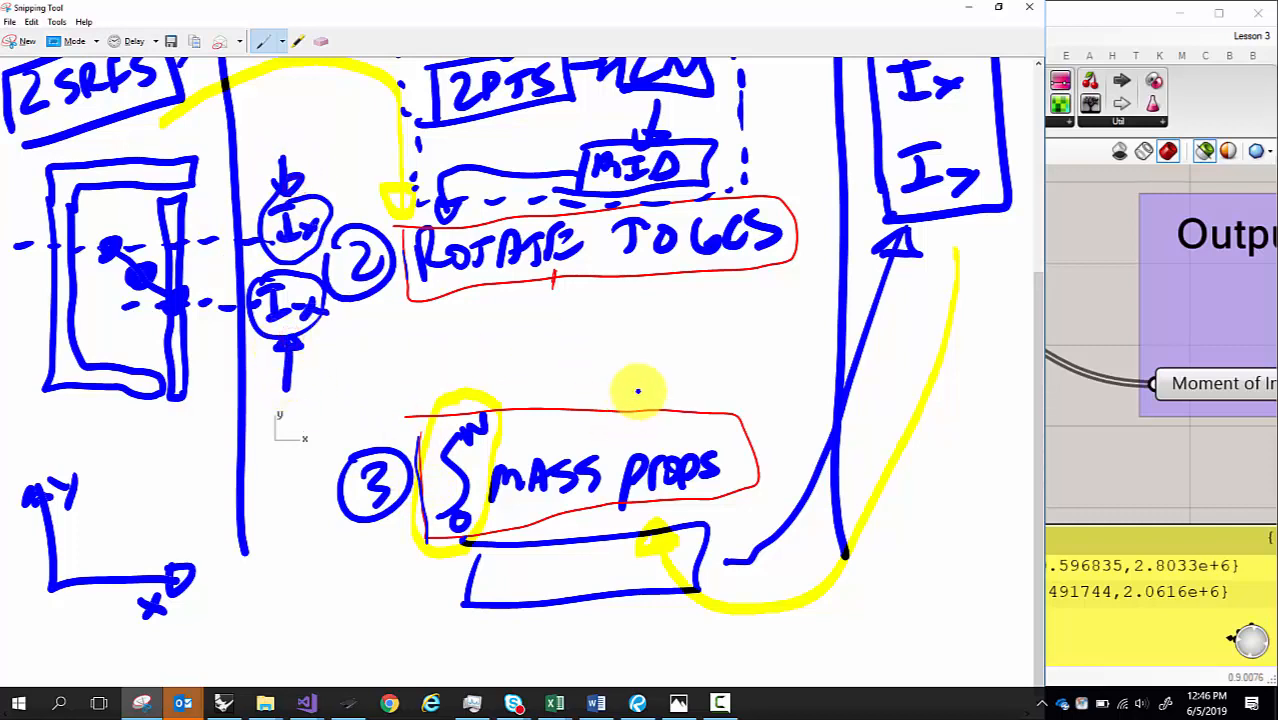
- Underline Ix and Iy in the output box and draw an arrow pointing at the midpoint between the two centroids
drag(884, 117, 963, 105)
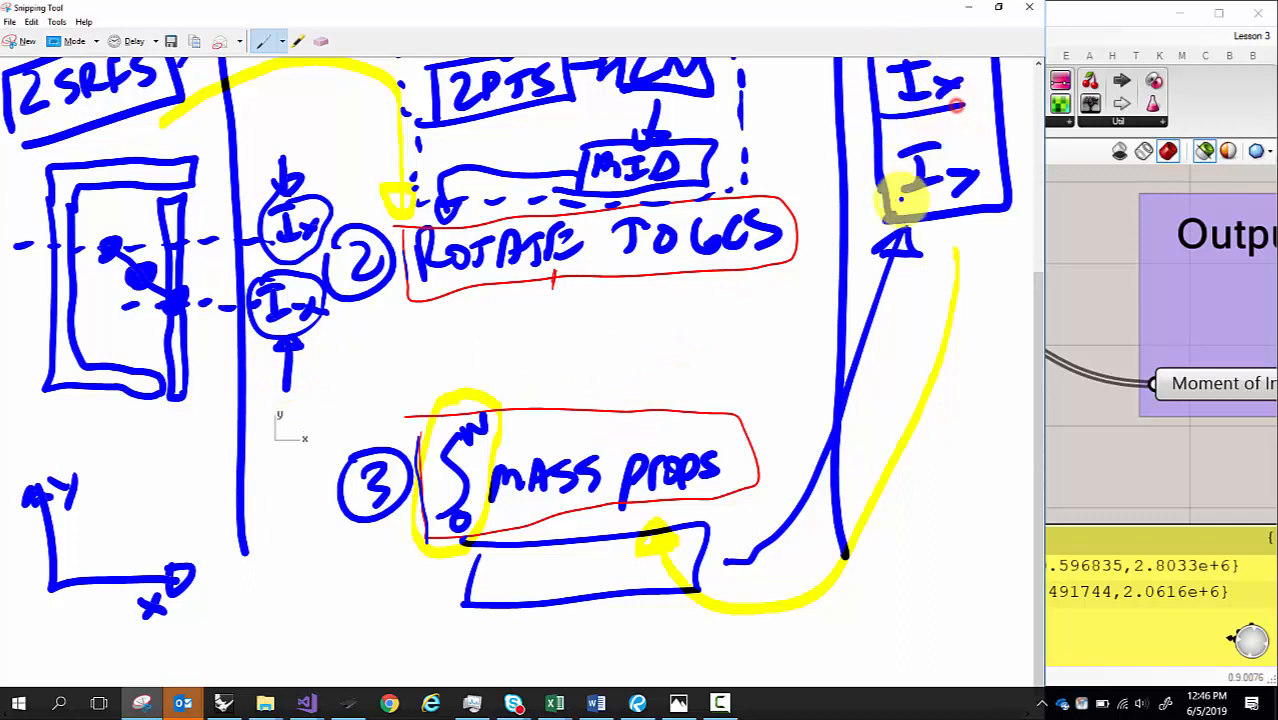
drag(892, 205, 967, 191)
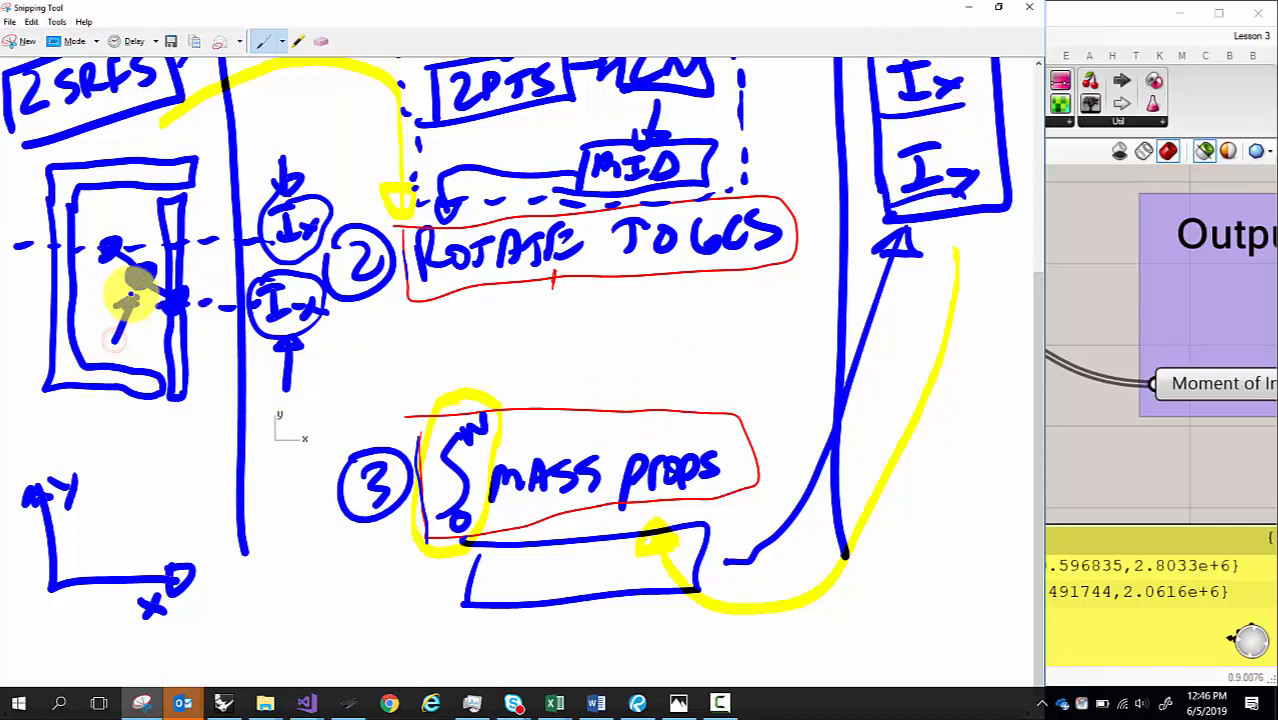
drag(120, 312, 138, 298)
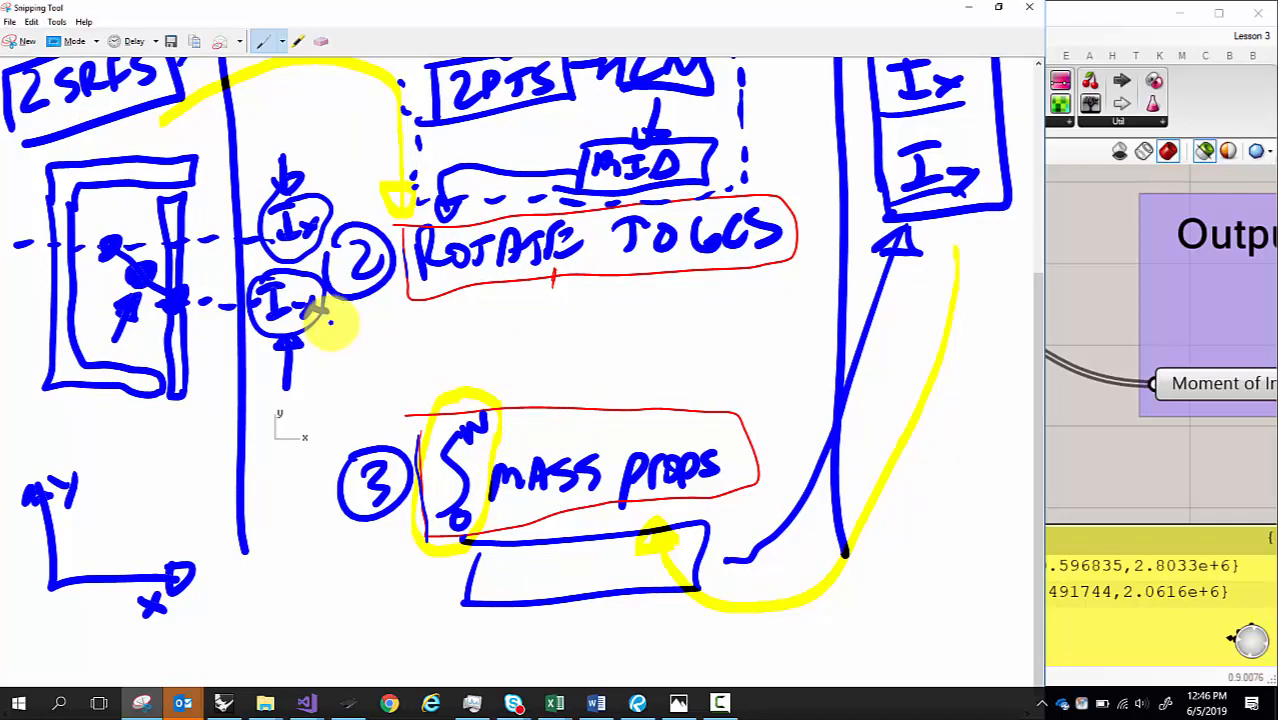
- Erase step 3 Mass Props from the sketch together with its empty box and the arrows linking it to the output
click(322, 41)
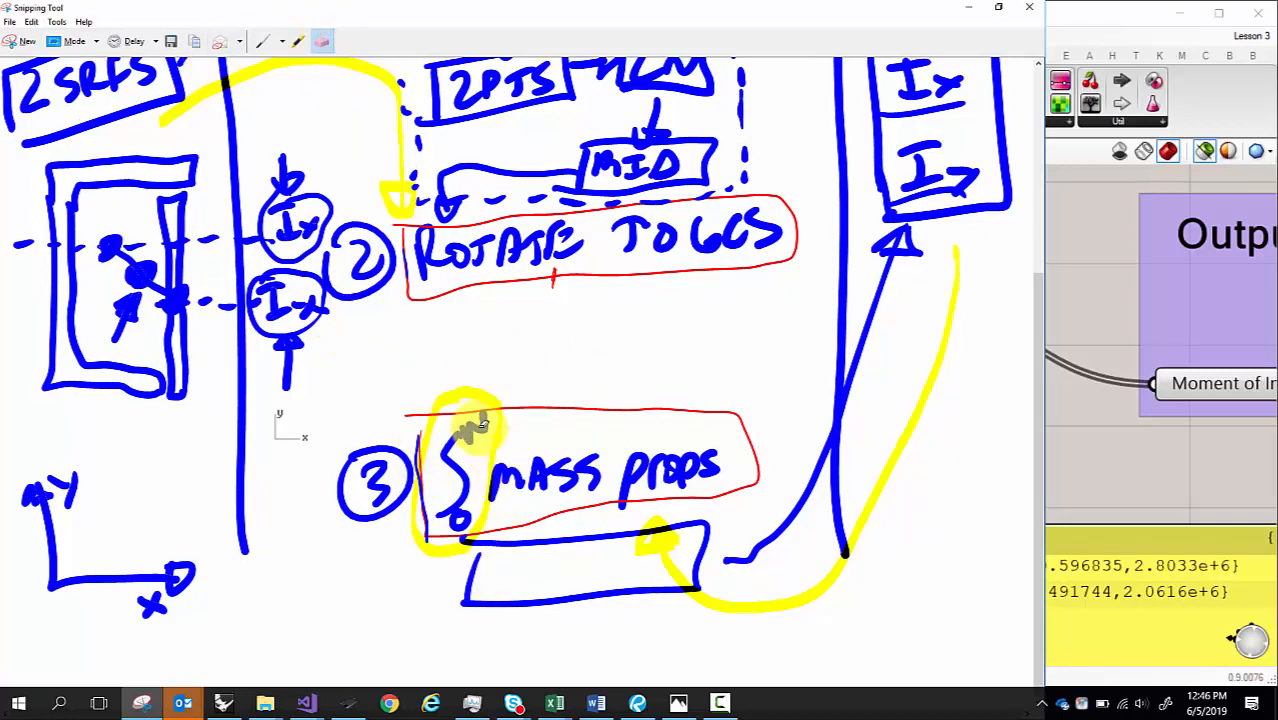
mouse_move(457, 394)
mouse_down()
mouse_move(450, 488)
mouse_move(533, 514)
mouse_move(727, 451)
mouse_move(542, 471)
mouse_move(456, 520)
mouse_move(357, 486)
mouse_move(483, 530)
mouse_move(696, 531)
mouse_move(756, 579)
mouse_move(662, 531)
mouse_move(357, 480)
mouse_move(402, 422)
mouse_up()
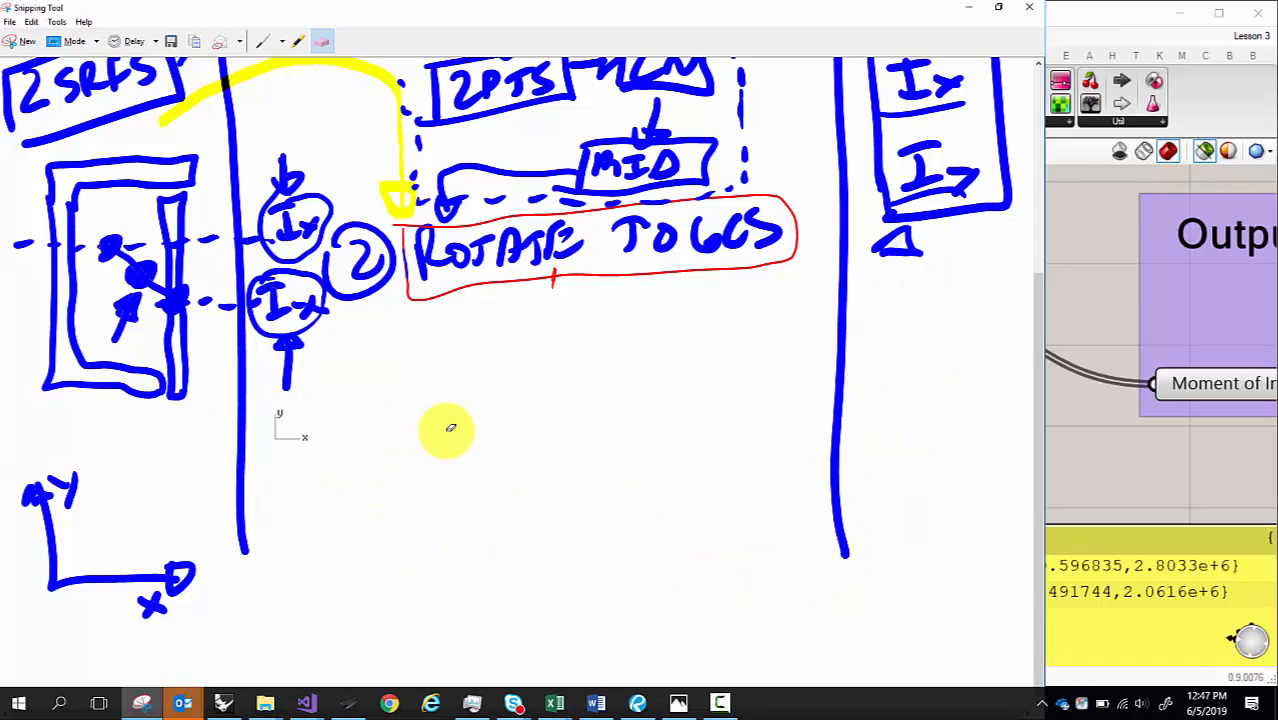
- Erase the blue midpoint dot between the two centroids in the profile sketch and redraw it as a red dot
click(265, 42)
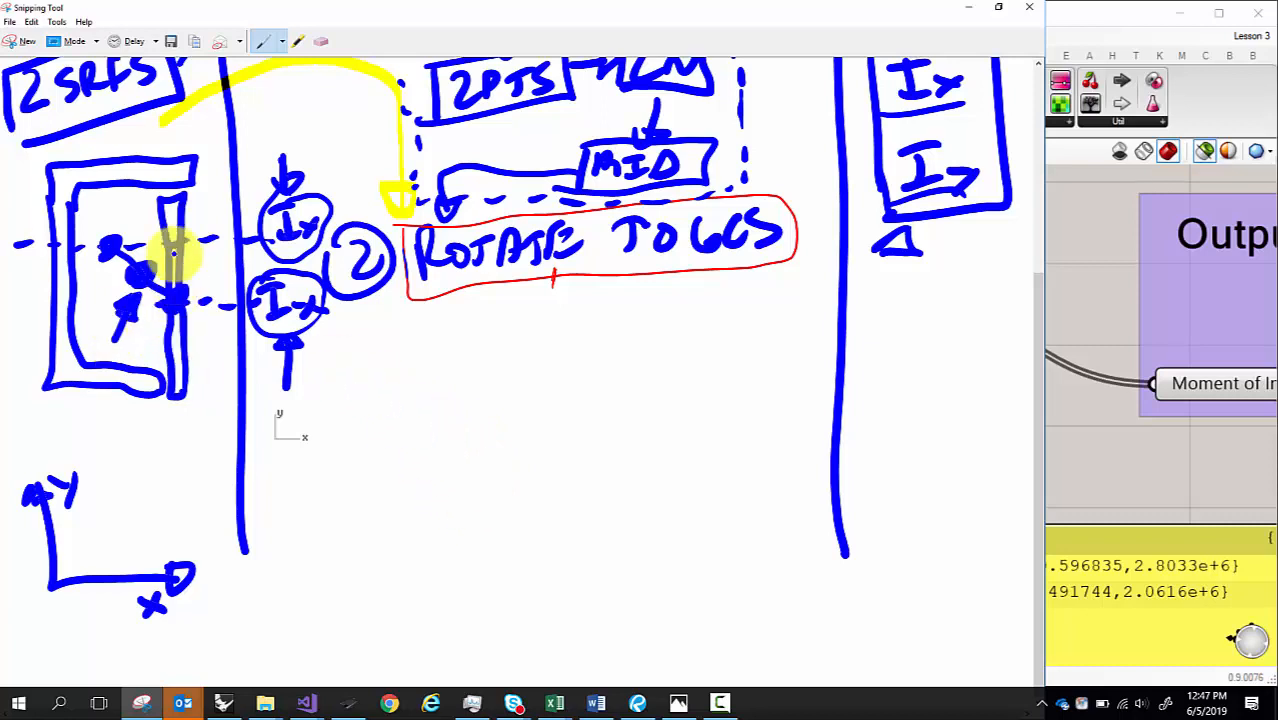
click(320, 41)
drag(196, 247, 143, 268)
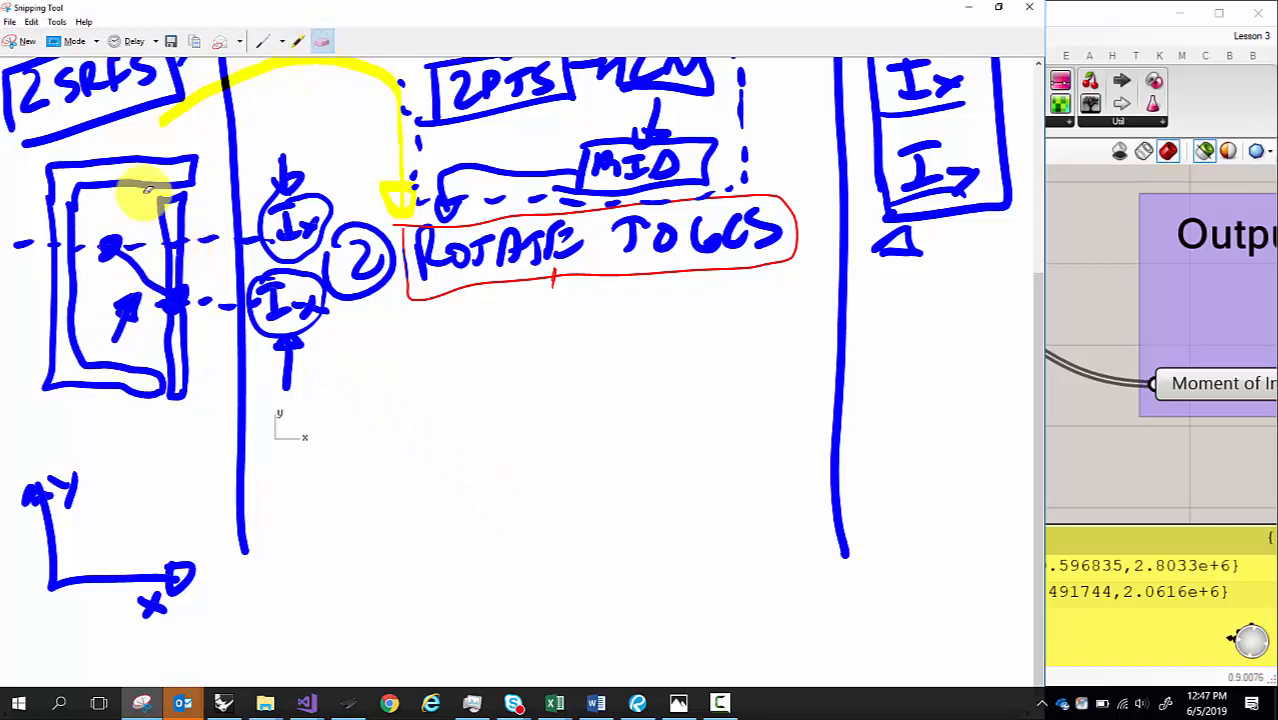
click(281, 41)
click(230, 92)
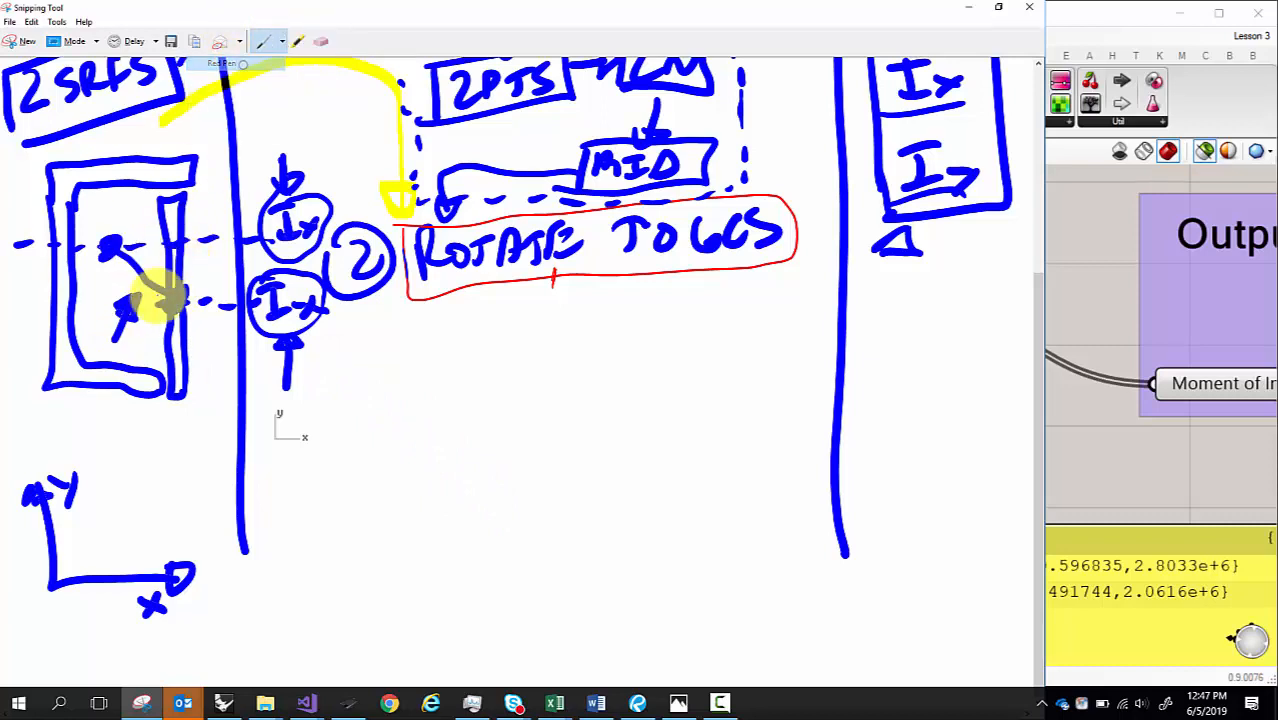
drag(162, 290, 135, 268)
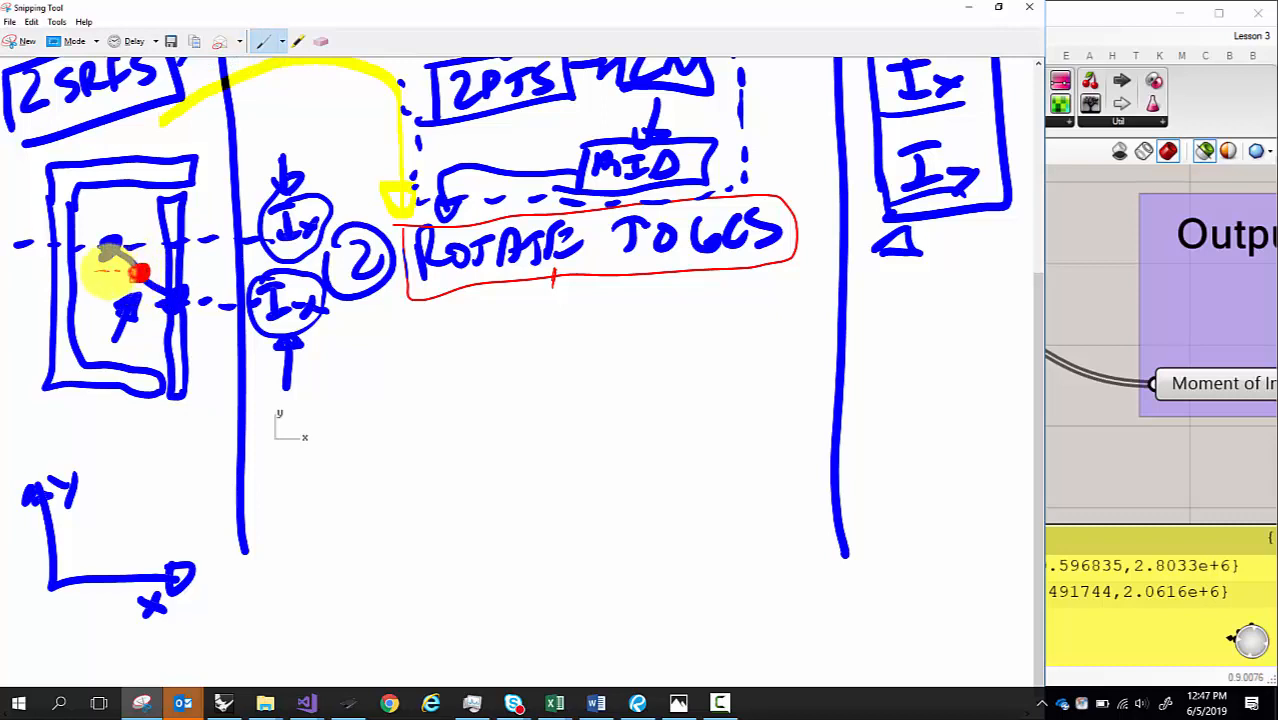
- Draw dashed red horizontal and vertical axes from the midpoint dot, labelled Ixx and Iyy
drag(106, 268, 22, 270)
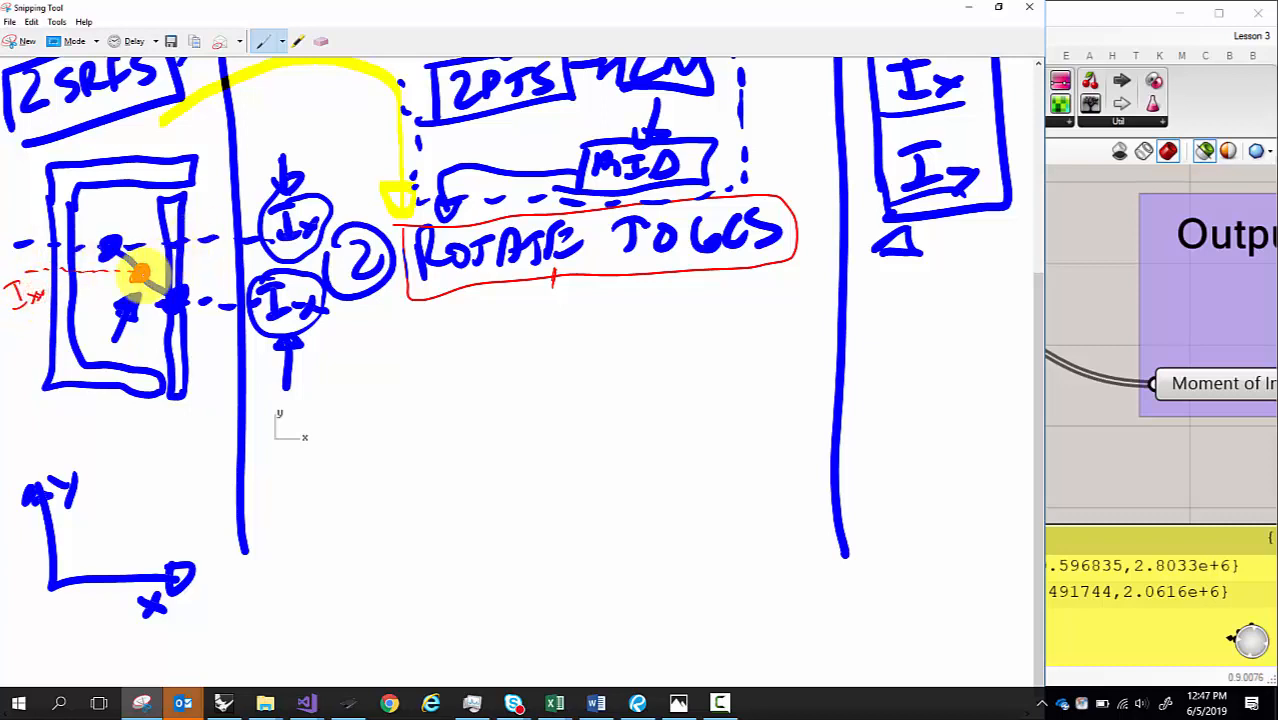
drag(140, 268, 145, 156)
drag(144, 147, 144, 143)
mouse_move(144, 134)
mouse_down()
mouse_move(171, 147)
mouse_move(180, 128)
mouse_up()
drag(166, 149, 212, 133)
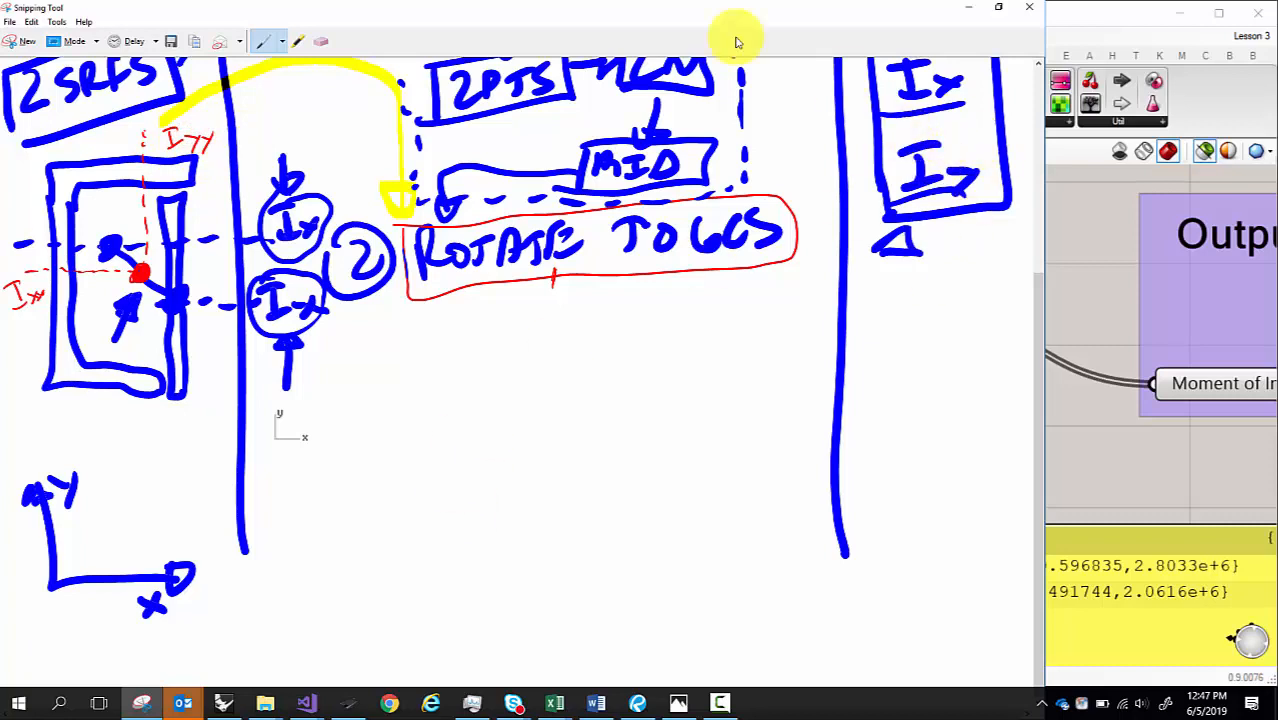
- Erase the Ix and Iy labels in the output box and write Ixx and Iyy there in red
click(321, 41)
mouse_move(913, 77)
mouse_down()
mouse_move(958, 183)
mouse_move(958, 154)
mouse_up()
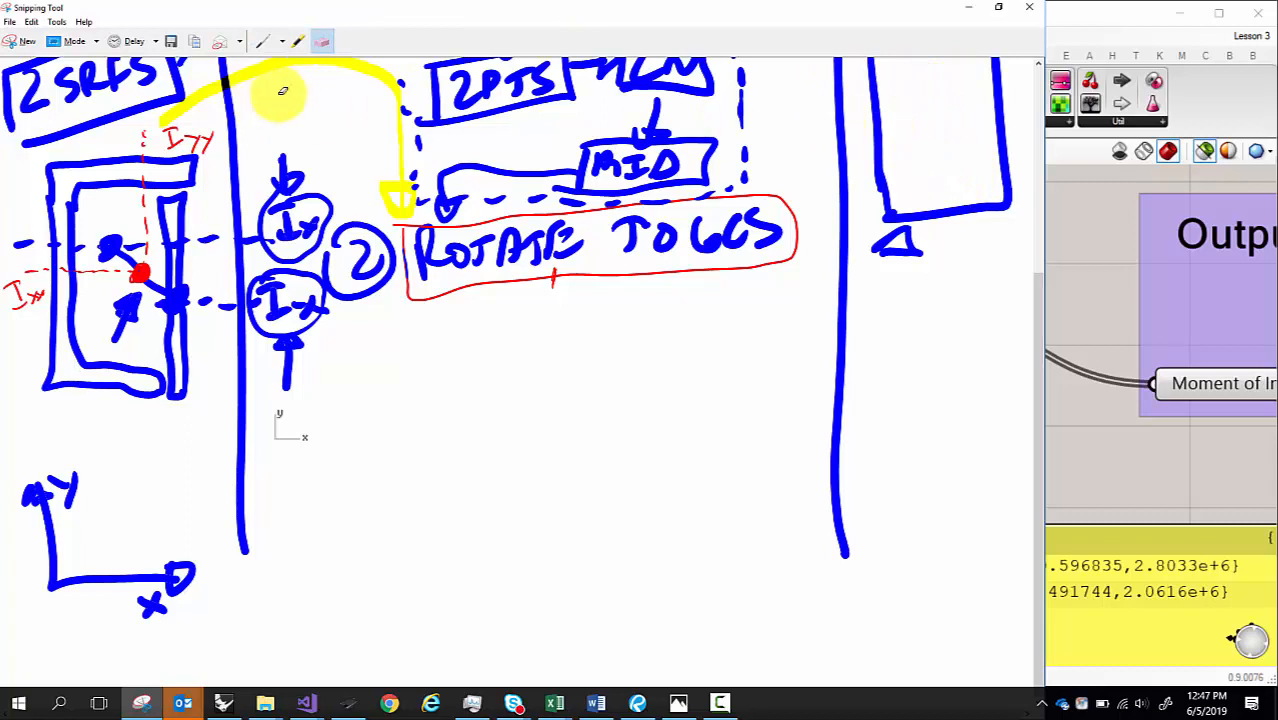
click(264, 43)
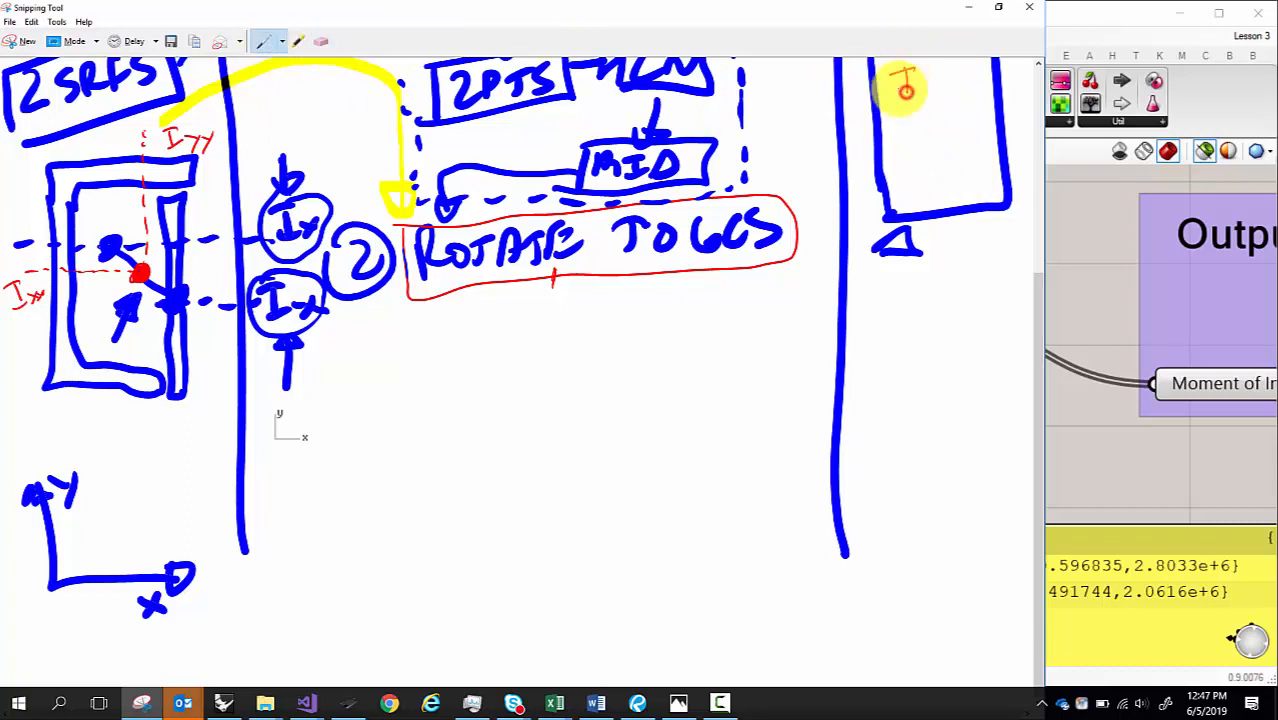
drag(906, 90, 956, 90)
mouse_move(912, 162)
mouse_down()
mouse_move(981, 165)
mouse_move(970, 137)
mouse_move(984, 158)
mouse_up()
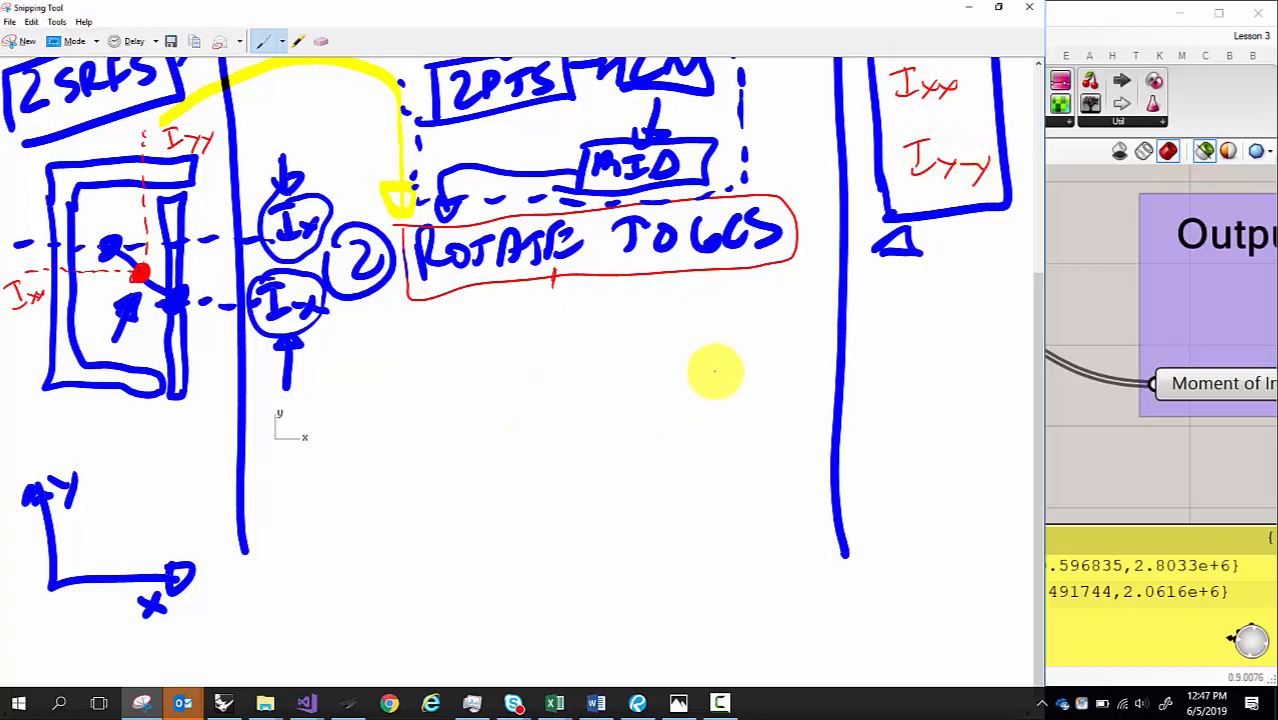
- Write Ix1 and Ix2 in blue with the custom pen below the circled Ix labels, and add a red dot beneath them
click(285, 43)
click(262, 106)
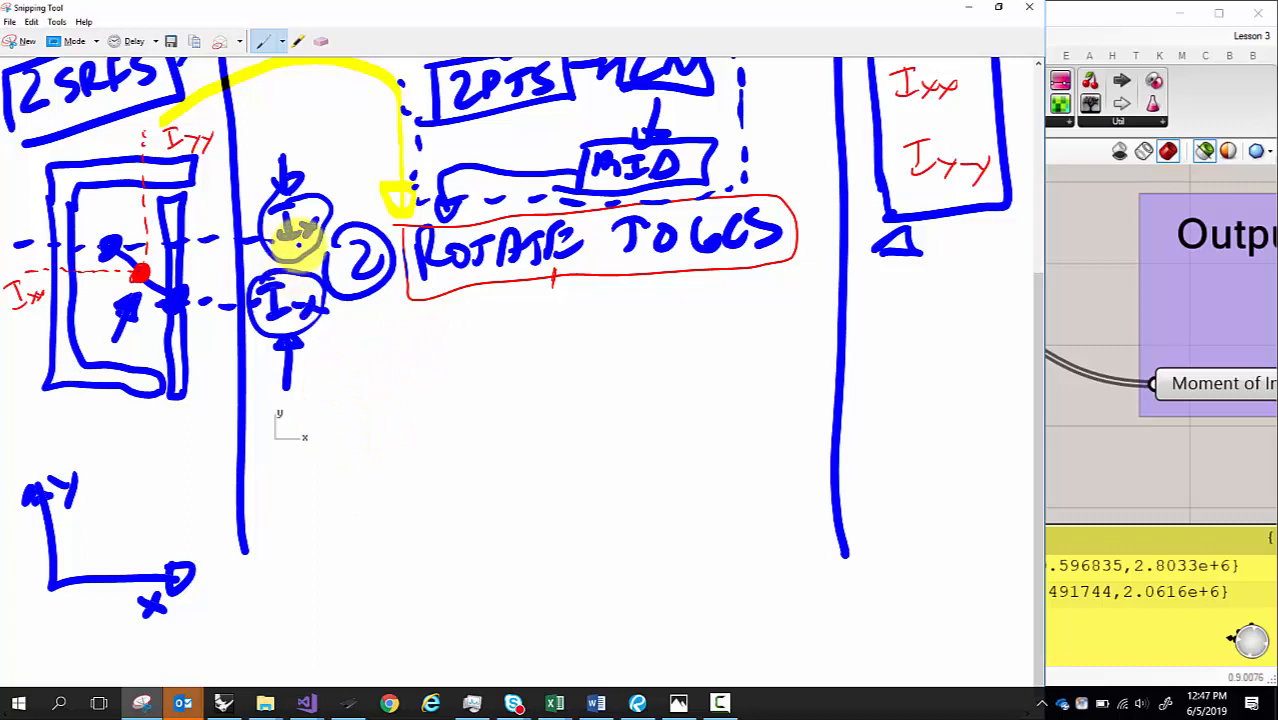
mouse_move(322, 434)
mouse_down()
mouse_move(358, 438)
mouse_move(346, 453)
mouse_up()
drag(356, 406, 358, 417)
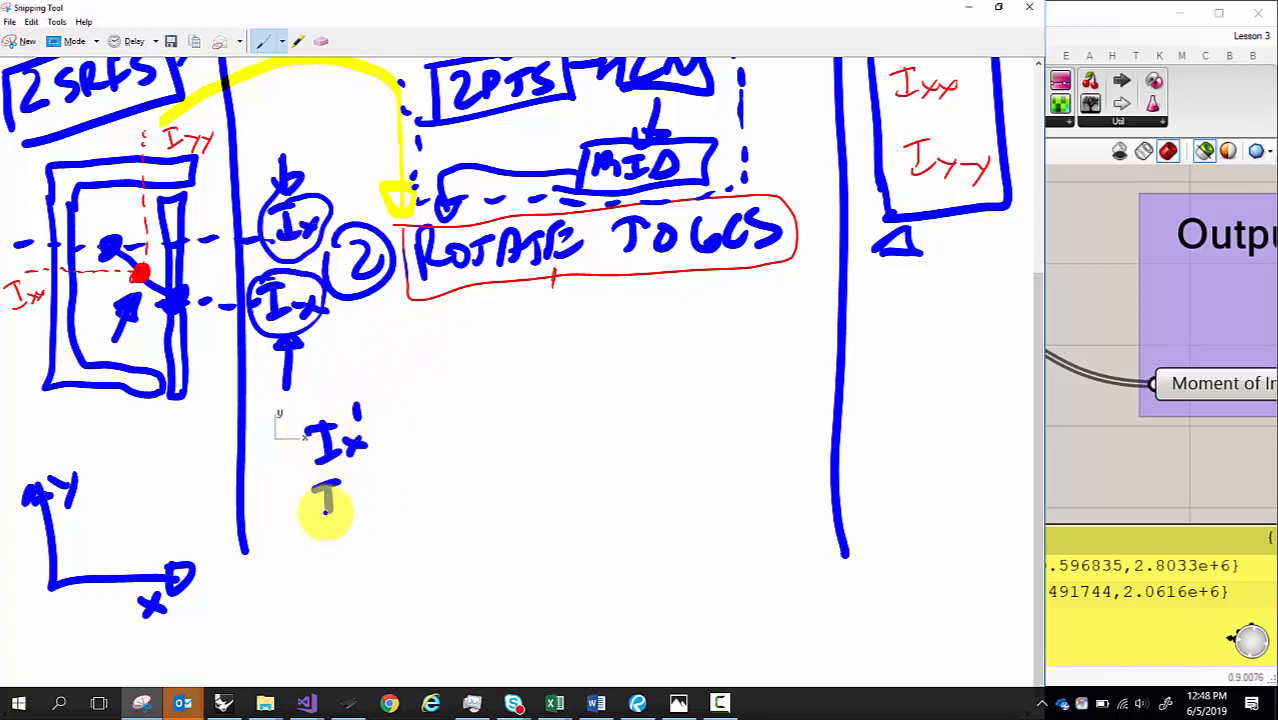
mouse_move(325, 510)
mouse_down()
mouse_move(357, 491)
mouse_move(379, 514)
mouse_move(385, 491)
mouse_move(405, 515)
mouse_up()
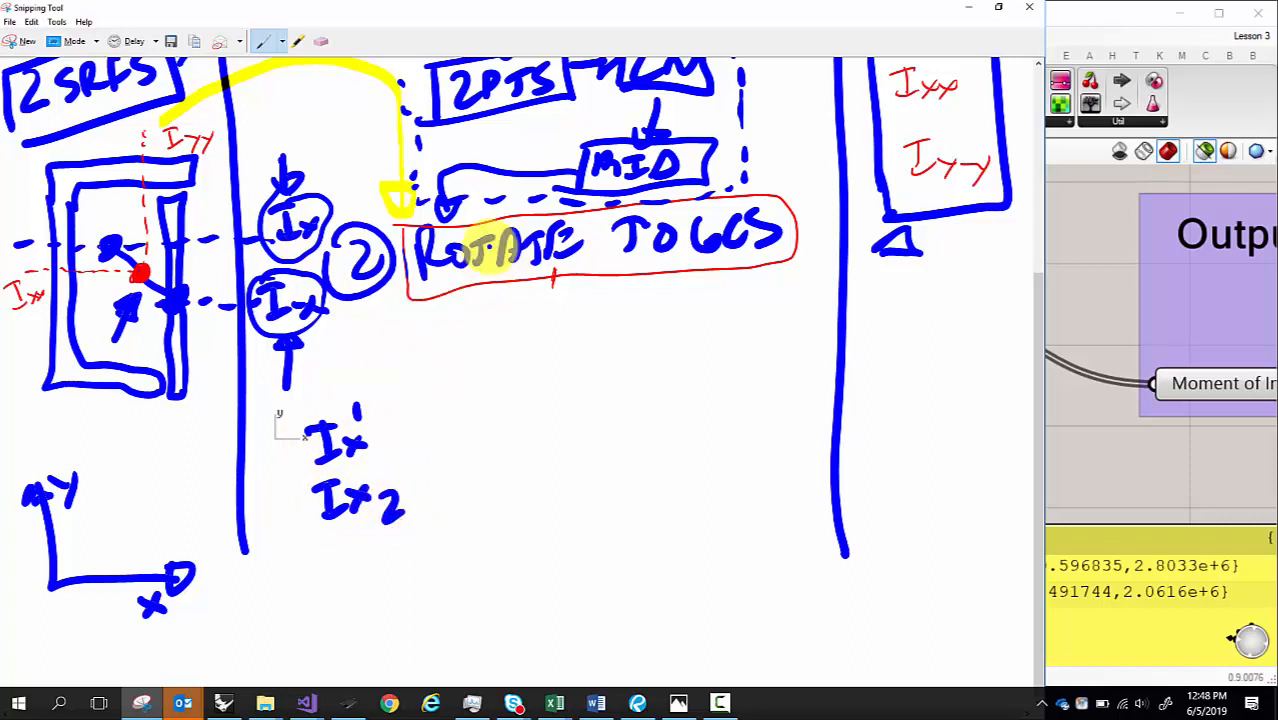
click(281, 42)
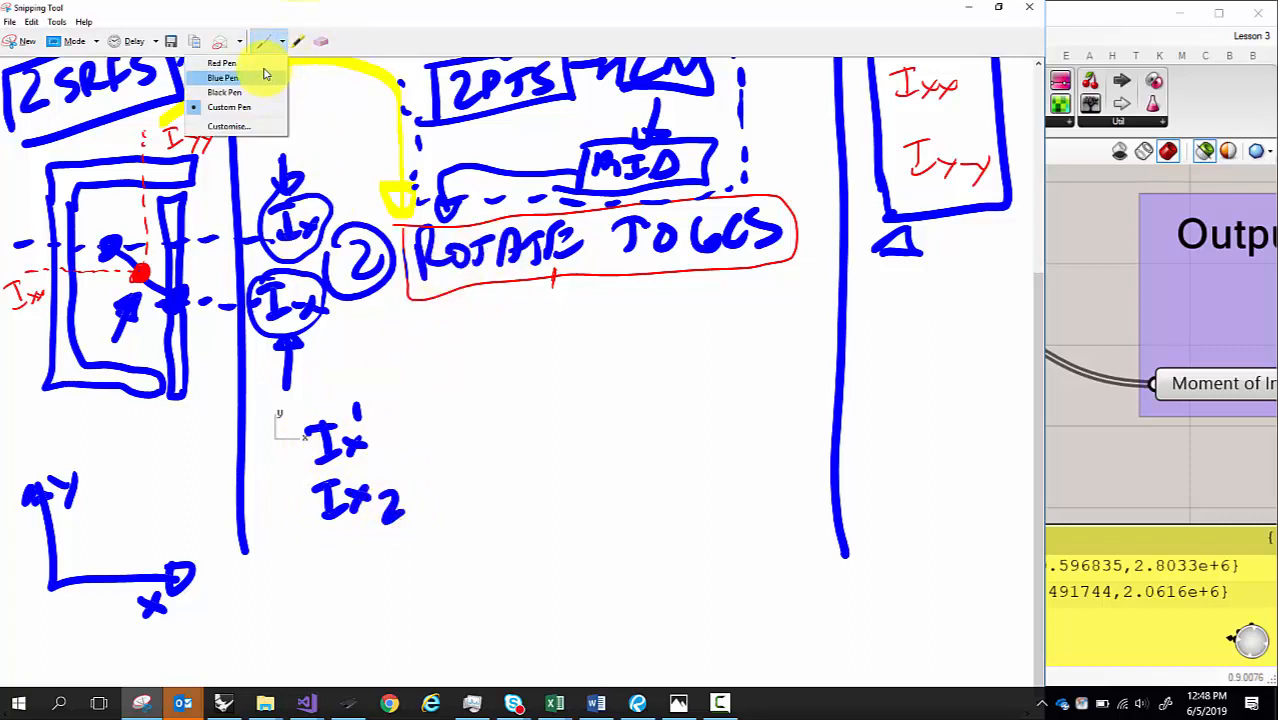
click(262, 74)
drag(357, 405, 358, 421)
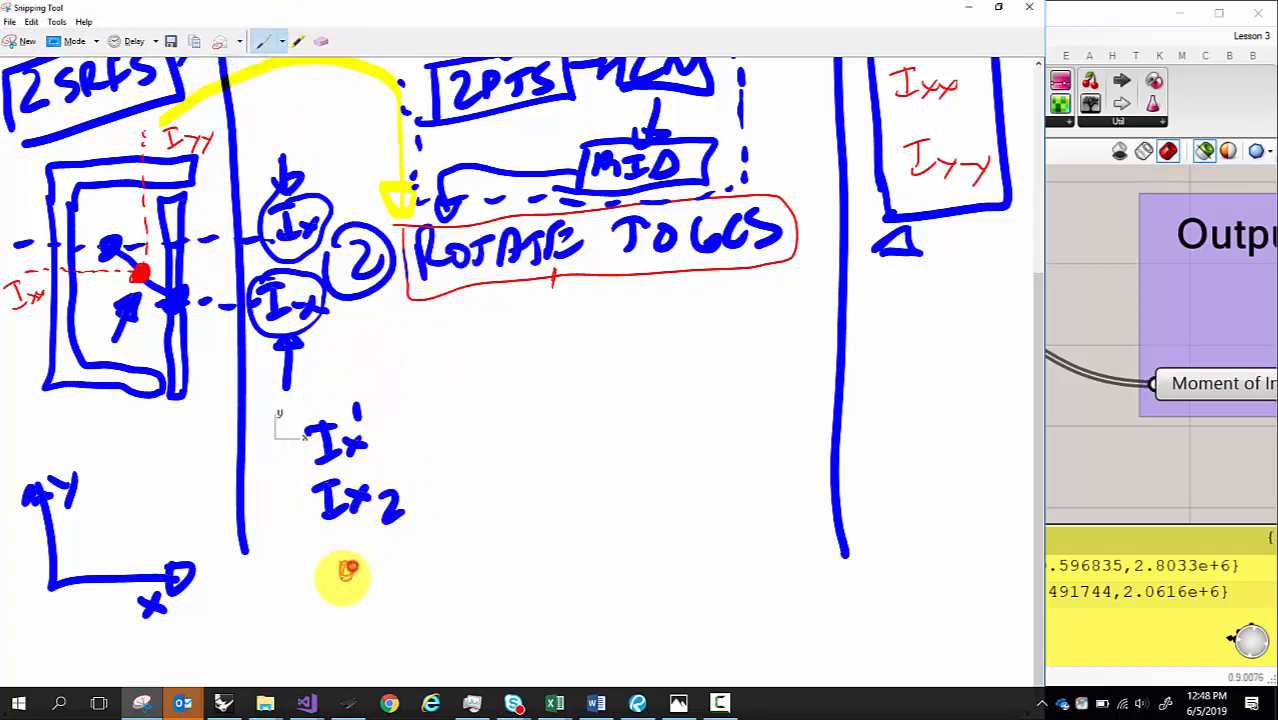
- Draw blue arrows linking MID to the lower red dot, the profiles to the circled Ix labels, and those labels to Ix1 and Ix2
click(282, 42)
click(262, 112)
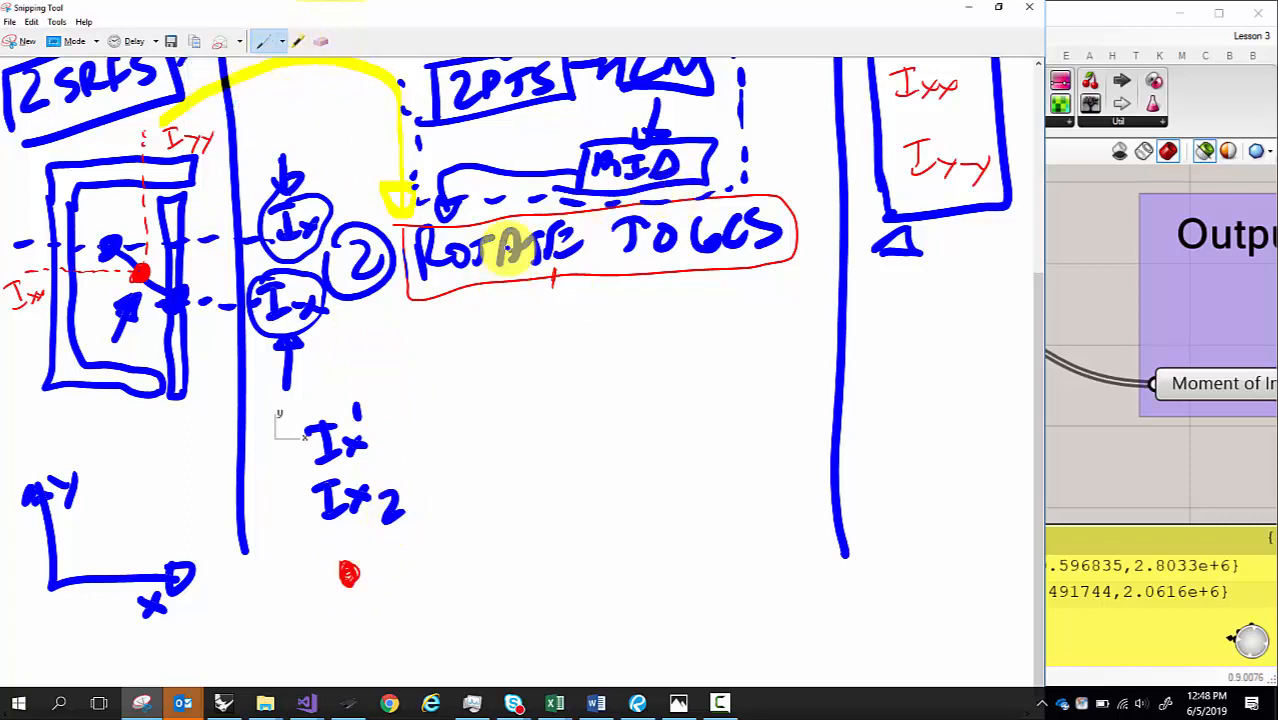
mouse_move(444, 200)
mouse_down()
mouse_move(425, 258)
mouse_move(365, 348)
mouse_move(265, 455)
mouse_move(300, 571)
mouse_move(320, 571)
mouse_move(318, 560)
mouse_up()
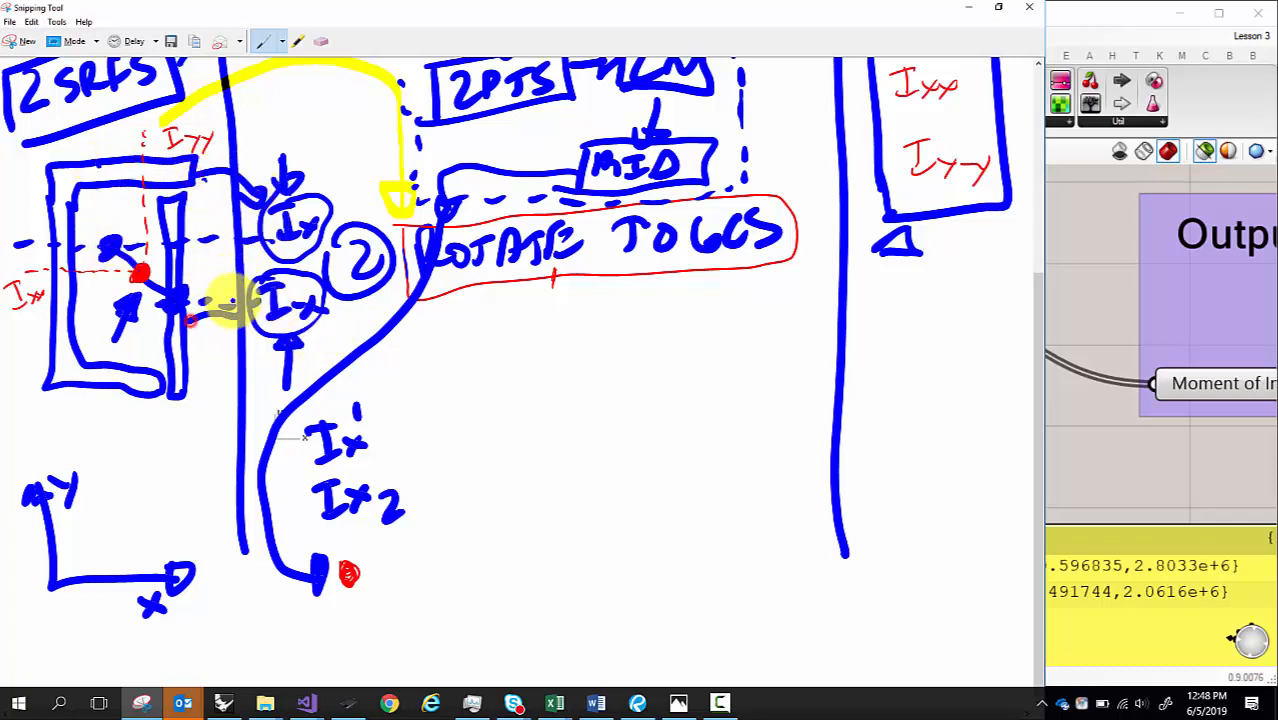
mouse_move(283, 459)
mouse_down()
mouse_move(300, 485)
mouse_move(300, 228)
mouse_move(327, 410)
mouse_up()
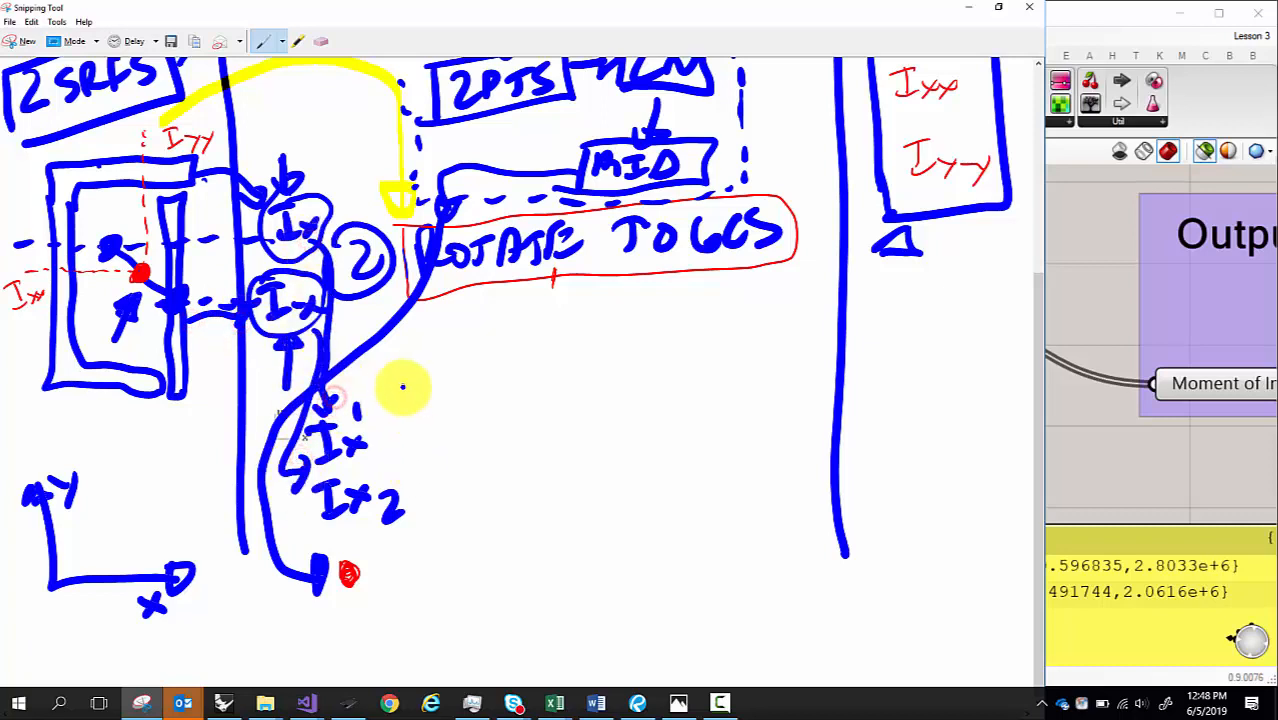
- Divide the lower sketch area into input and output columns headed I and O, and draw an arrow from O to the output box
drag(402, 385, 418, 680)
mouse_move(365, 370)
mouse_down()
mouse_move(385, 371)
mouse_move(372, 392)
mouse_up()
drag(790, 350, 790, 372)
drag(757, 385, 817, 378)
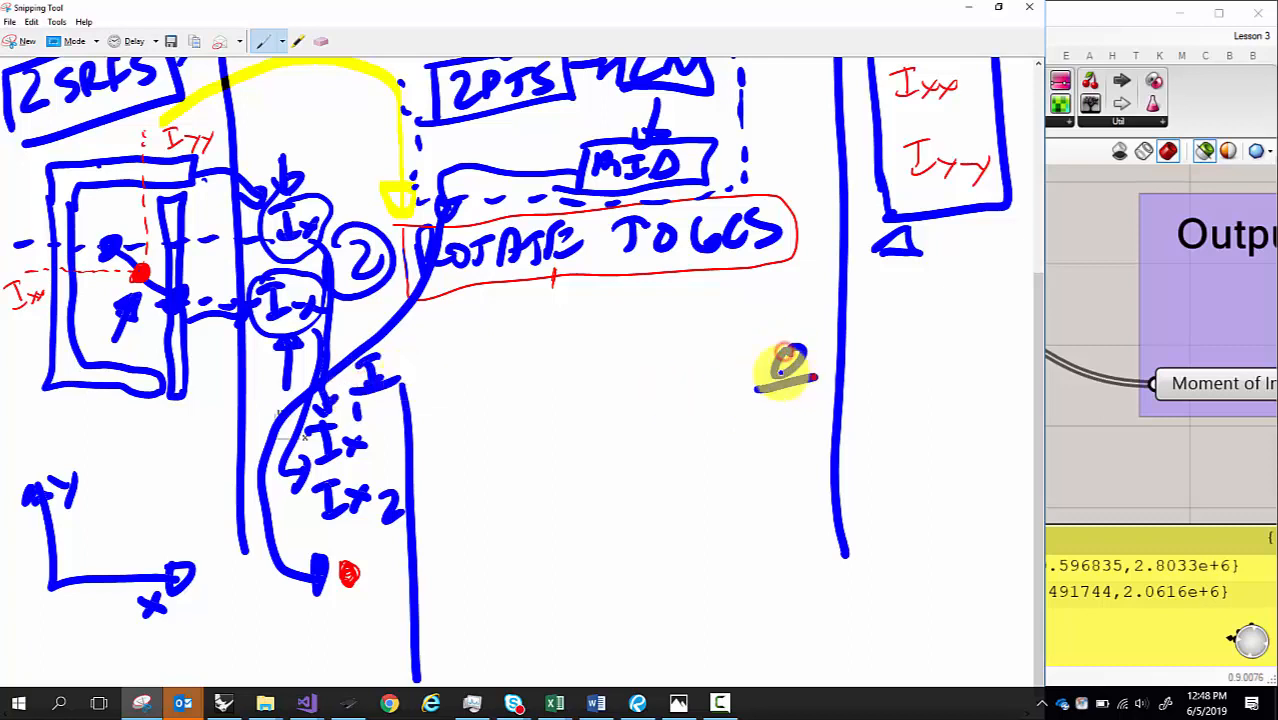
drag(712, 330, 735, 660)
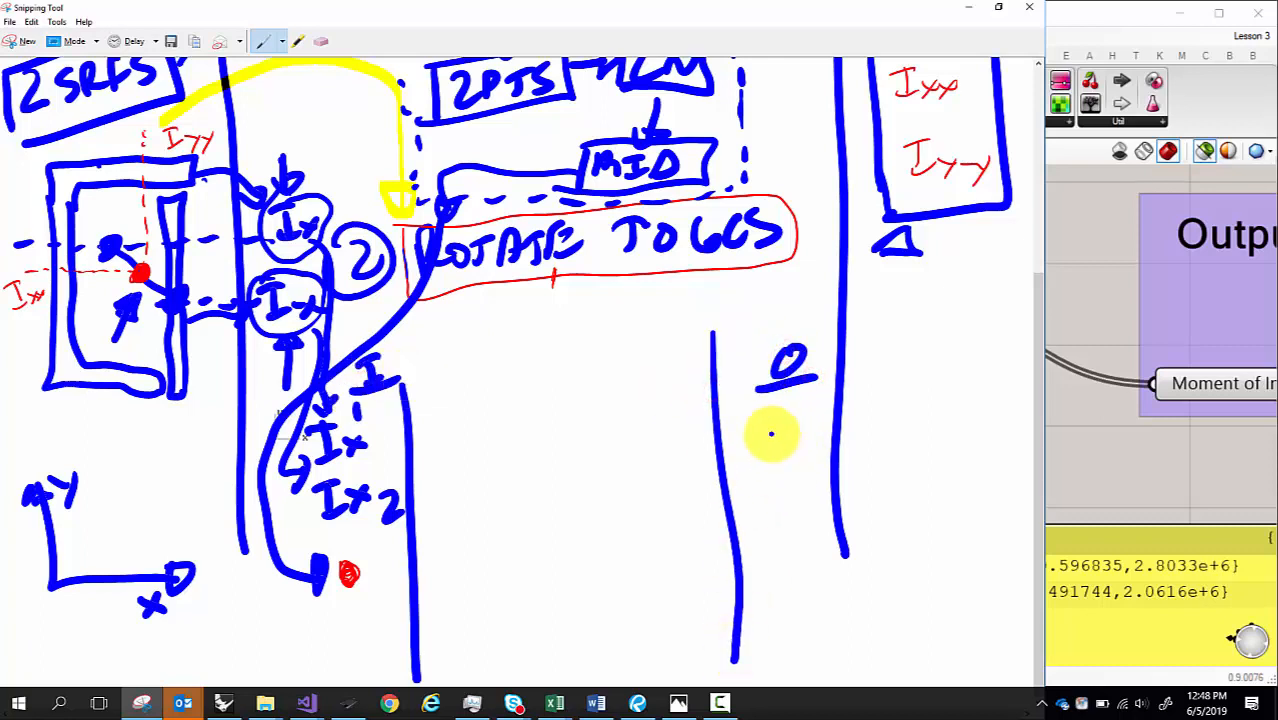
mouse_move(757, 445)
mouse_down()
mouse_move(933, 262)
mouse_move(927, 223)
mouse_move(945, 252)
mouse_move(921, 243)
mouse_move(930, 232)
mouse_up()
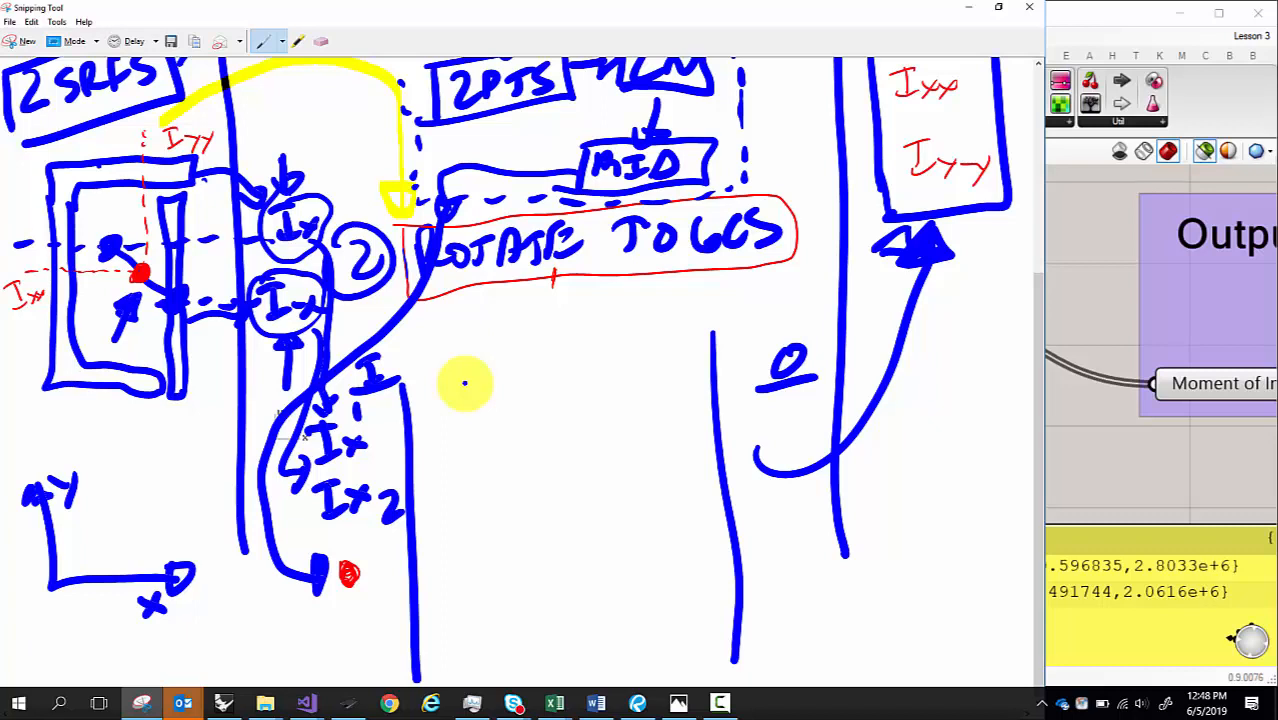
- Write PARALLEL AXIS THEOREM between the I and O columns and underline each word
mouse_move(462, 388)
mouse_down()
mouse_move(462, 371)
mouse_move(519, 351)
mouse_move(556, 372)
mouse_move(605, 345)
mouse_move(608, 360)
mouse_move(577, 378)
mouse_up()
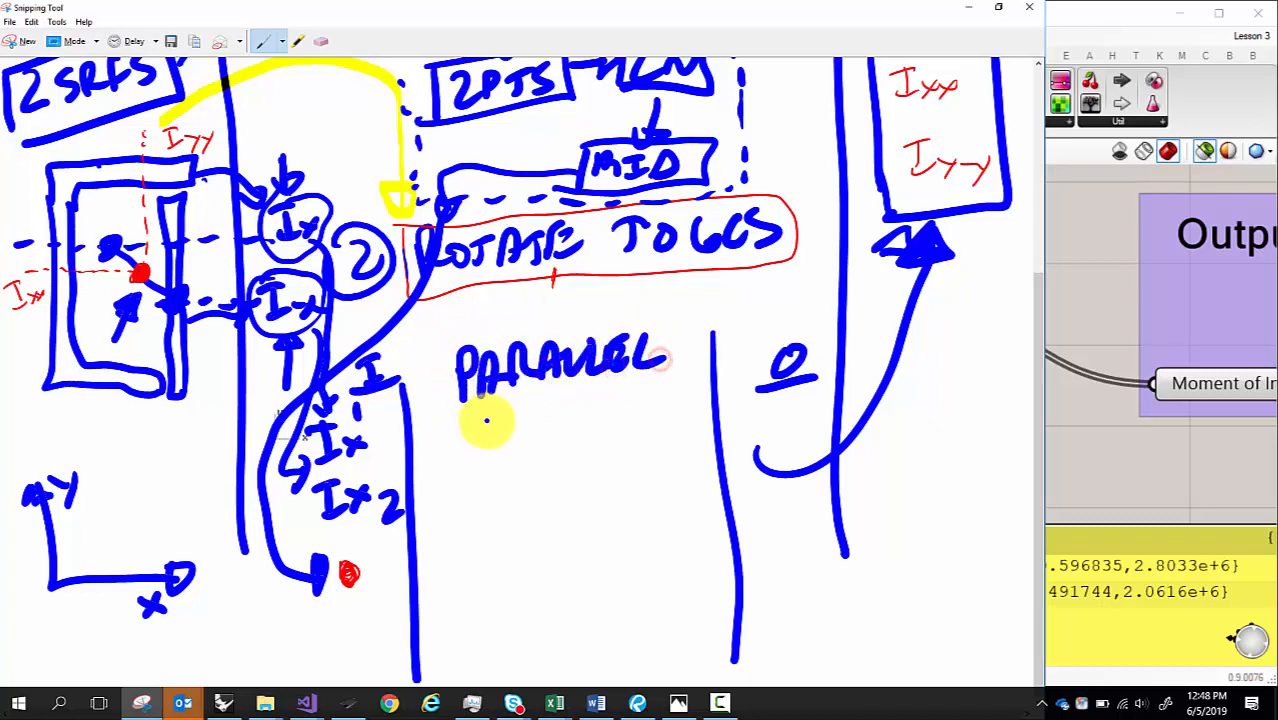
mouse_move(485, 413)
mouse_down()
mouse_move(565, 428)
mouse_move(590, 403)
mouse_move(626, 396)
mouse_up()
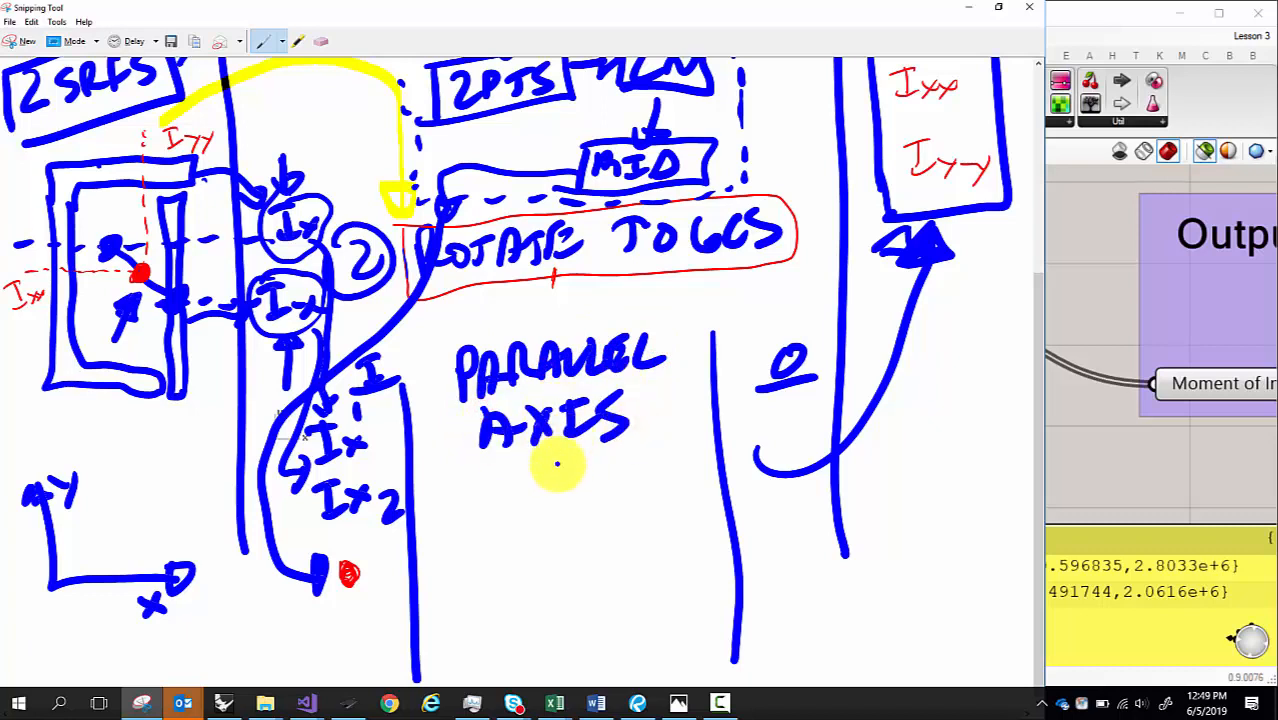
mouse_move(485, 476)
mouse_down()
mouse_move(488, 508)
mouse_move(498, 476)
mouse_up()
mouse_move(514, 479)
mouse_down()
mouse_move(515, 510)
mouse_move(528, 493)
mouse_up()
mouse_move(540, 487)
mouse_down()
mouse_move(540, 506)
mouse_move(579, 480)
mouse_move(684, 476)
mouse_up()
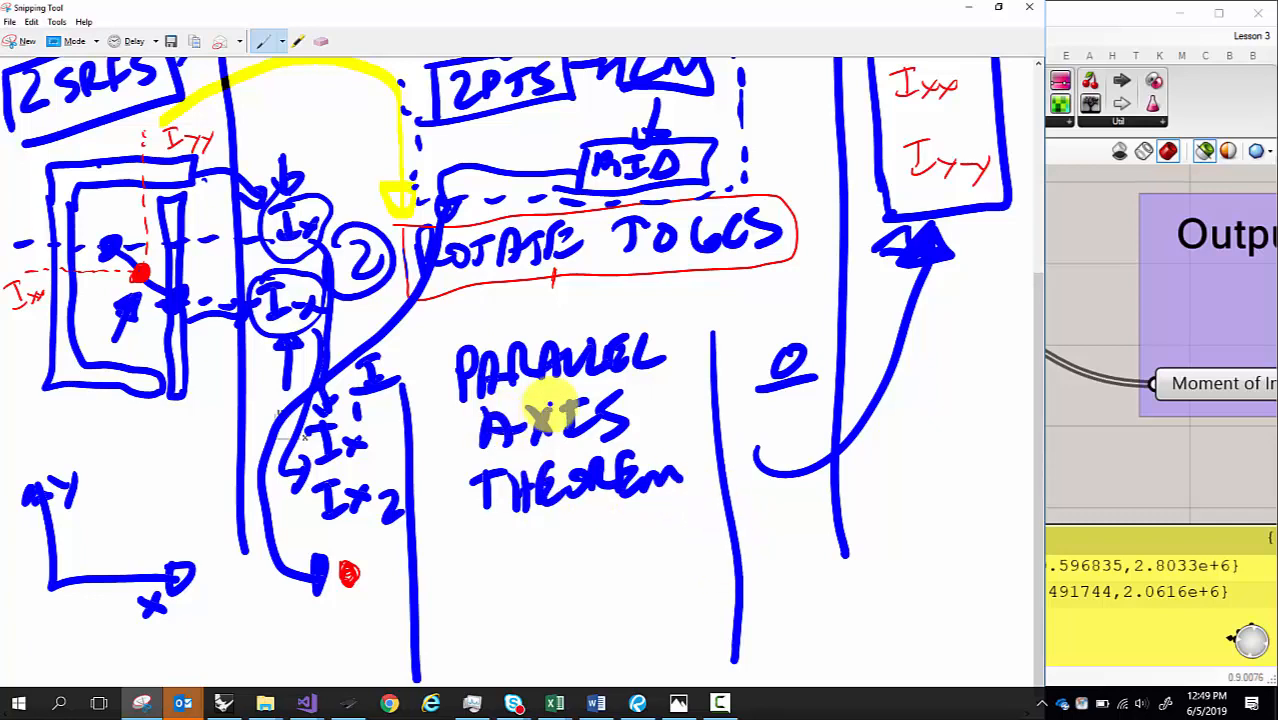
drag(457, 393, 664, 378)
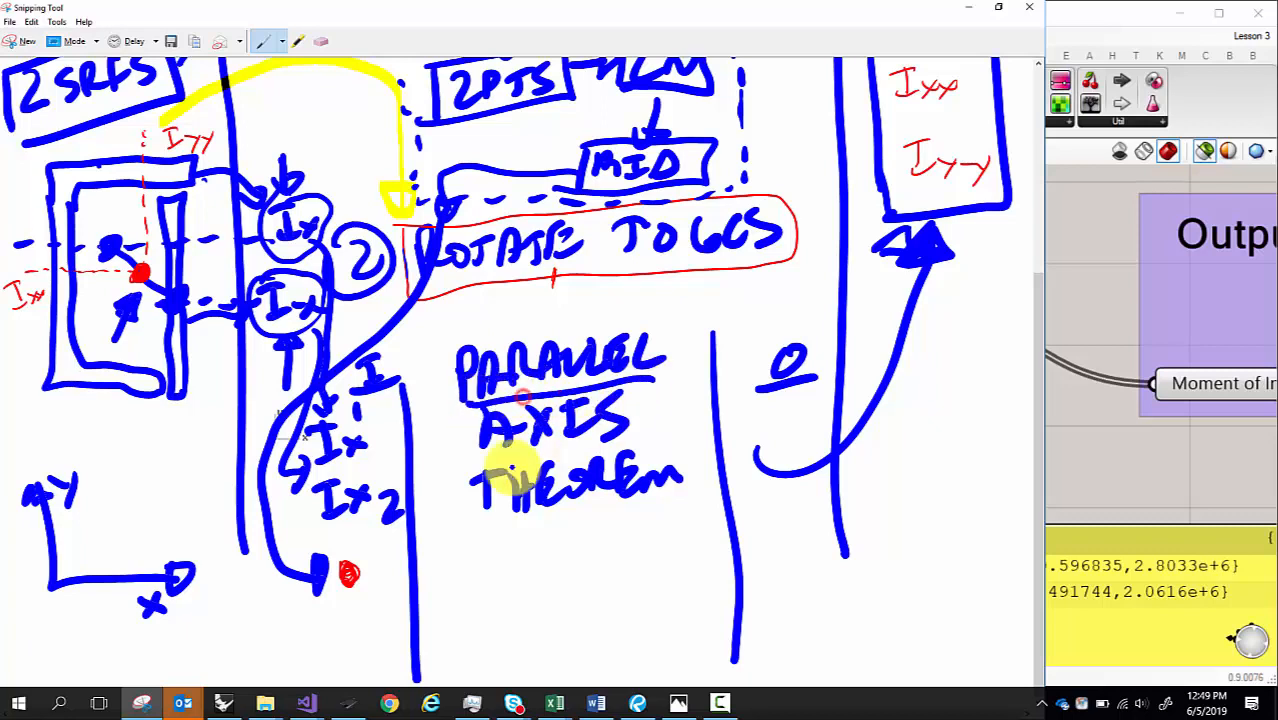
drag(479, 466, 646, 451)
drag(457, 524, 647, 492)
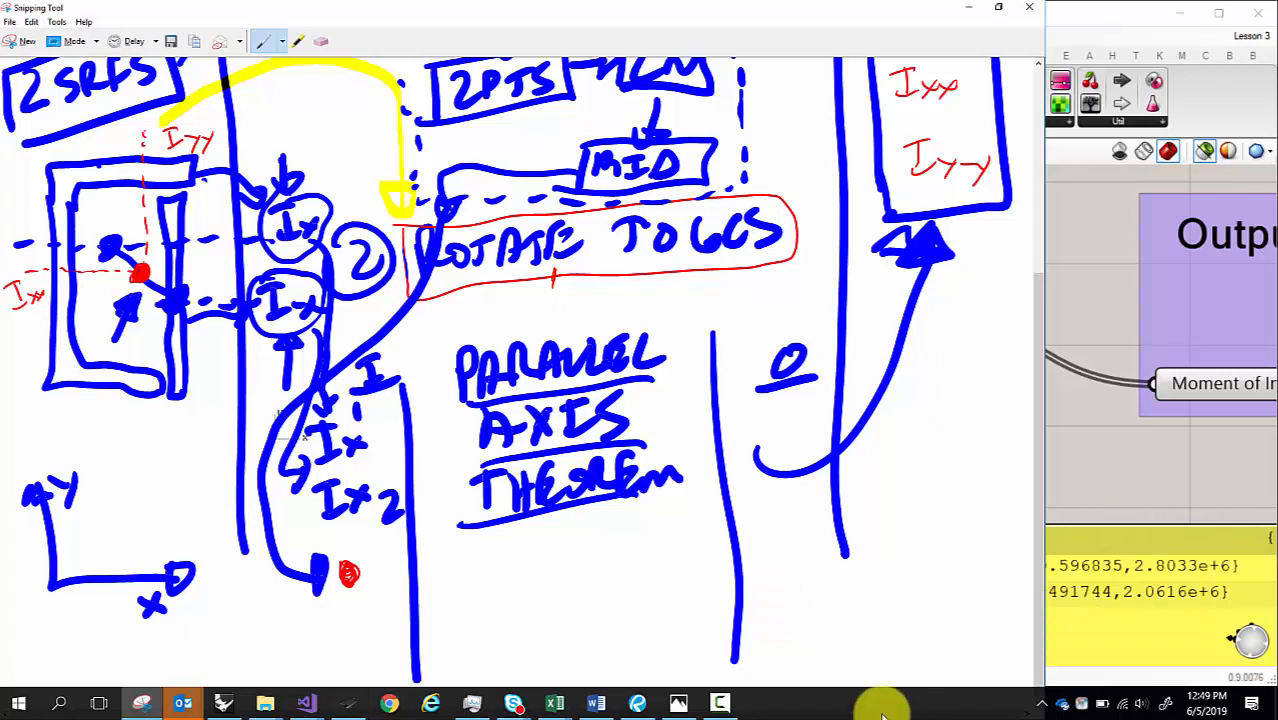
- Switch to Chrome and search the web for "parallel axis theorm"
click(389, 703)
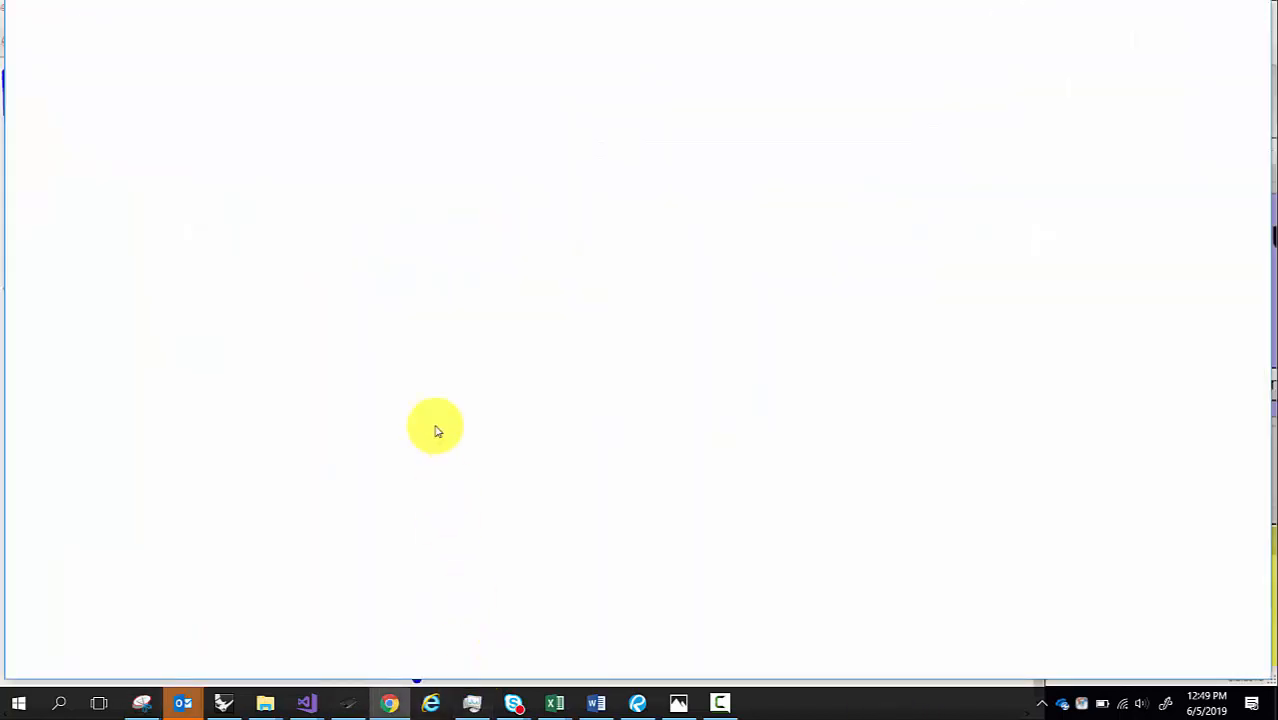
click(287, 52)
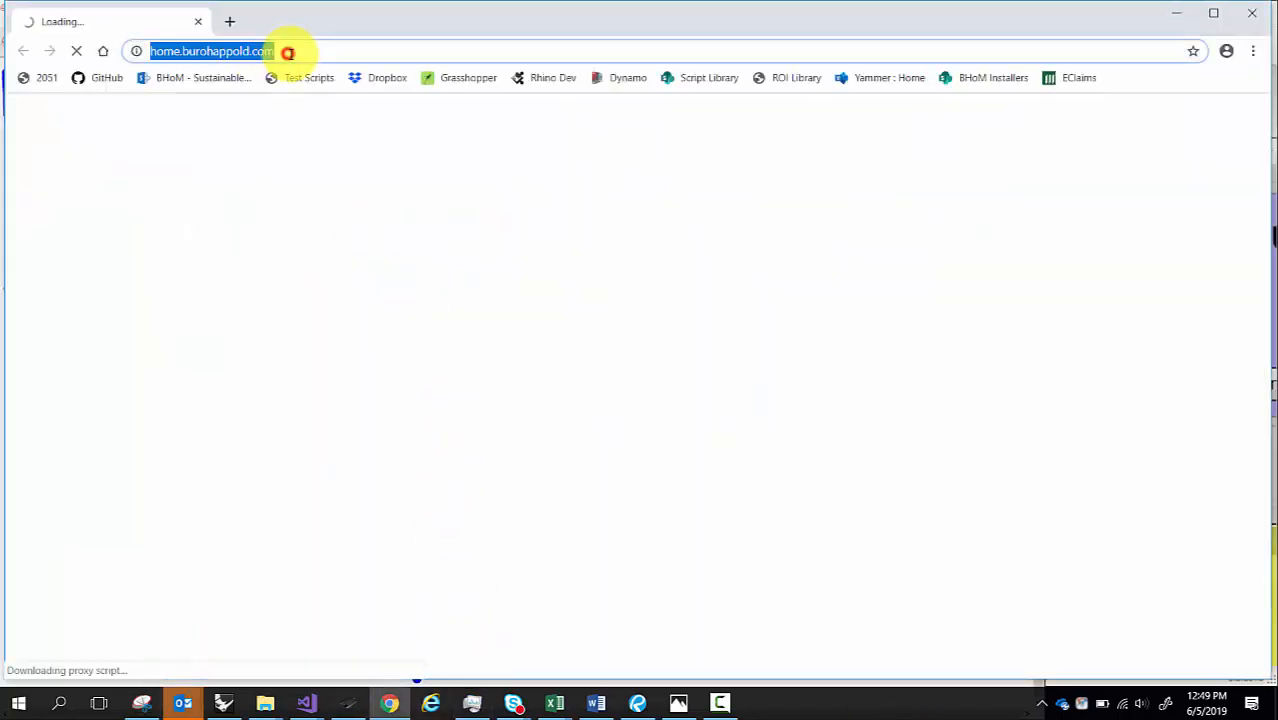
text(ner)
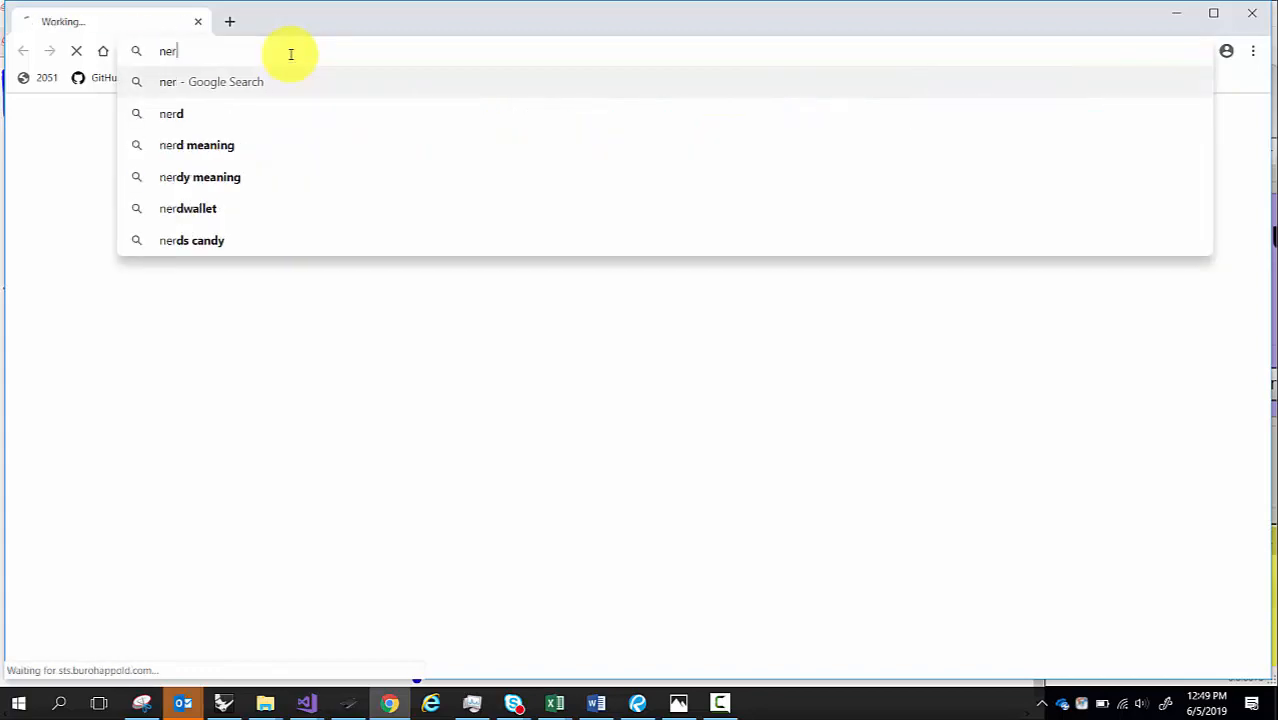
key(BackSpace)
key(BackSpace)
key(BackSpace)
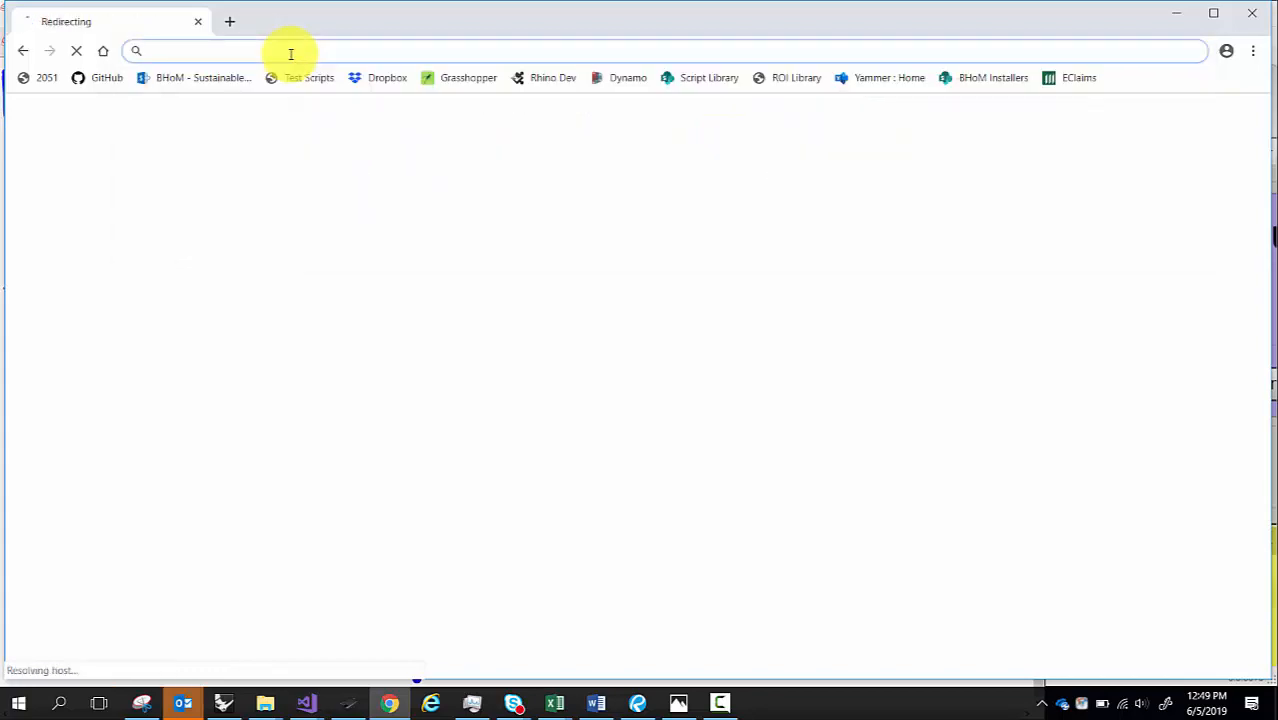
text(parallel ax)
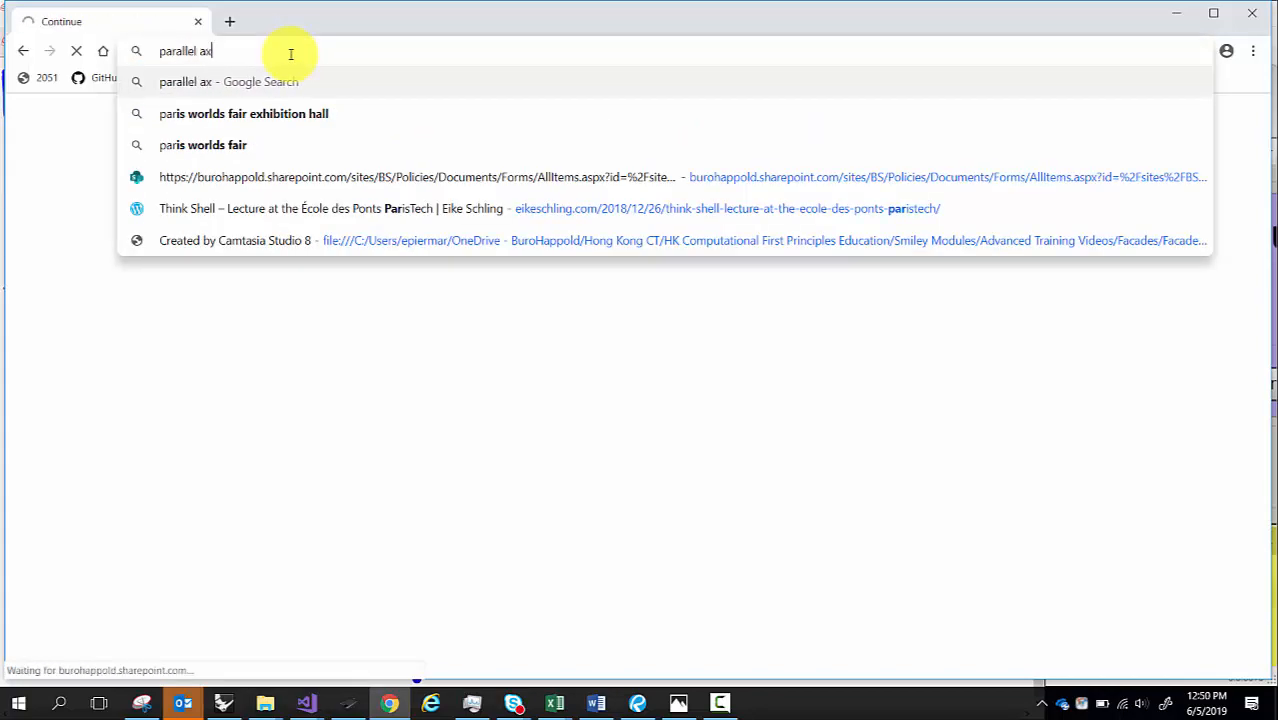
text(is theorm)
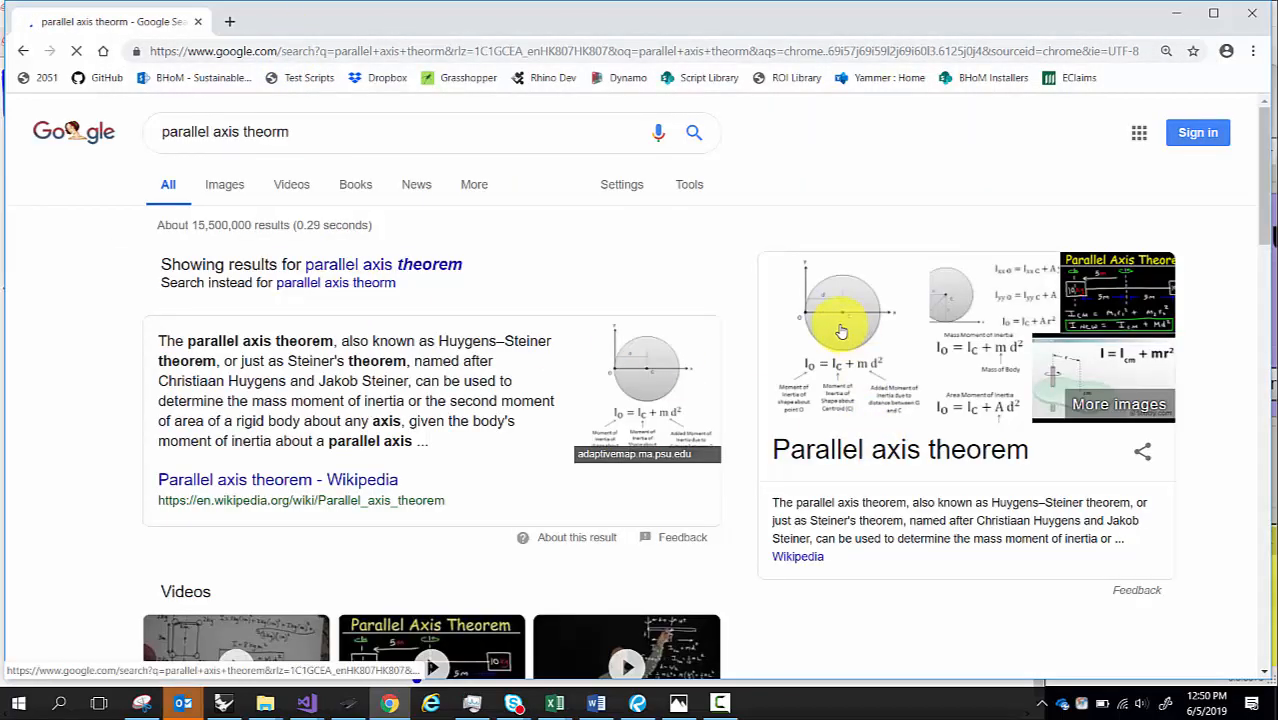
- Open the Wikipedia article on the parallel axis theorem and highlight the formula in its Area moment of inertia section
scroll(325, 408, down, 1)
scroll(325, 408, down, 2)
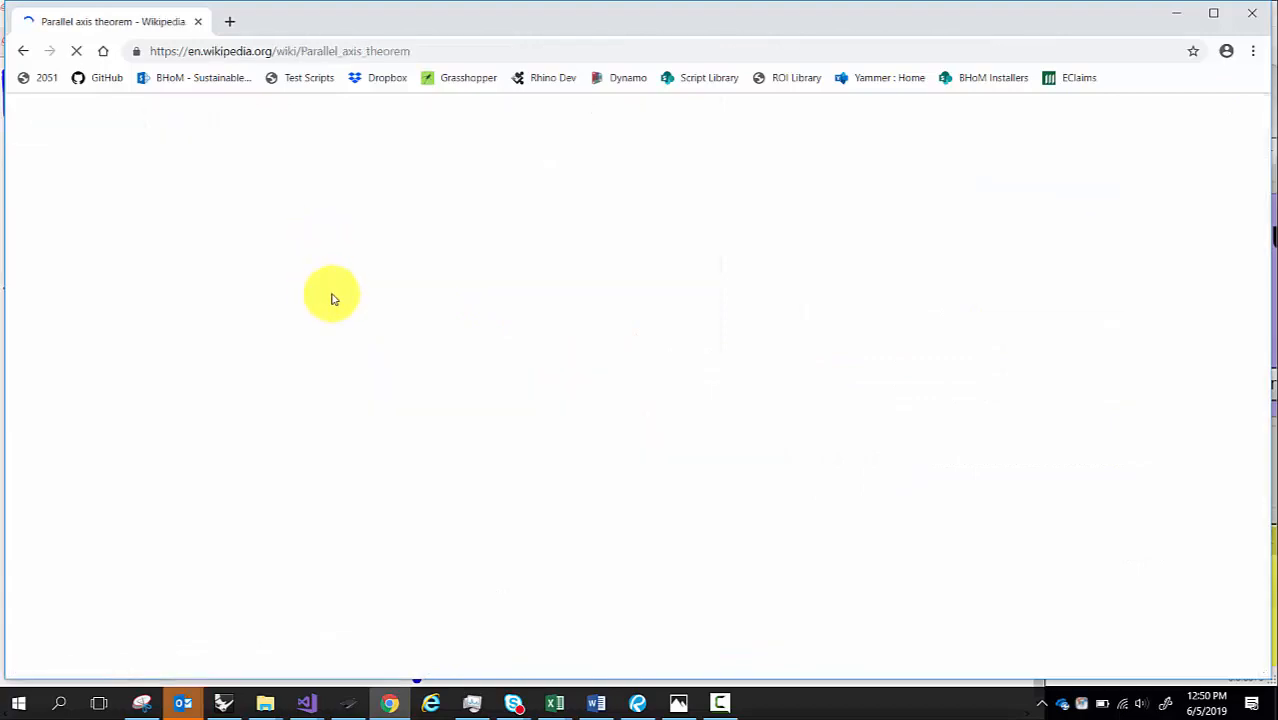
scroll(443, 349, down, 5)
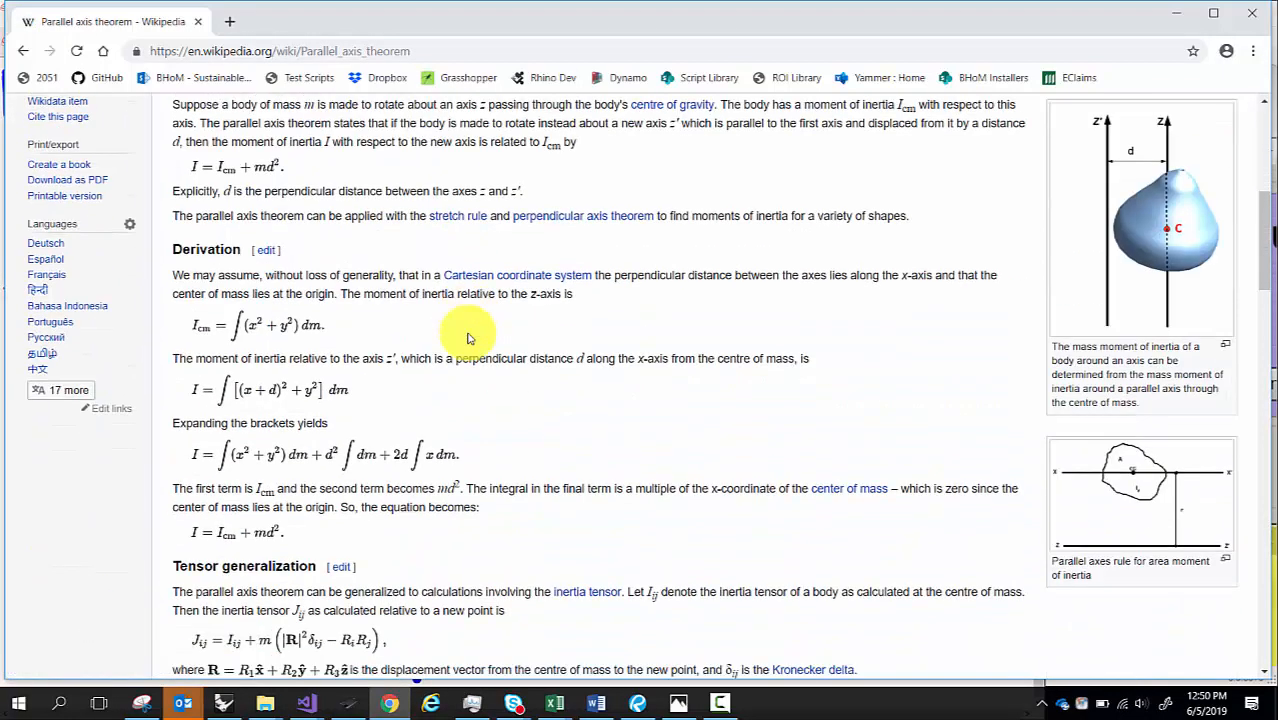
scroll(468, 338, down, 8)
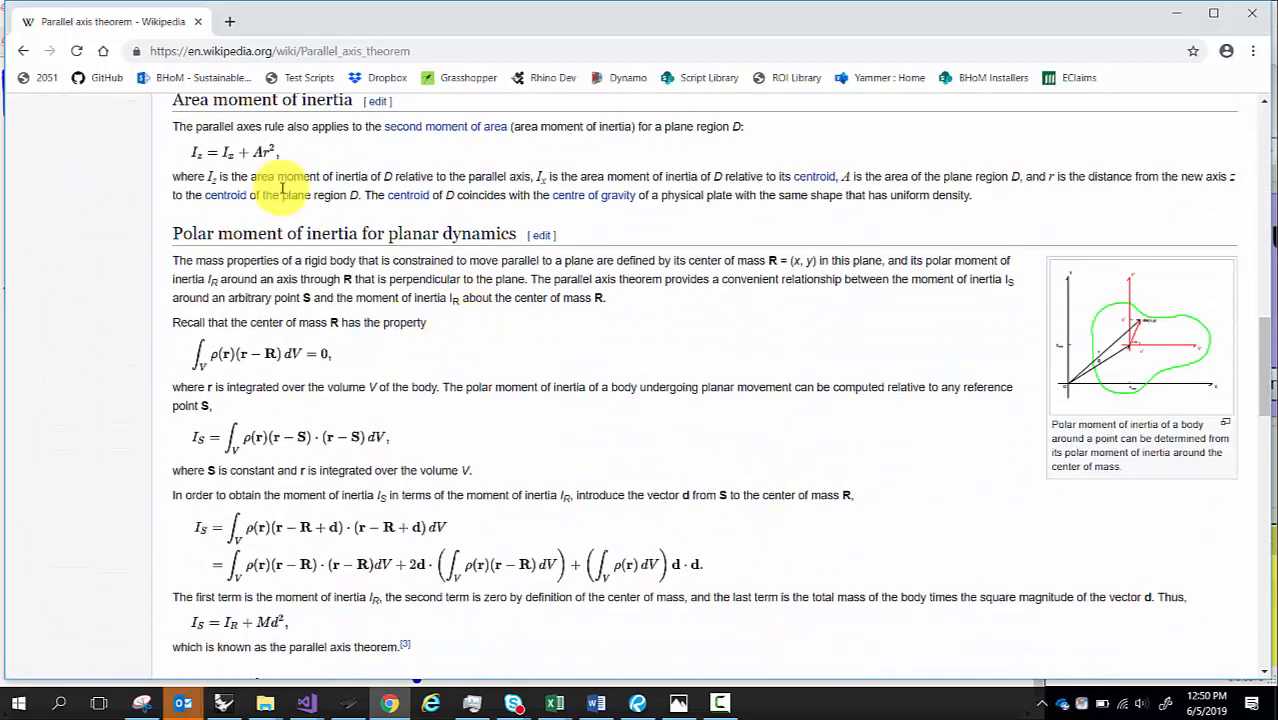
drag(297, 155, 181, 156)
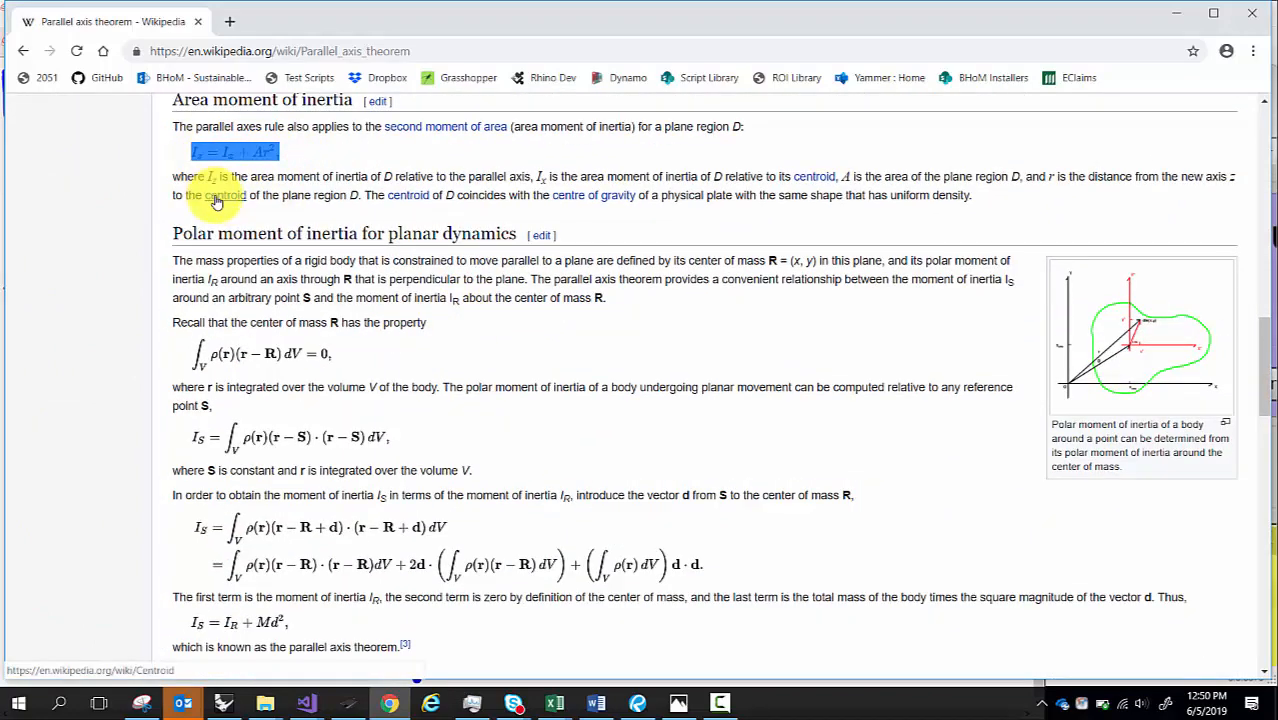
- Enlarge the Wikipedia article and examine the definition formula I = Icm + md² and the parallel axes diagram
click(310, 156)
ctrl+scroll(245, 164, up, 6)
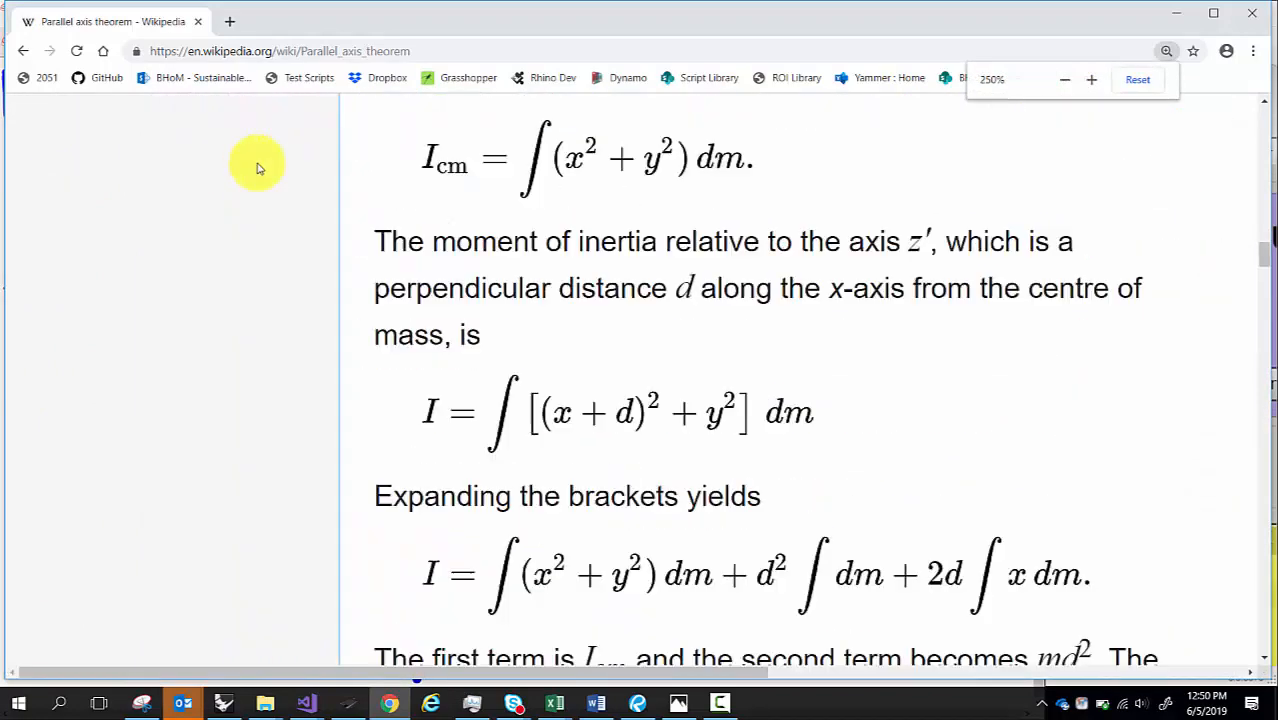
scroll(400, 262, up, 2)
scroll(426, 280, down, 1)
scroll(414, 293, up, 2)
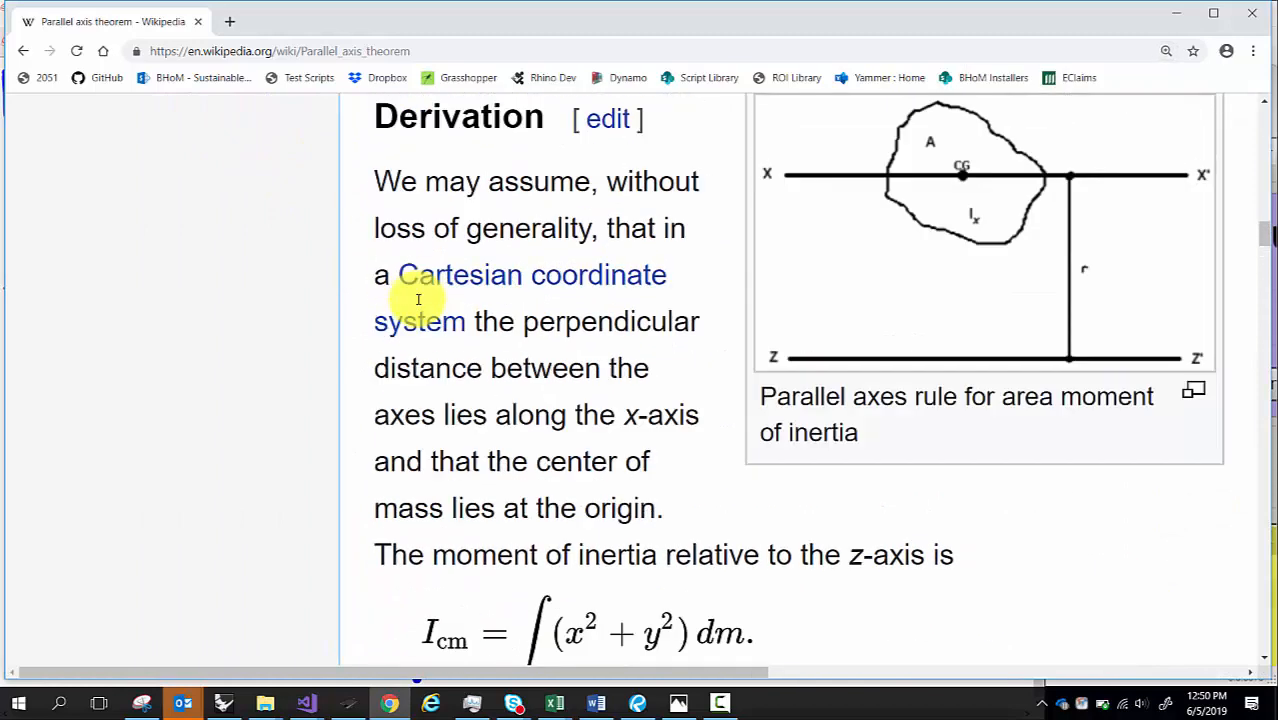
scroll(410, 290, up, 3)
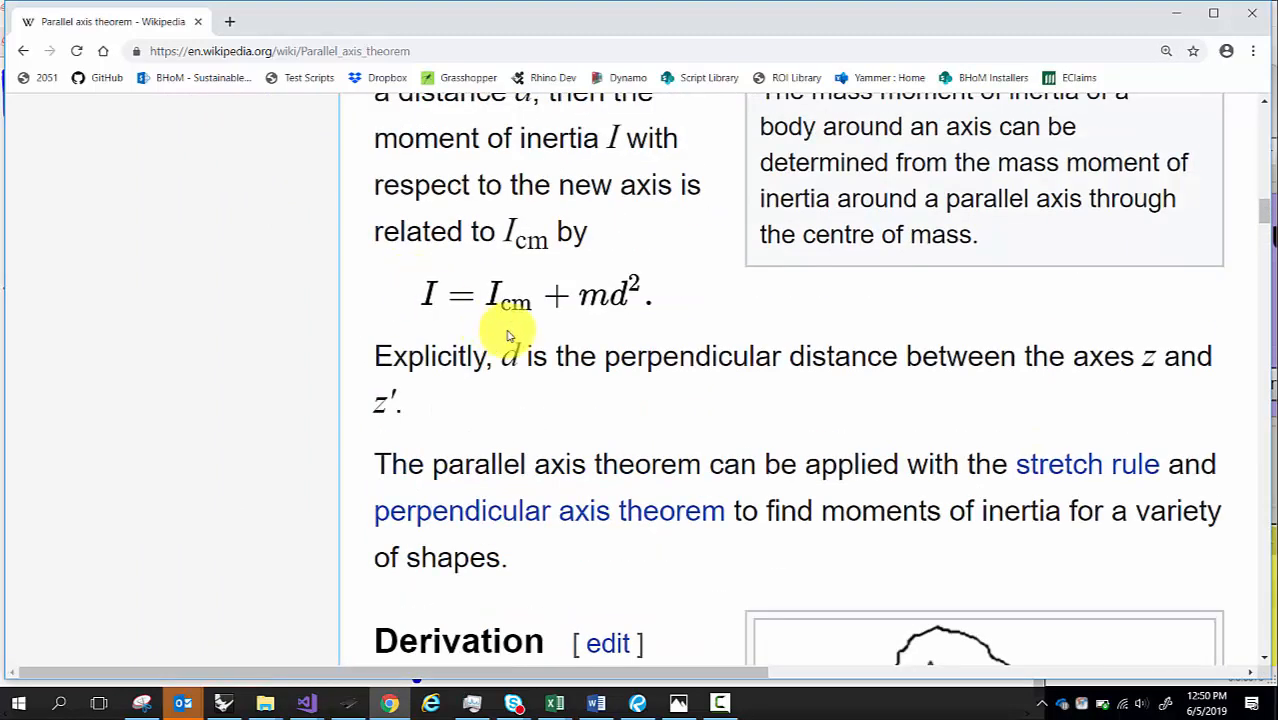
drag(658, 303, 465, 305)
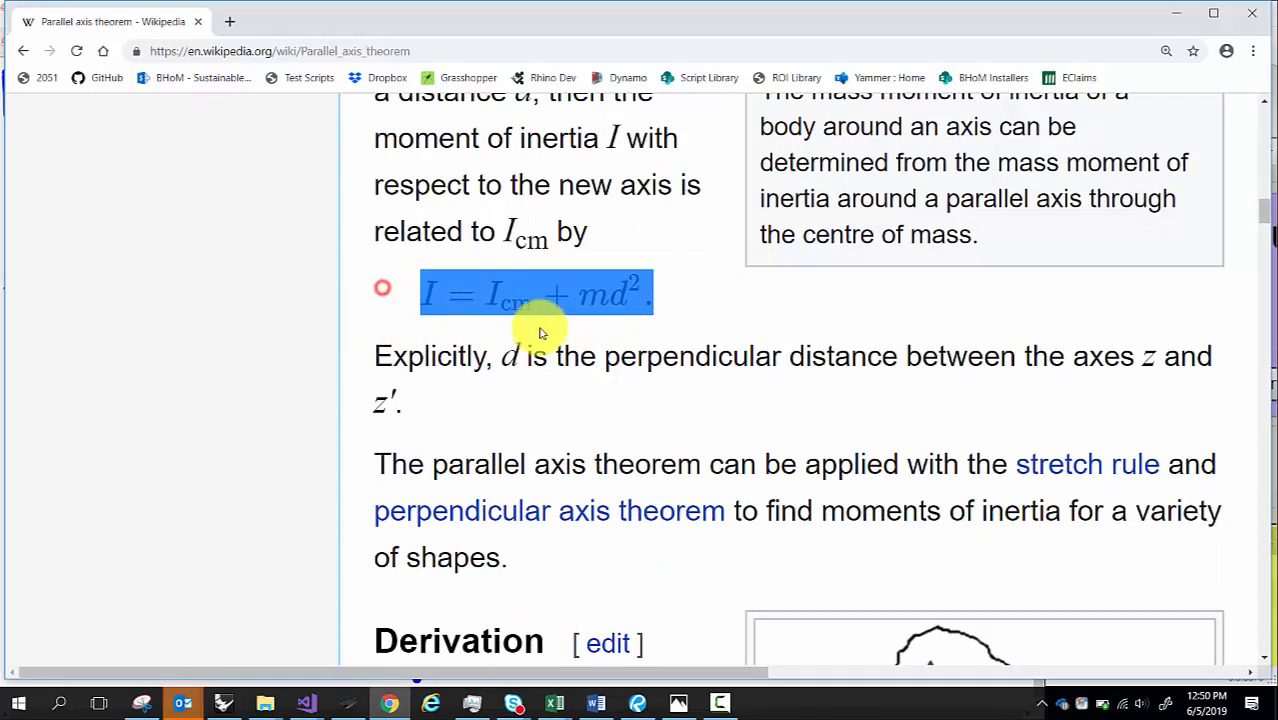
ctrl+scroll(480, 305, down, 1)
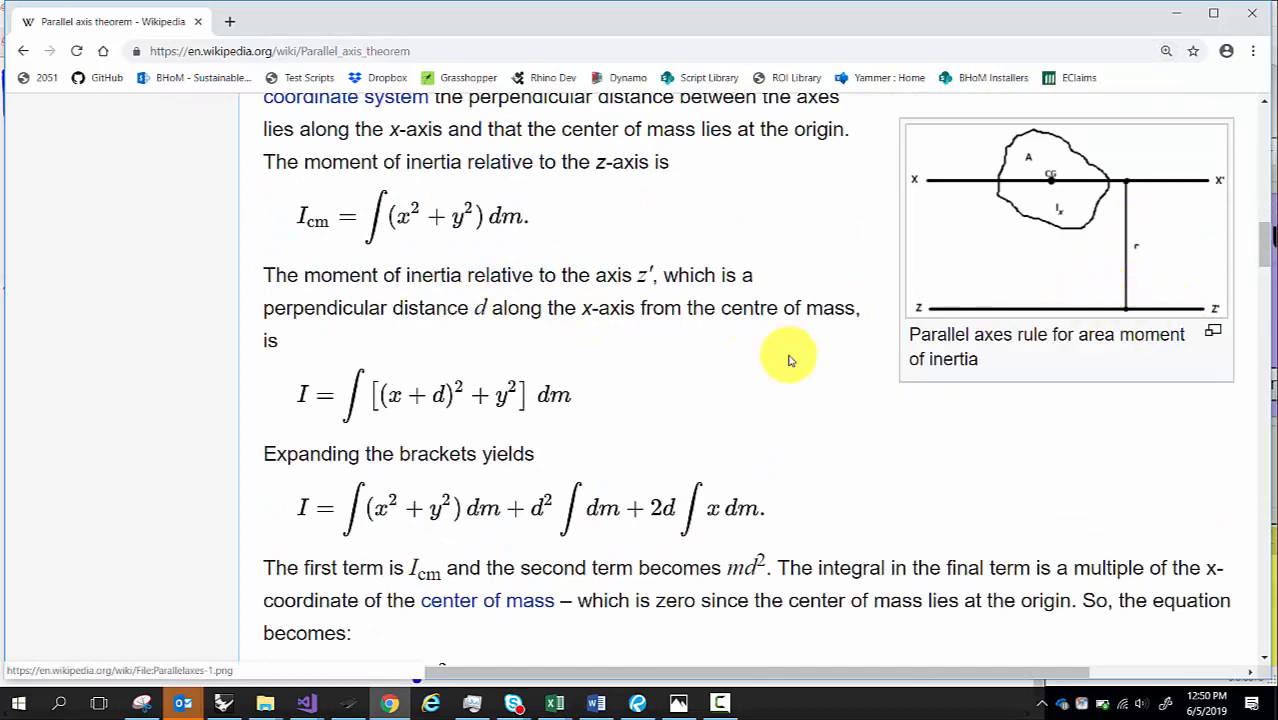
scroll(829, 349, up, 2)
scroll(820, 345, up, 2)
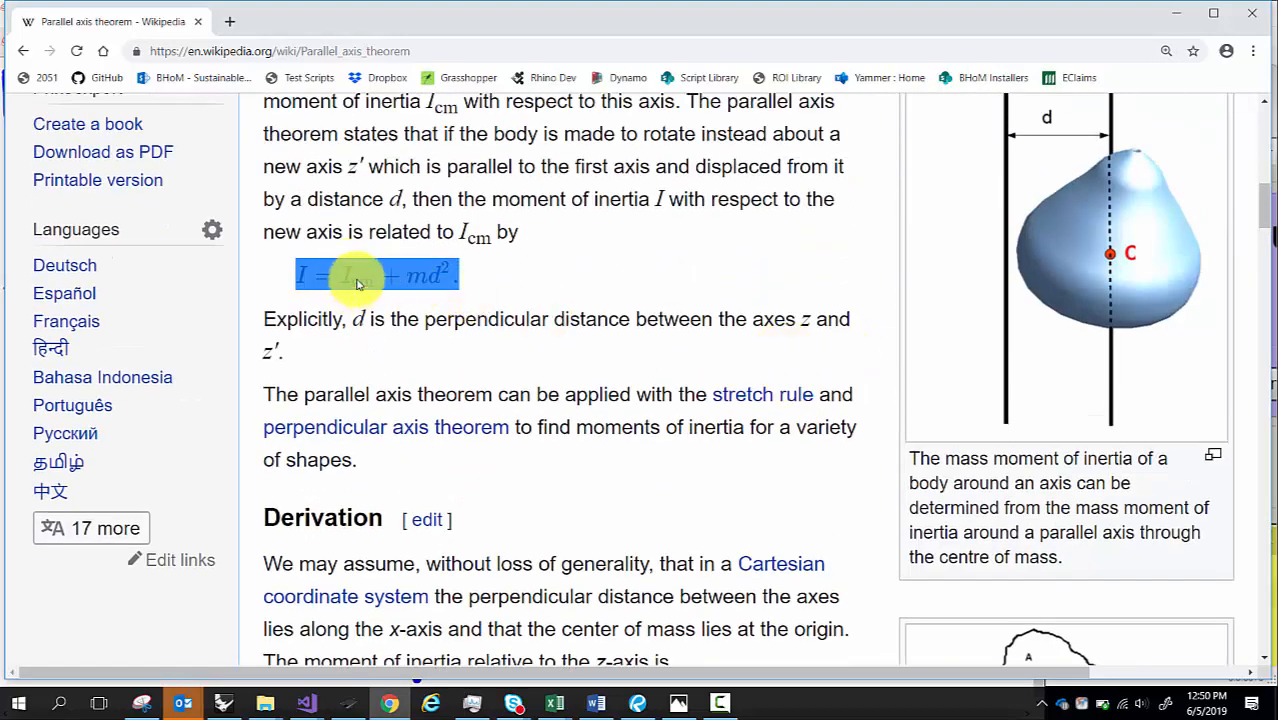
click(430, 287)
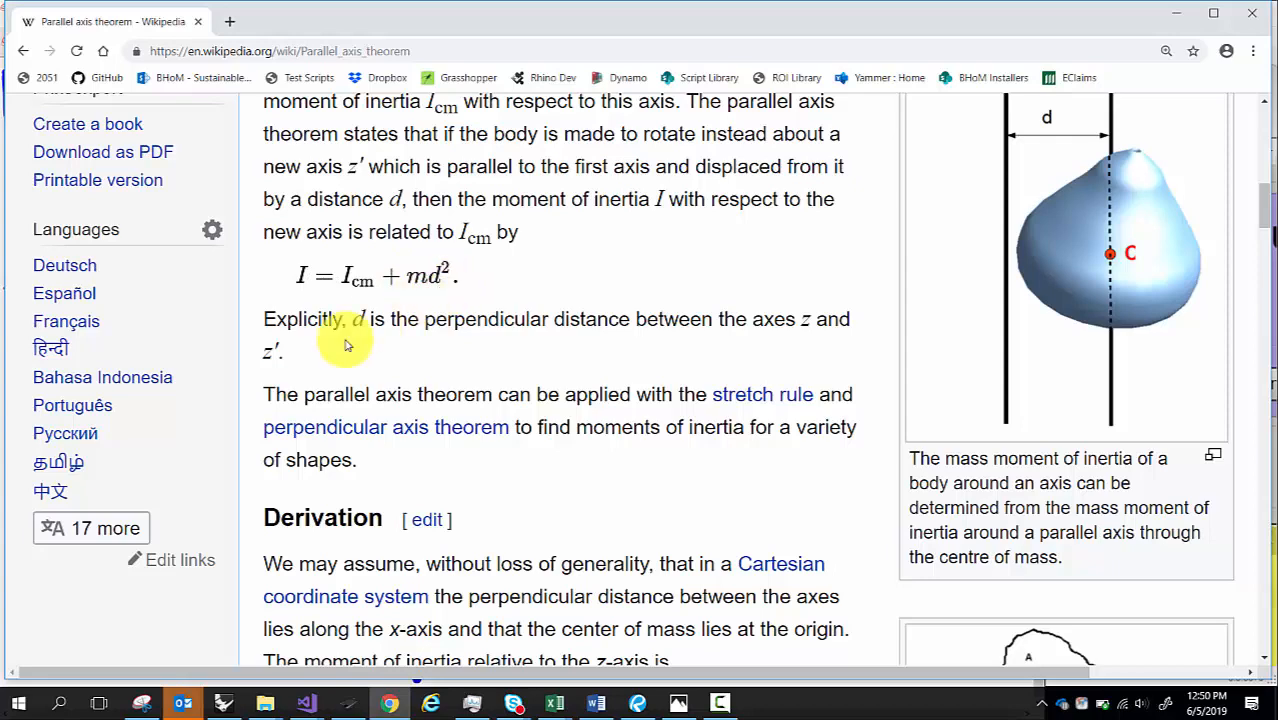
- Return to the Snipping Tool sketch and erase the words PARALLEL AXIS THEOREM and their underlines
click(141, 703)
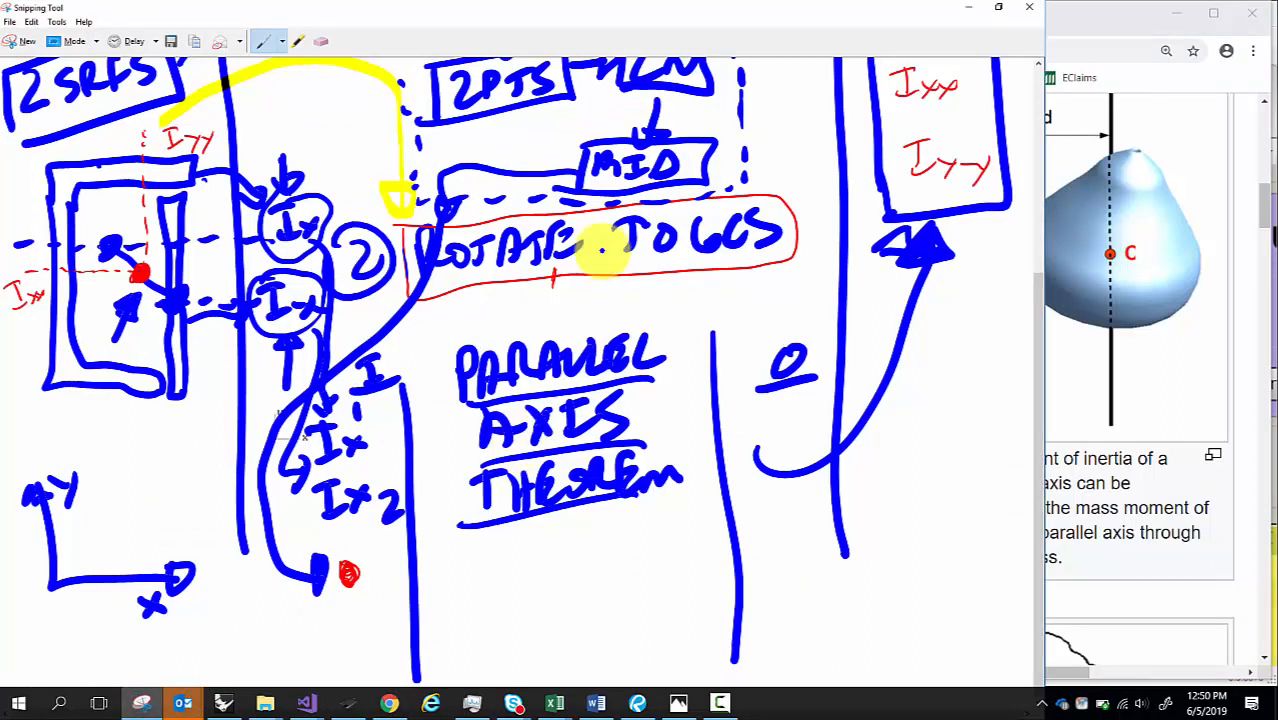
click(330, 40)
mouse_move(470, 350)
mouse_down()
mouse_move(485, 314)
mouse_move(491, 428)
mouse_move(520, 457)
mouse_move(491, 486)
mouse_move(655, 481)
mouse_move(535, 475)
mouse_move(559, 426)
mouse_move(613, 422)
mouse_move(535, 415)
mouse_move(491, 365)
mouse_move(648, 357)
mouse_move(619, 349)
mouse_move(615, 375)
mouse_up()
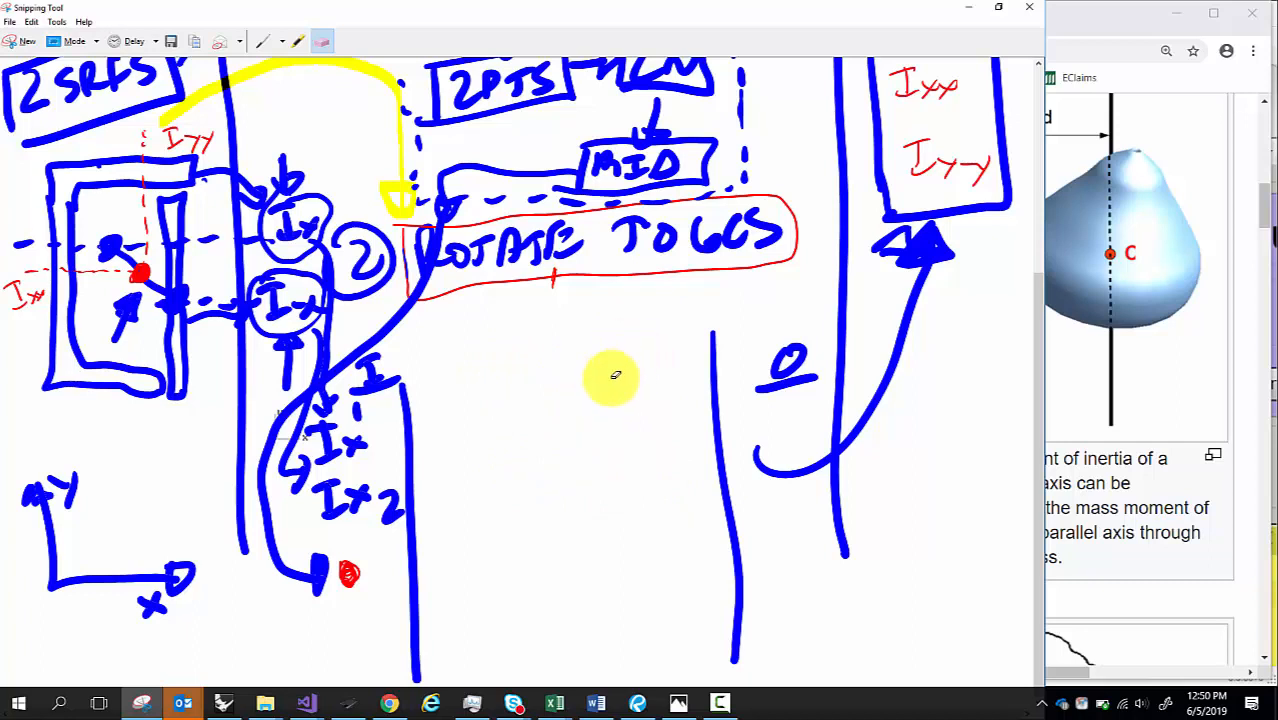
- Write Ixx with the red pen in the cleared area between the I and O columns
click(262, 41)
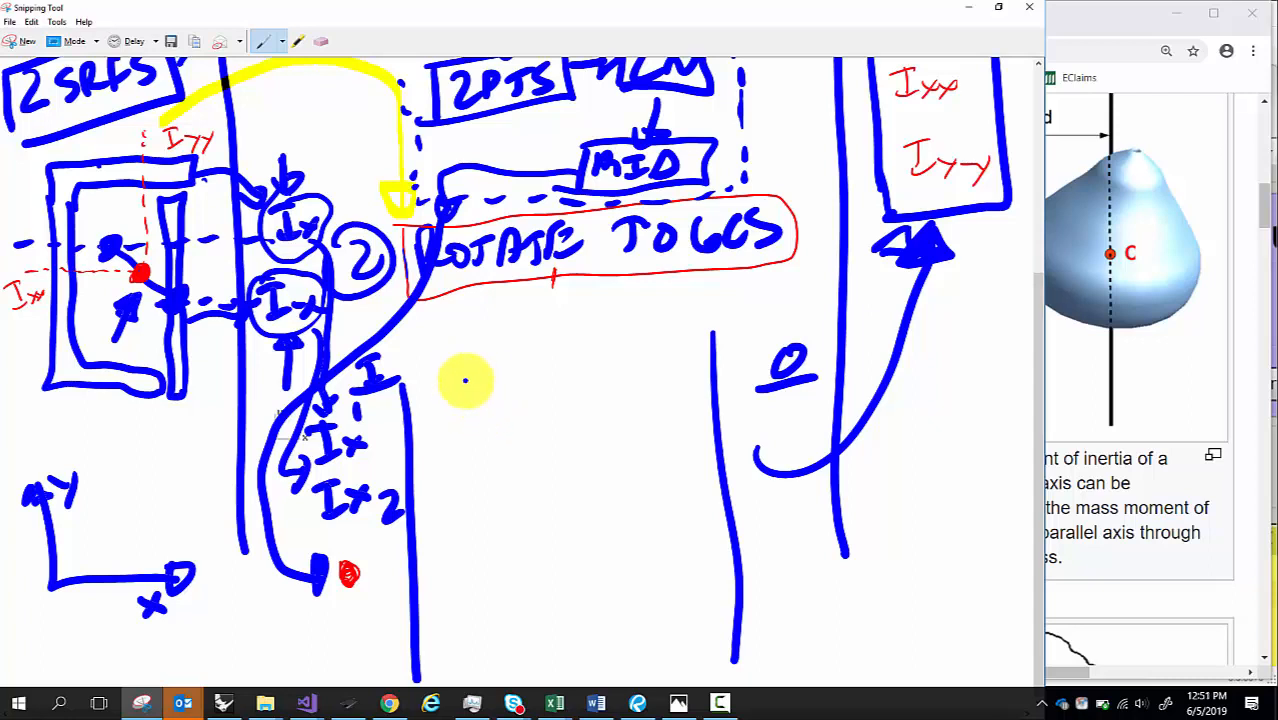
click(283, 41)
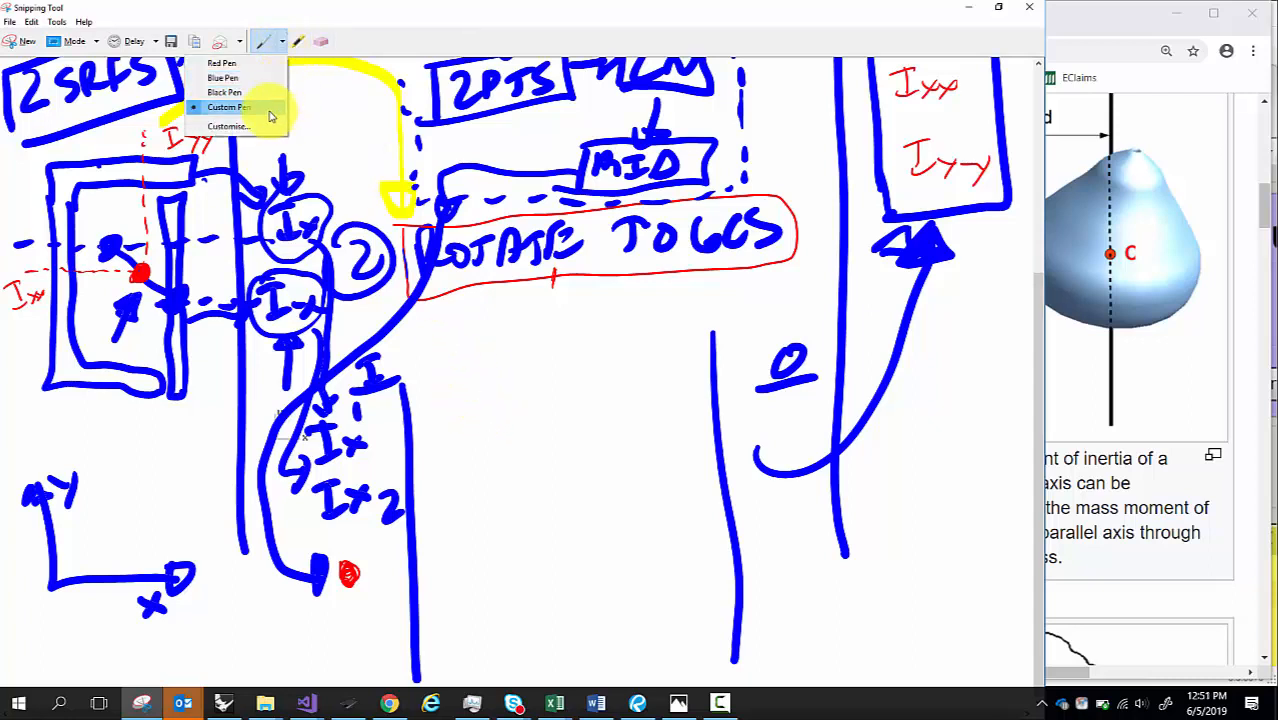
click(252, 77)
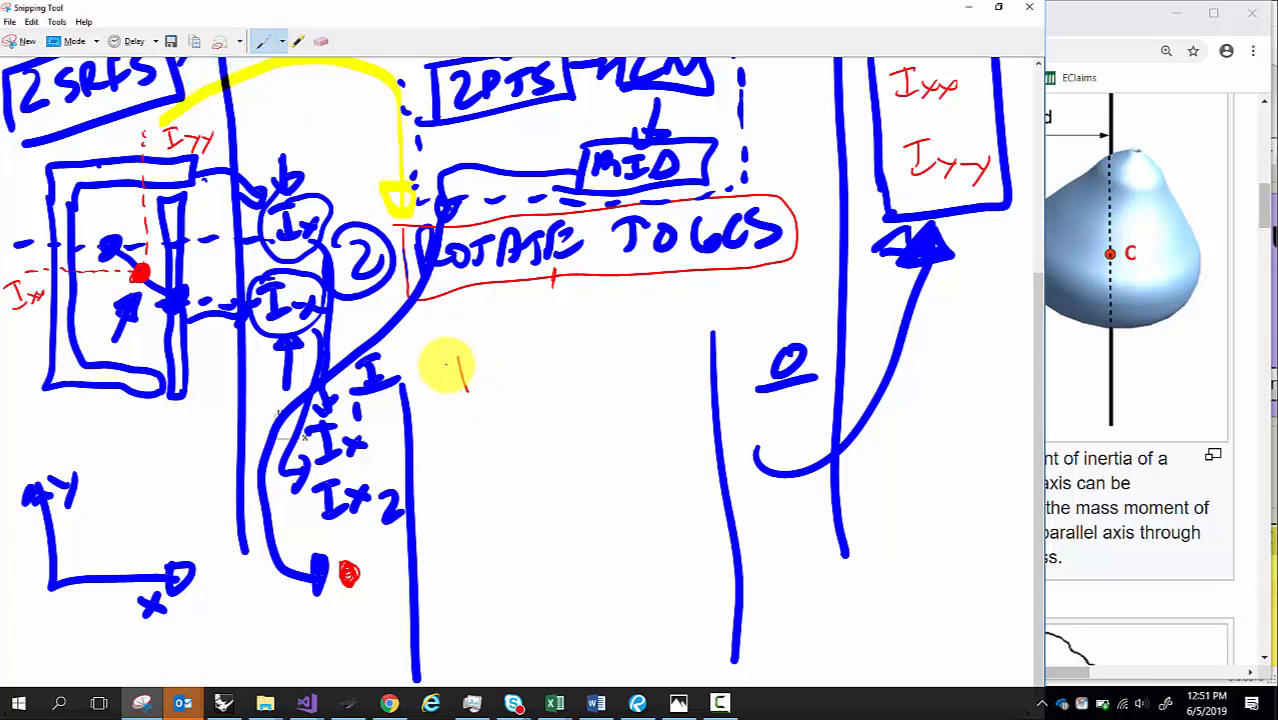
drag(452, 360, 470, 358)
drag(462, 360, 463, 395)
drag(456, 397, 524, 392)
drag(522, 374, 504, 396)
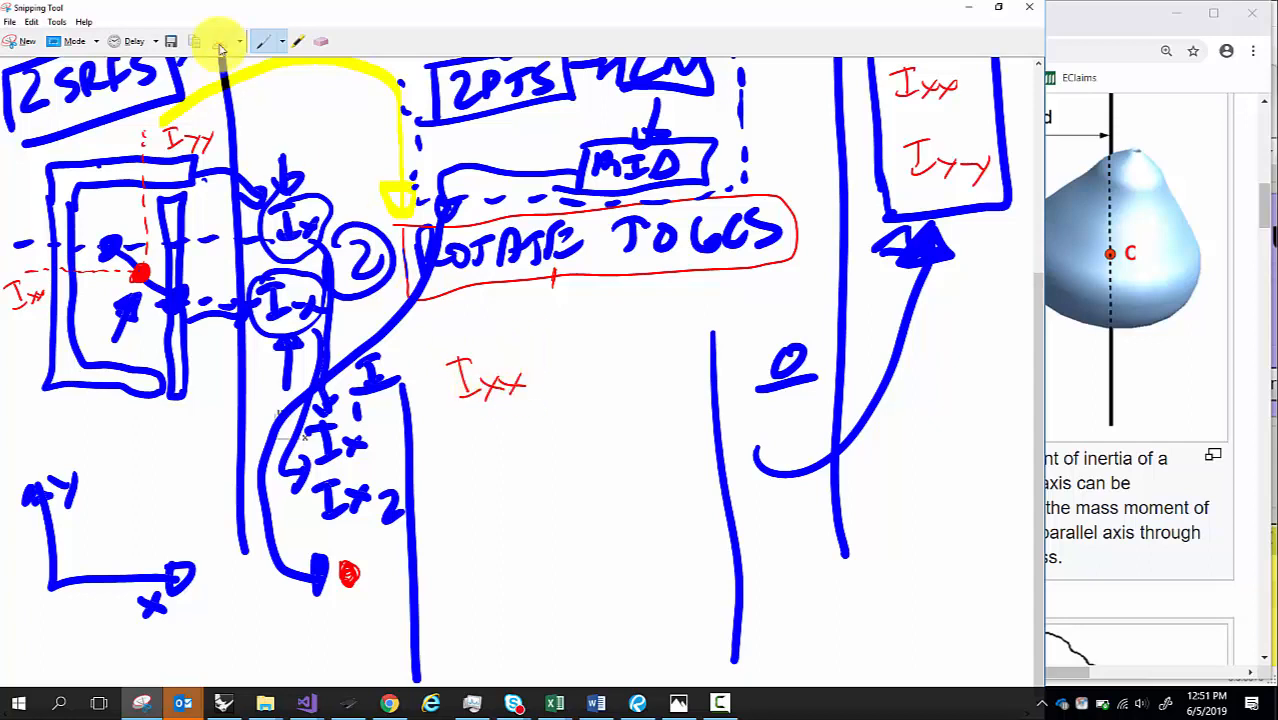
- Complete the equation beside the red Ixx by writing = Ar² + Ixx with the blue pen
click(283, 41)
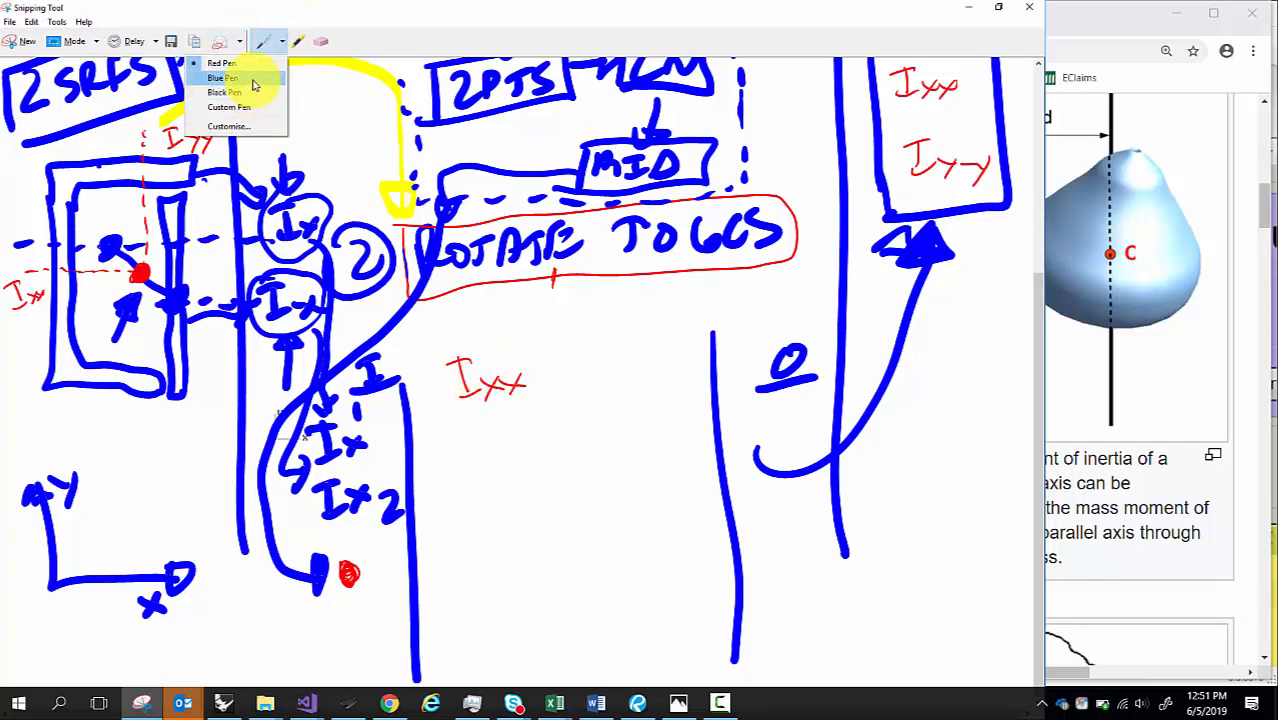
click(255, 79)
mouse_move(563, 374)
mouse_down()
mouse_move(570, 346)
mouse_move(579, 373)
mouse_up()
mouse_move(565, 363)
mouse_down()
mouse_move(614, 348)
mouse_move(629, 368)
mouse_move(668, 338)
mouse_up()
mouse_move(656, 340)
mouse_down()
mouse_move(656, 372)
mouse_move(668, 372)
mouse_up()
mouse_move(676, 355)
mouse_down()
mouse_move(688, 364)
mouse_move(676, 366)
mouse_up()
mouse_move(690, 352)
mouse_down()
mouse_move(703, 366)
mouse_move(692, 368)
mouse_up()
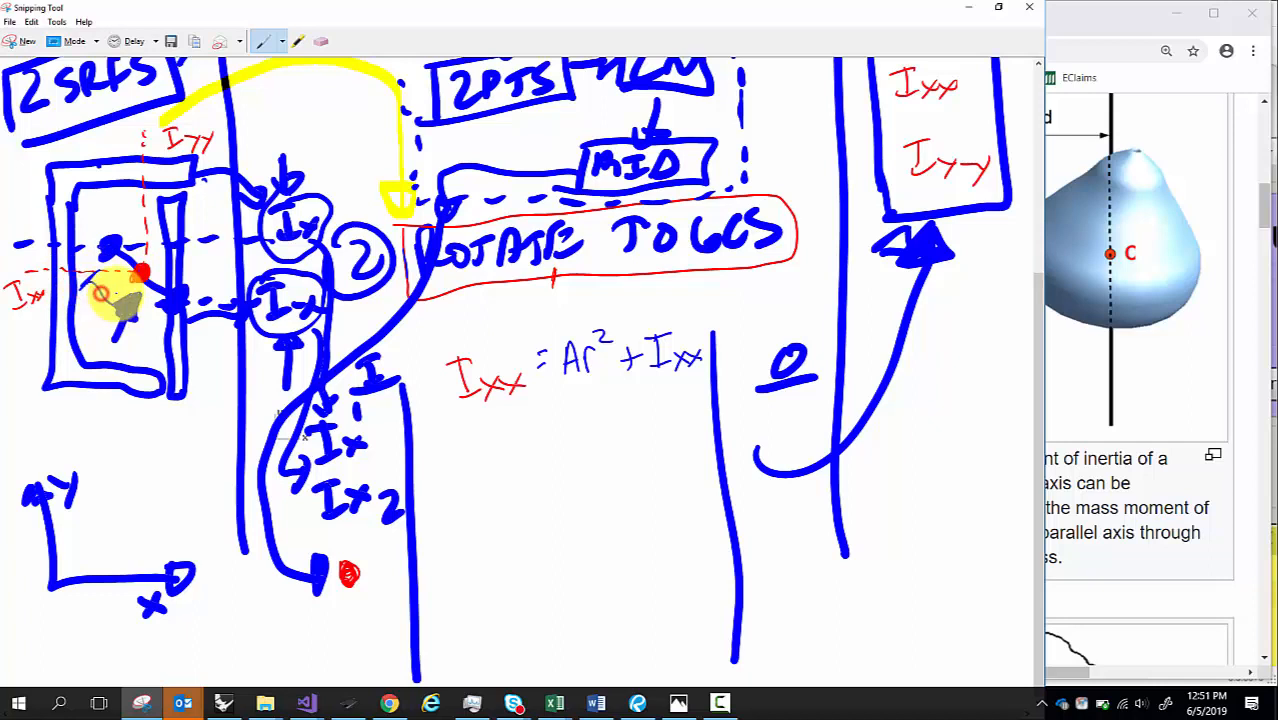
- Mark distances r1 and r2 on the profile sketch, then add a 1 superscript to the blue Ixx and ticks above A and r²
mouse_move(97, 319)
mouse_down()
mouse_move(159, 327)
mouse_move(128, 327)
mouse_move(150, 345)
mouse_up()
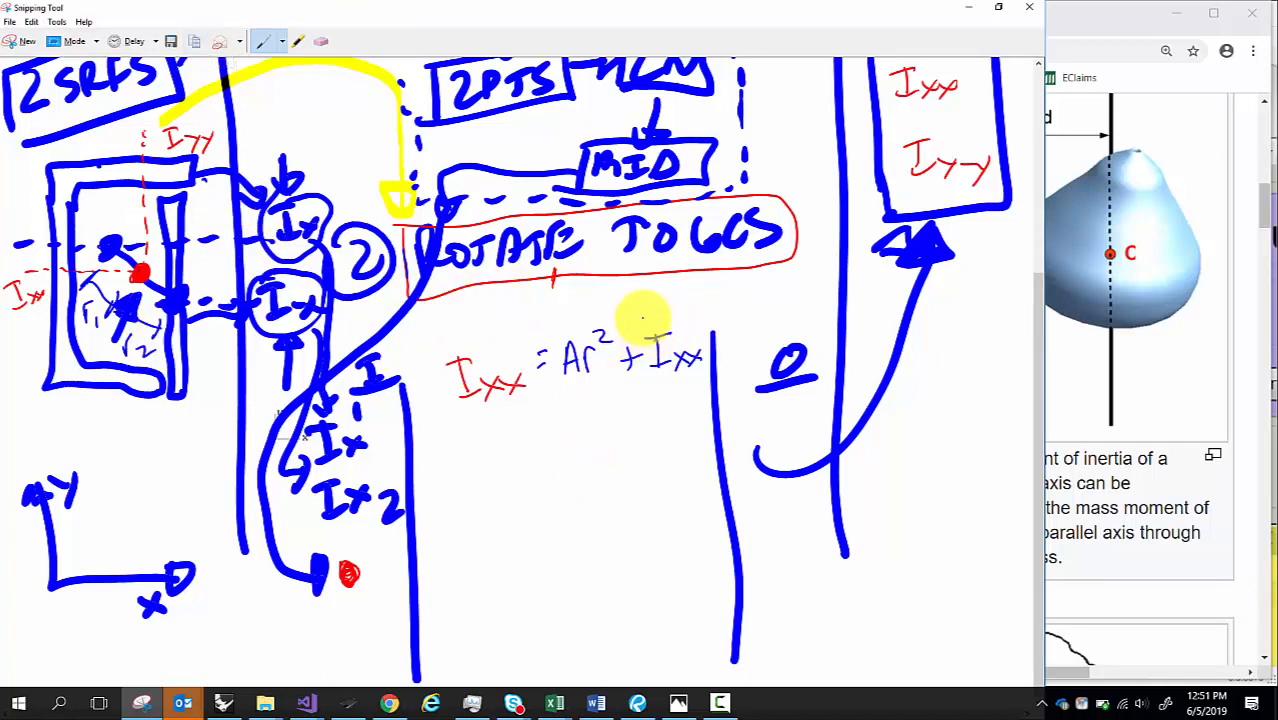
drag(676, 324, 677, 336)
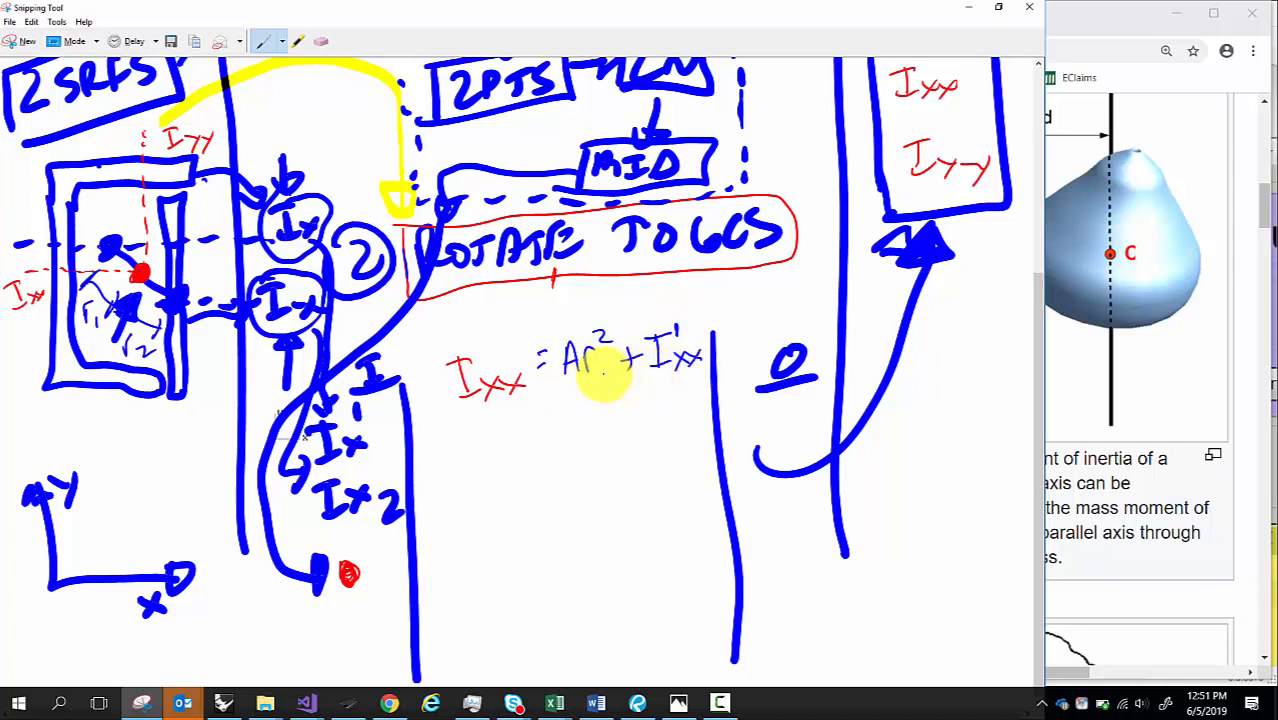
mouse_move(581, 303)
mouse_down()
mouse_move(575, 322)
mouse_move(605, 316)
mouse_up()
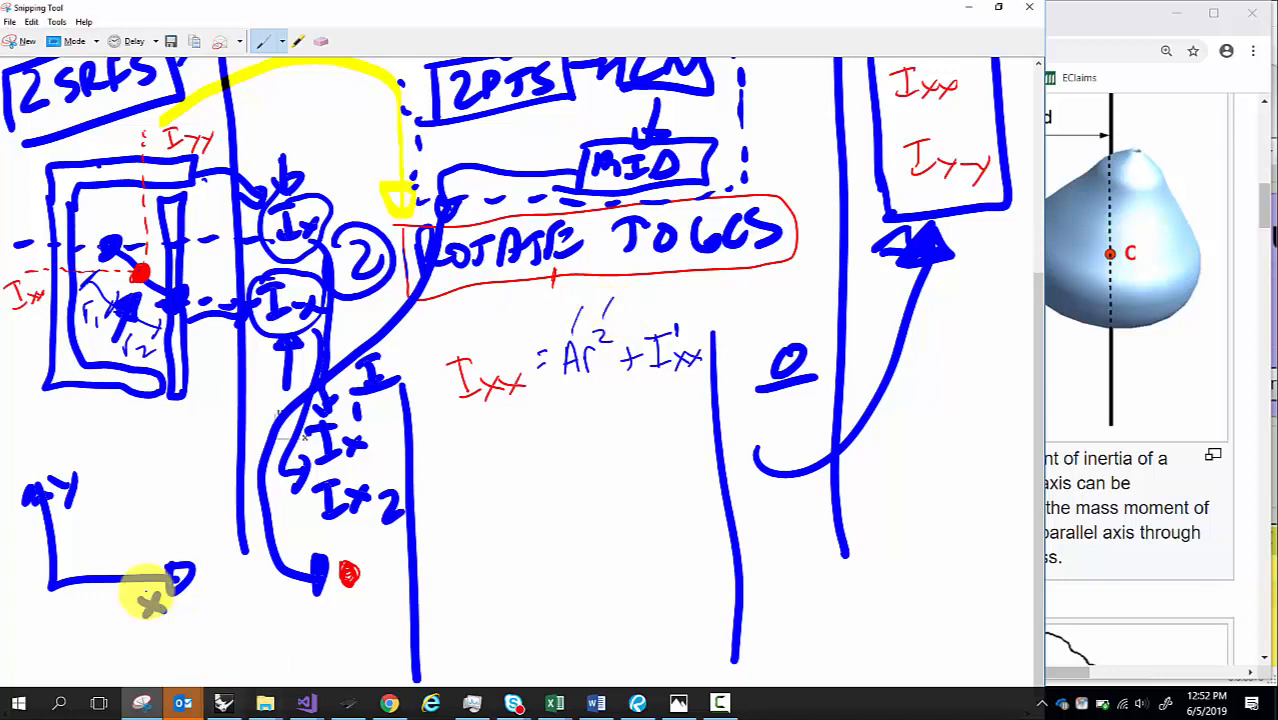
- Clear the surface selection in Rhino, then return to the Snipping Tool sketch and draw arrows pointing at A, r² and Ixx
click(224, 703)
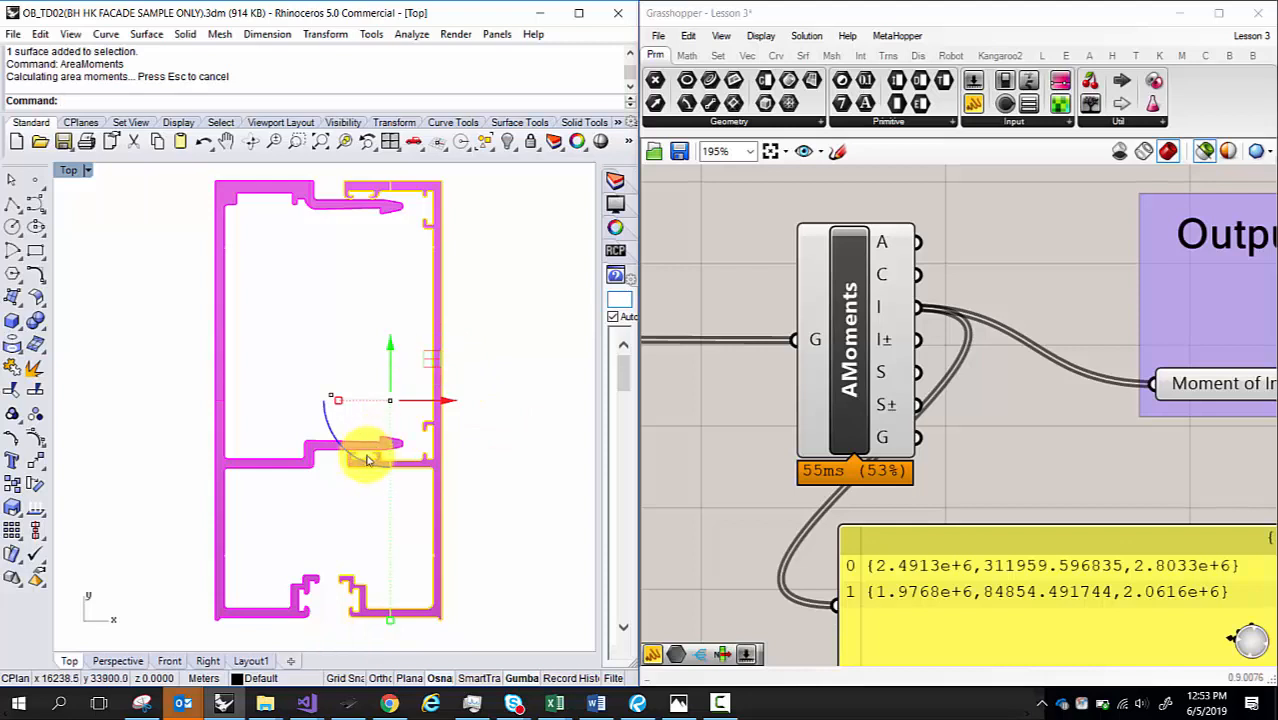
key(Escape)
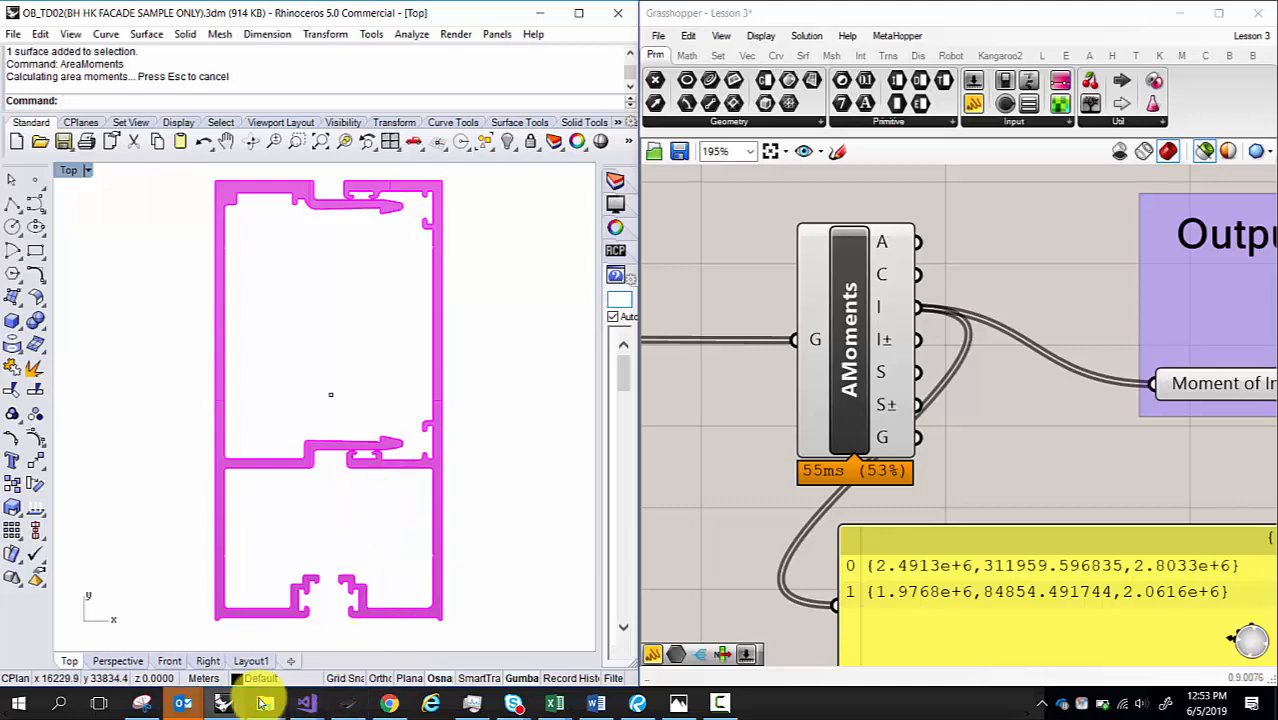
click(141, 706)
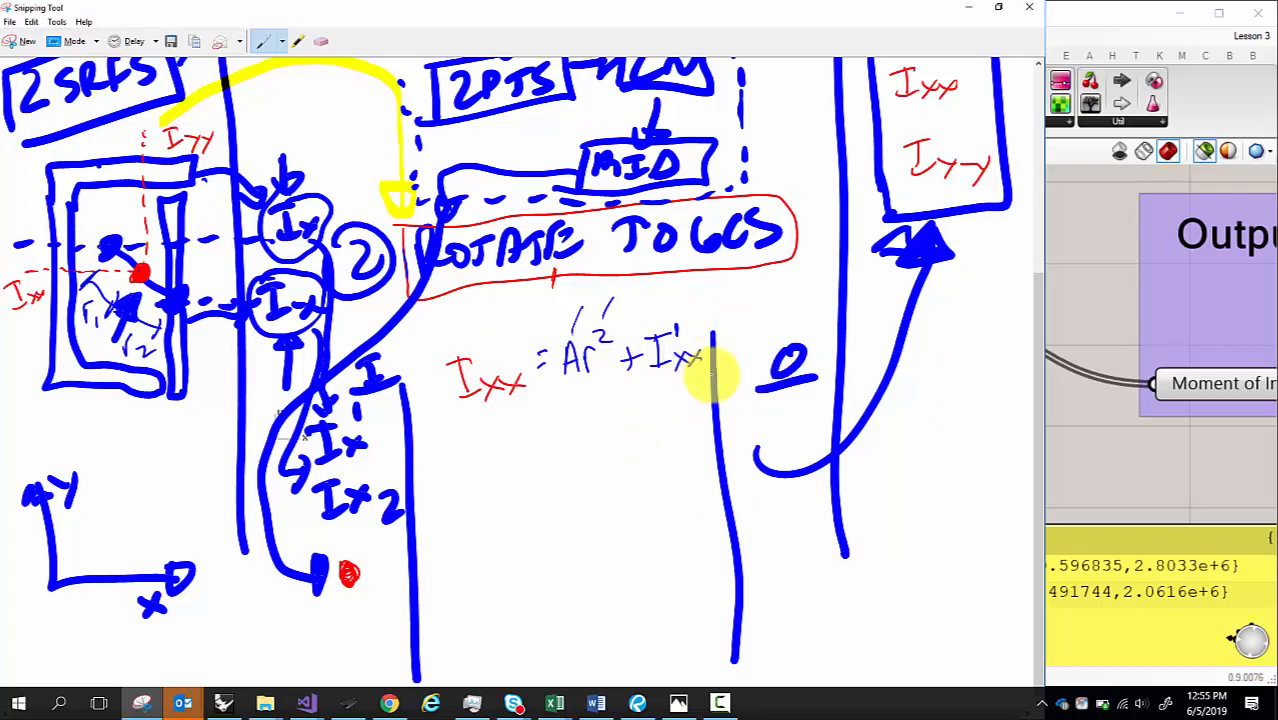
mouse_move(566, 321)
mouse_down()
mouse_move(585, 333)
mouse_move(616, 315)
mouse_move(656, 316)
mouse_move(685, 299)
mouse_move(670, 286)
mouse_up()
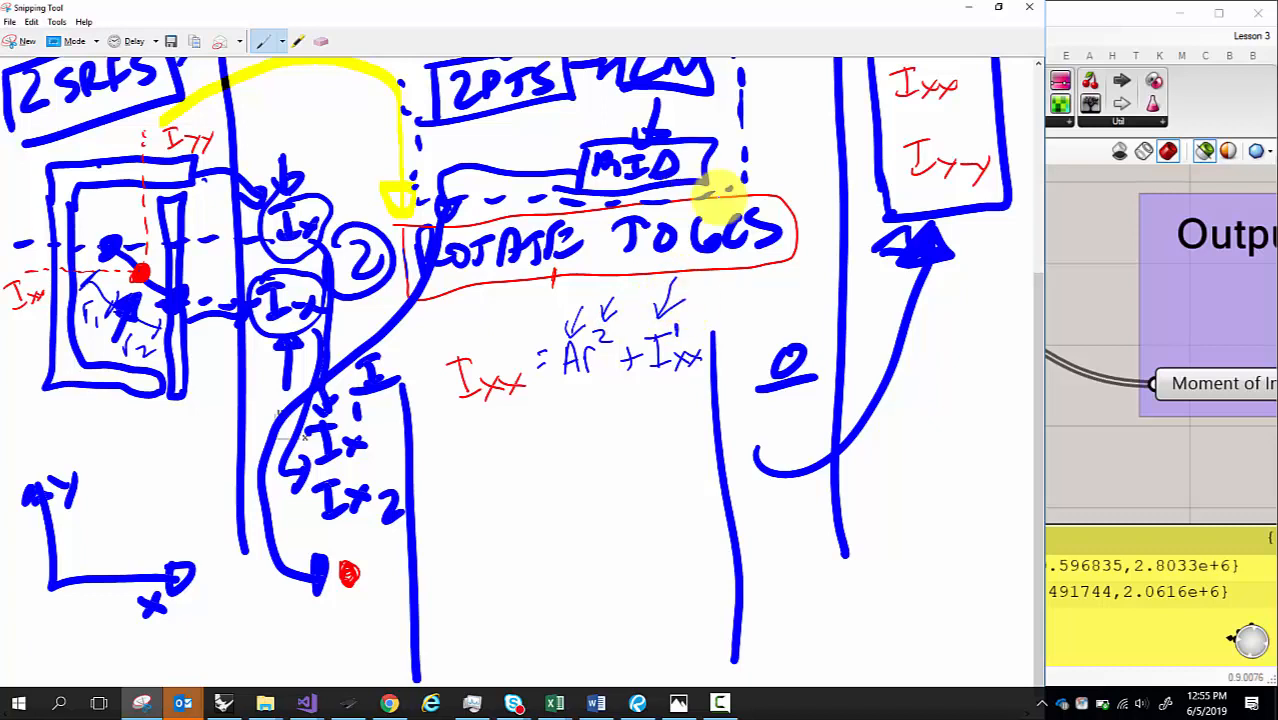
- Switch to Grasshopper and trace the definition back from AMoments to the Area component's area output in Step 1
click(1170, 285)
scroll(1050, 285, down, 3)
scroll(1012, 300, up, 3)
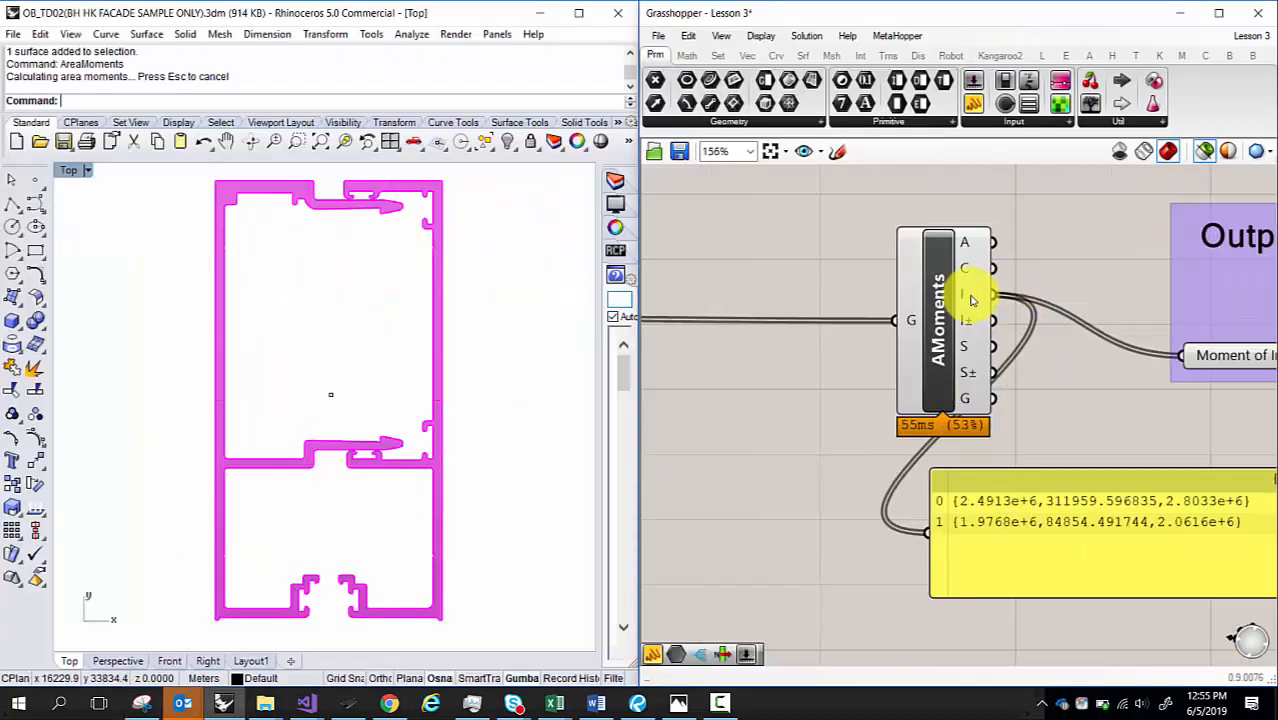
scroll(1012, 300, down, 5)
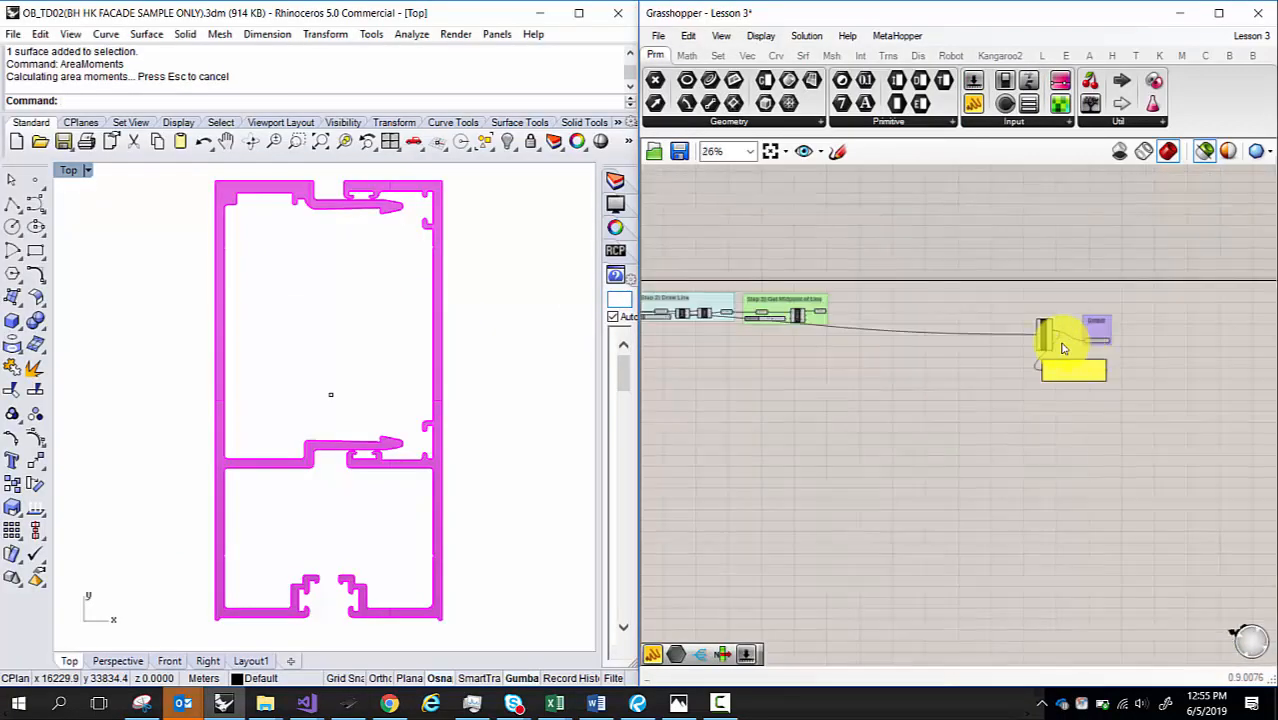
scroll(683, 320, up, 3)
scroll(700, 315, up, 3)
scroll(1192, 320, down, 2)
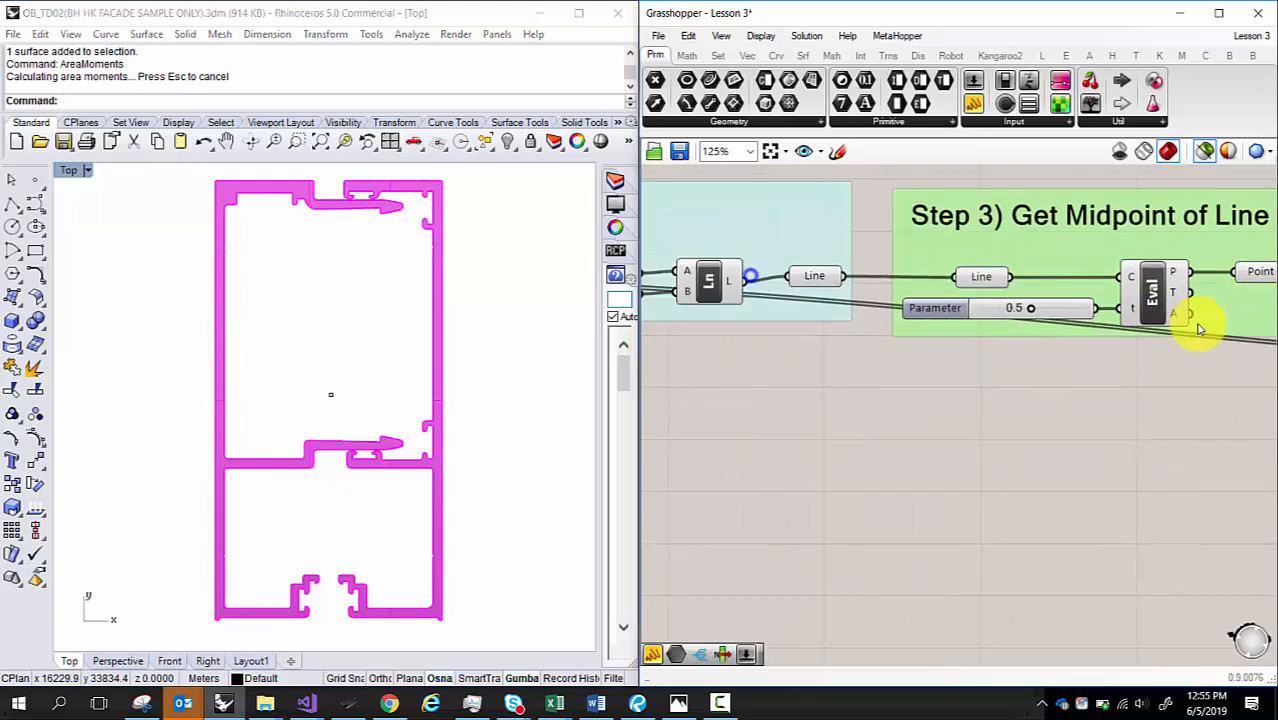
right_drag(757, 348, 1093, 359)
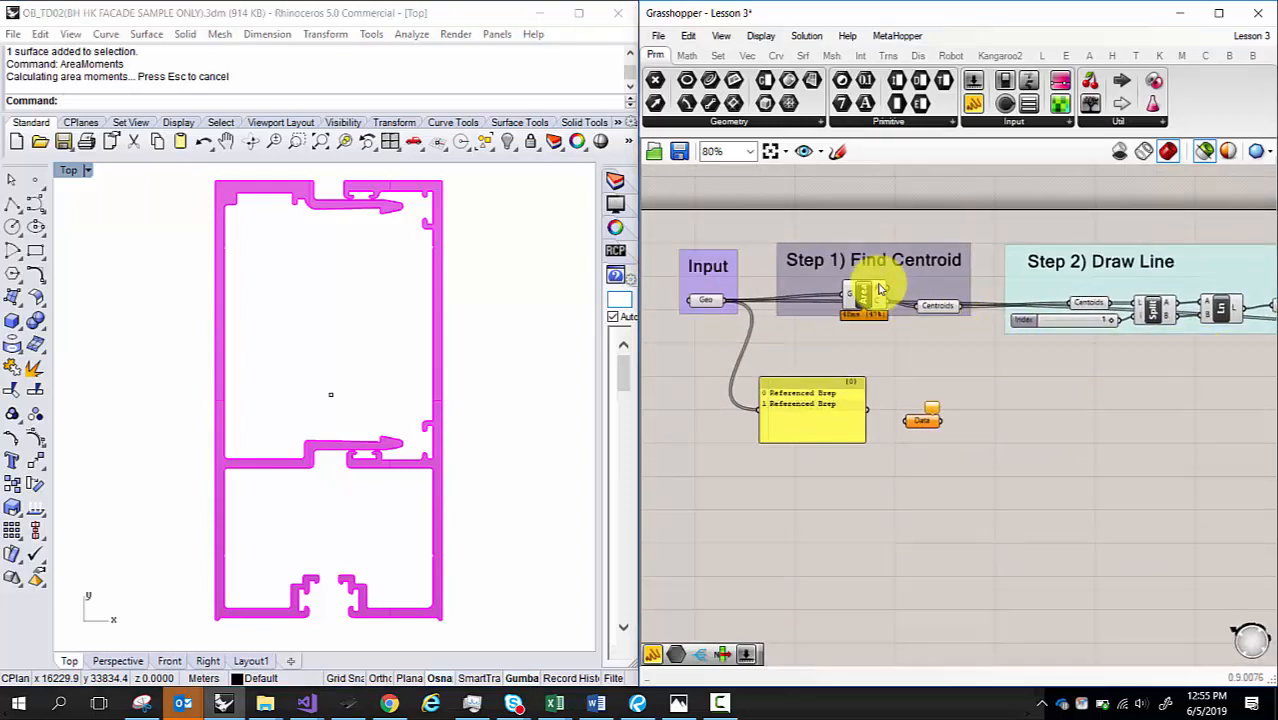
mouse_move(881, 291)
- Select the Line parameter at the end of Step 2 to preview the line between the centroids in Rhino
right_drag(1150, 340, 1004, 348)
scroll(1050, 345, up, 4)
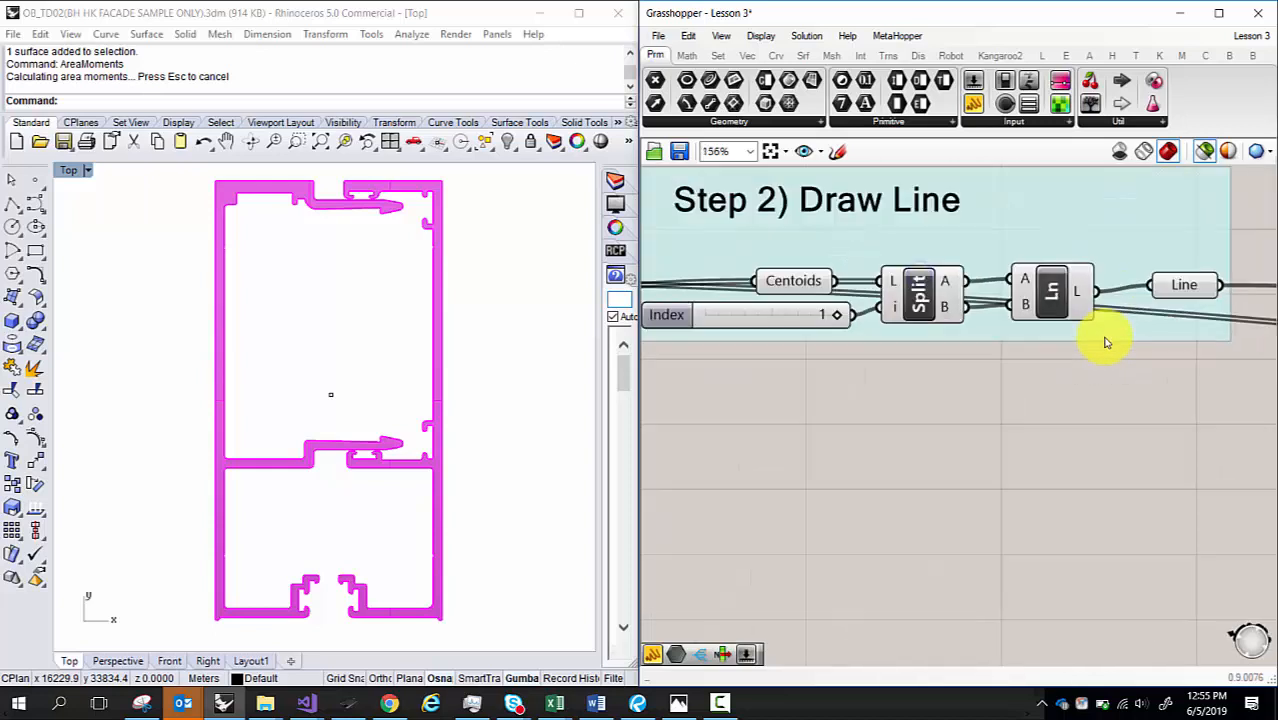
click(1185, 290)
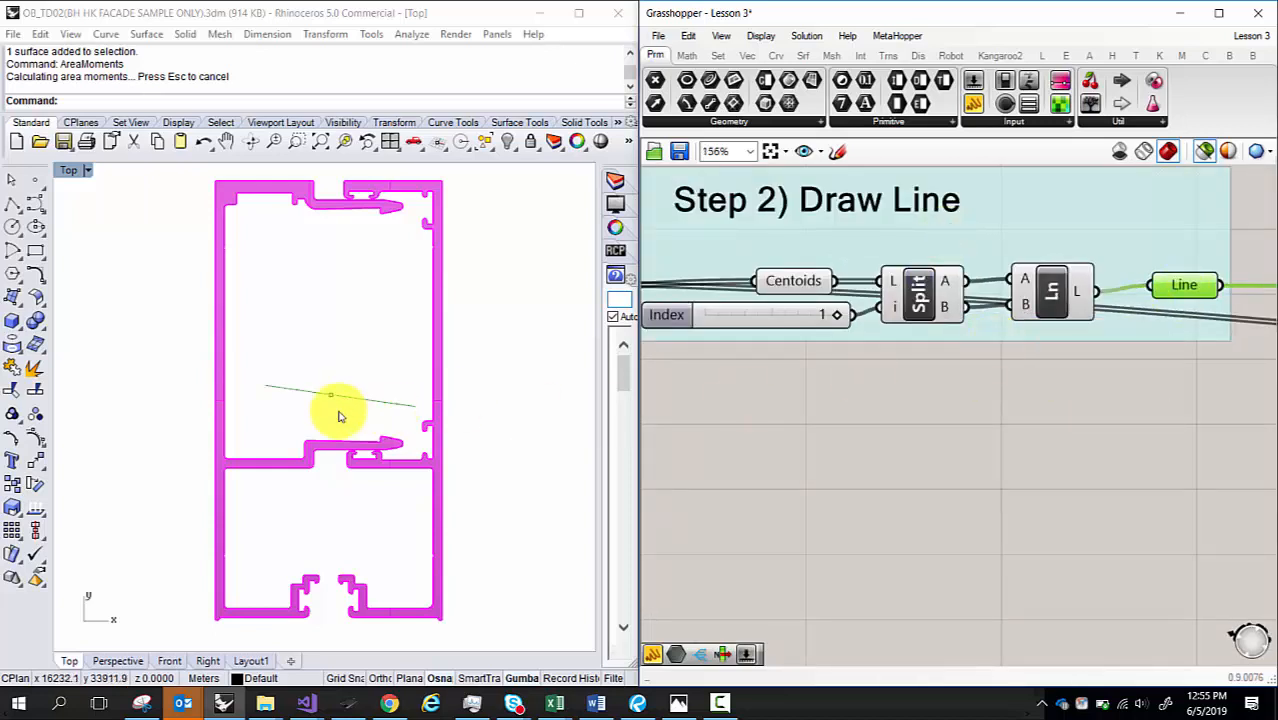
right_drag(1038, 342, 958, 347)
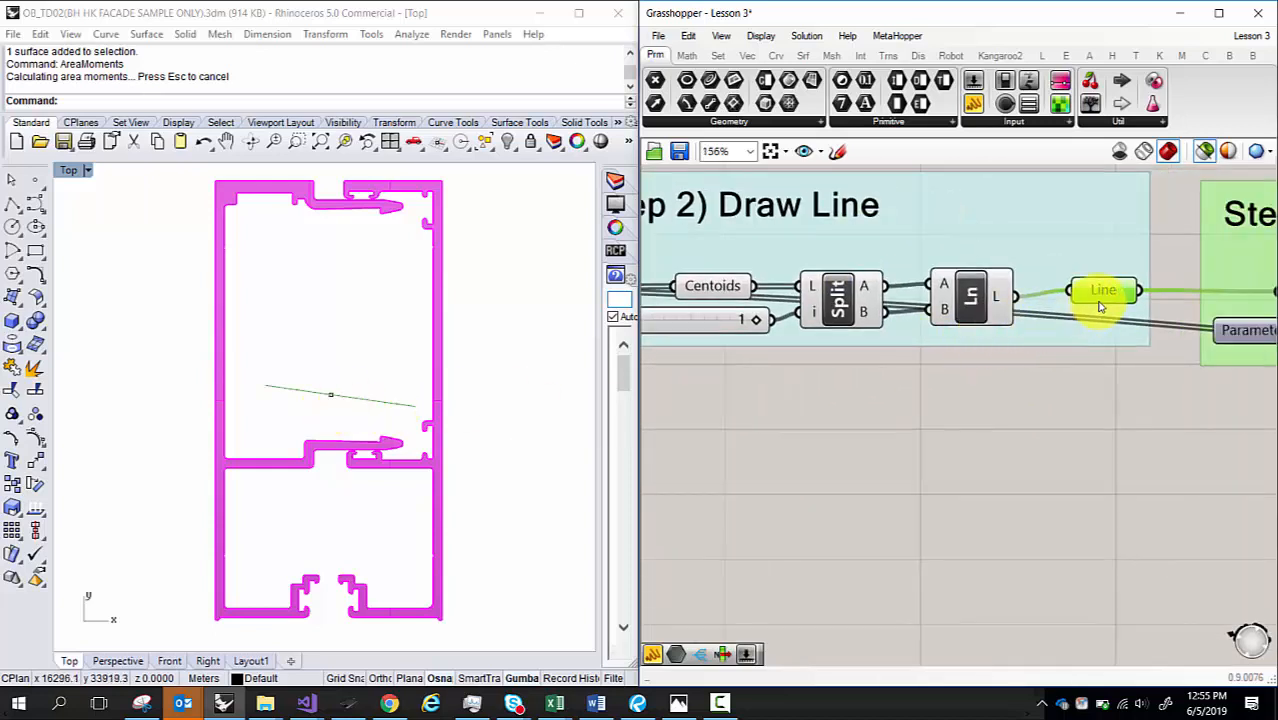
mouse_move(1100, 306)
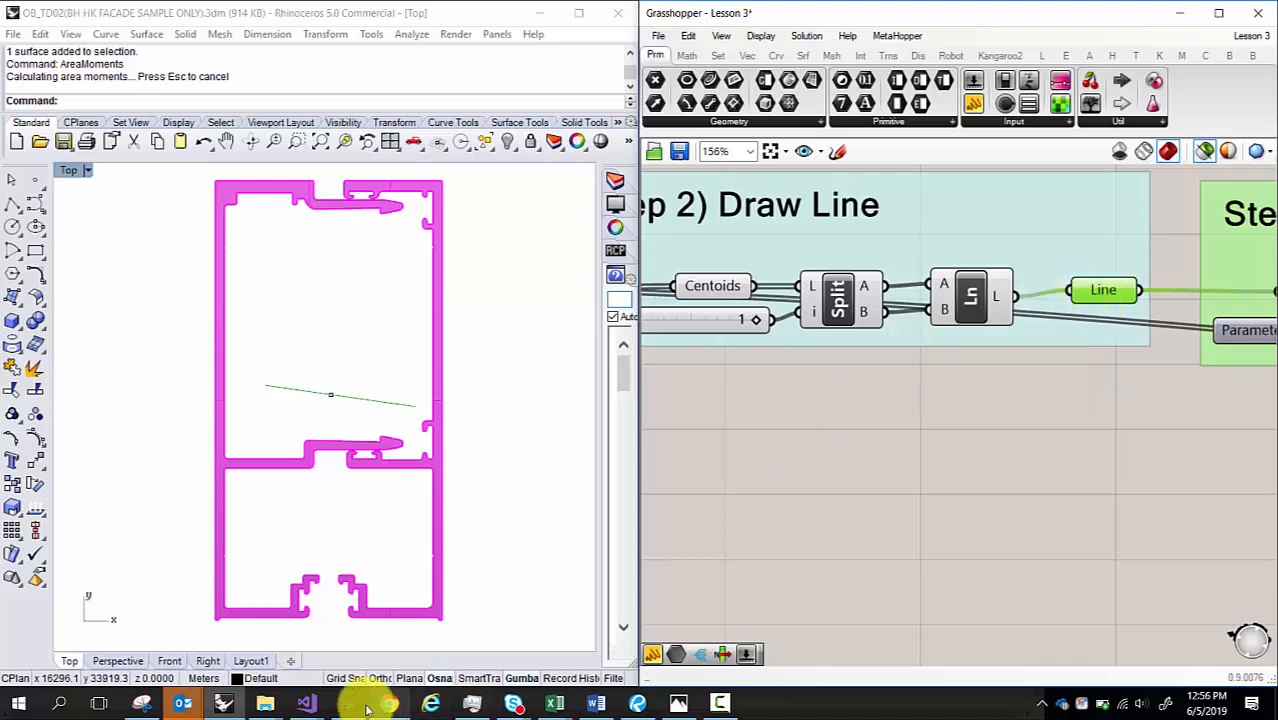
- Return to the Snipping Tool sketch, box the red Ixx and write a second equation, Ixx = A2r2² + Ixx², beneath it
click(220, 700)
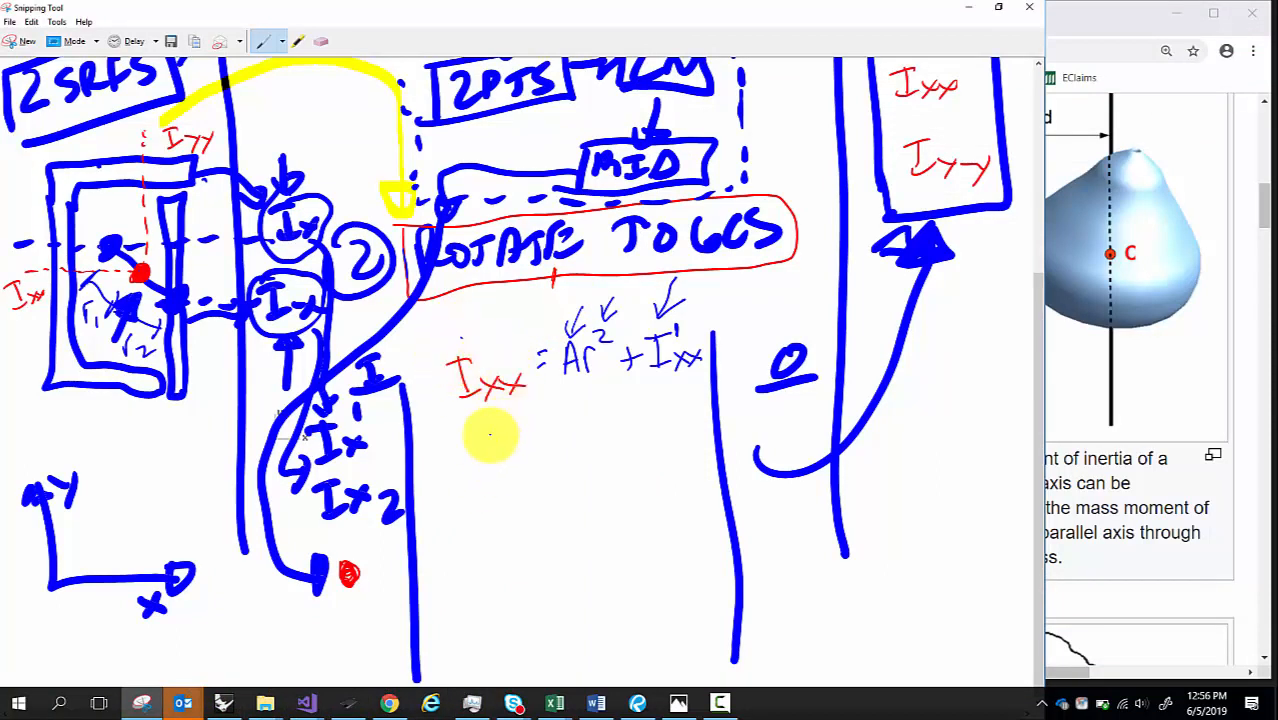
mouse_move(442, 350)
mouse_down()
mouse_move(442, 399)
mouse_move(491, 354)
mouse_move(528, 399)
mouse_move(470, 400)
mouse_up()
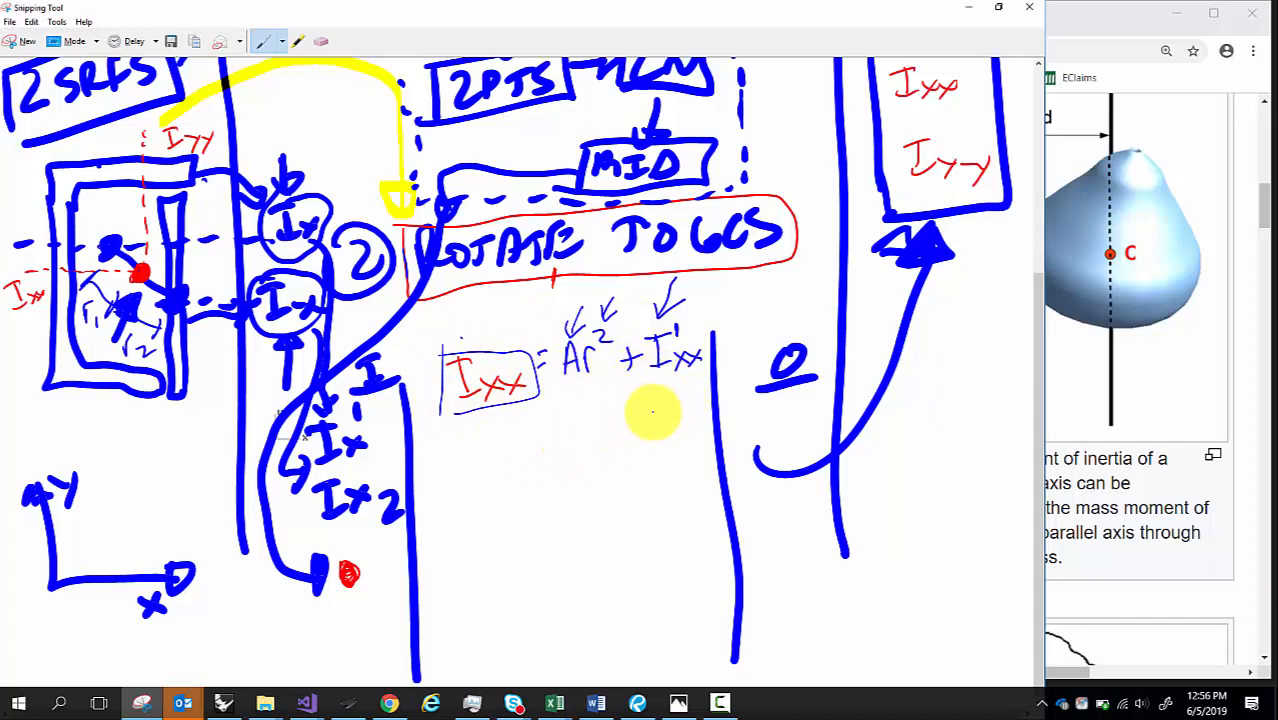
mouse_move(660, 404)
mouse_down()
mouse_move(660, 437)
mouse_move(677, 401)
mouse_move(691, 444)
mouse_up()
mouse_move(691, 432)
mouse_down()
mouse_move(680, 445)
mouse_move(704, 443)
mouse_move(694, 446)
mouse_up()
drag(686, 398, 703, 408)
mouse_move(557, 450)
mouse_down()
mouse_move(580, 448)
mouse_move(577, 436)
mouse_move(597, 453)
mouse_move(614, 443)
mouse_move(622, 409)
mouse_up()
mouse_move(631, 411)
mouse_down()
mouse_move(632, 430)
mouse_move(642, 418)
mouse_up()
mouse_move(458, 440)
mouse_down()
mouse_move(455, 477)
mouse_move(476, 473)
mouse_up()
mouse_move(486, 460)
mouse_down()
mouse_move(502, 474)
mouse_move(487, 476)
mouse_up()
drag(508, 458, 516, 473)
drag(526, 439, 540, 437)
- Underline the left-hand terms of both equations, write a summation sign below and draw a box around both terms
mouse_move(528, 449)
mouse_down()
mouse_move(449, 509)
mouse_move(456, 536)
mouse_move(482, 553)
mouse_up()
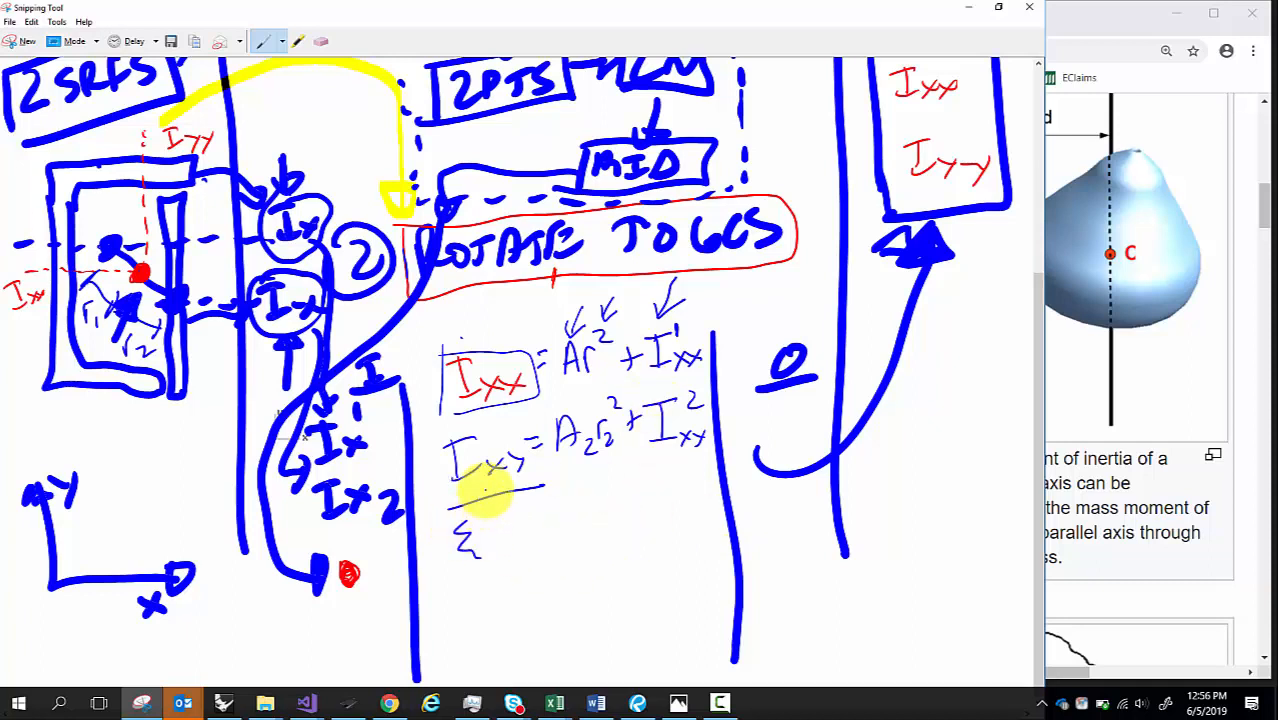
mouse_move(440, 362)
mouse_down()
mouse_move(434, 490)
mouse_move(540, 488)
mouse_move(542, 345)
mouse_move(455, 352)
mouse_up()
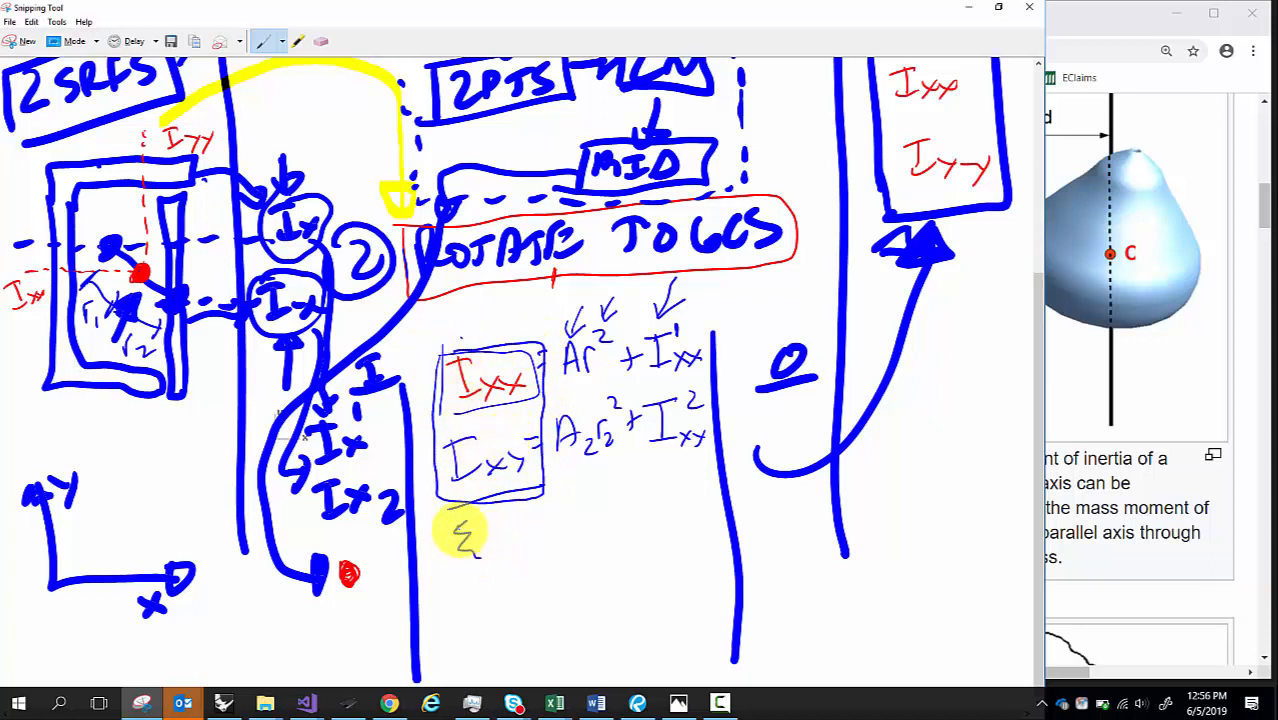
mouse_move(458, 530)
mouse_down()
mouse_move(446, 534)
mouse_move(488, 550)
mouse_up()
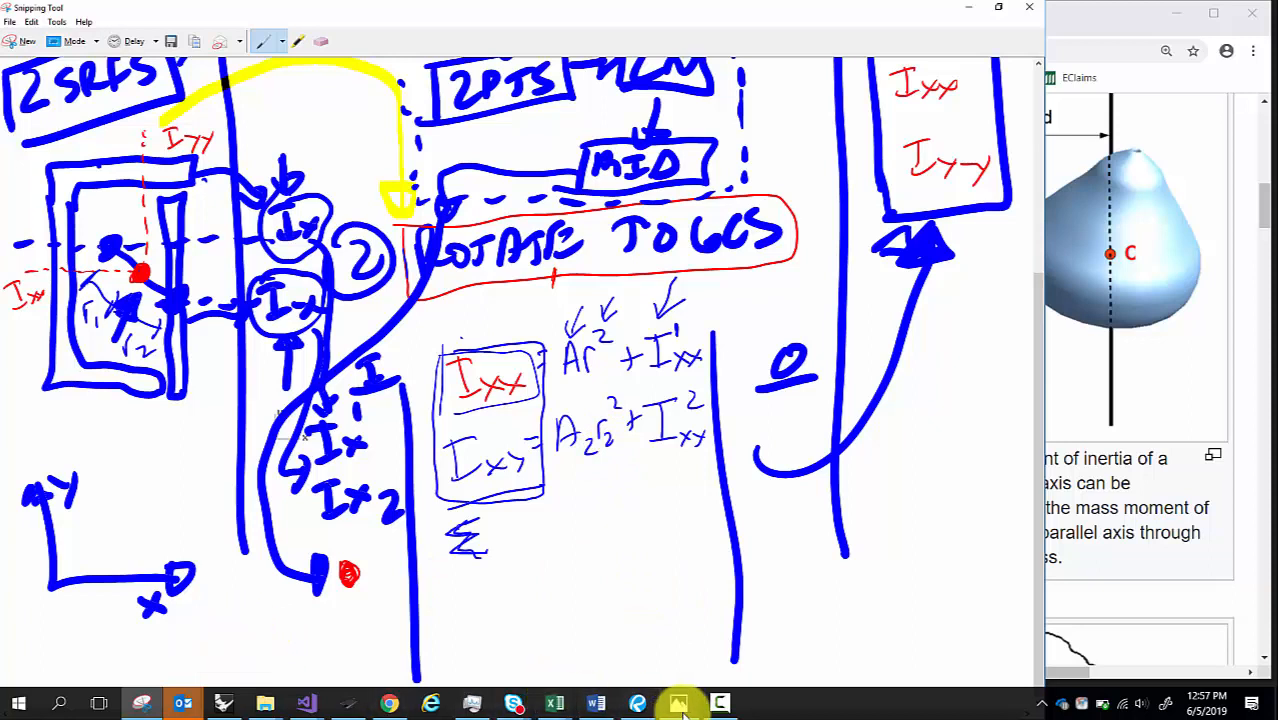
- Draw a box around the Ar² term of the first equation in the sketch
click(824, 713)
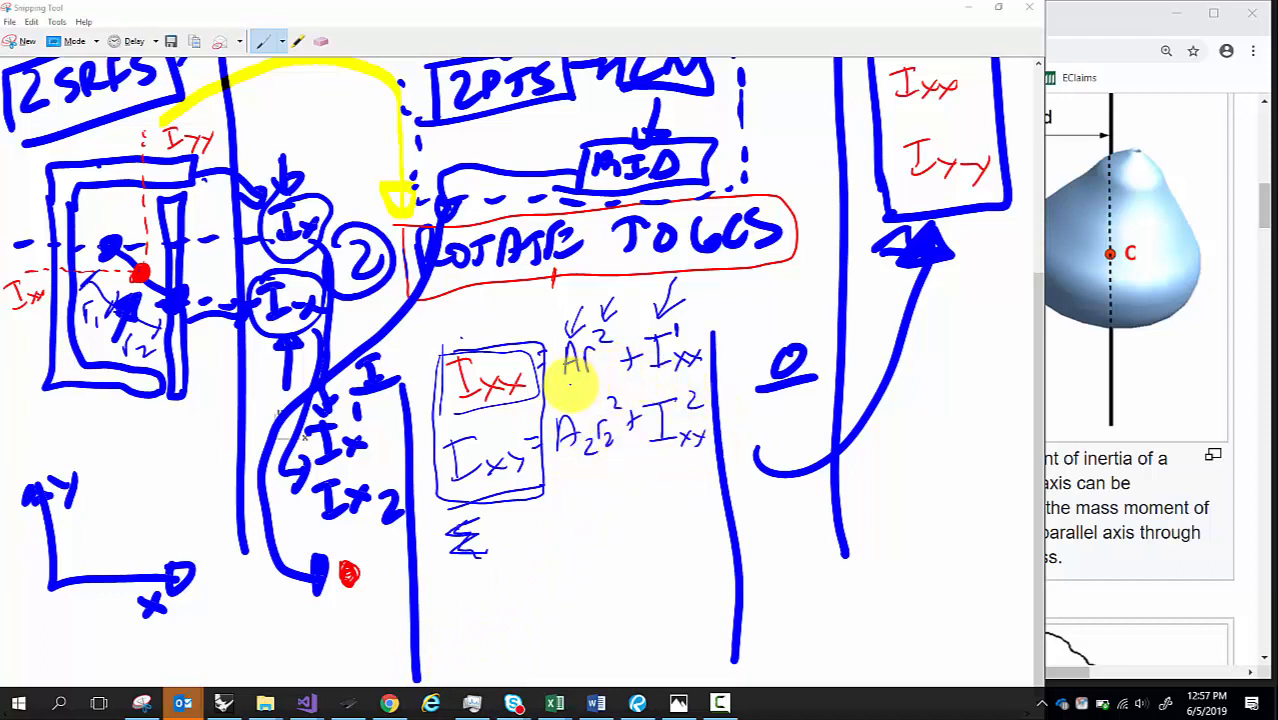
mouse_move(556, 385)
mouse_down()
mouse_move(599, 357)
mouse_move(616, 308)
mouse_move(556, 328)
mouse_move(550, 384)
mouse_up()
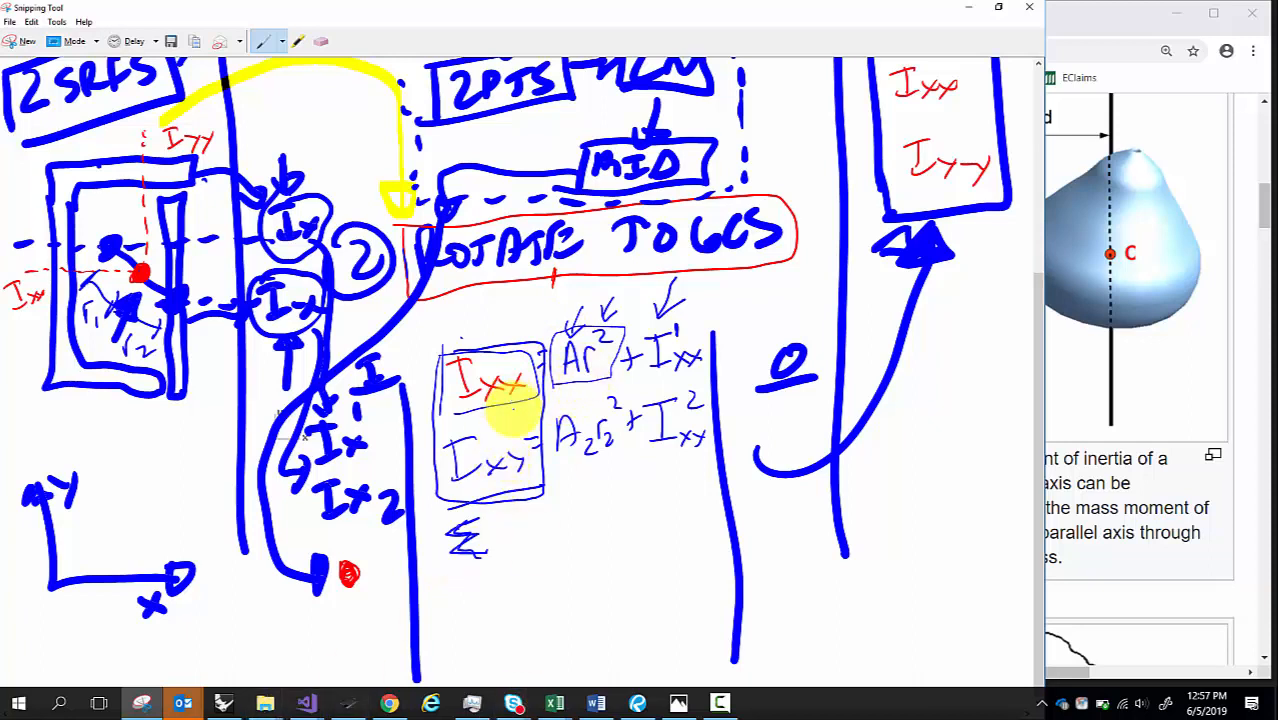
- Switch to Grasshopper and add a Data parameter in the empty canvas area below the Step 2 group
click(222, 704)
drag(858, 108, 1277, 190)
click(422, 300)
right_drag(955, 484, 862, 377)
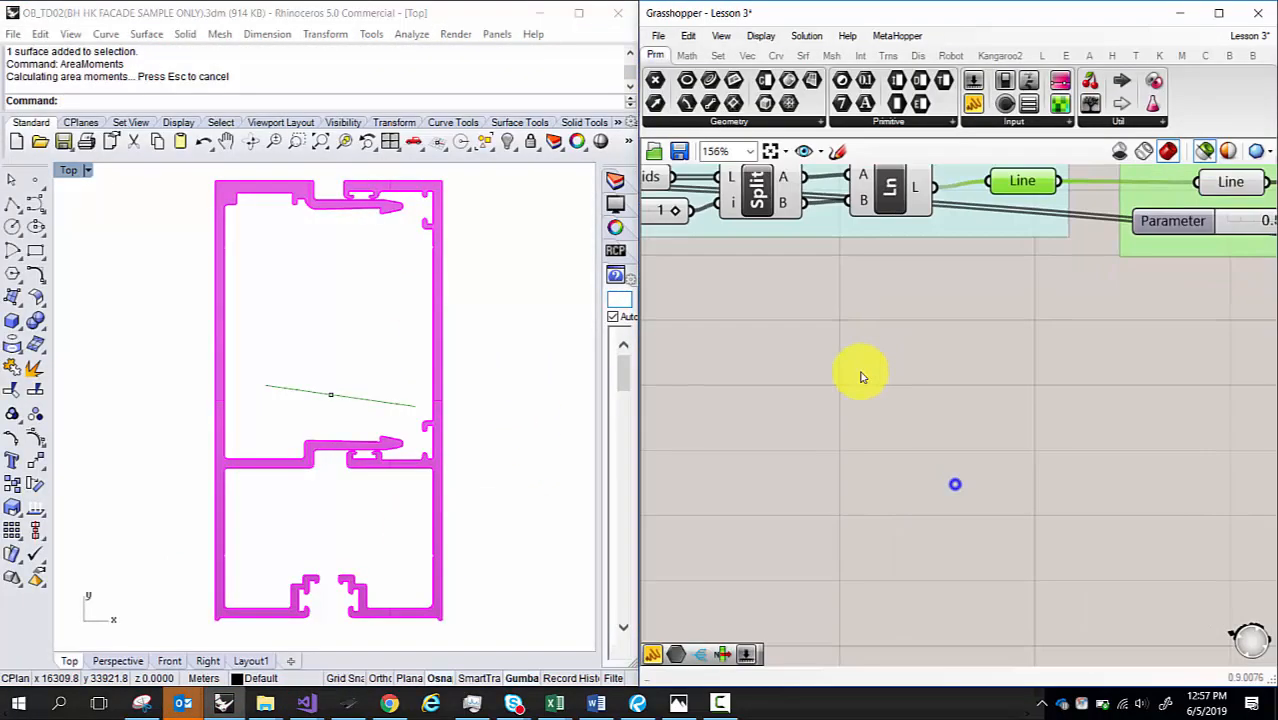
scroll(868, 422, down, 3)
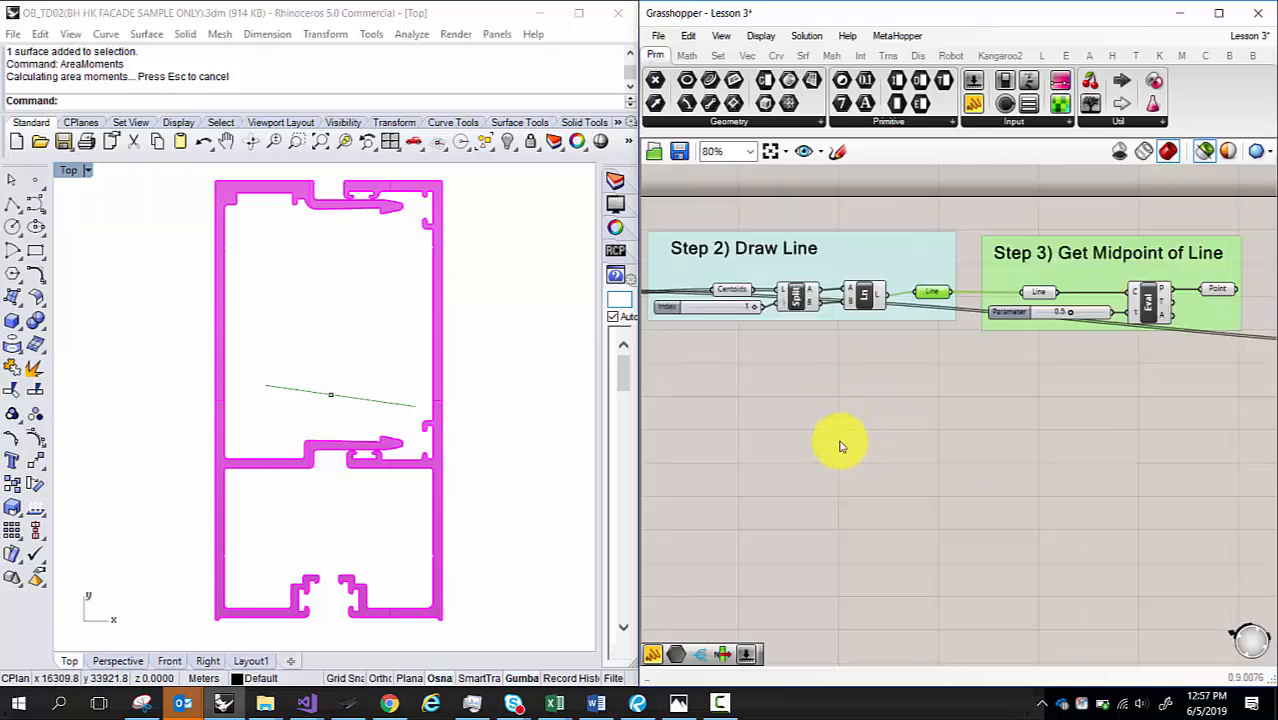
double_click(840, 447)
text(data)
key(Return)
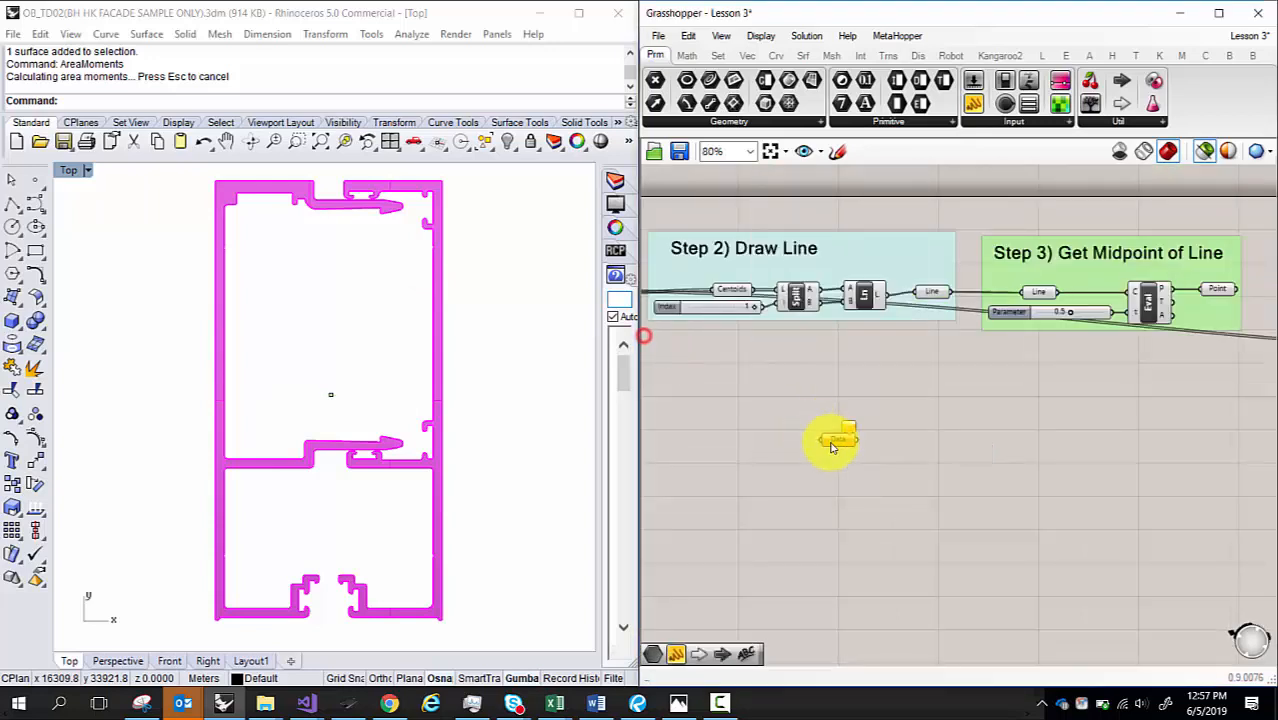
- Duplicate the Data parameter twice and arrange the three parameters in an aligned, evenly spaced vertical stack
scroll(831, 447, up, 3)
key(ctrl+v)
key(ctrl+v)
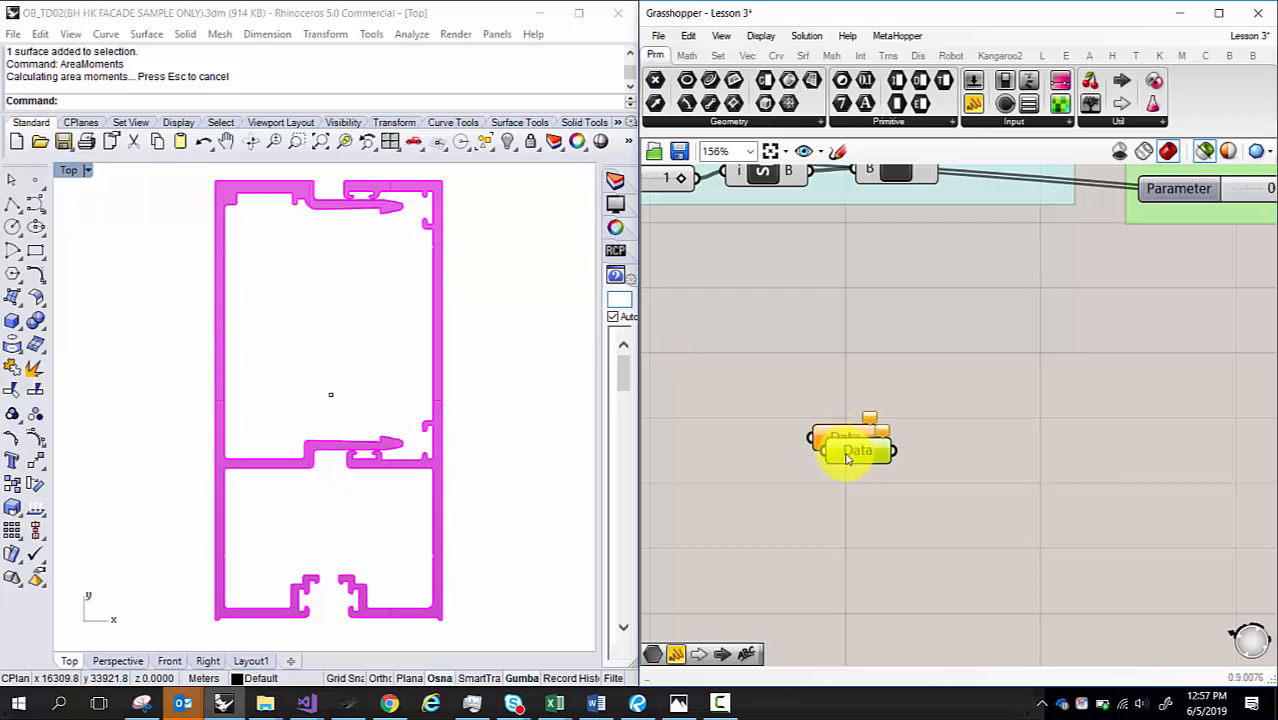
drag(866, 467, 844, 528)
drag(865, 557, 828, 386)
click(850, 411)
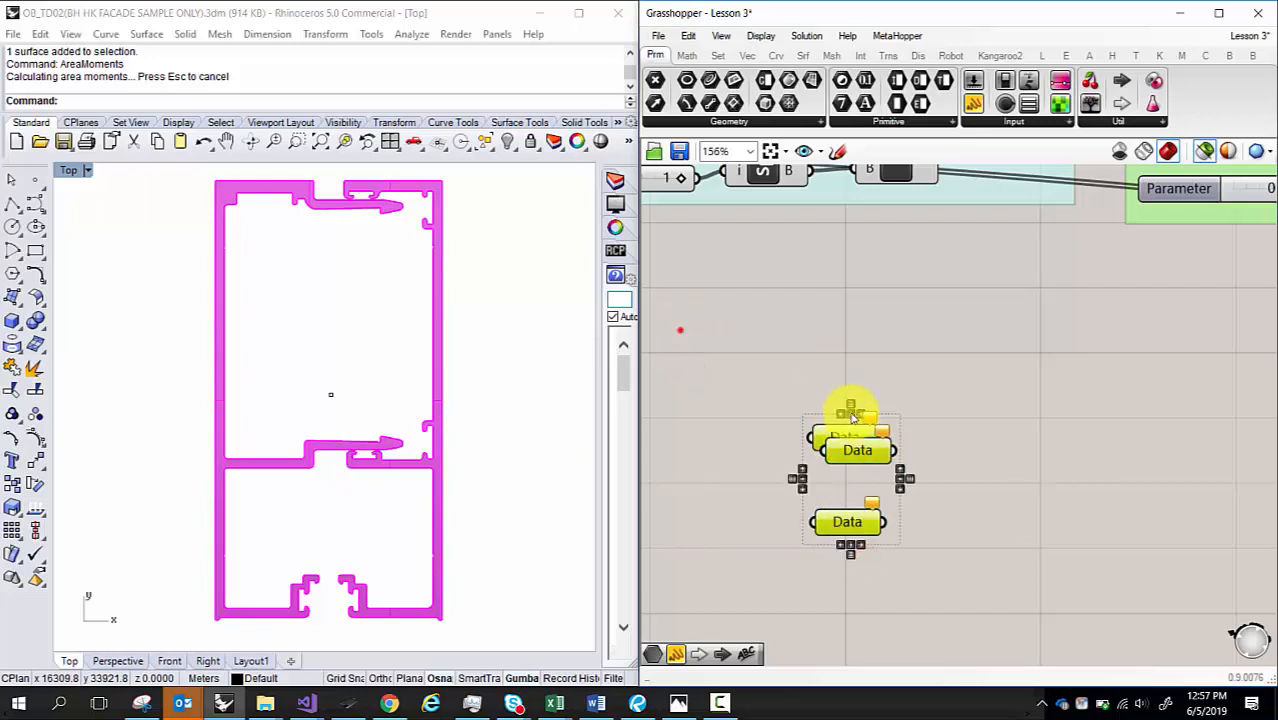
click(850, 403)
click(757, 431)
- Rename the three stacked Data parameters r, ixx and A from the uppermost to the lowest
scroll(857, 438, up, 2)
right_click(857, 437)
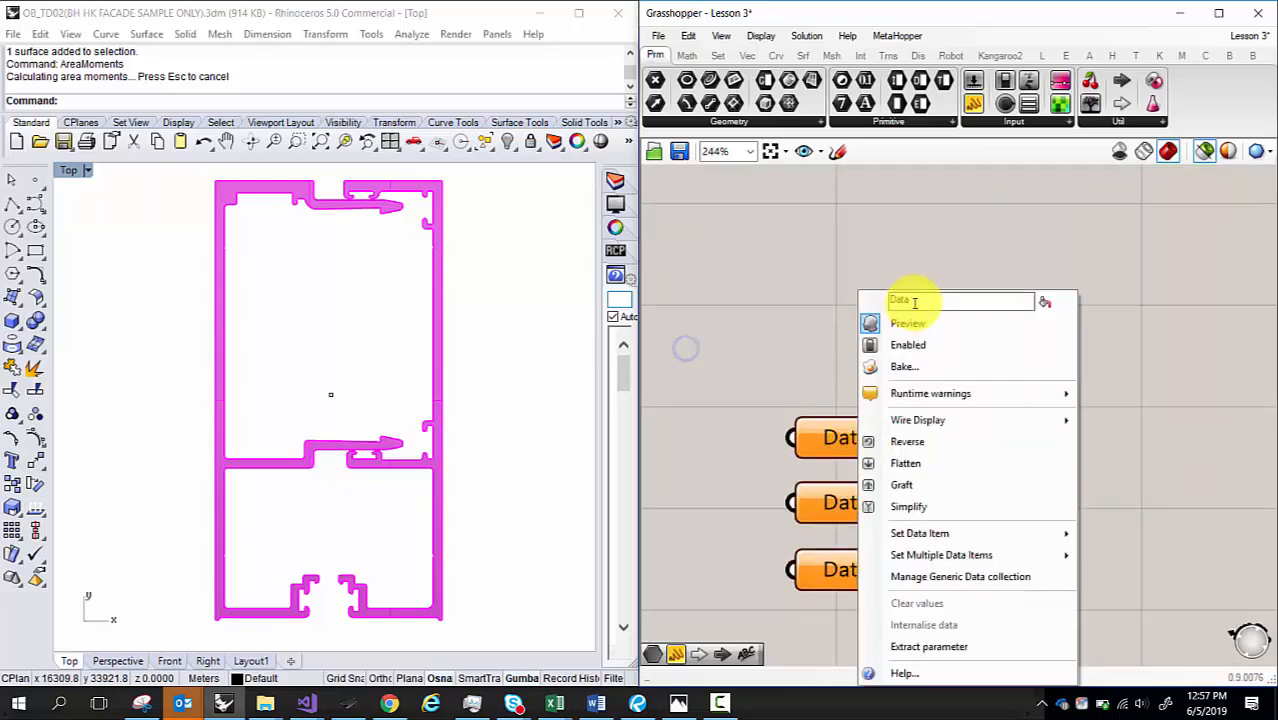
text(r)
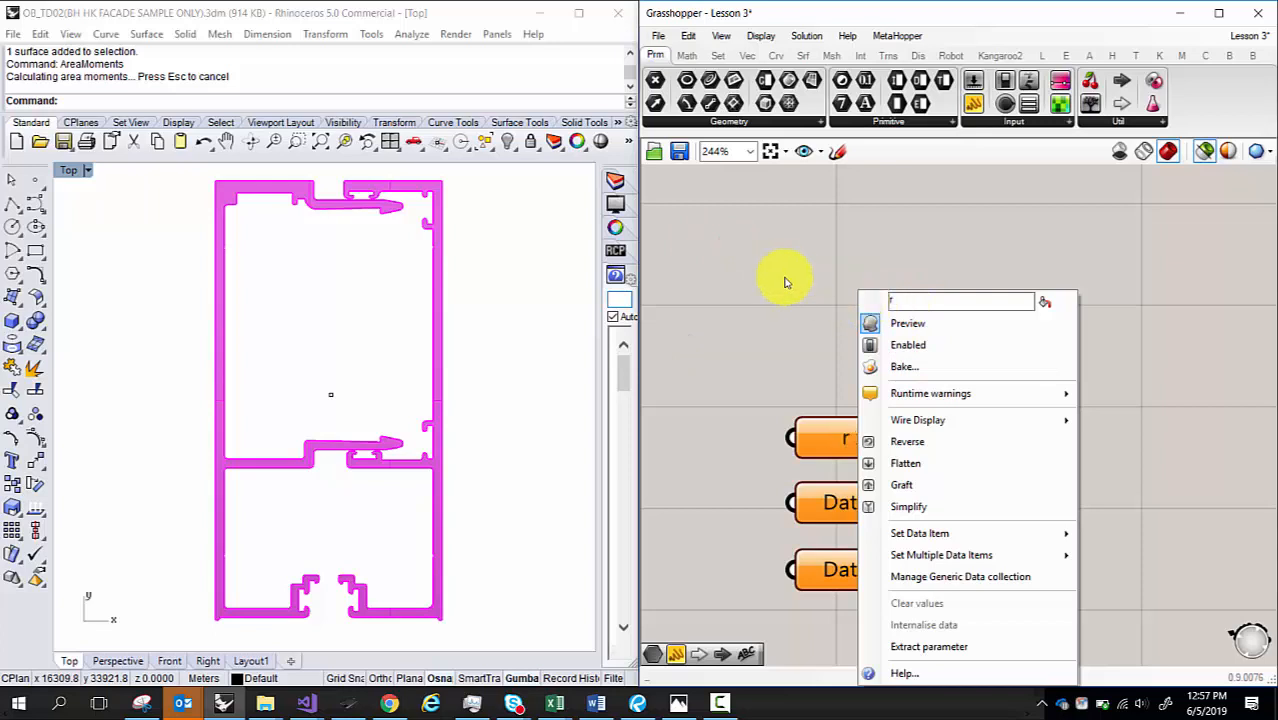
click(785, 279)
right_click(845, 495)
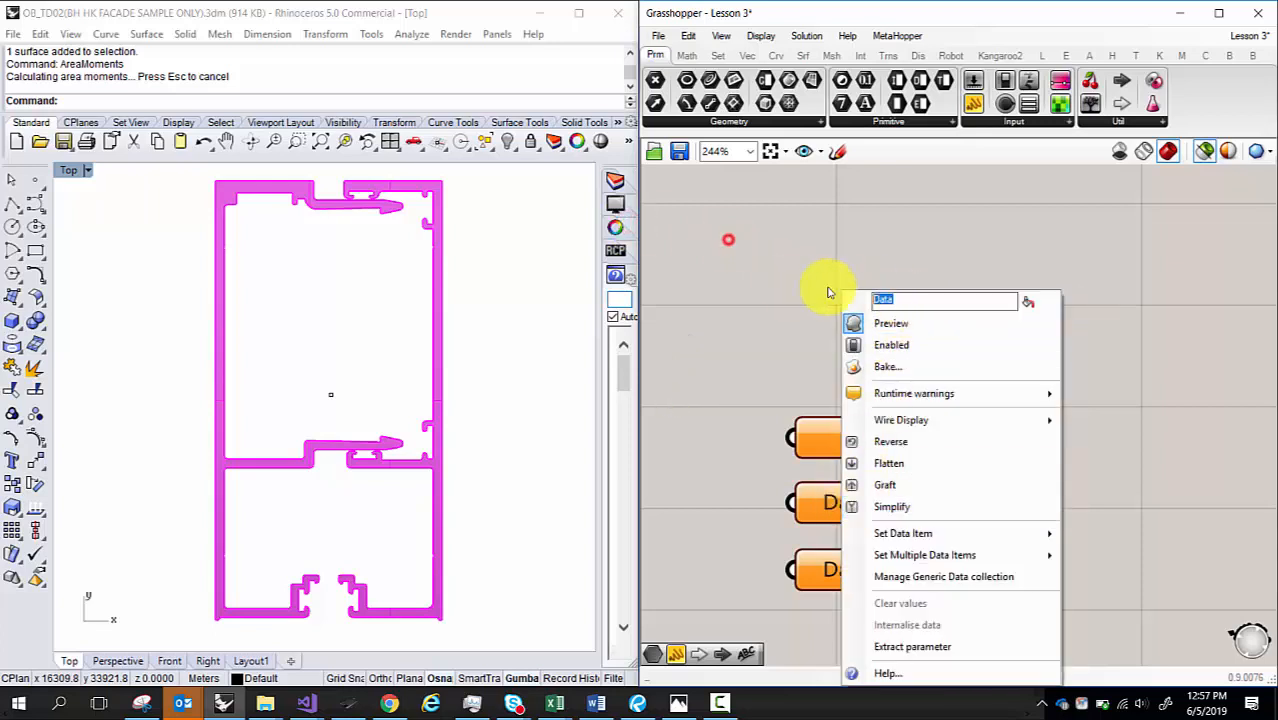
text(l)
text(xx)
click(805, 287)
right_click(855, 570)
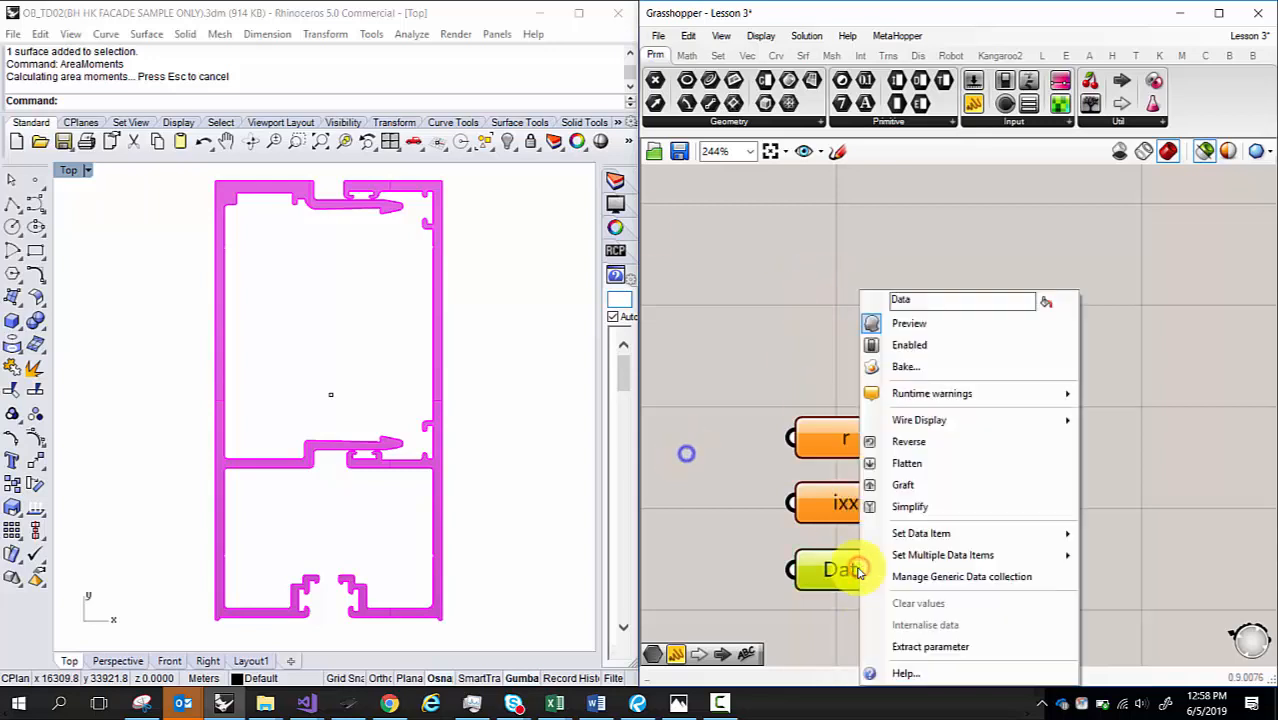
text(A)
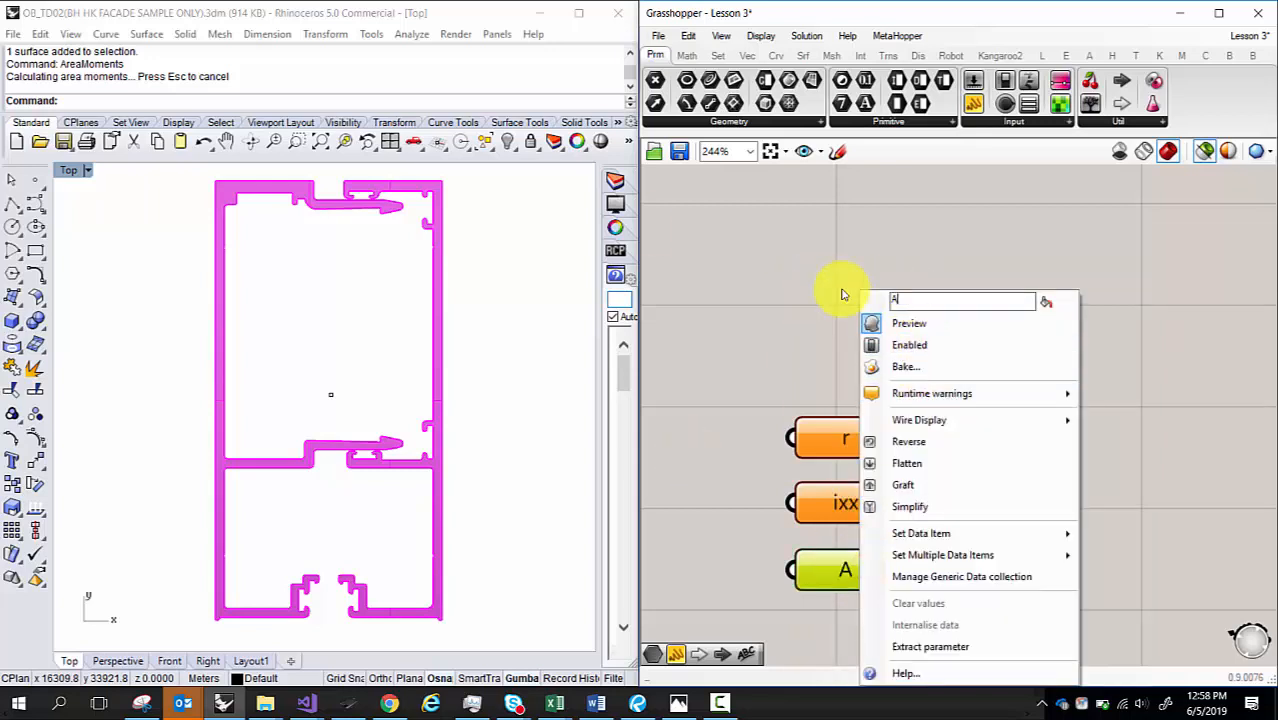
click(744, 297)
- Copy the r, ixx and A parameters and place the copies well to the right of the originals
scroll(752, 338, down, 1)
right_drag(854, 364, 777, 297)
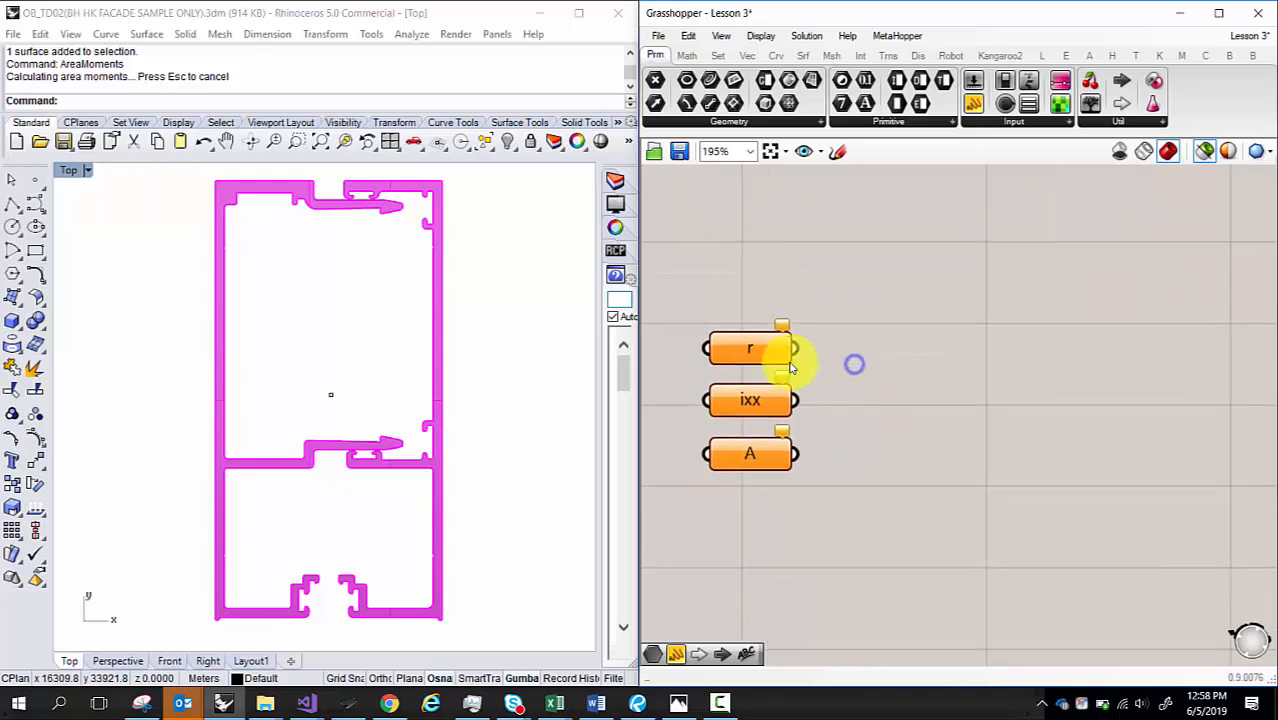
drag(822, 511, 700, 285)
key(ctrl+c)
key(ctrl+v)
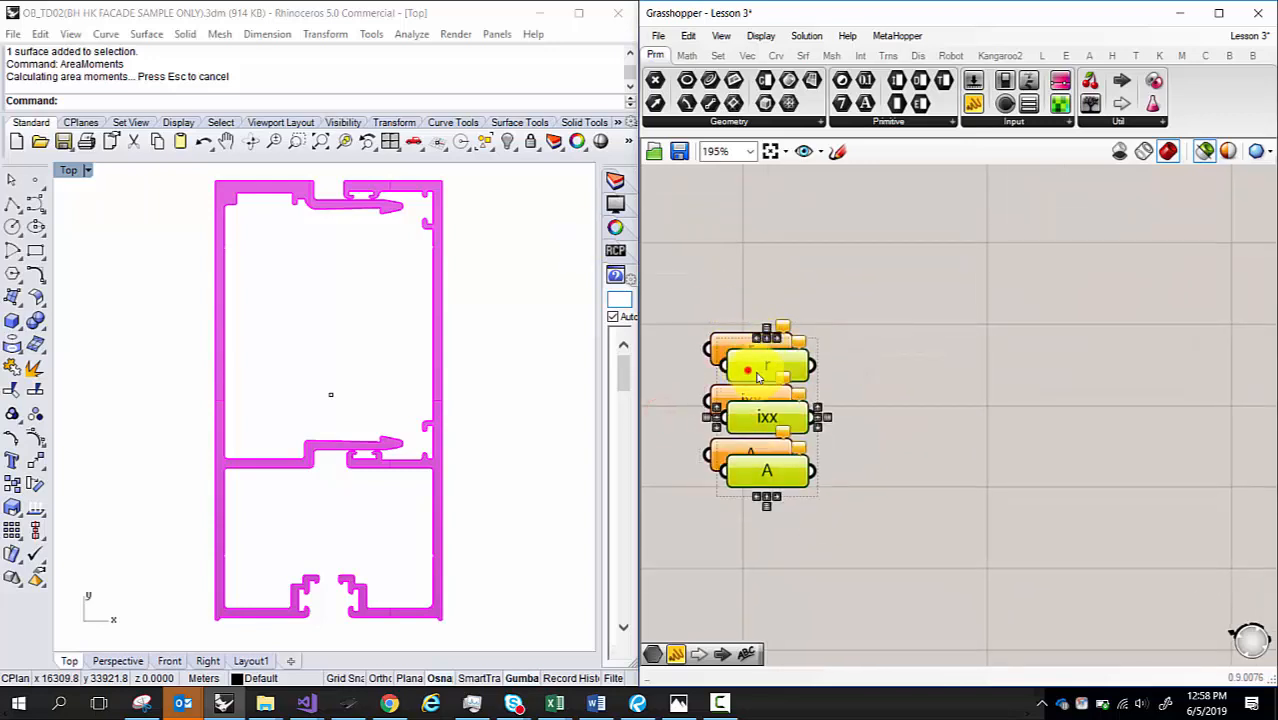
drag(757, 373, 1174, 353)
right_drag(976, 371, 873, 351)
click(914, 411)
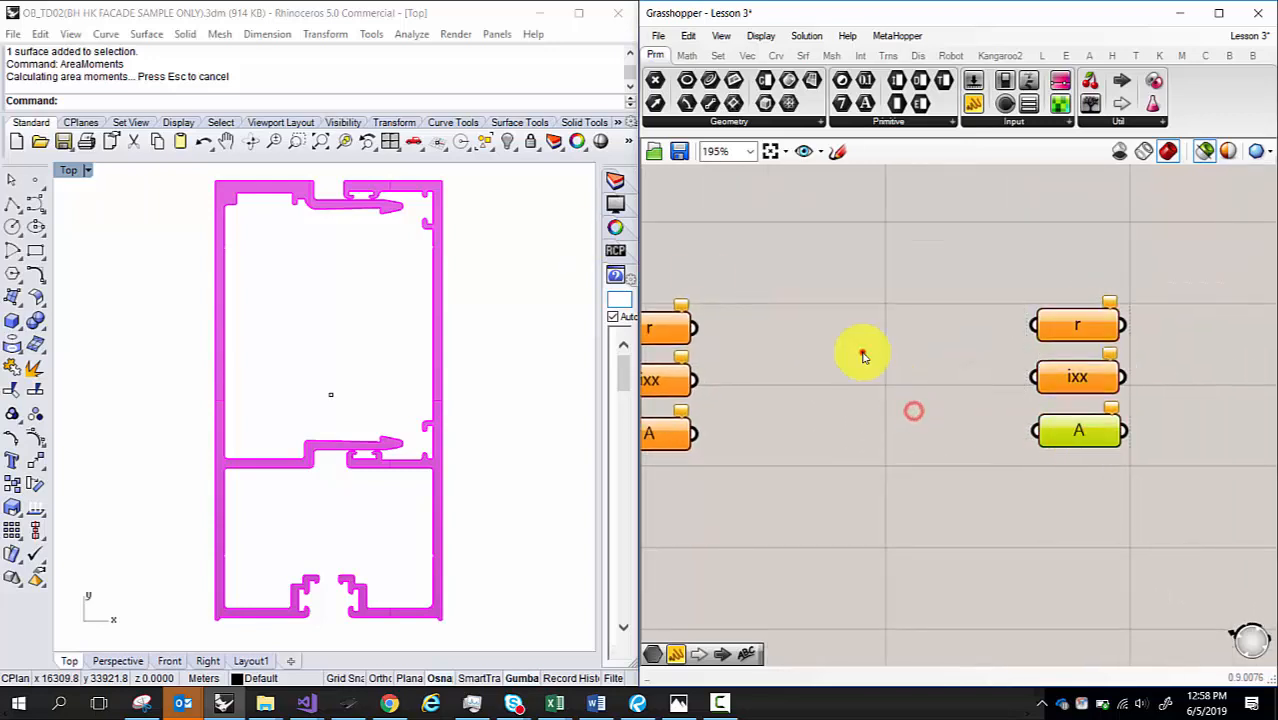
- Delete the copied A and r parameters and rename the remaining copy Ixx
click(1077, 434)
key(Delete)
click(1075, 328)
key(Delete)
click(854, 263)
click(1076, 380)
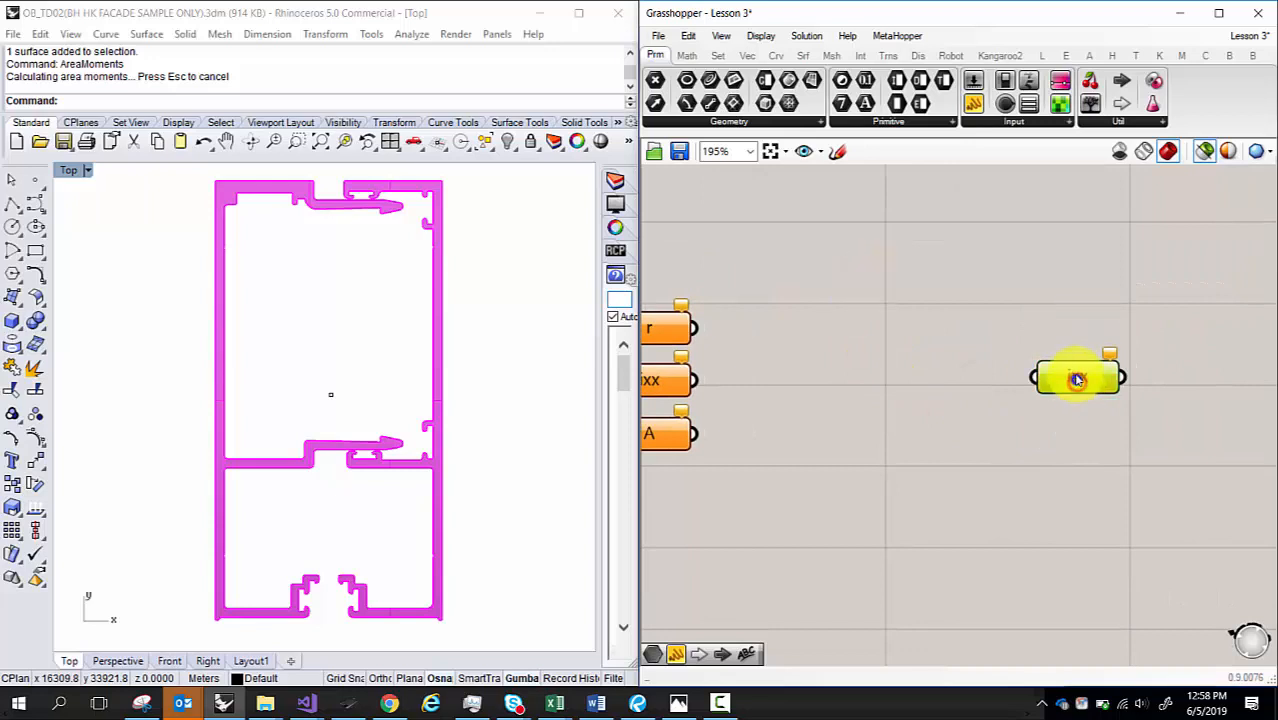
right_click(1076, 380)
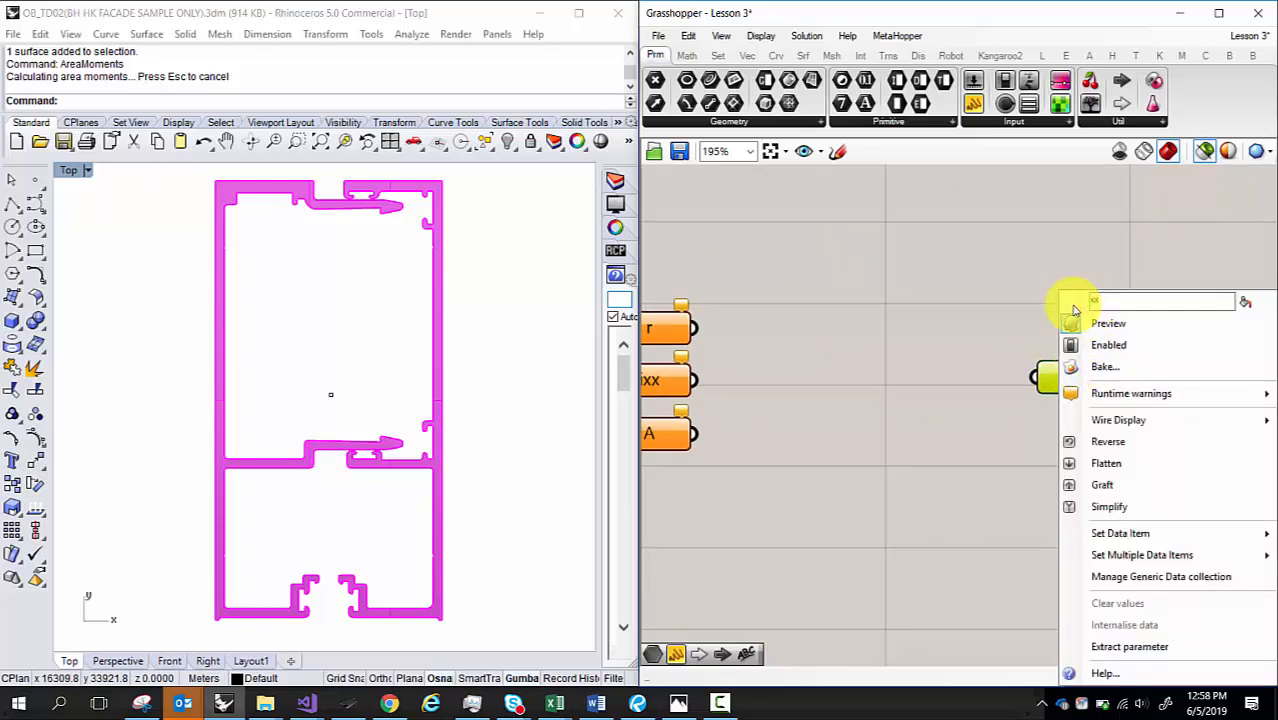
text(Ixx)
key(Return)
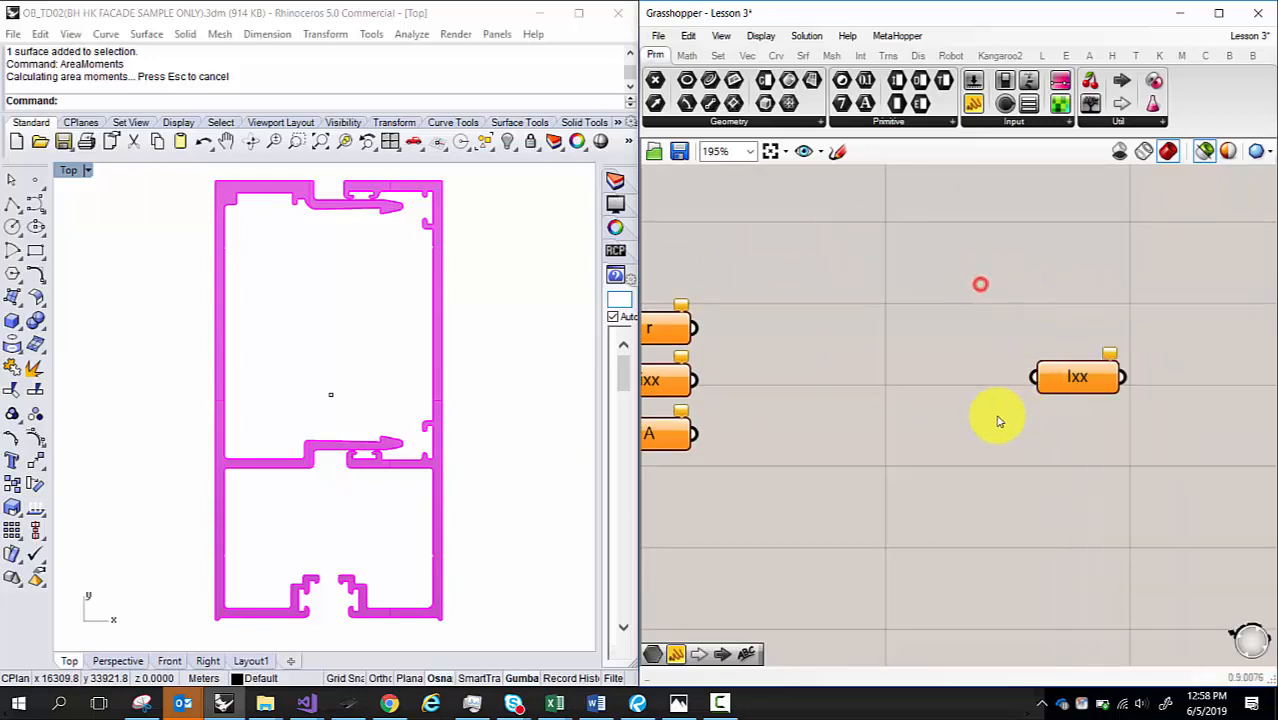
right_drag(917, 412, 976, 399)
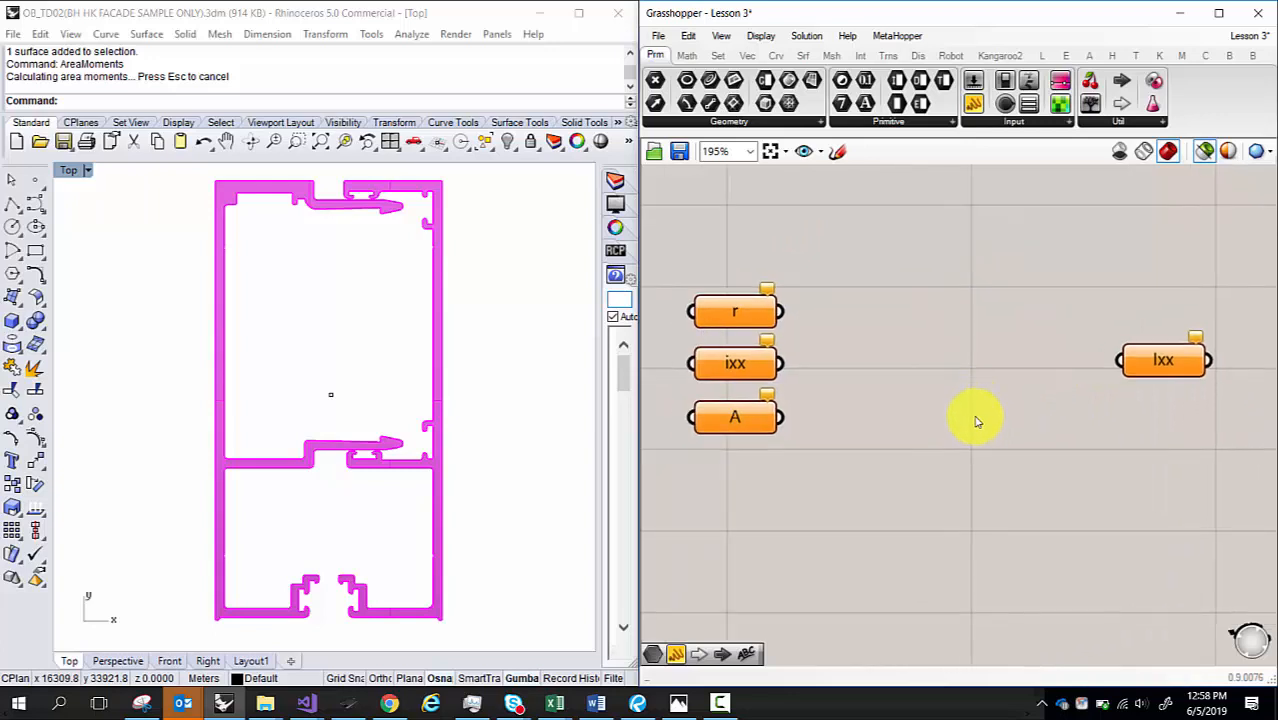
double_click(895, 244)
text(data)
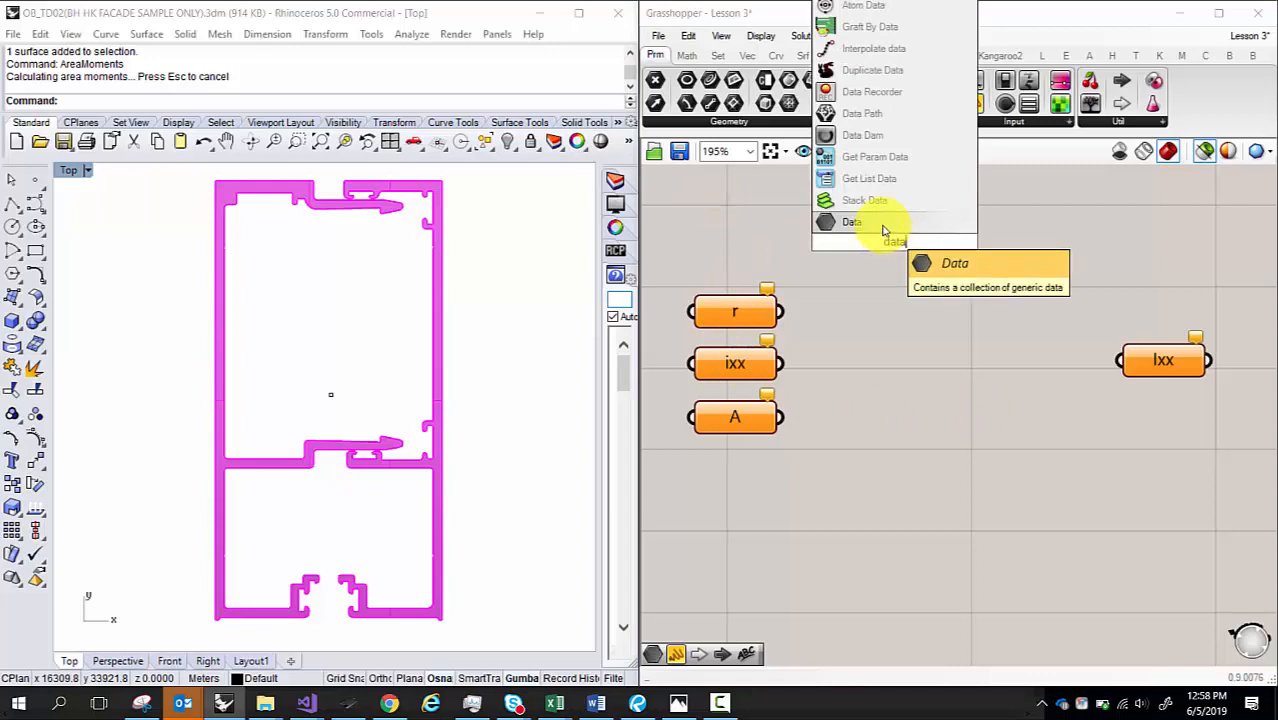
click(884, 228)
right_click(866, 238)
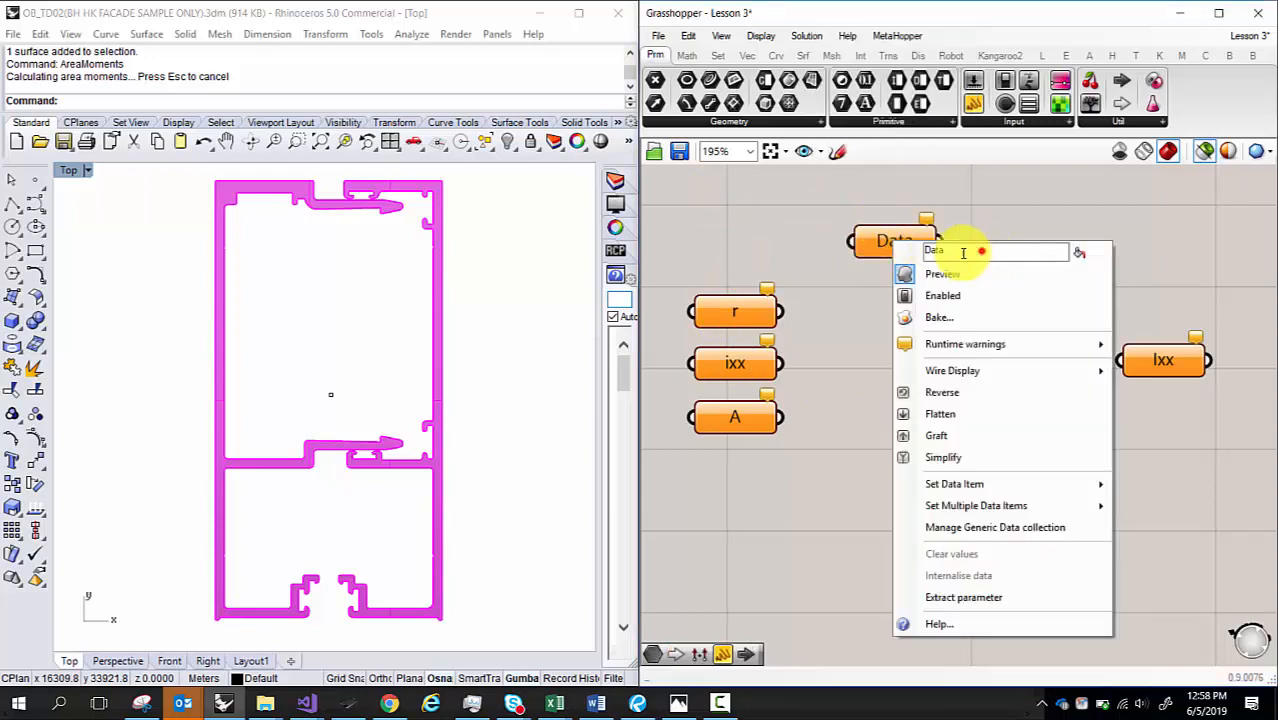
click(812, 198)
click(880, 249)
key(Delete)
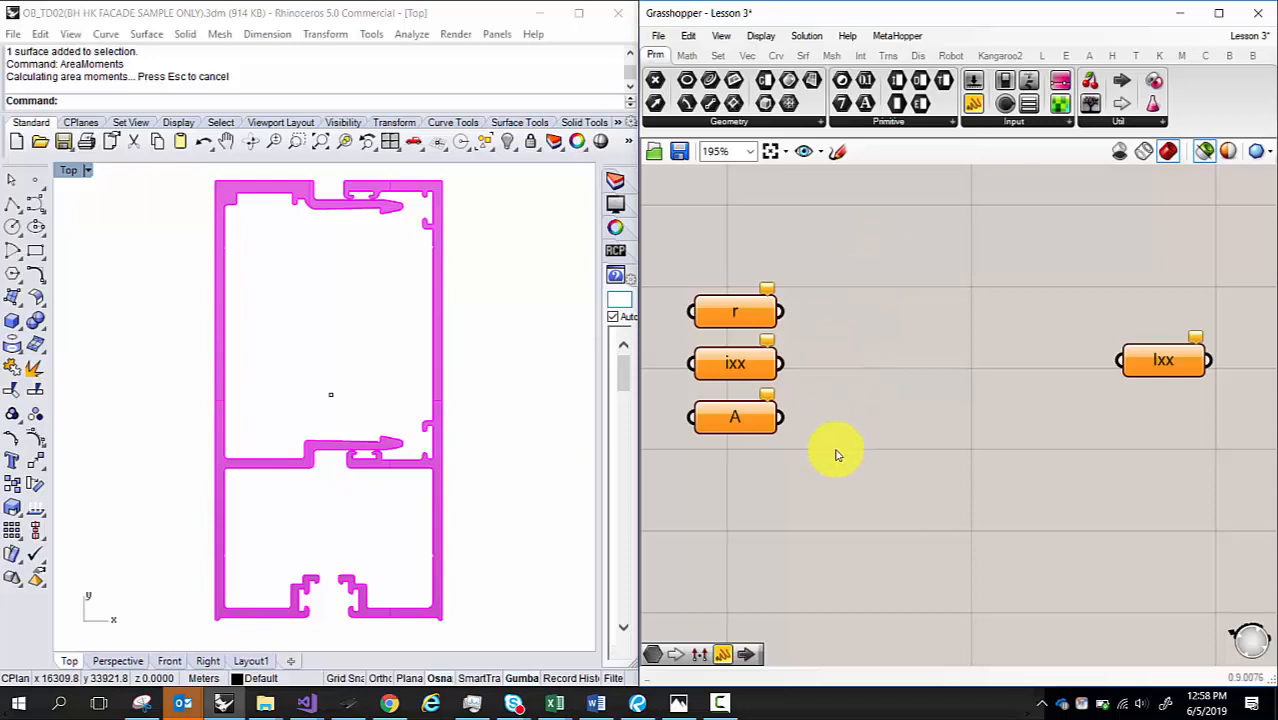
scroll(891, 431, down, 4)
right_drag(873, 426, 951, 397)
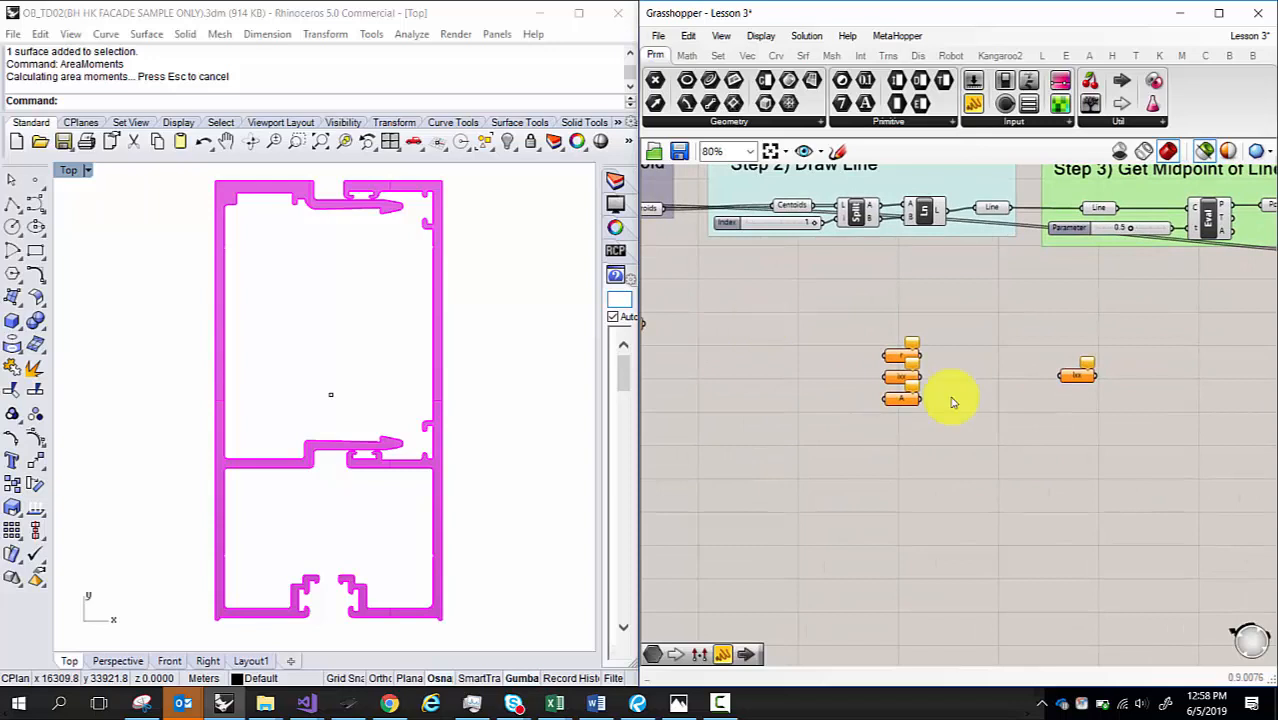
scroll(945, 398, up, 3)
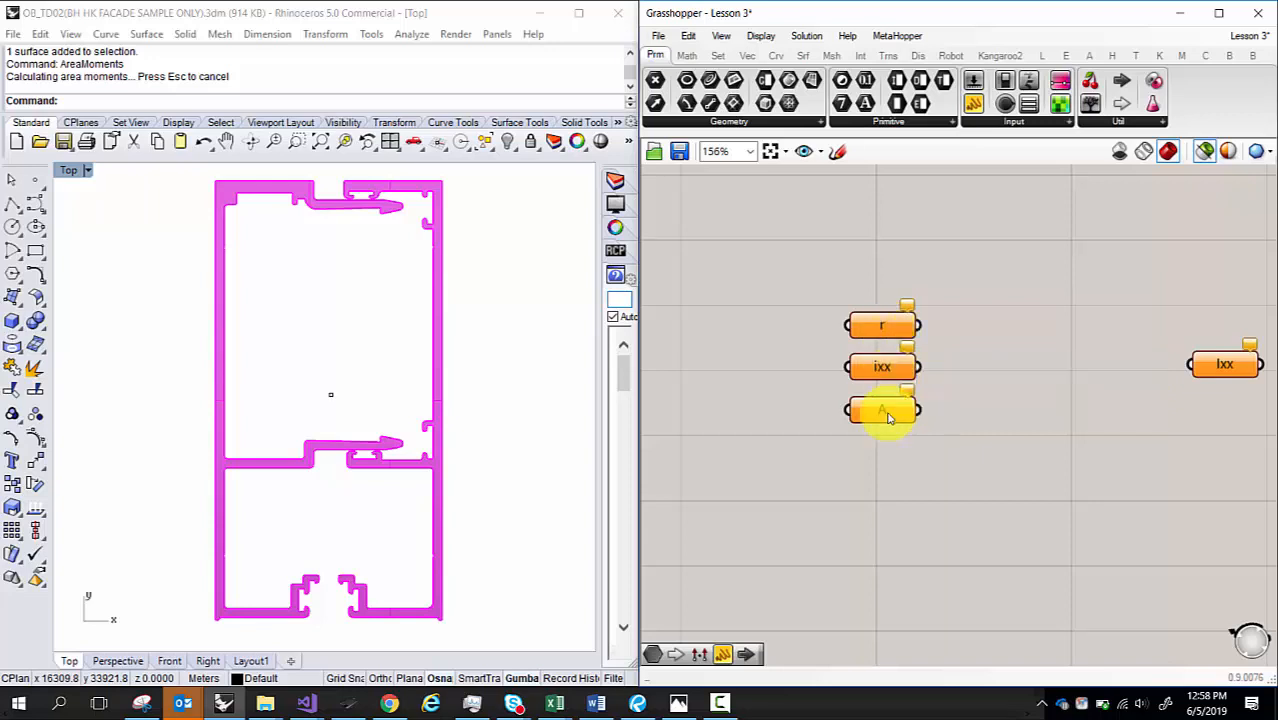
right_drag(936, 420, 900, 419)
scroll(983, 437, up, 1)
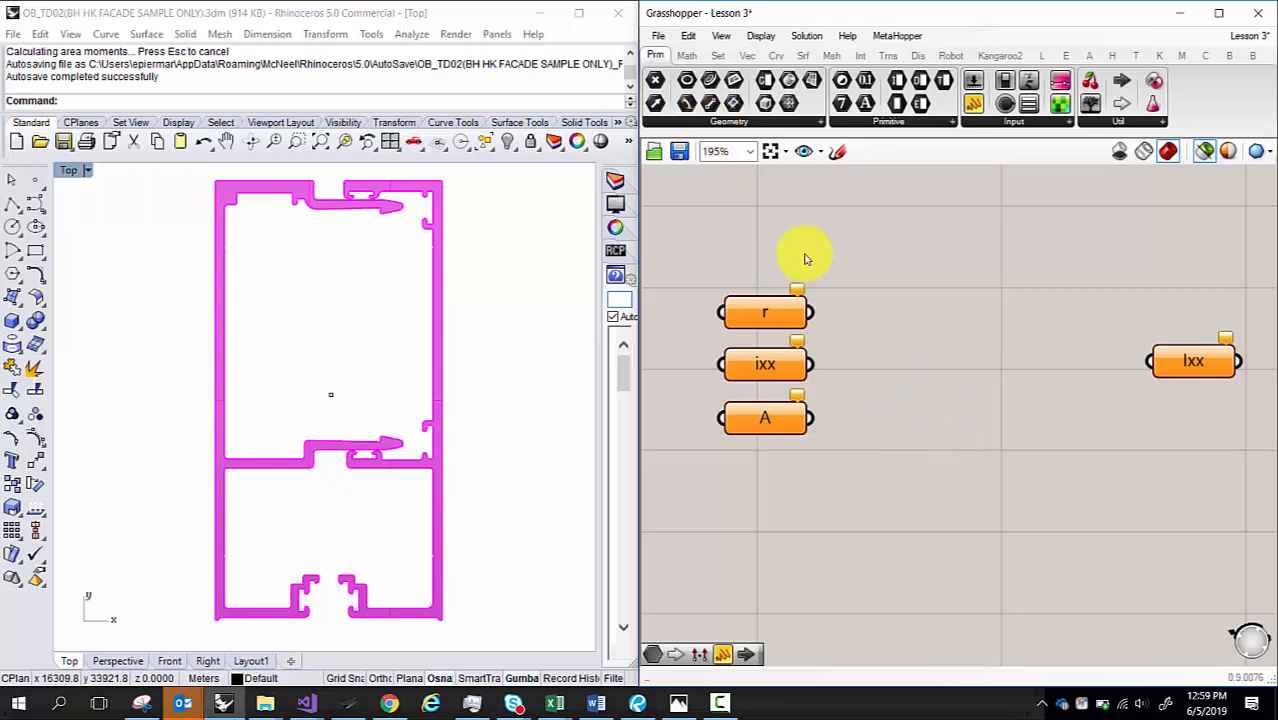
click(672, 121)
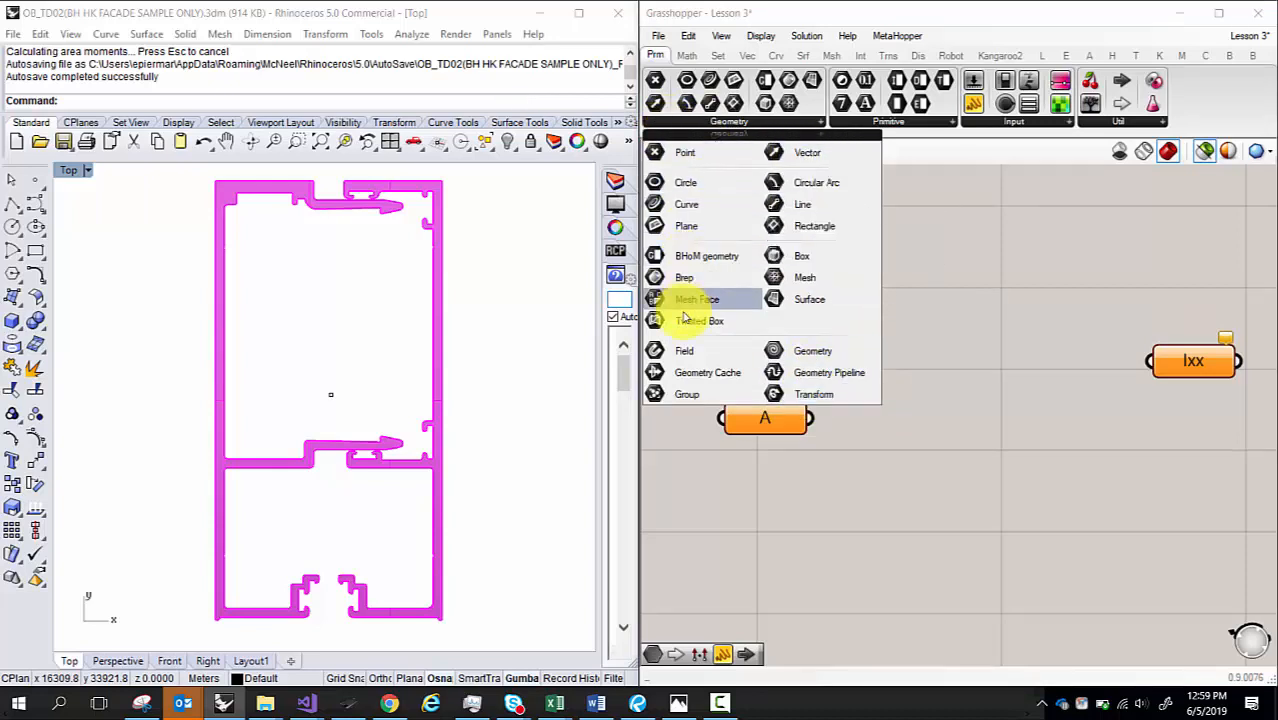
double_click(962, 252)
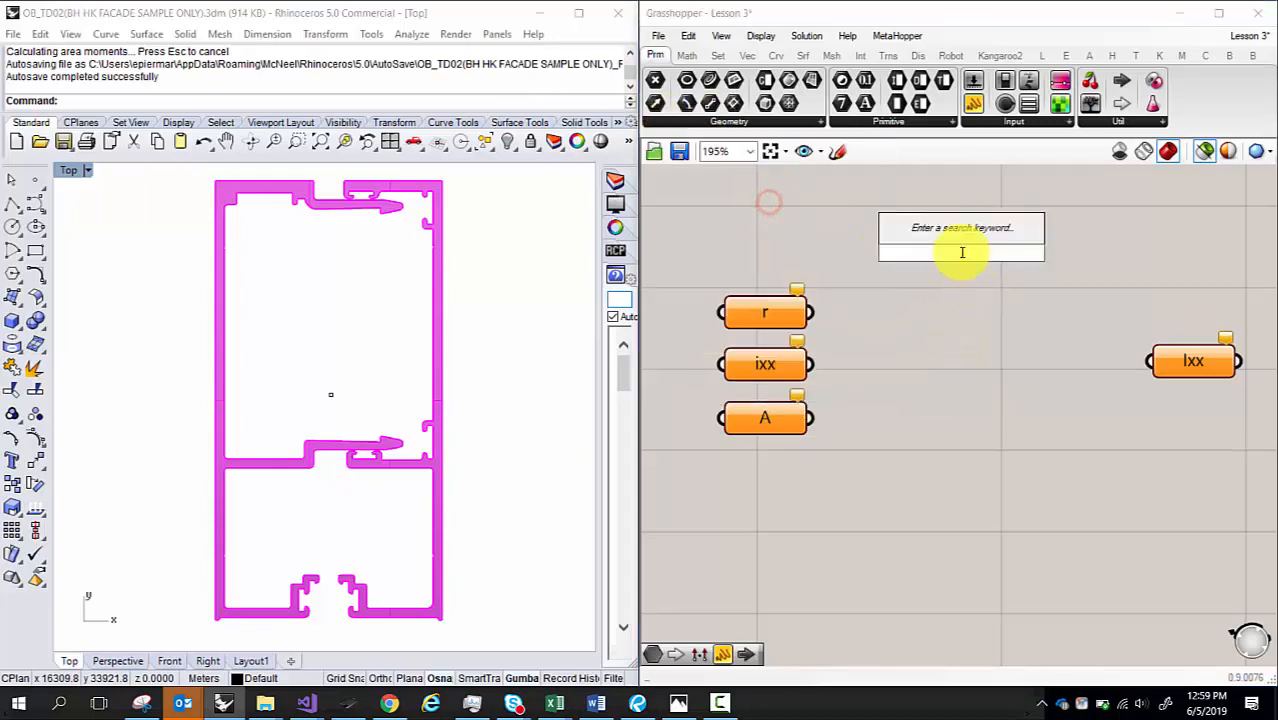
text(data)
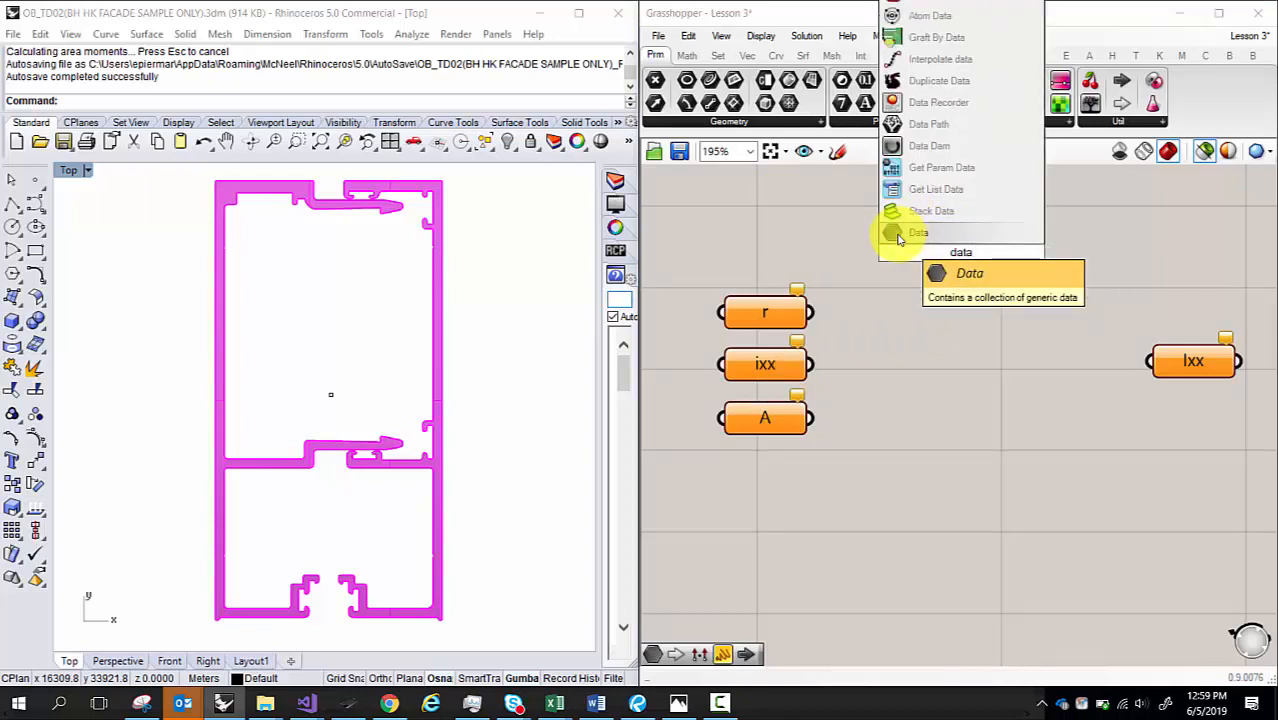
click(896, 362)
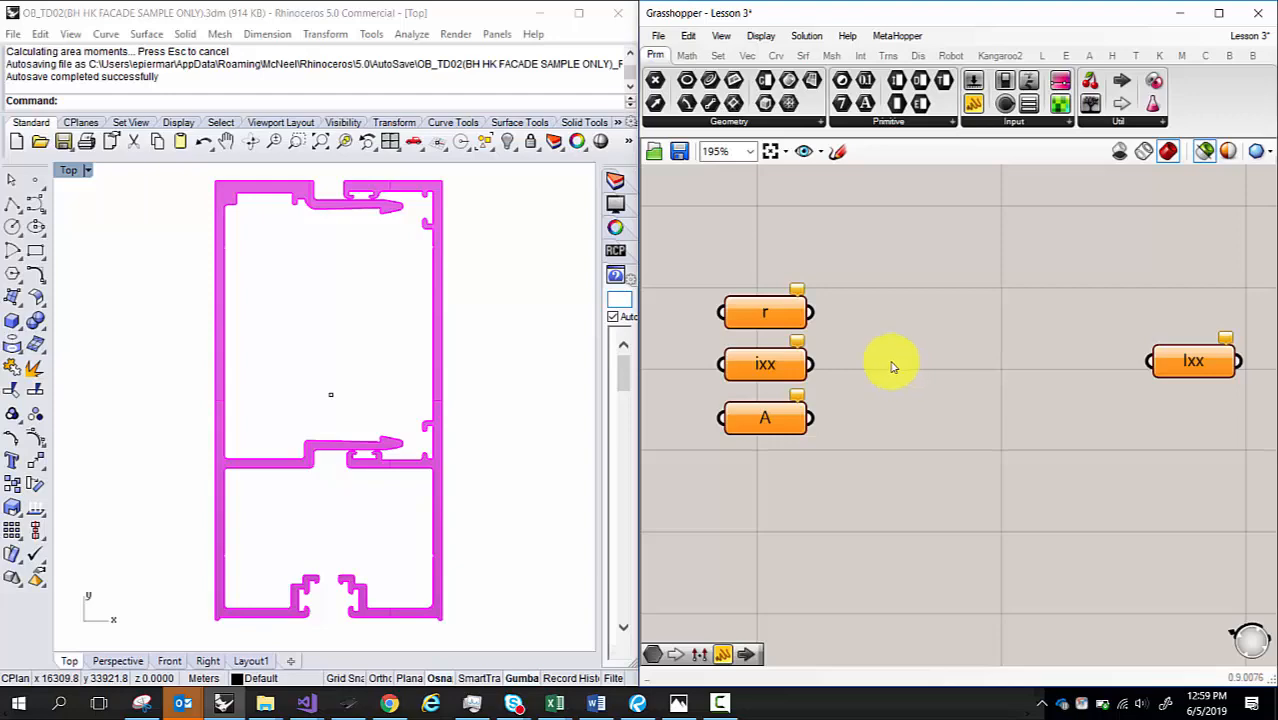
- Compare the r, ixx, A and Ixx parameters with the parallel axis equations in the Snipping Tool sketch
scroll(856, 333, down, 1)
drag(731, 266, 1184, 456)
click(158, 704)
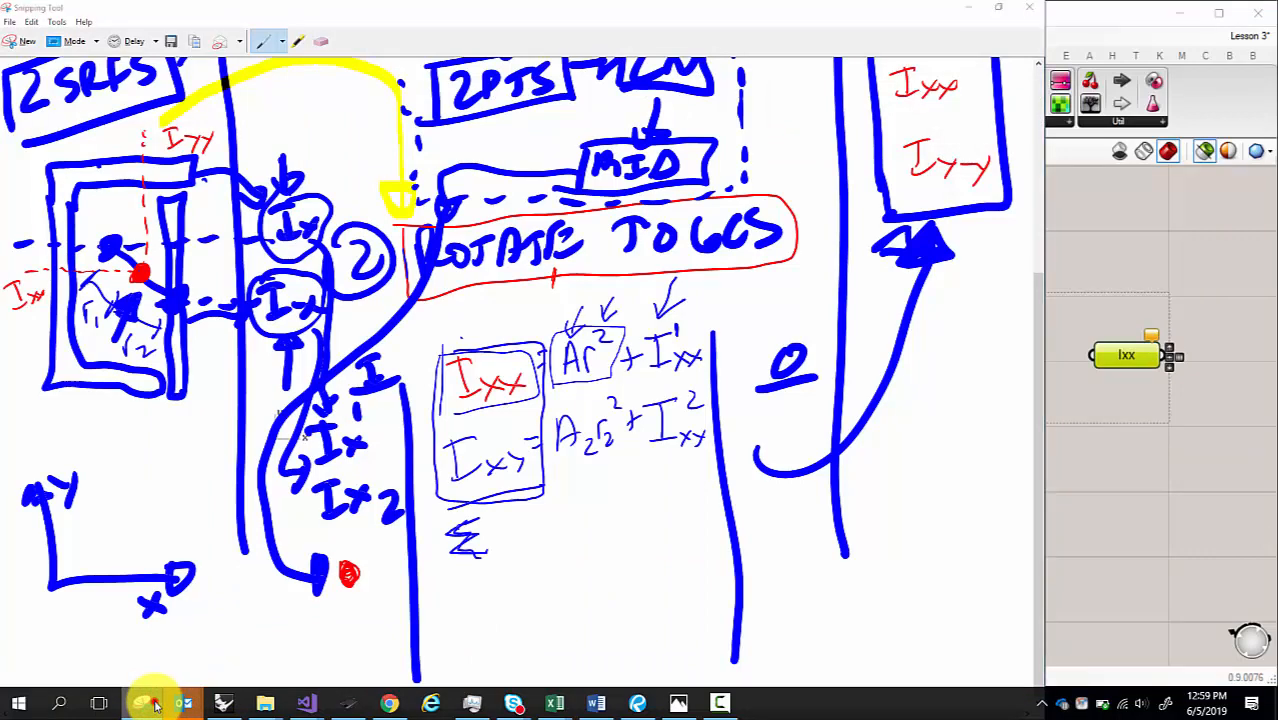
click(155, 705)
right_drag(918, 375, 939, 394)
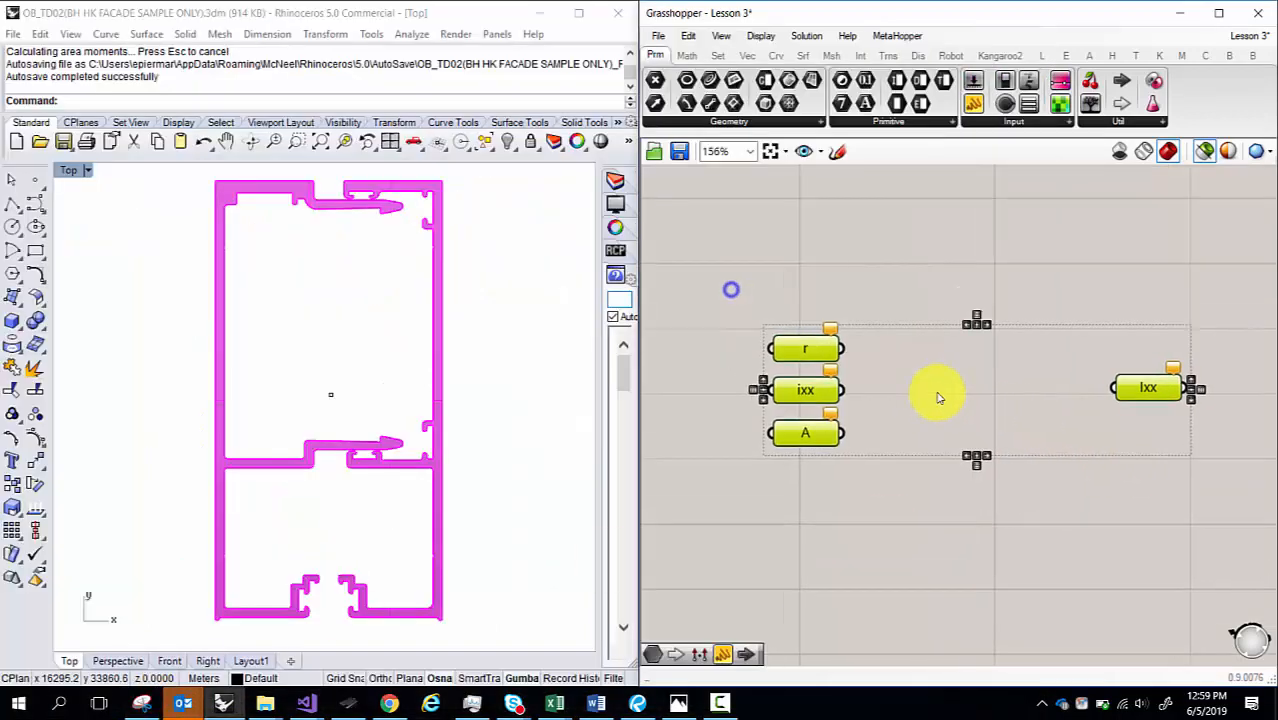
click(742, 314)
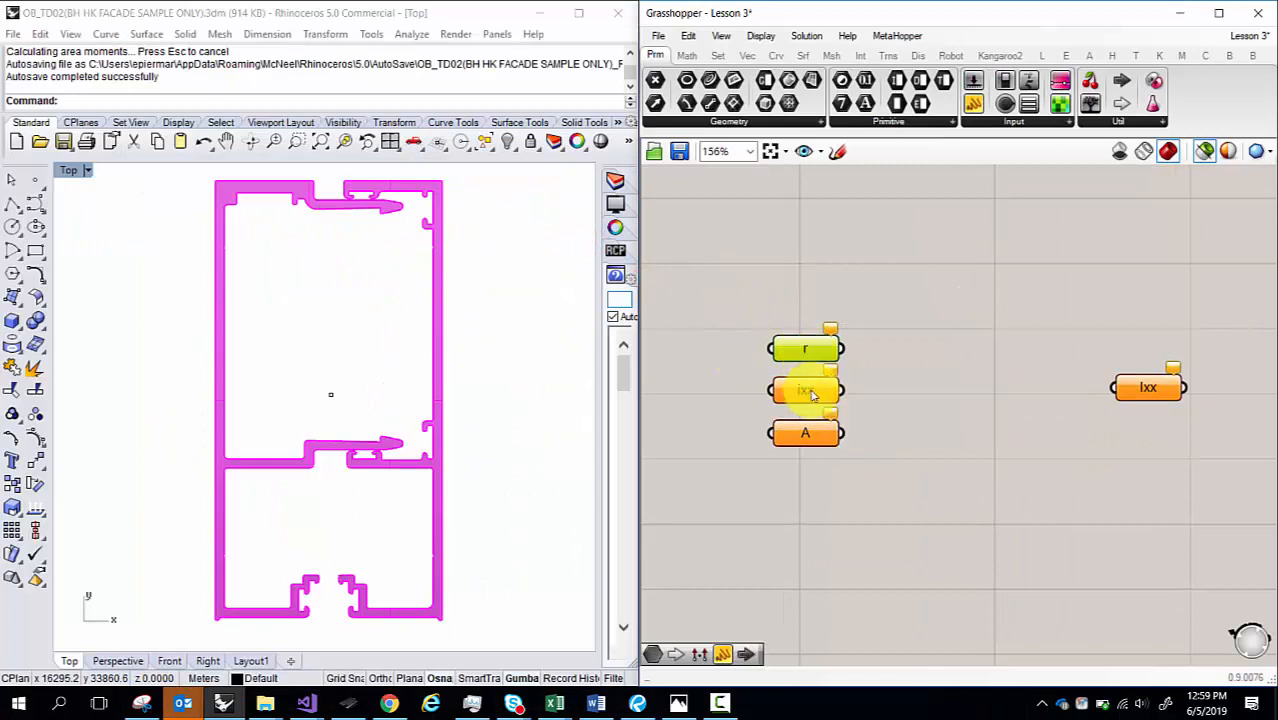
- Go to the AMoments component and inspect the values of its Inertia (I) output
scroll(813, 391, down, 1)
scroll(813, 391, down, 6)
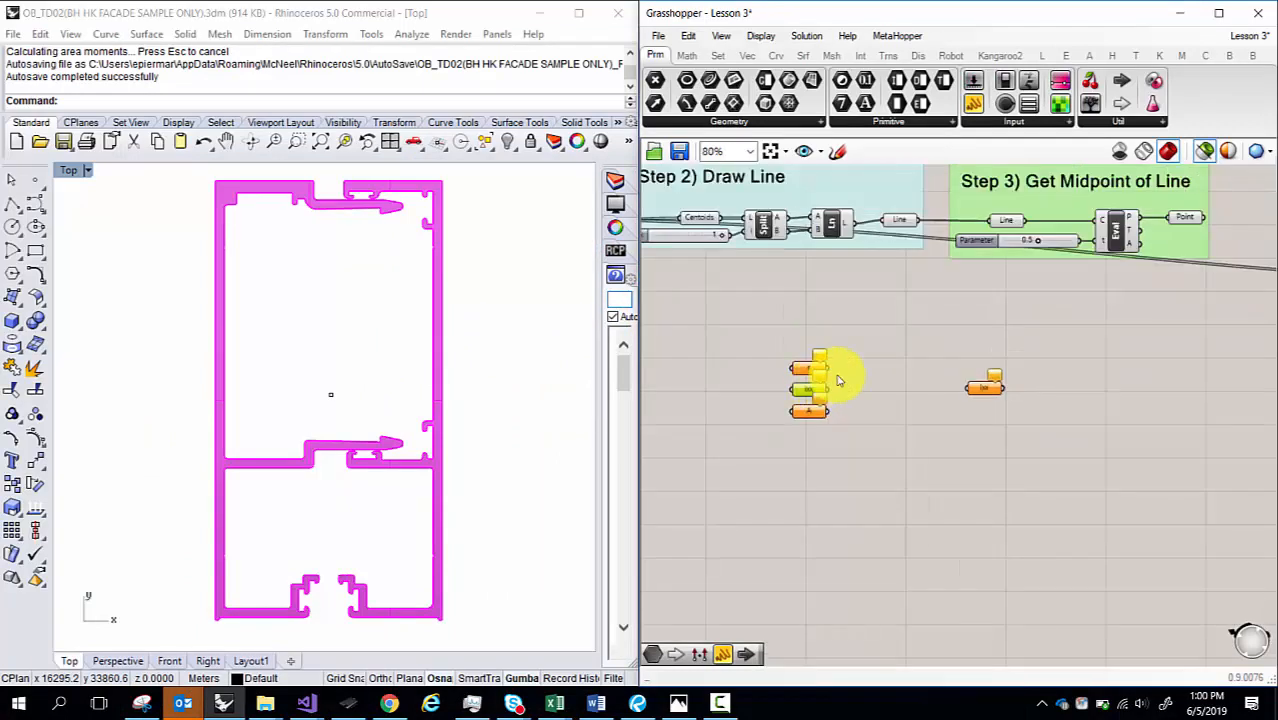
drag(1222, 308, 745, 325)
scroll(726, 338, up, 7)
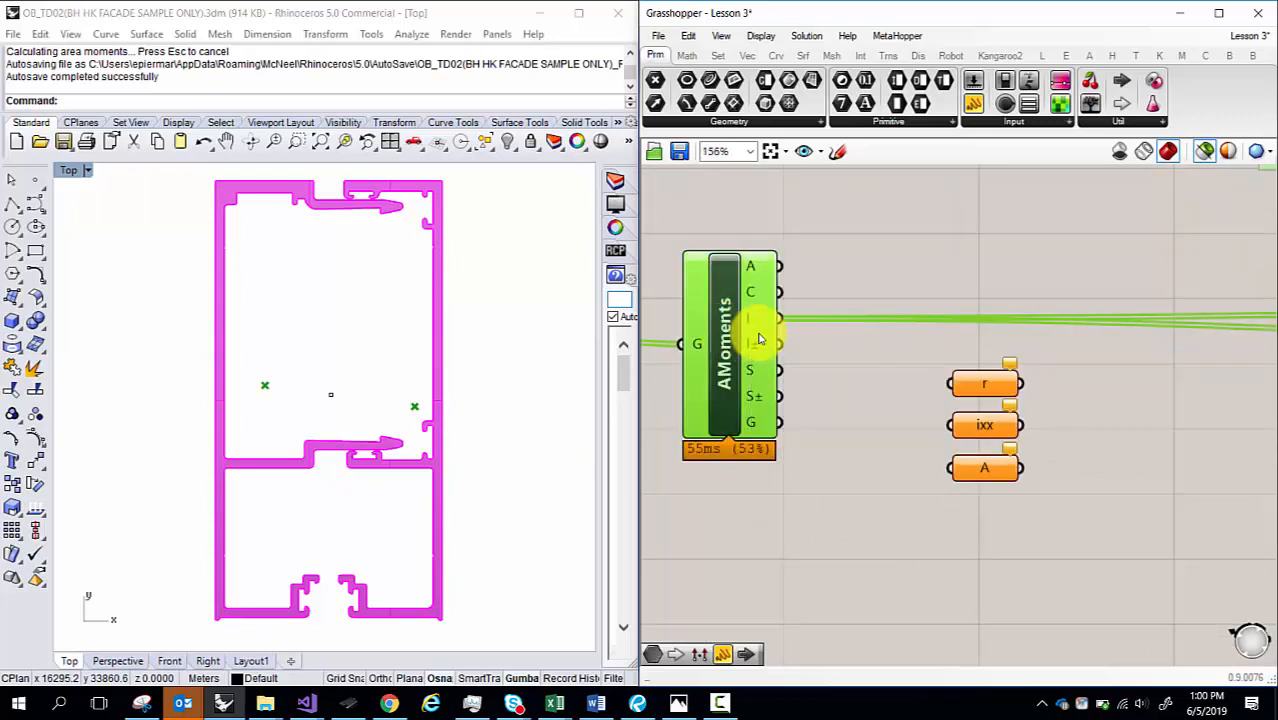
mouse_move(757, 330)
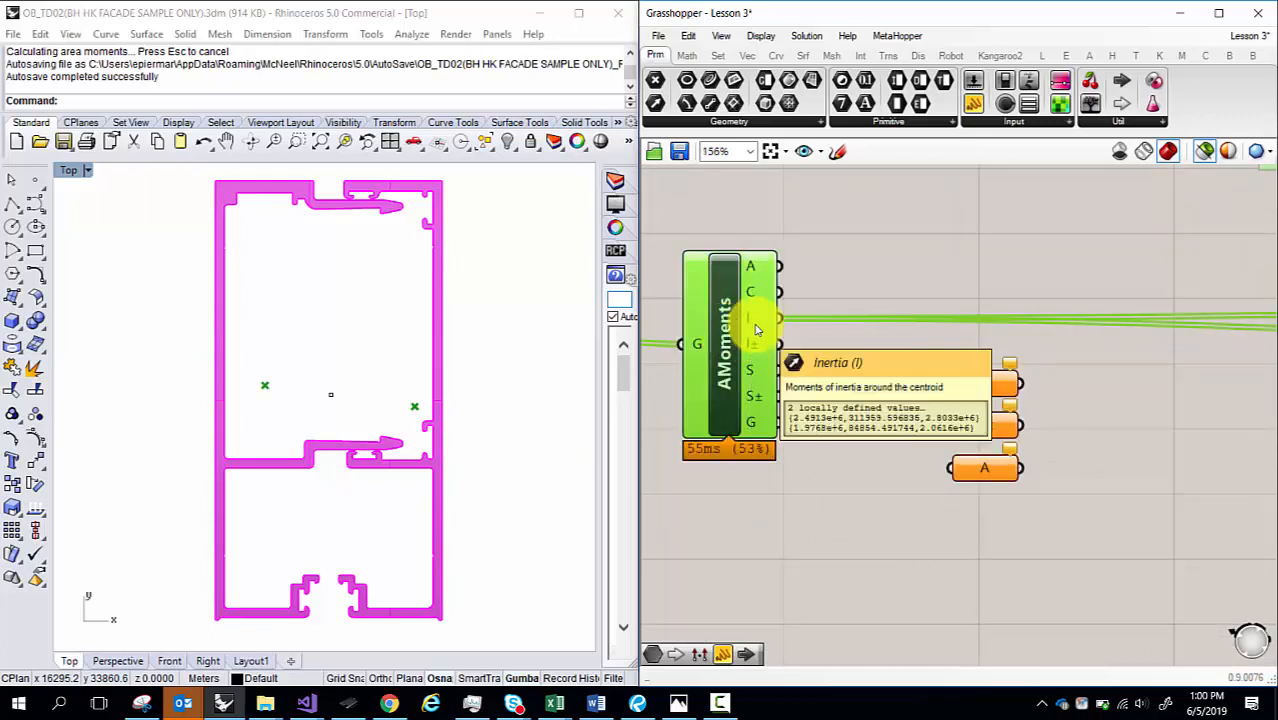
- Connect the Inertia (I) output of the AMoments component to the ixx parameter
right_click(755, 322)
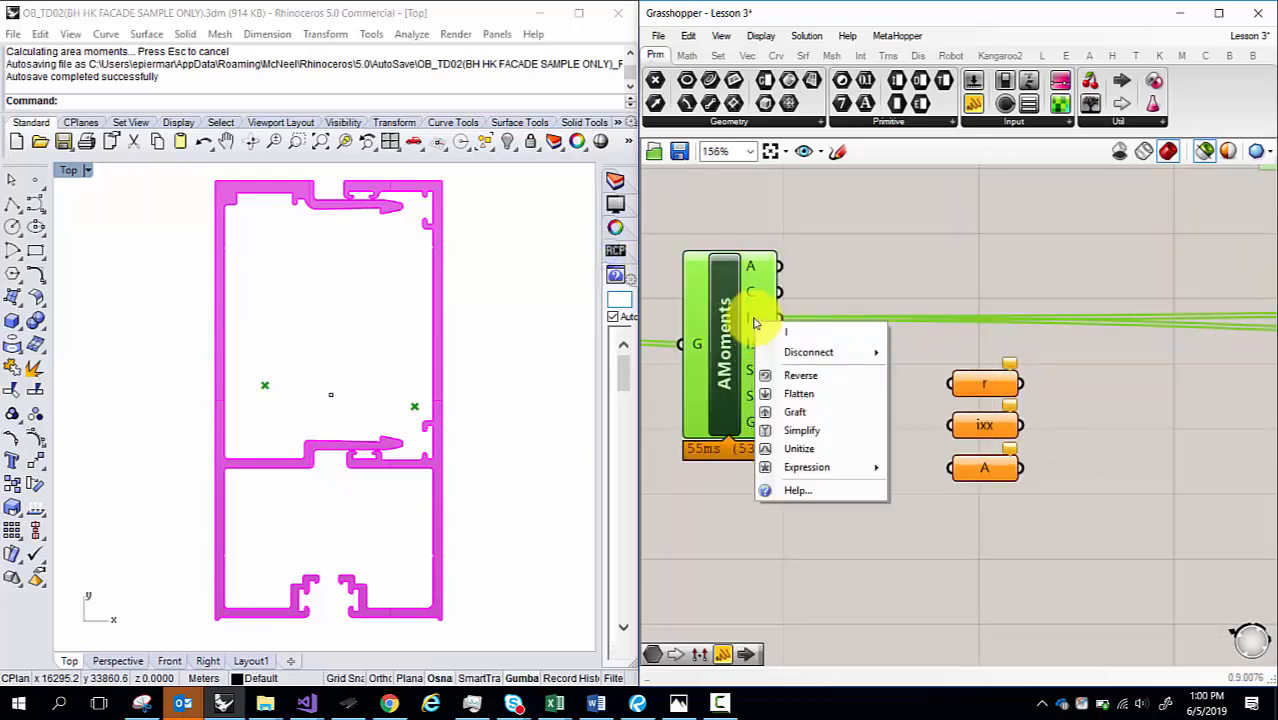
click(760, 321)
drag(782, 320, 942, 419)
- Delete the yellow panel fed by the AMoments component just below the Output group
scroll(790, 368, down, 3)
right_drag(1090, 378, 836, 343)
scroll(836, 343, down, 5)
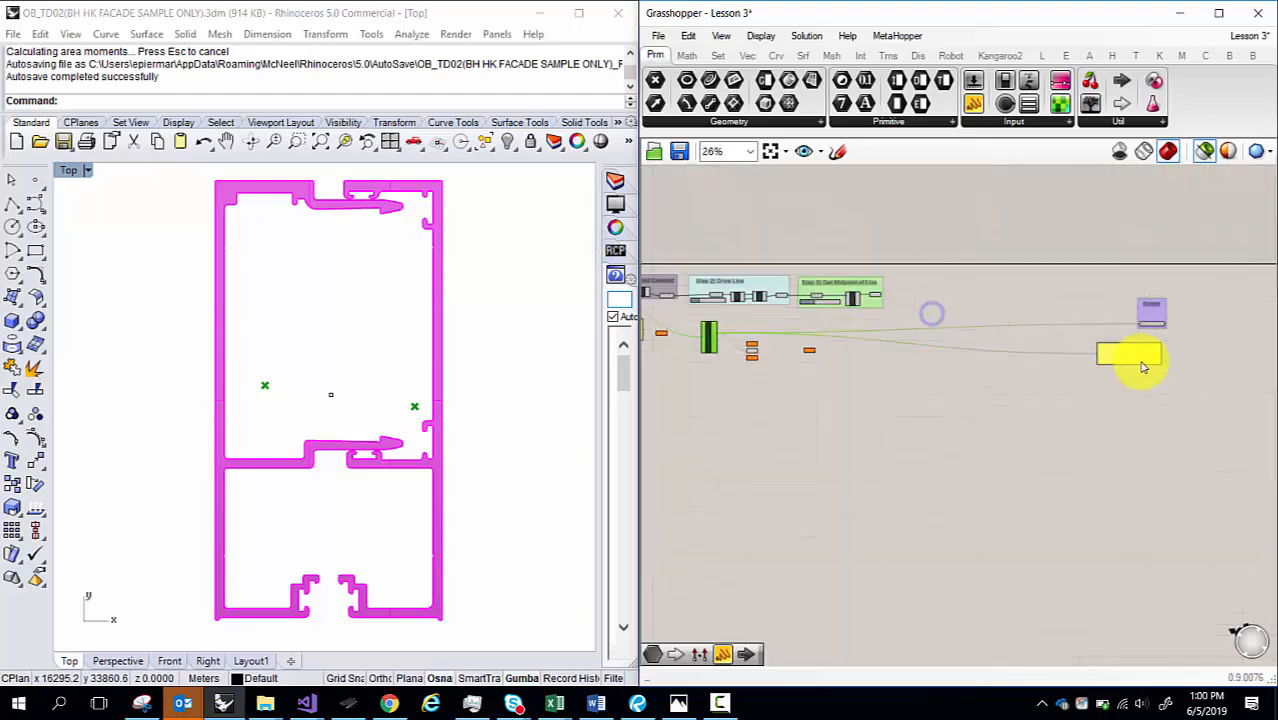
scroll(1153, 360, up, 4)
drag(1137, 349, 910, 377)
scroll(1135, 329, down, 7)
scroll(1177, 320, up, 4)
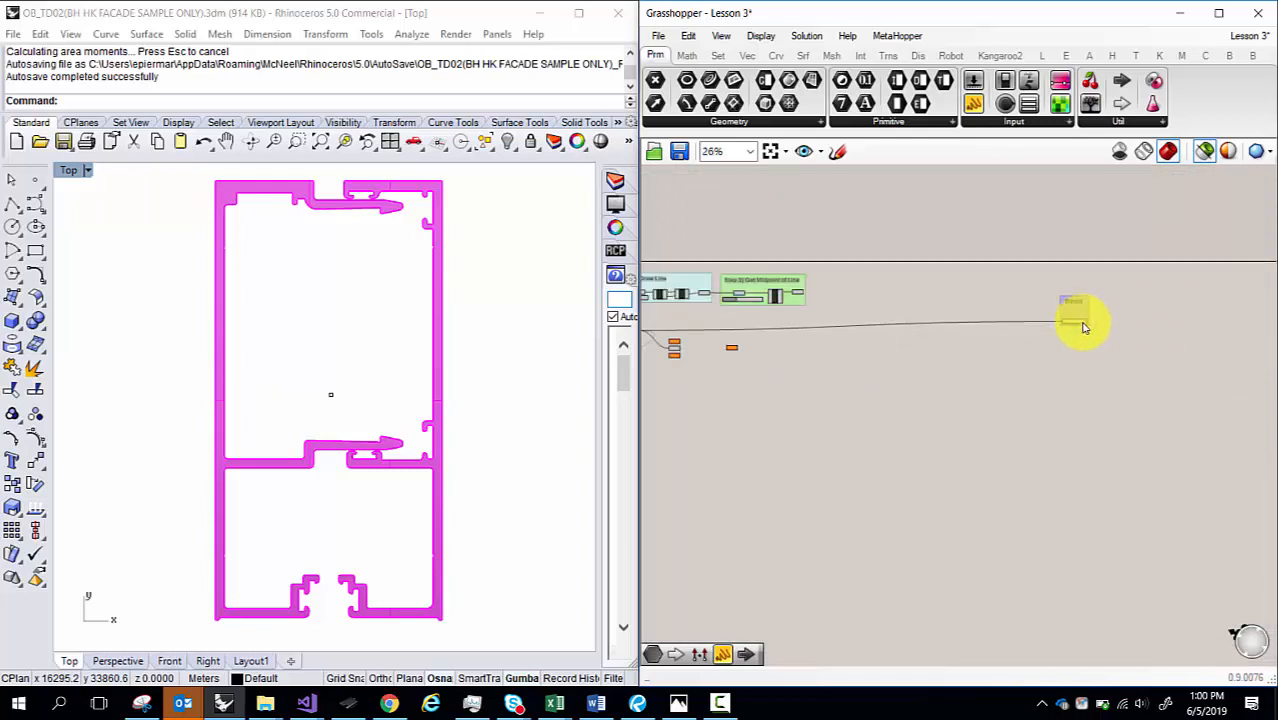
- Disconnect the Moment of Inertia parameter in the Output group from the AMoments I output
scroll(1083, 327, up, 4)
right_click(1045, 319)
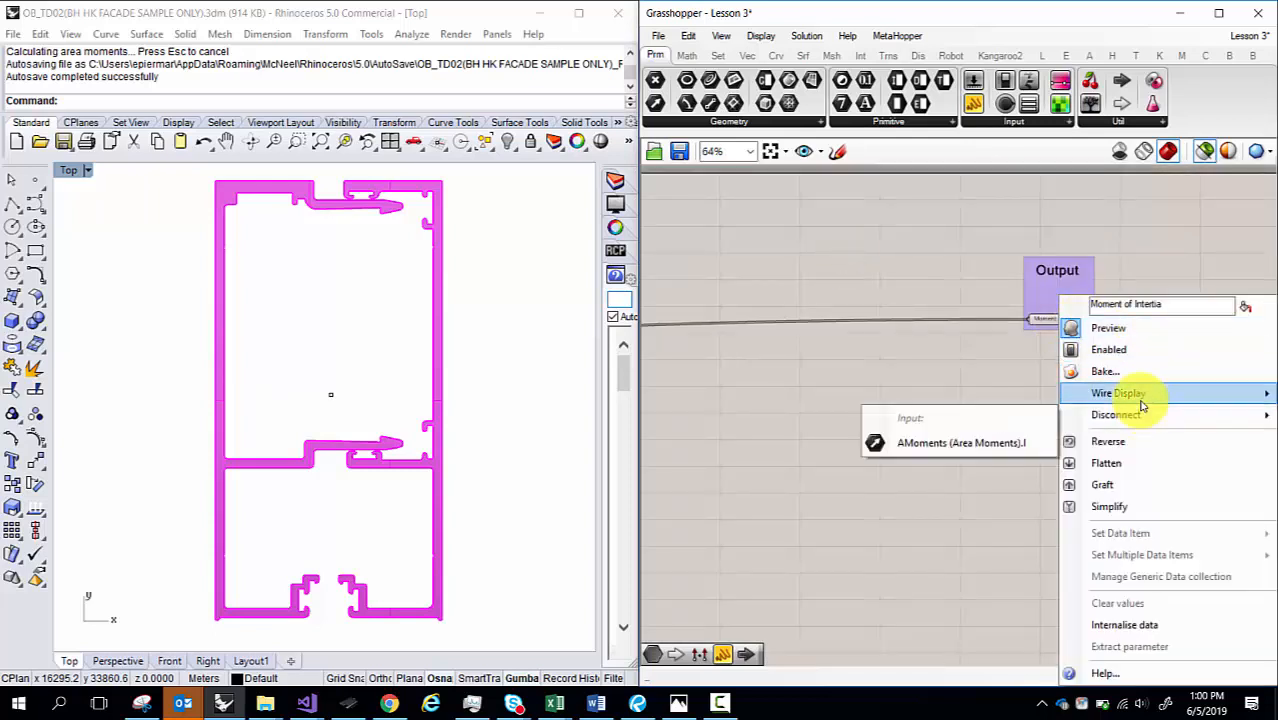
mouse_move(1105, 414)
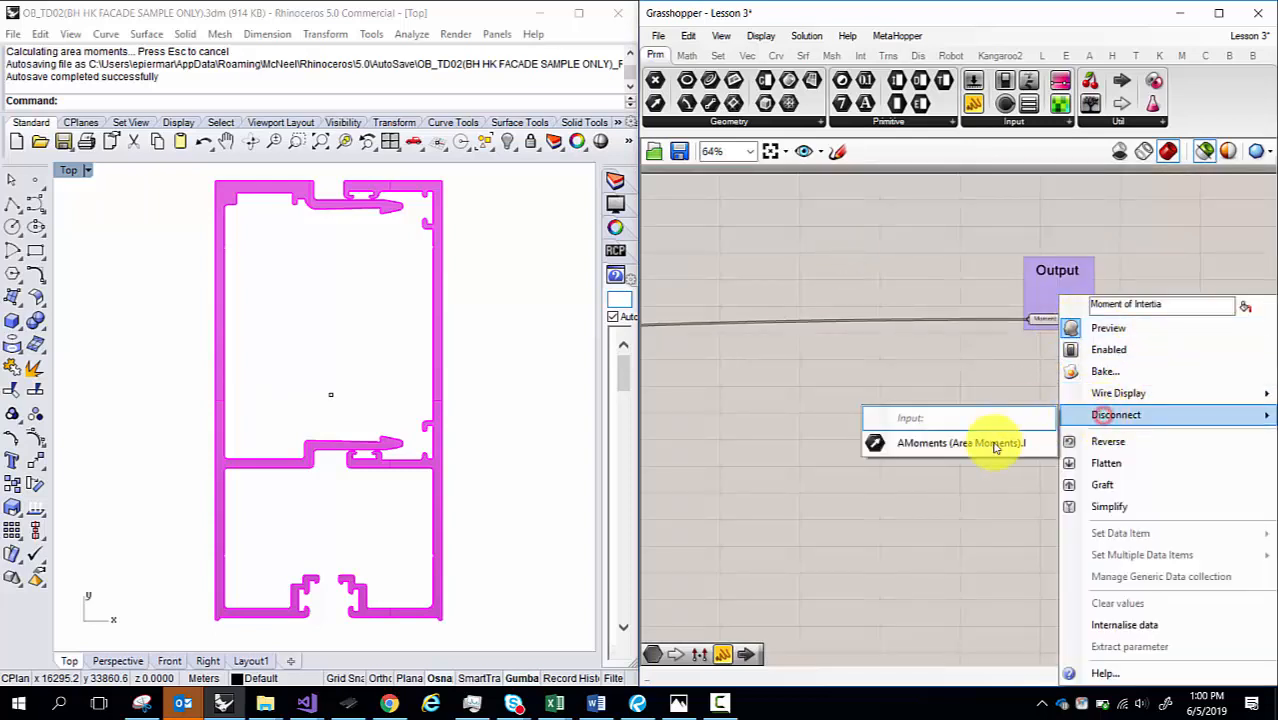
click(995, 447)
- Move the AMoments component down so that its I output lines up with the ixx parameter
scroll(742, 385, down, 2)
scroll(941, 357, up, 5)
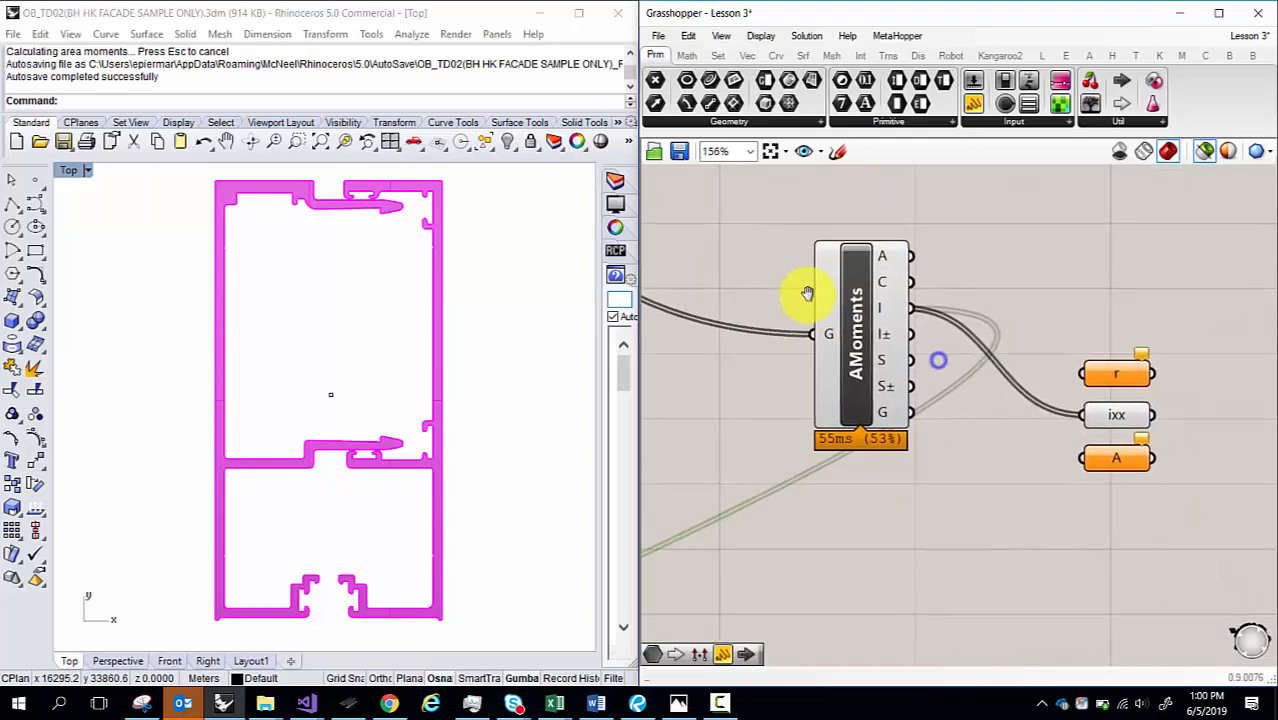
right_drag(807, 293, 761, 271)
drag(826, 302, 855, 408)
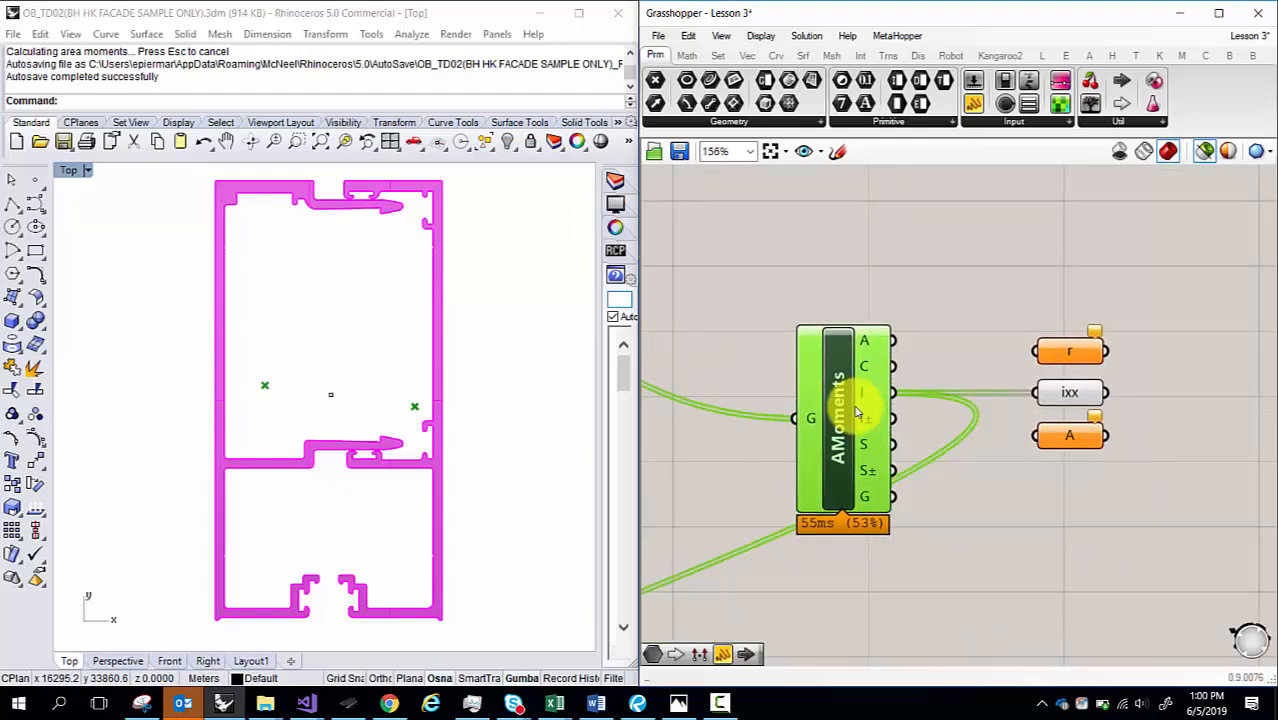
click(930, 355)
- Connect the Area (A) output of AMoments to the A parameter
scroll(930, 355, down, 3)
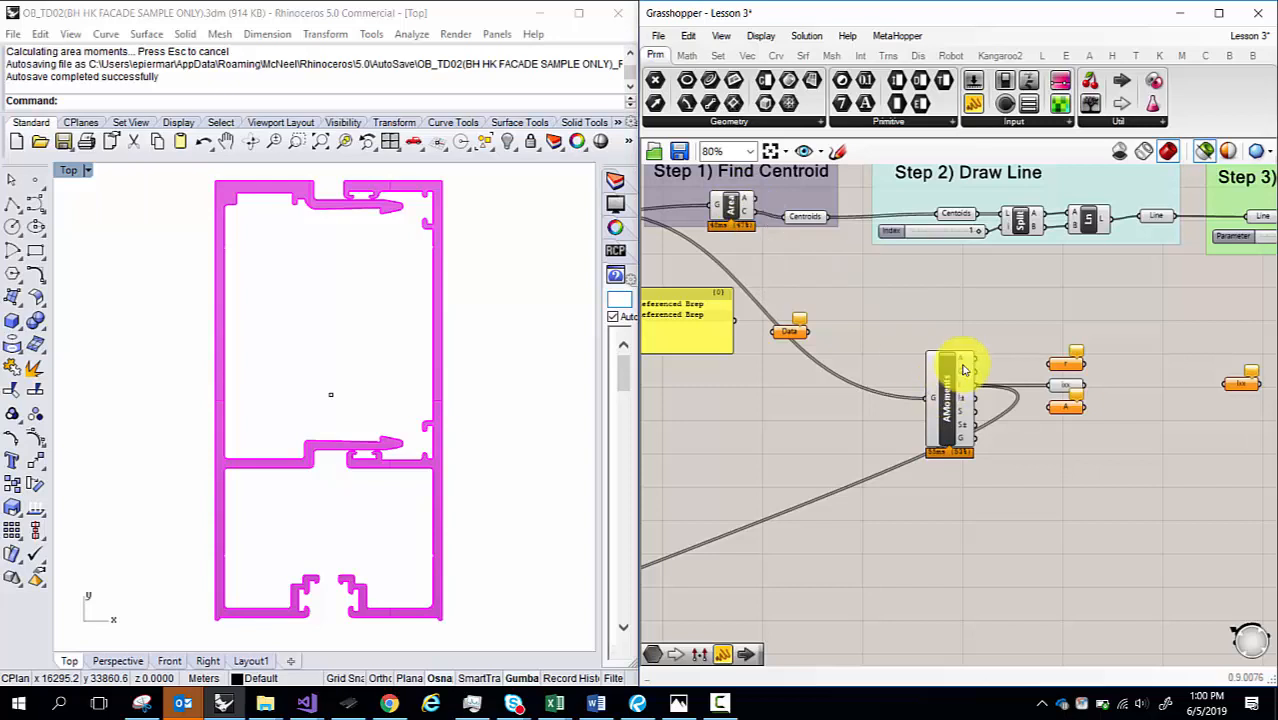
mouse_move(965, 363)
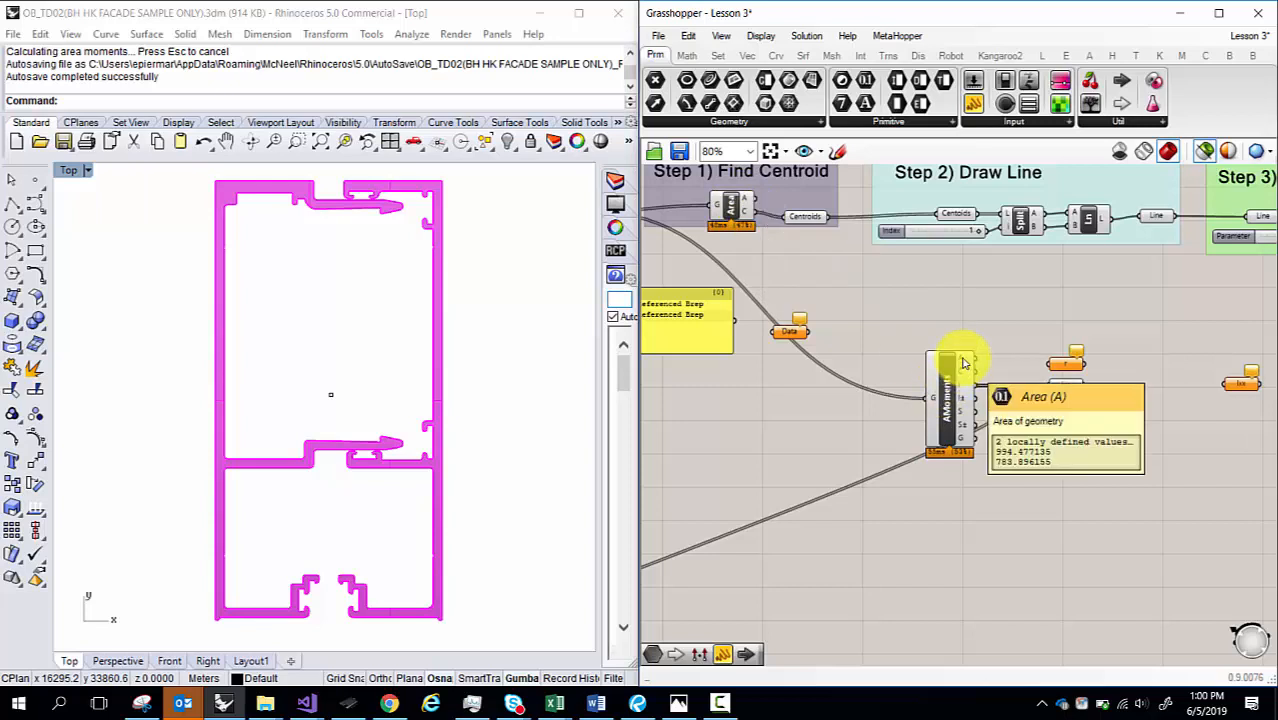
drag(977, 359, 1053, 419)
- Delete the leftover object below the Brep panel that is still wired to the AMoments I output
right_drag(669, 448, 708, 409)
right_drag(831, 529, 913, 470)
drag(680, 606, 1115, 466)
key(Delete)
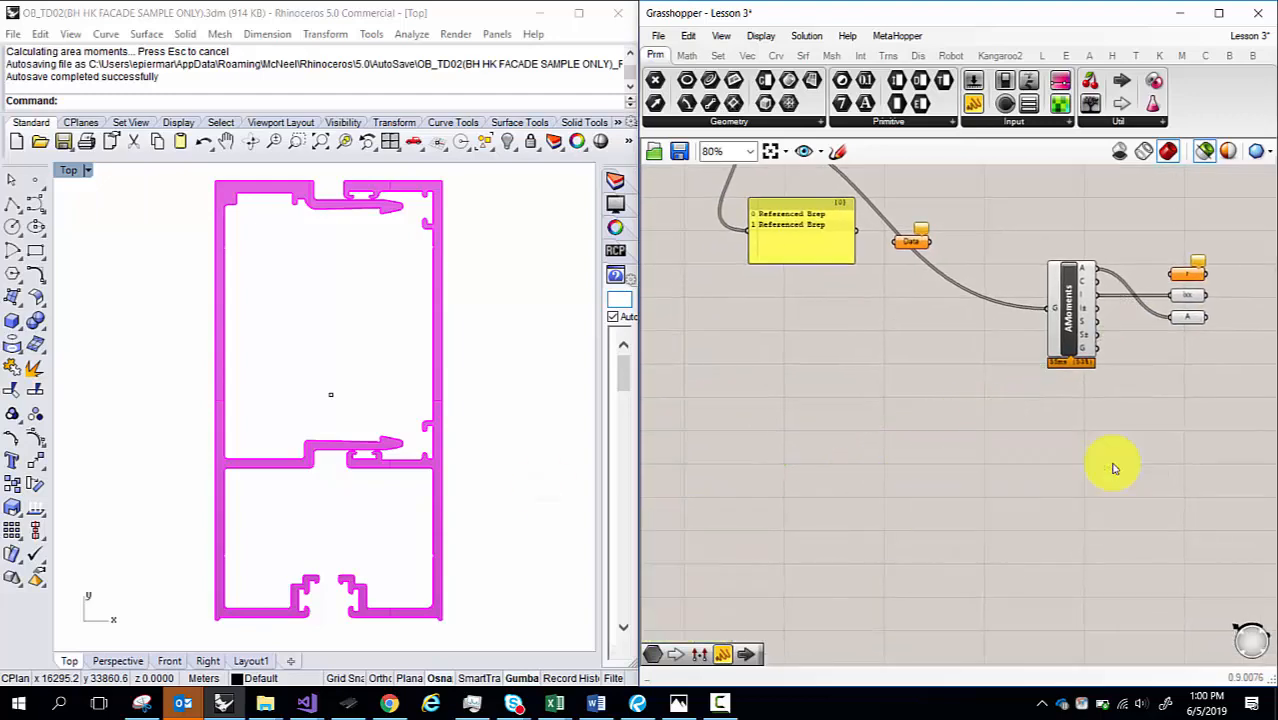
- Inspect the Line parameter in the Step 2) Draw Line group as the possible source for r
right_drag(1150, 371, 1070, 456)
right_drag(1017, 310, 996, 333)
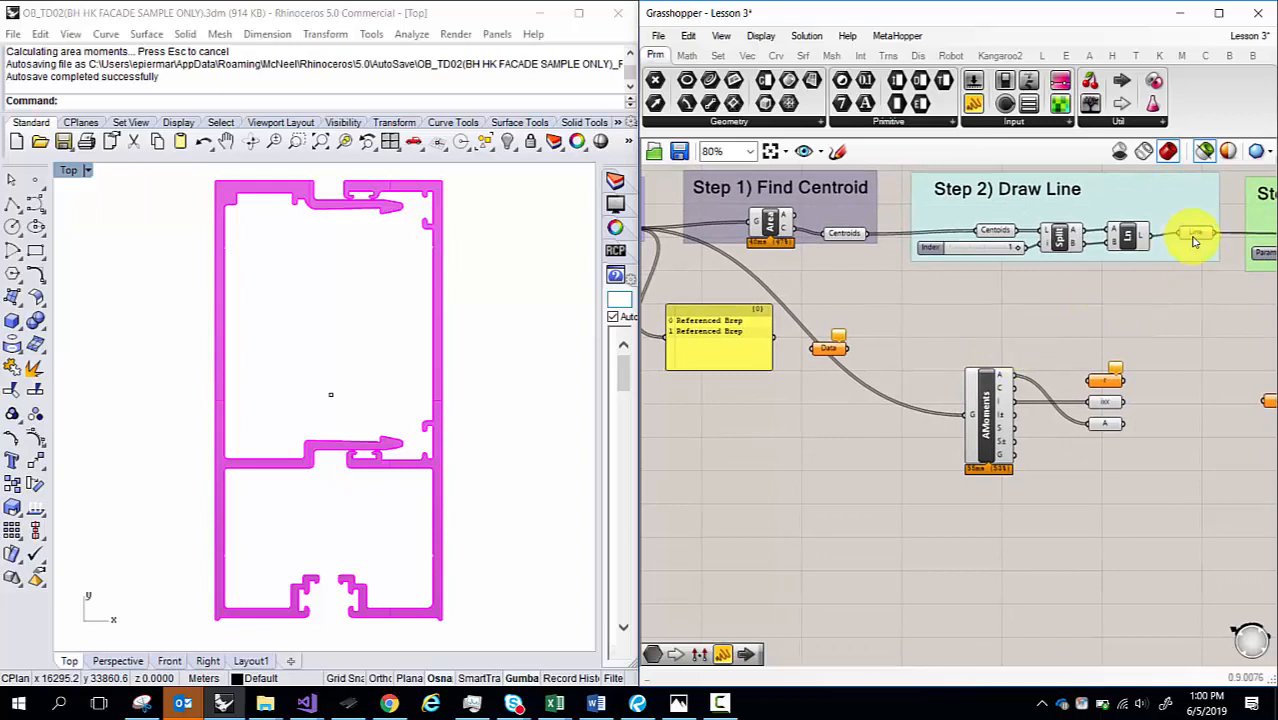
mouse_move(1194, 241)
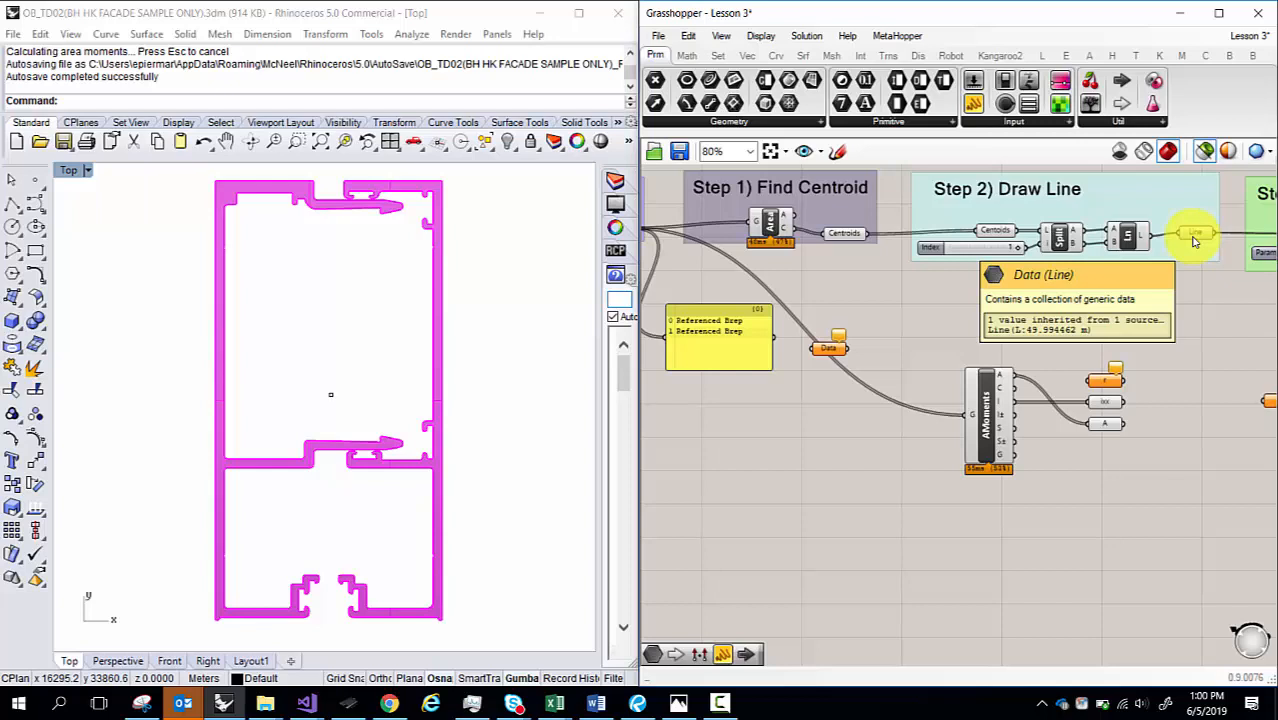
click(1197, 235)
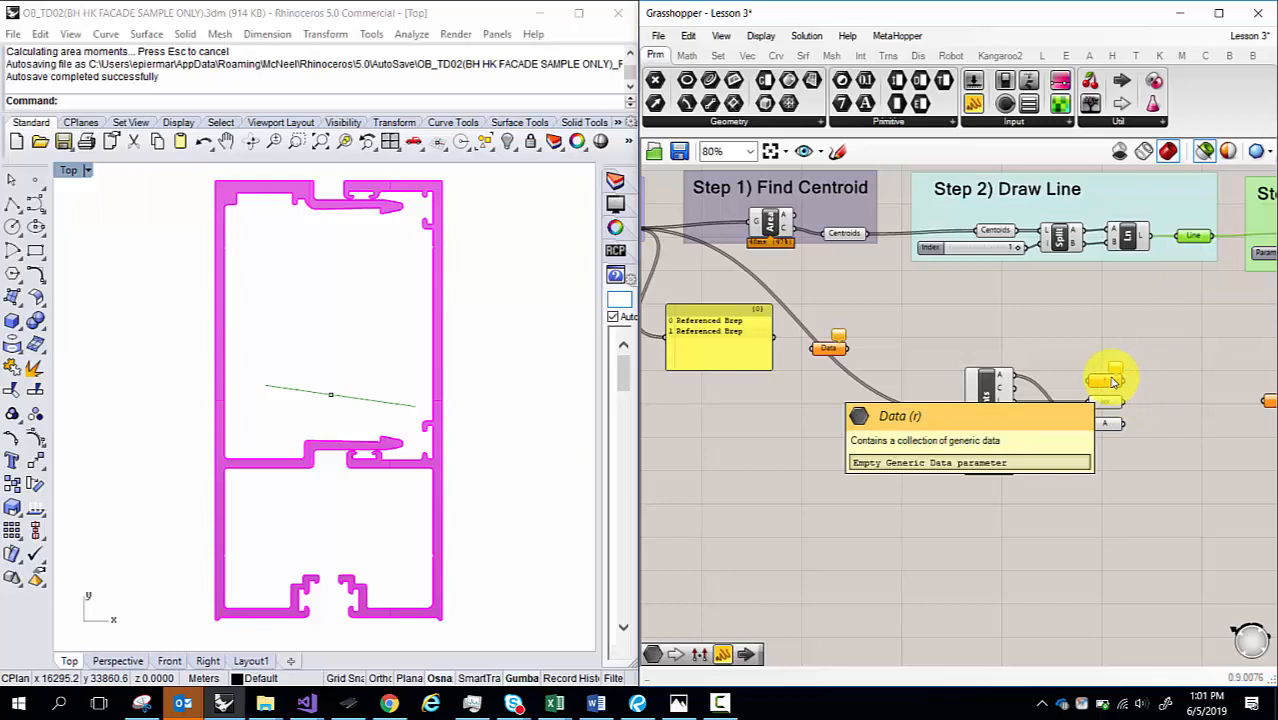
scroll(1110, 381, up, 5)
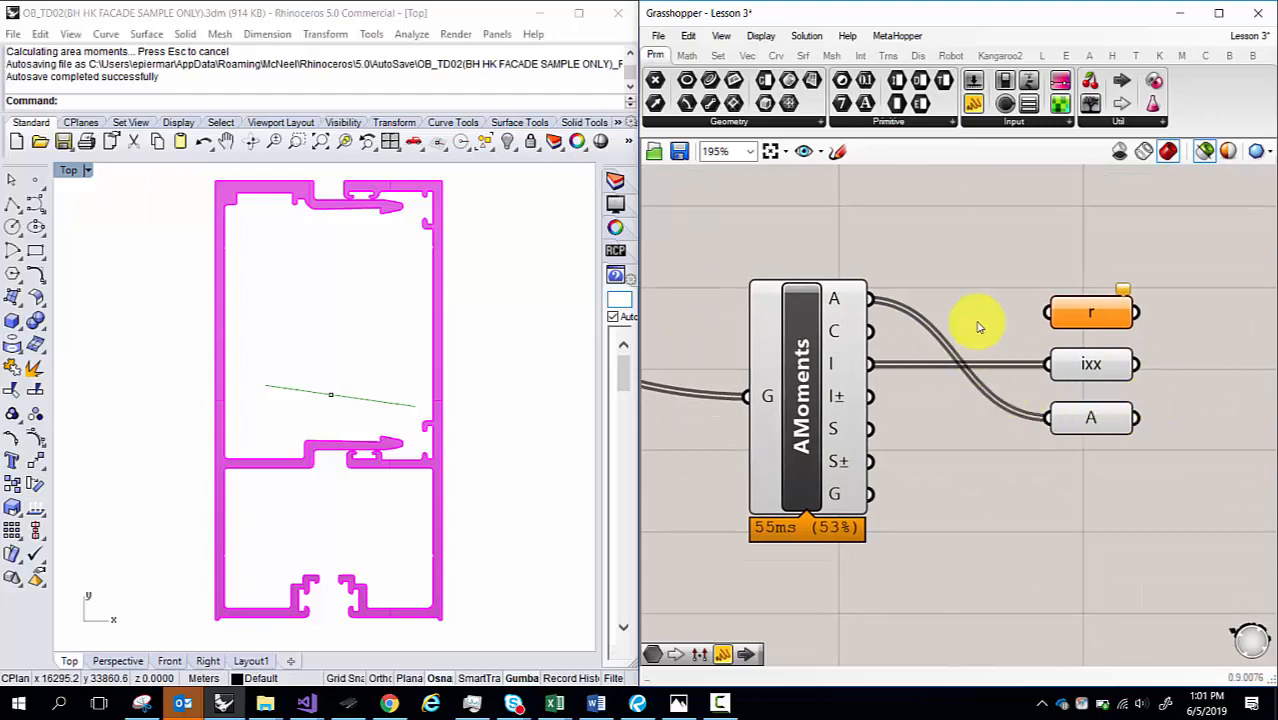
right_drag(977, 326, 975, 399)
scroll(977, 407, down, 4)
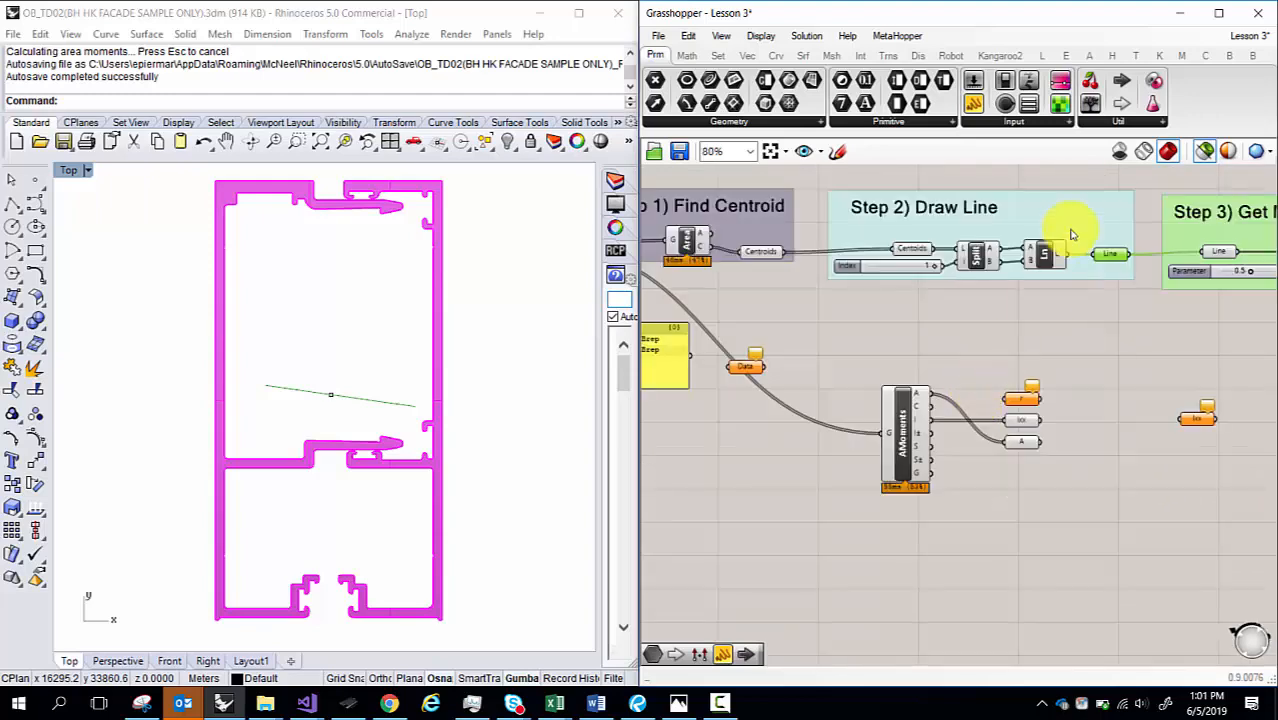
scroll(1071, 232, up, 2)
mouse_move(1018, 407)
right_down()
mouse_move(1018, 374)
mouse_move(1004, 391)
mouse_move(1035, 428)
right_up()
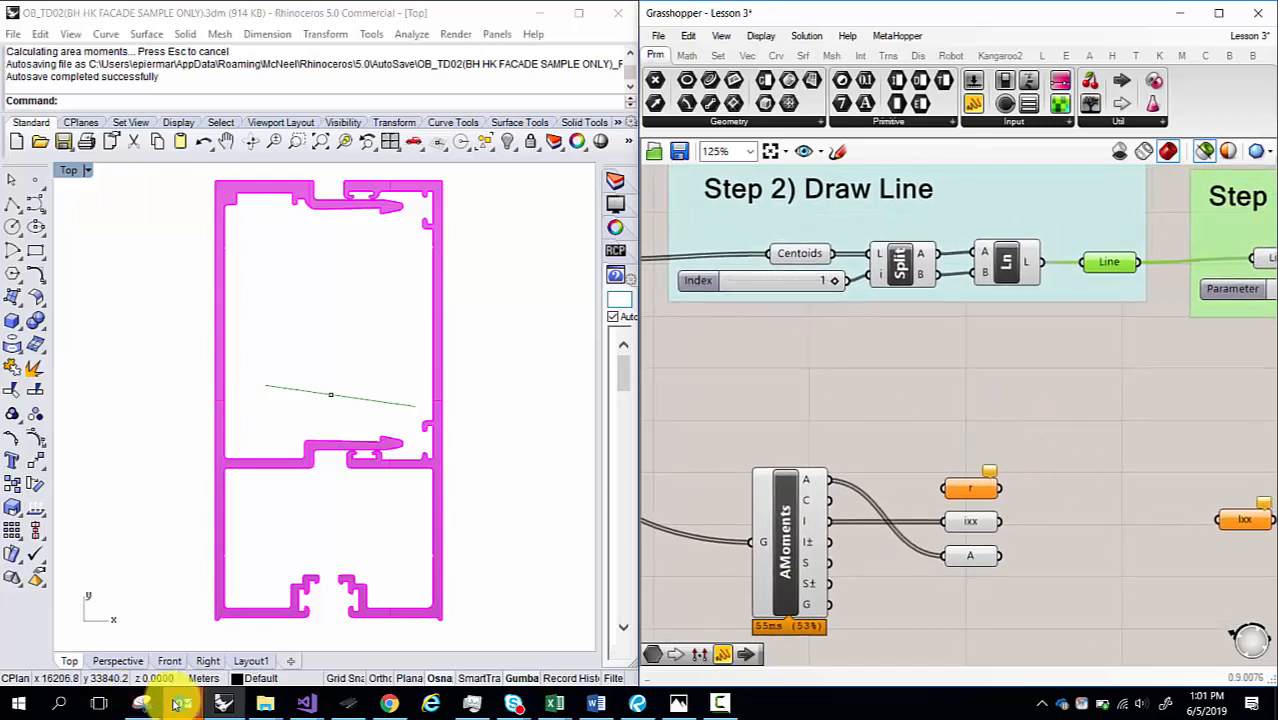
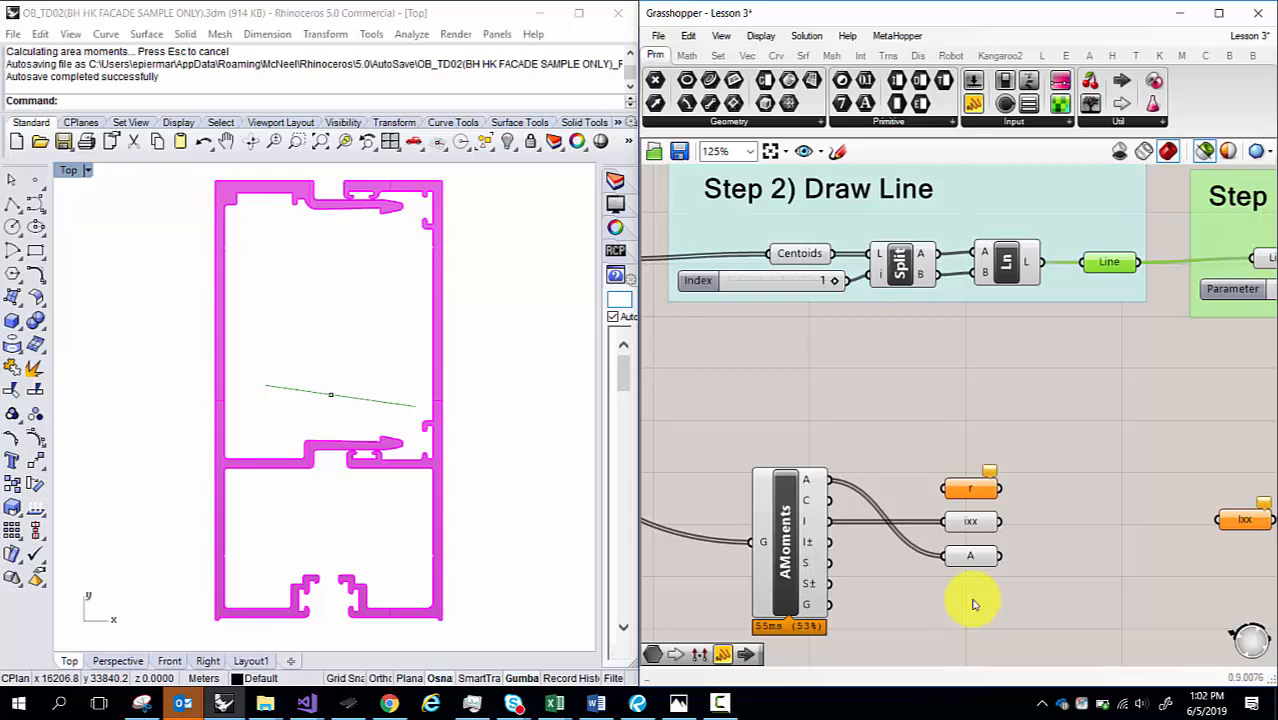
- Disconnect the A parameter from the AMoments Area output and reconnect it, then repeat the same disconnection and reconnection once
right_drag(825, 431, 837, 338)
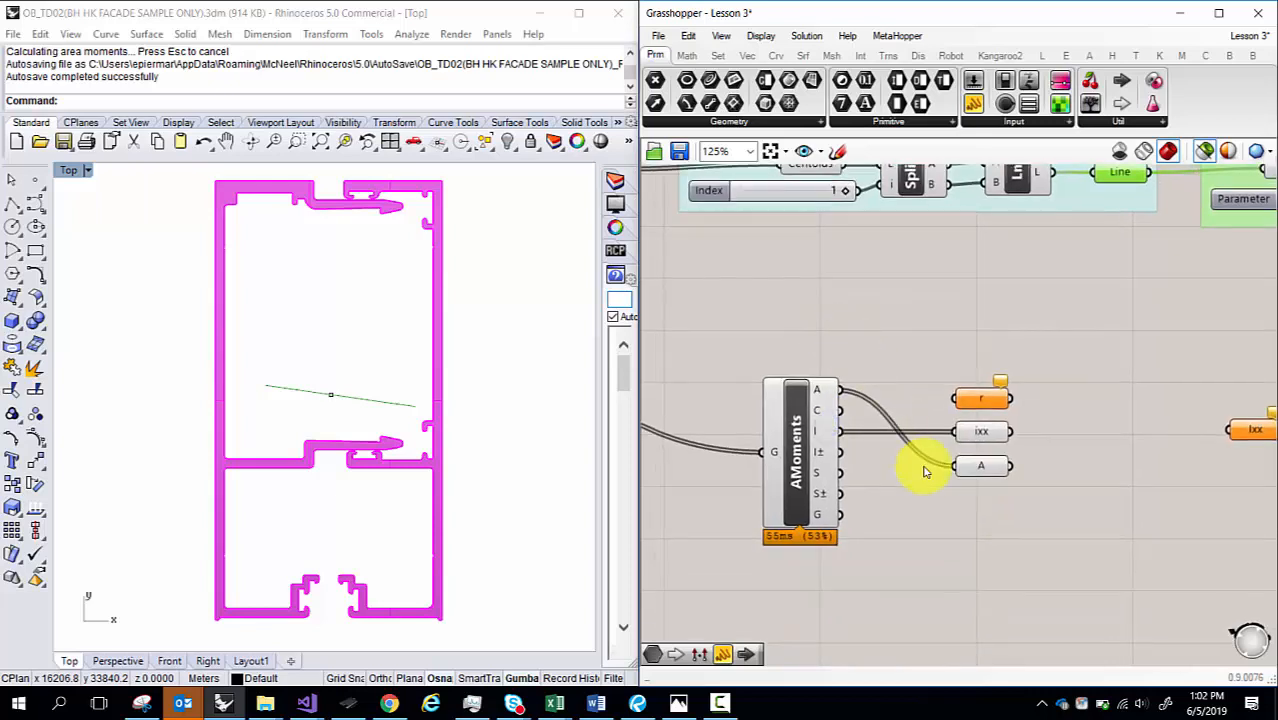
right_drag(767, 460, 813, 448)
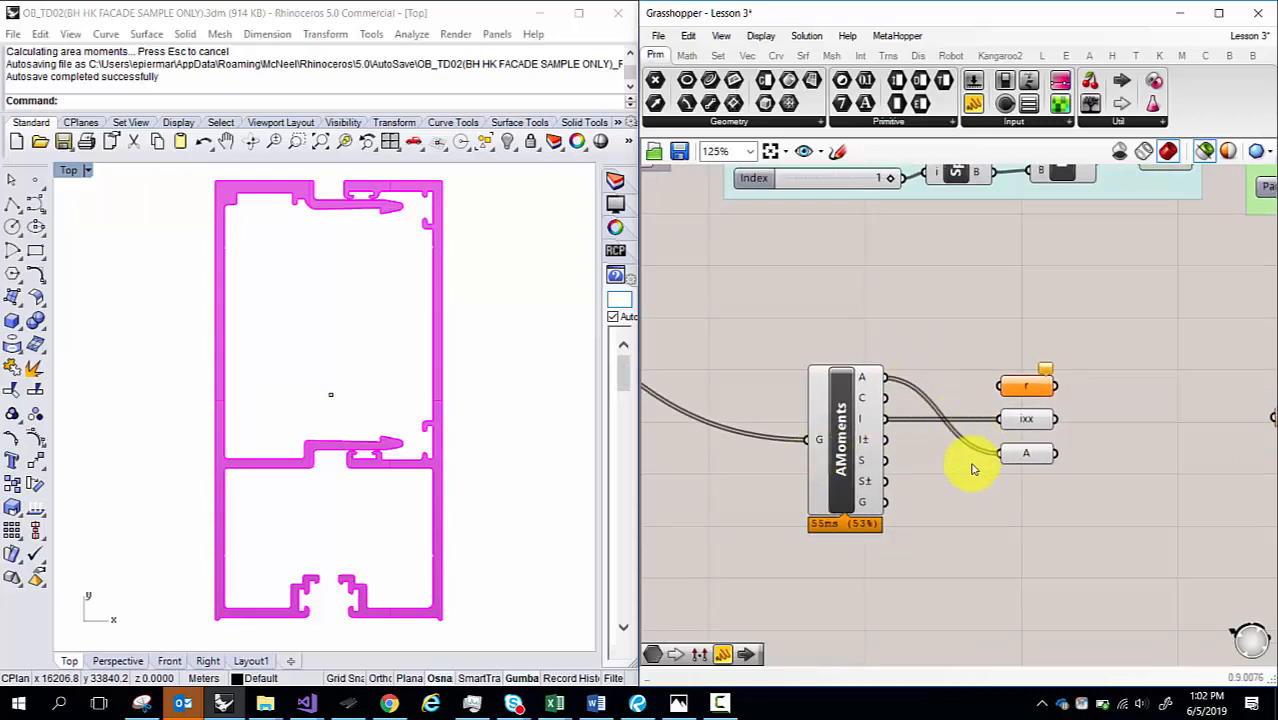
right_click(1027, 455)
mouse_move(1138, 392)
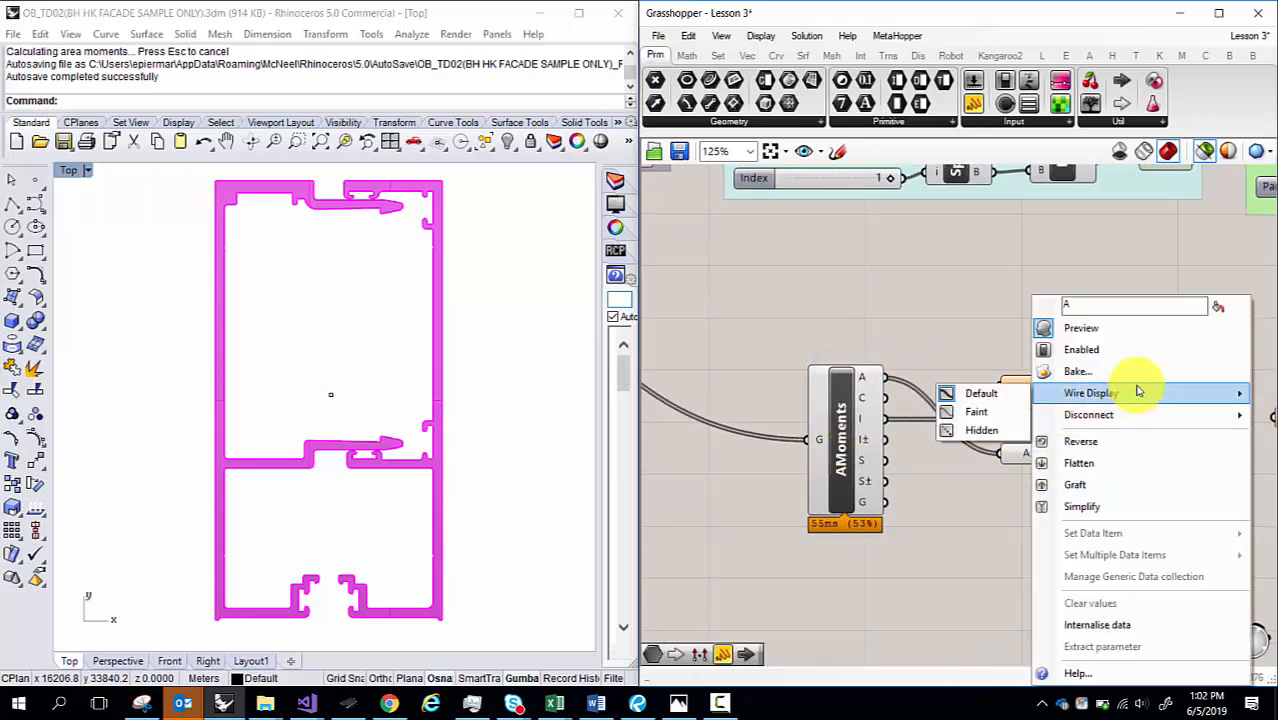
mouse_move(1142, 416)
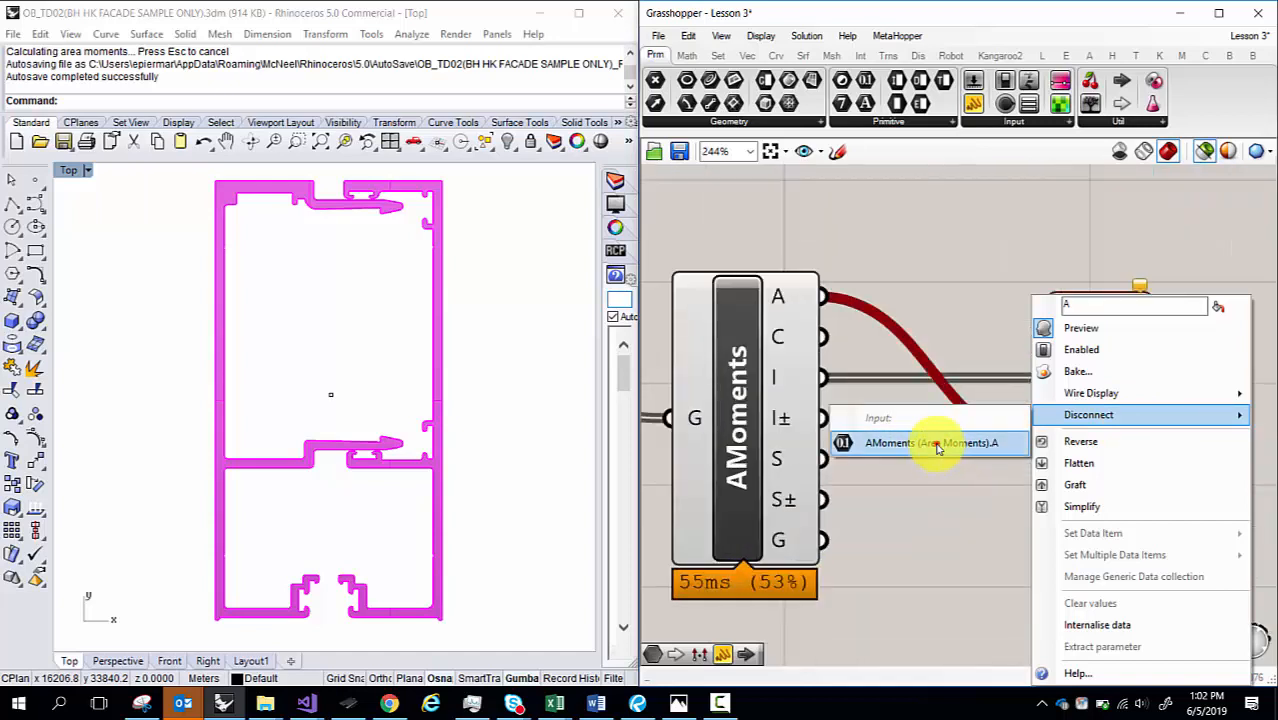
click(941, 442)
right_drag(902, 418, 840, 392)
drag(760, 270, 984, 418)
right_click(1013, 418)
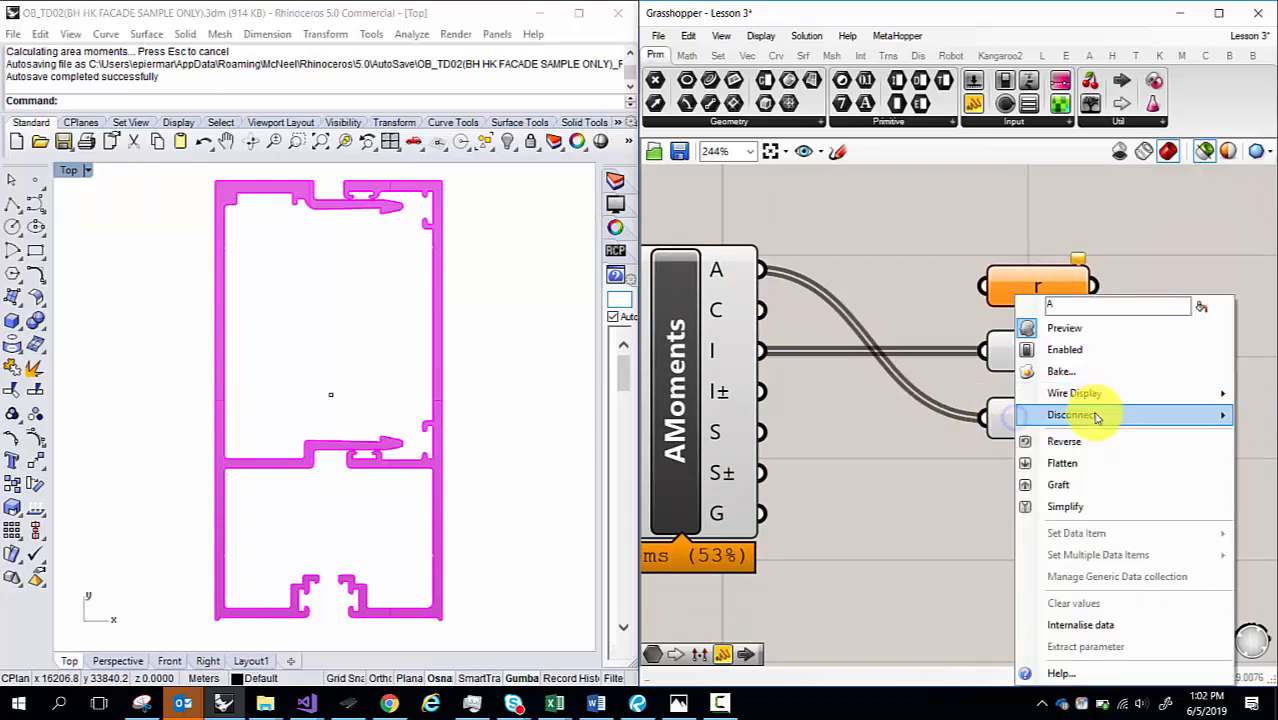
mouse_move(1075, 414)
click(899, 442)
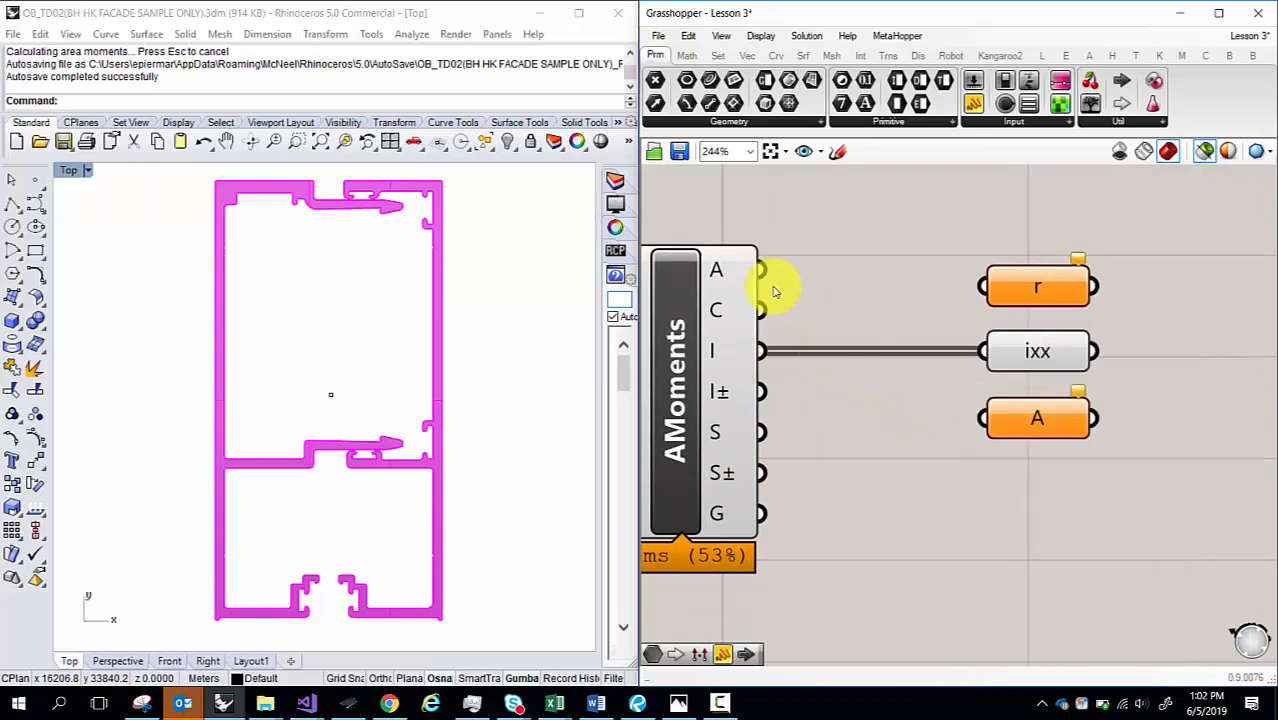
drag(762, 270, 988, 420)
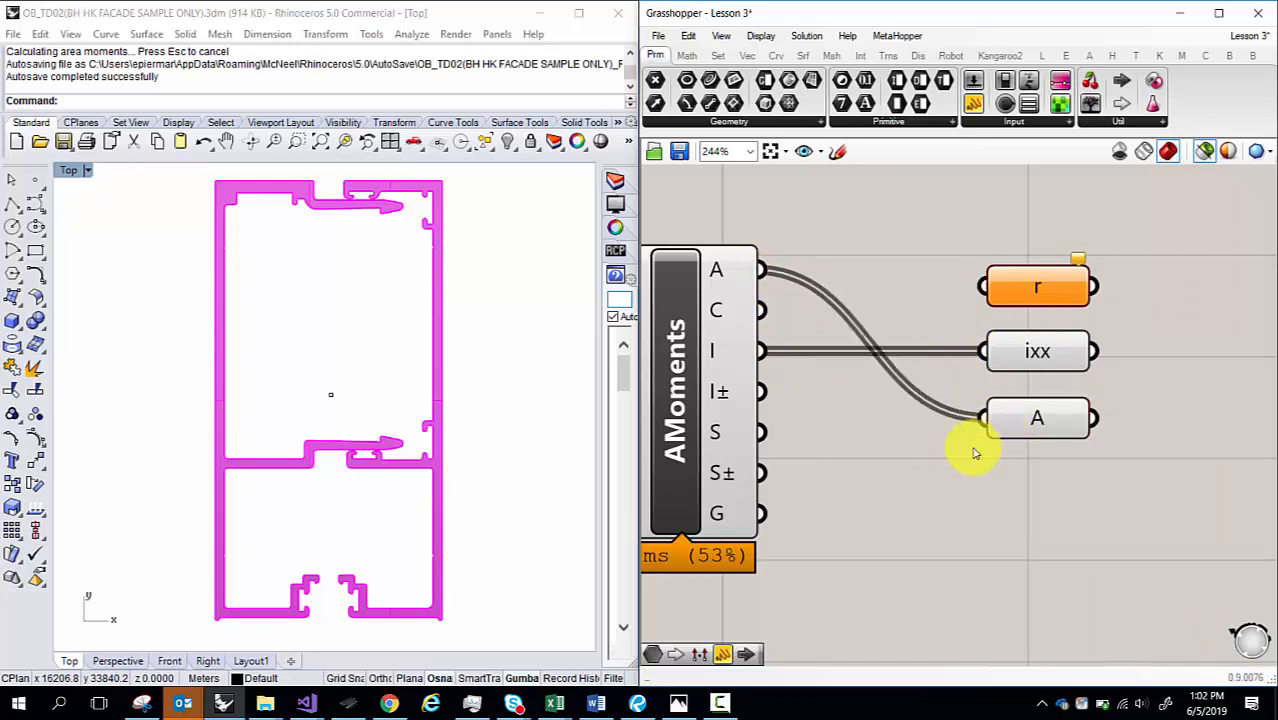
- Wire the AMoments G and S± outputs into the A parameter as extra sources and remove both wires again
drag(762, 517, 857, 425)
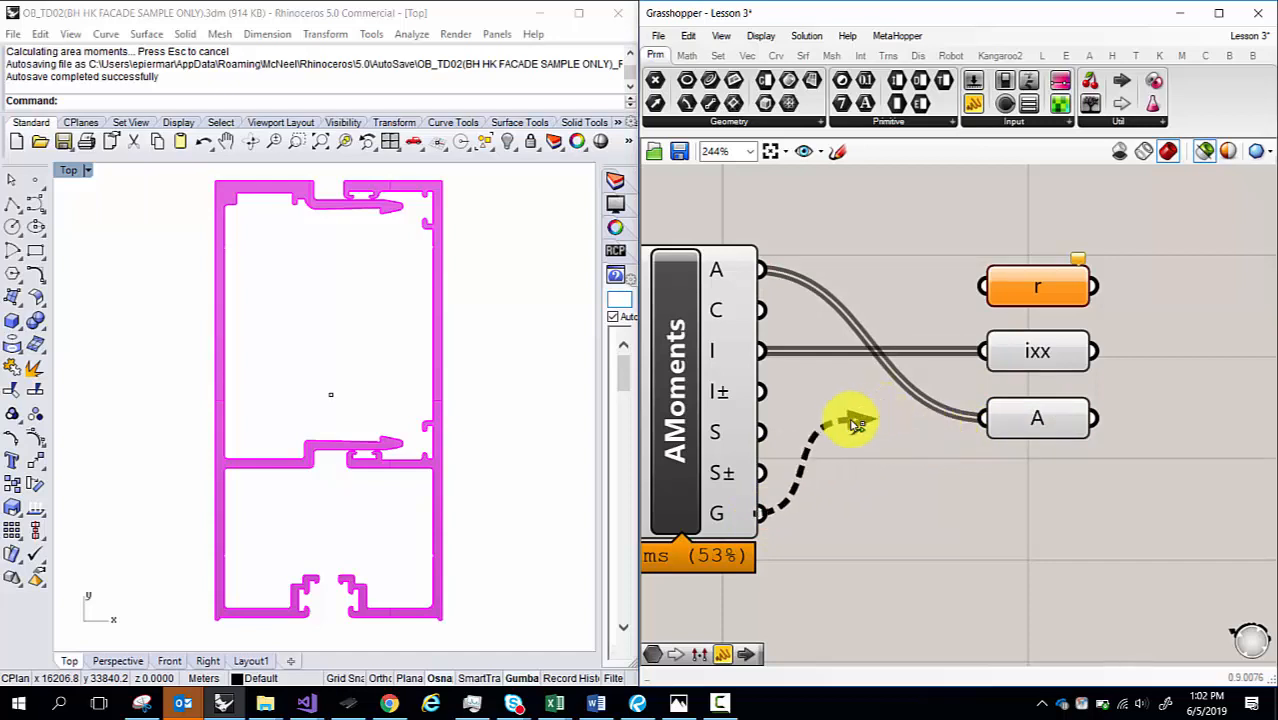
drag(857, 425, 985, 422)
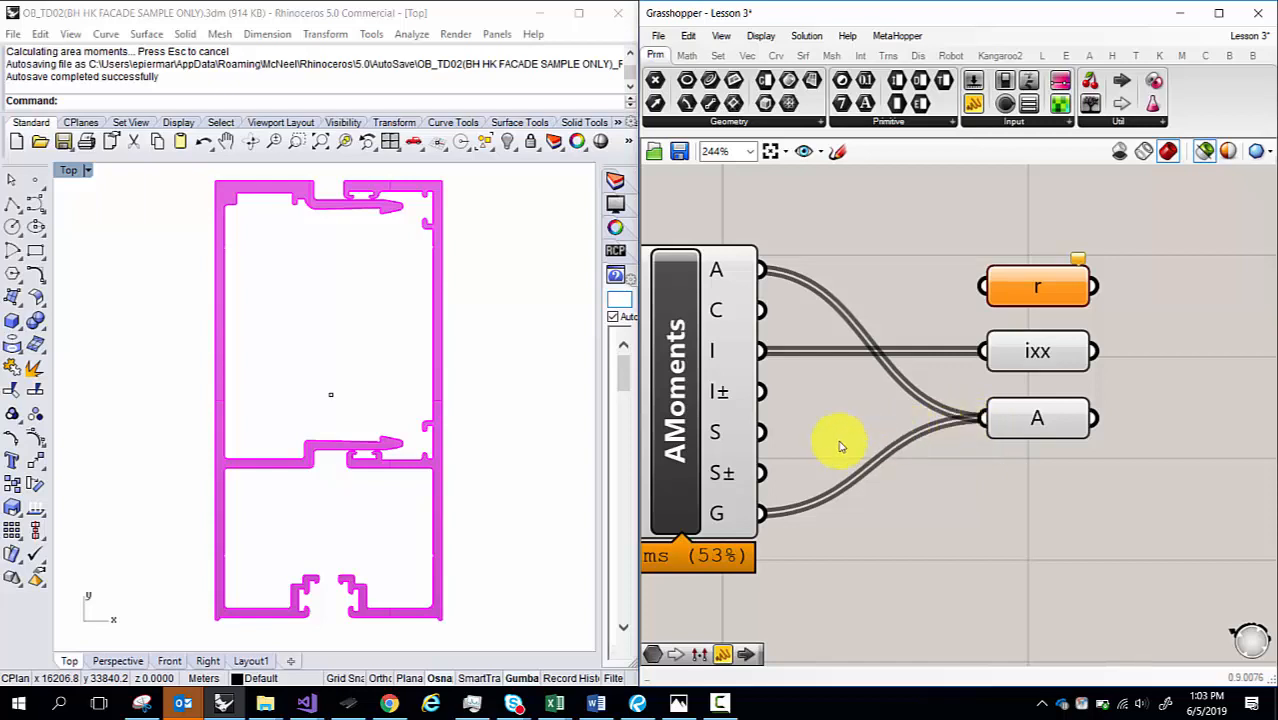
drag(762, 472, 984, 422)
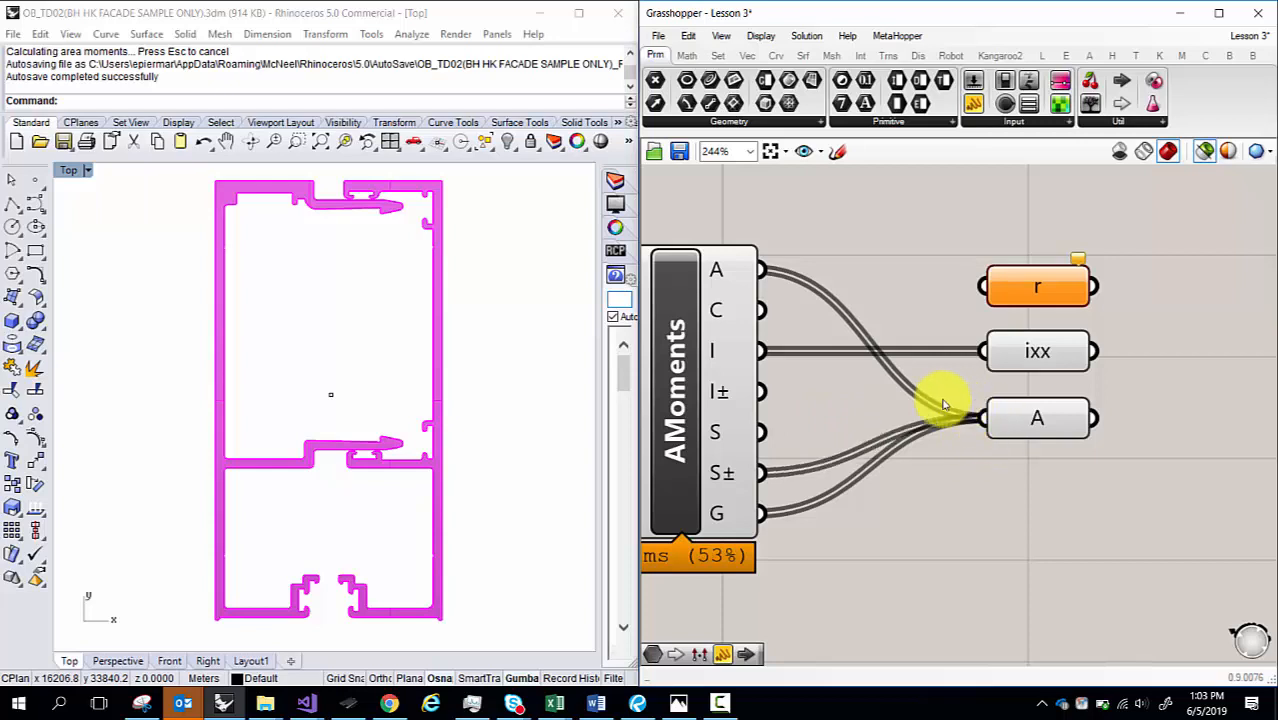
drag(980, 419, 762, 513)
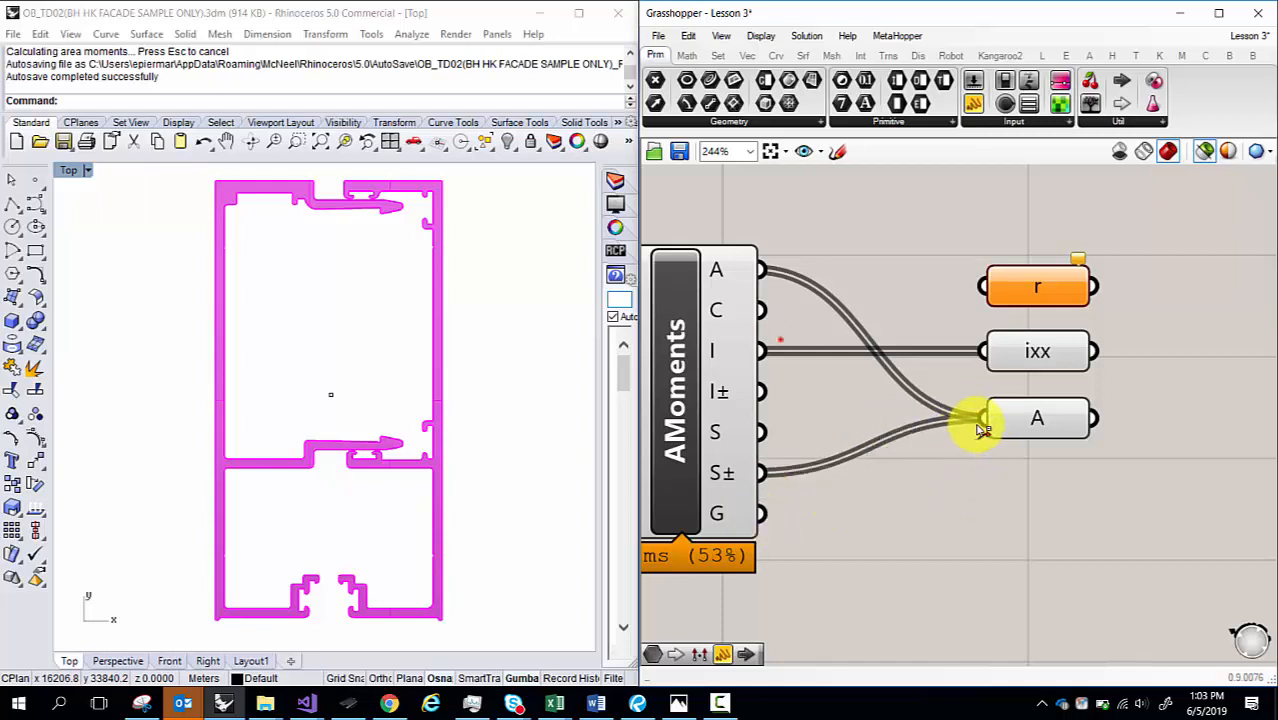
ctrl+drag(978, 419, 760, 472)
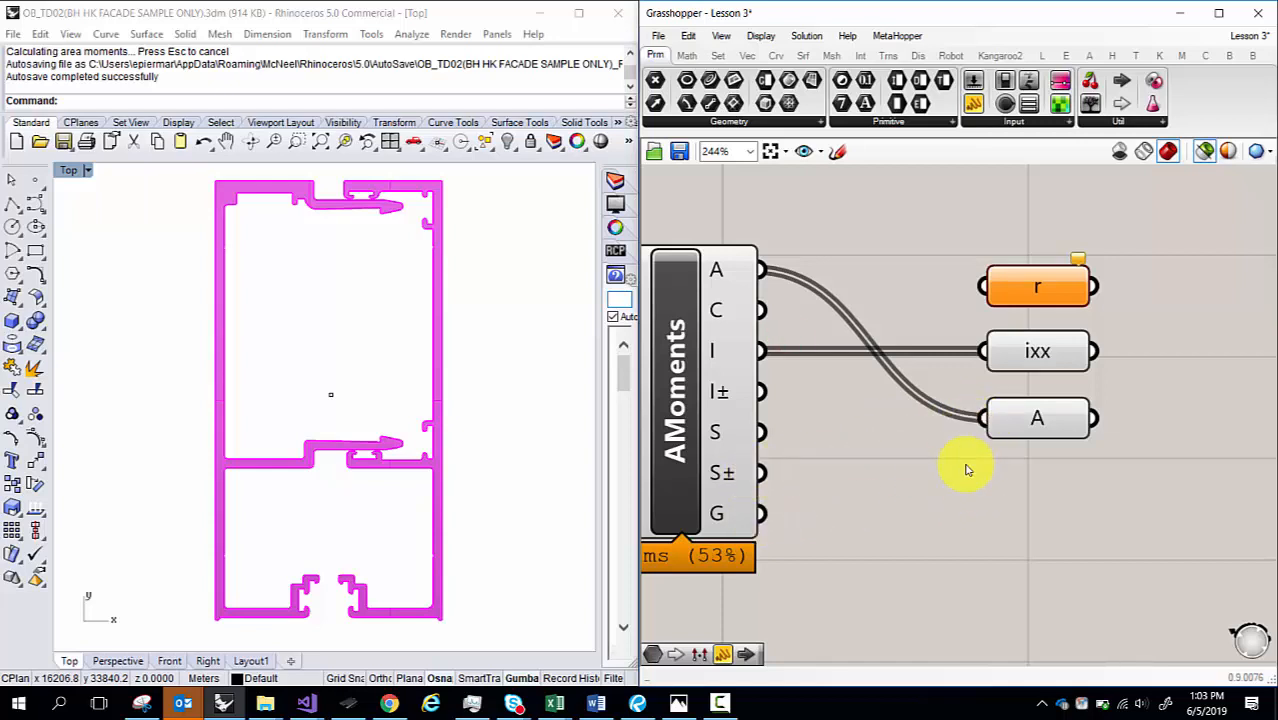
- Rearrange the parameters beside AMoments into the vertical order A, r, ixx
scroll(930, 468, down, 2)
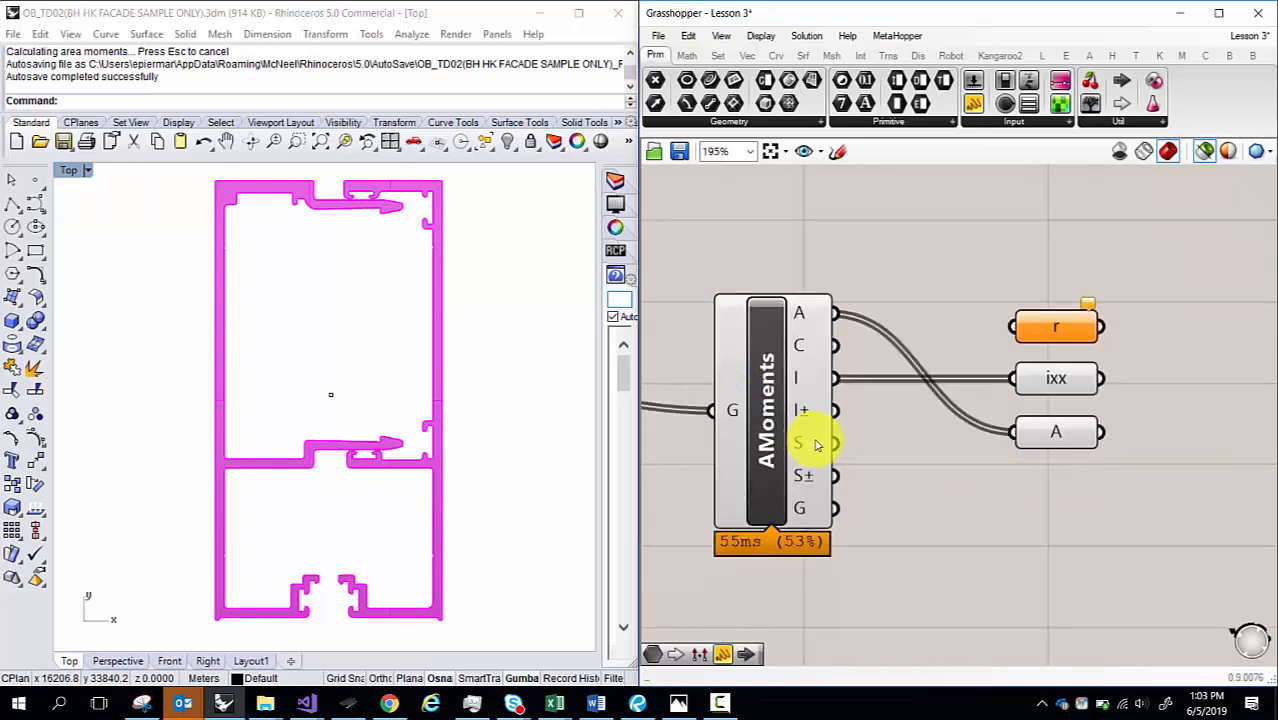
scroll(887, 449, down, 3)
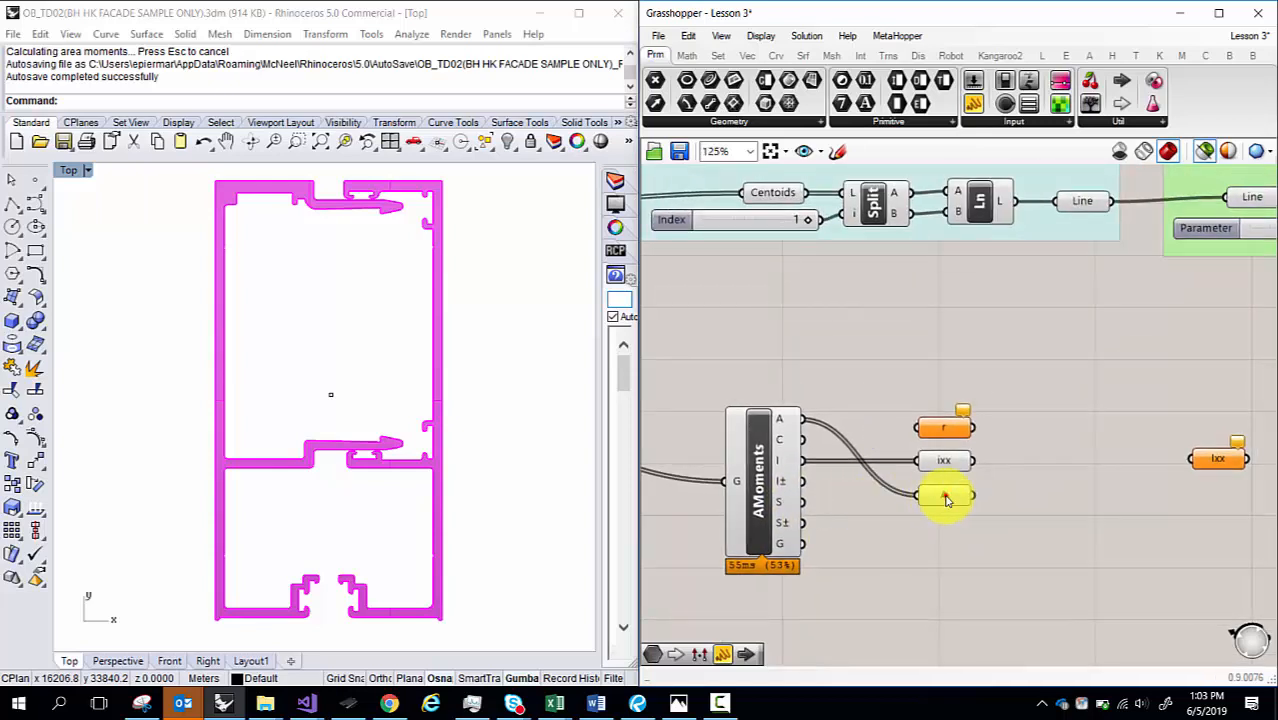
drag(945, 495, 949, 406)
drag(947, 459, 943, 438)
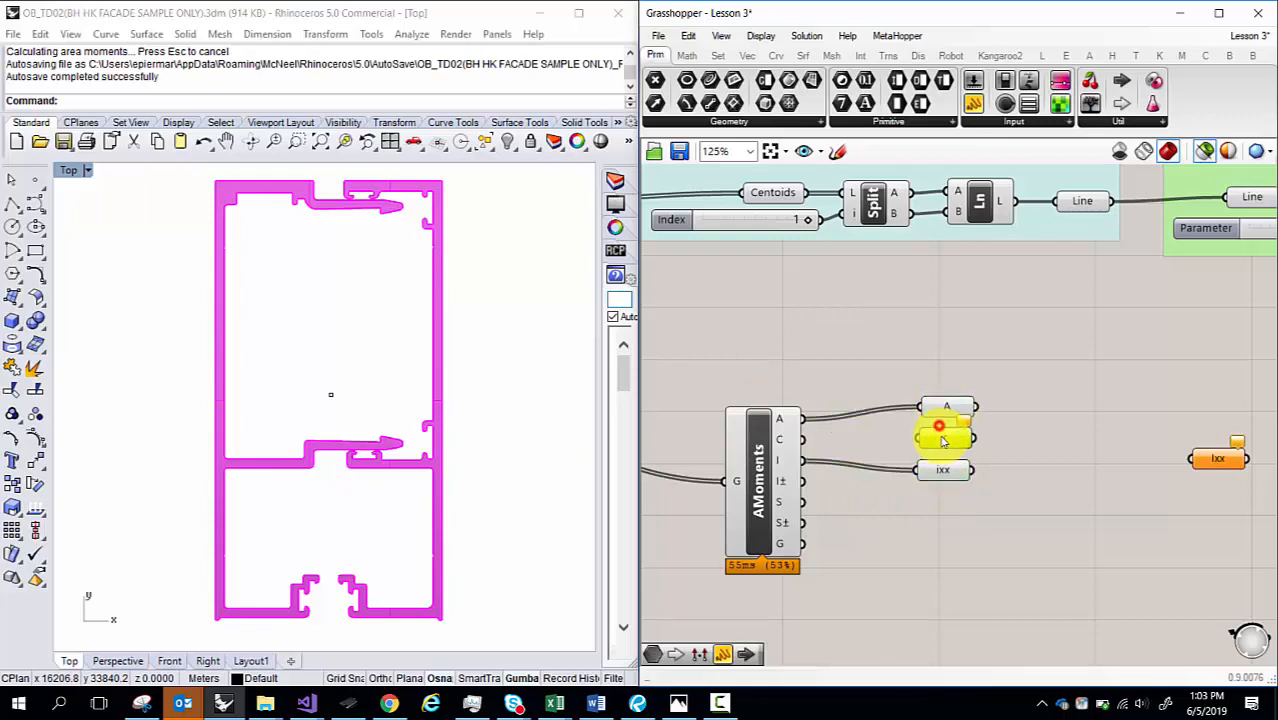
click(943, 408)
mouse_move(945, 416)
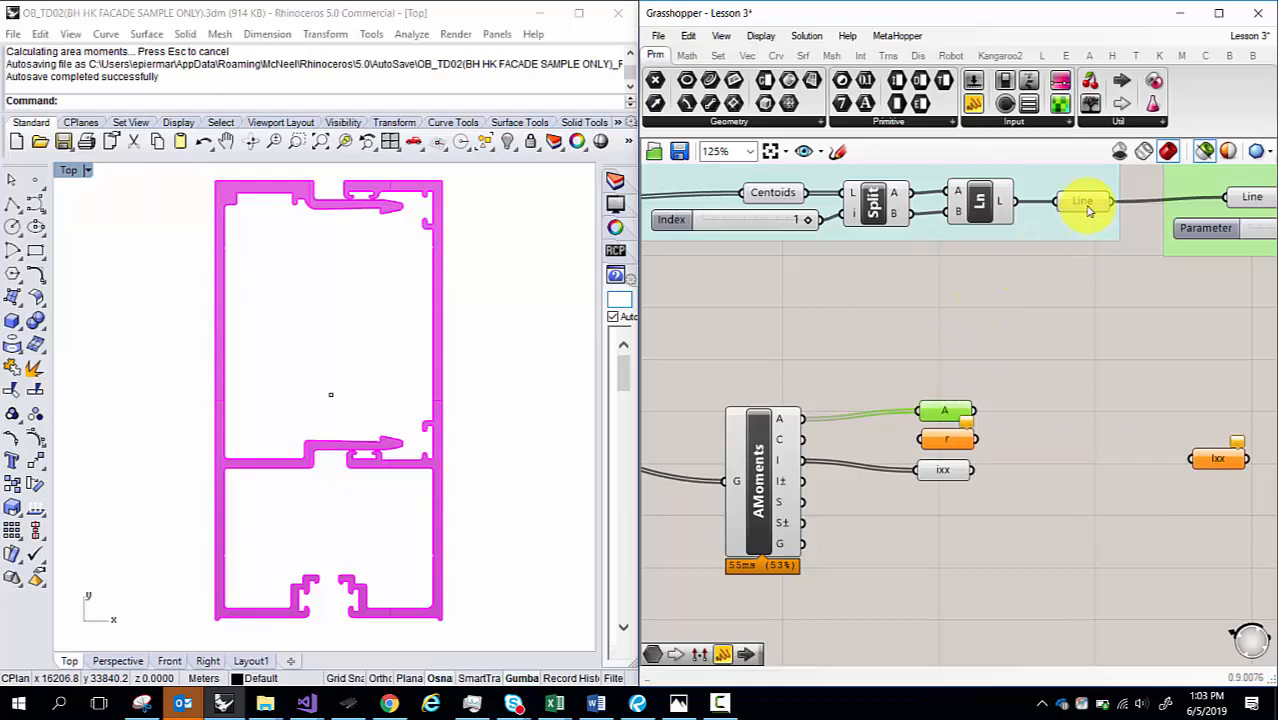
- Add an Evaluate Curve component below the Step 2) Draw Line group and wire the Line parameter into its C input
mouse_move(1089, 210)
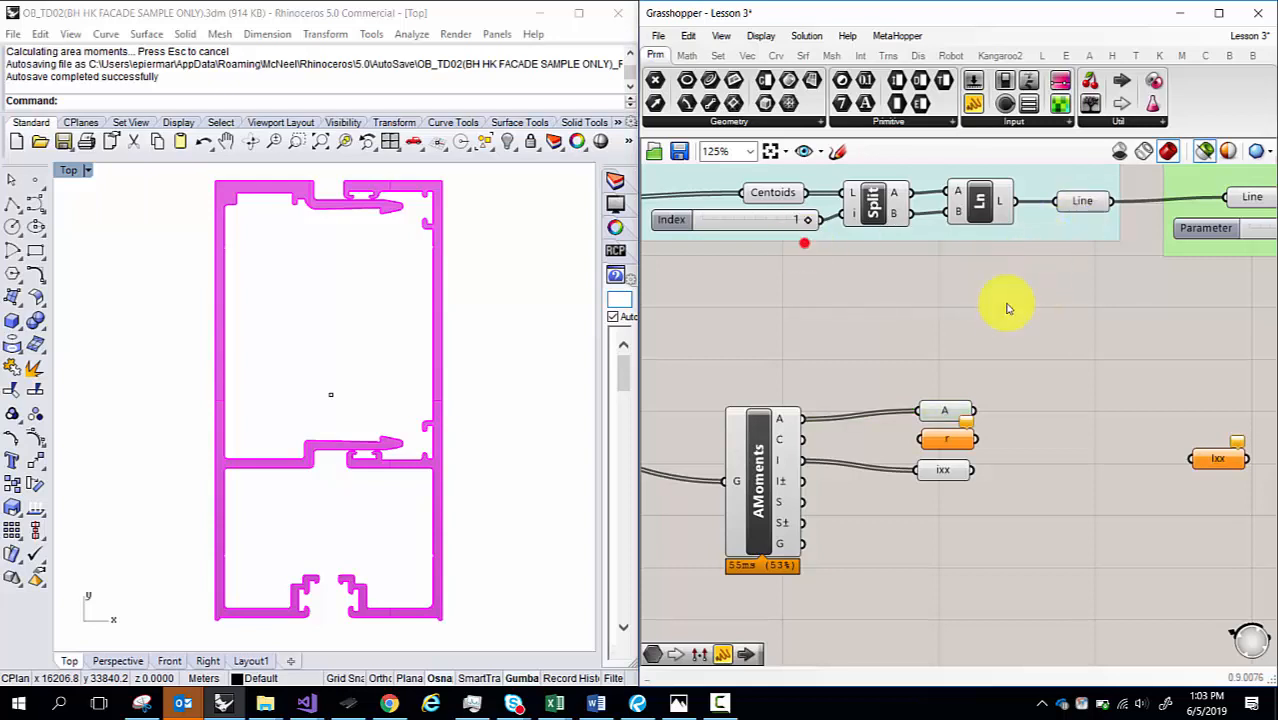
double_click(1010, 308)
text(eval)
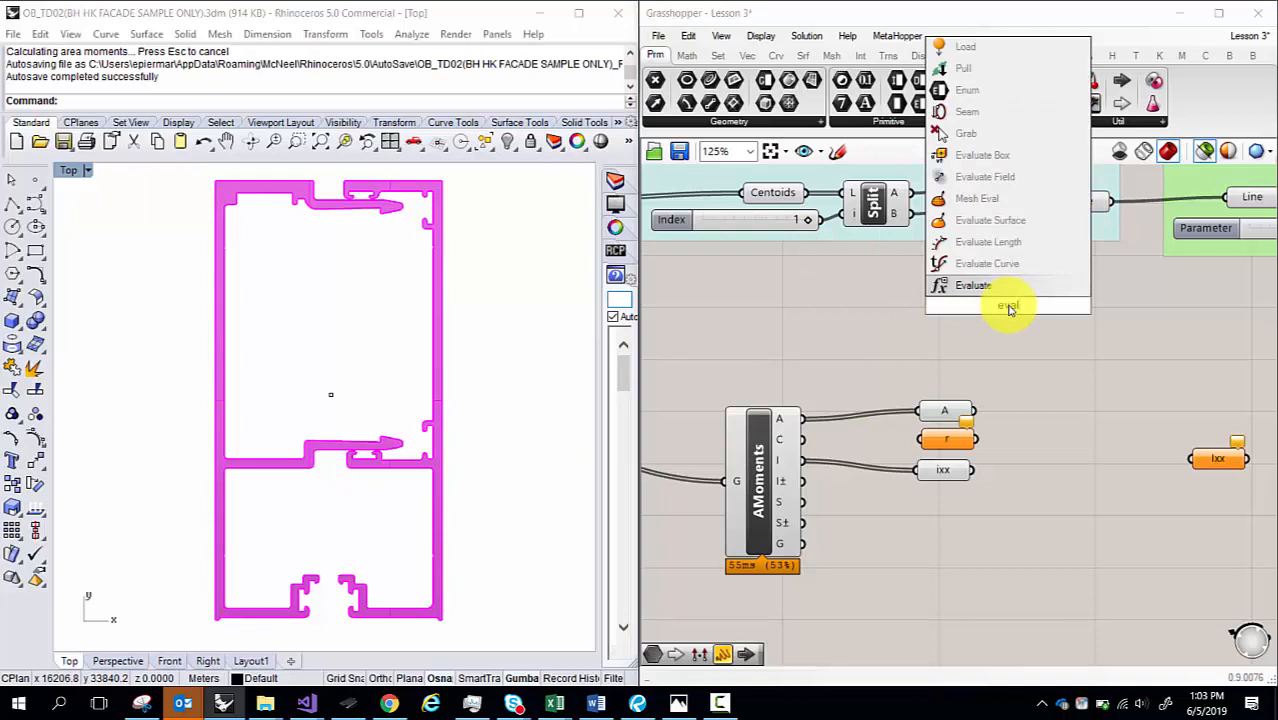
click(985, 263)
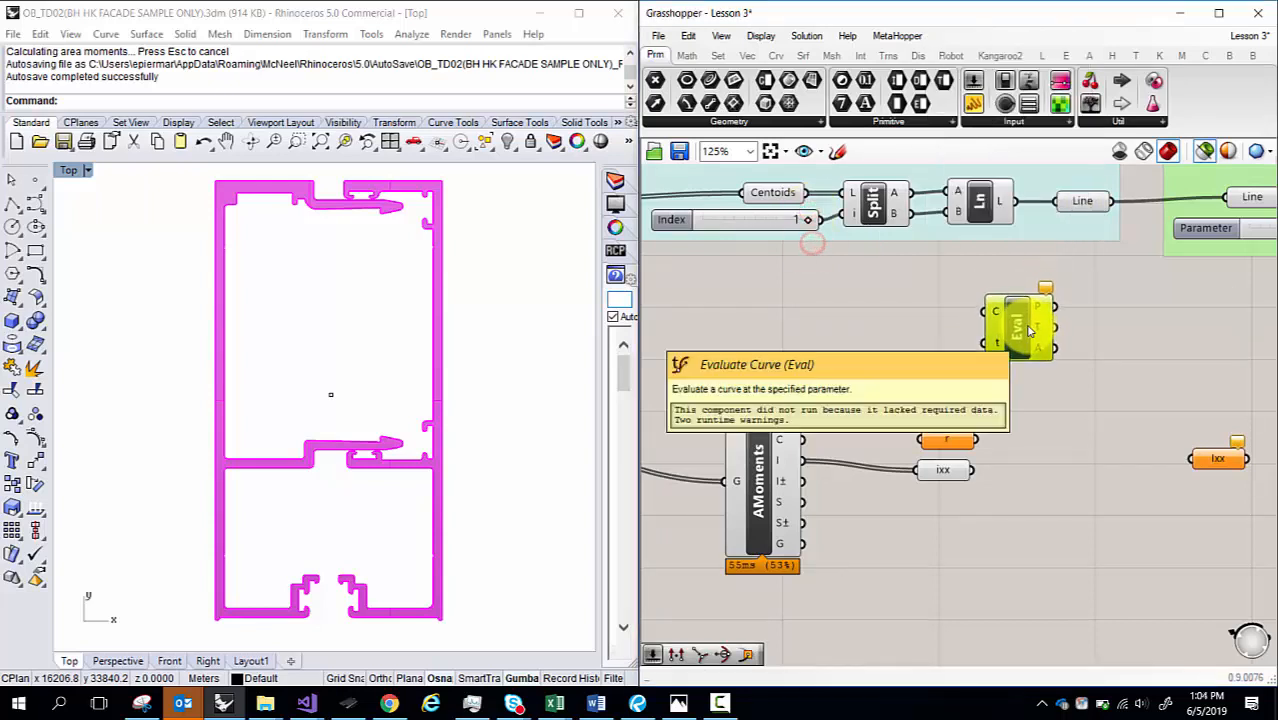
drag(1112, 201, 985, 318)
- Add a number slider set to 0.5 and wire it into the new Evaluate Curve component's t input
double_click(878, 347)
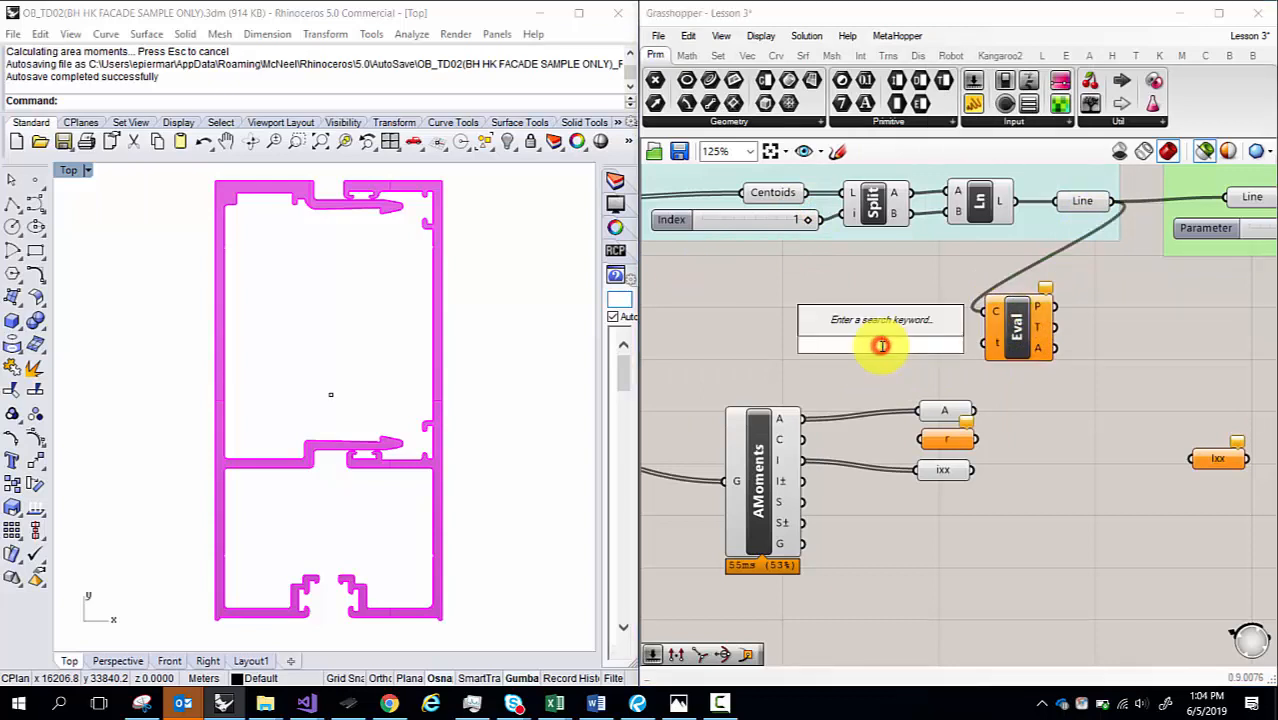
text(.5)
key(Return)
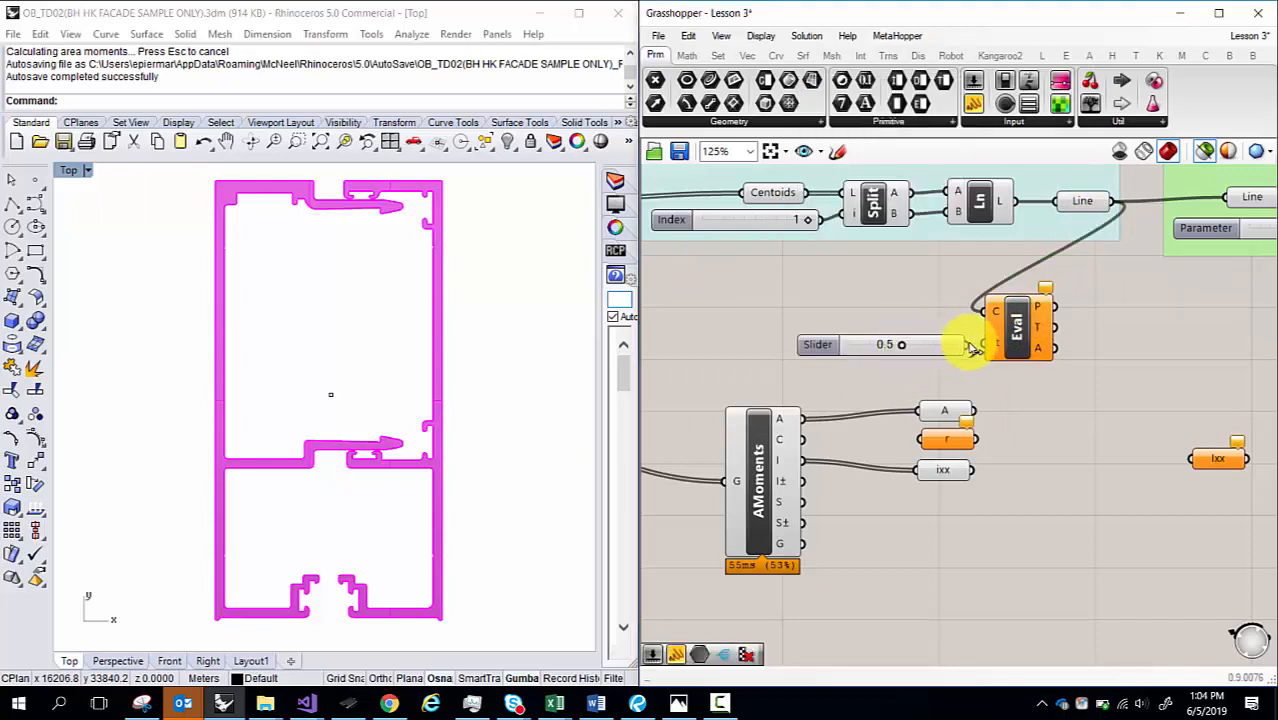
drag(969, 345, 1052, 328)
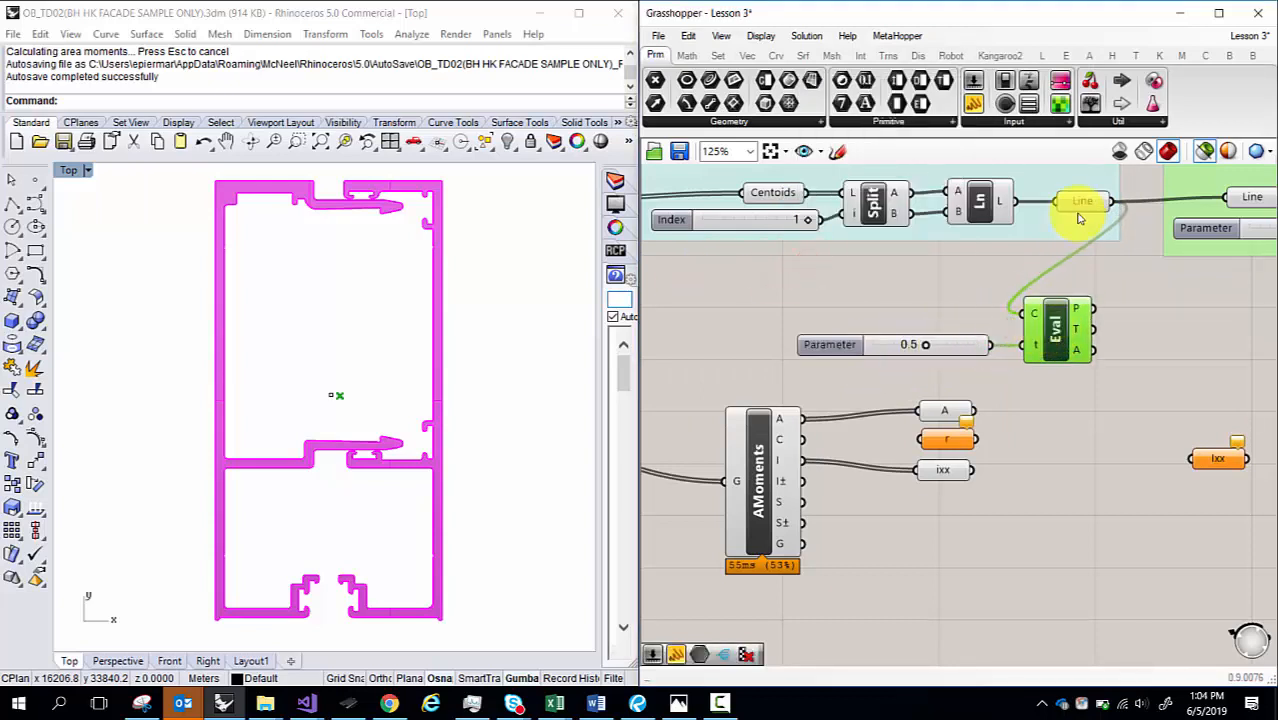
- Add a Distance component beside the new Evaluate Curve and wire the P output into its B input
right_drag(993, 285, 936, 278)
double_click(1087, 330)
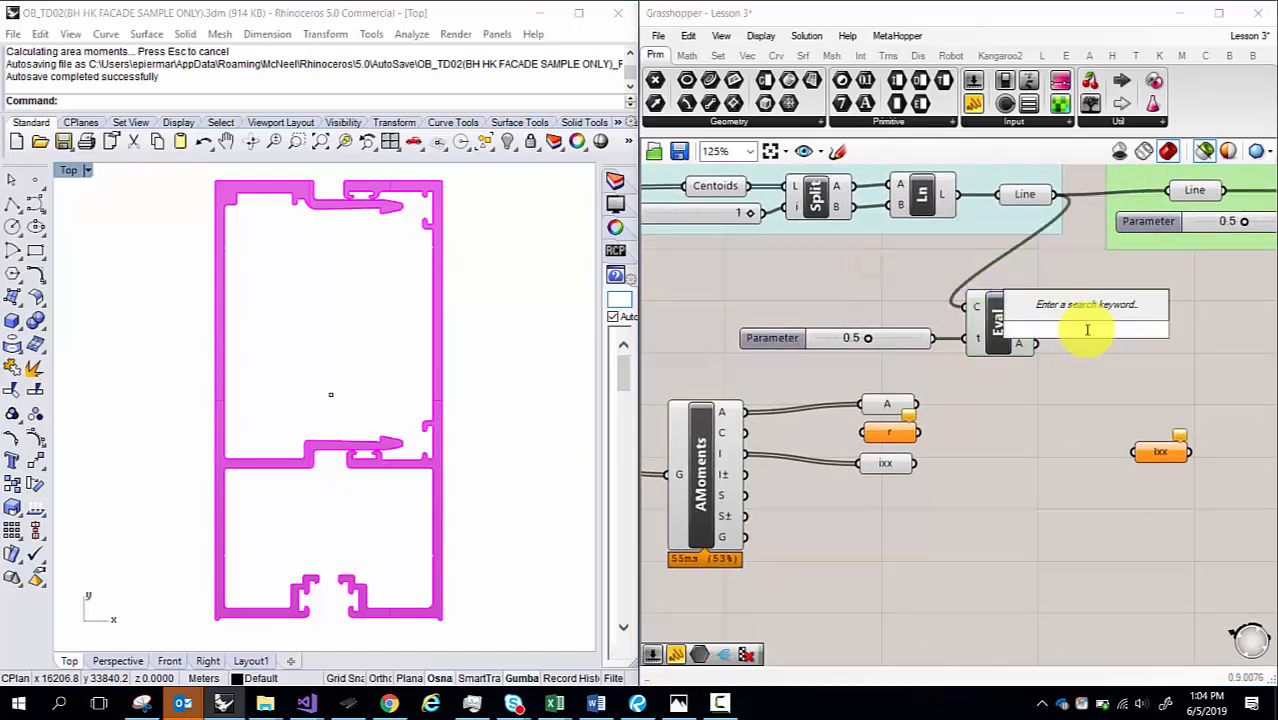
text(dist)
click(1087, 307)
mouse_move(1076, 325)
mouse_down()
mouse_move(1102, 314)
mouse_move(1077, 324)
mouse_up()
- Check the Step 3) midpoint Eval and Point, and wire the Split component's A output into the Distance component's A input
right_drag(1122, 314, 984, 325)
scroll(984, 324, down, 2)
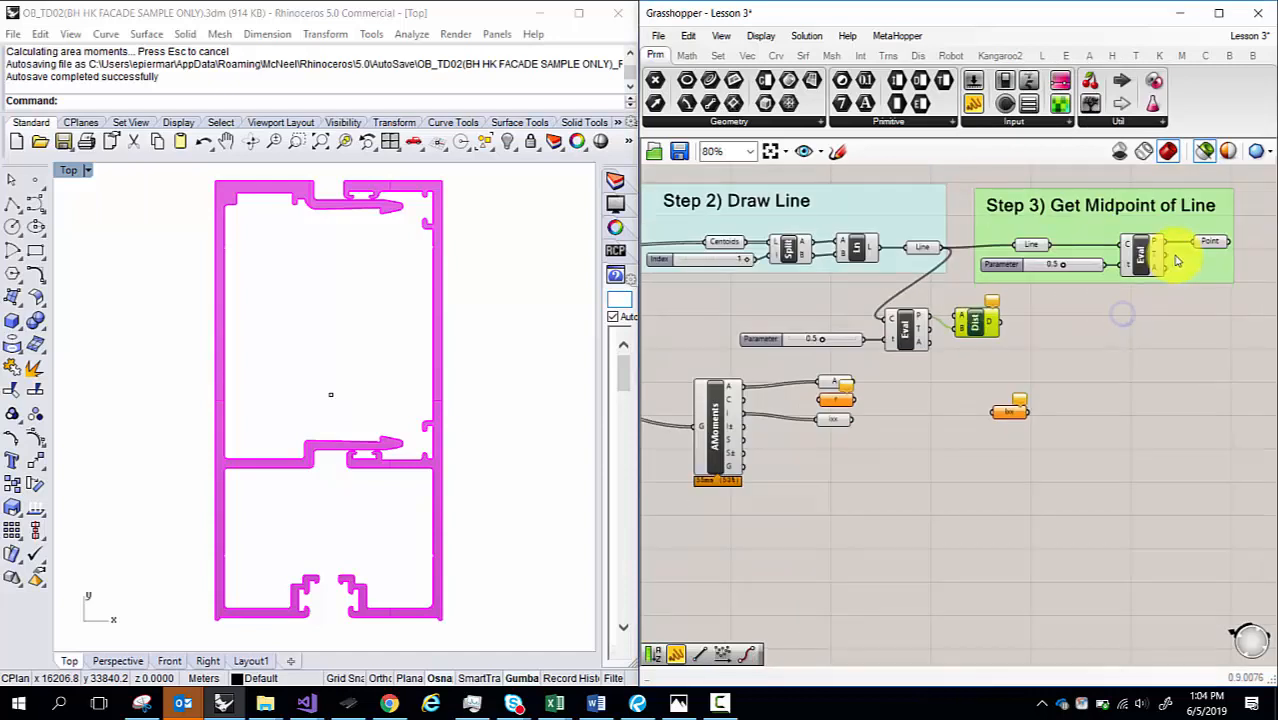
click(1140, 255)
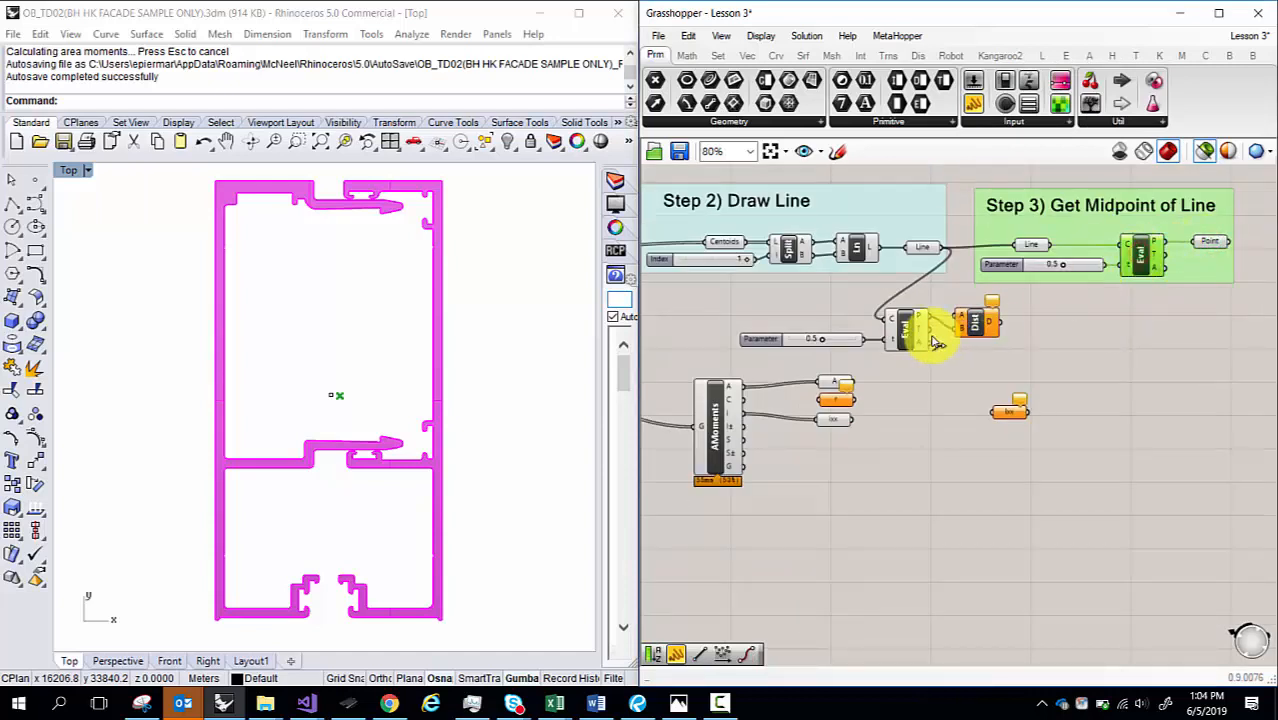
click(1205, 243)
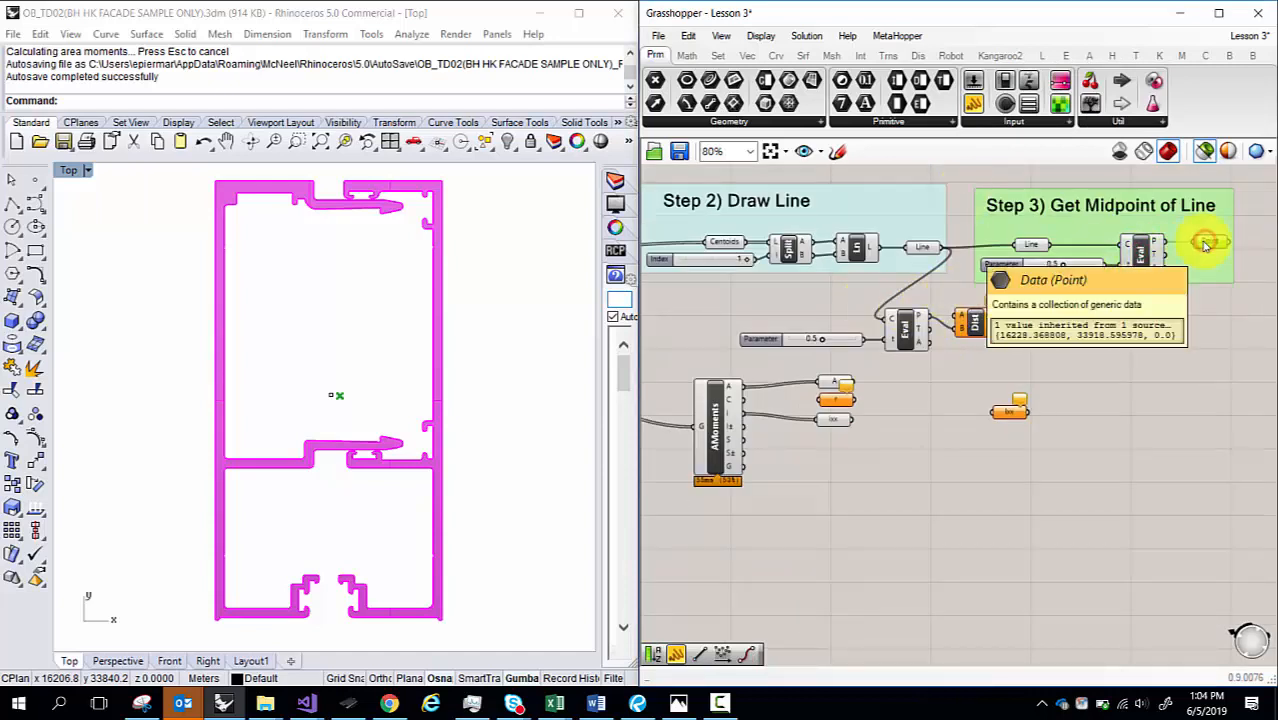
right_drag(822, 320, 870, 314)
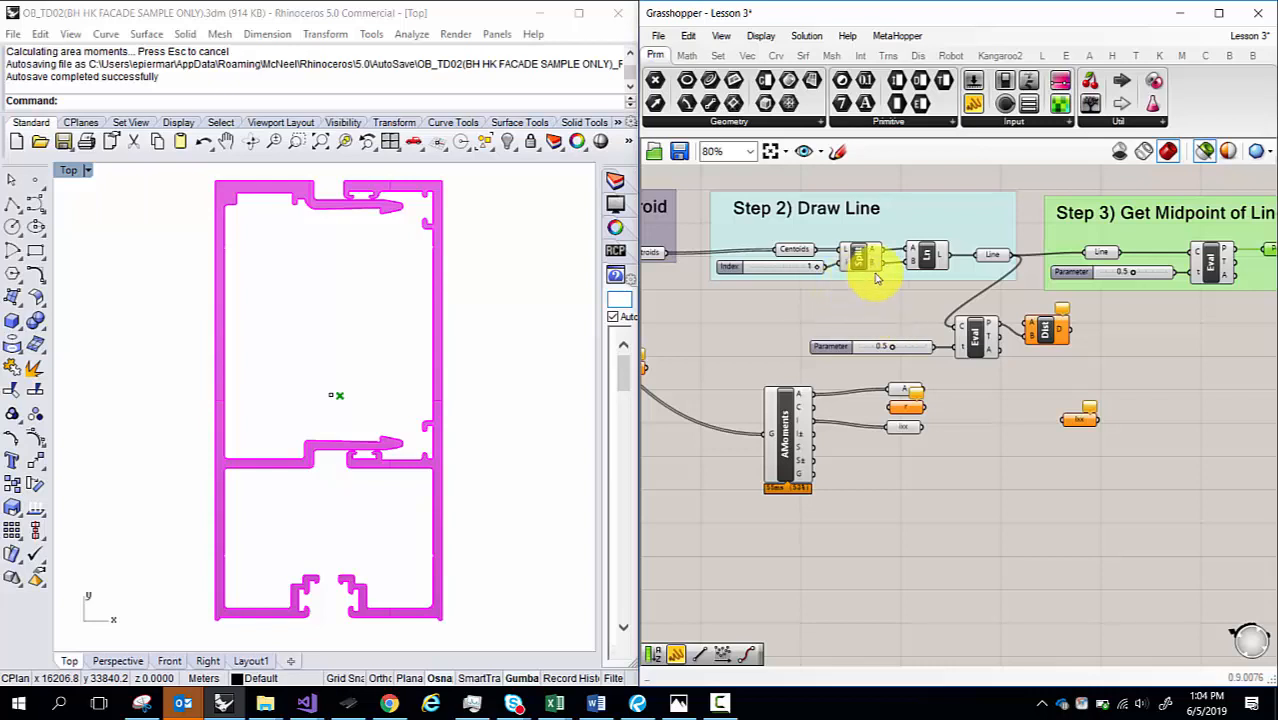
drag(942, 256, 1041, 320)
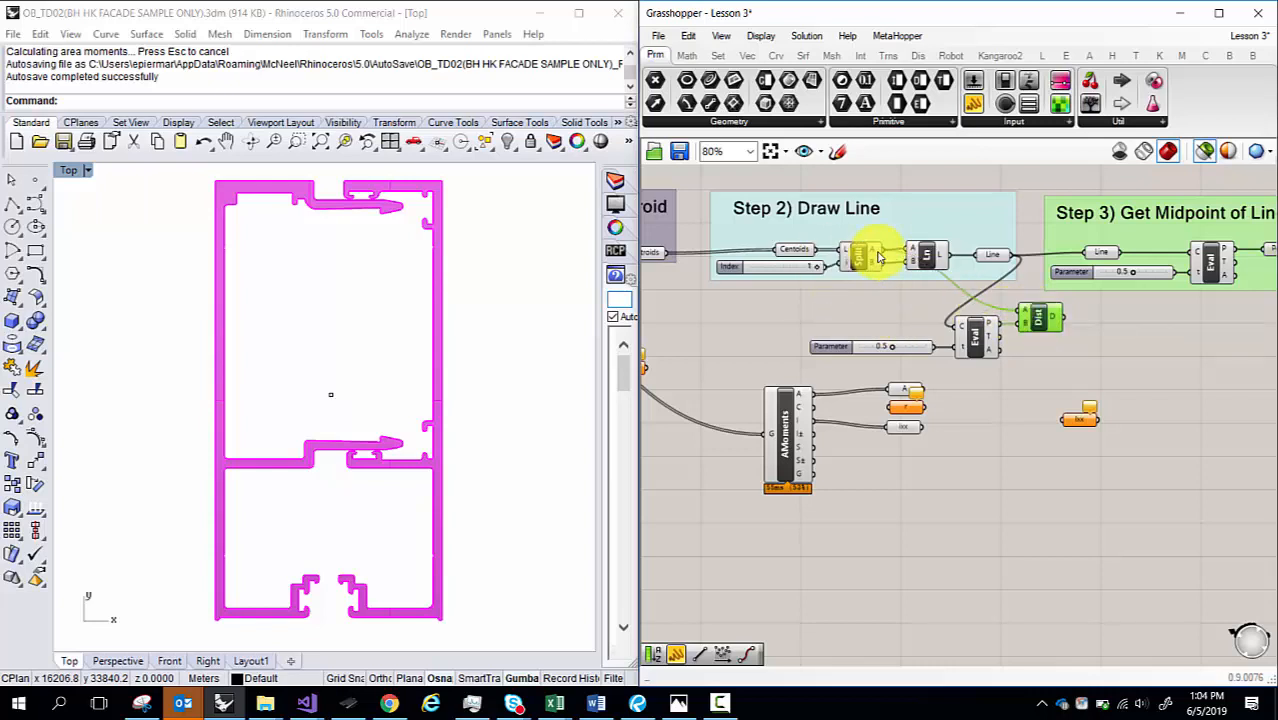
- Add a Data parameter fed by Split output A and Eval output P to preview the two measured points
scroll(878, 258, up, 3)
double_click(903, 352)
text(data)
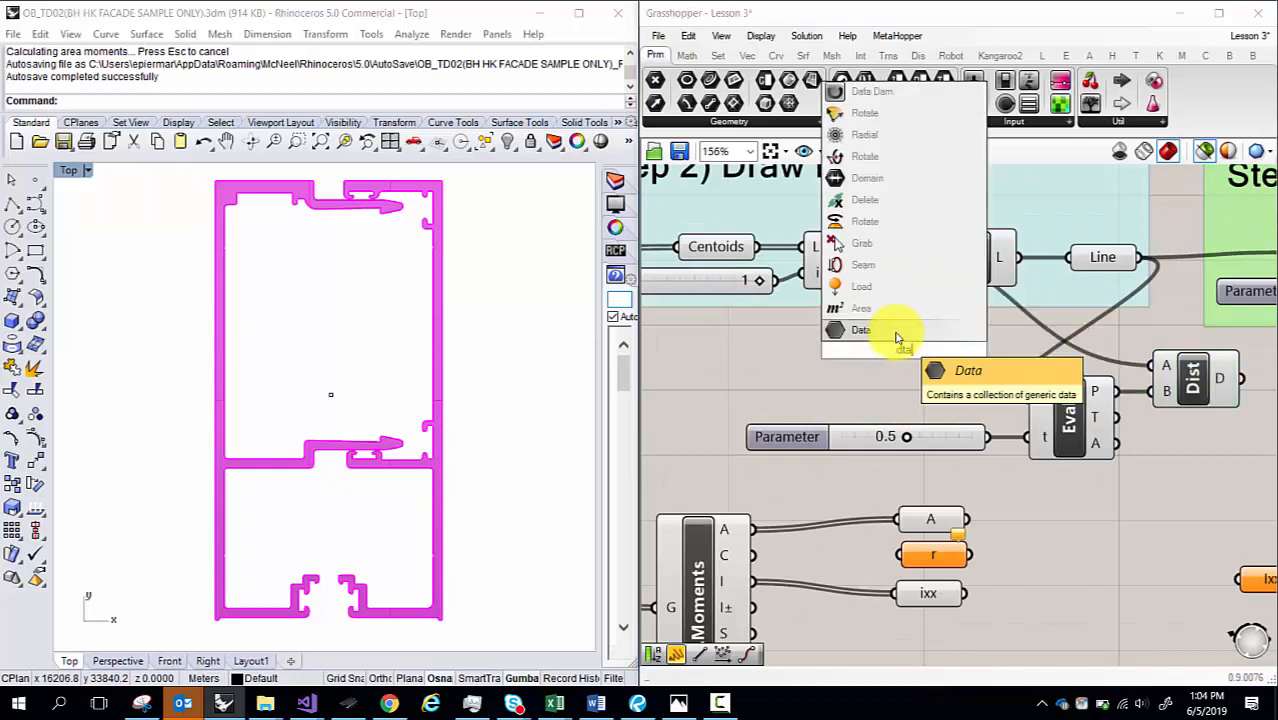
click(893, 333)
drag(885, 247, 909, 355)
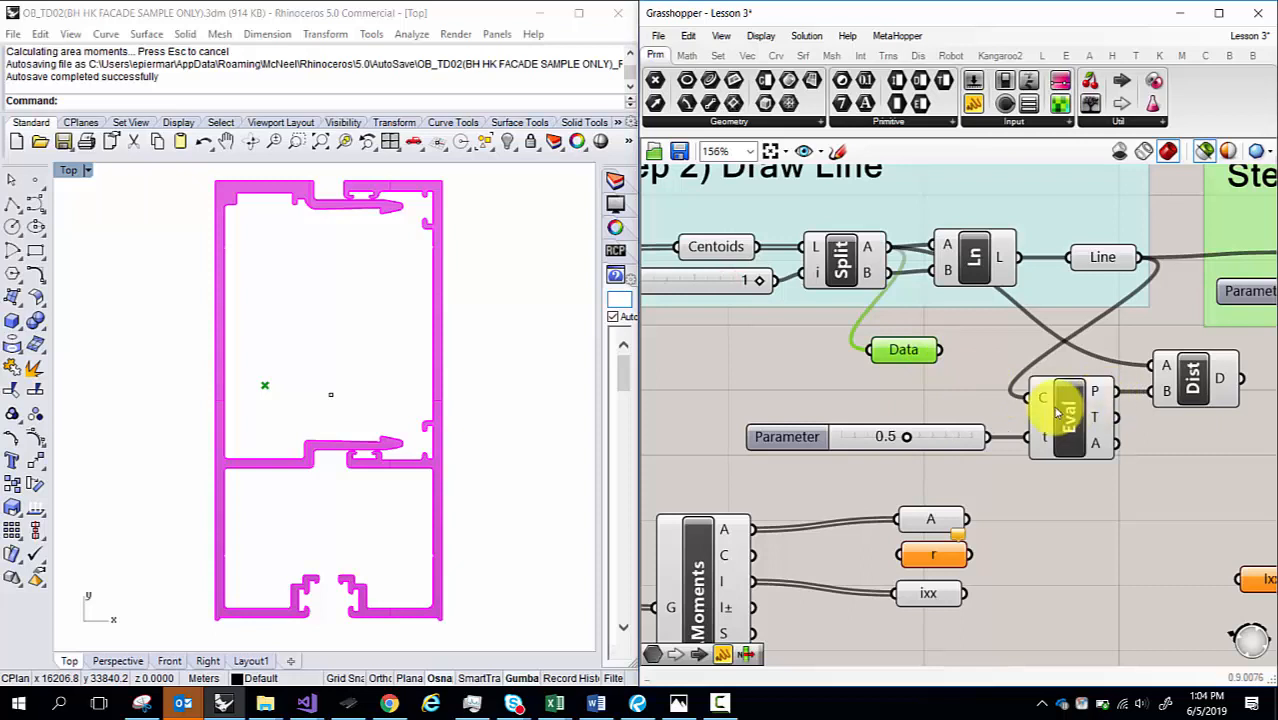
drag(1115, 391, 869, 349)
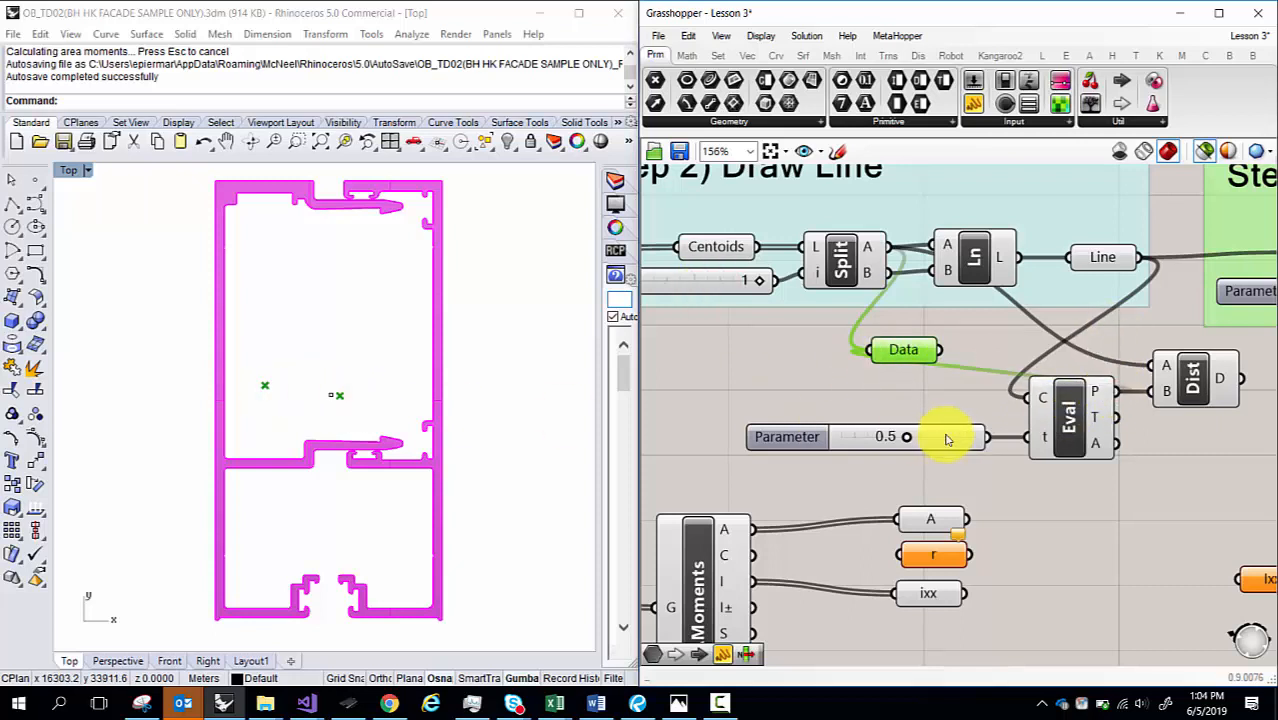
- Check the Distance component's D output and wire it into the r parameter
right_drag(1248, 404, 1184, 403)
mouse_move(1165, 390)
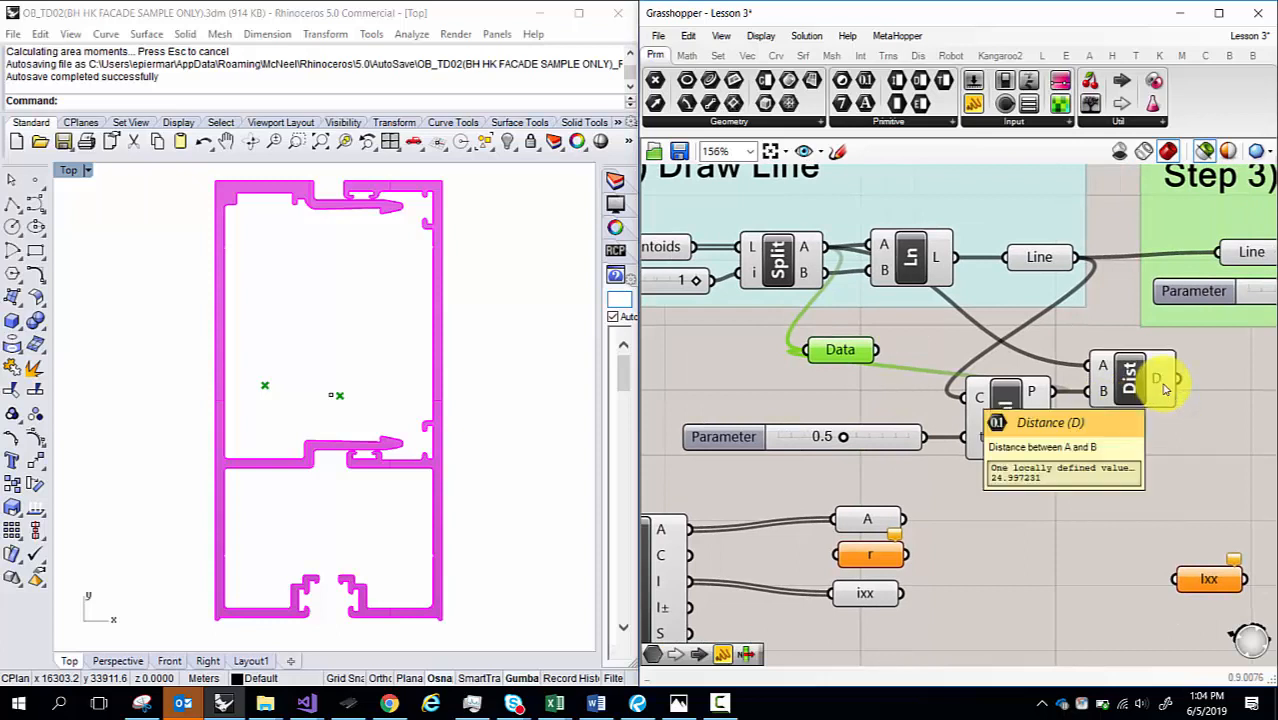
drag(1176, 379, 850, 558)
click(885, 562)
mouse_move(878, 567)
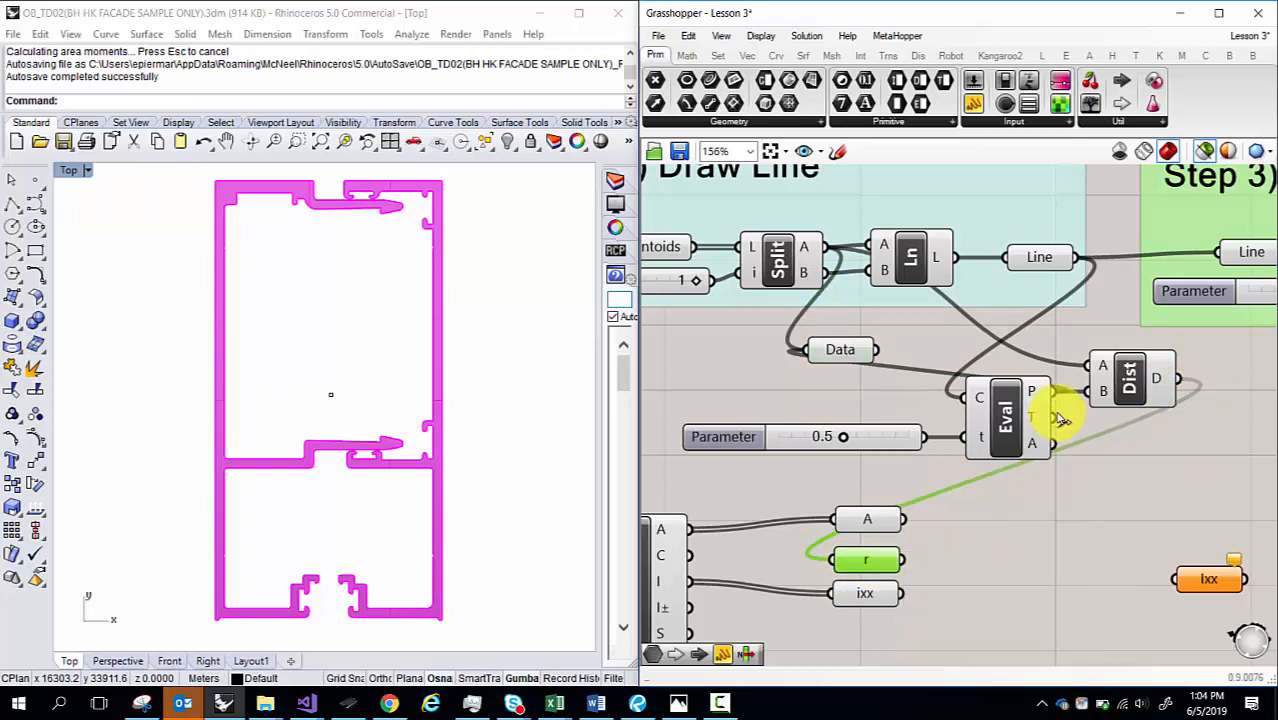
- Move the Distance component farther from Eval and delete the Data parameter used for previewing the points
drag(1128, 387, 1182, 375)
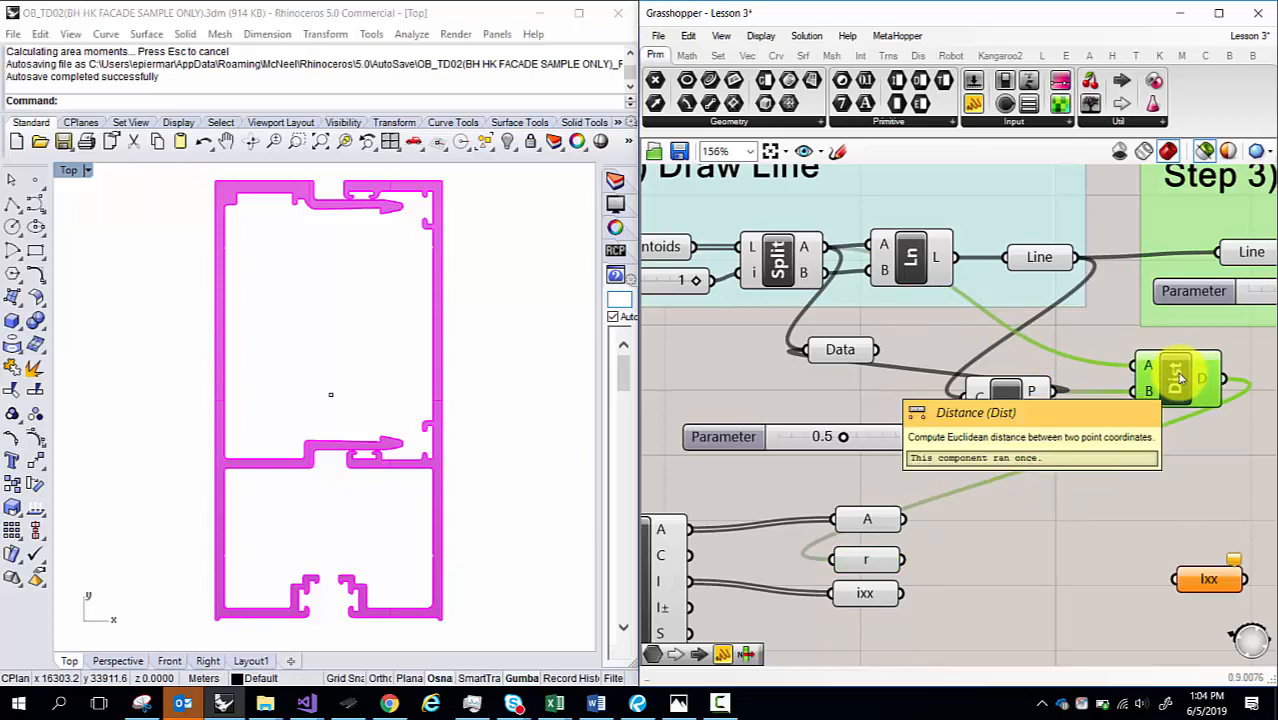
right_drag(1061, 376, 992, 362)
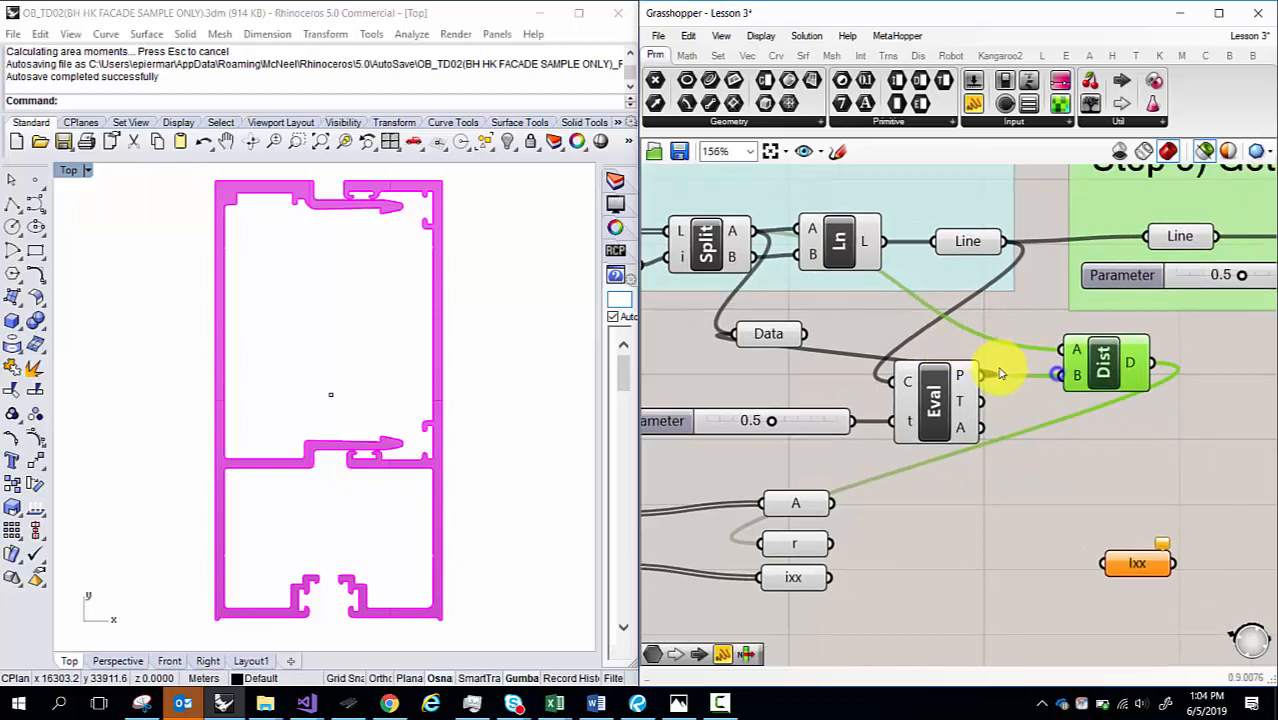
drag(757, 344, 867, 343)
key(Delete)
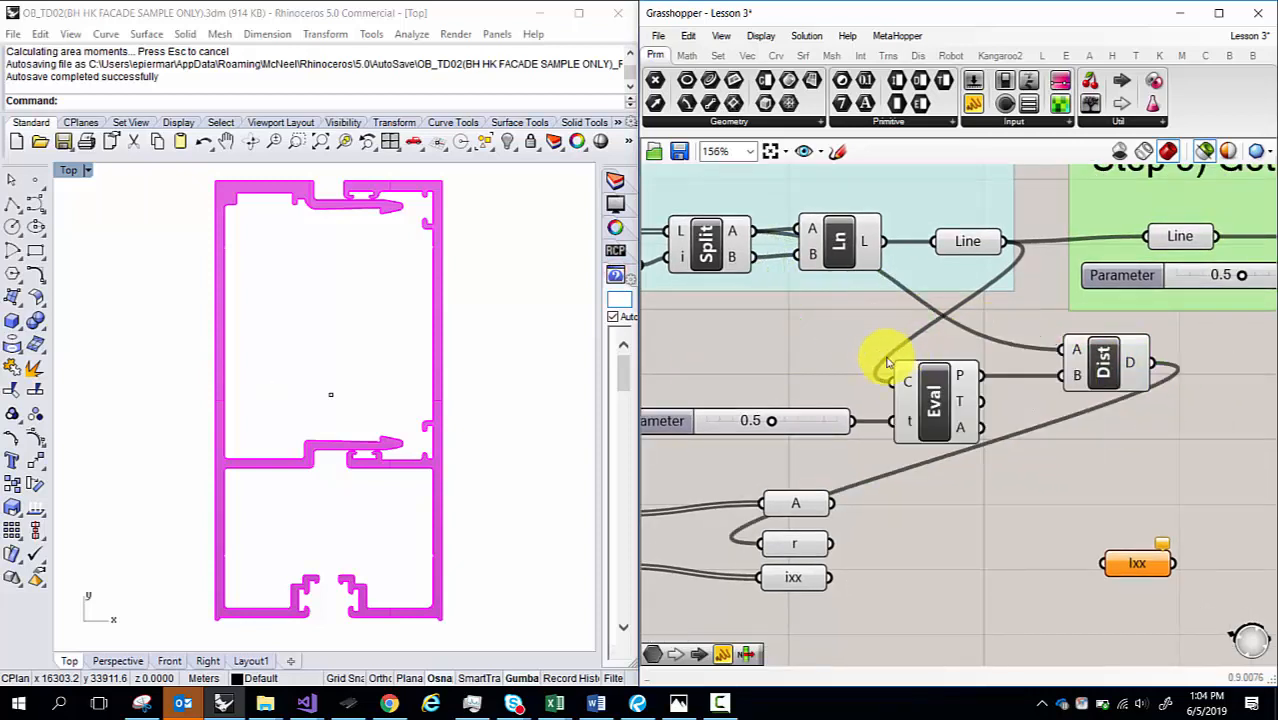
- Add a curve Length component under the Split component and wire the Step 2) Line parameter into its C input
right_drag(850, 362, 982, 368)
click(656, 286)
double_click(838, 358)
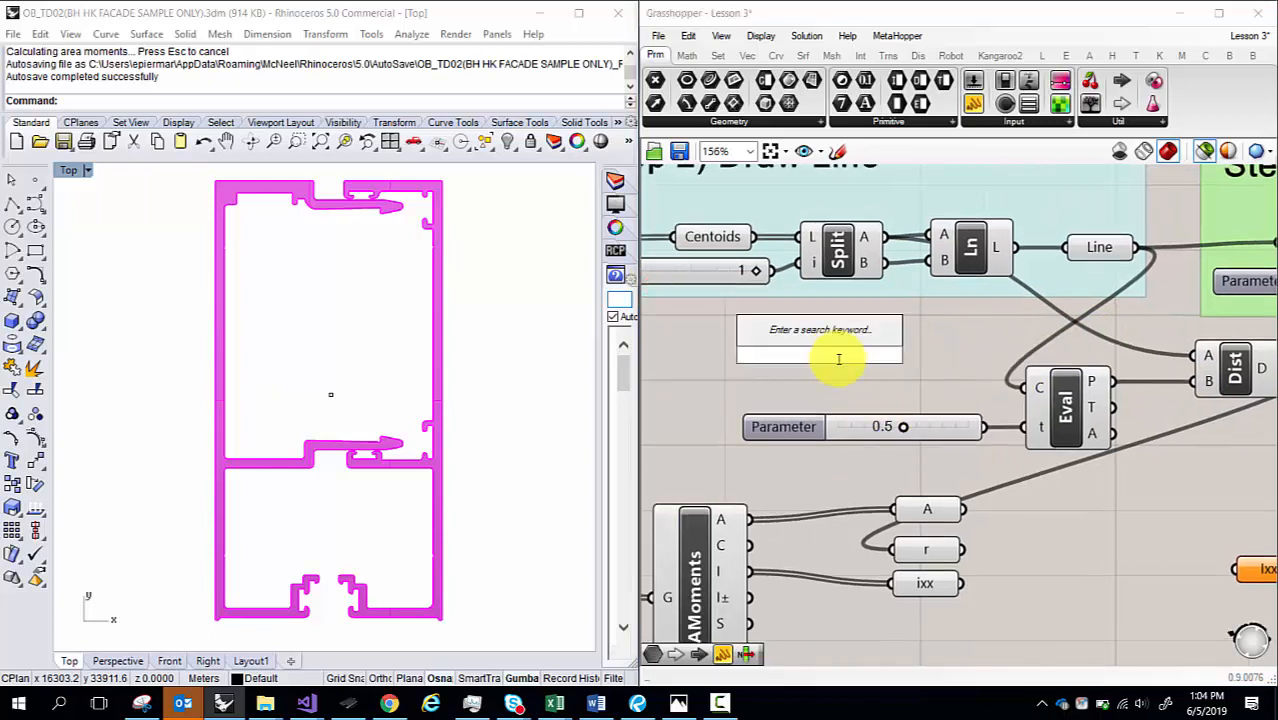
text(leng)
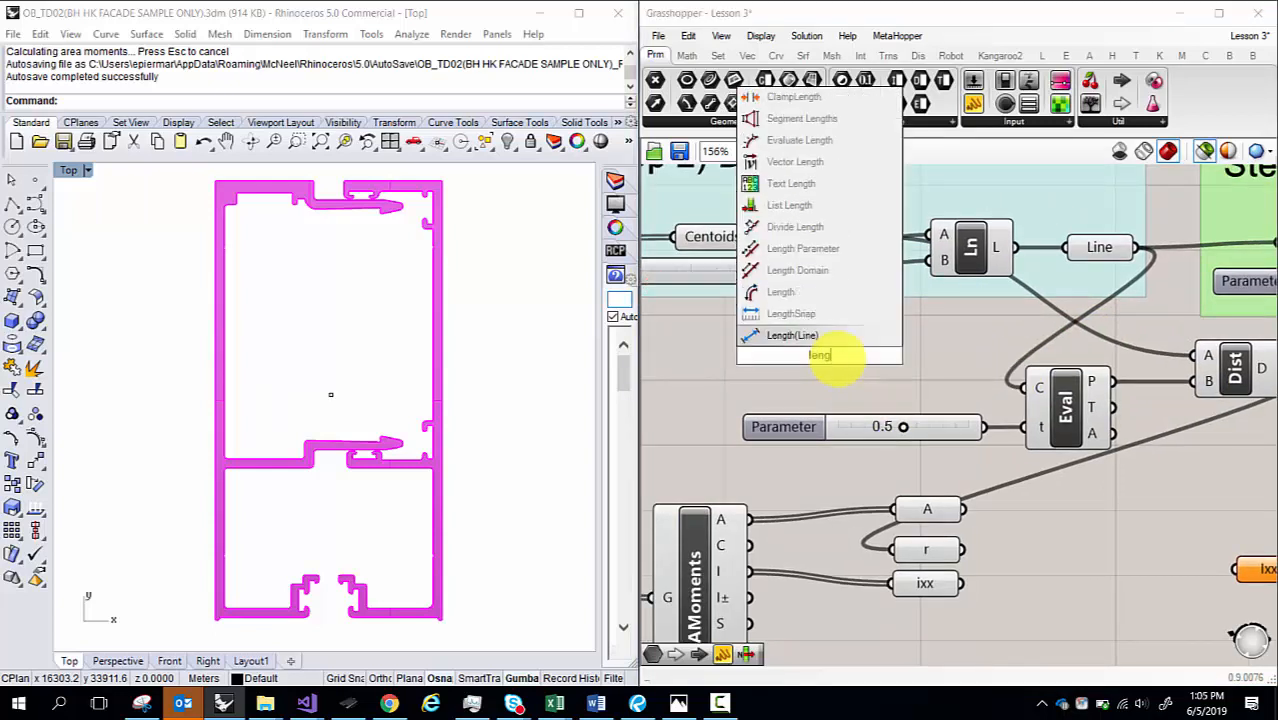
text(th)
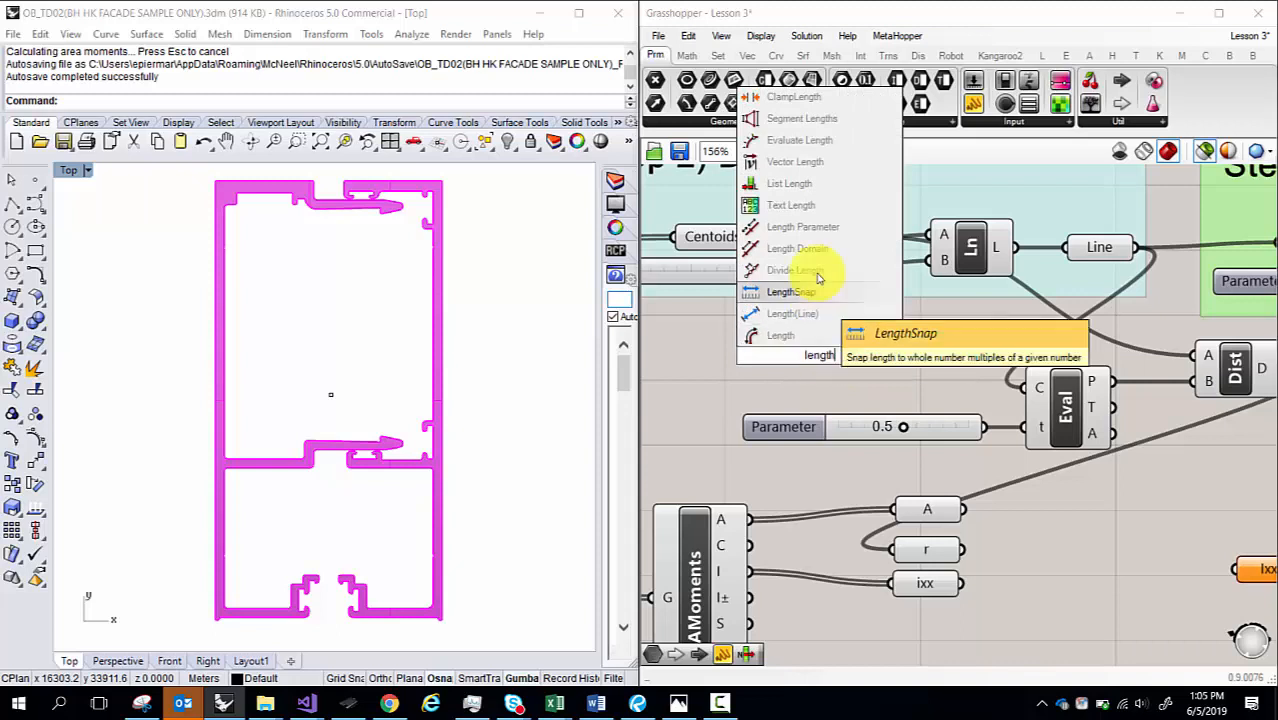
click(808, 336)
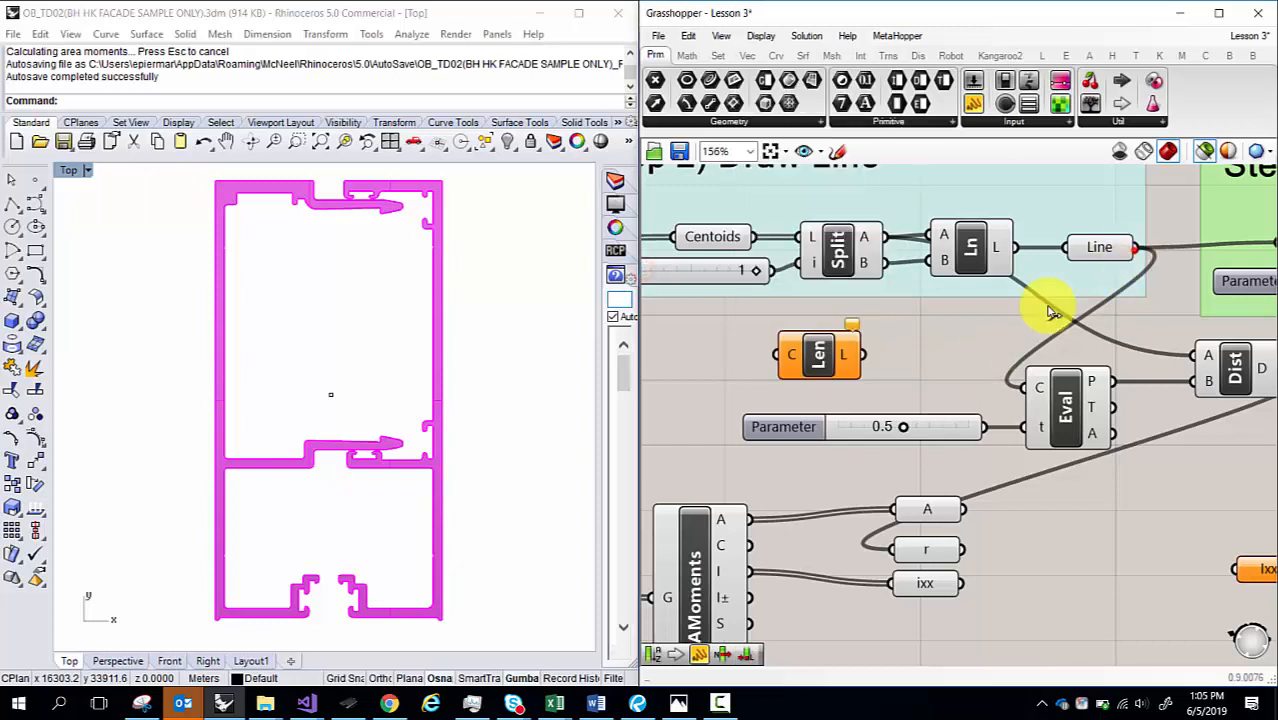
drag(1052, 313, 830, 380)
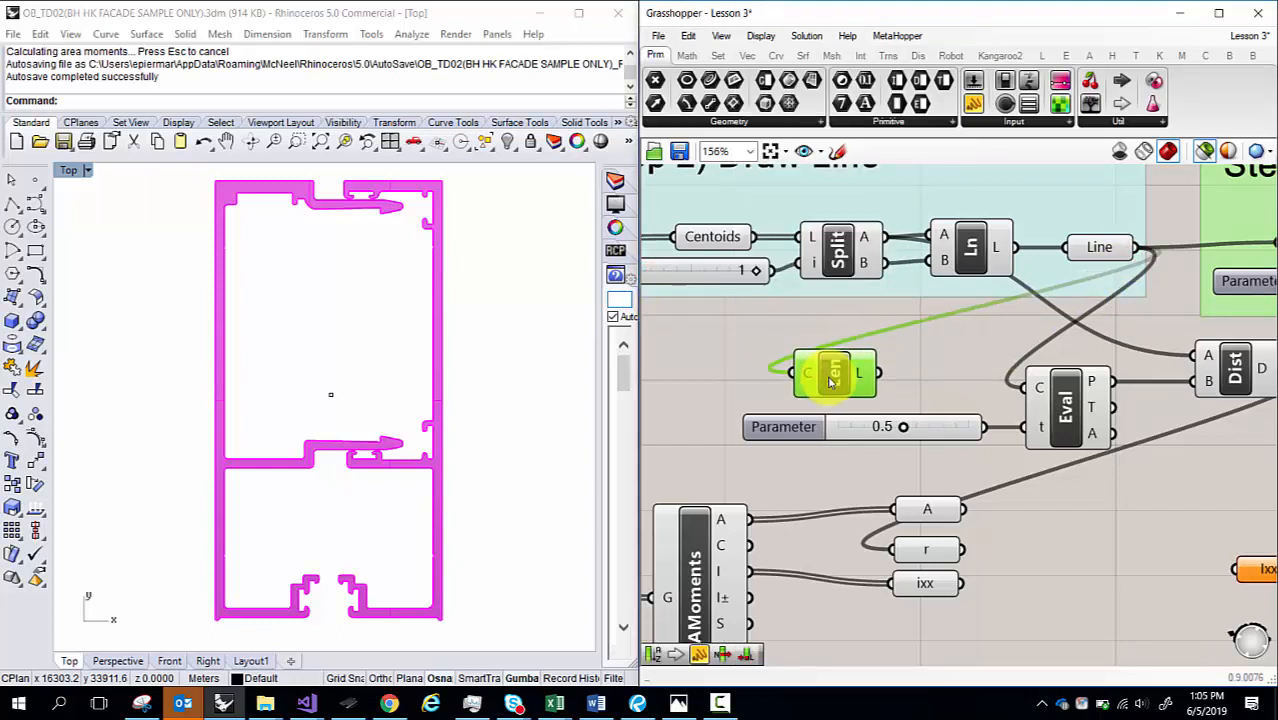
- Open the expression editor for the Length component's L output
right_click(882, 375)
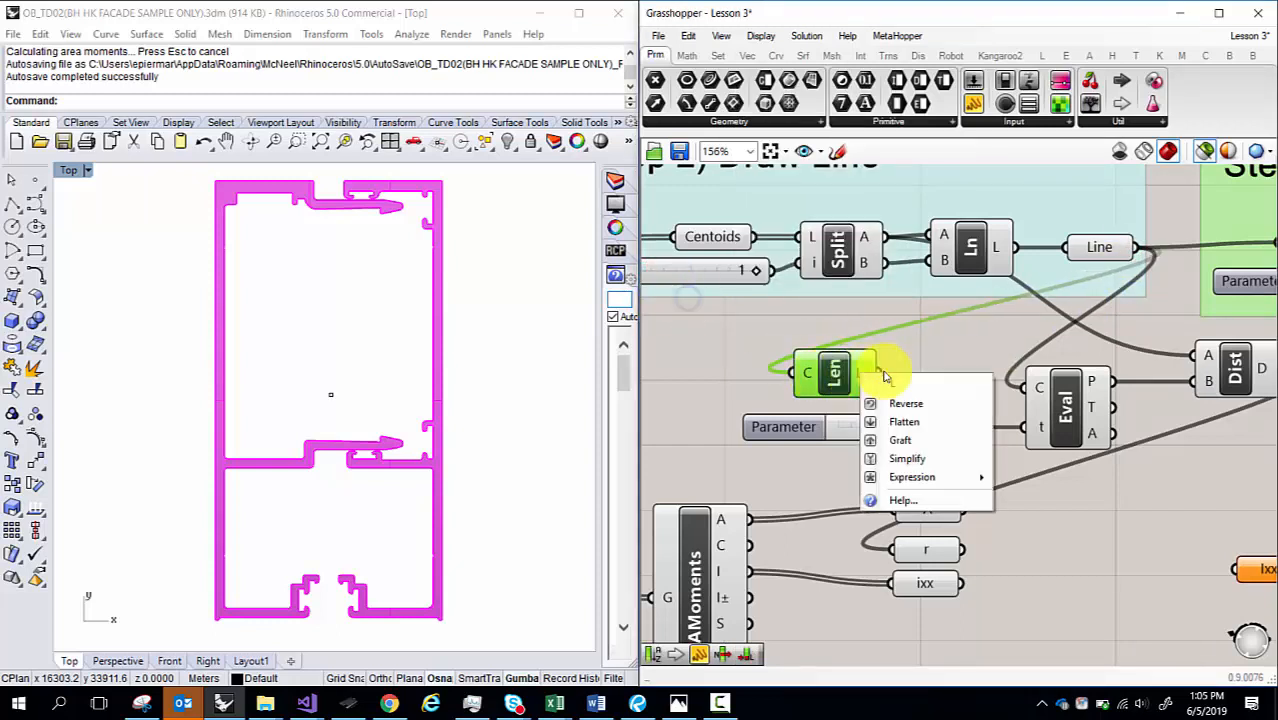
mouse_move(944, 482)
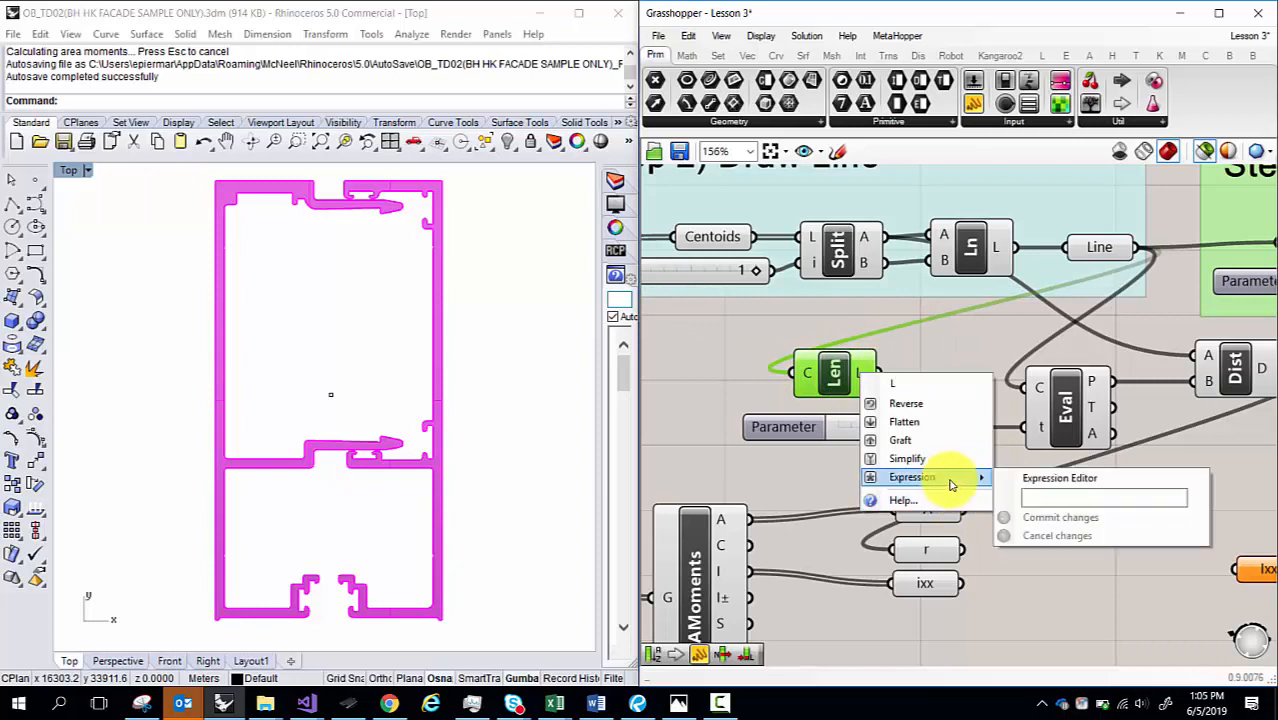
- Set the expression x/2 on the Length component's L output and commit it
click(1052, 498)
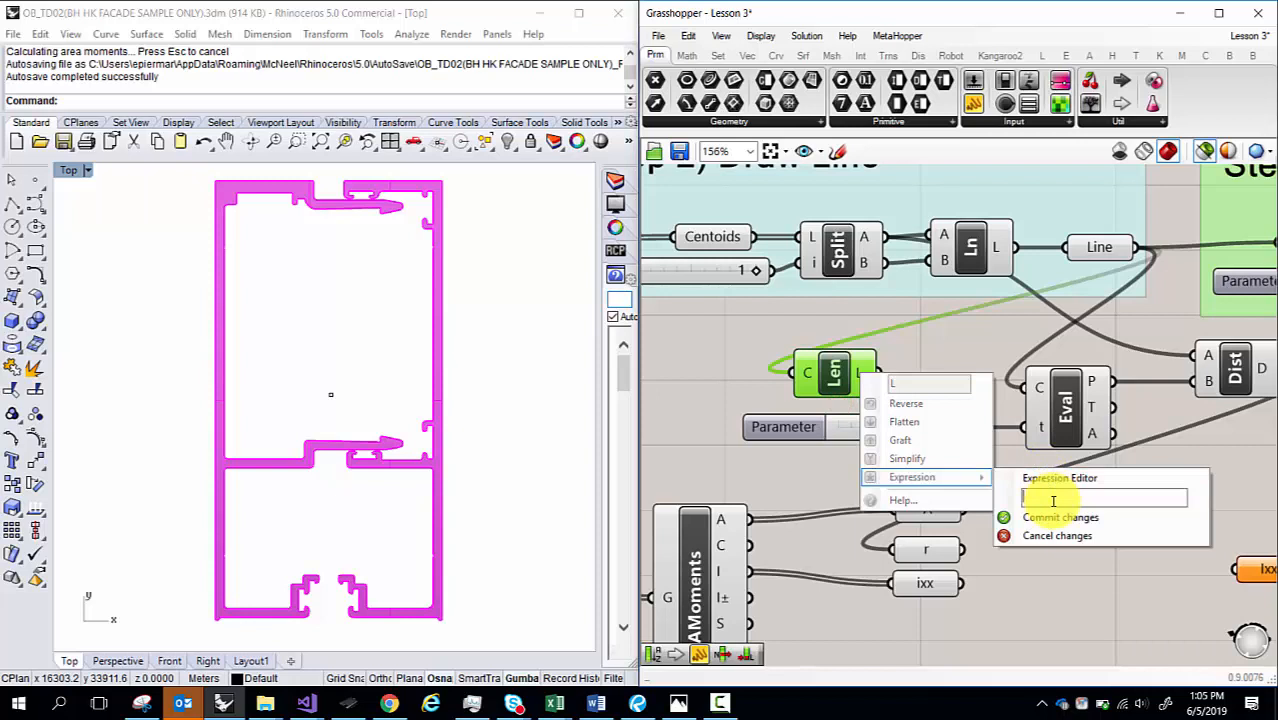
text(x/2)
click(1060, 517)
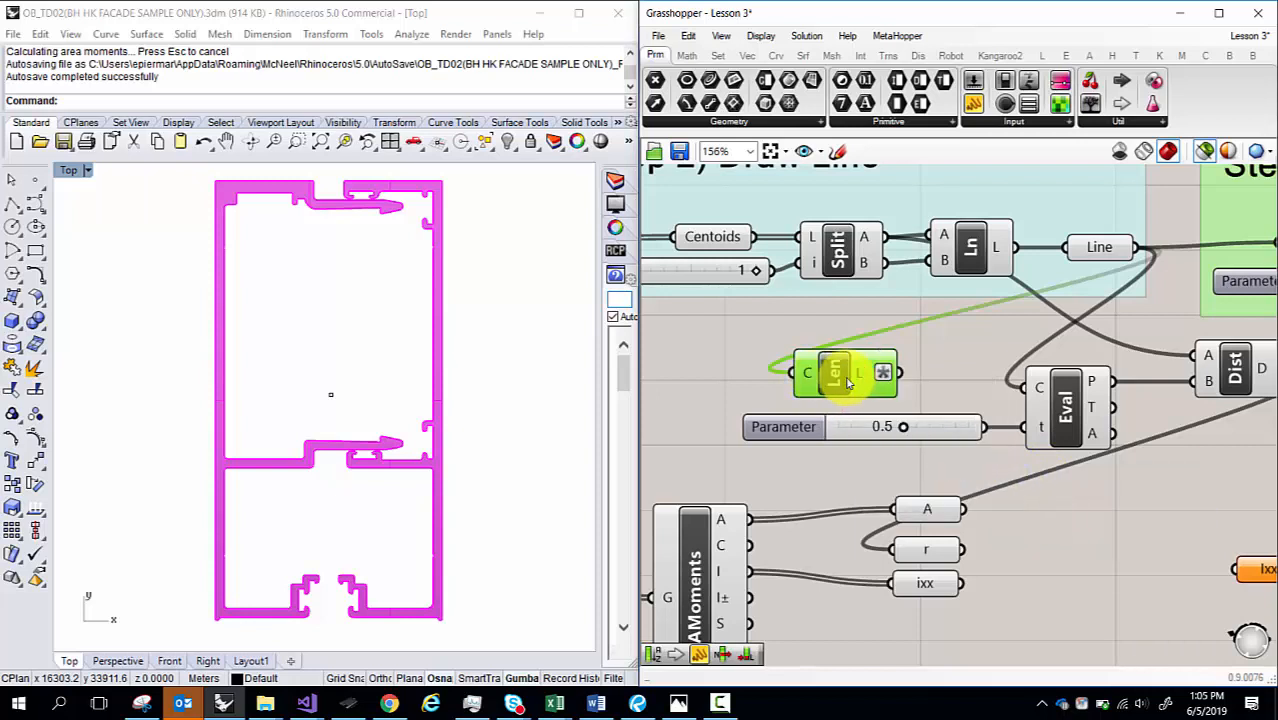
mouse_move(858, 381)
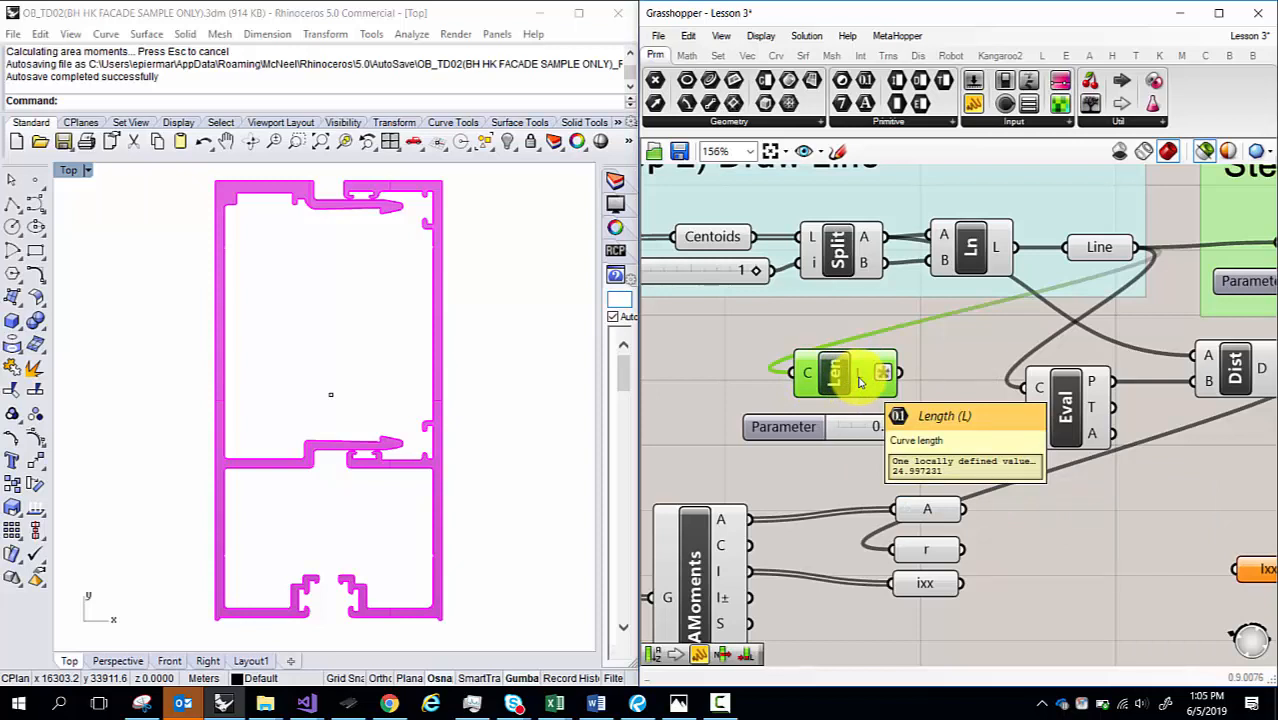
- Delete the Evaluate Curve and Distance components together with their 0.5 Parameter slider below the Draw Line group
right_drag(1091, 399, 1004, 396)
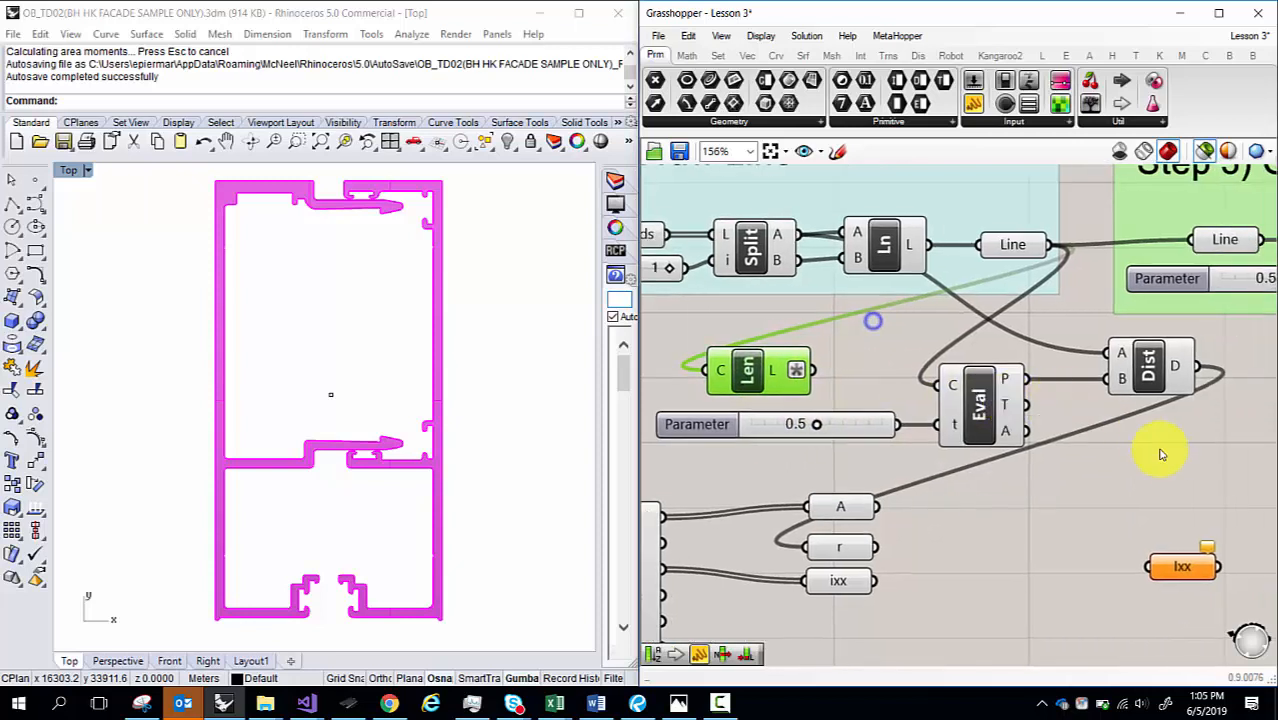
drag(1160, 455, 880, 345)
key(Delete)
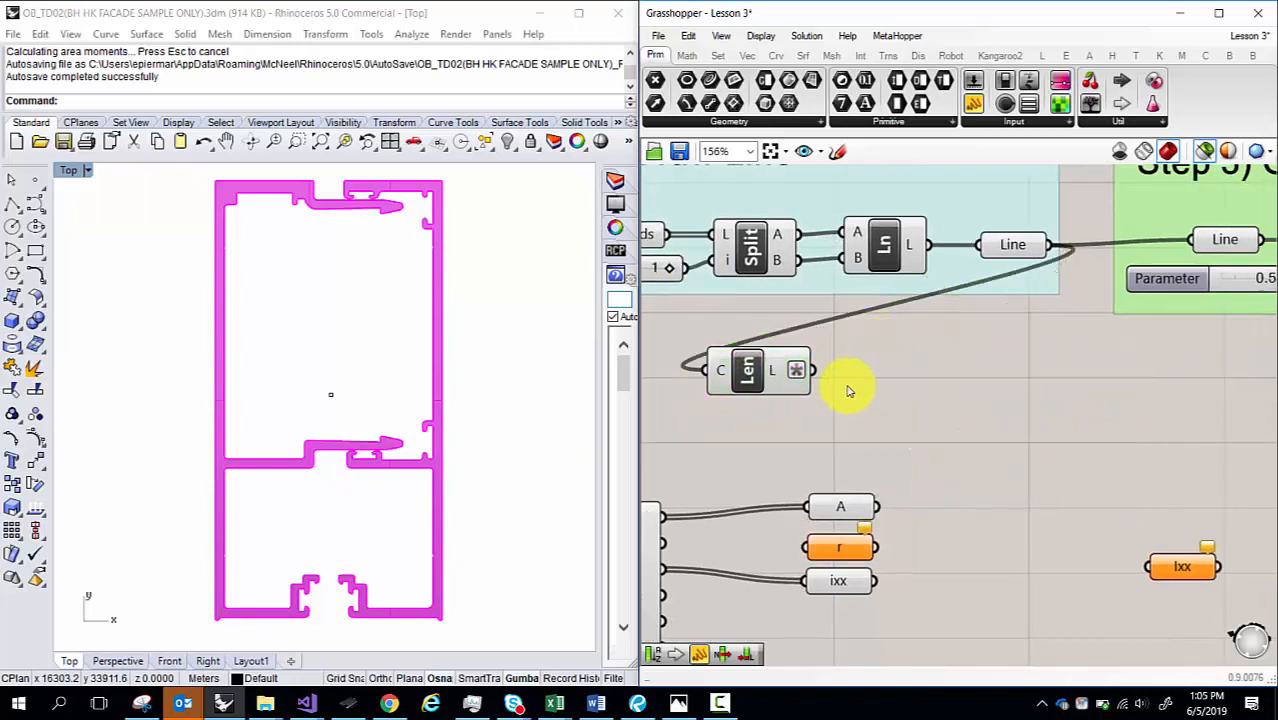
- Connect the Length output to the r parameter and arrange the Length component between Area Moments and r
drag(813, 370, 808, 548)
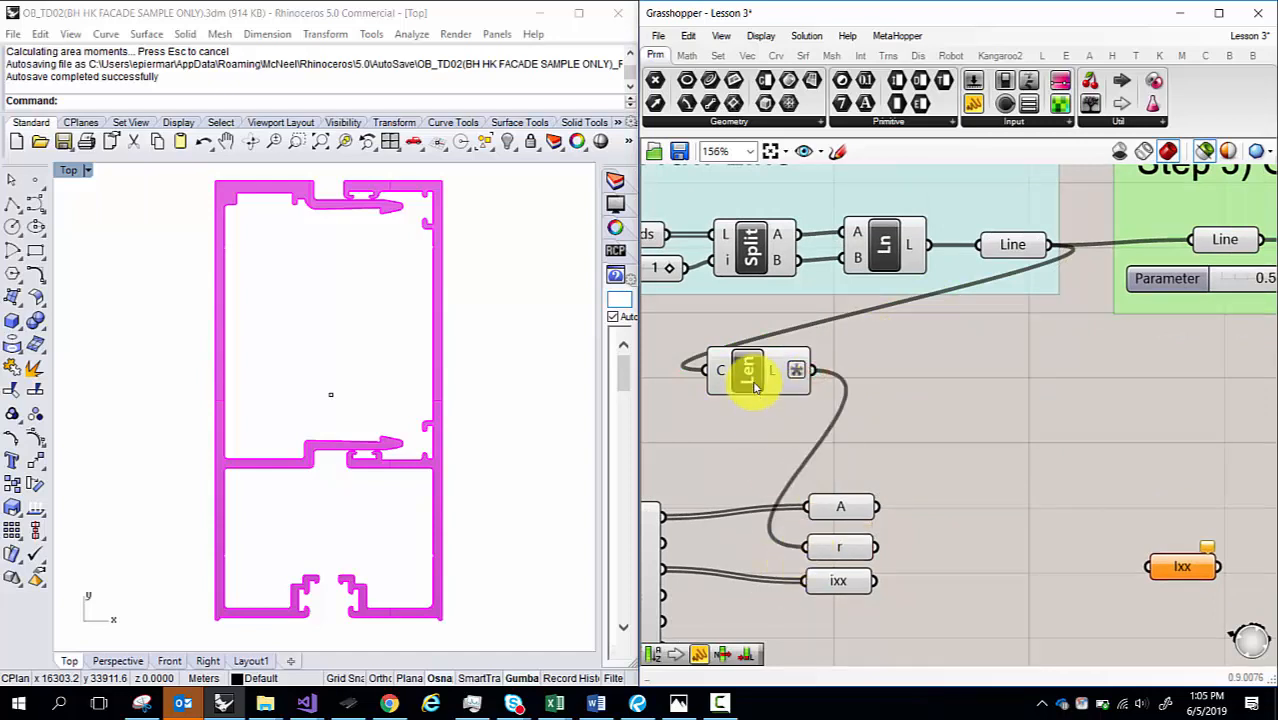
drag(755, 388, 729, 556)
right_drag(767, 520, 862, 494)
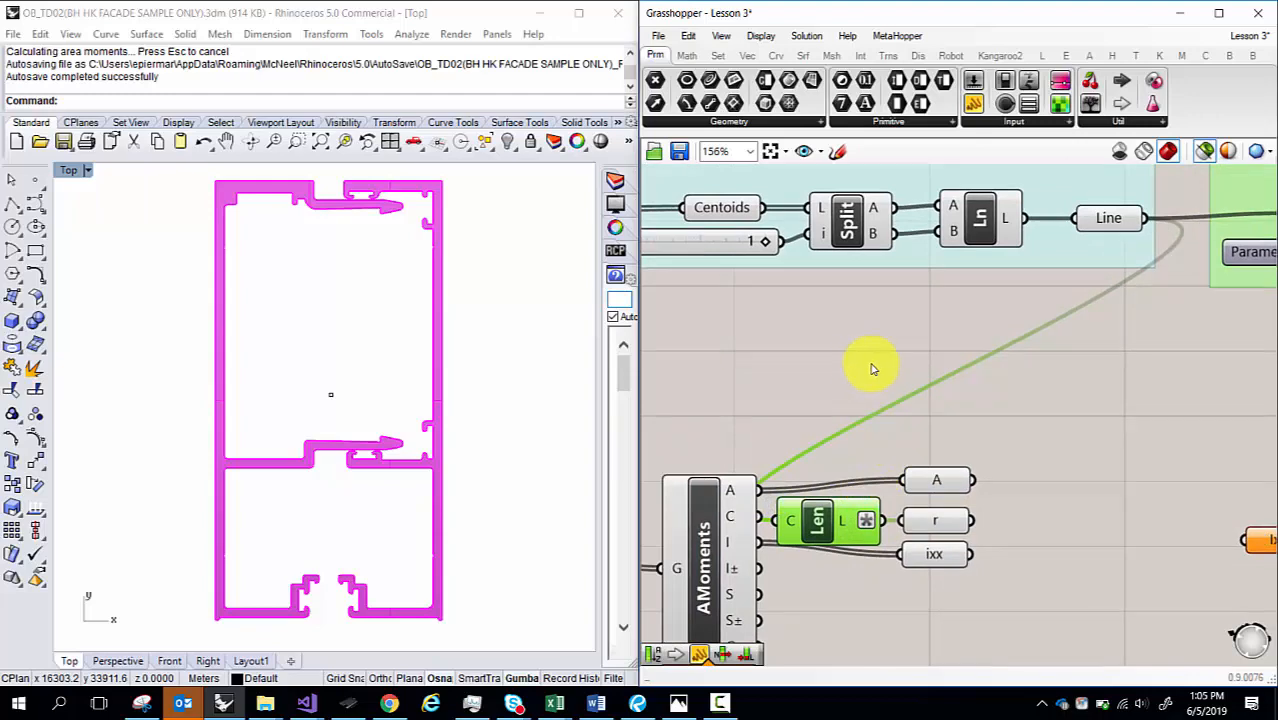
scroll(871, 368, down, 2)
drag(818, 462, 790, 470)
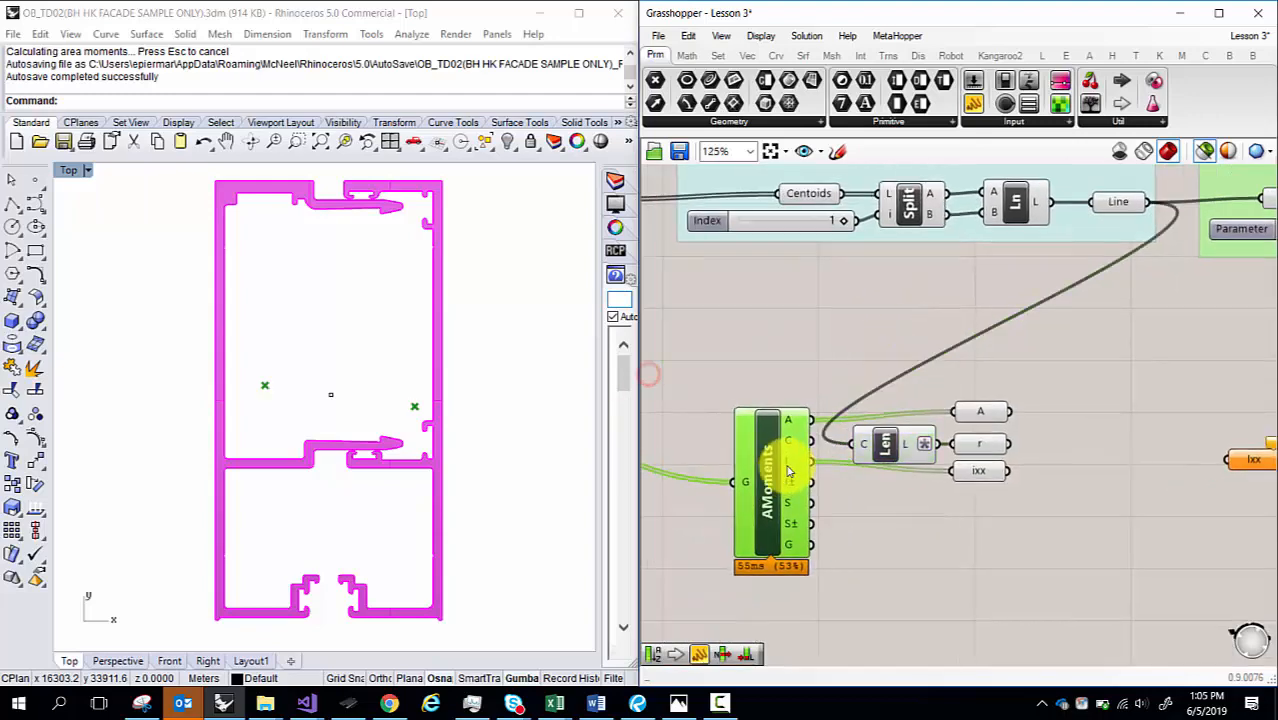
- Move the unconnected Ixx parameter farther away from the A, r and ixx parameters to make room for the calculation
scroll(863, 408, down, 1)
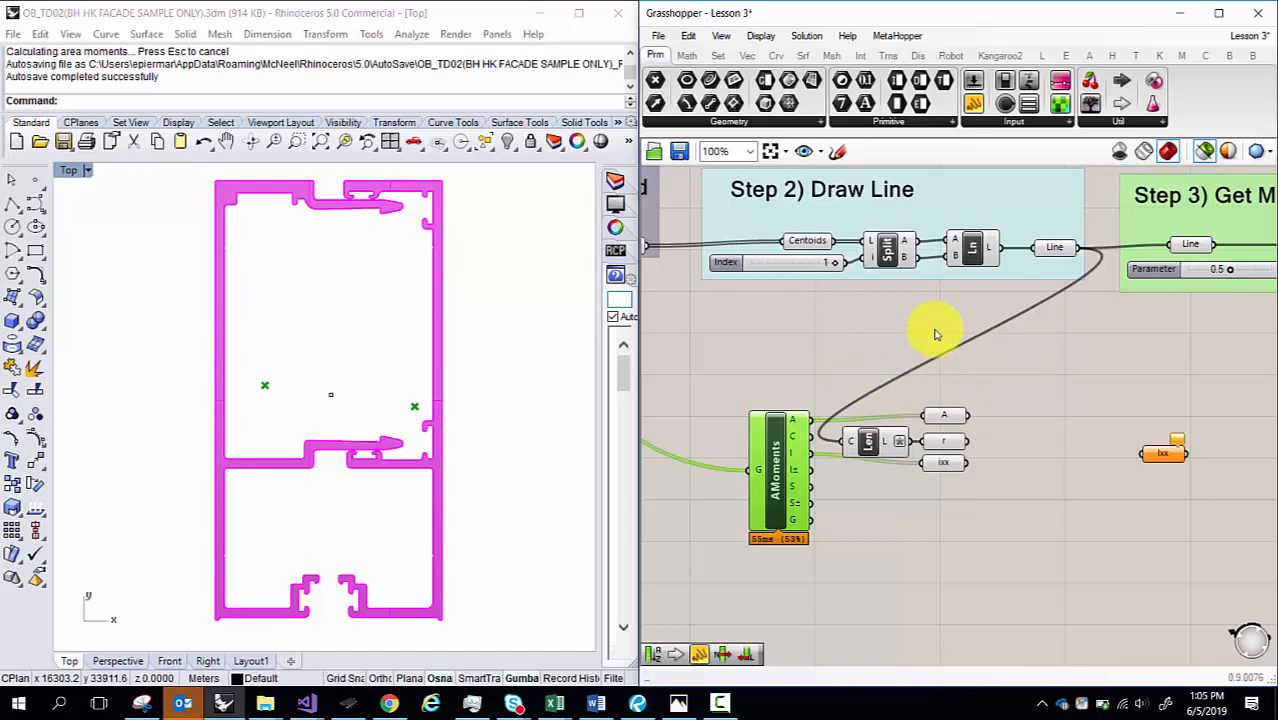
right_drag(930, 334, 973, 337)
right_drag(1058, 419, 958, 402)
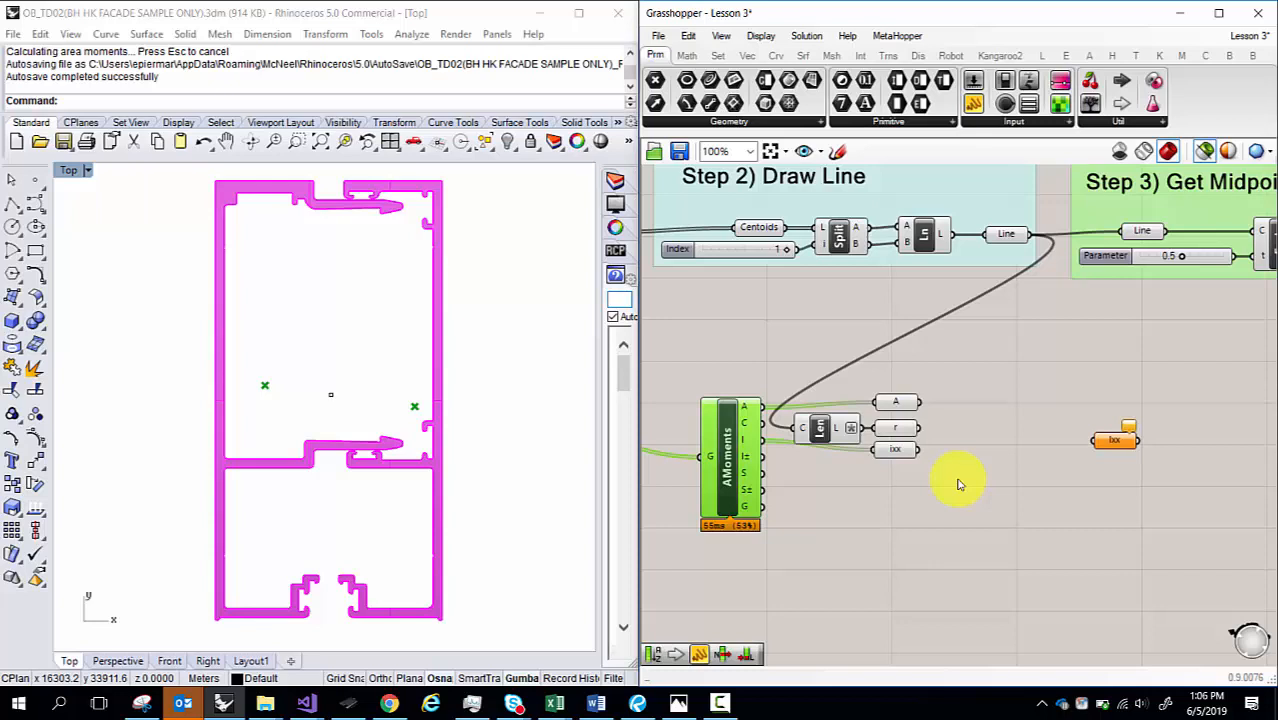
mouse_move(899, 407)
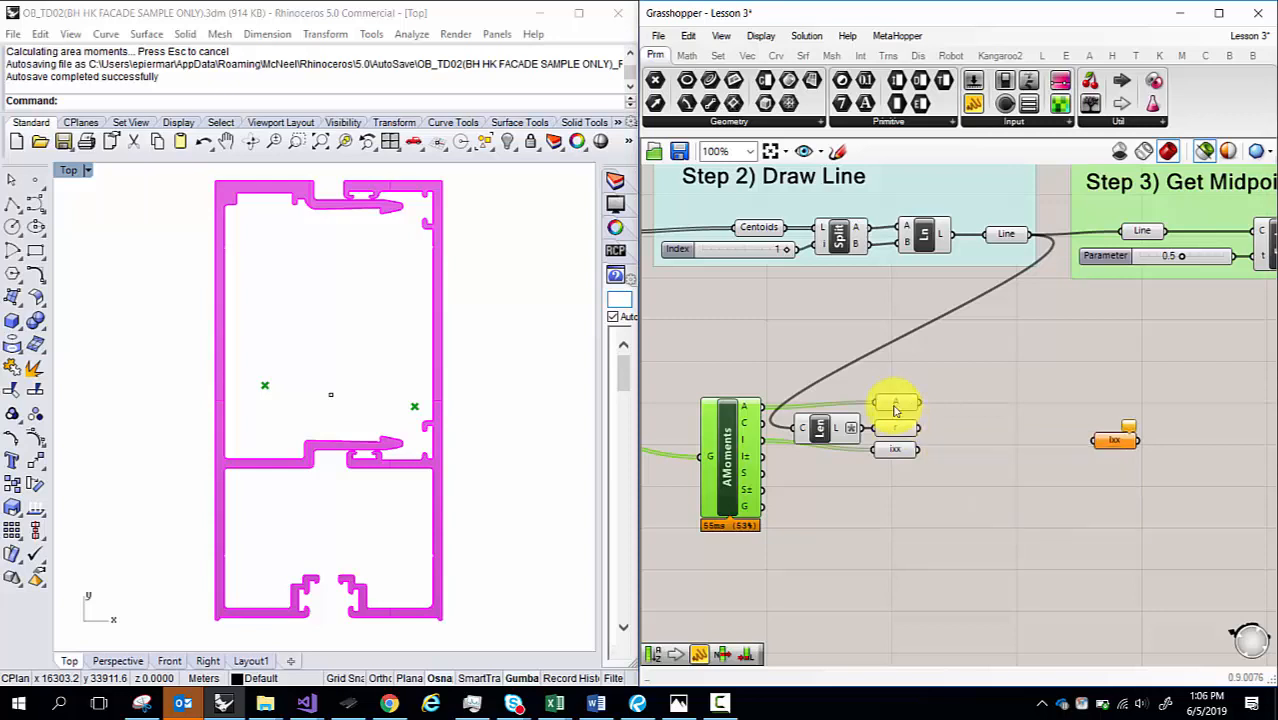
mouse_move(899, 451)
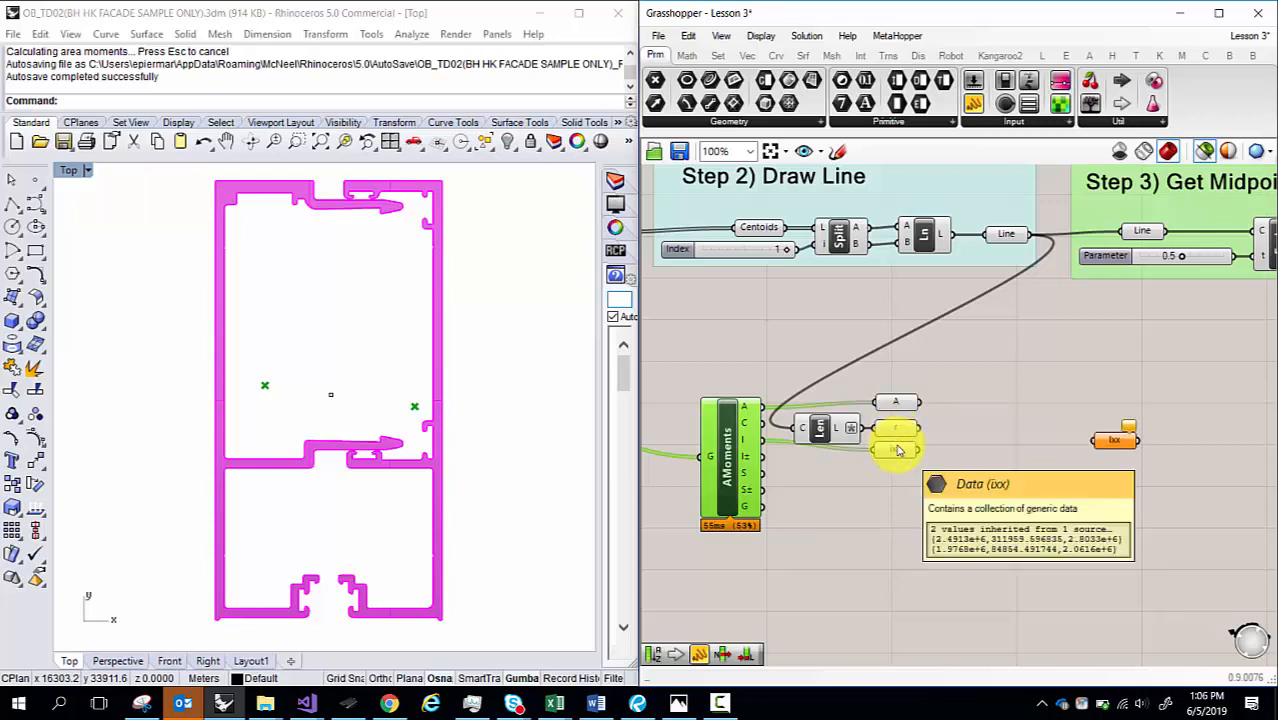
drag(1113, 442, 1206, 423)
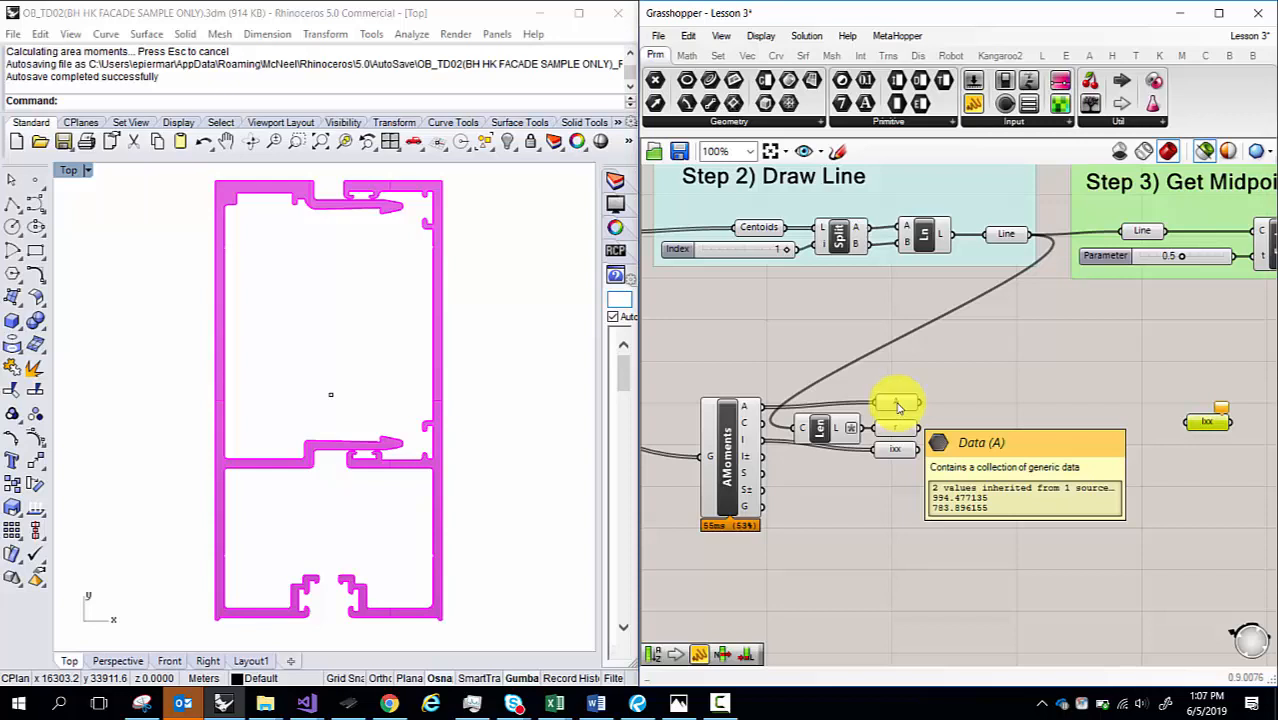
- Review the expression stored on the Length component's L output
mouse_move(853, 435)
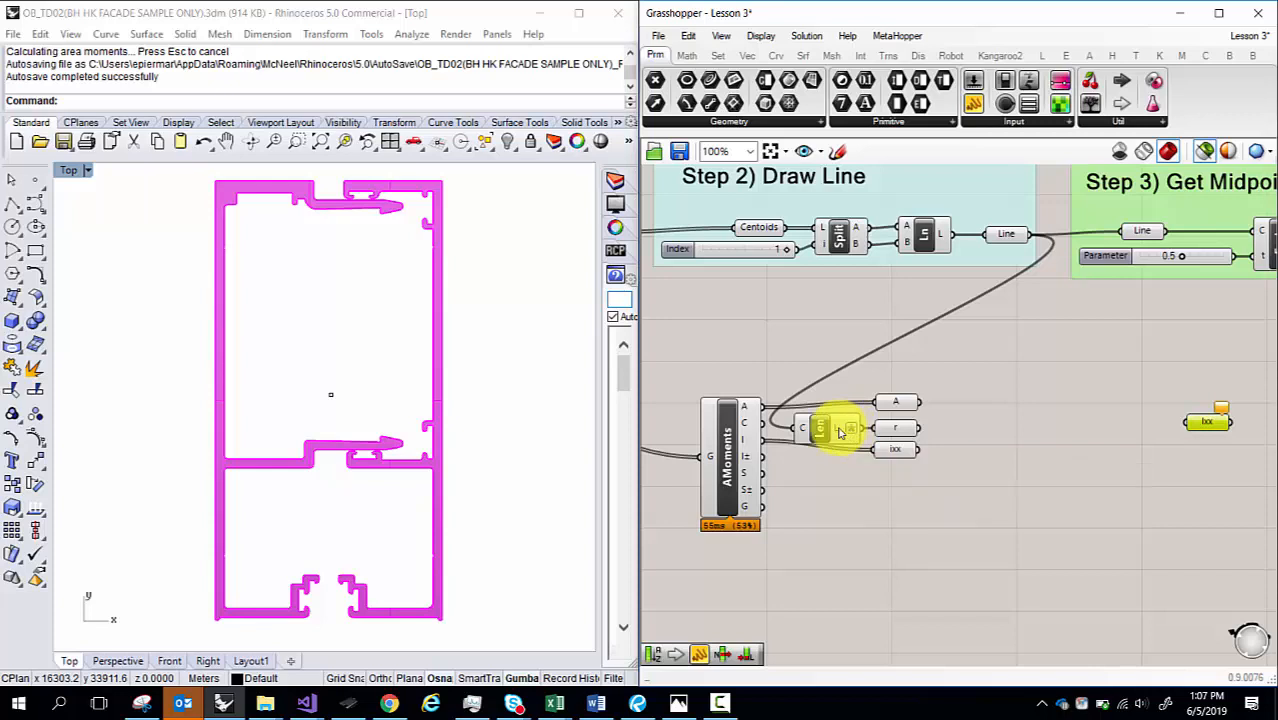
right_click(830, 427)
click(664, 342)
right_click(828, 423)
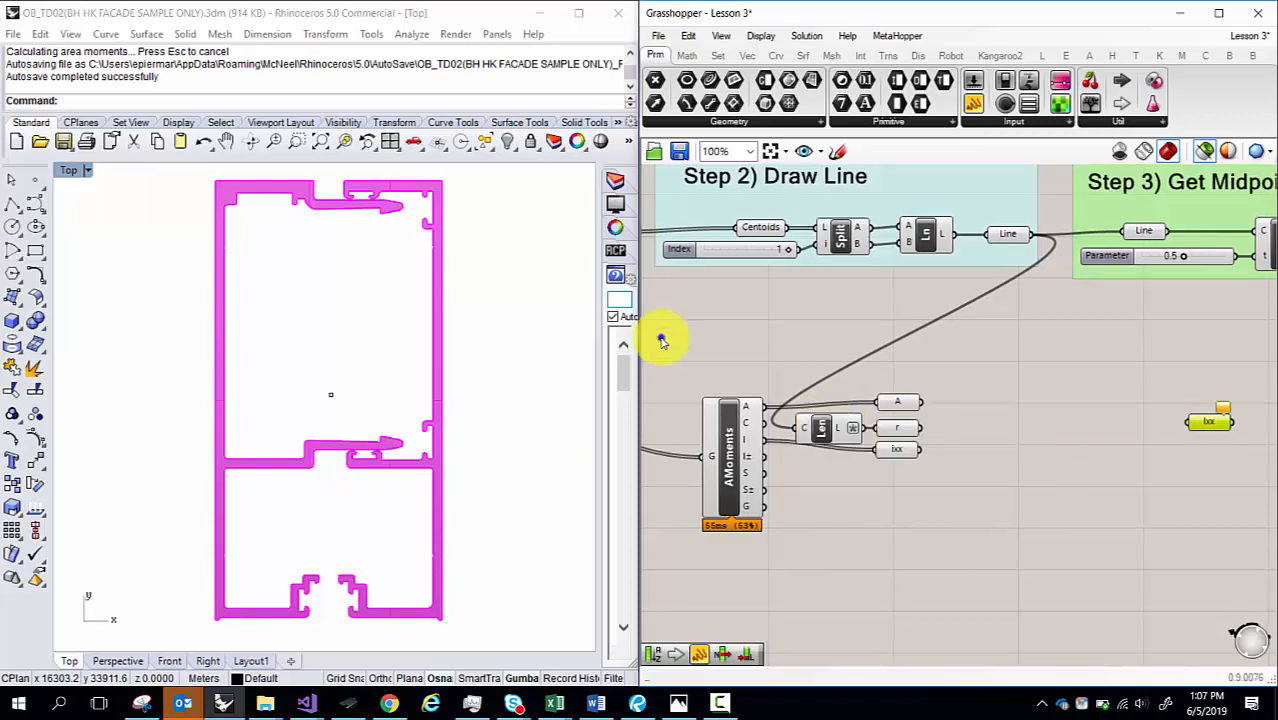
click(661, 337)
right_click(828, 418)
click(673, 324)
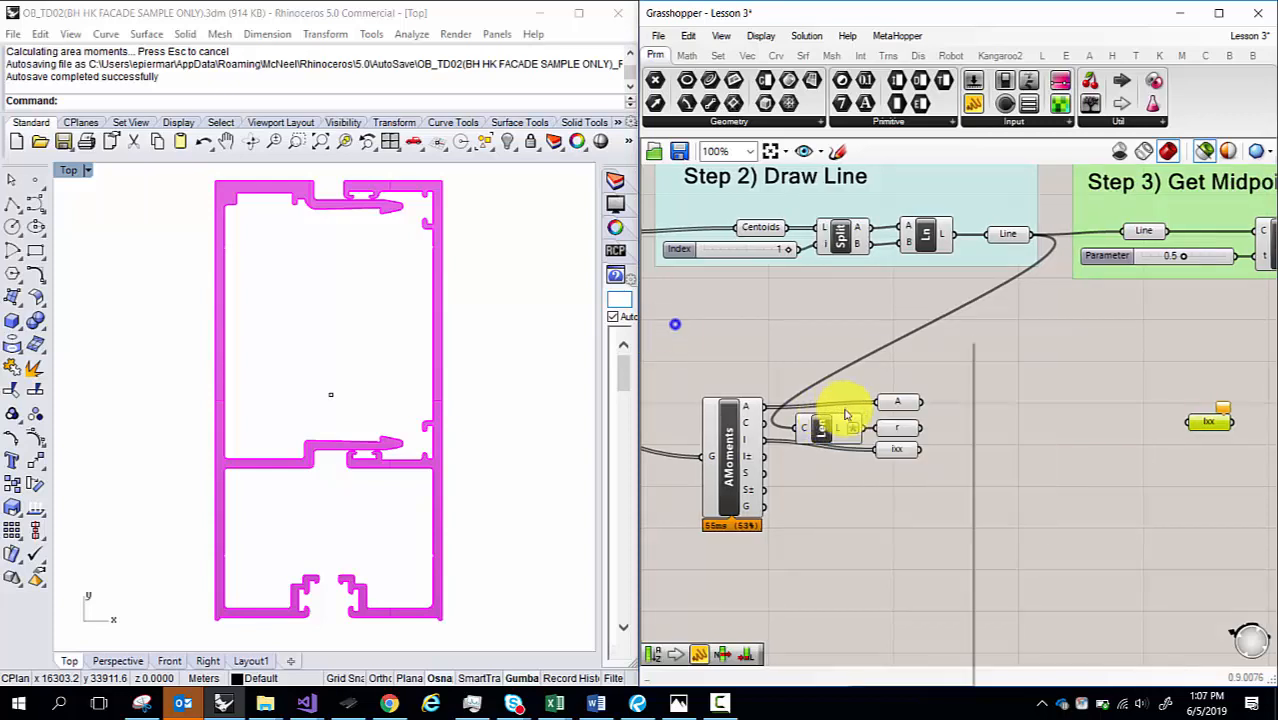
right_click(830, 418)
click(670, 342)
right_click(839, 432)
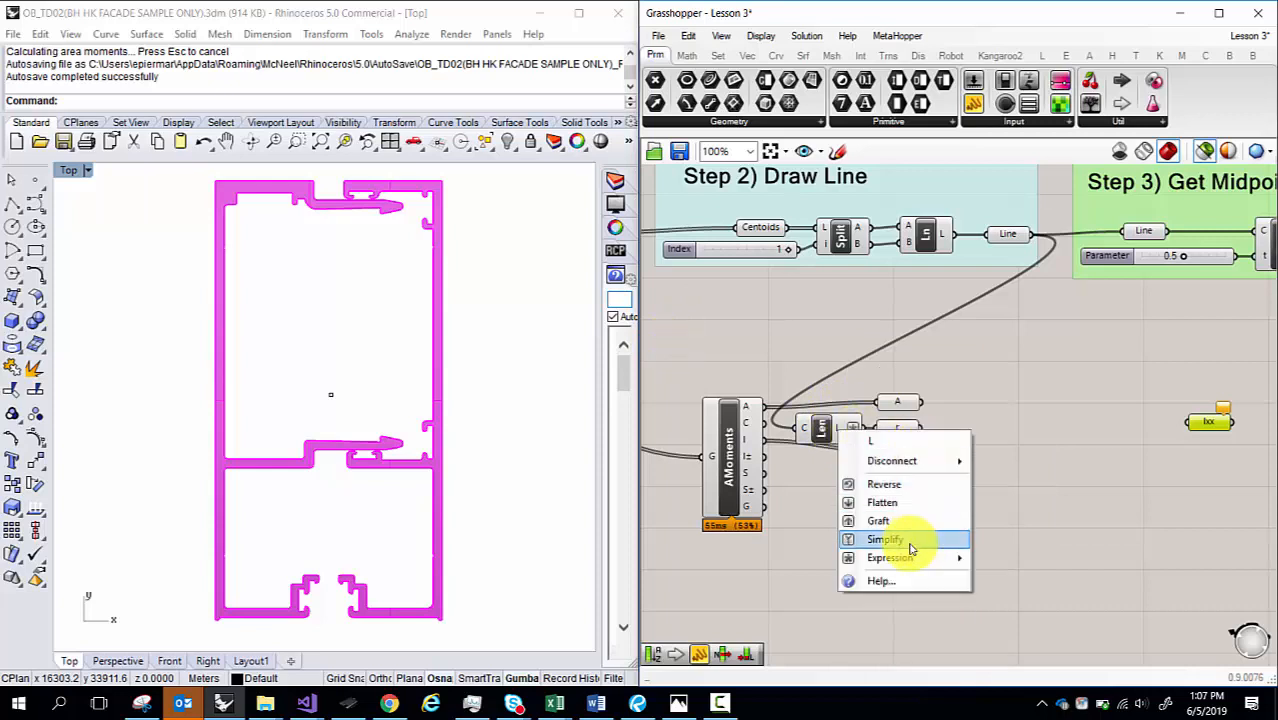
mouse_move(890, 557)
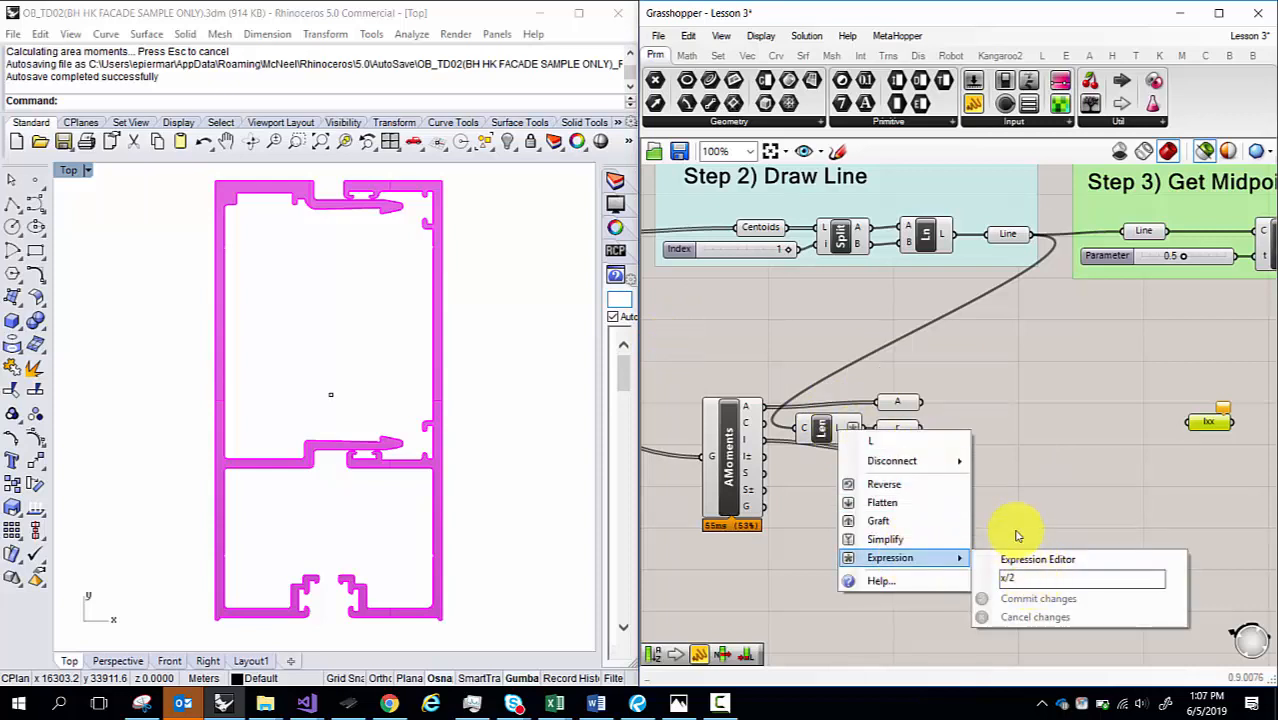
key(Return)
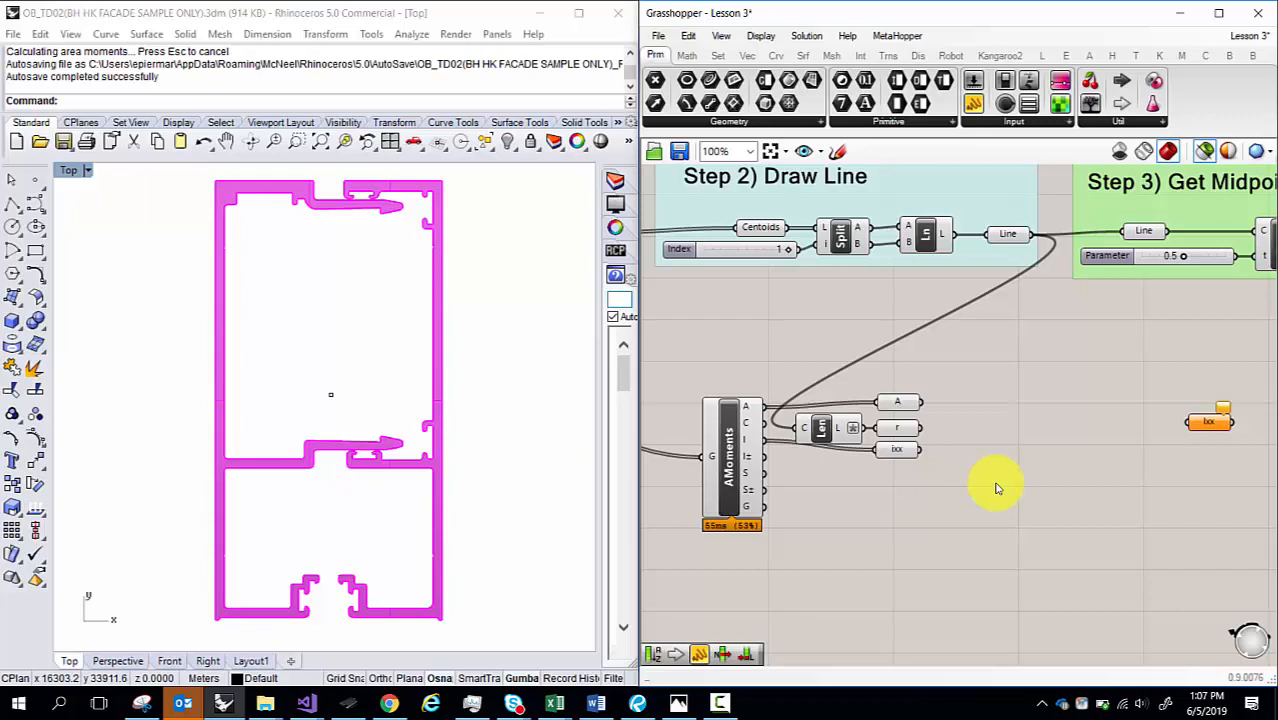
- Add a Scribble note reading "ixx+a*r^2" and place it in the space beside the A, r and ixx parameters
double_click(985, 373)
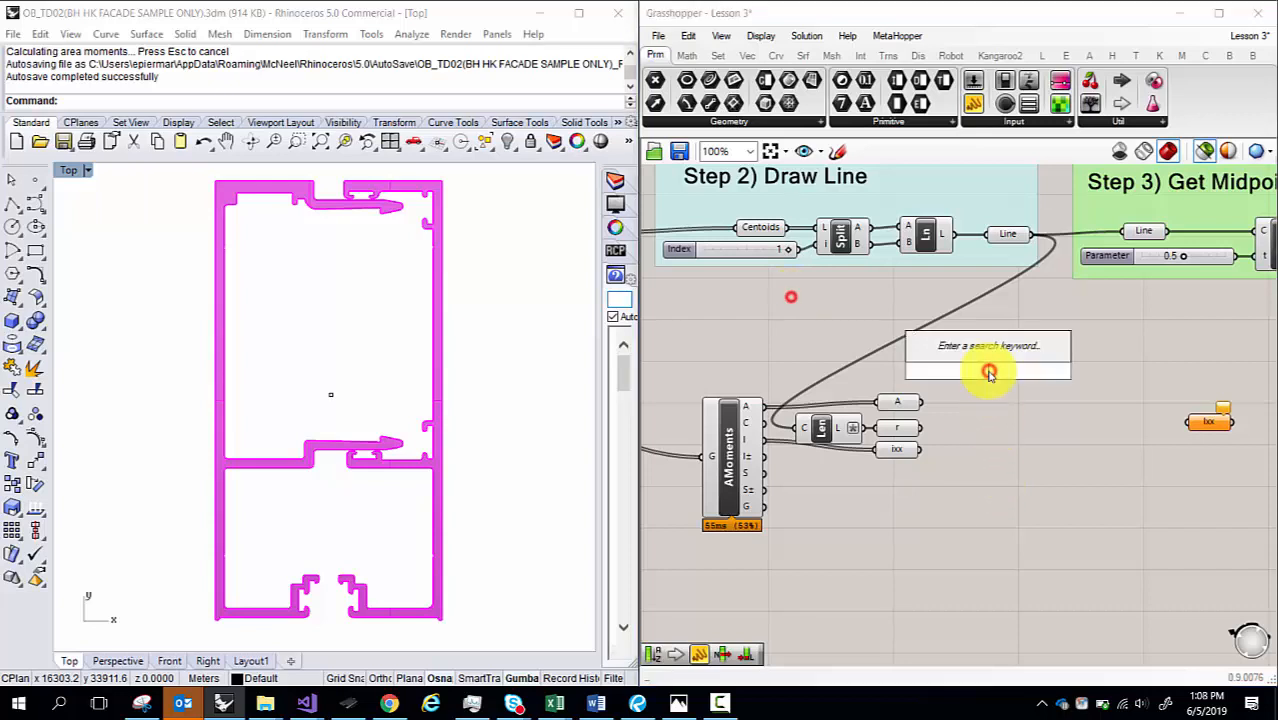
text(scribble)
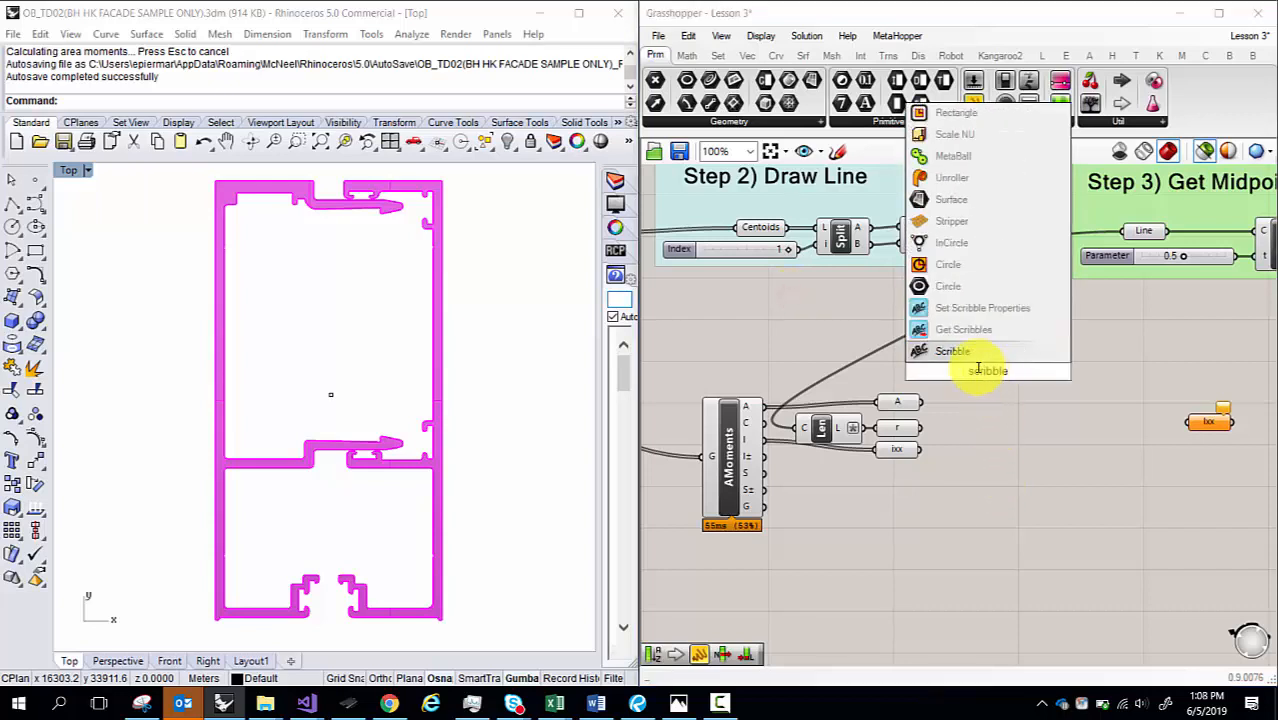
key(Return)
double_click(988, 375)
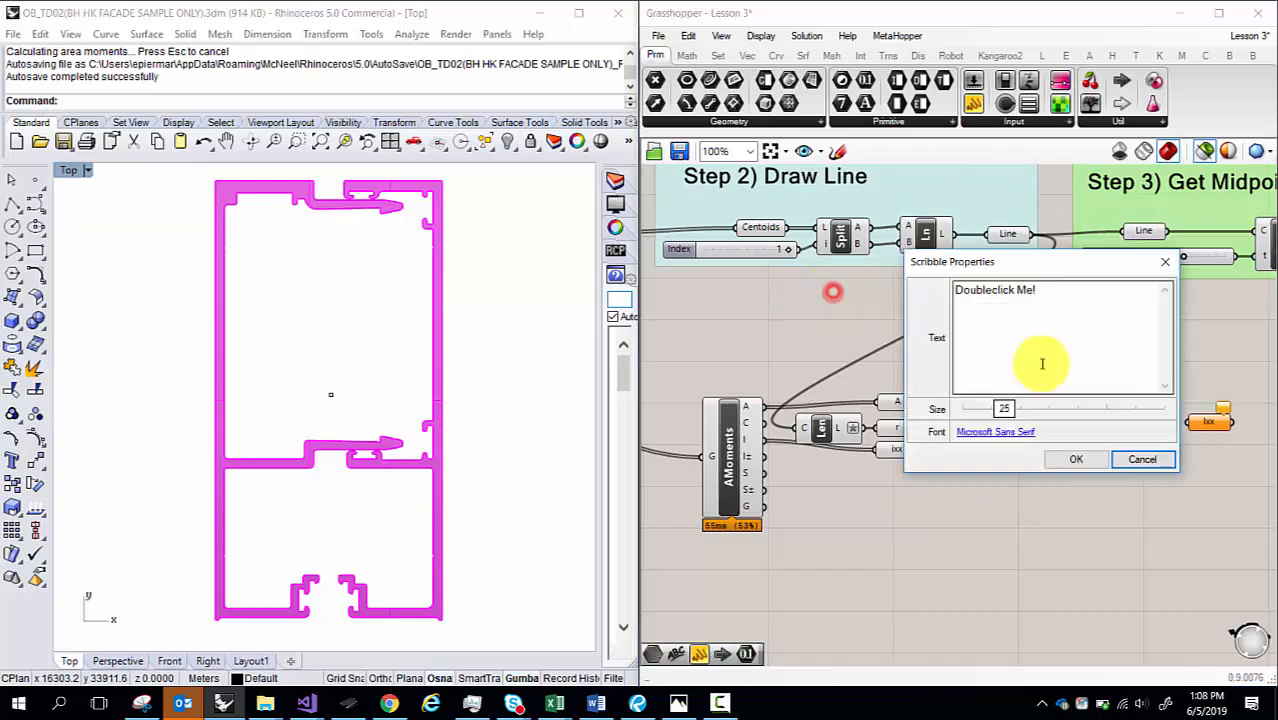
text(xxx)
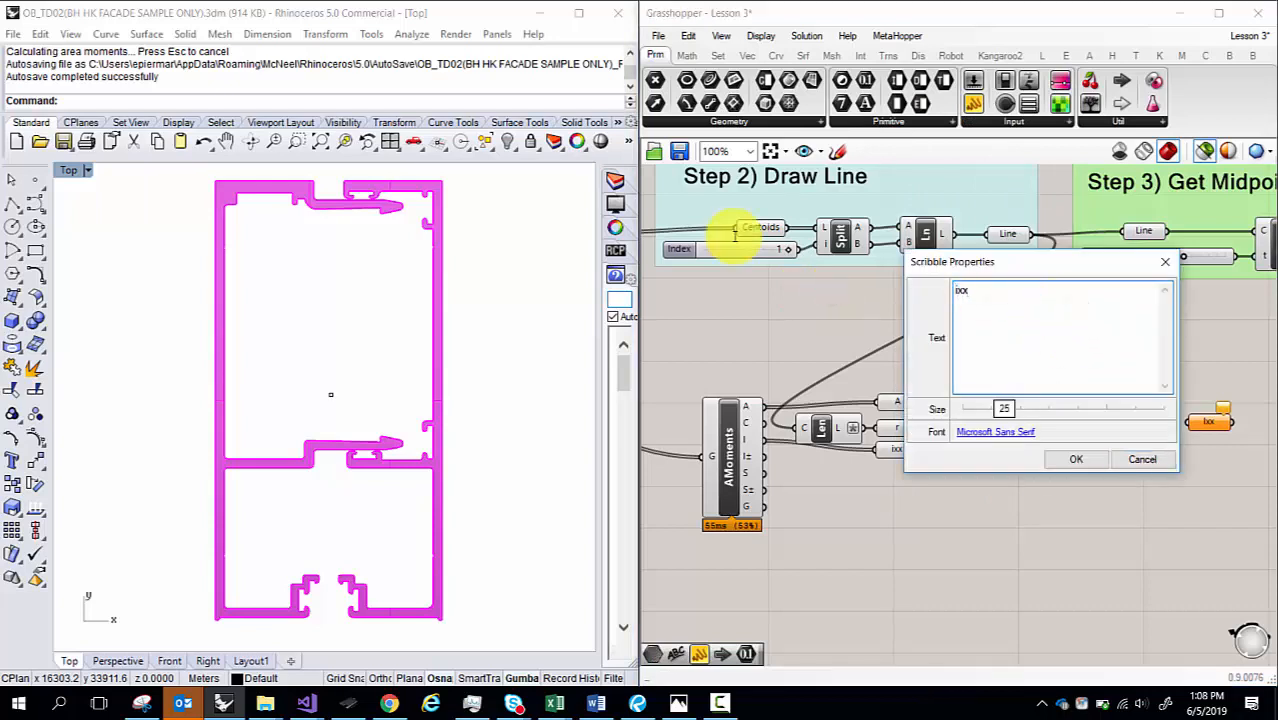
text(x)
text(r^2)
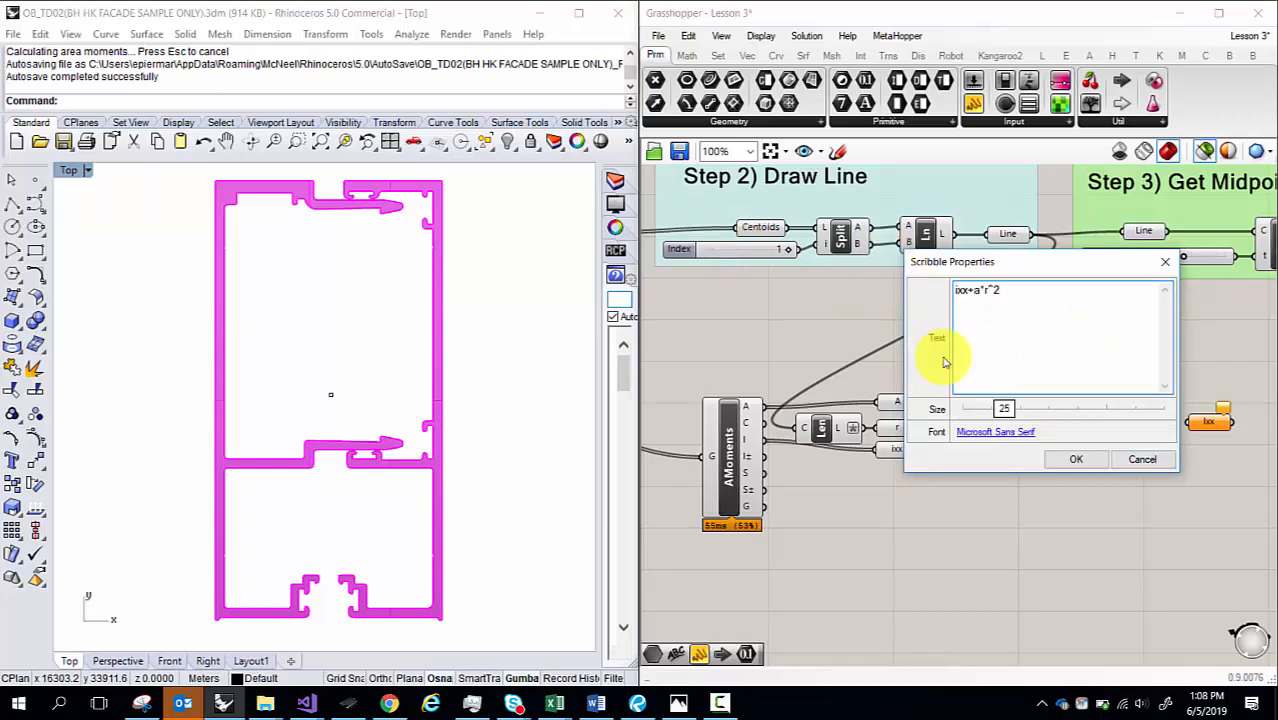
click(1074, 459)
drag(1007, 378, 1033, 367)
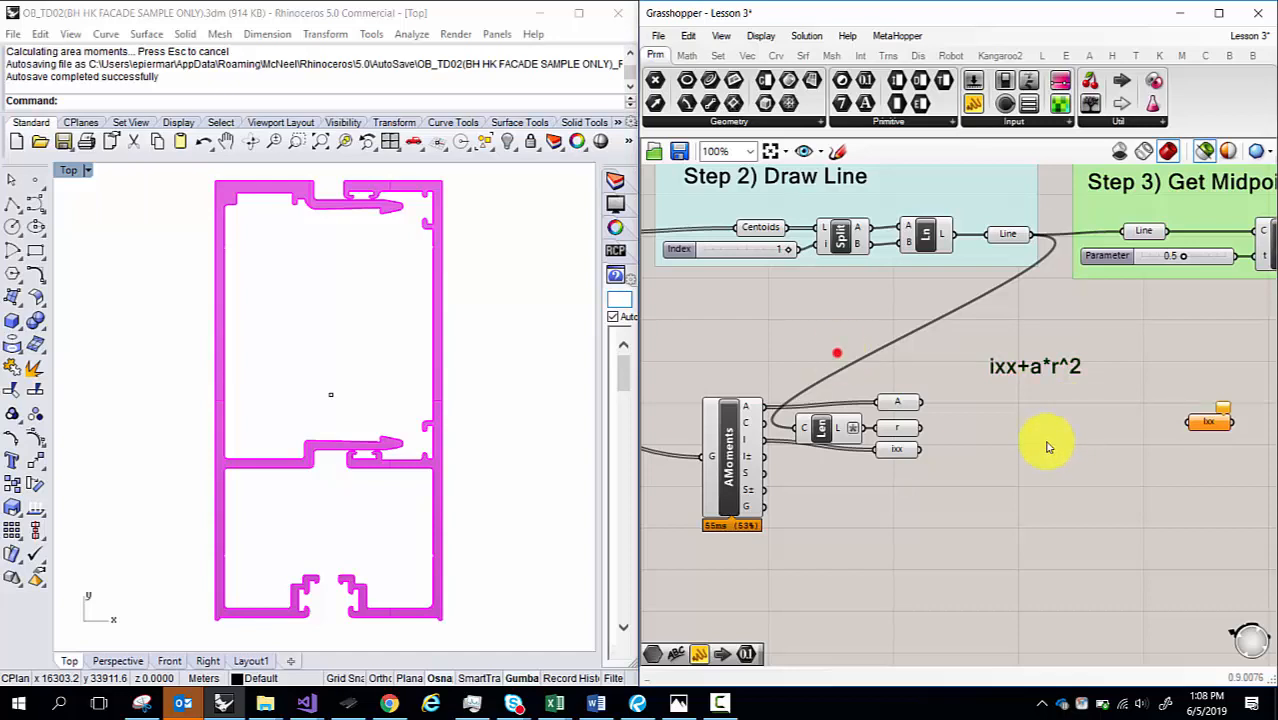
- Add a Square component, feed it from the r parameter and align it with r below the formula note
double_click(1048, 445)
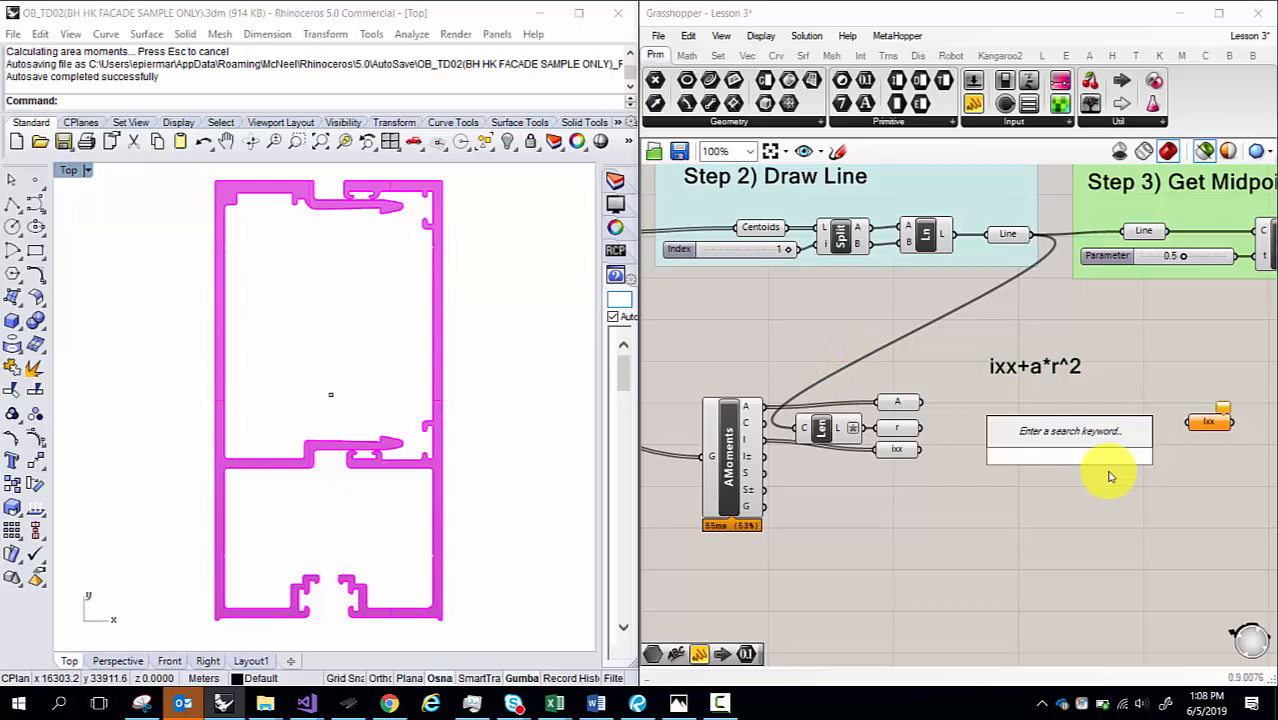
text(exponent)
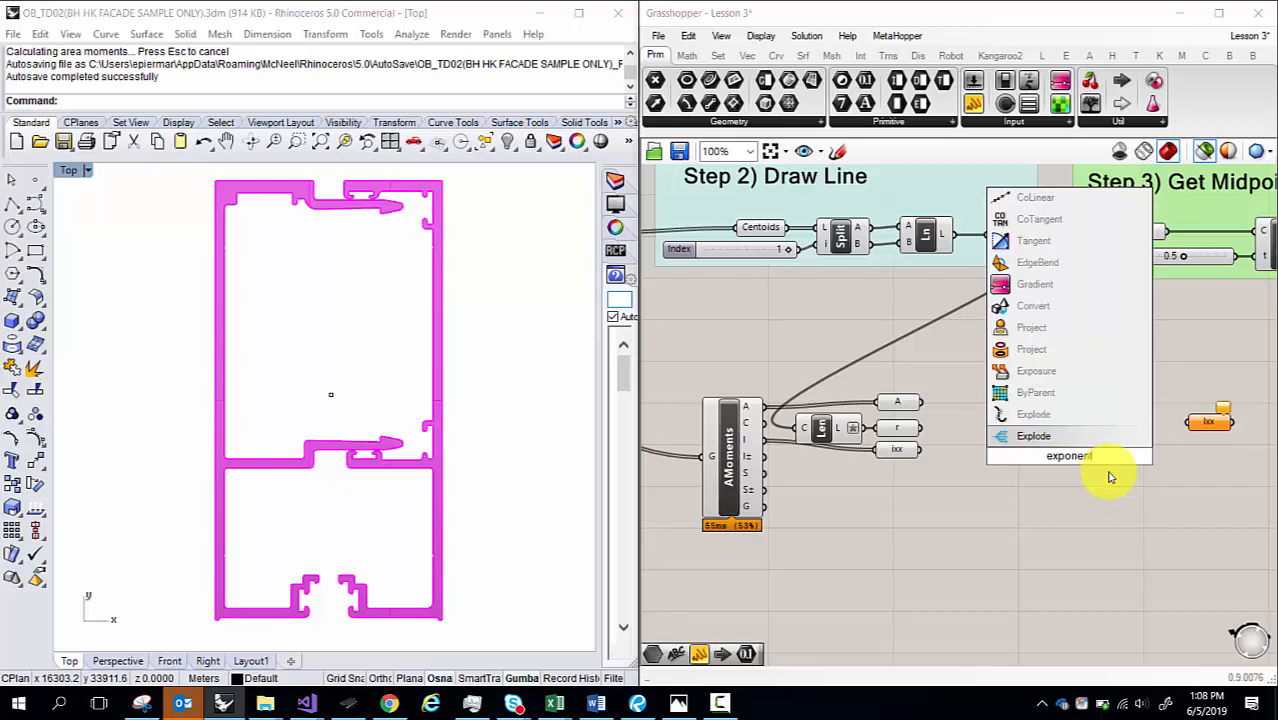
key(ctrl+a)
text(squ)
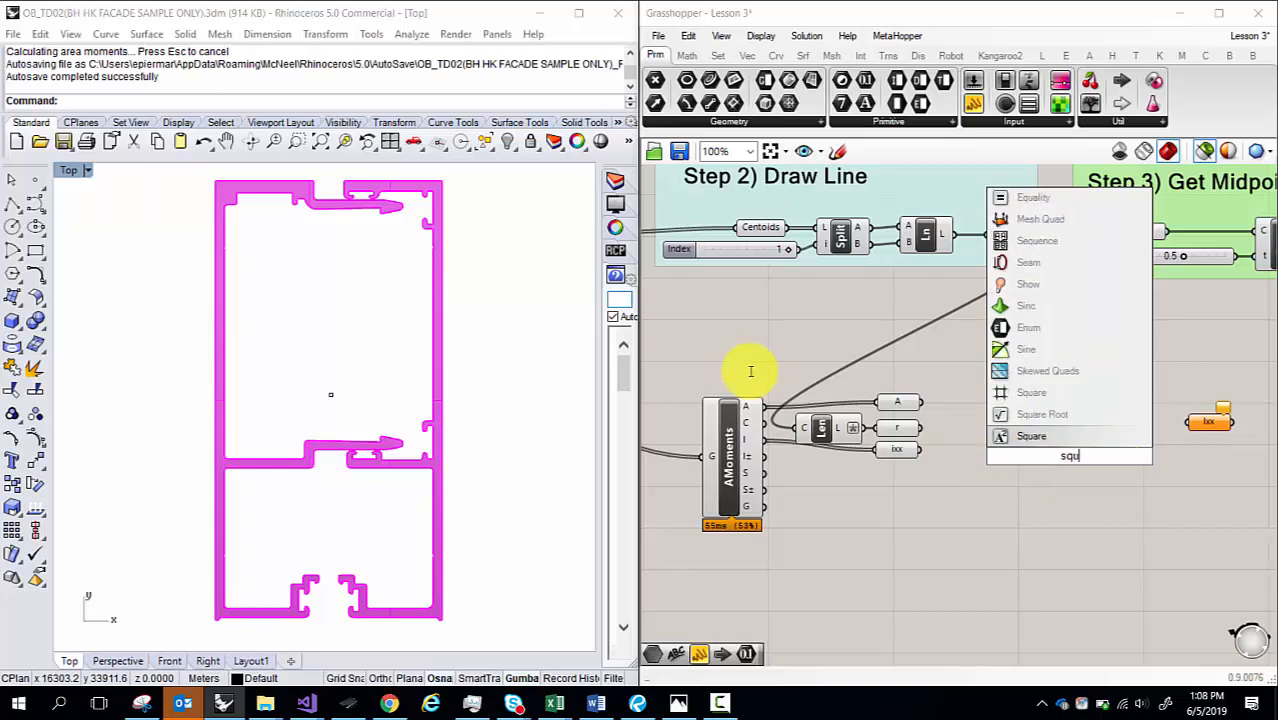
text(ared)
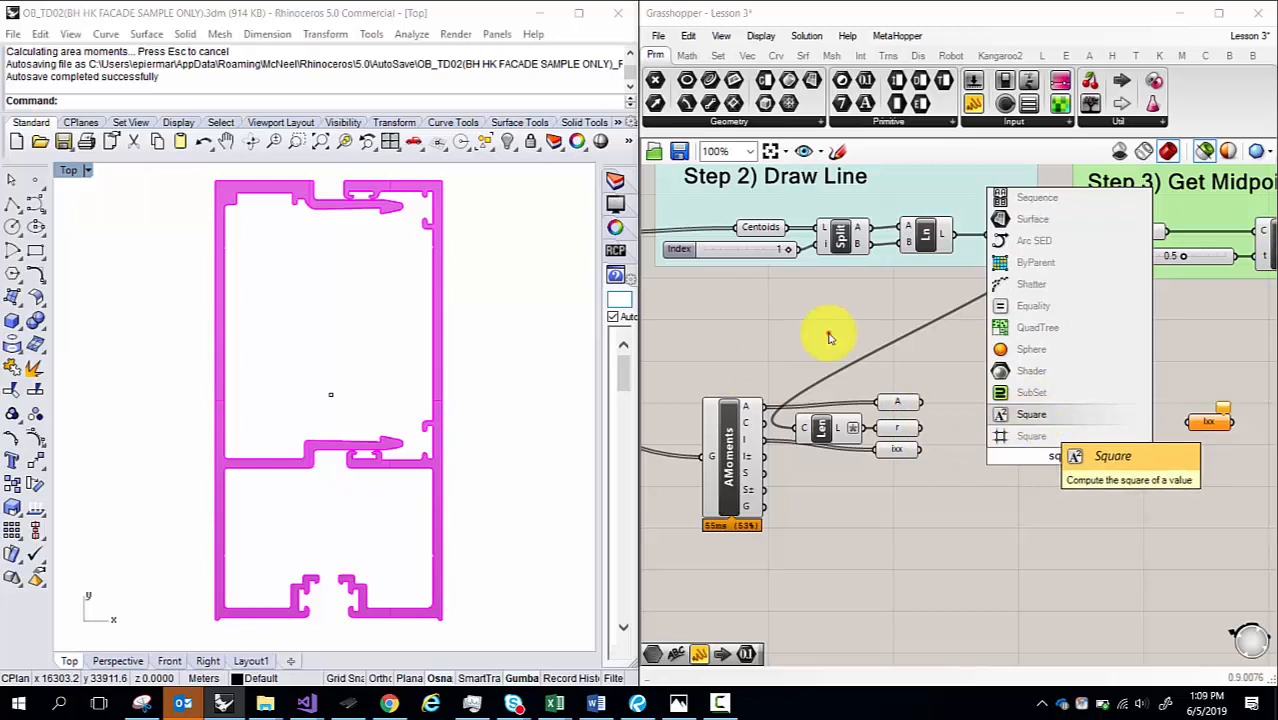
click(1033, 415)
drag(1045, 452, 985, 417)
mouse_move(1029, 425)
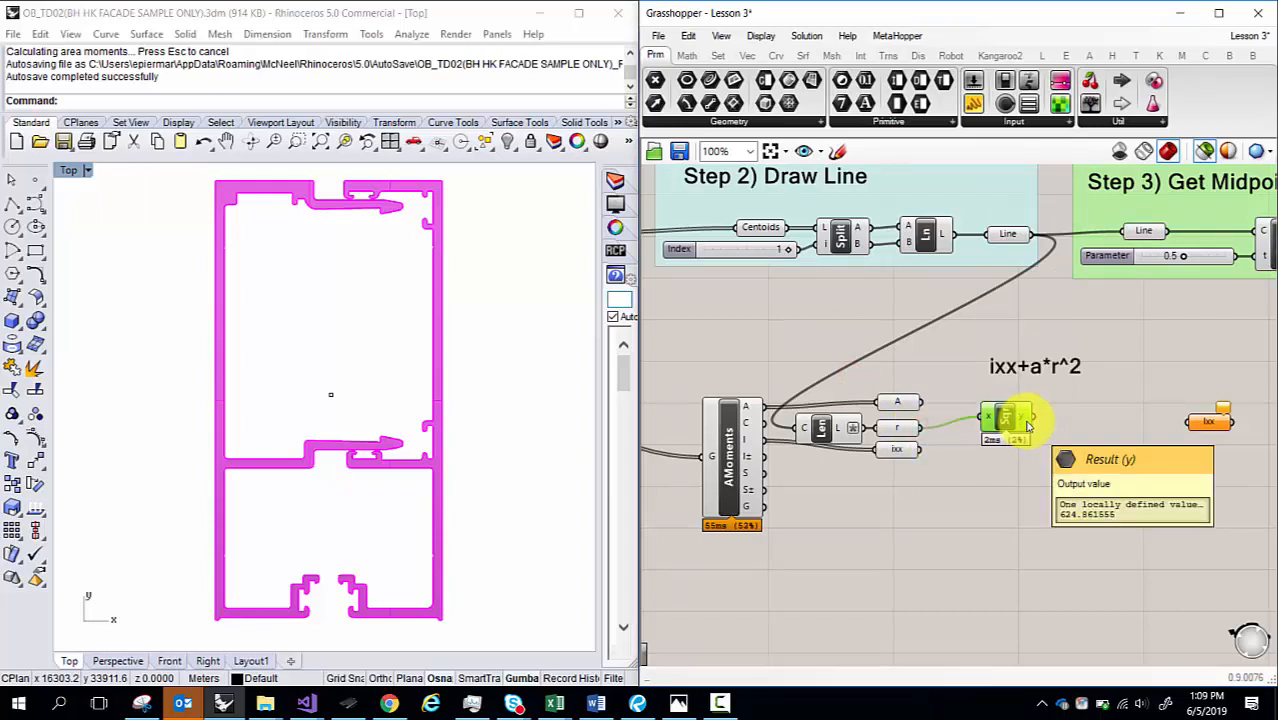
drag(1006, 408, 998, 420)
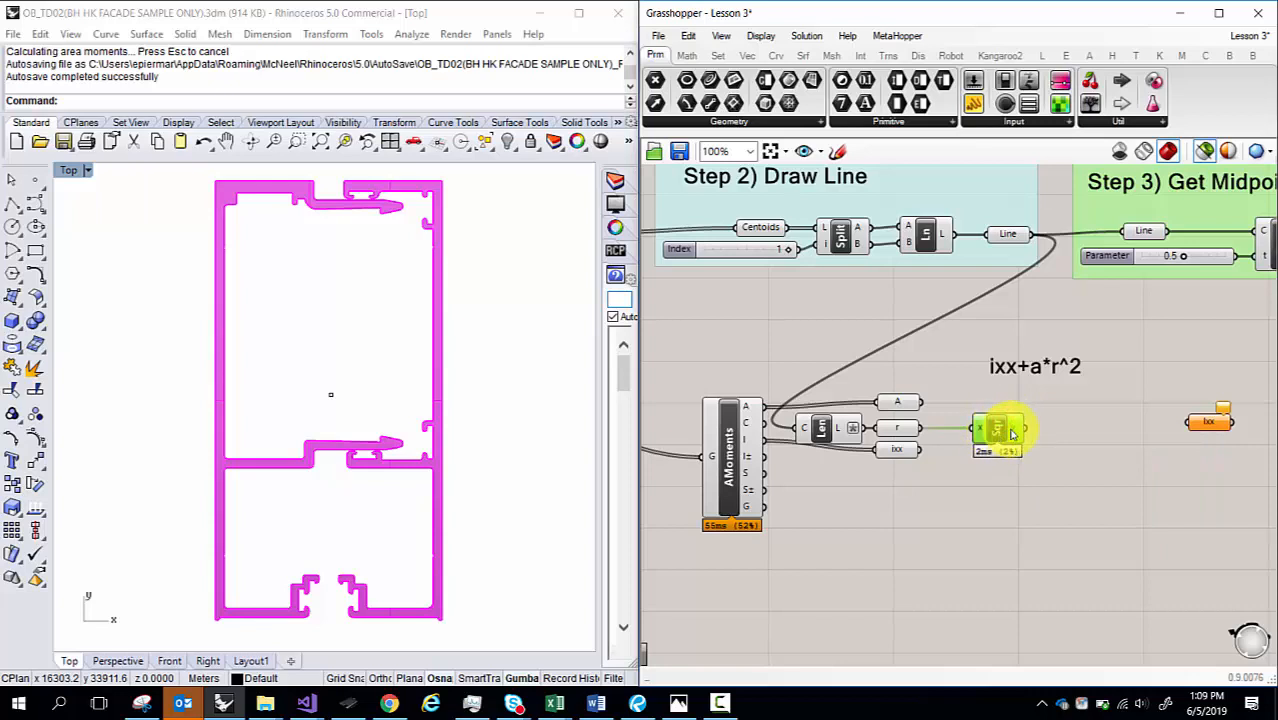
mouse_move(1012, 433)
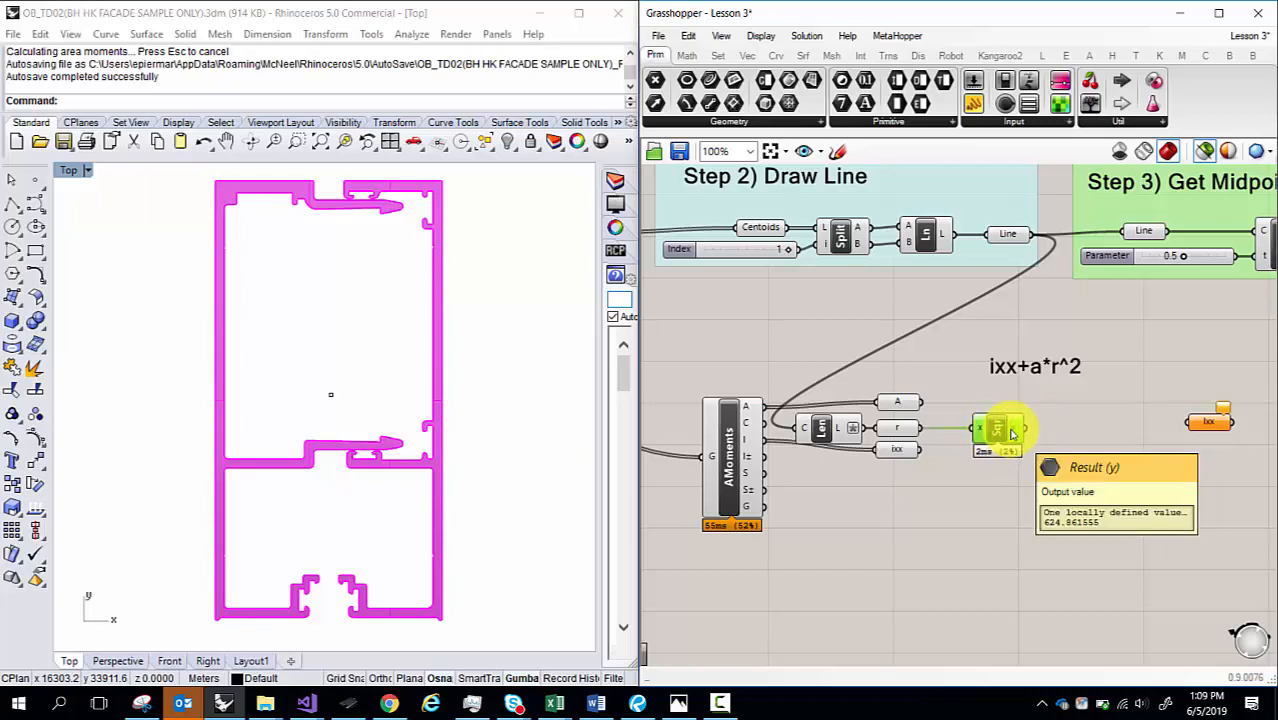
- Look through the r parameter's options for an expression setting
right_click(893, 430)
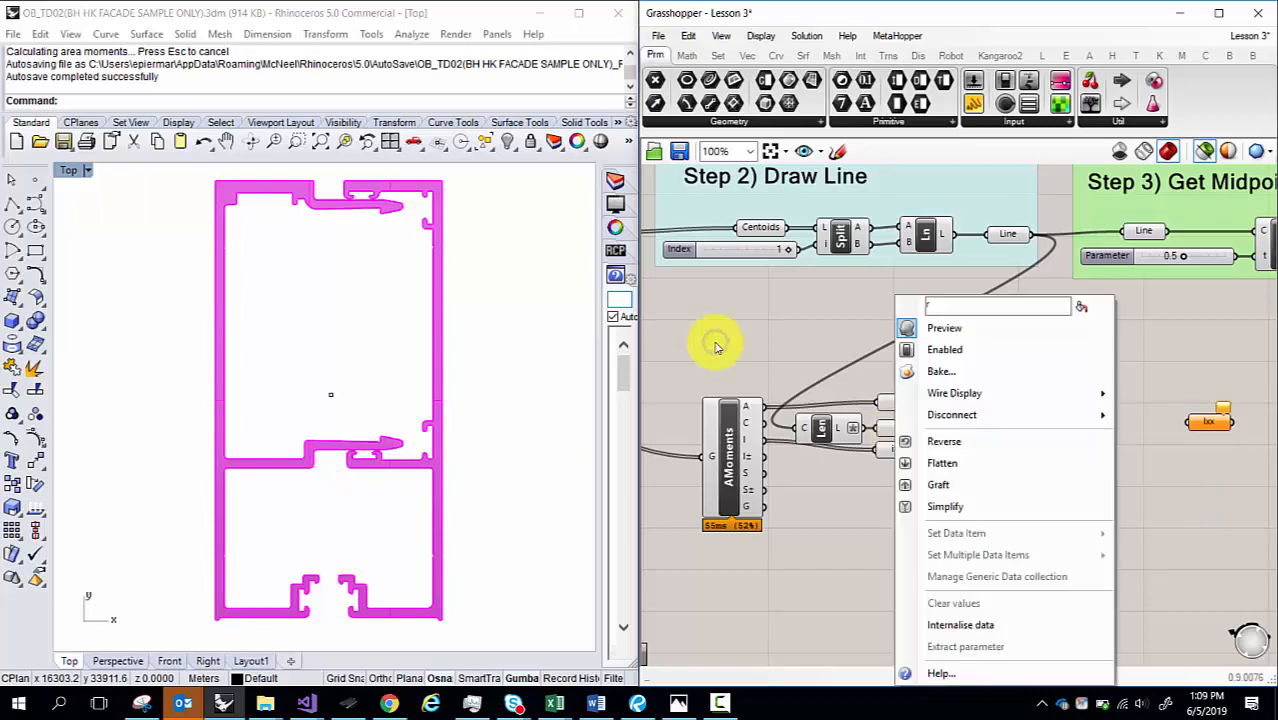
click(893, 430)
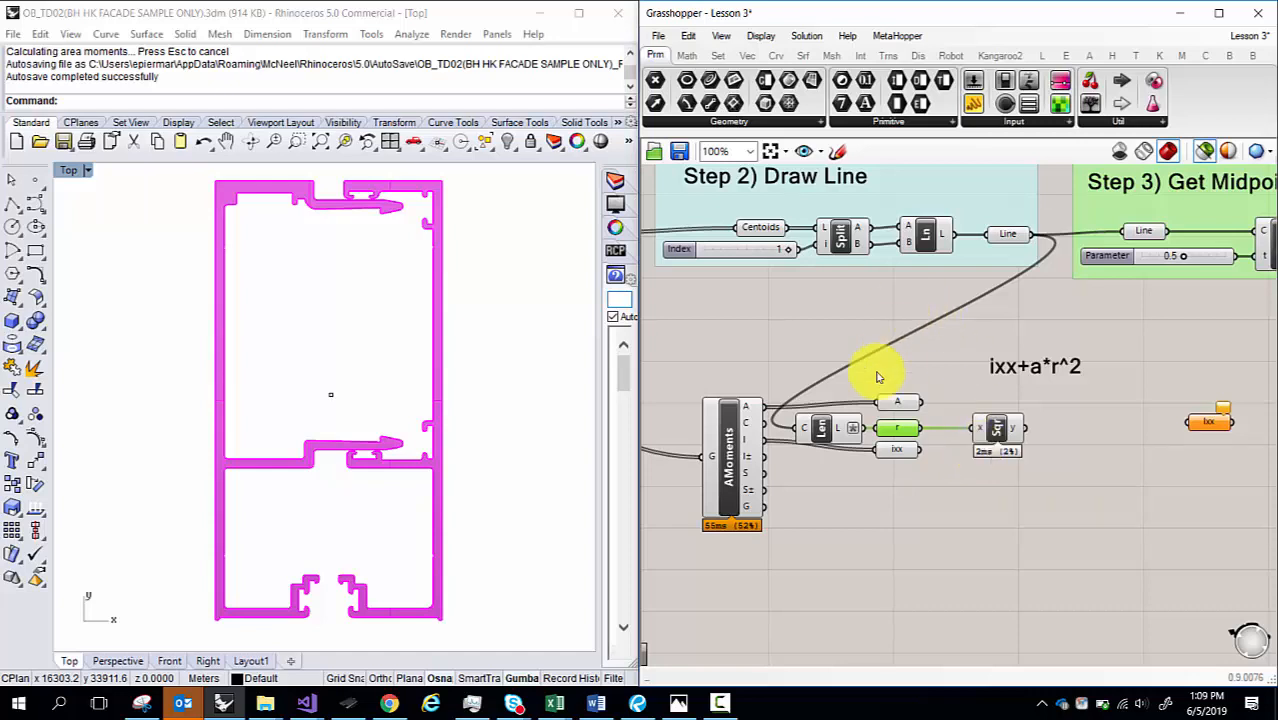
mouse_move(901, 432)
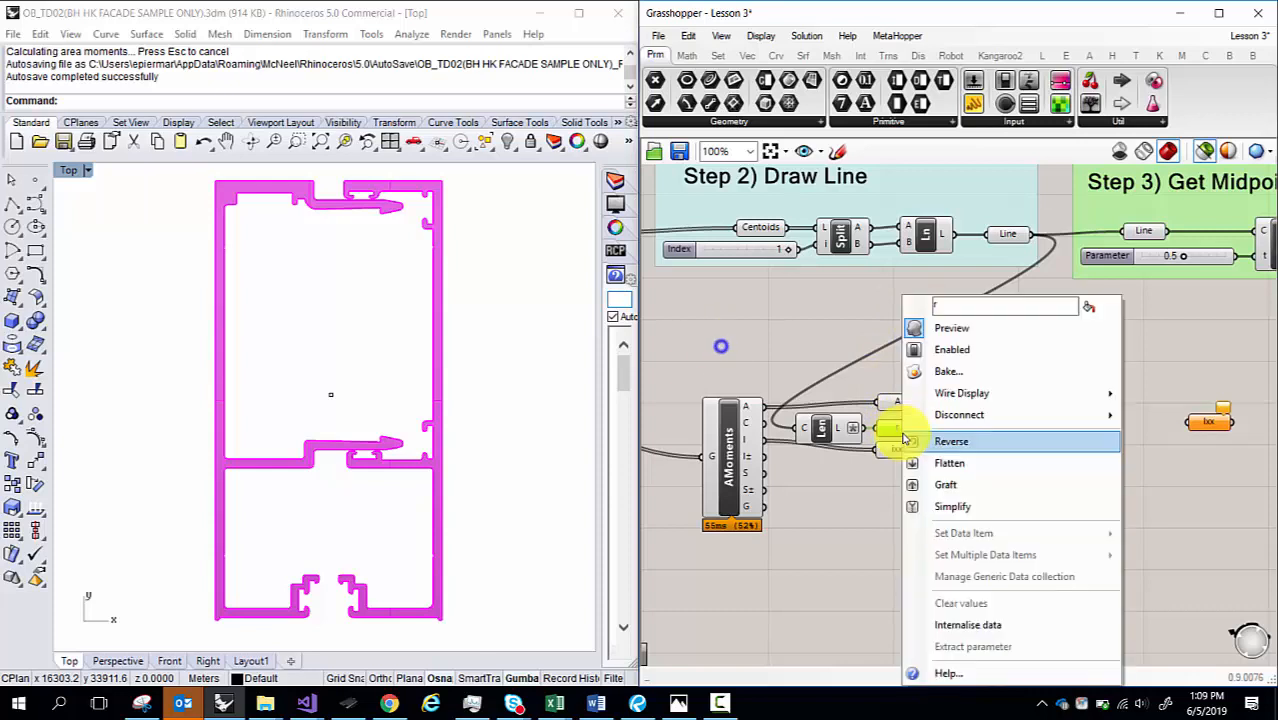
right_click(901, 432)
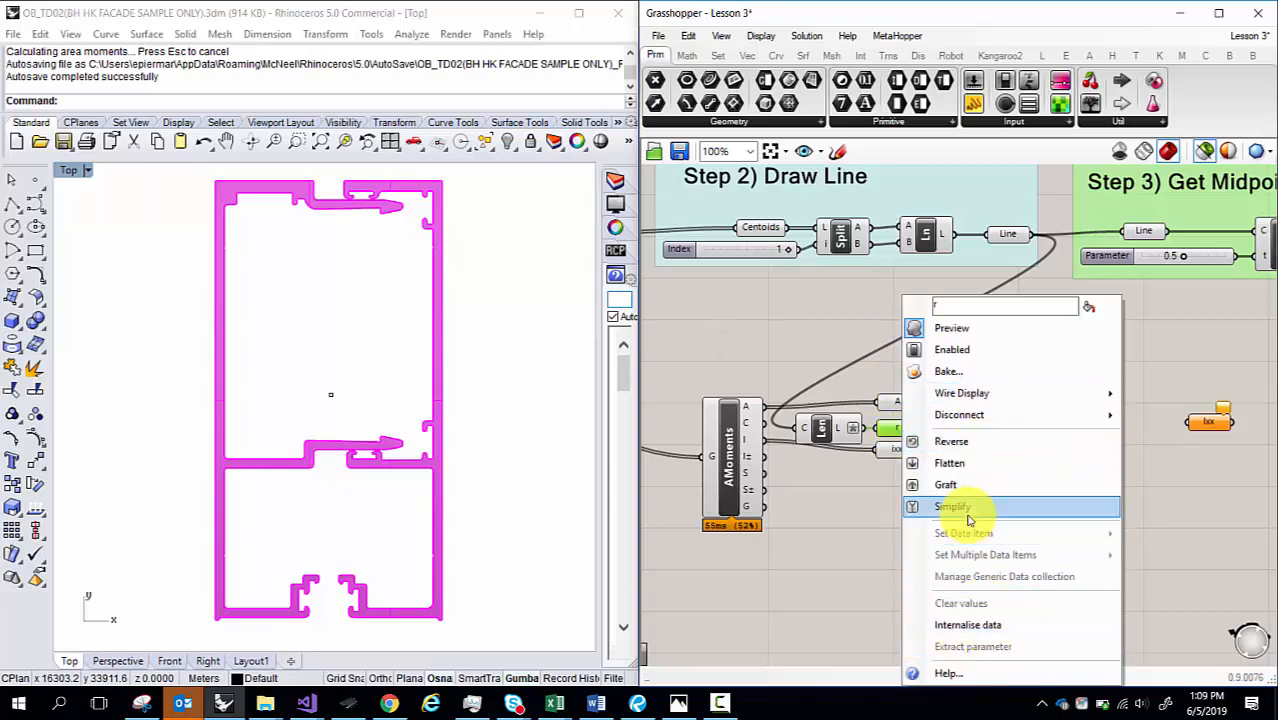
click(878, 538)
click(897, 430)
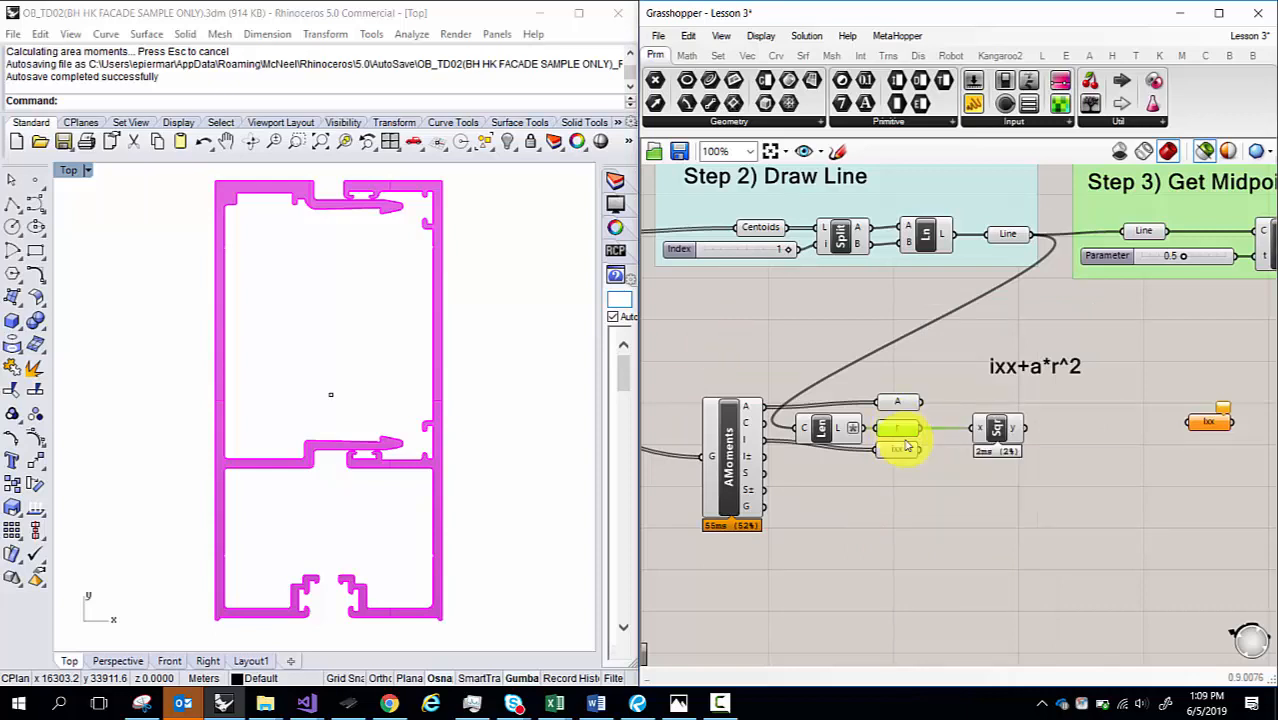
- Try a Number parameter fed from the Length component's L output, view its expression editor, and remove the parameter again
double_click(719, 411)
text(num)
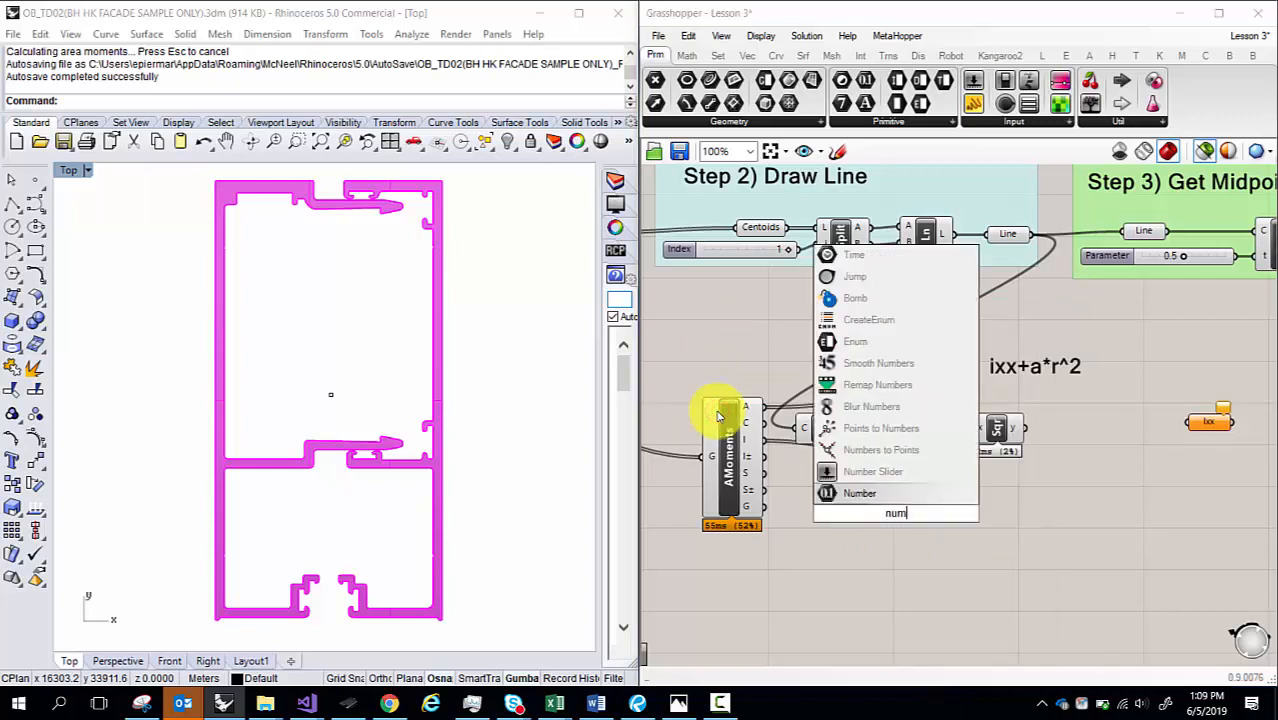
click(882, 495)
drag(864, 427, 877, 514)
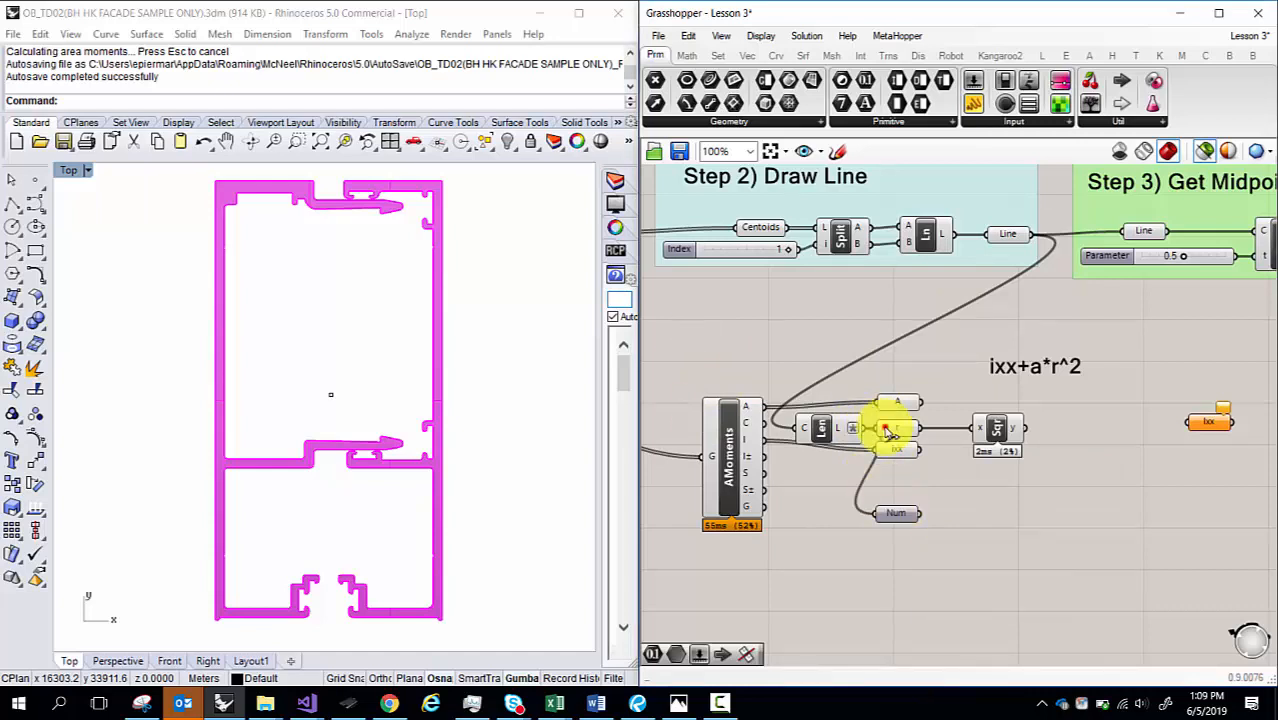
right_click(903, 513)
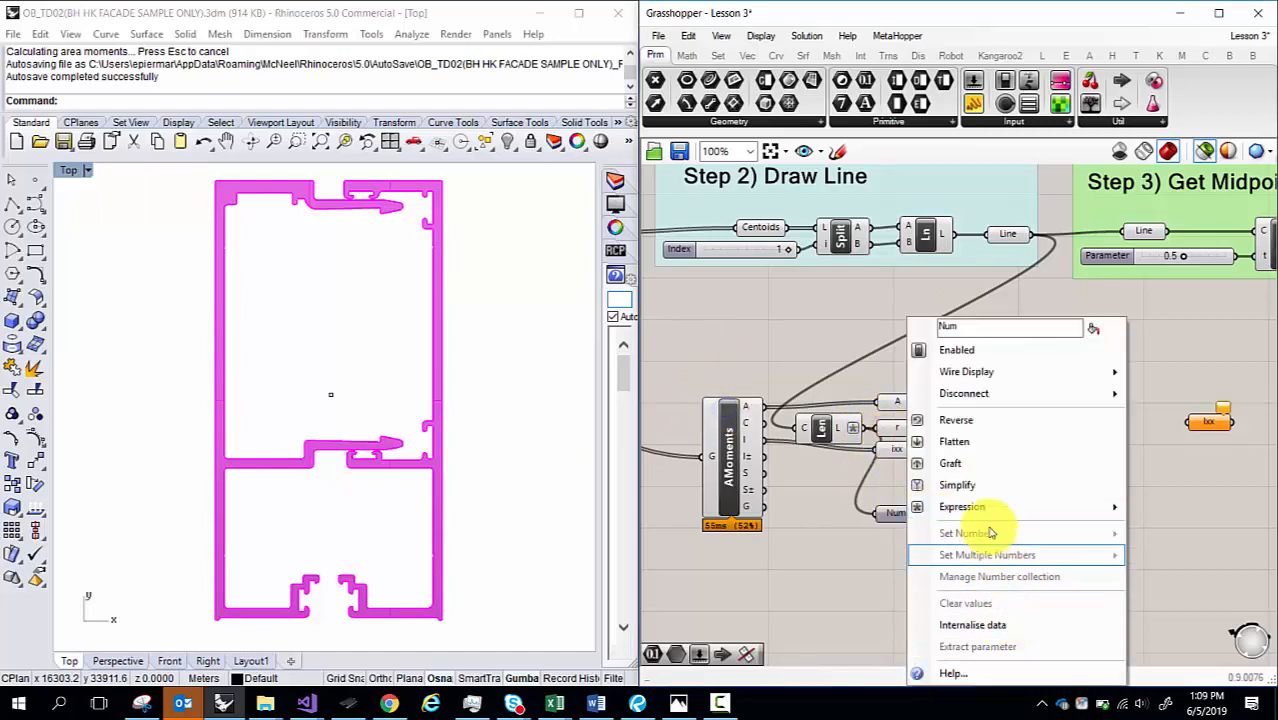
mouse_move(1027, 508)
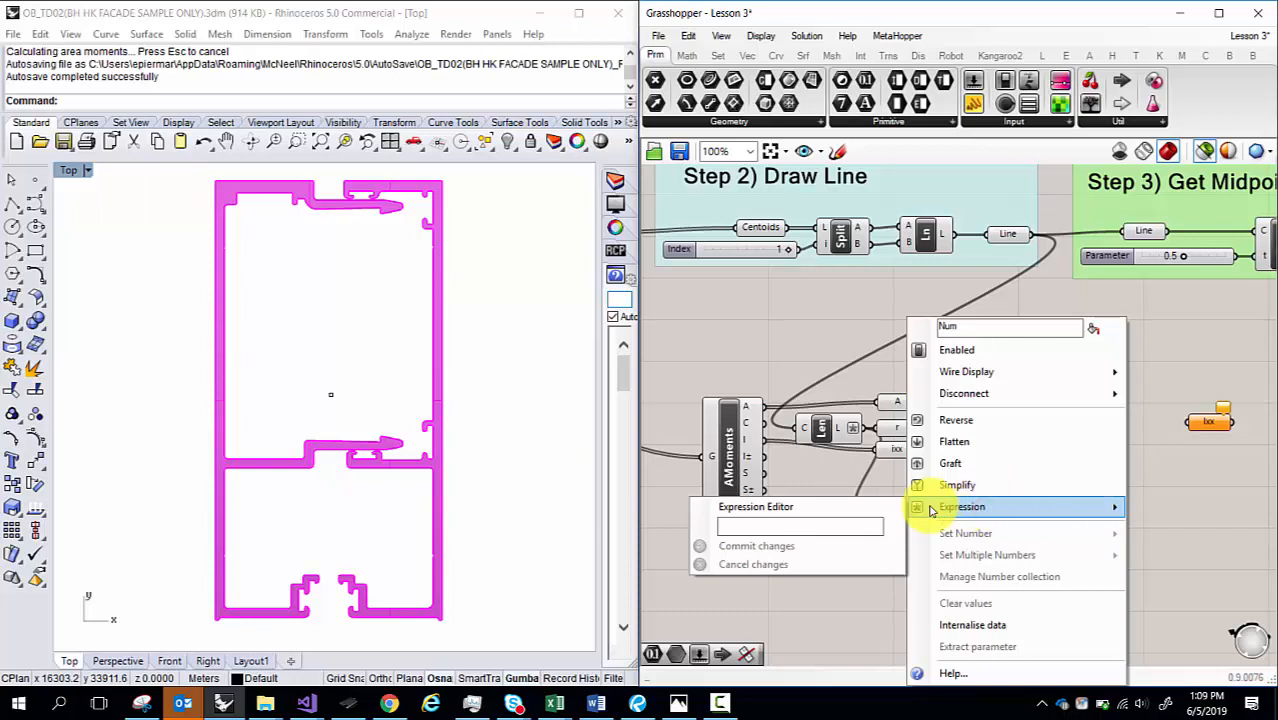
click(669, 393)
click(896, 512)
key(Delete)
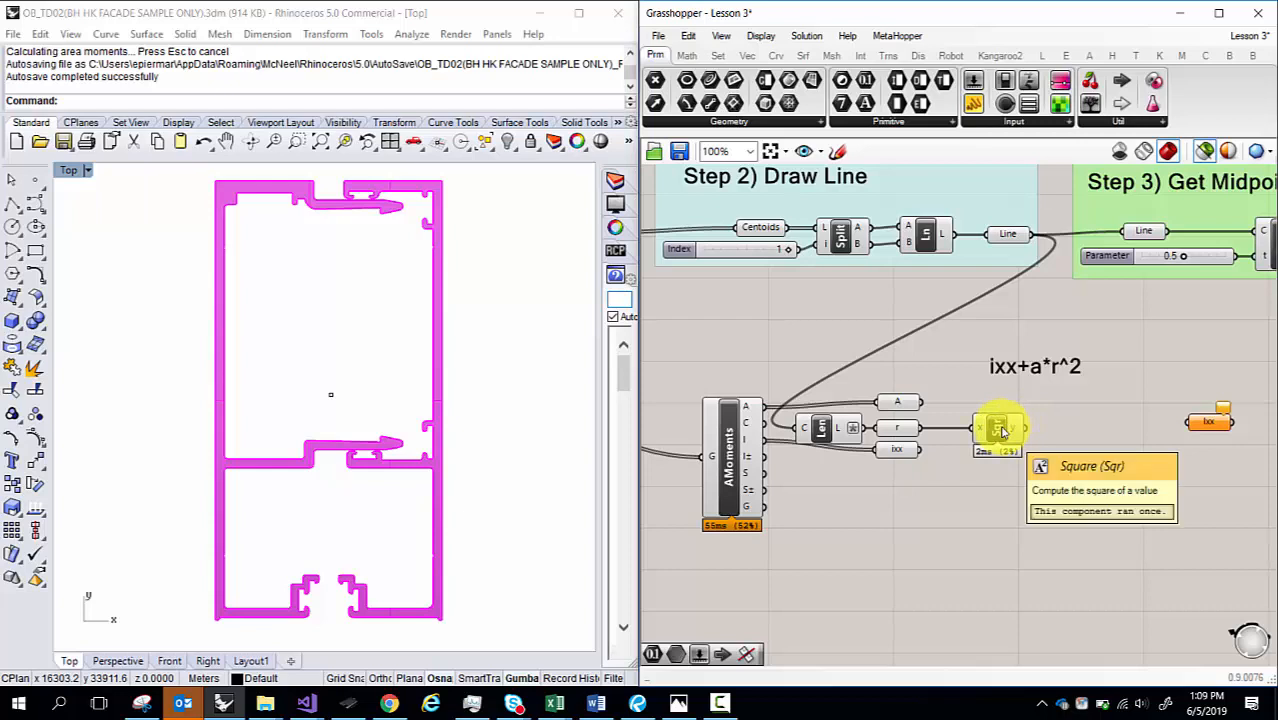
- Fine-tune the Square component's position so it sits in line with the r parameter
drag(1001, 429, 1006, 432)
scroll(1005, 432, up, 3)
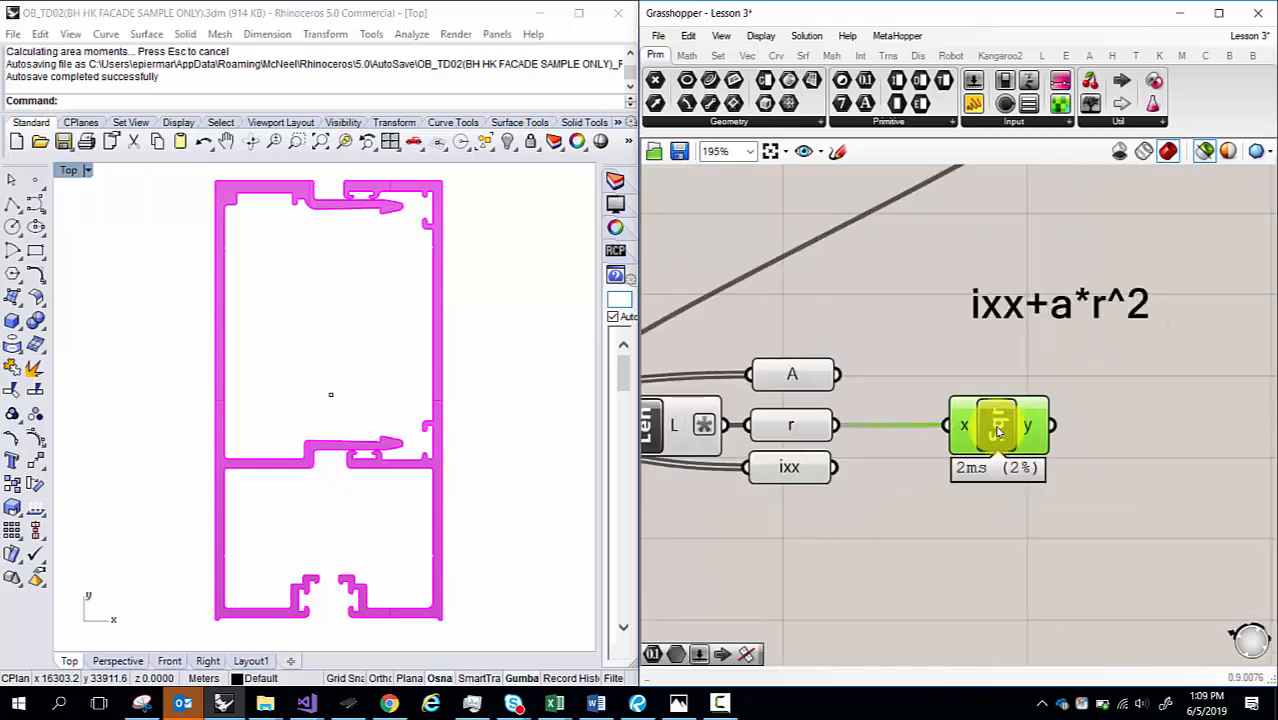
scroll(985, 427, down, 2)
click(857, 427)
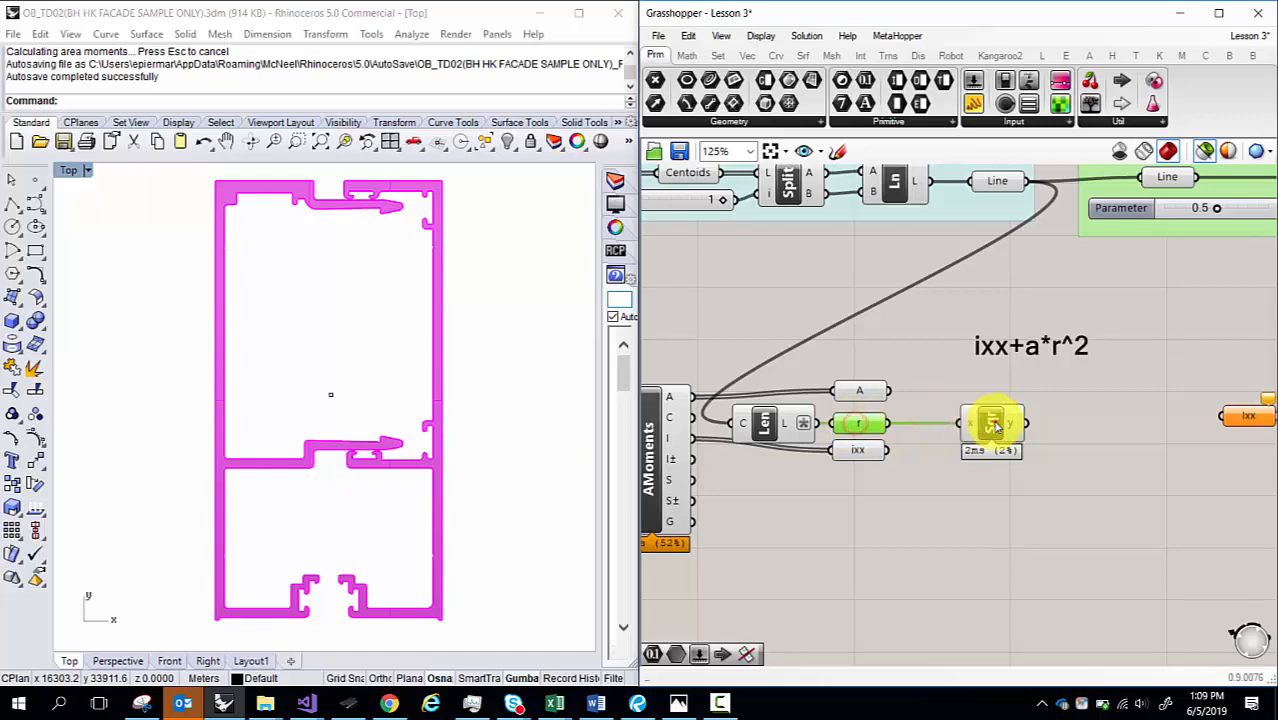
drag(998, 425, 995, 425)
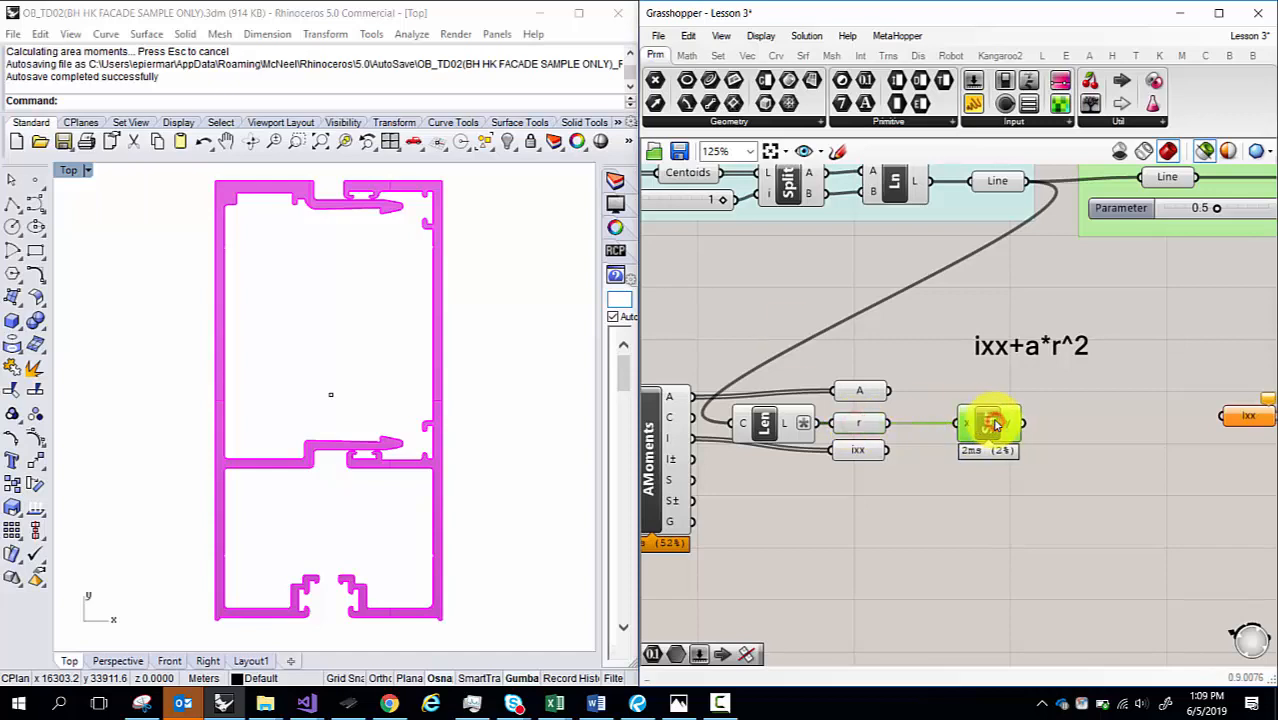
- Add a Multiplication component with the A parameter feeding A and the Square result feeding B, and nudge the formula note into place above
double_click(1088, 413)
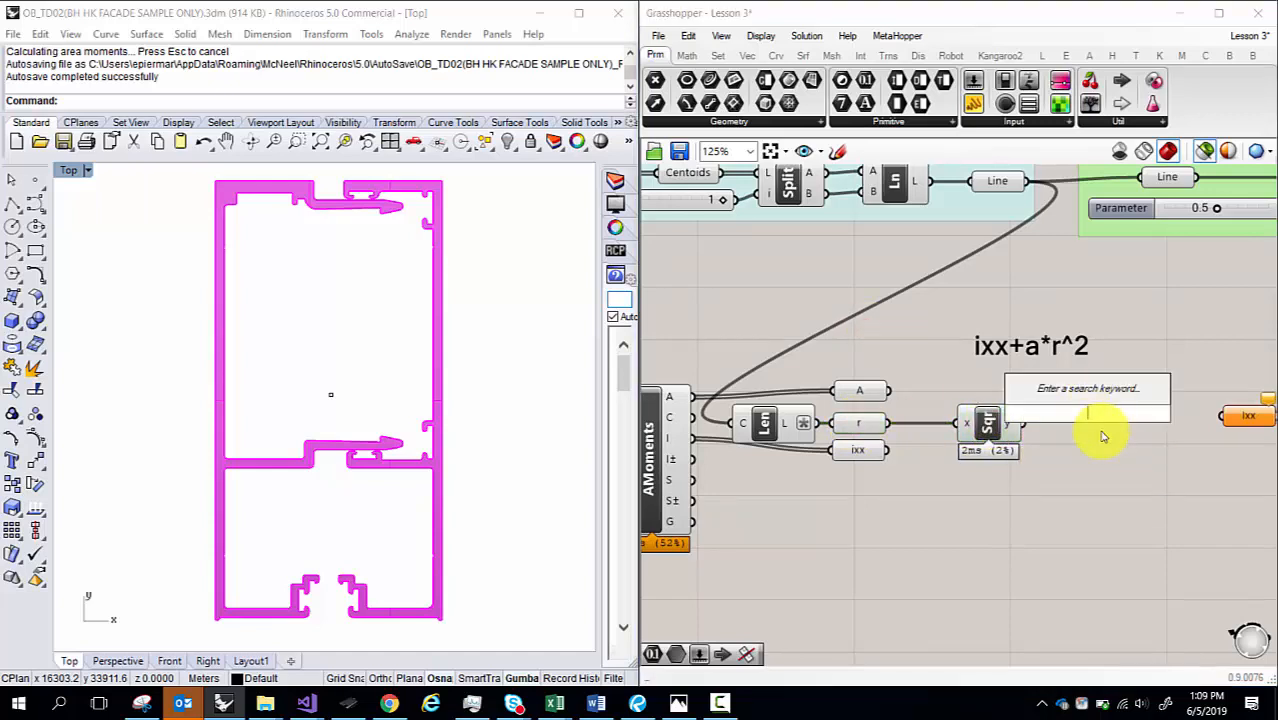
text(mul)
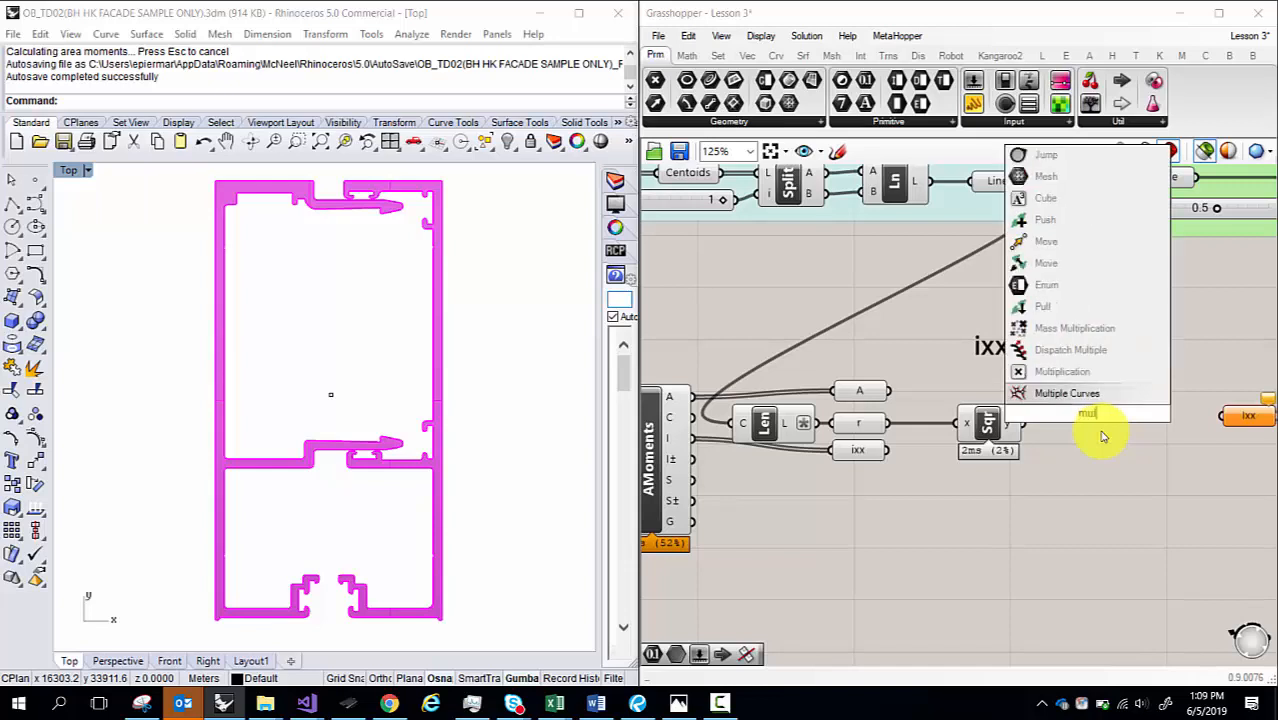
click(1079, 374)
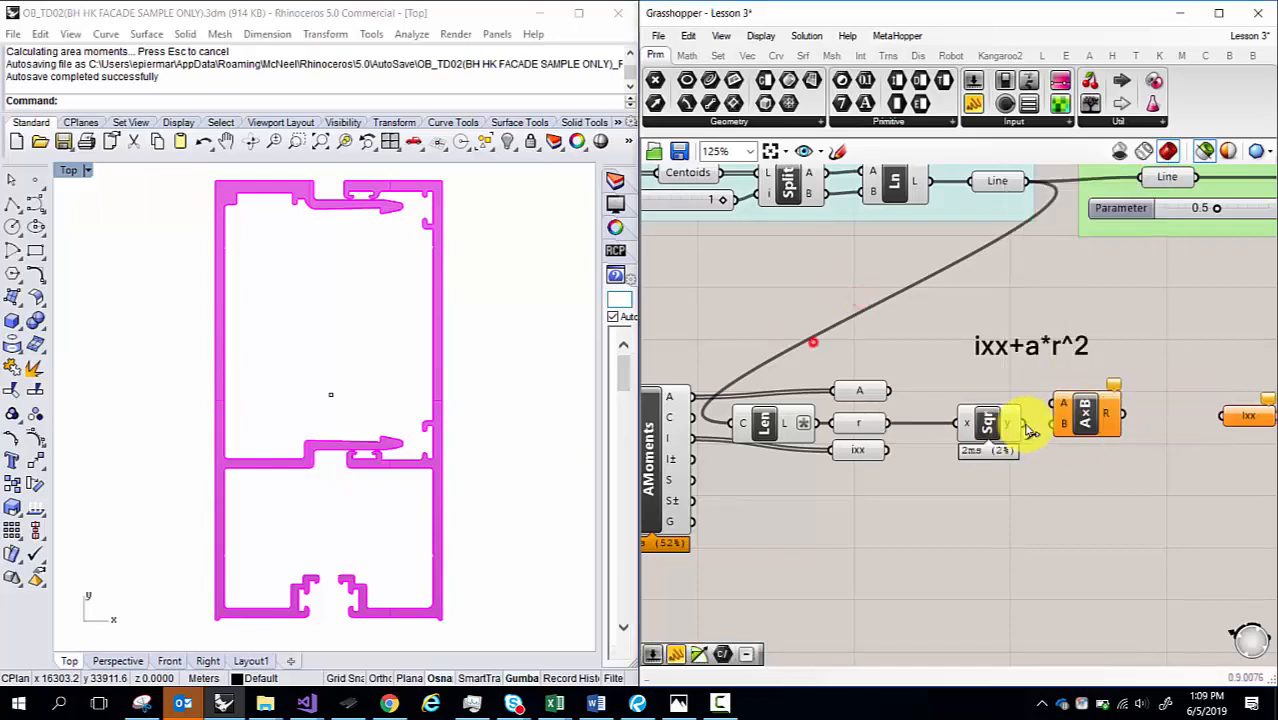
drag(980, 396, 1048, 405)
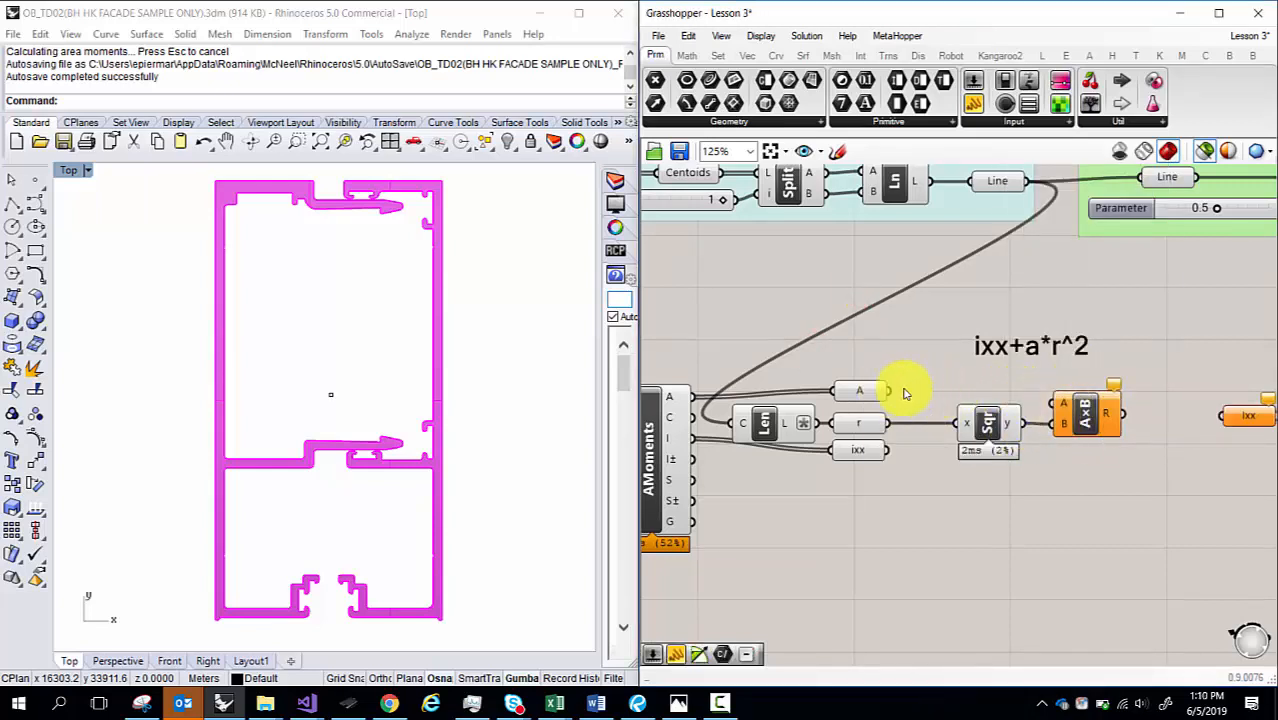
drag(892, 391, 1053, 402)
drag(1024, 349, 1029, 355)
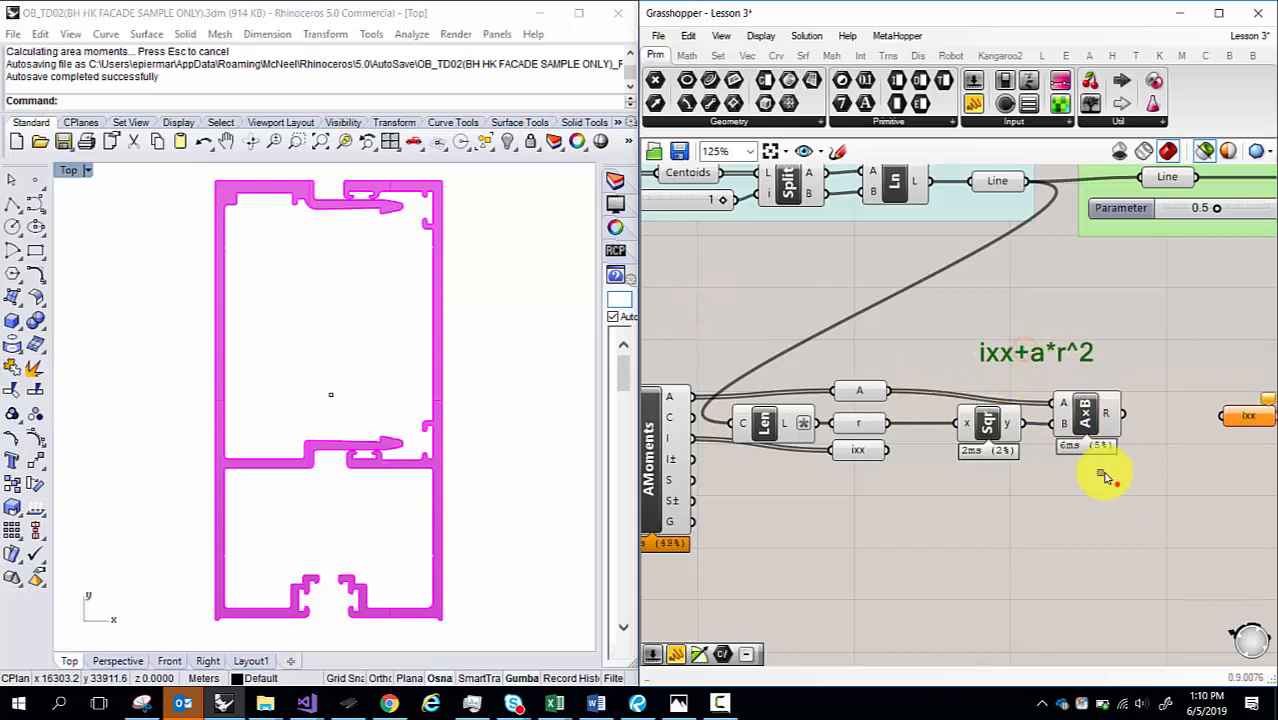
- Review the a*r^2 chain from the Length component through r and Square to Multiplication, including the r parameter's options
drag(1118, 482, 978, 421)
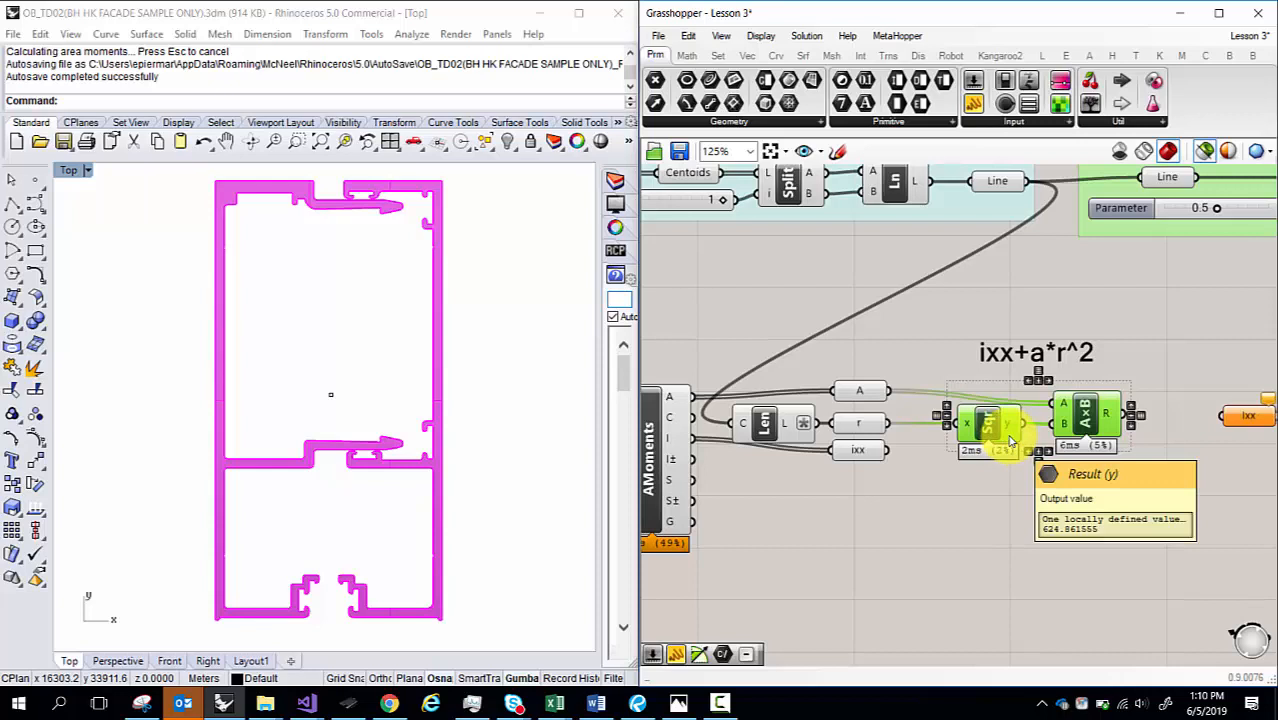
click(854, 480)
click(857, 423)
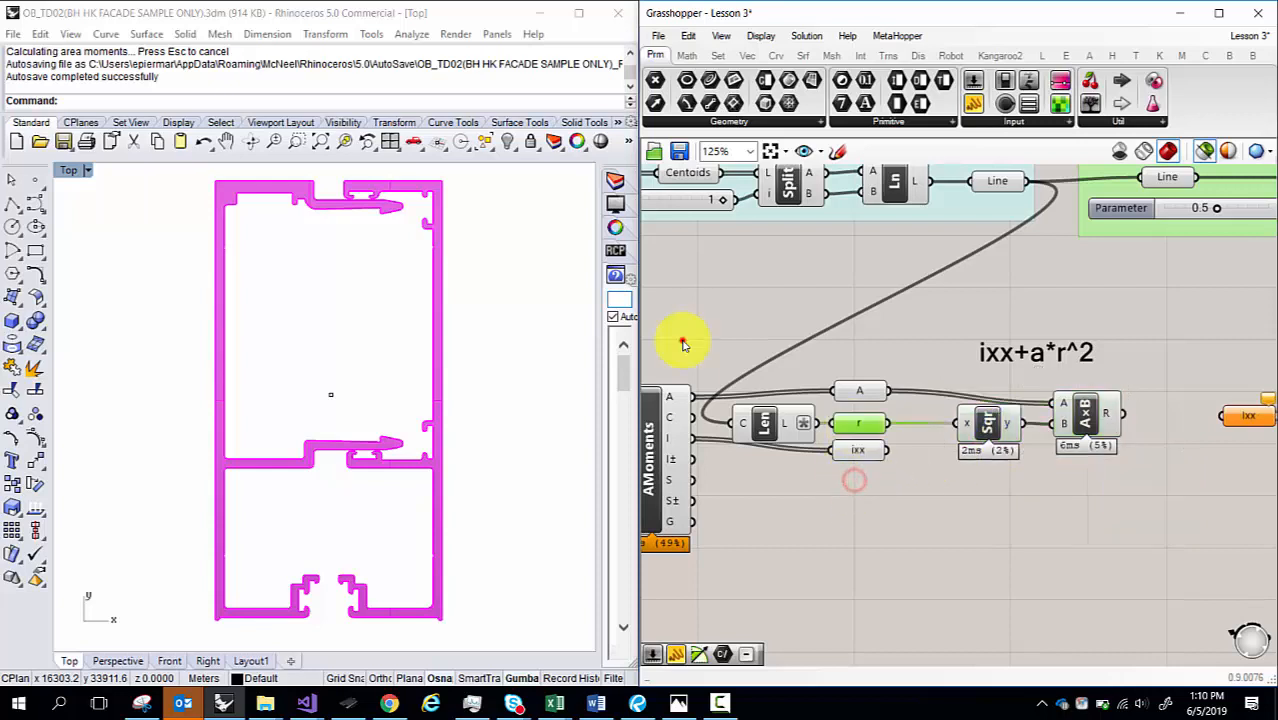
click(782, 426)
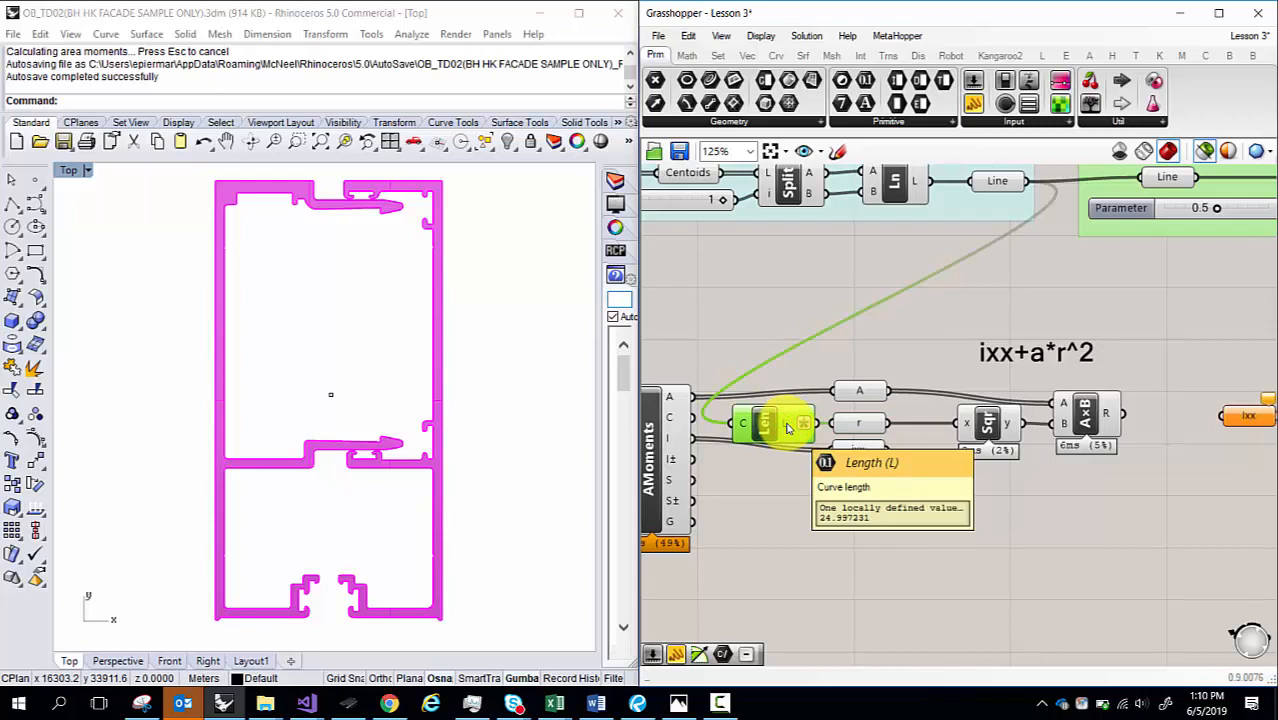
scroll(770, 423, down, 1)
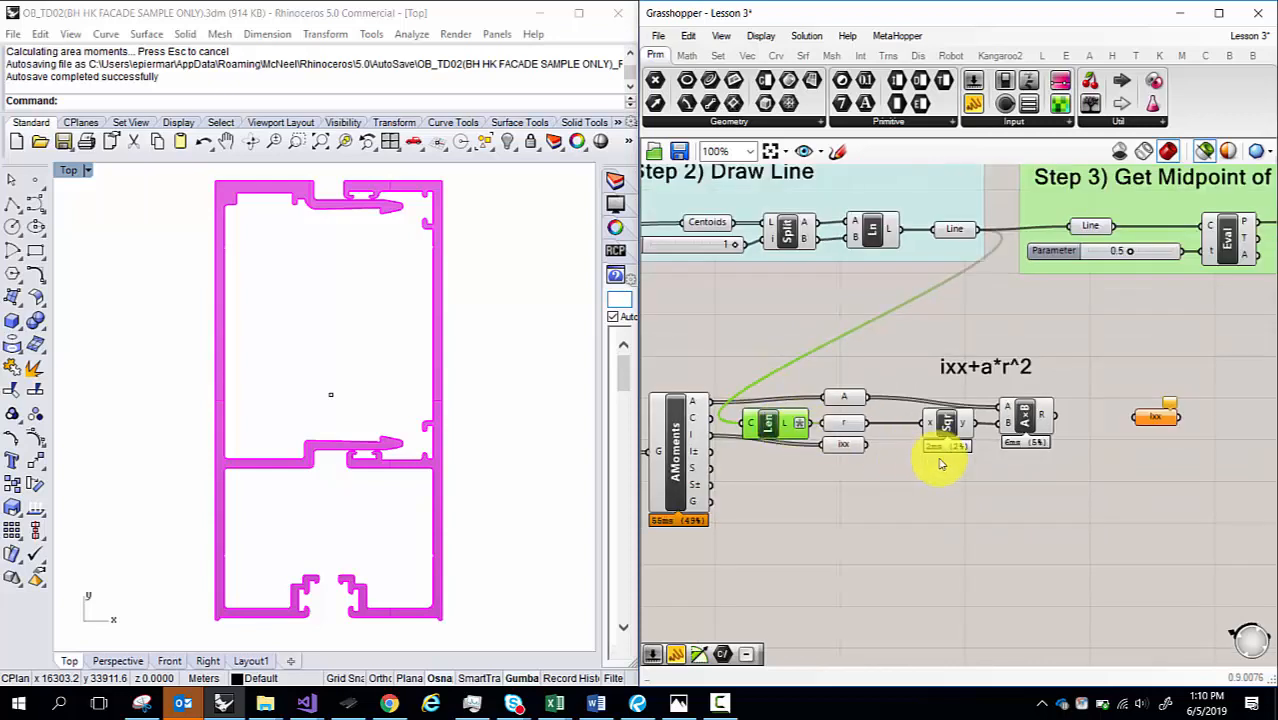
click(1017, 416)
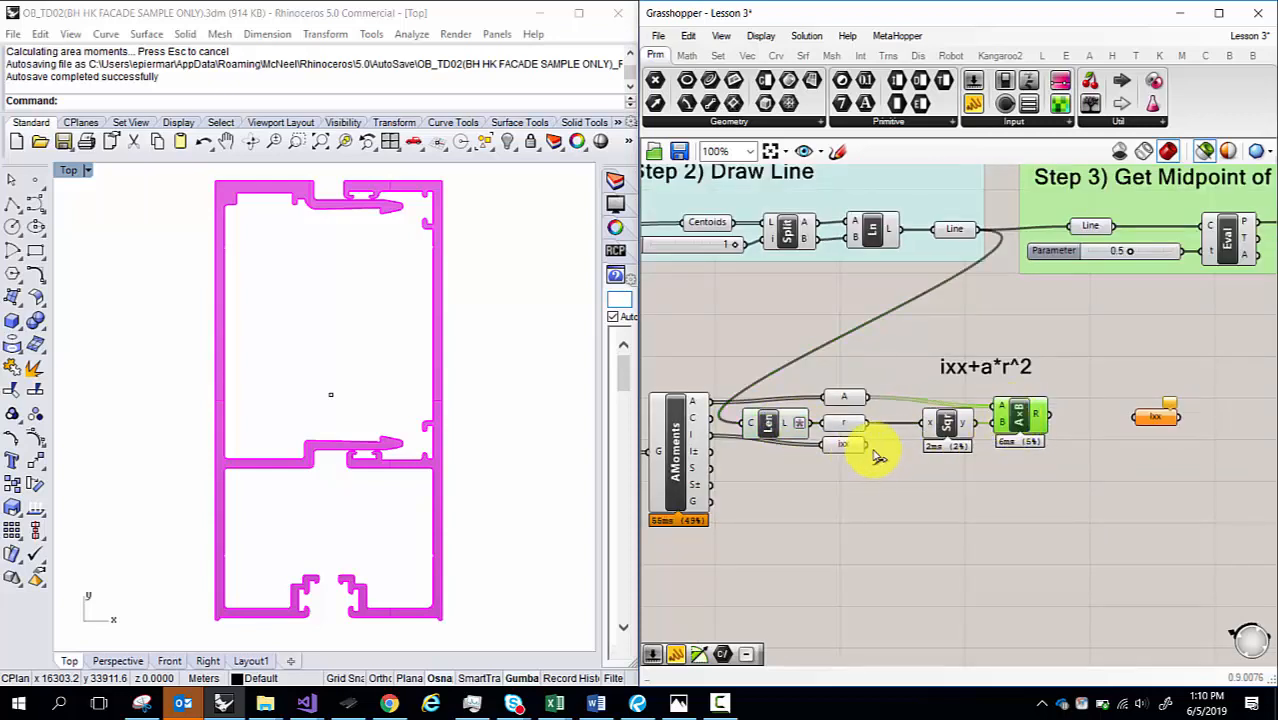
right_click(840, 427)
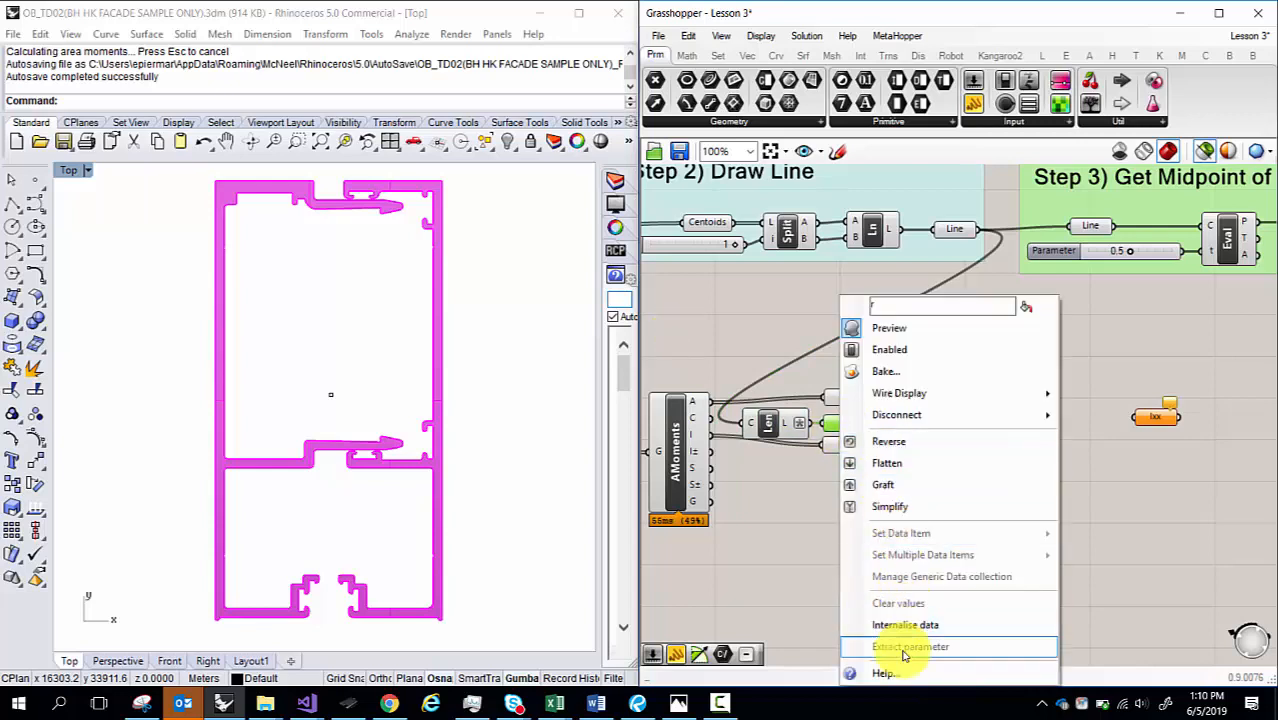
click(810, 548)
scroll(1016, 428, up, 1)
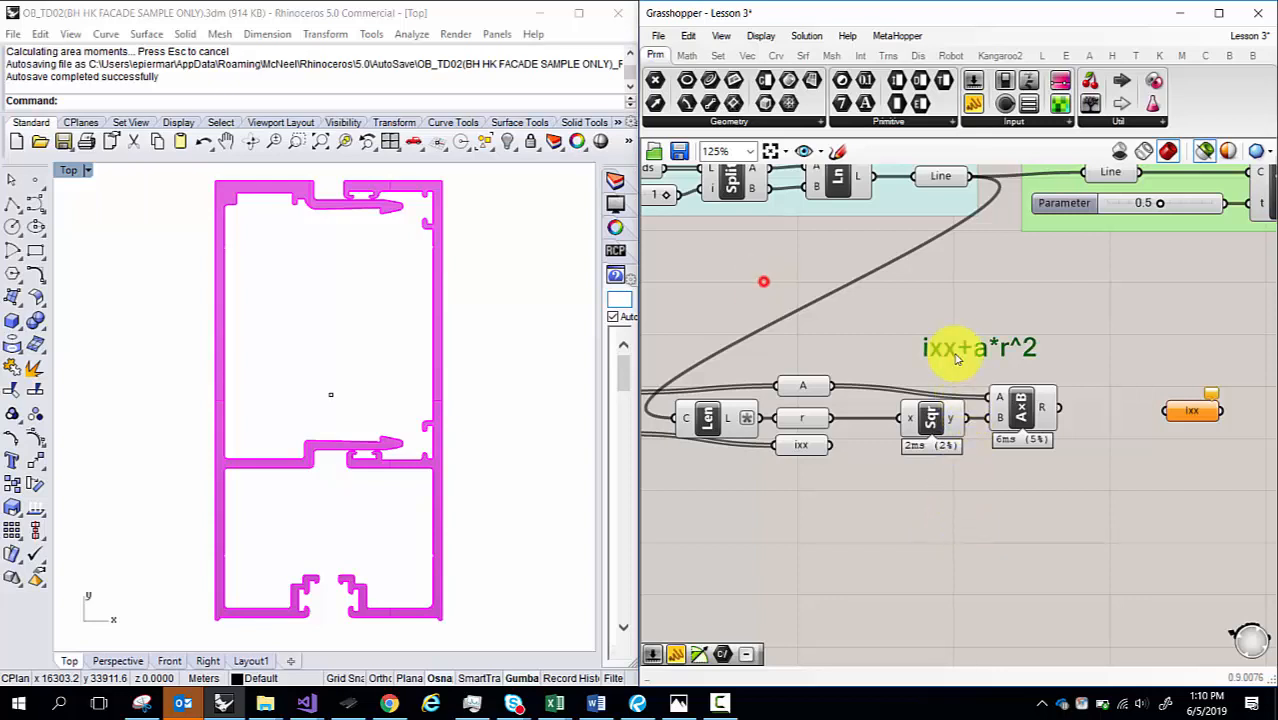
drag(832, 515, 667, 412)
click(922, 551)
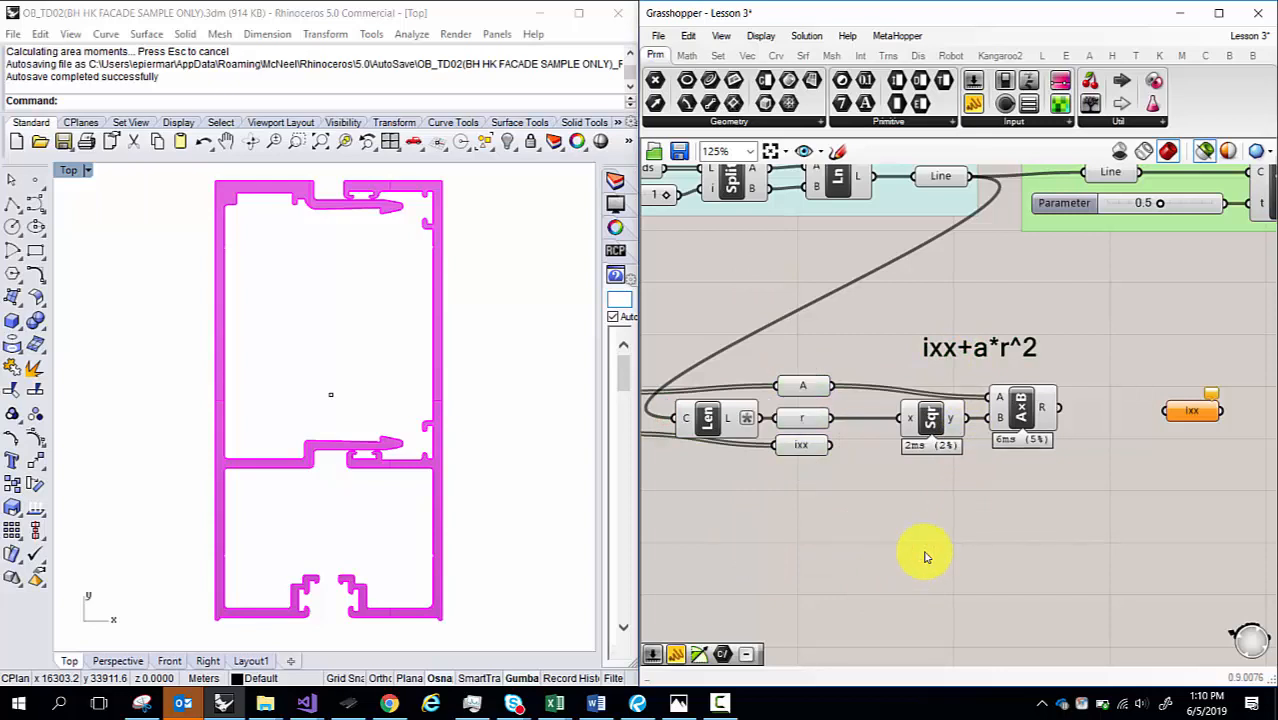
- Maximize the Grasshopper window and frame the calculation from the area moments component to the unconnected Ixx parameter
drag(782, 12, 702, 0)
right_drag(257, 371, 662, 471)
scroll(561, 513, up, 1)
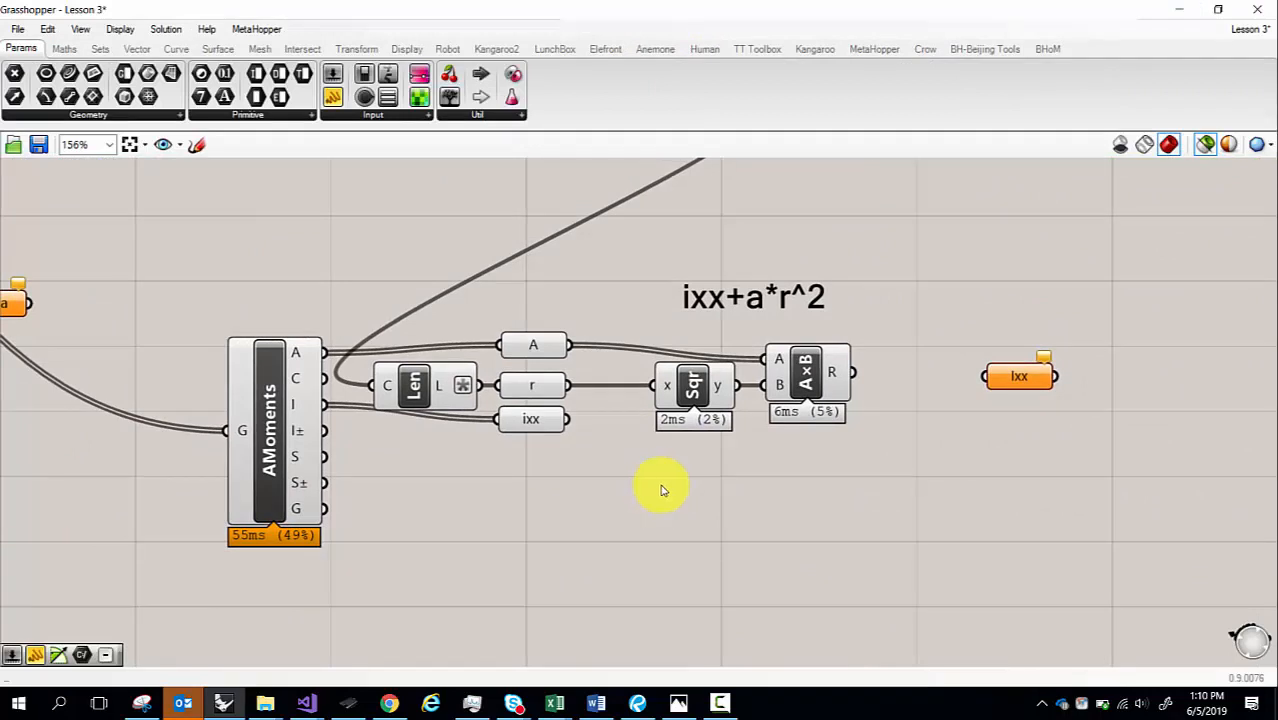
scroll(745, 499, up, 1)
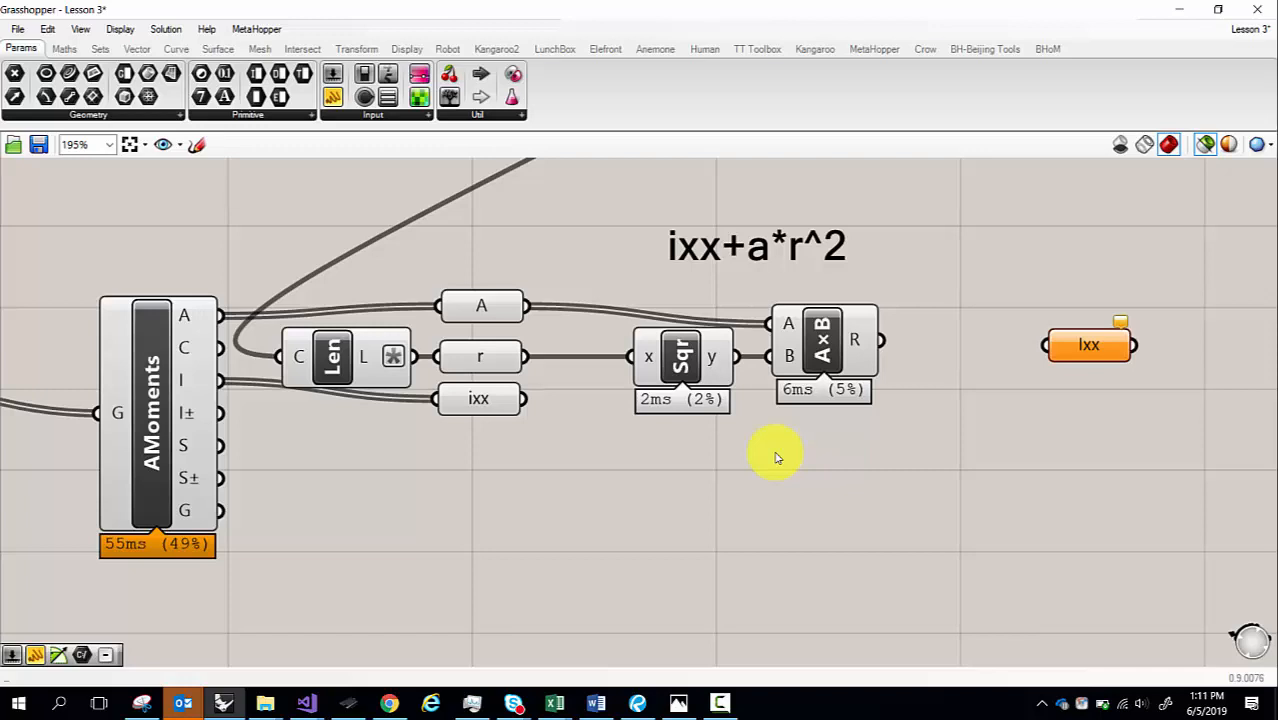
- Try the expression Length/2 on the Length component's L output
right_click(363, 358)
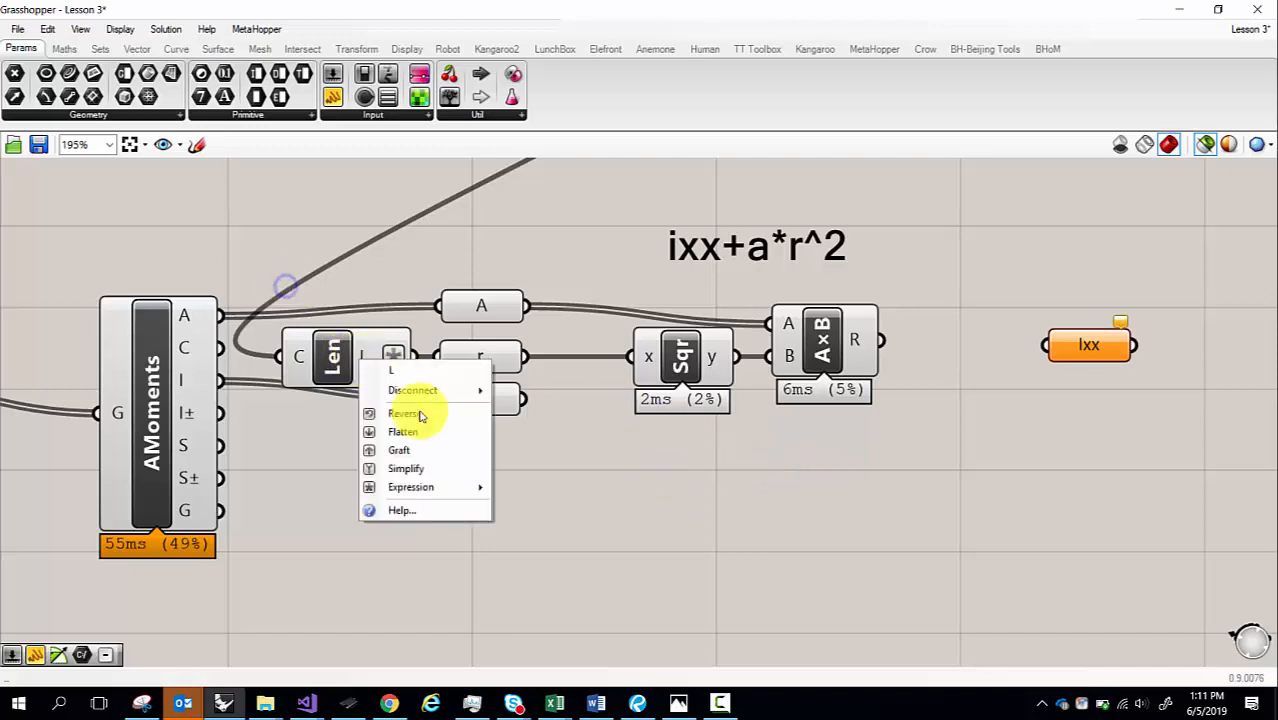
mouse_move(419, 488)
click(512, 506)
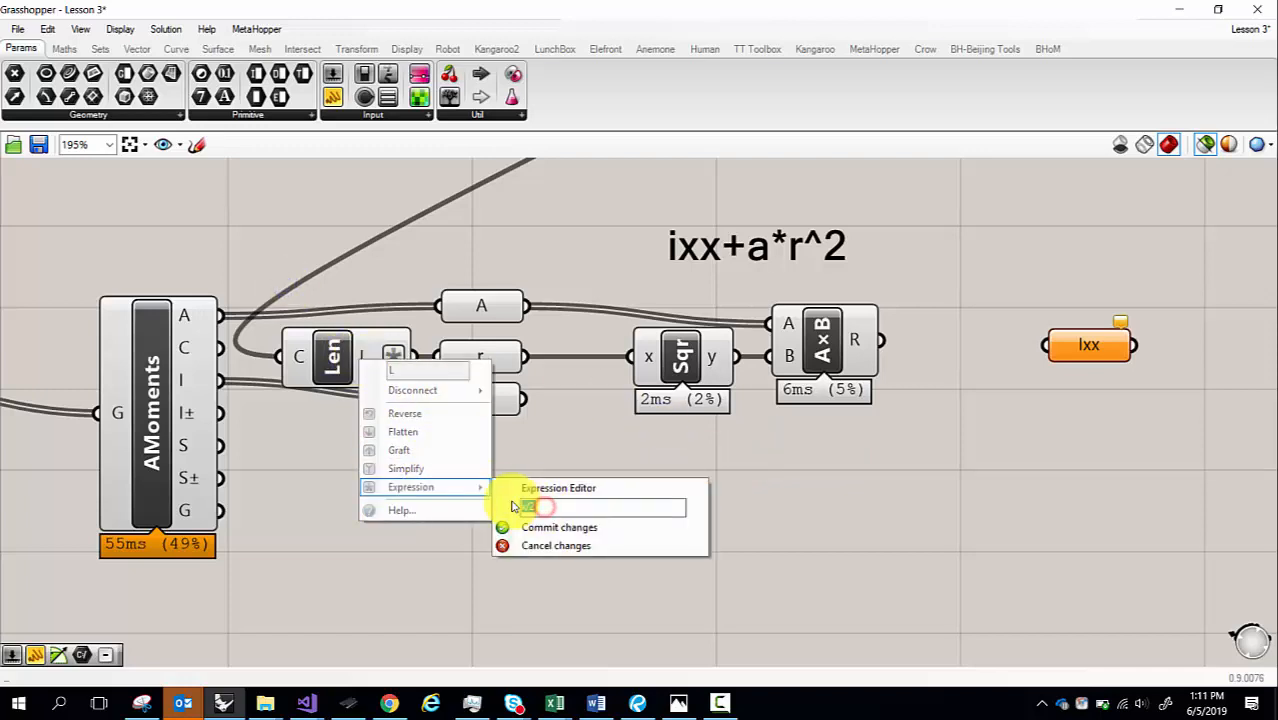
text(Length/2)
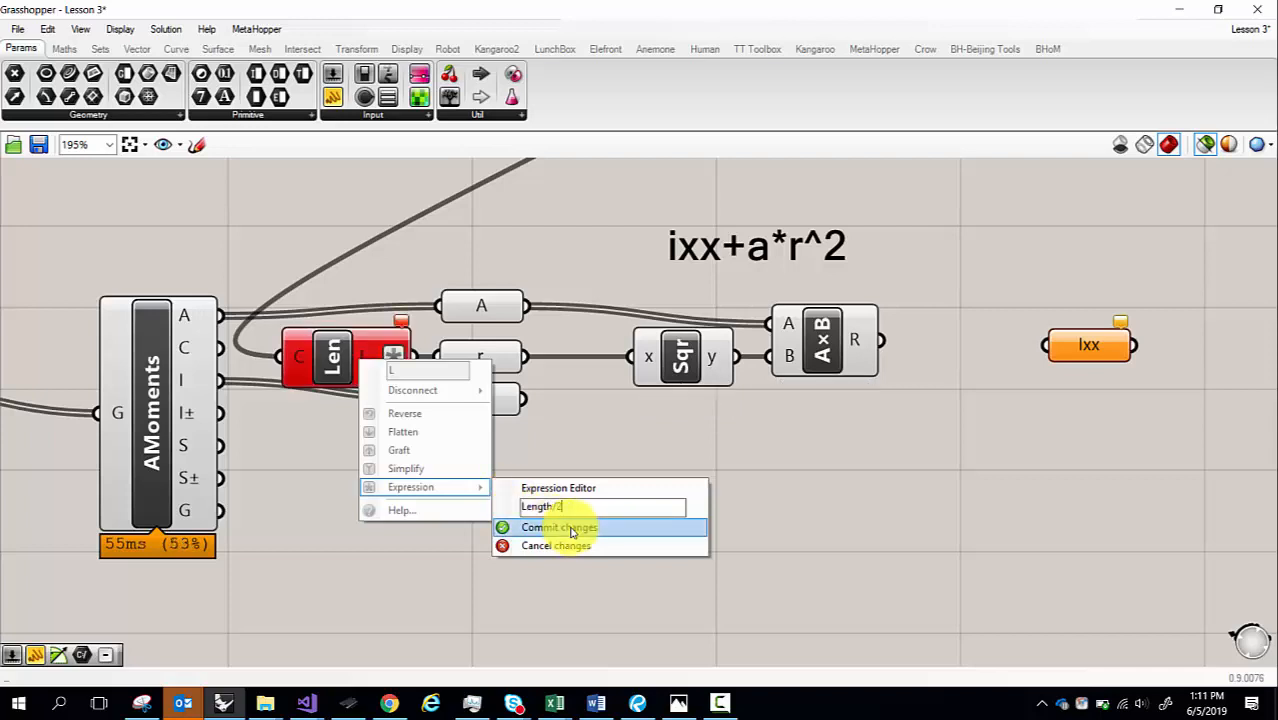
click(572, 530)
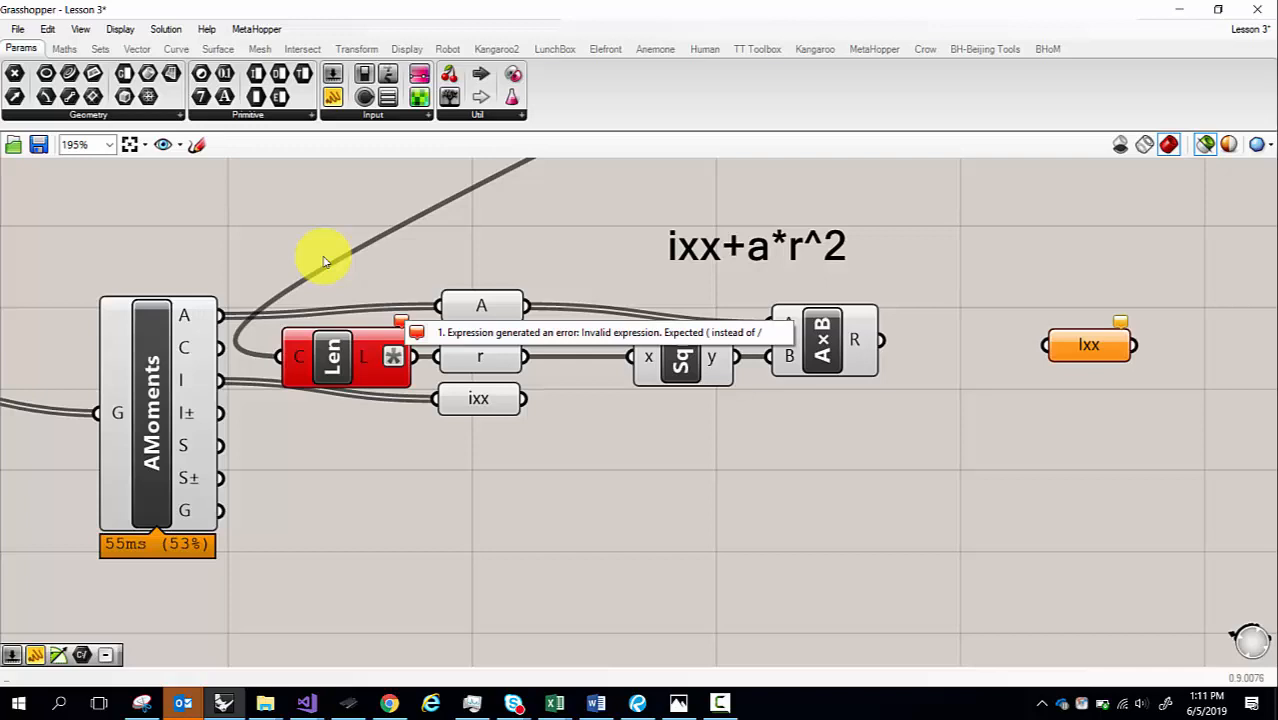
- Set the expression on the Length component's L output to x/2
right_click(370, 350)
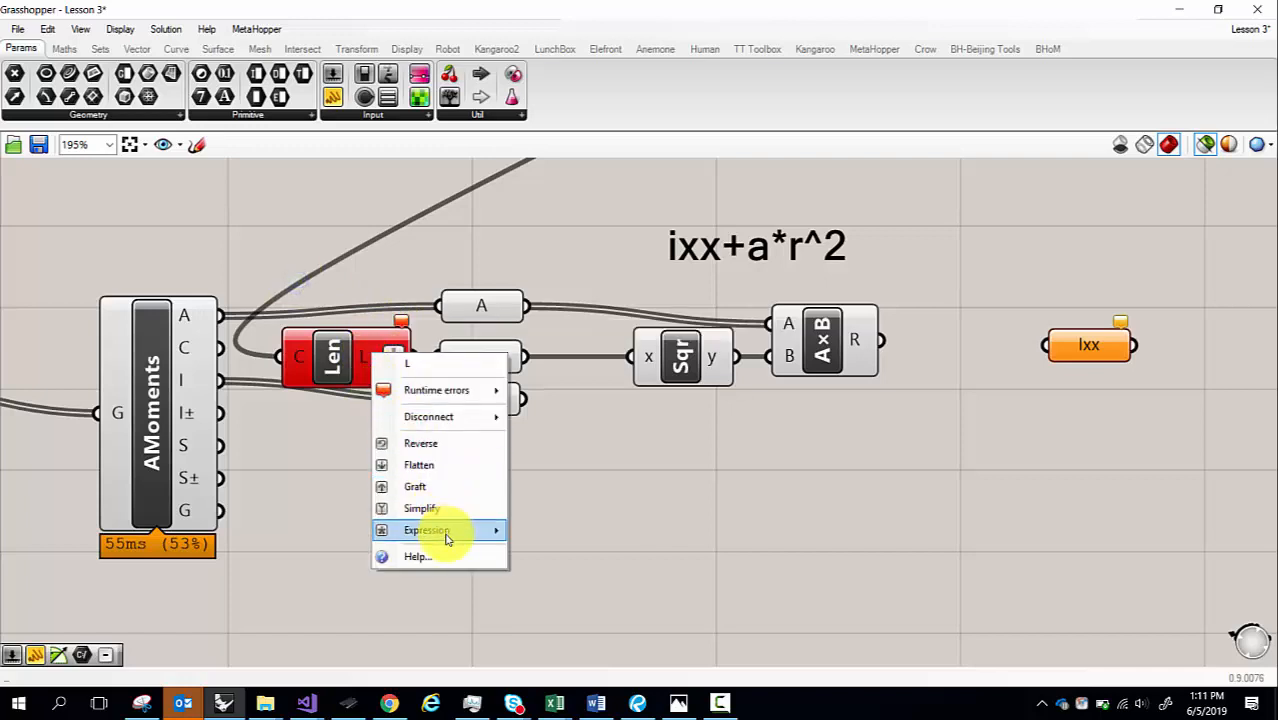
mouse_move(447, 540)
double_click(558, 548)
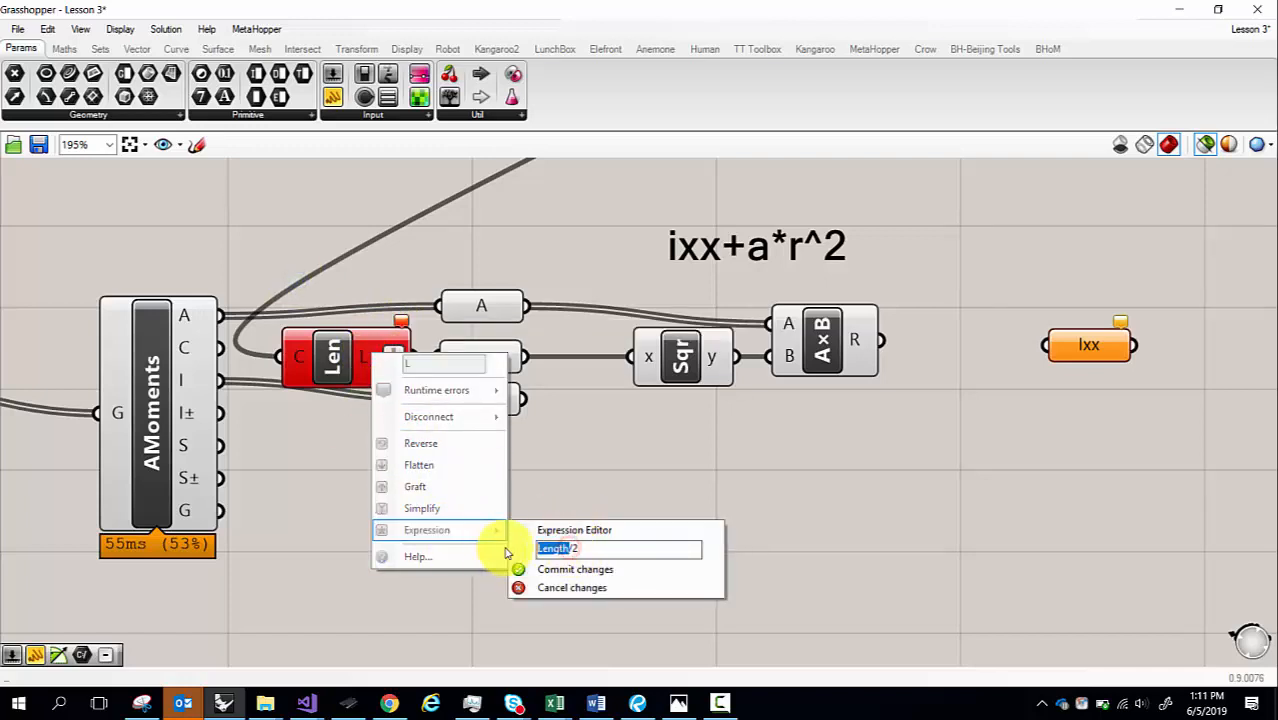
text(x)
click(462, 460)
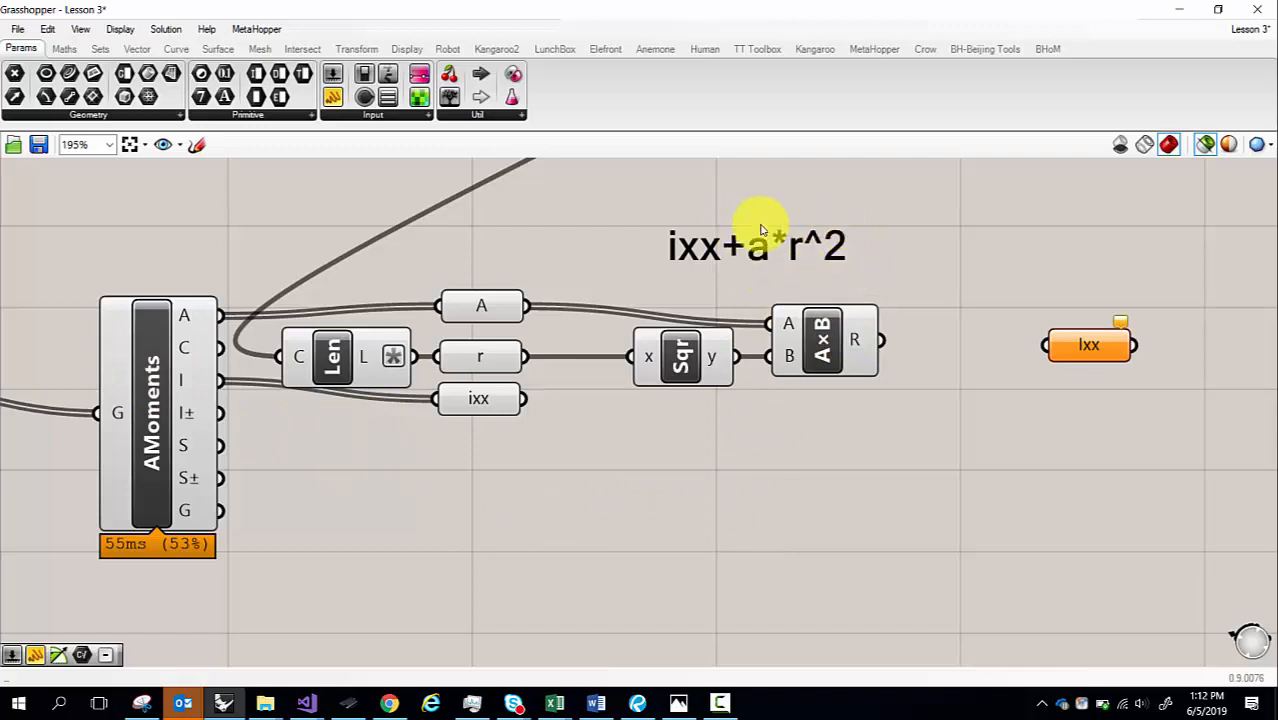
- Place an Addition component below Multiplication and wire the Multiplication result into A and the ixx parameter into B
drag(690, 354, 684, 354)
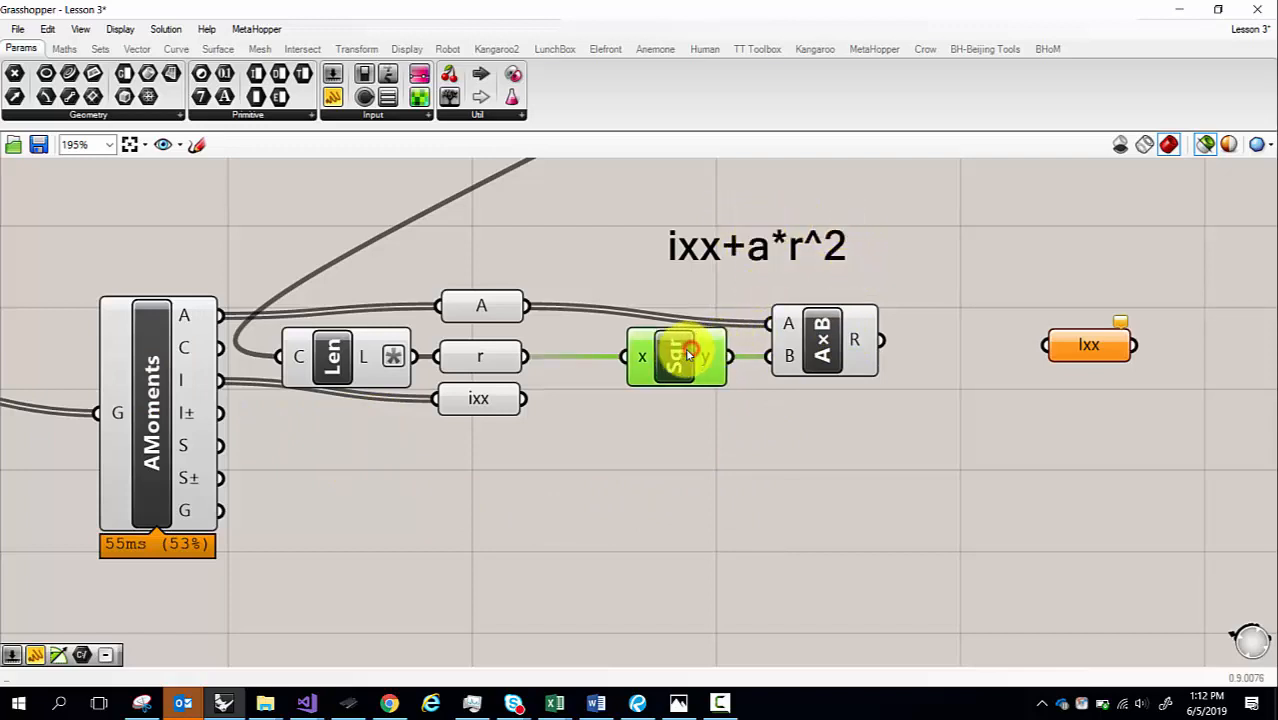
click(830, 342)
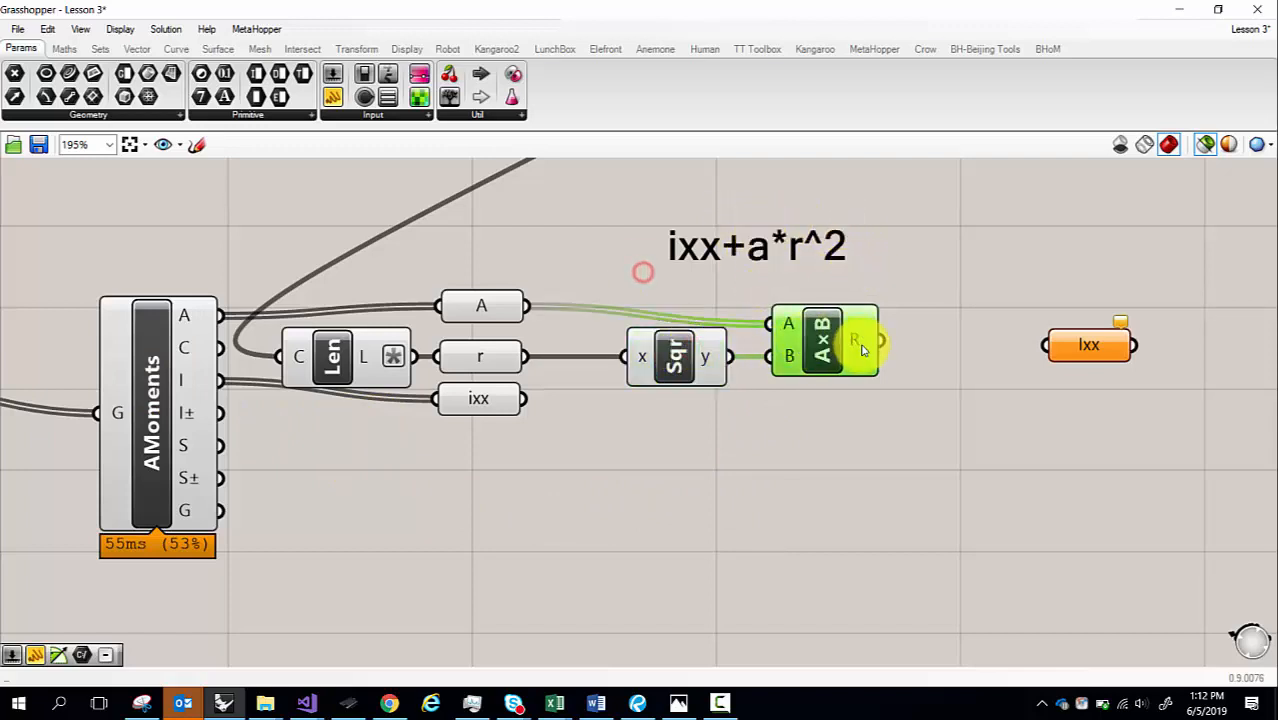
double_click(797, 476)
text(add)
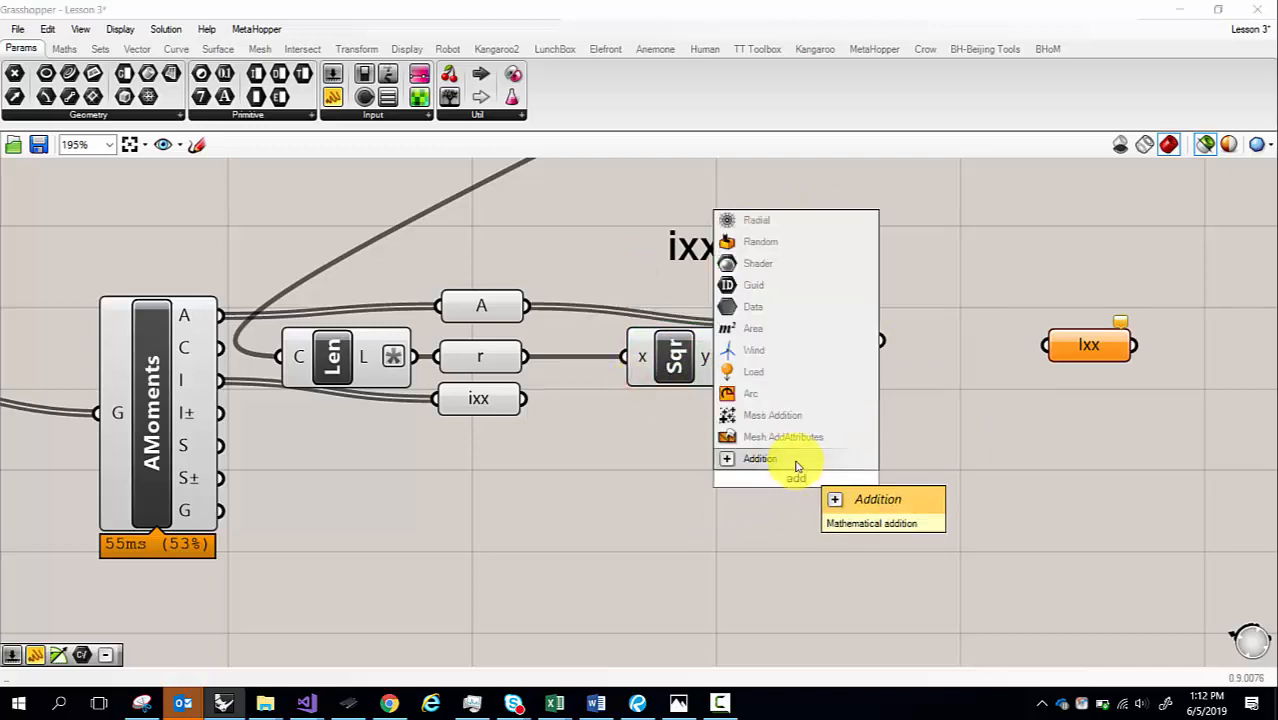
click(800, 462)
drag(794, 470, 920, 453)
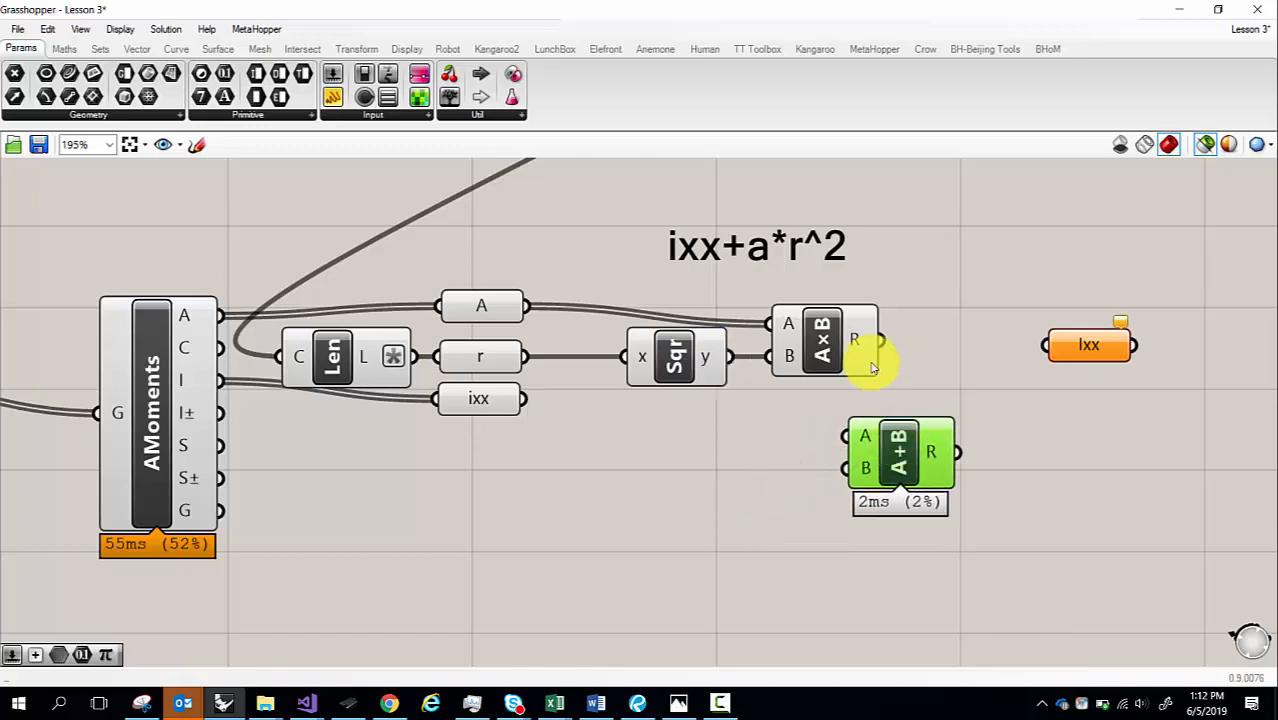
drag(882, 341, 846, 437)
drag(536, 405, 945, 431)
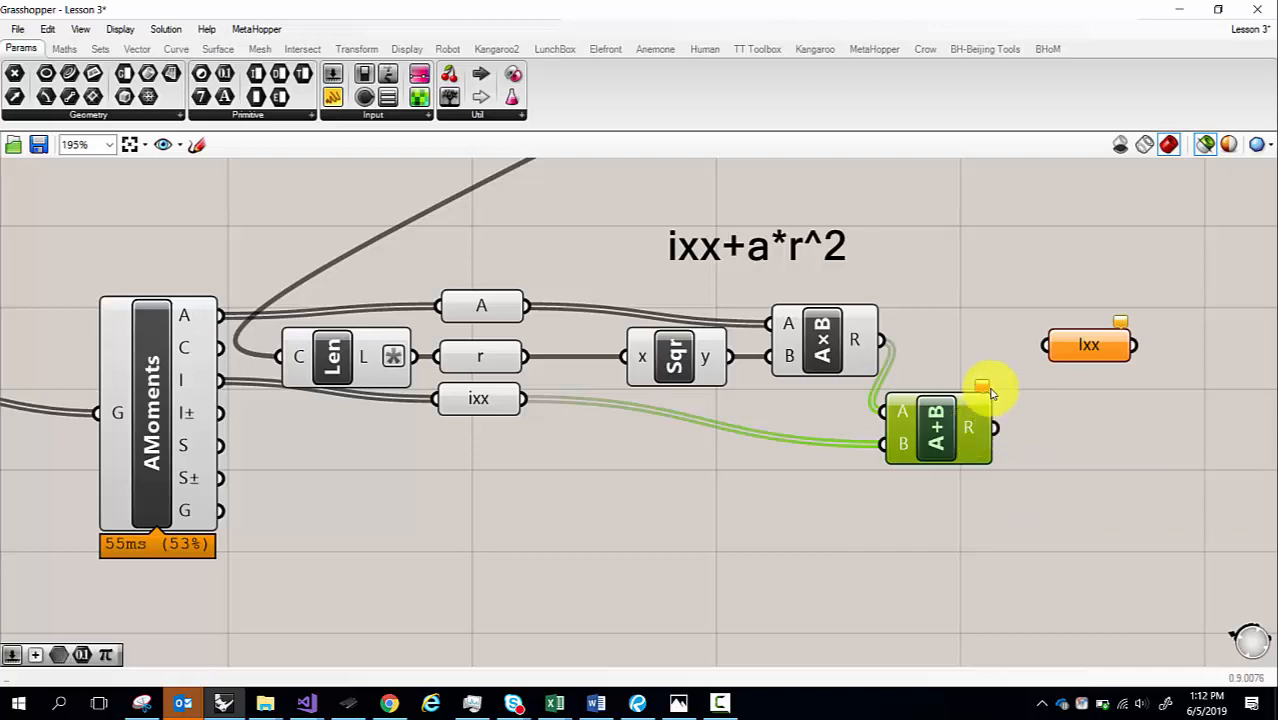
- Inspect the Addition component's error and compare the data in inputs A and B, the AMoments I output and the ixx parameter
mouse_move(984, 386)
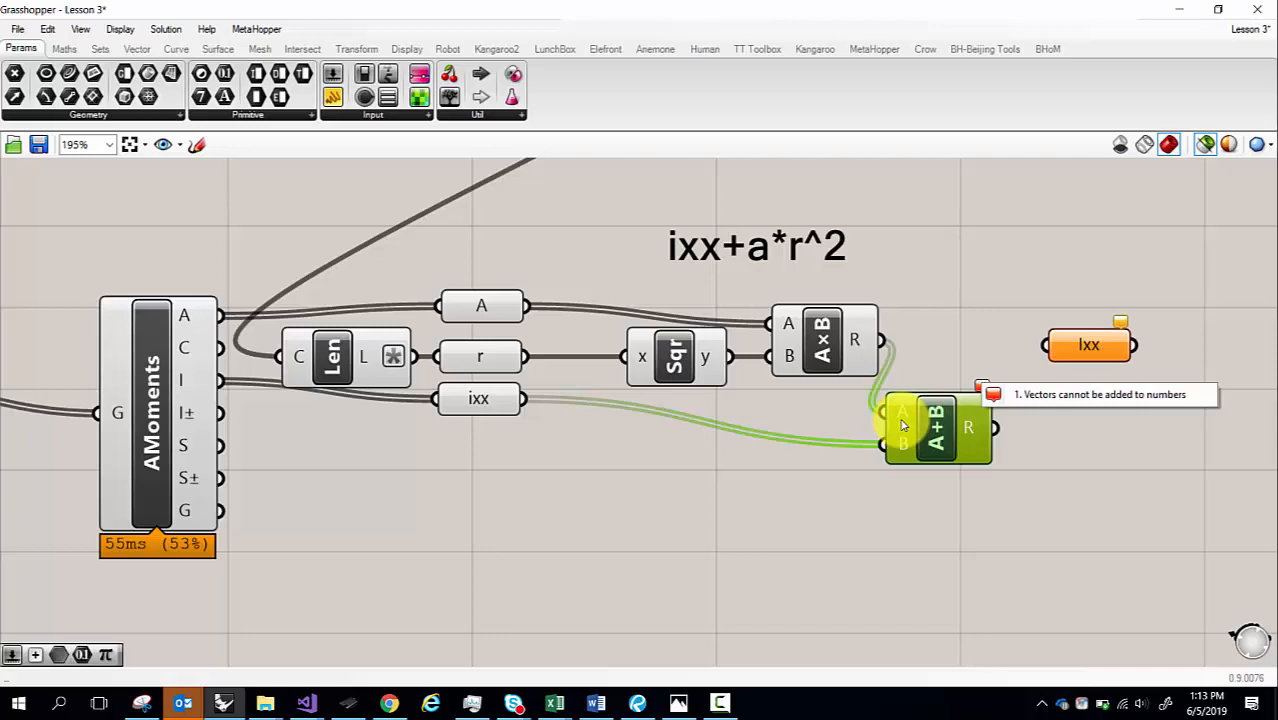
mouse_move(902, 419)
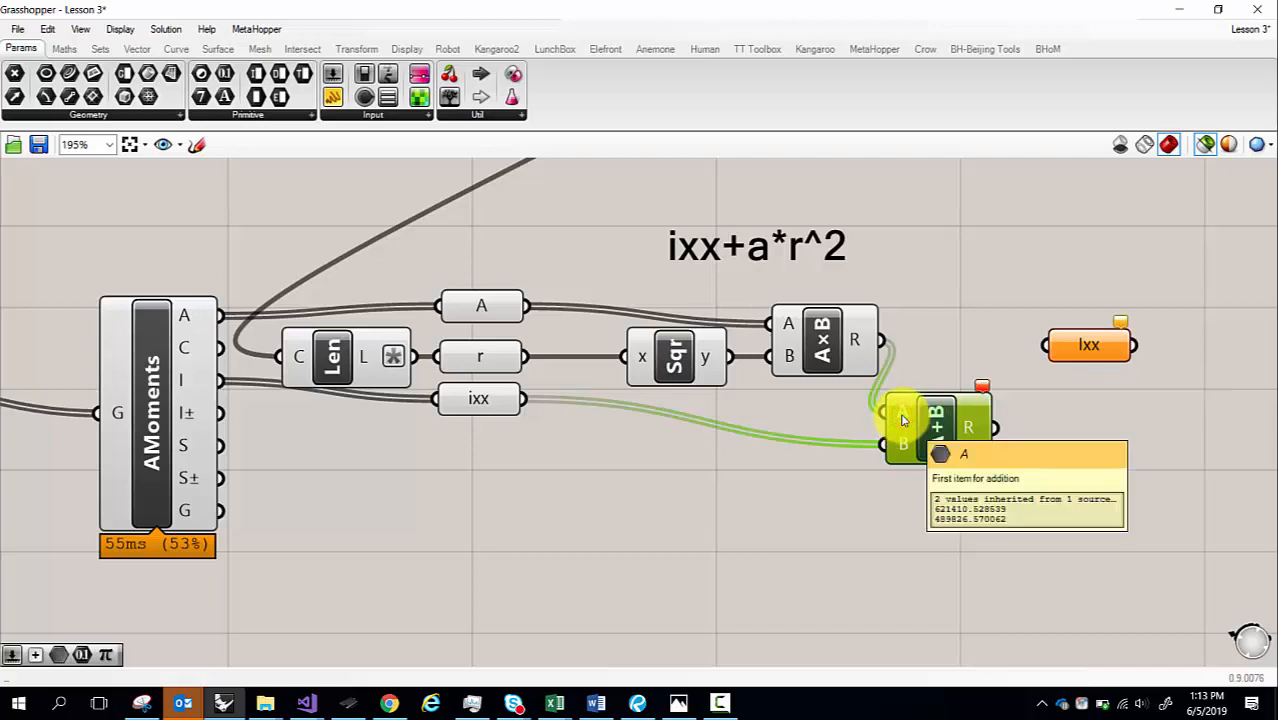
mouse_move(904, 443)
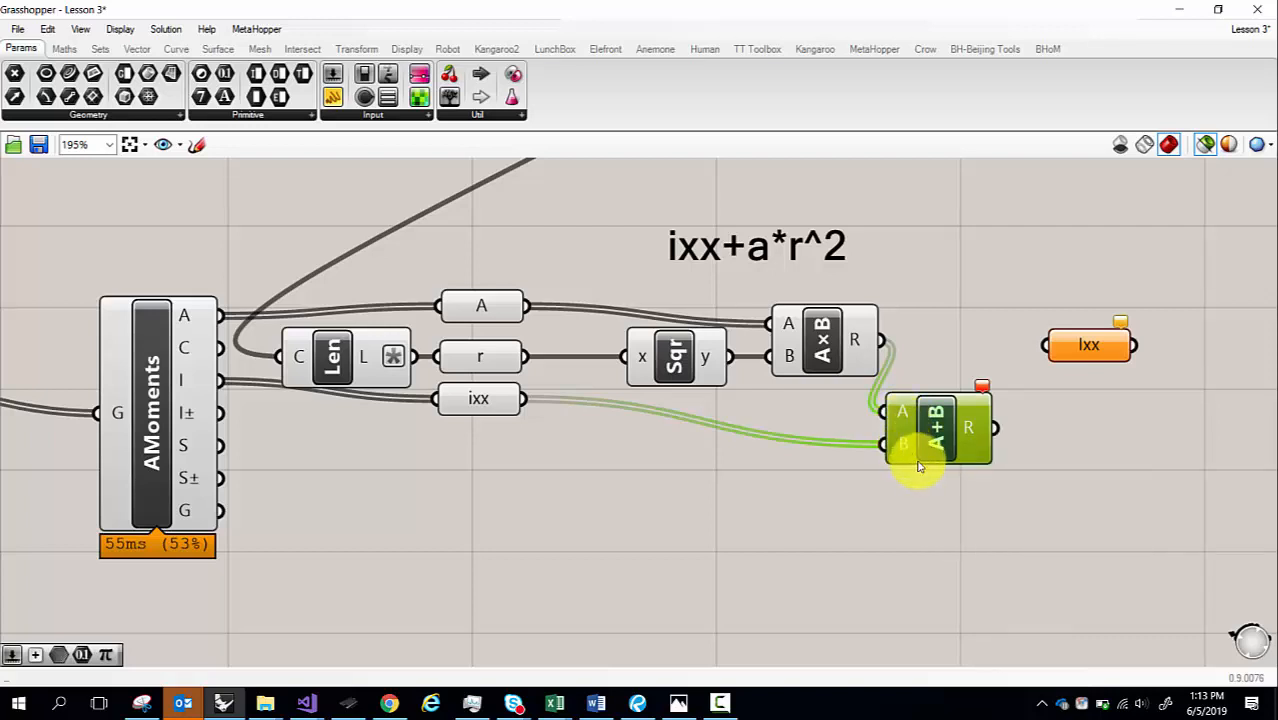
scroll(904, 443, up, 5)
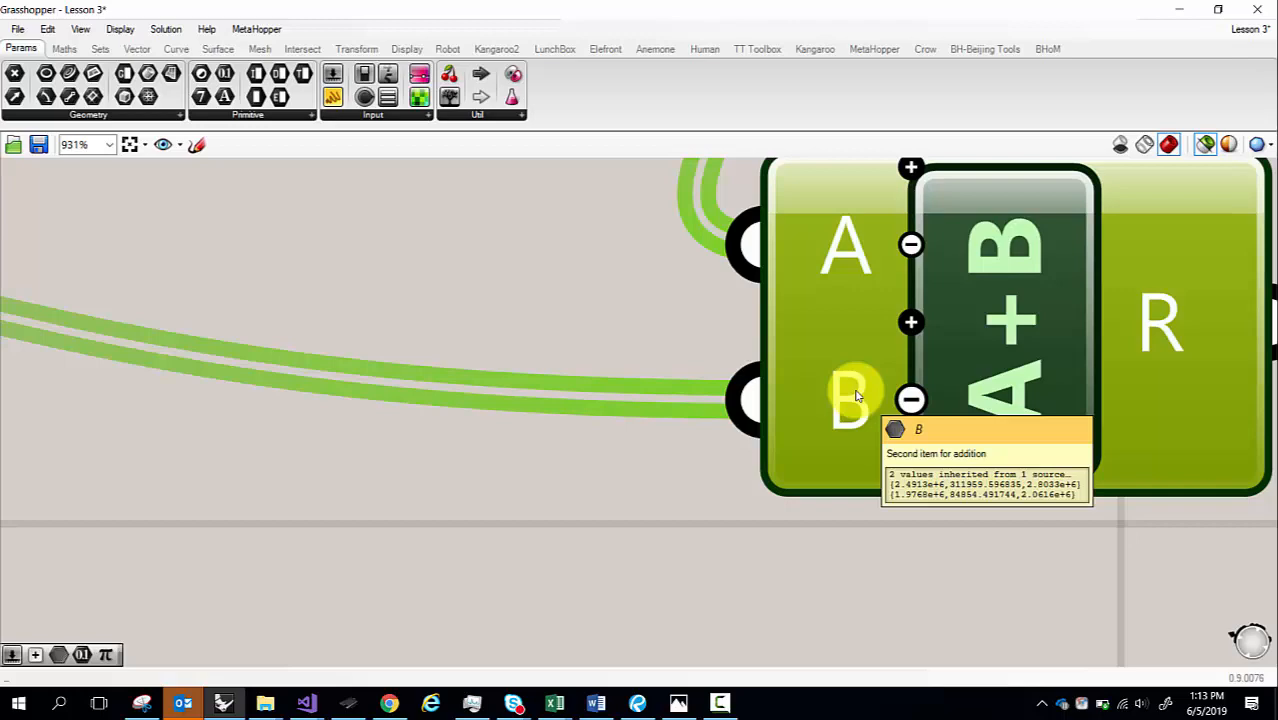
scroll(850, 393, down, 8)
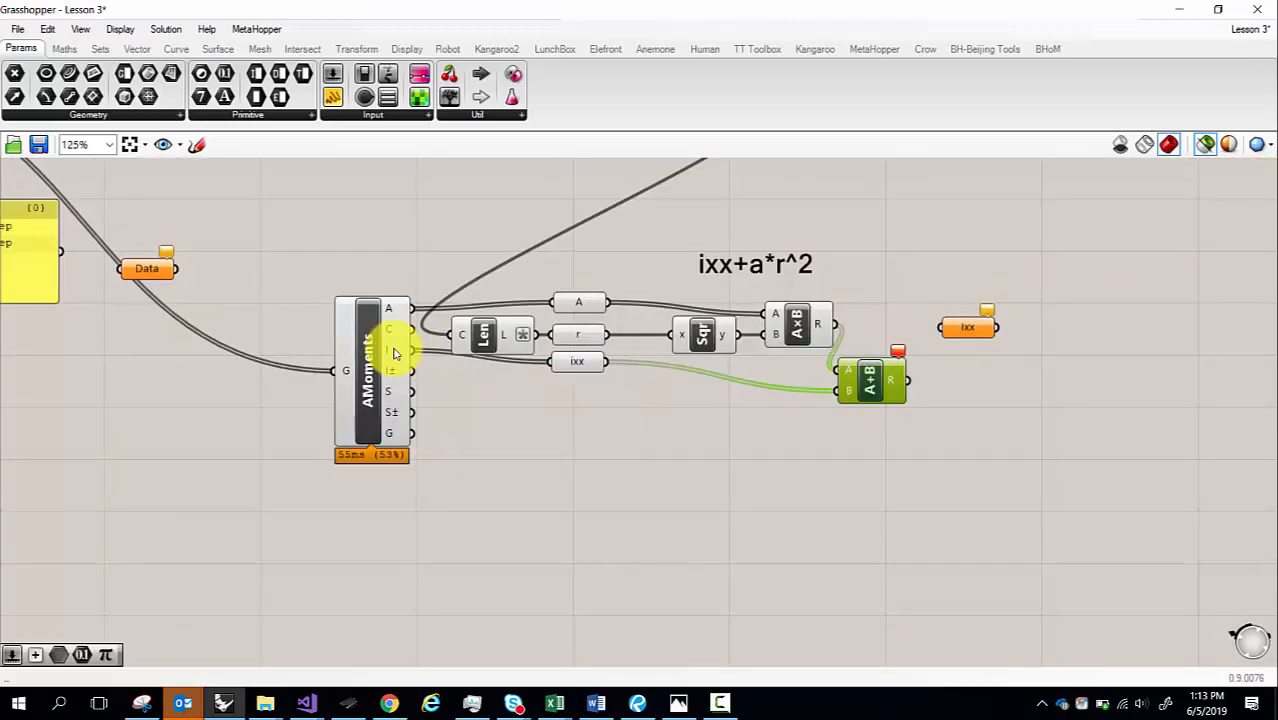
mouse_move(394, 353)
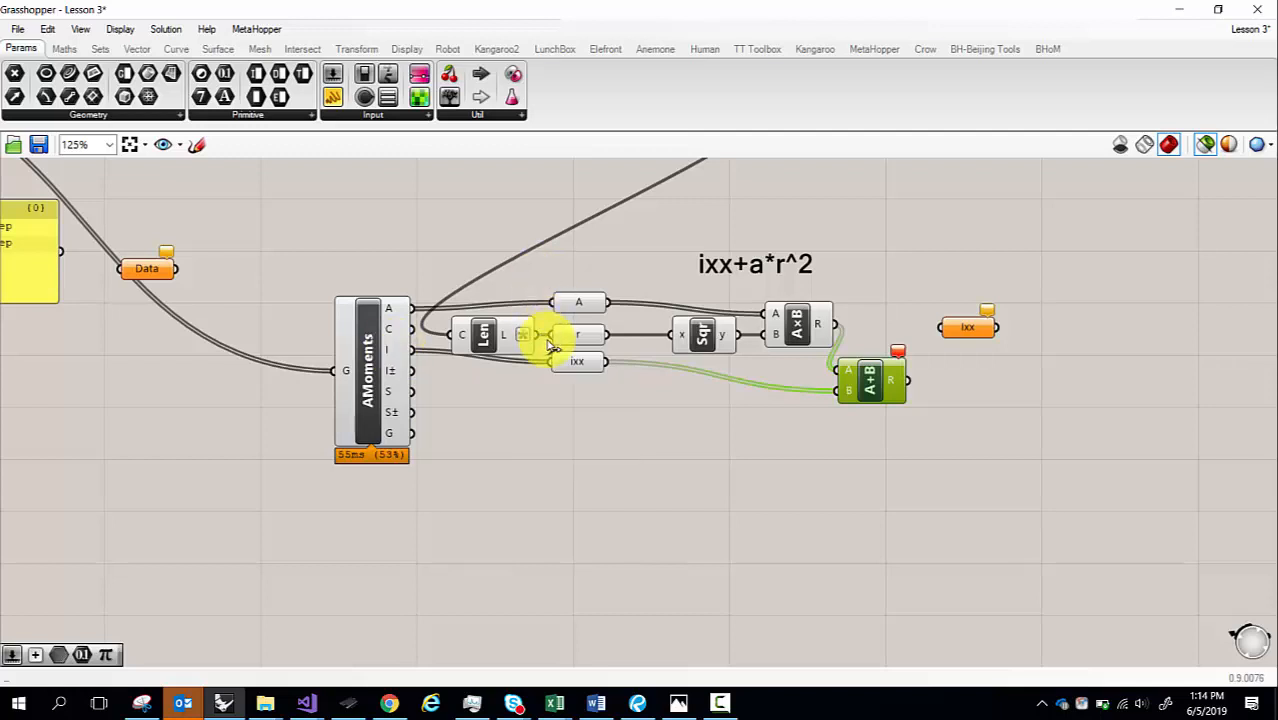
click(580, 368)
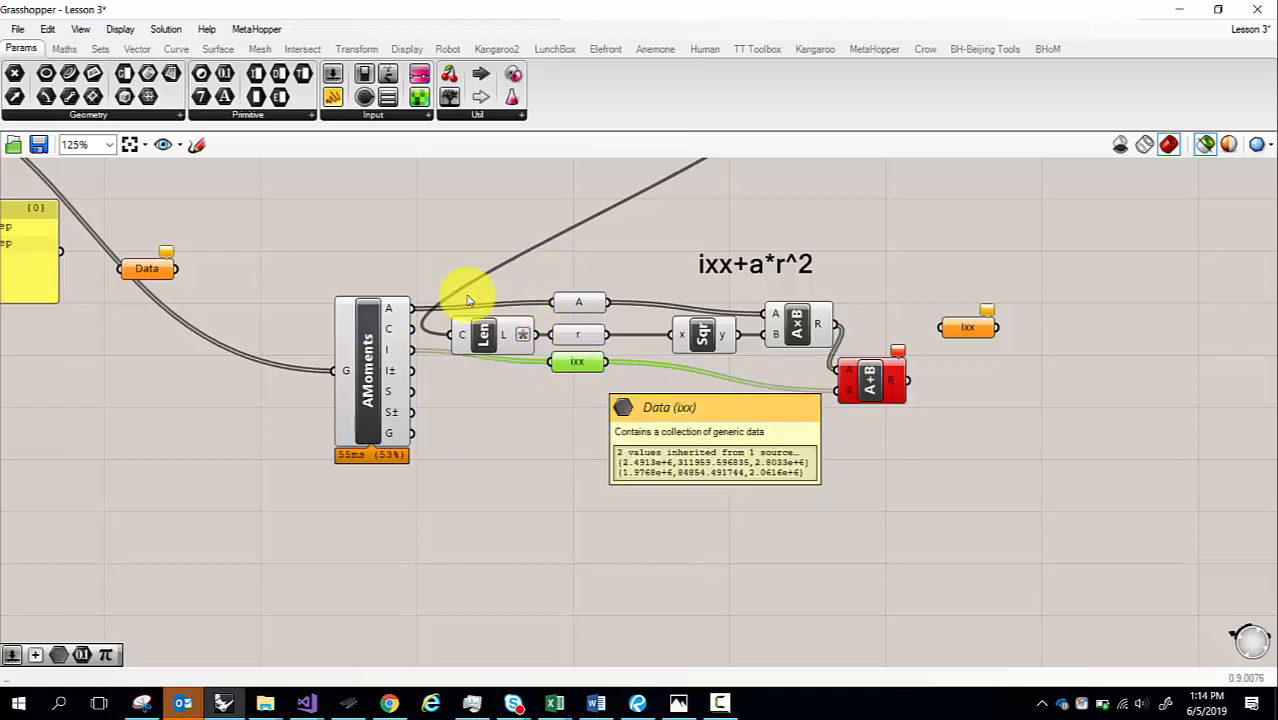
- Open Grasshopper Key Vocabulary.pdf from the CH1) What does Computer See folder under Smiley Face Training
click(266, 705)
click(285, 650)
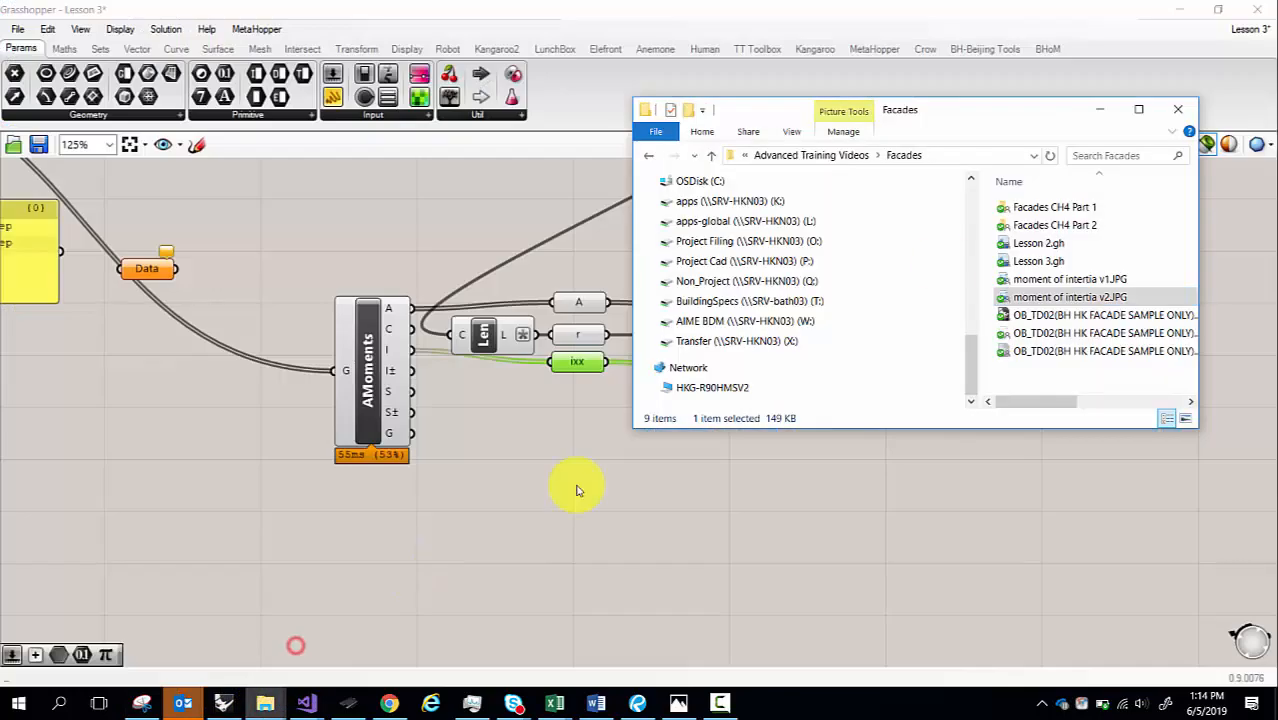
click(828, 157)
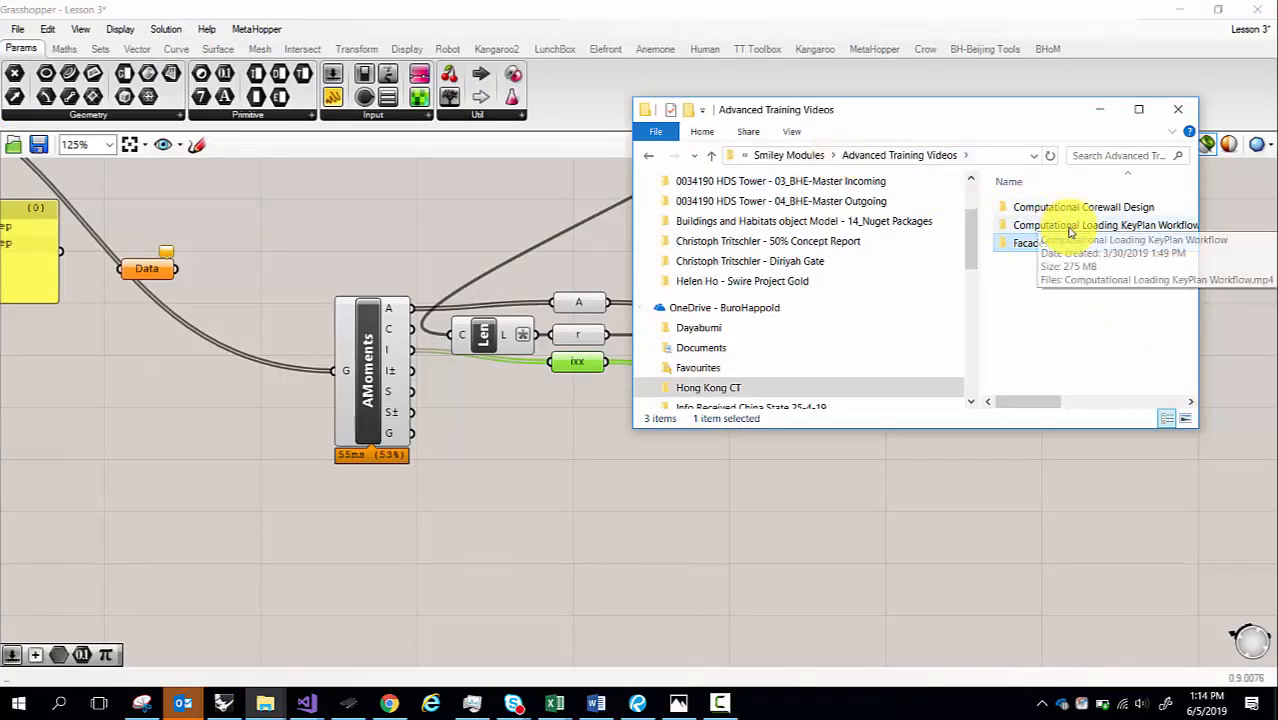
click(818, 157)
double_click(1052, 227)
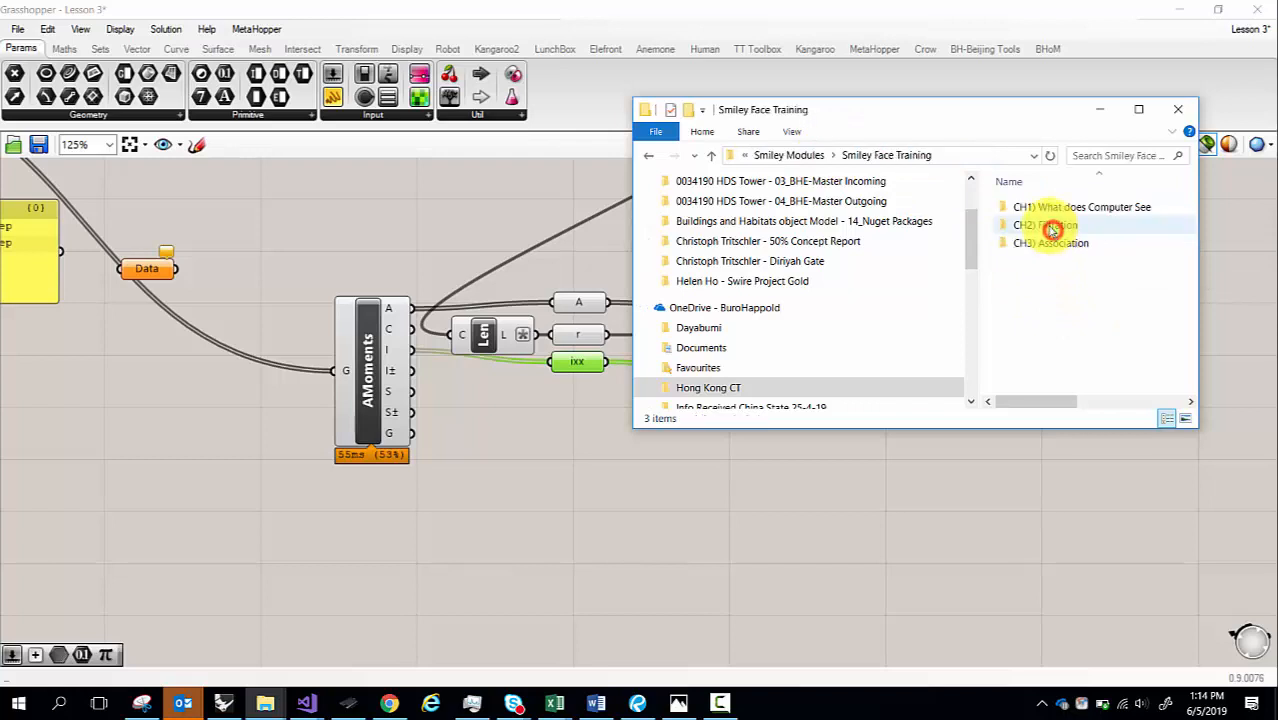
double_click(1046, 212)
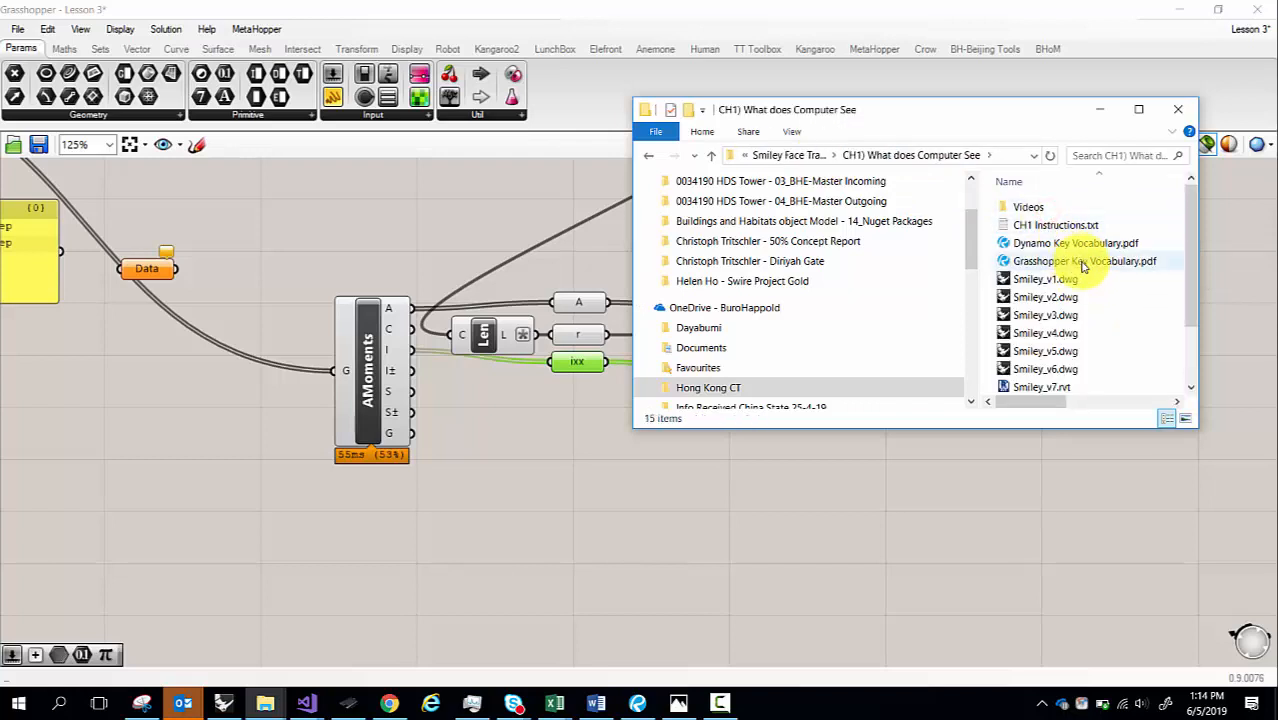
double_click(1076, 261)
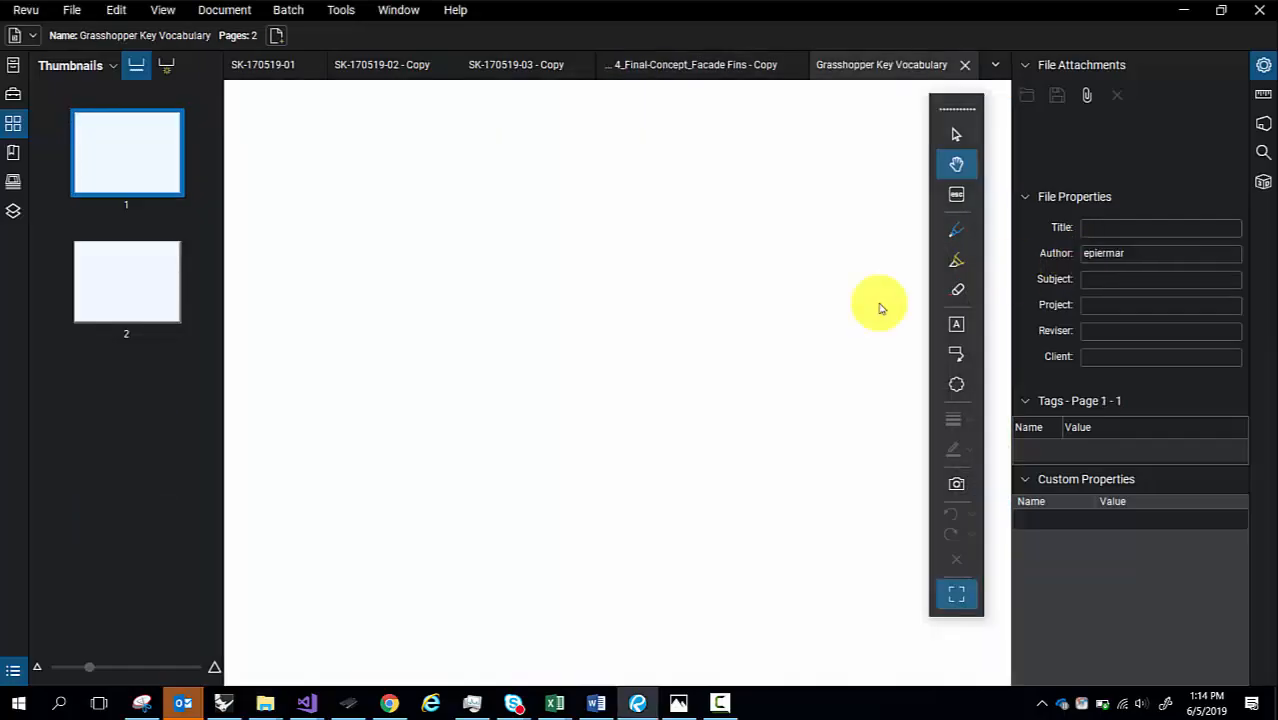
- Review the PDF's Deconstruct Point and Deconstruct Arc diagram and the Construct/Deconstruct vocabulary page, and return to the Grasshopper canvas
drag(1014, 208, 1272, 247)
click(139, 311)
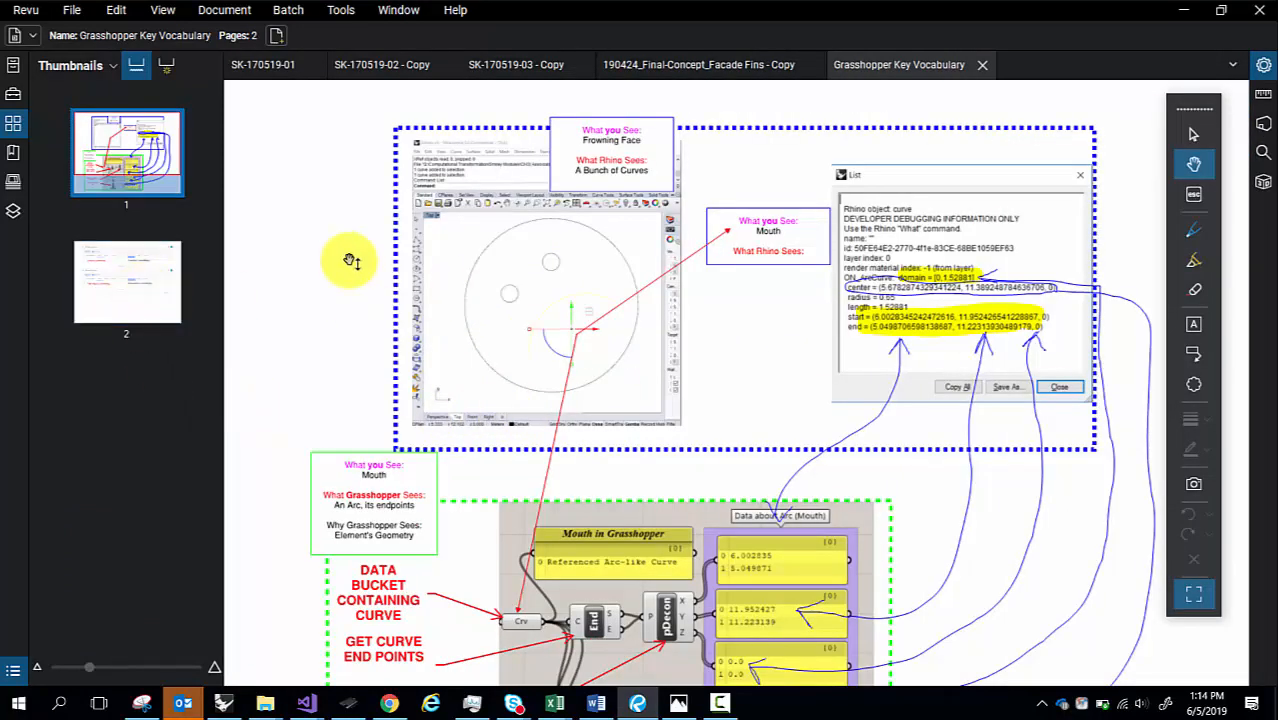
scroll(350, 262, down, 3)
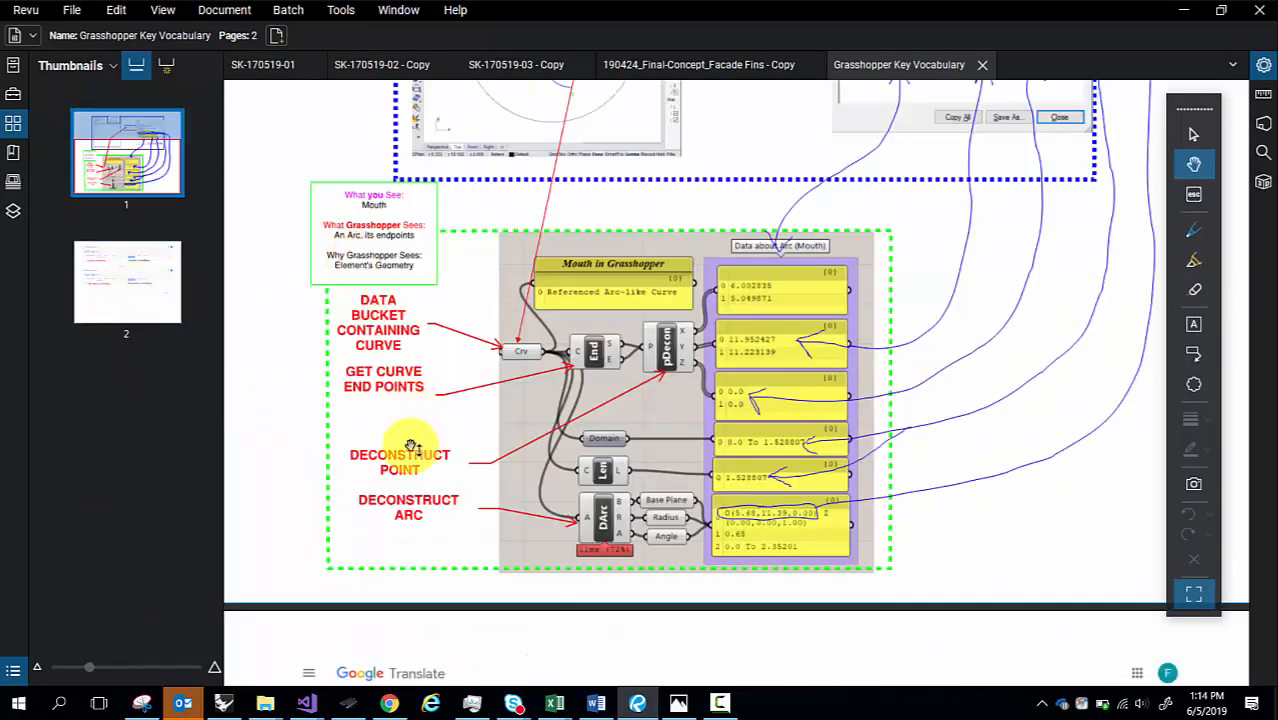
ctrl+scroll(422, 480, up, 1)
ctrl+scroll(423, 482, up, 1)
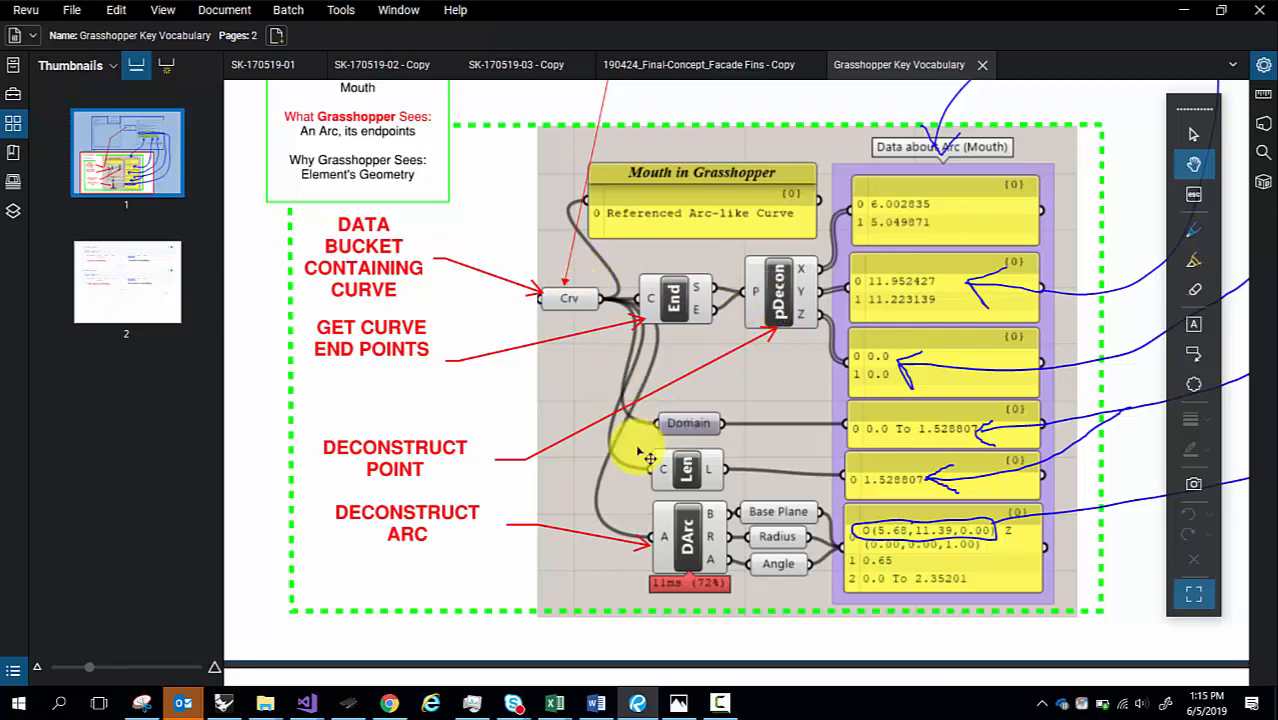
ctrl+scroll(575, 434, down, 2)
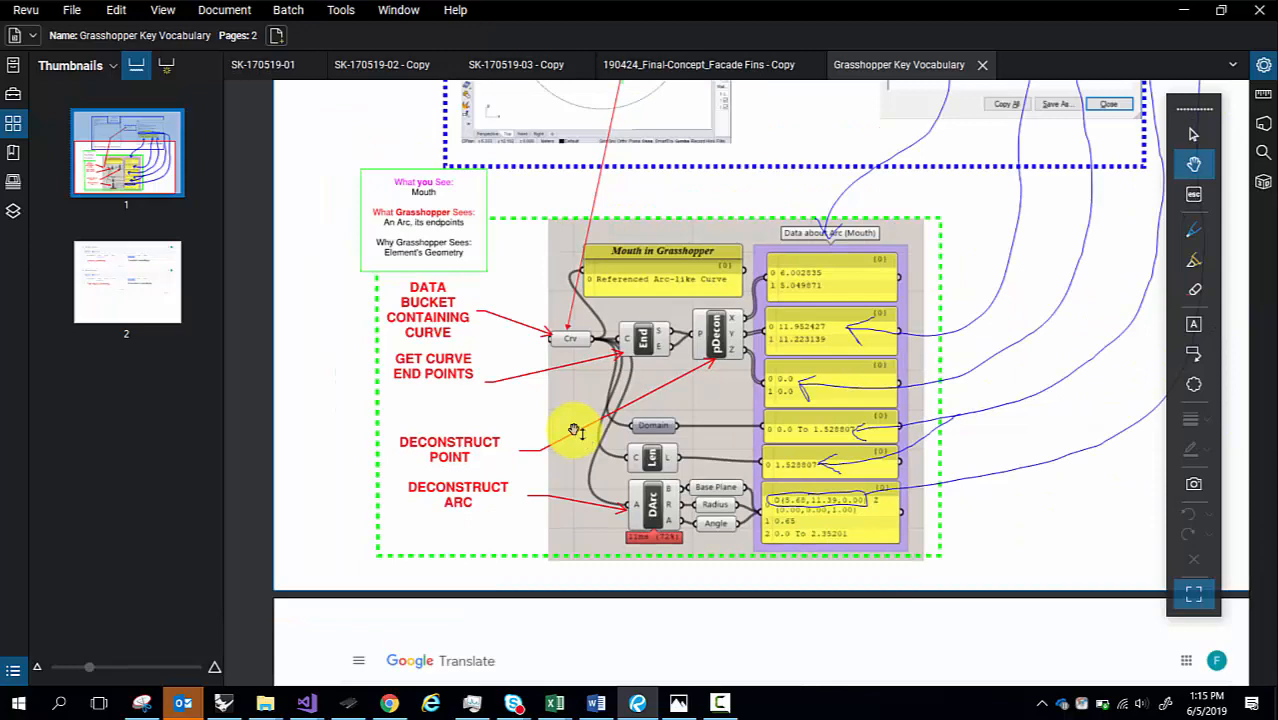
scroll(575, 434, down, 5)
scroll(578, 434, down, 3)
scroll(578, 434, up, 5)
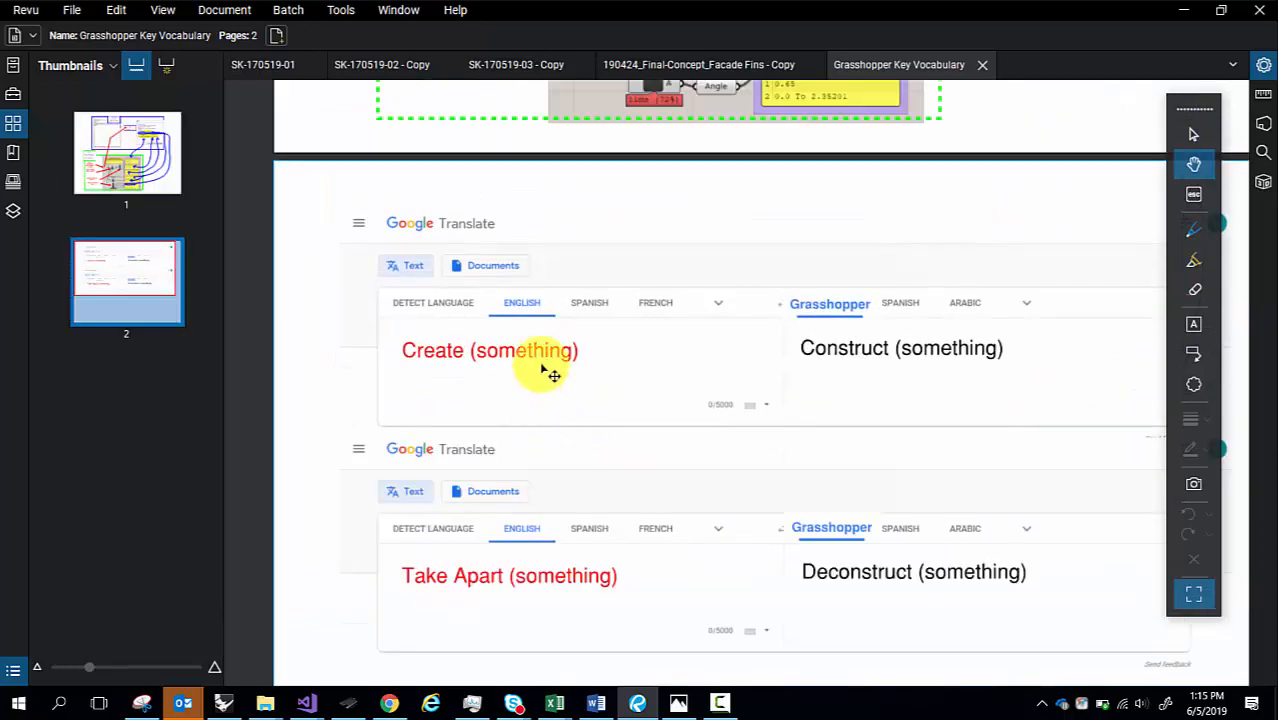
drag(696, 191, 640, 184)
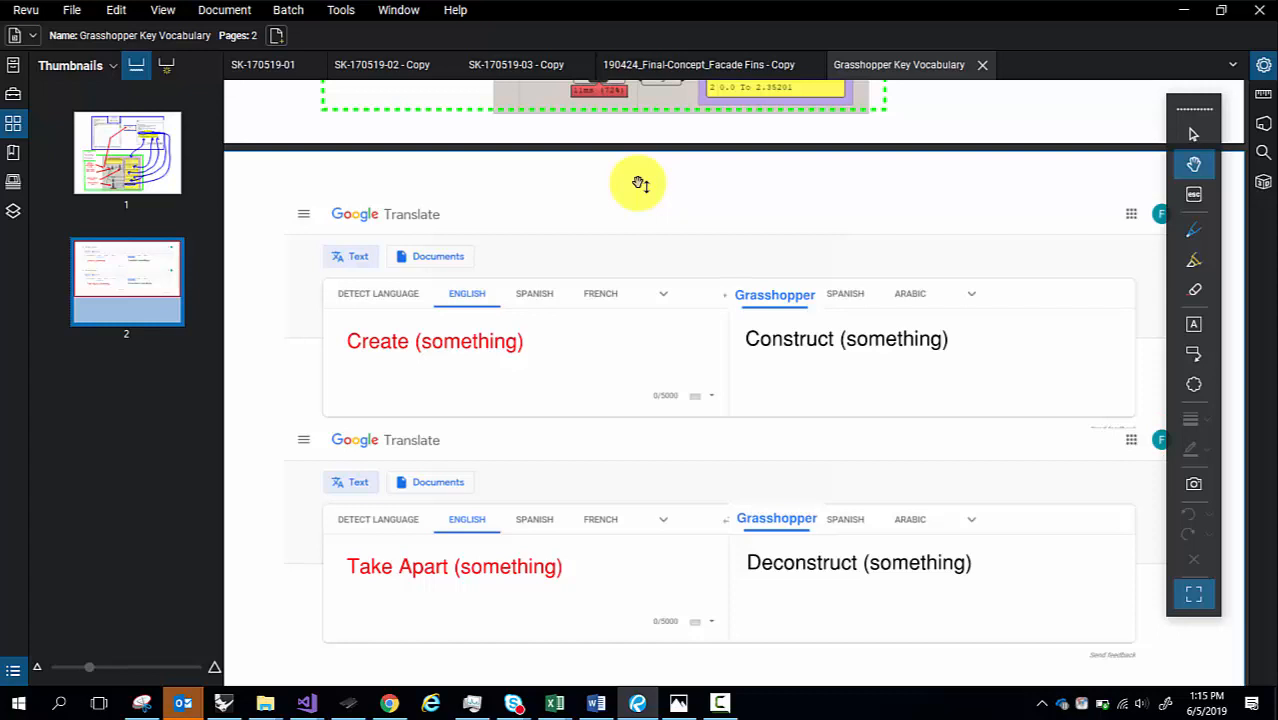
click(1187, 18)
click(473, 452)
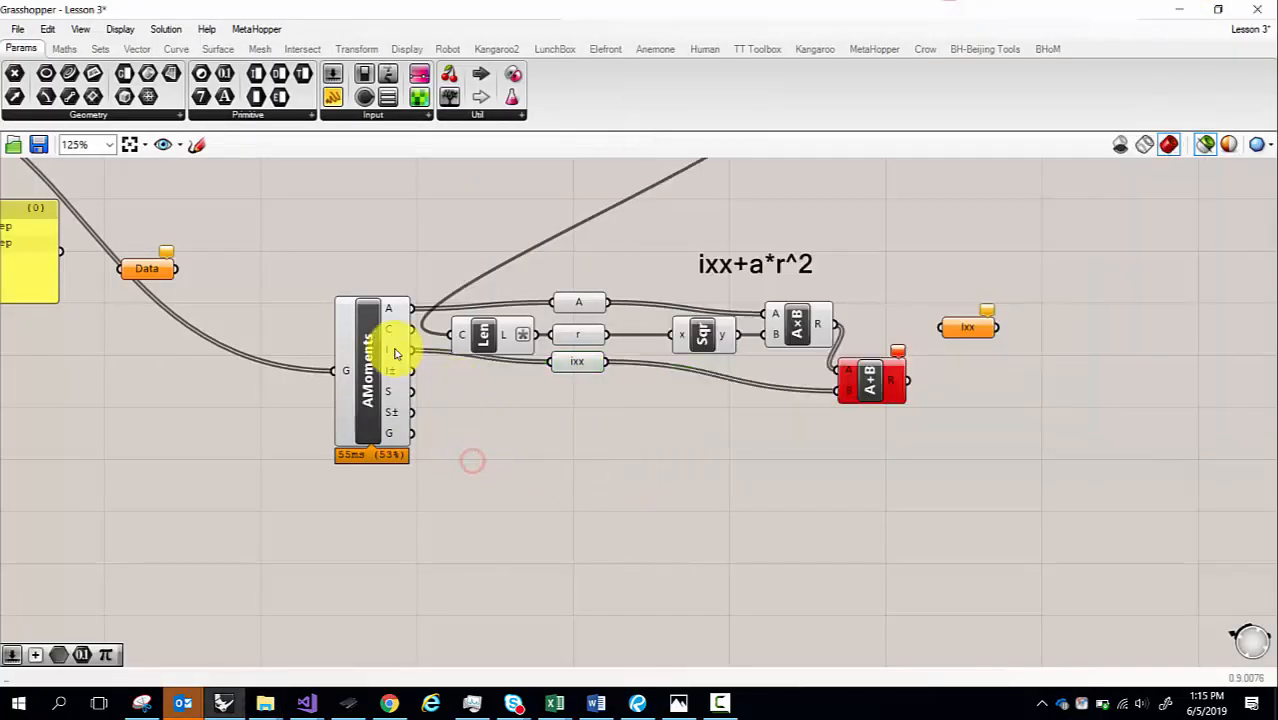
- Place a Deconstruct Vector component below the ixx parameter and wire ixx into its V input
mouse_move(395, 353)
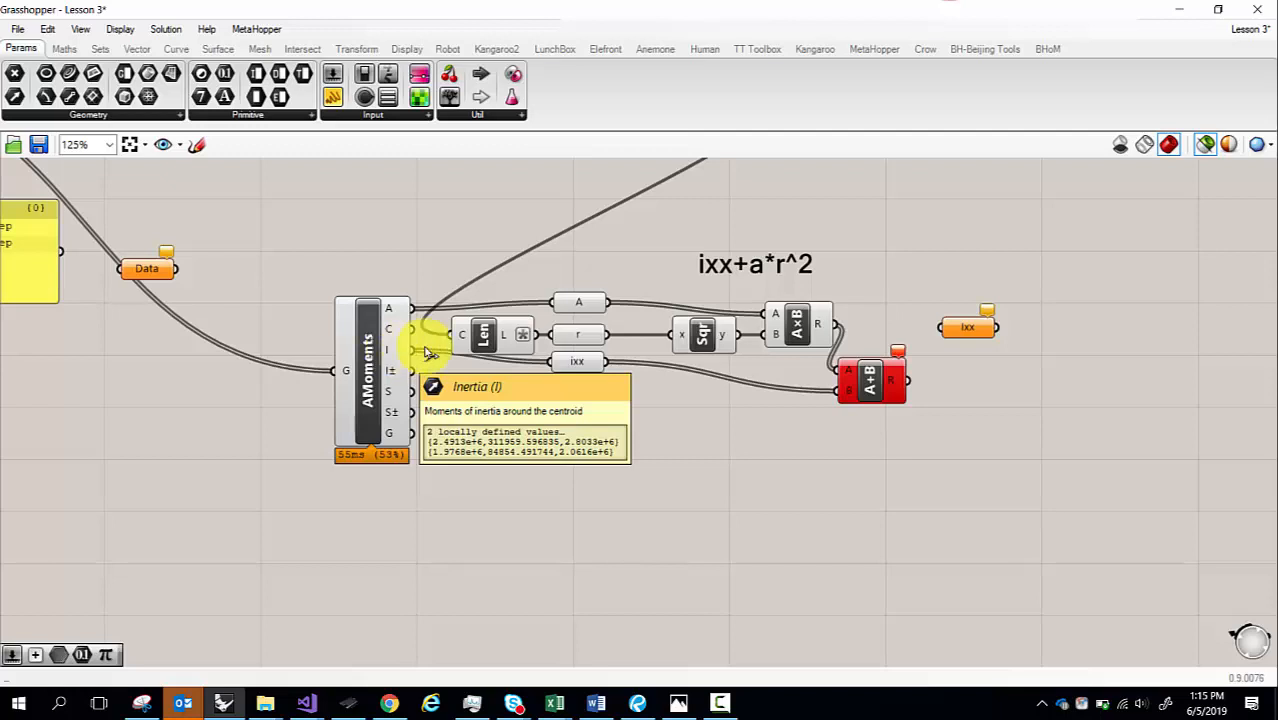
right_drag(827, 428, 803, 424)
double_click(510, 330)
text(d)
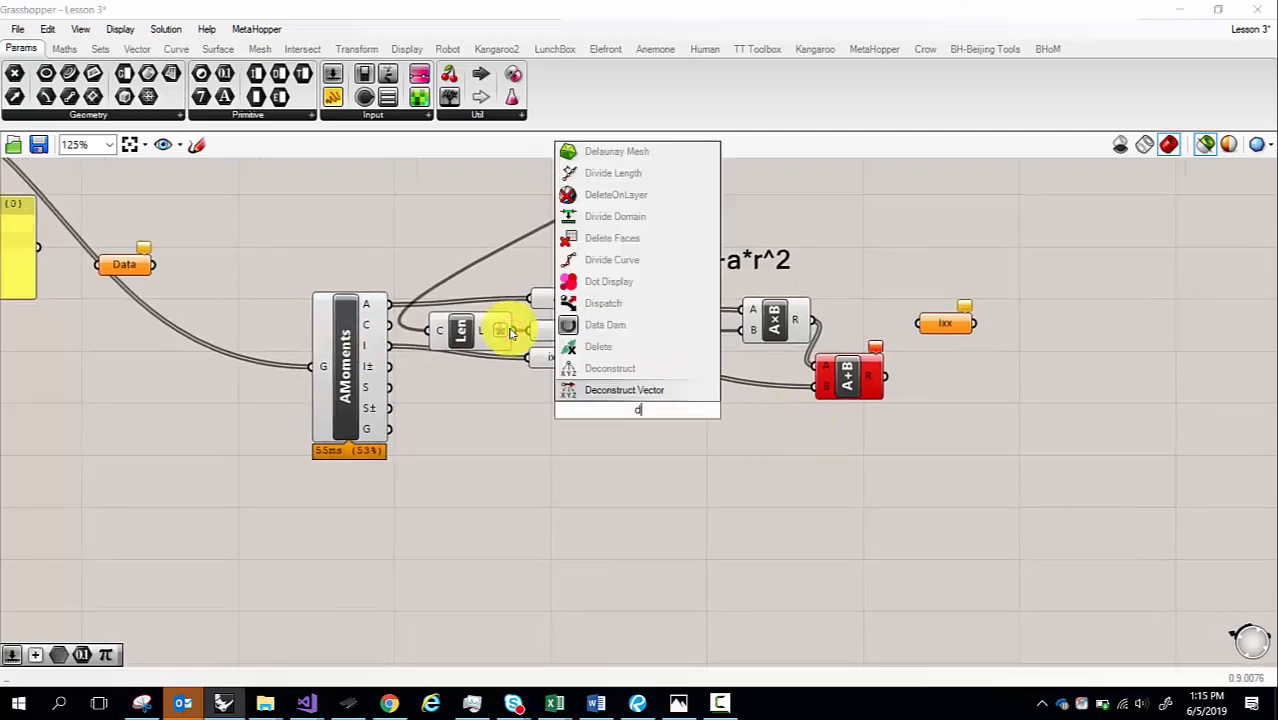
text(econstruct)
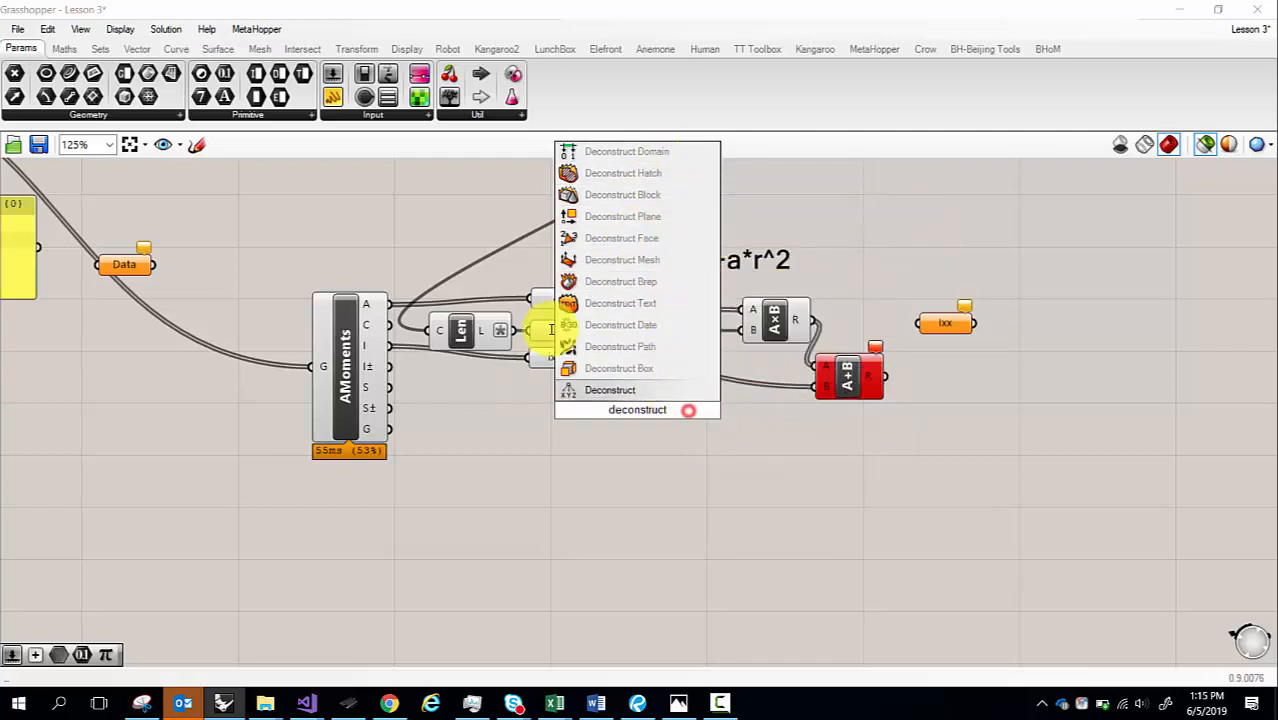
text(vec)
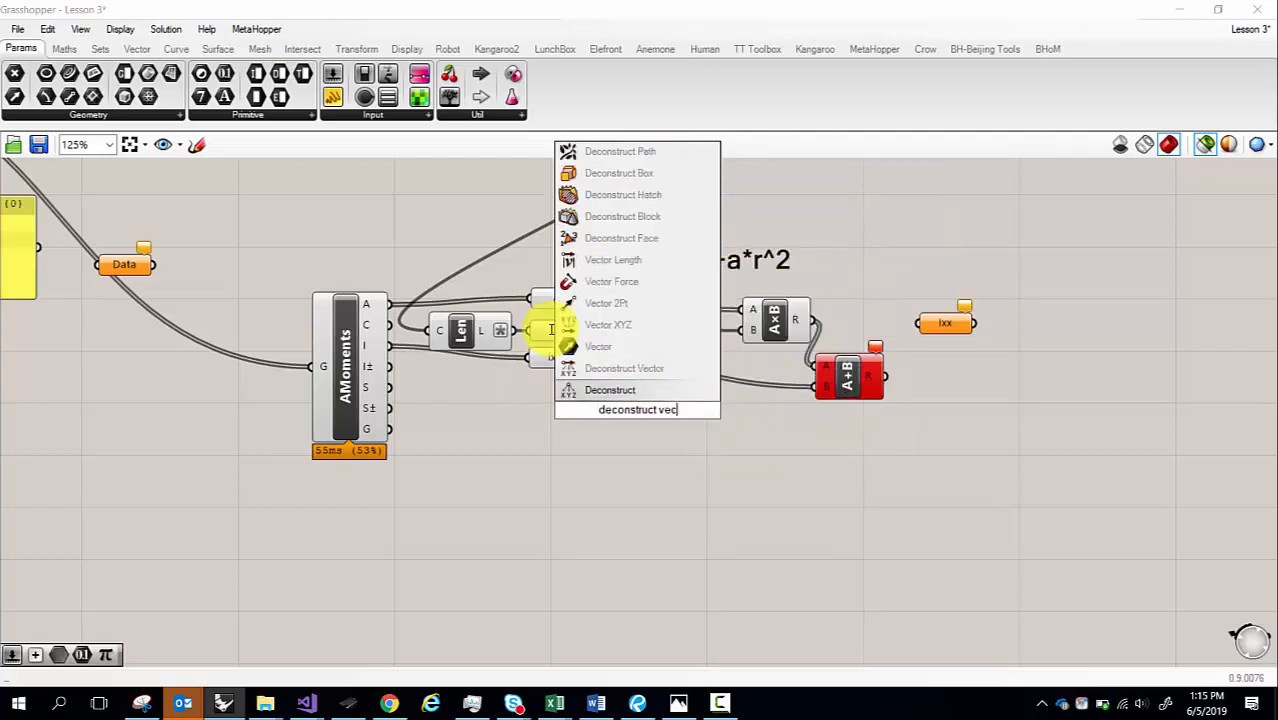
click(665, 372)
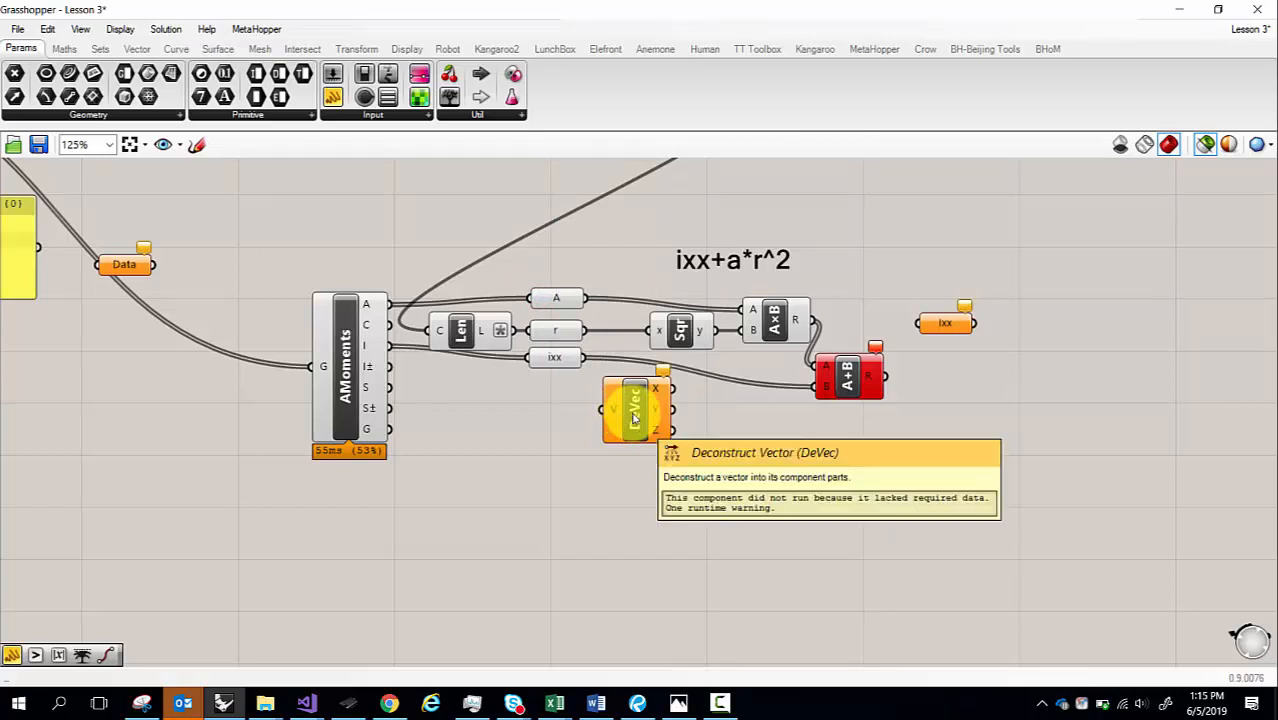
drag(601, 410, 583, 358)
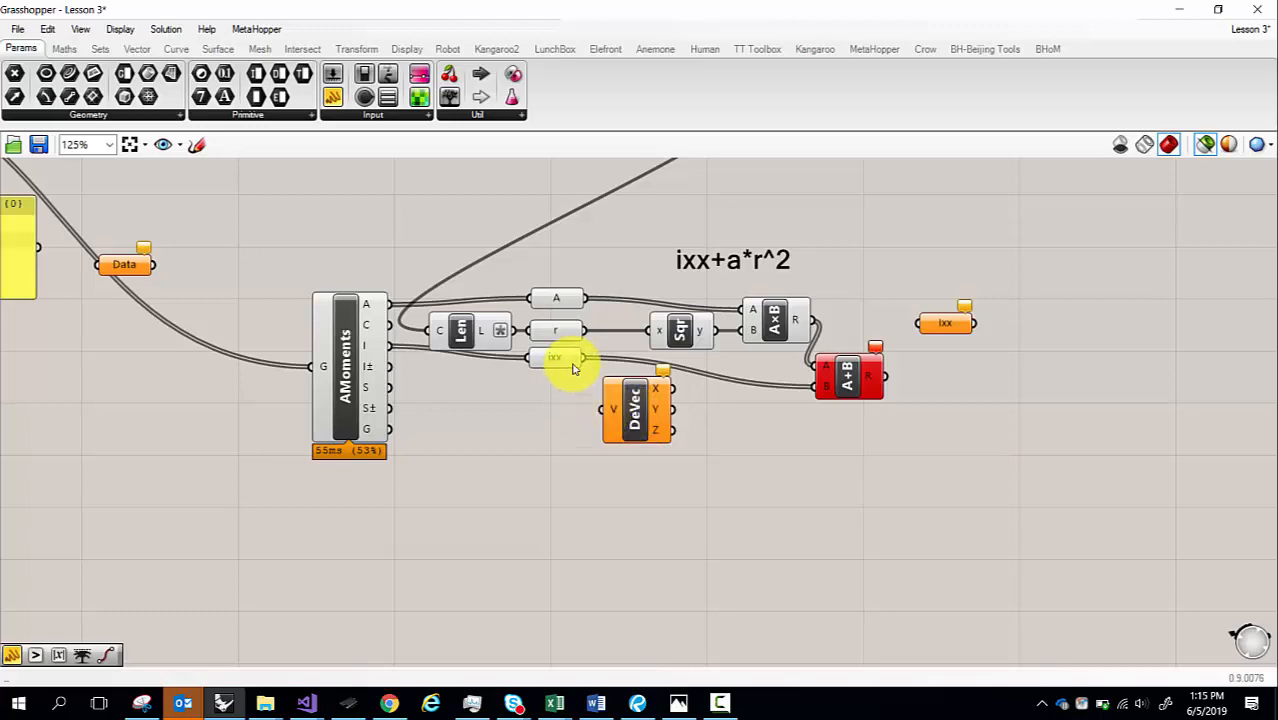
drag(633, 410, 673, 404)
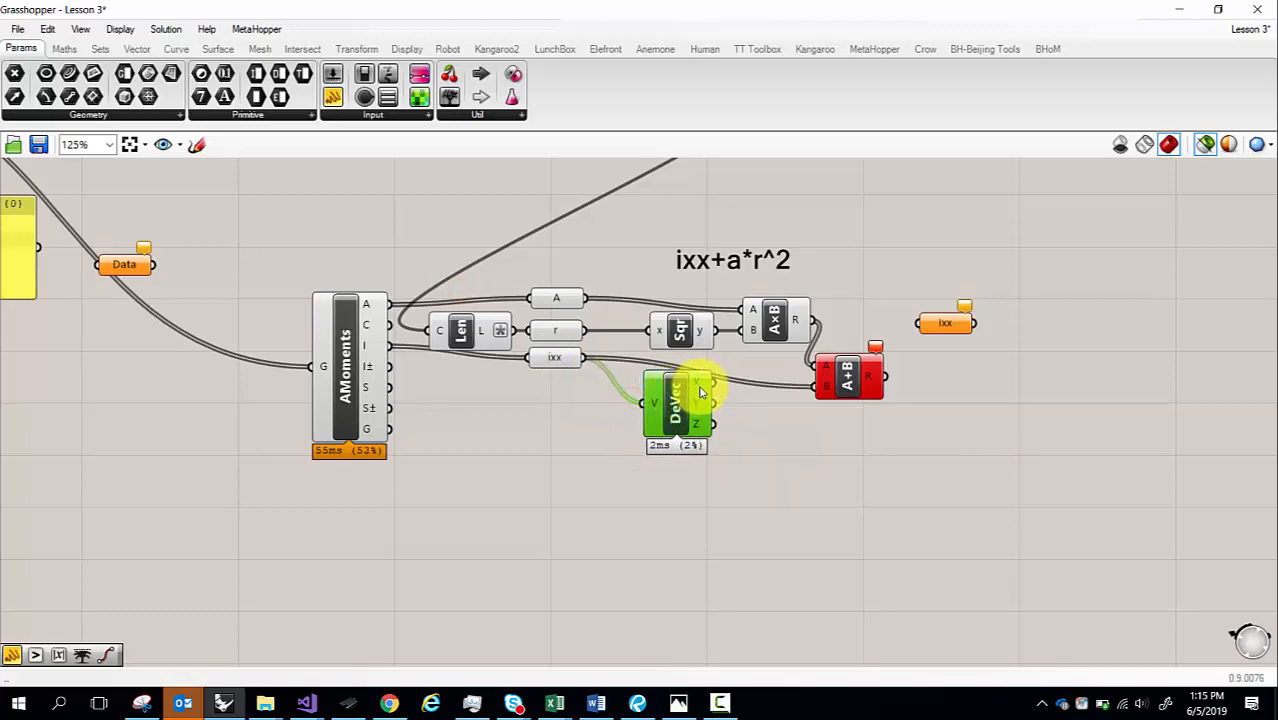
- Replace the ixx wire into Addition's B input with the X output of Deconstruct Vector
mouse_move(703, 408)
mouse_move(698, 432)
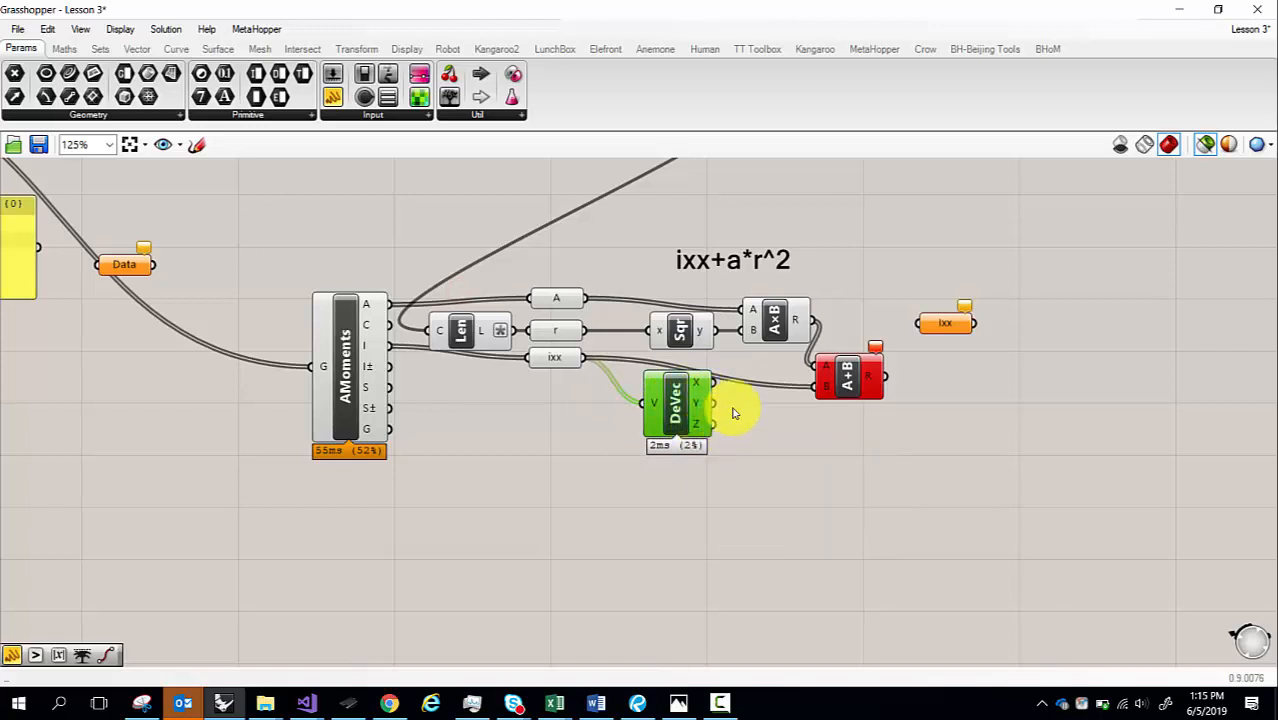
scroll(740, 405, up, 1)
click(997, 304)
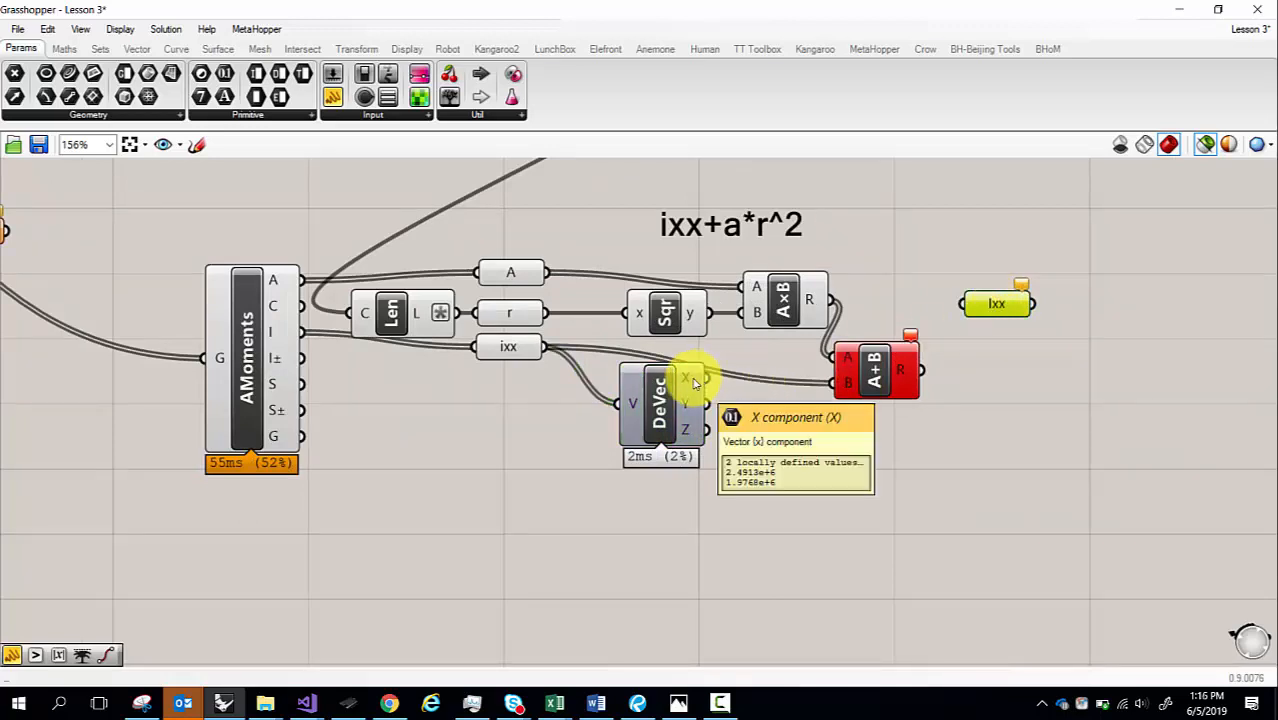
drag(704, 375, 833, 390)
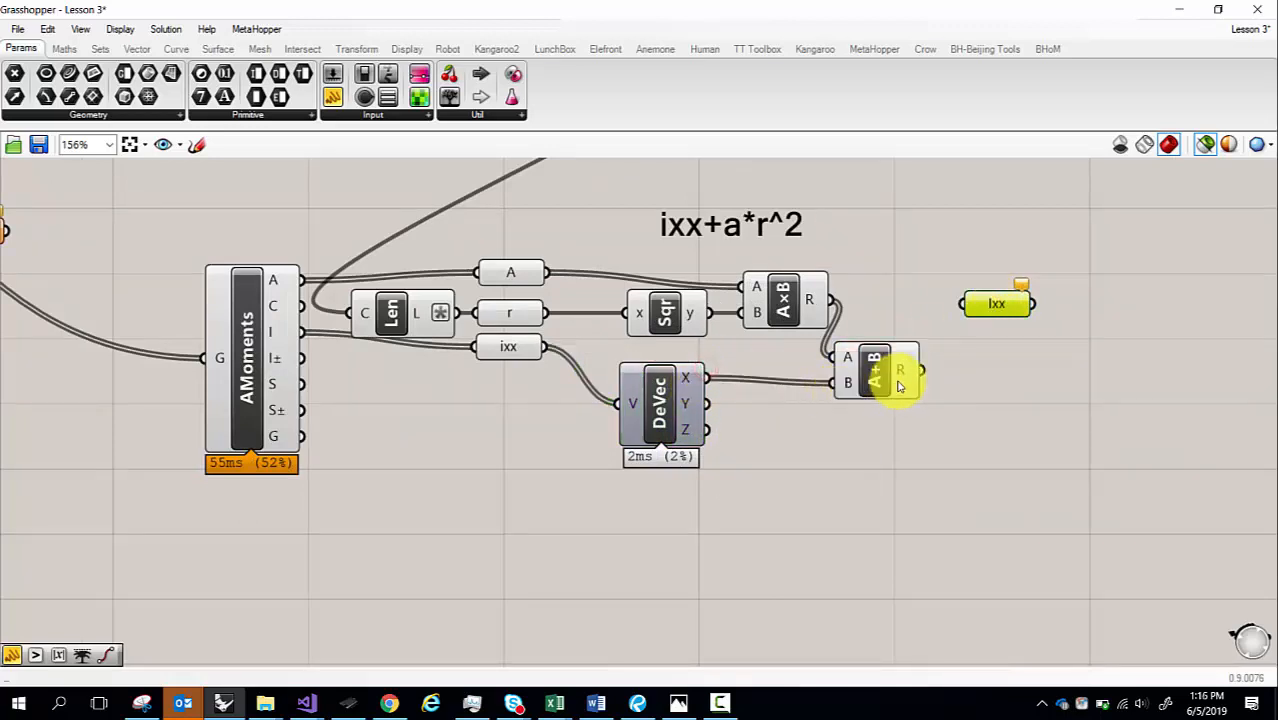
scroll(900, 370, up, 1)
right_drag(716, 379, 722, 400)
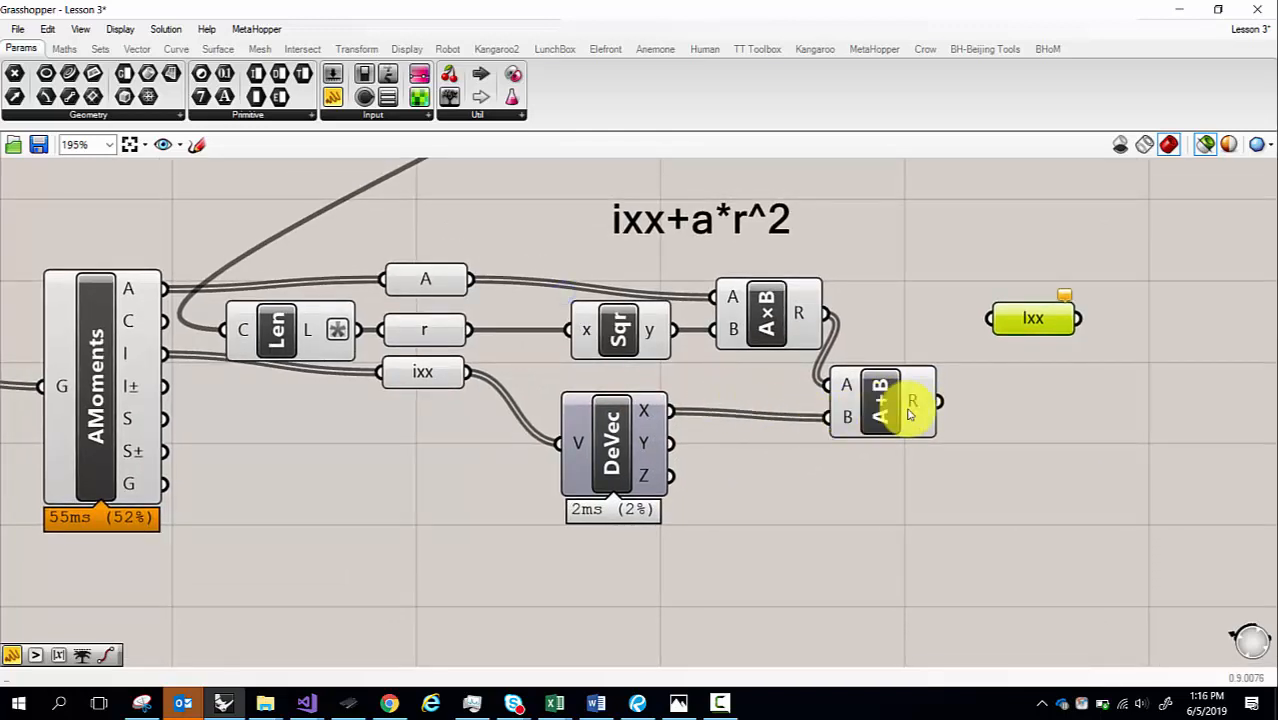
- Place a Deconstruct point component below Deconstruct Vector and wire AMoments' I output into its P input
mouse_move(905, 410)
mouse_move(843, 386)
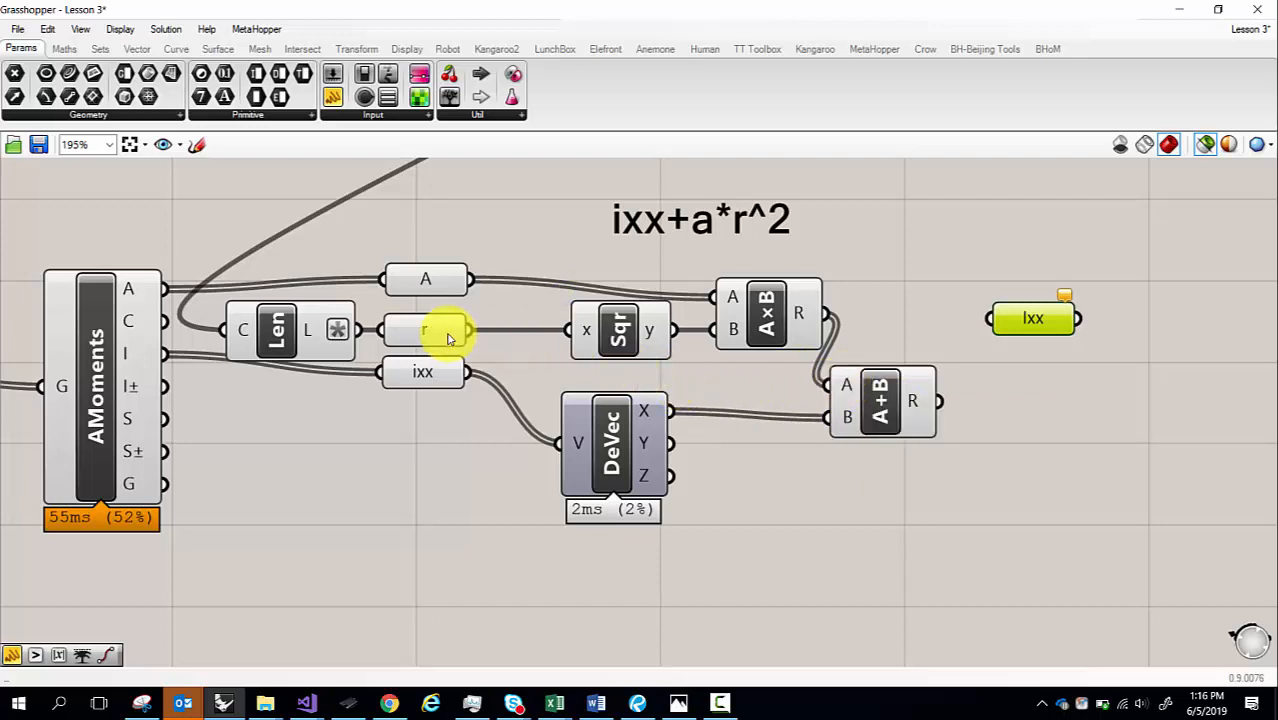
mouse_move(448, 338)
mouse_move(455, 285)
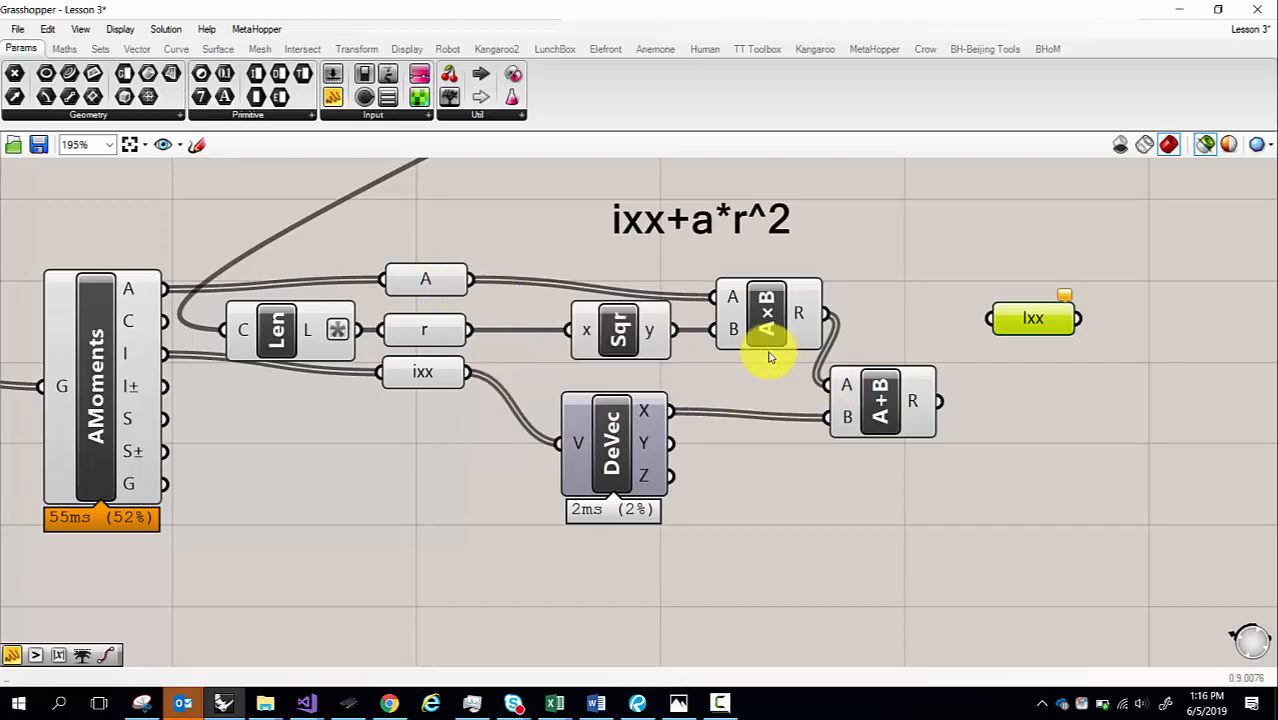
double_click(804, 540)
text(decon)
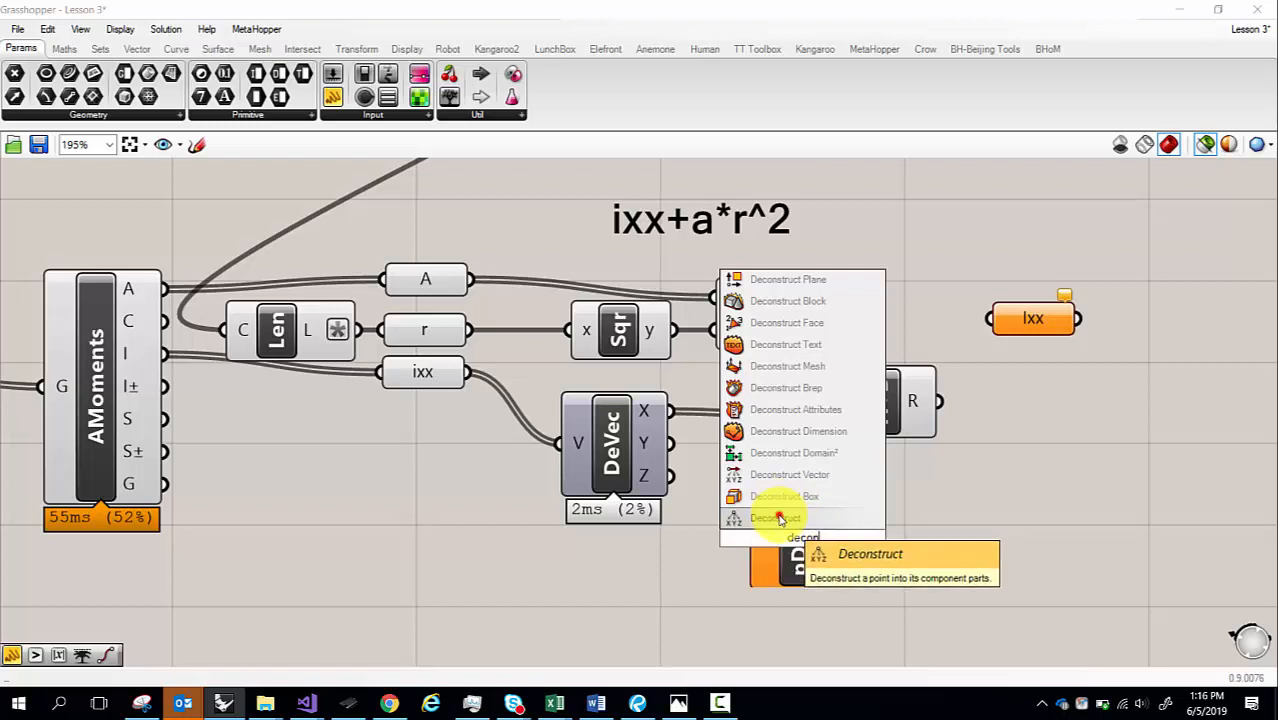
click(778, 517)
drag(755, 490, 626, 600)
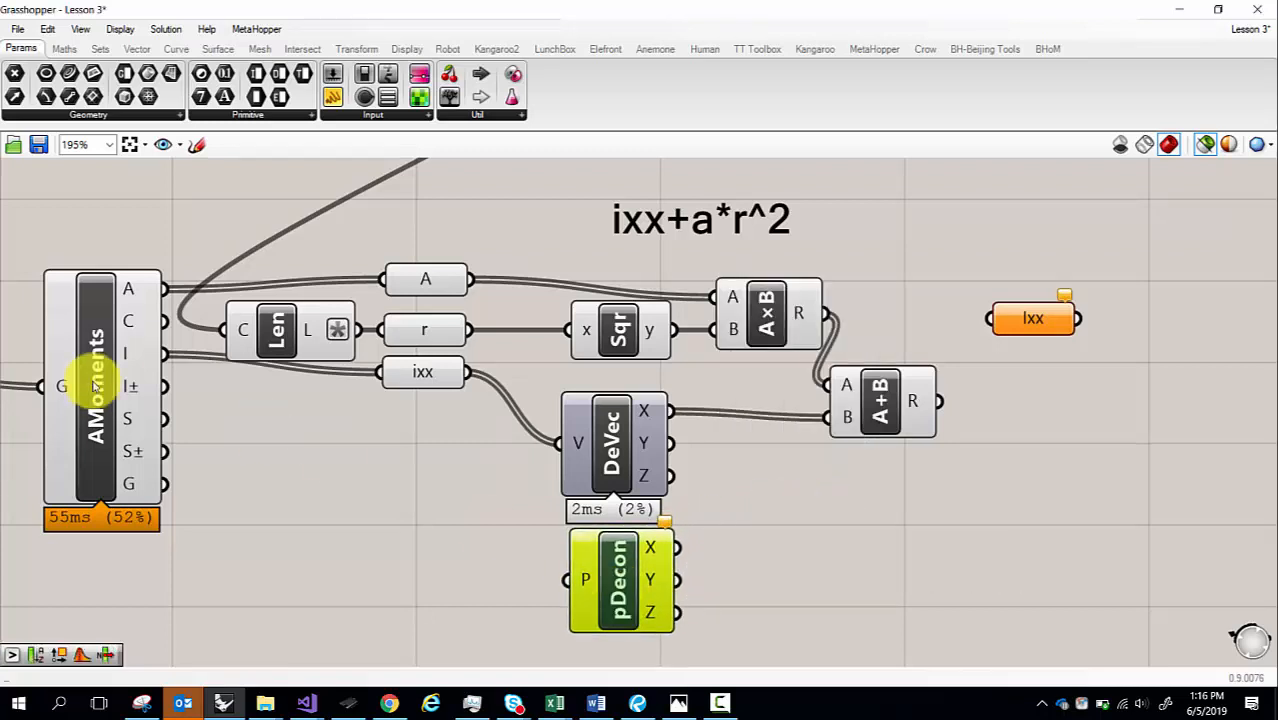
drag(165, 353, 595, 597)
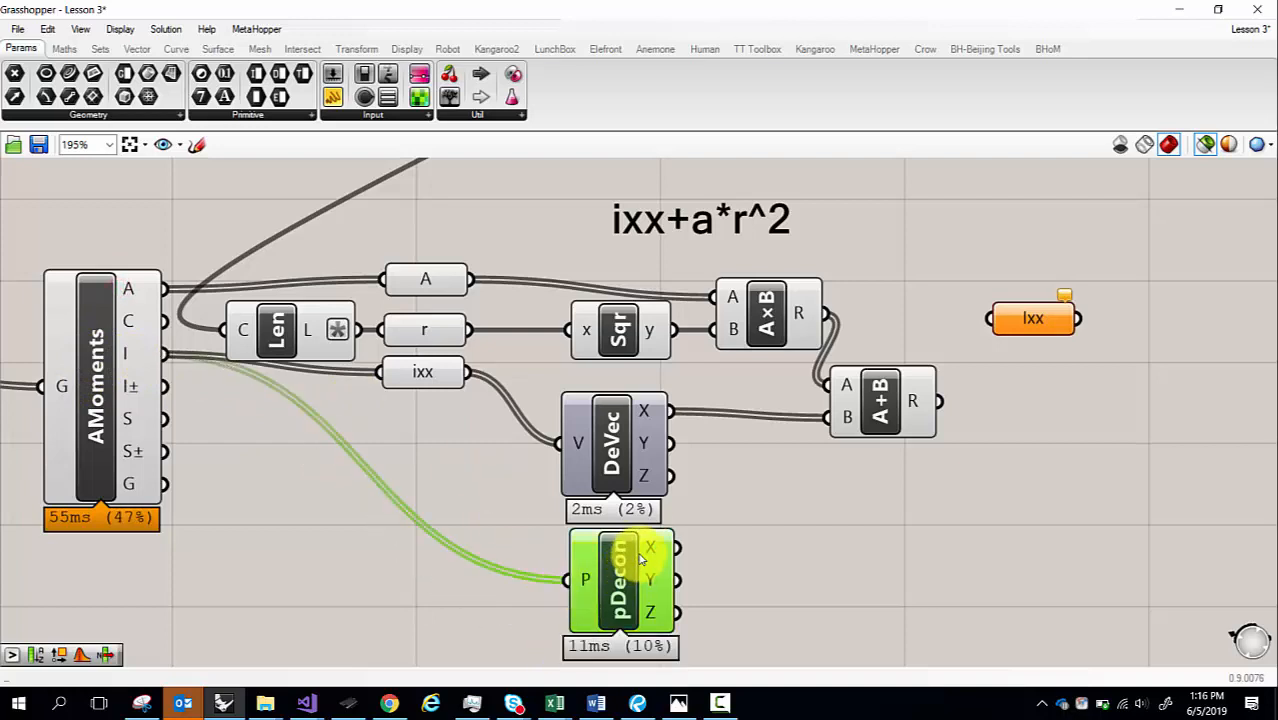
- Compare the Deconstruct component's X output and P input with the Deconstruct Vector's X output and V input
mouse_move(648, 553)
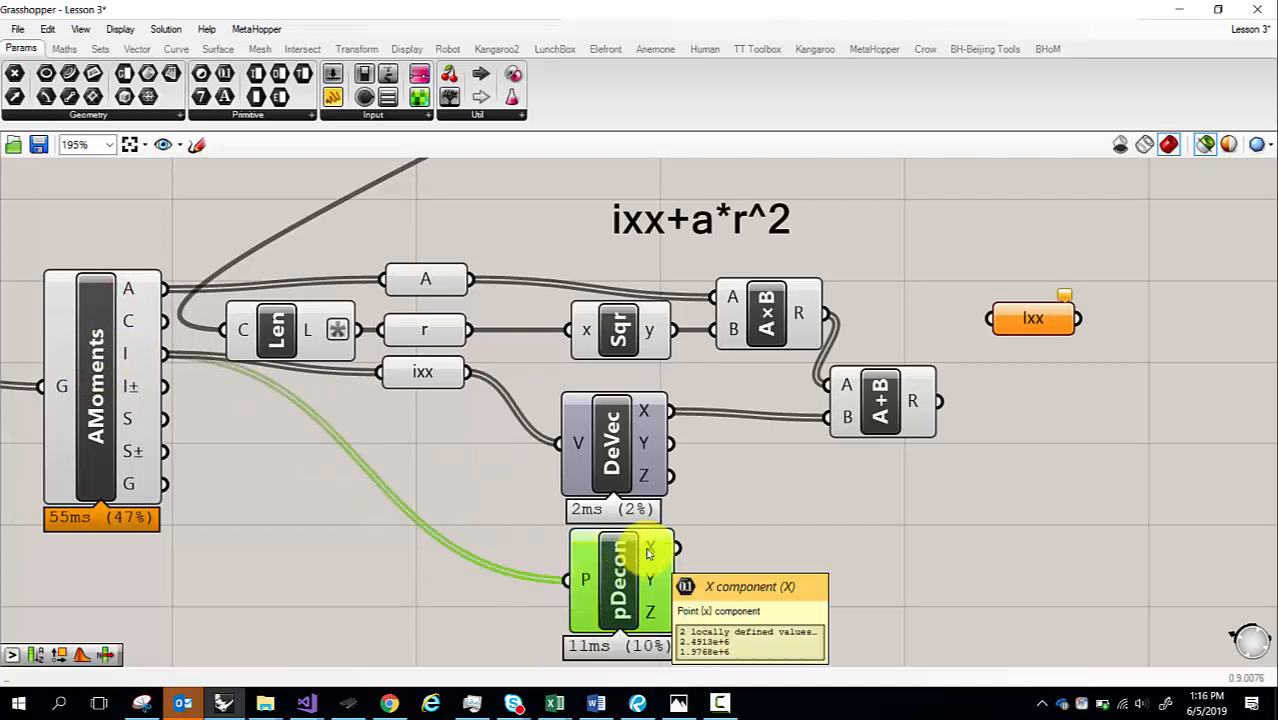
mouse_move(648, 420)
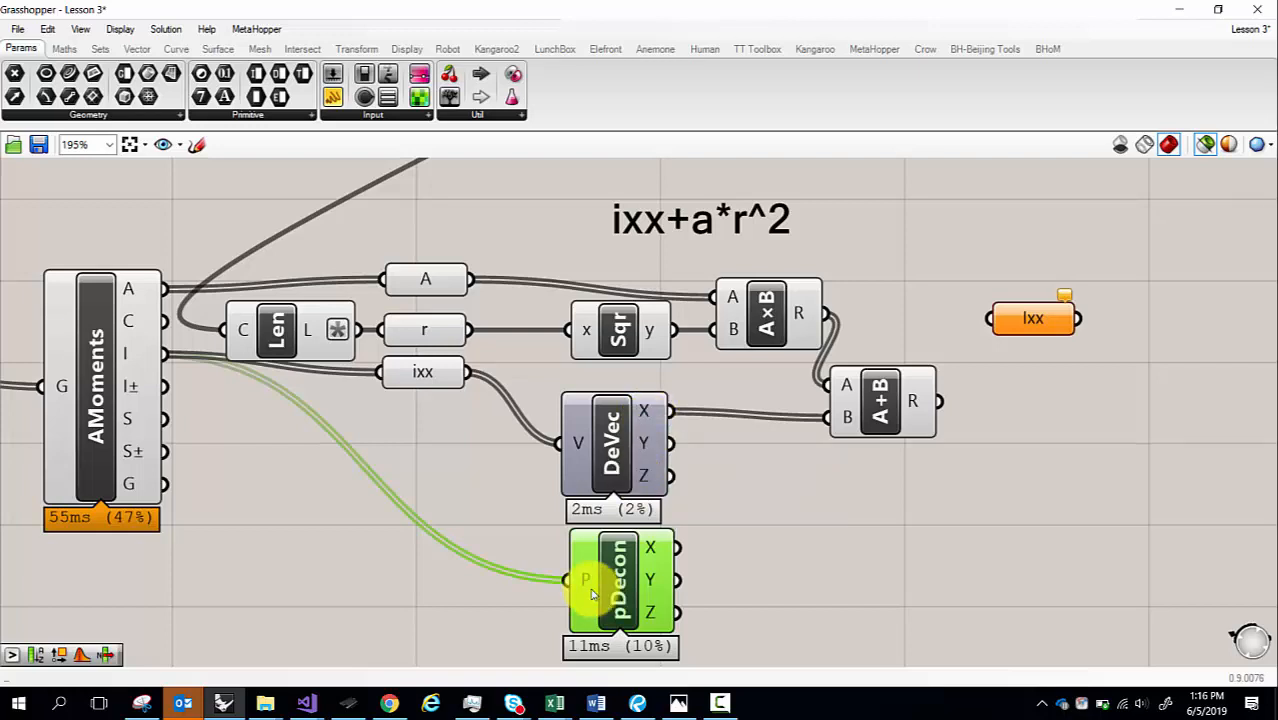
mouse_move(587, 588)
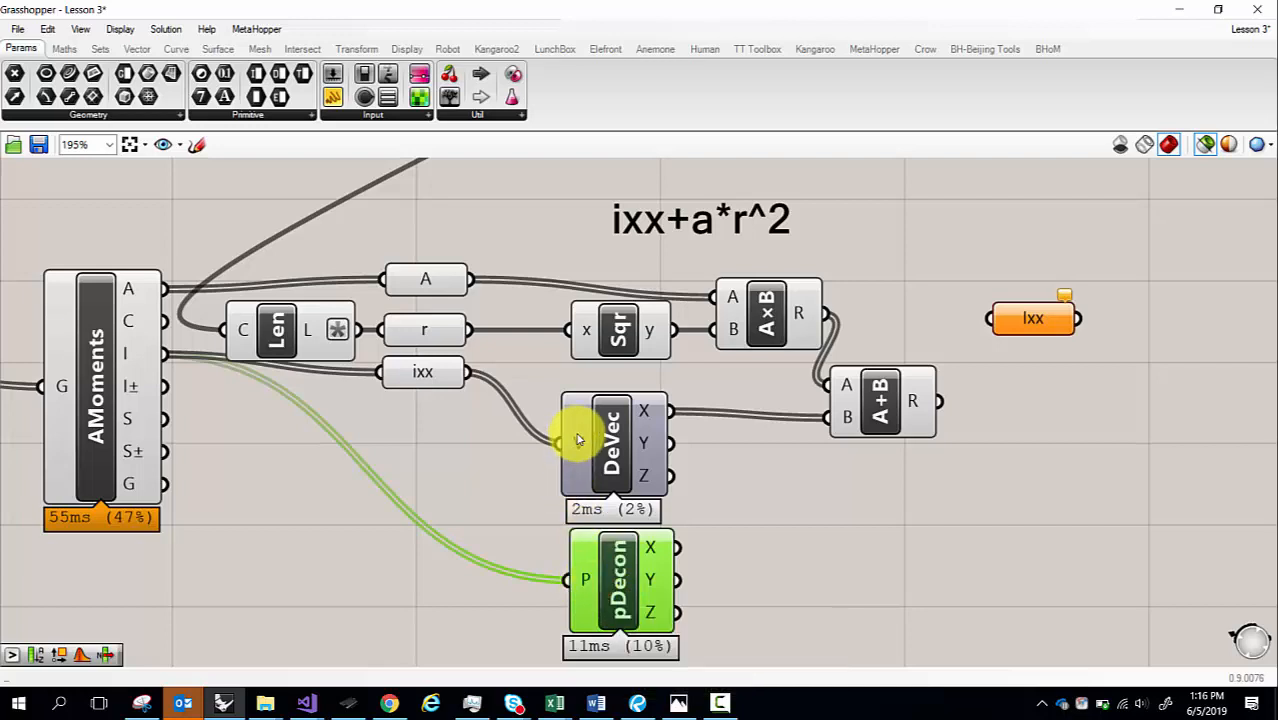
mouse_move(578, 441)
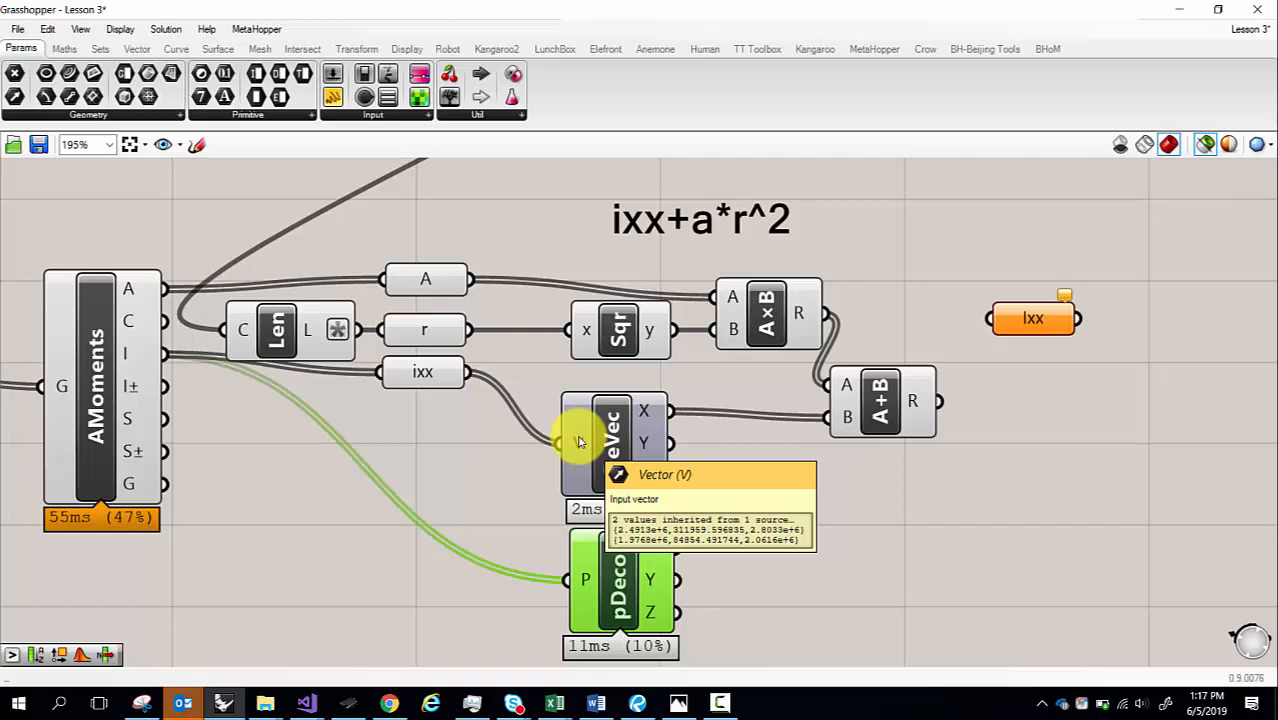
mouse_move(127, 358)
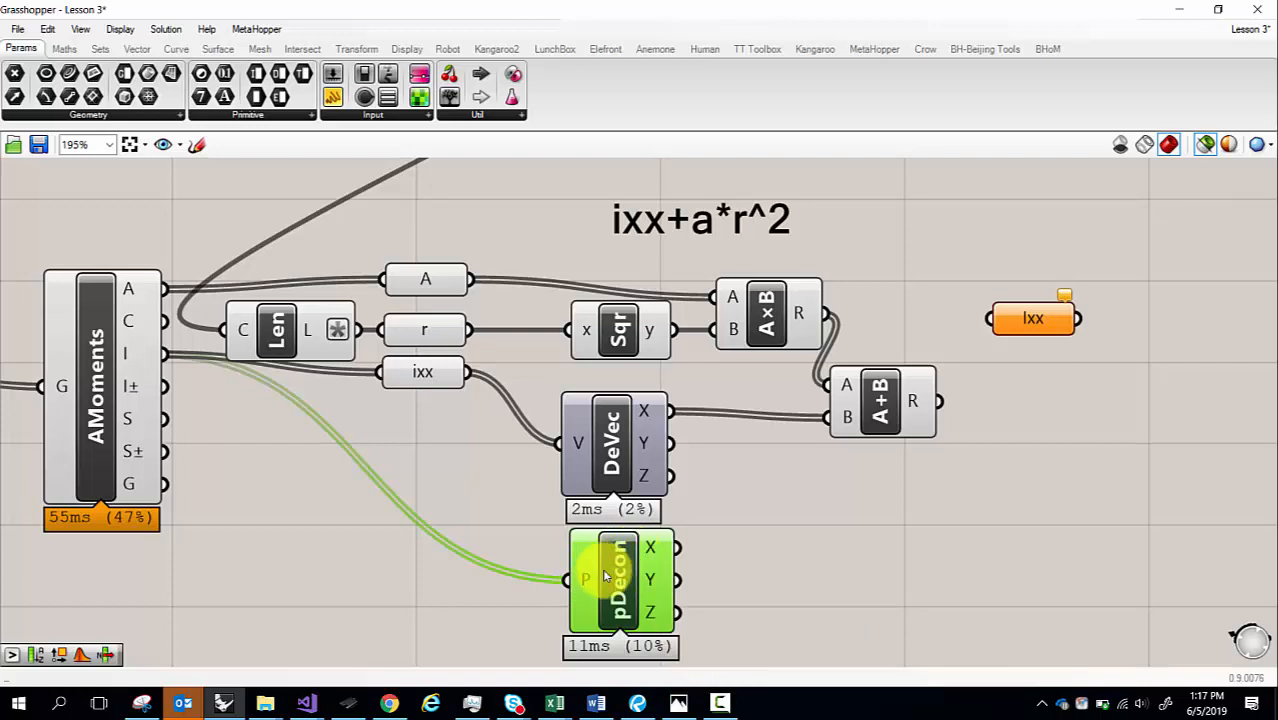
- Nudge the Deconstruct component under Deconstruct Vector and place a second Deconstruct point component beside it
drag(636, 558, 622, 561)
click(787, 572)
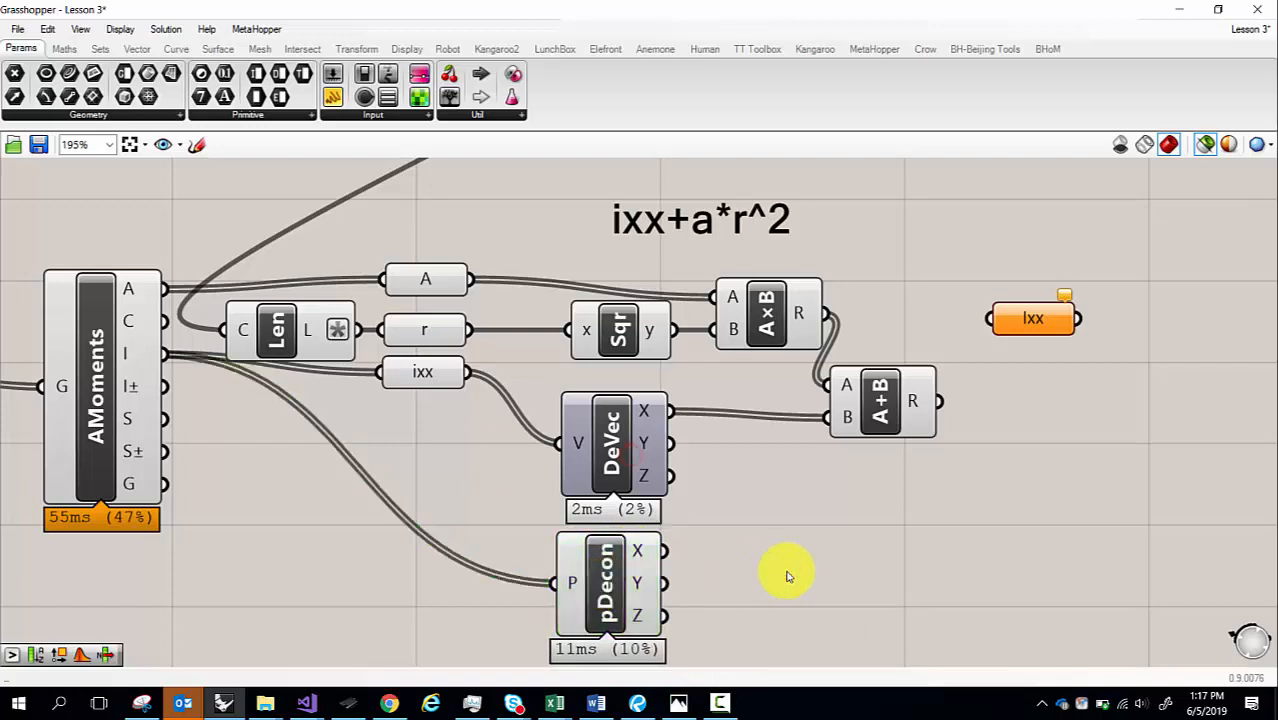
double_click(781, 538)
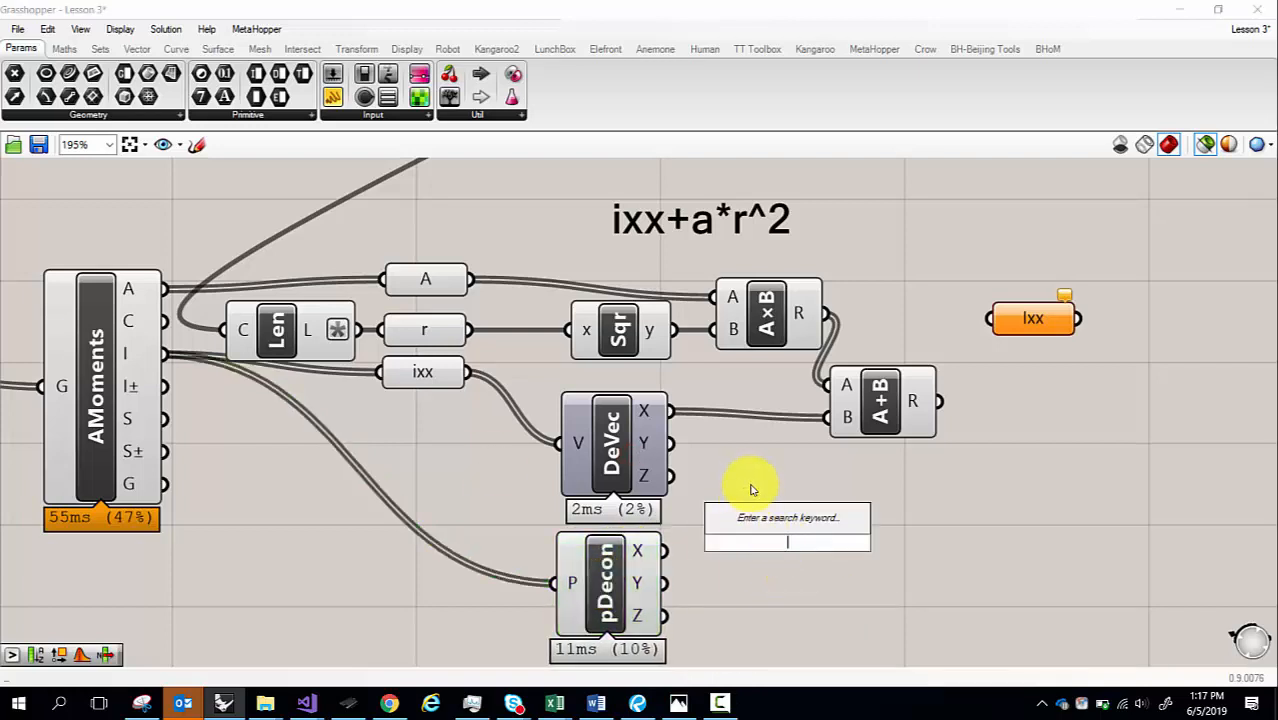
text(decons)
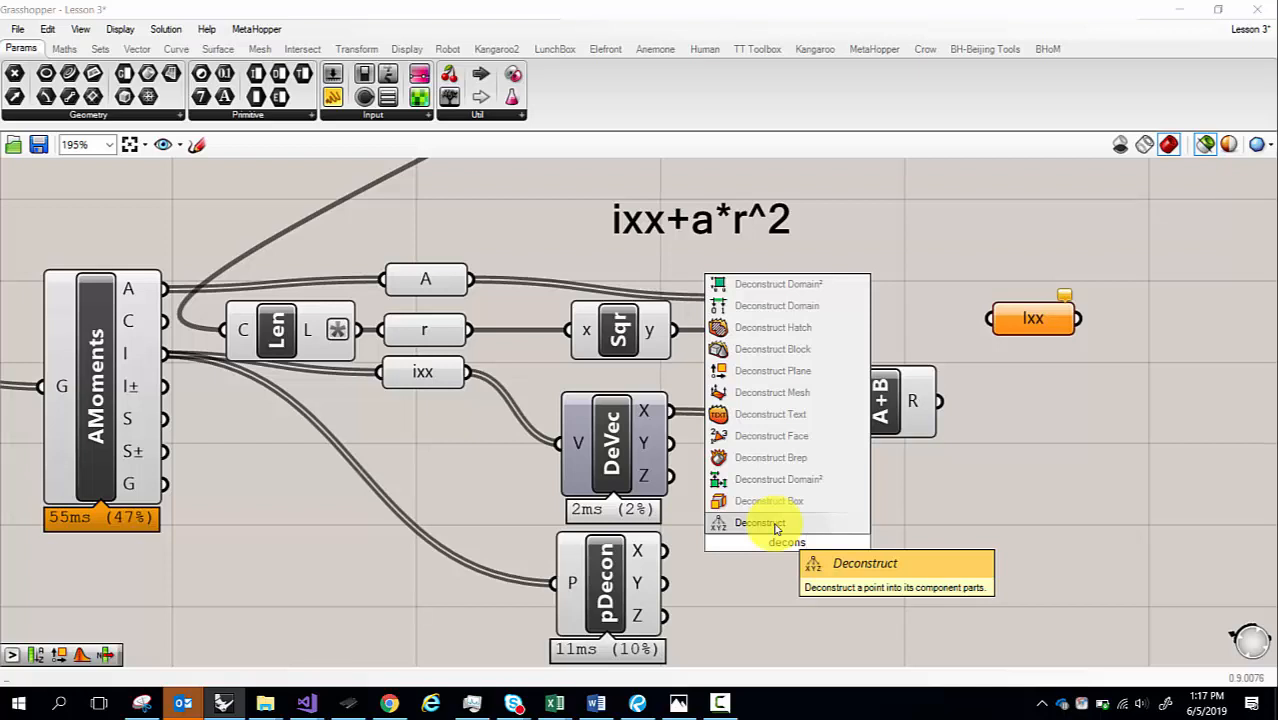
click(842, 528)
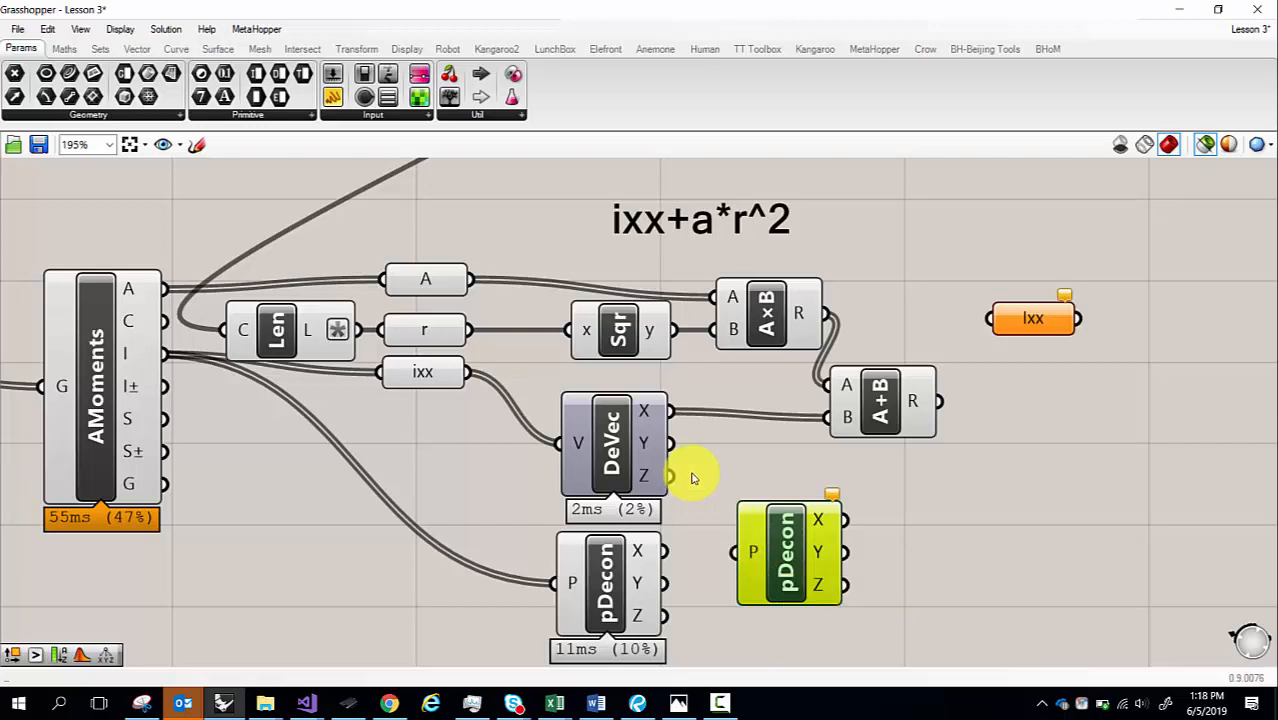
- Create a number slider set to 55, wire it into the second Deconstruct's P input and check the component's message
click(372, 479)
double_click(462, 613)
text(55)
key(Return)
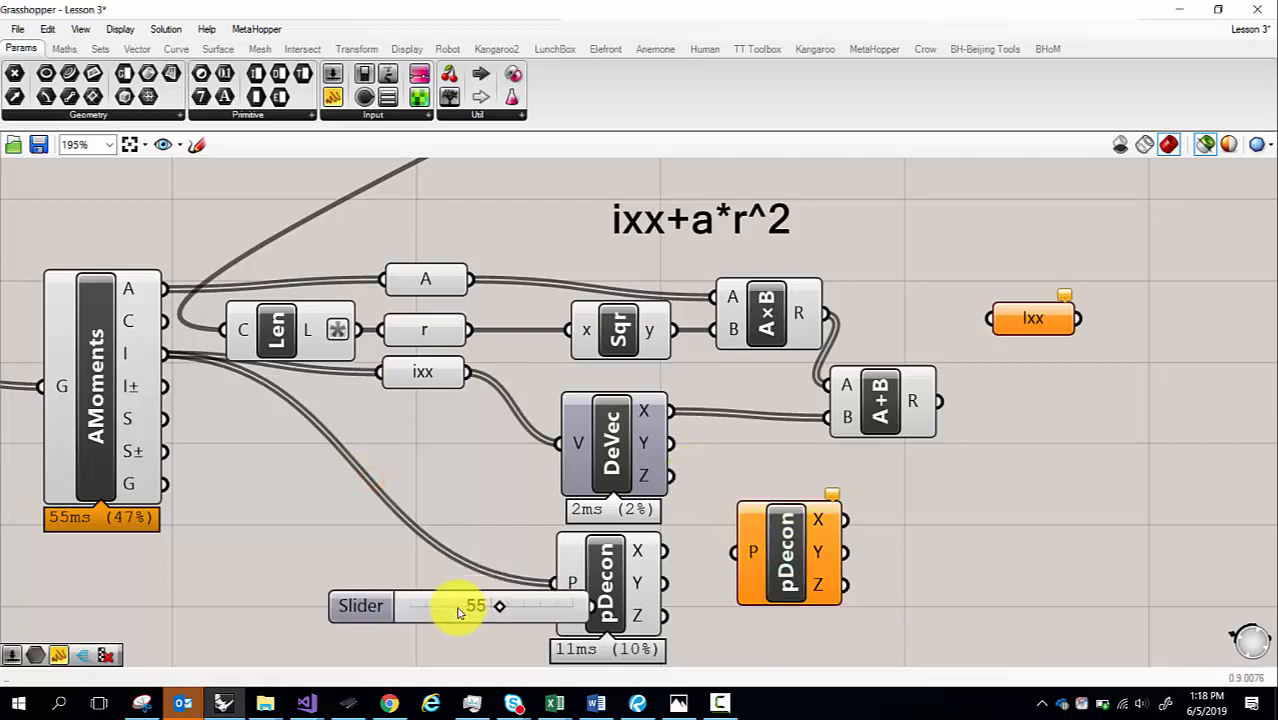
drag(597, 613, 736, 552)
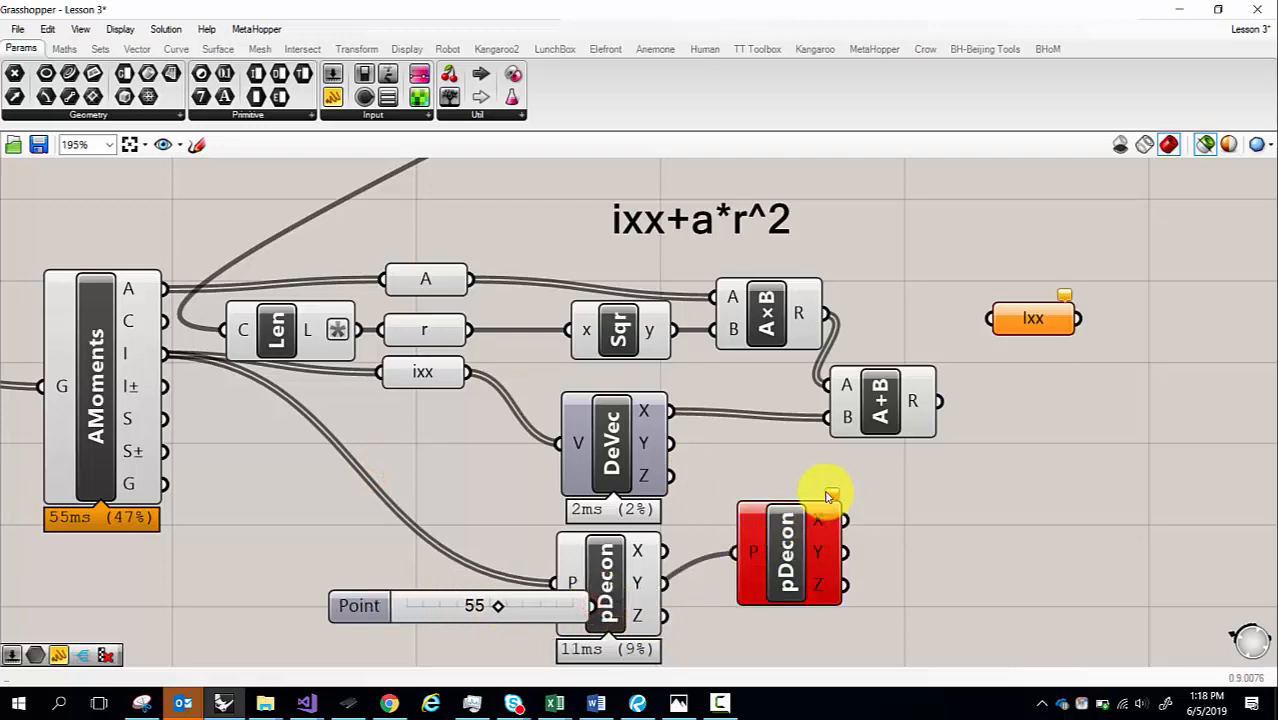
mouse_move(828, 497)
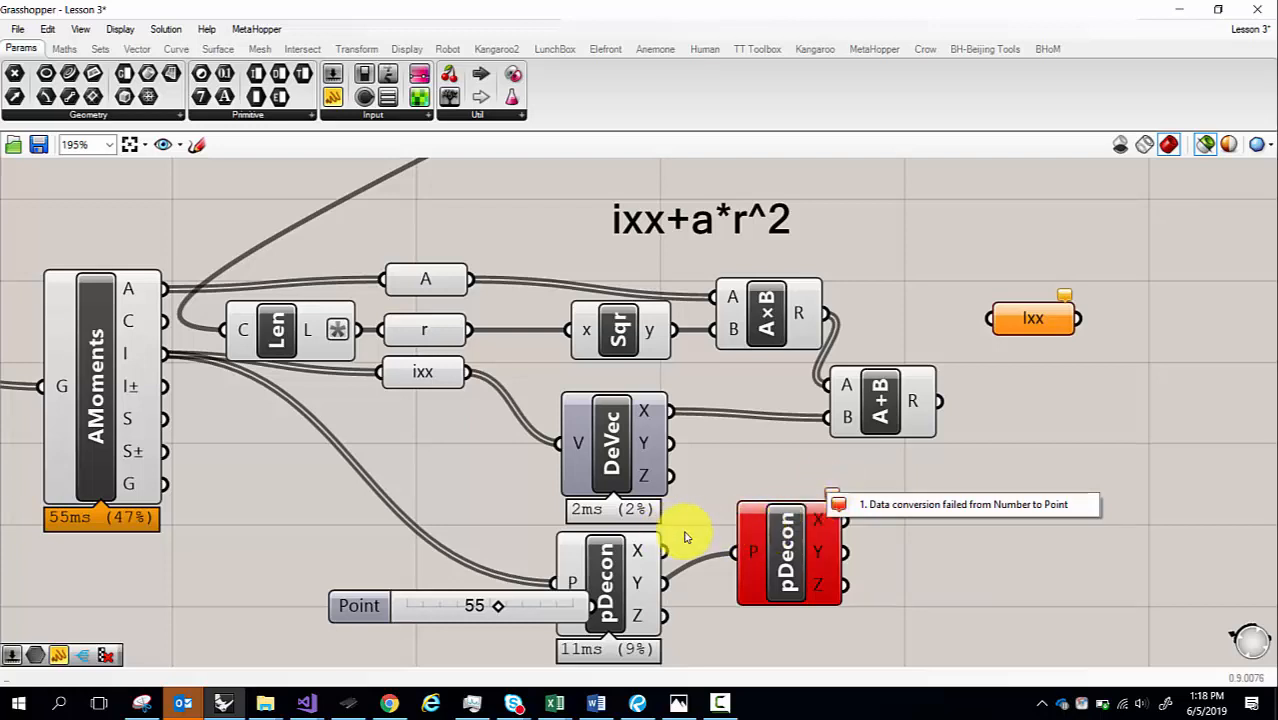
- Delete the 55 slider and wire AMoments' I output into the second Deconstruct's P input
drag(360, 551, 343, 634)
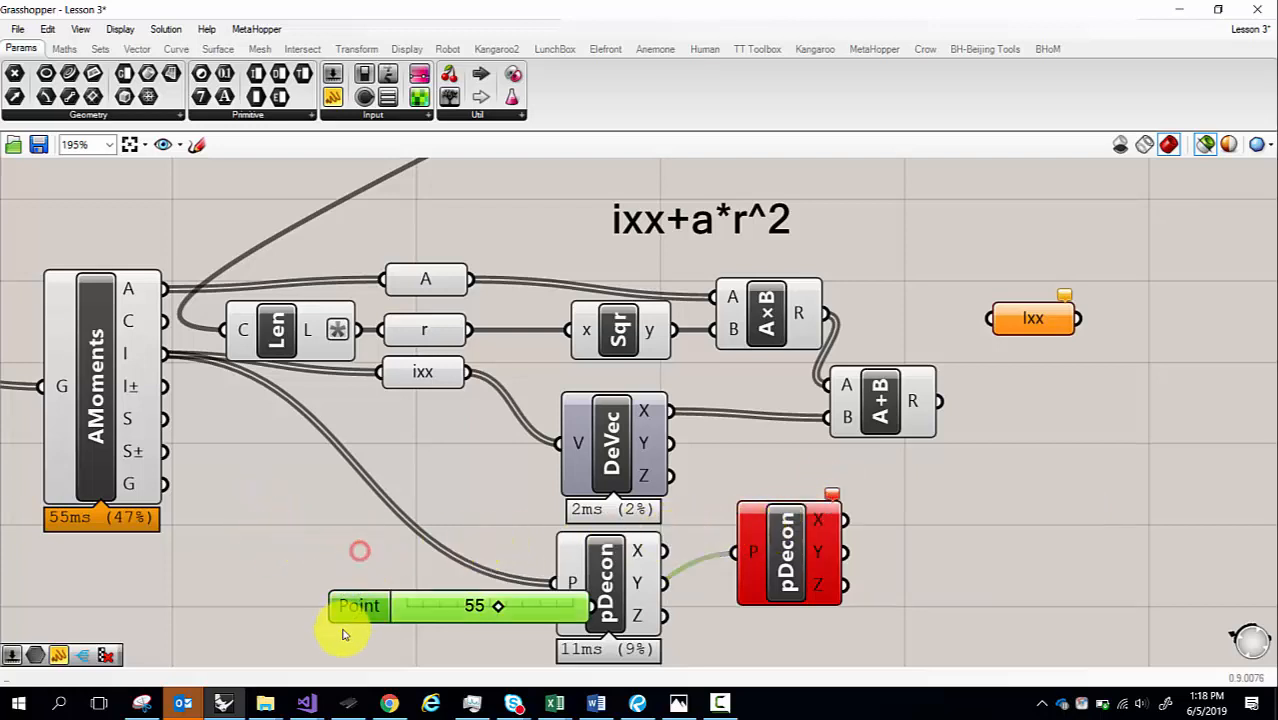
key(Delete)
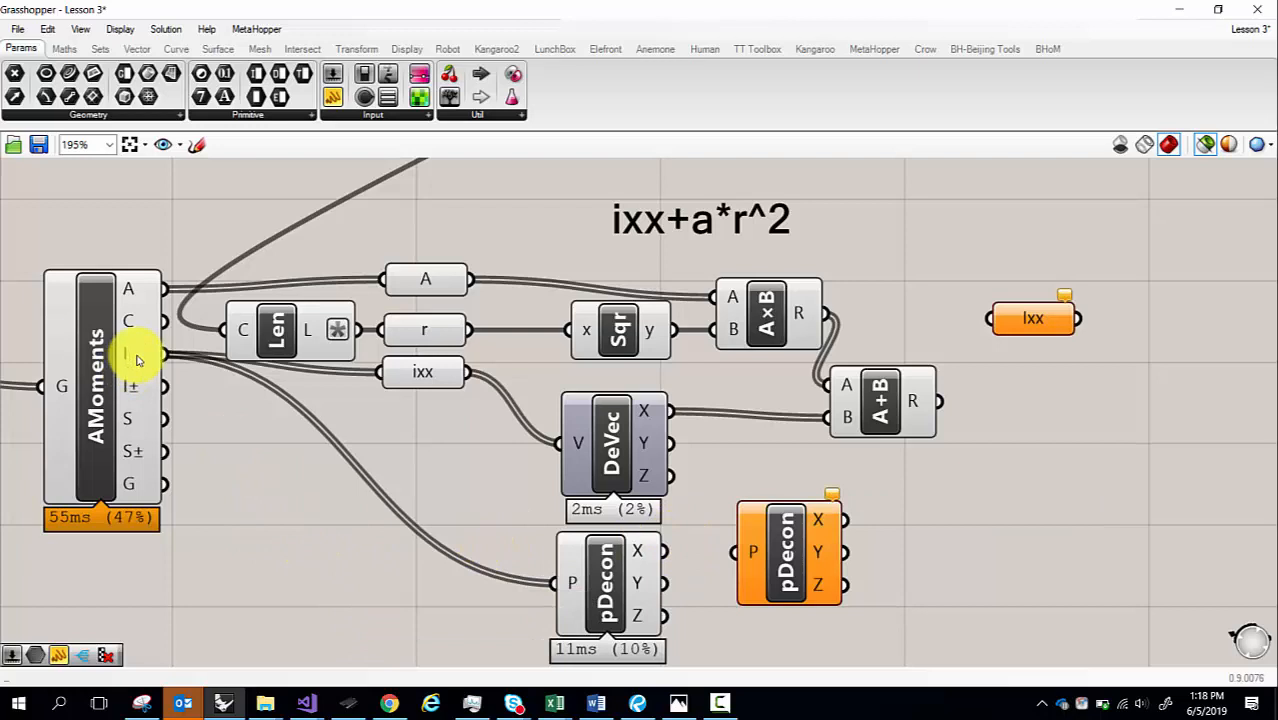
drag(137, 358, 742, 552)
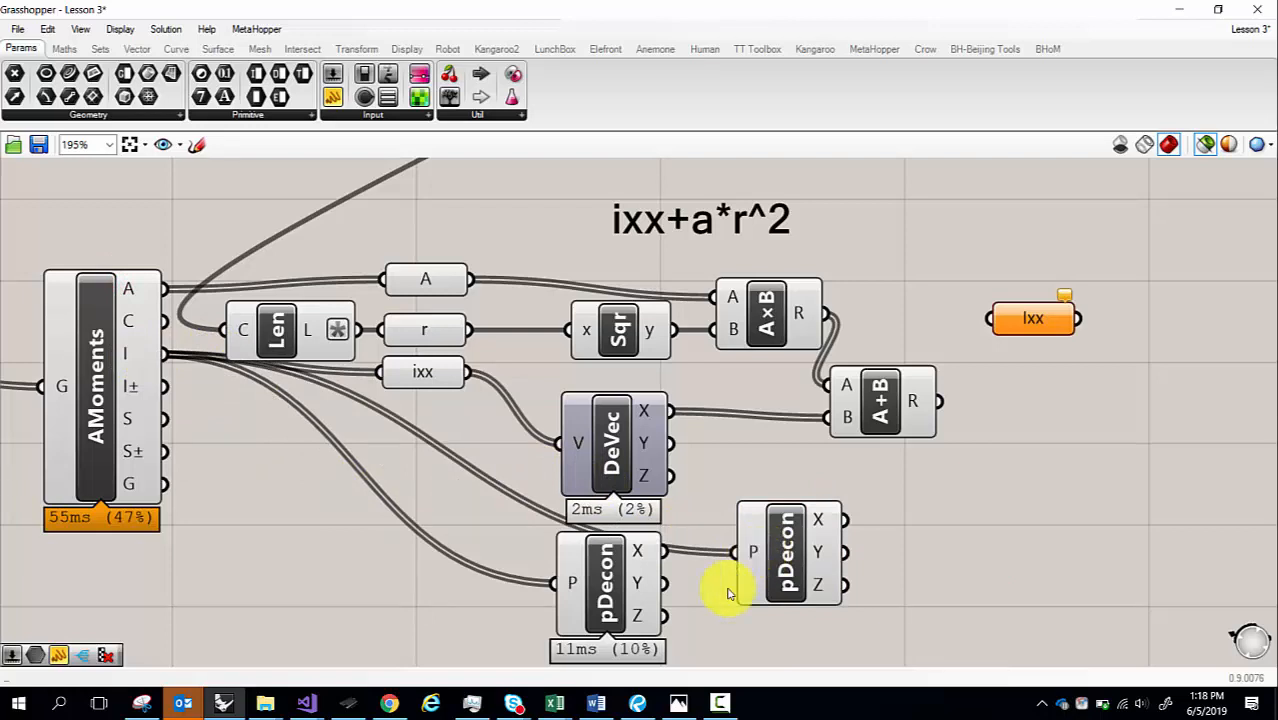
- Rearrange the two Deconstruct components, moving the first one lower and the second one directly under Deconstruct Vector
drag(615, 581, 744, 663)
drag(772, 572, 612, 580)
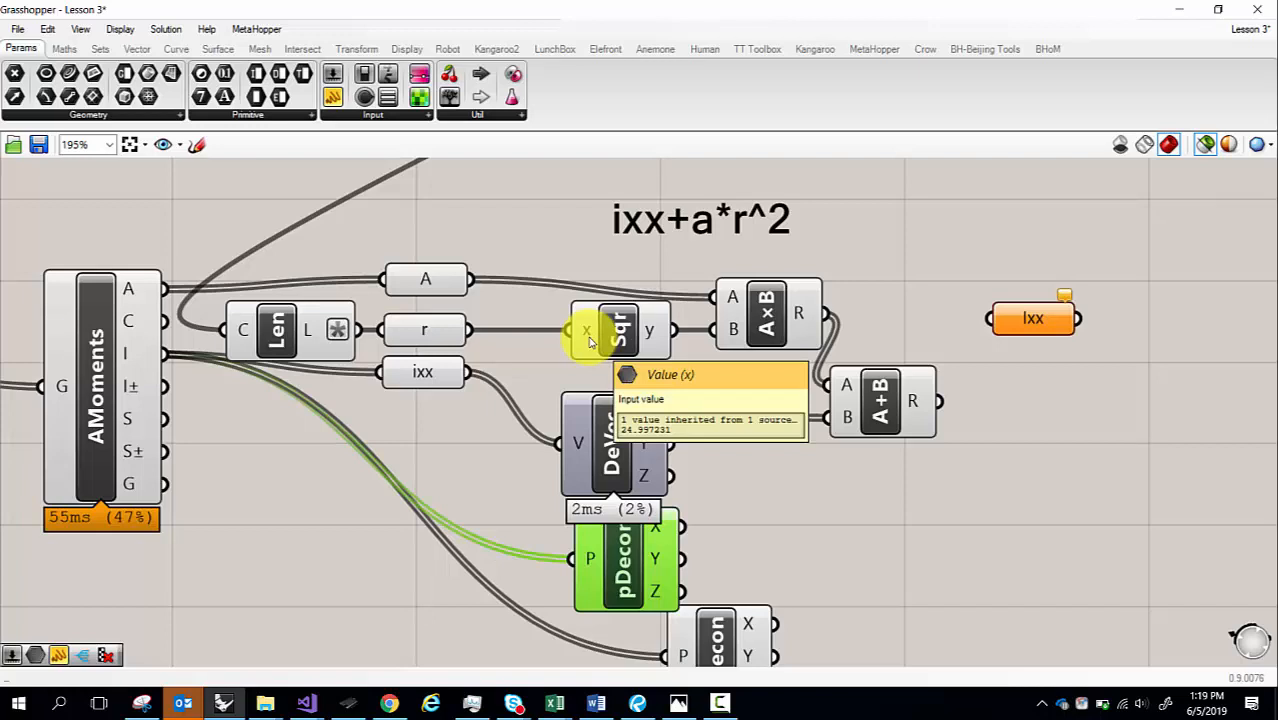
drag(876, 406, 881, 399)
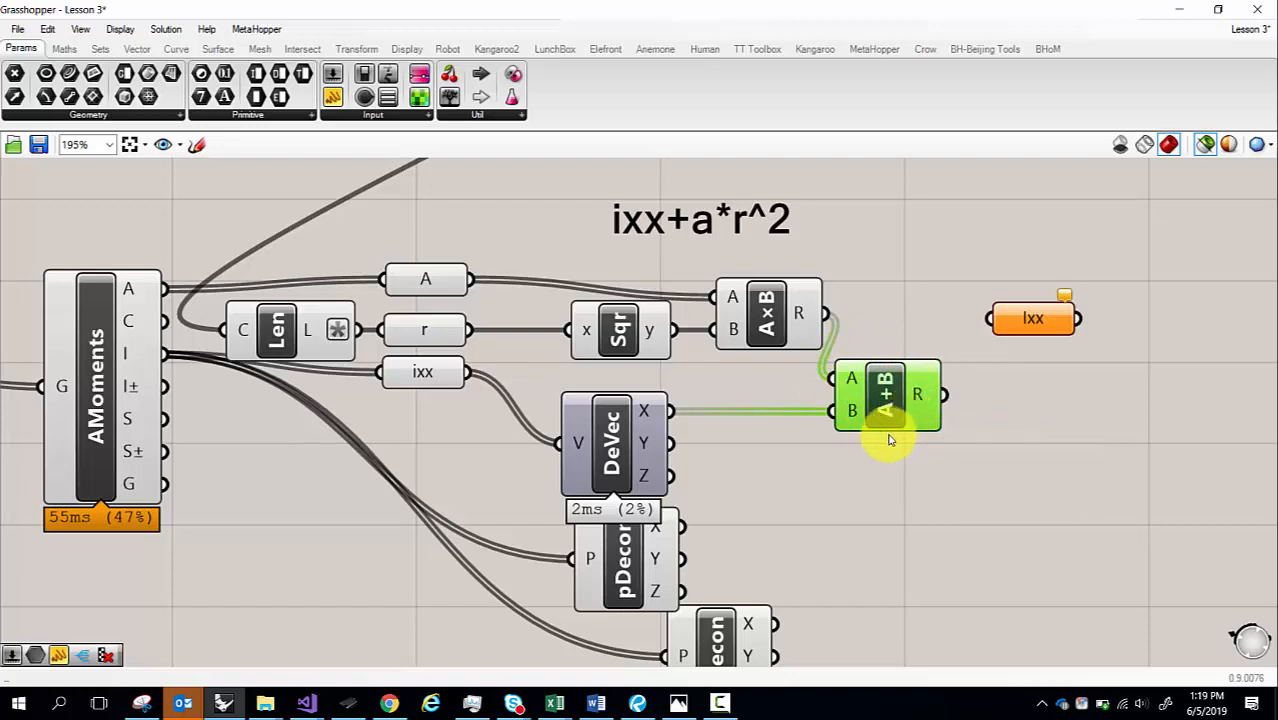
drag(667, 558, 614, 570)
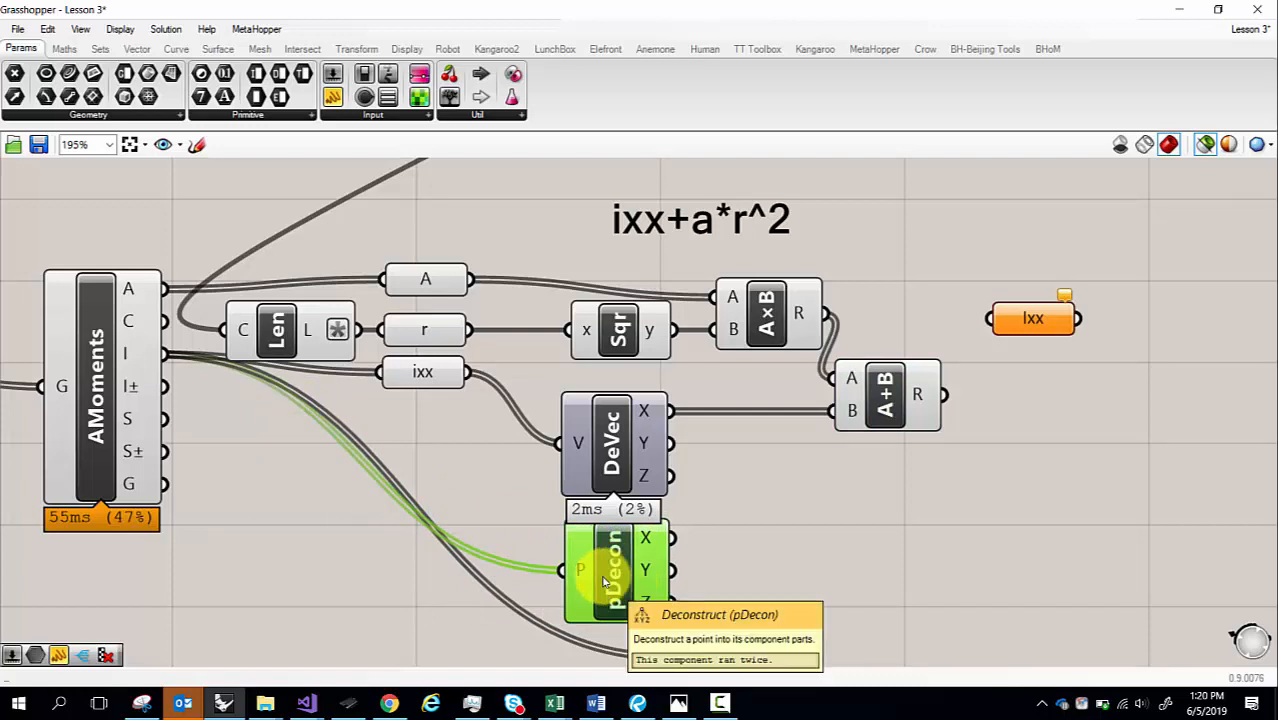
- Replace the wire into Addition's B input with the X output of the Deconstruct component directly under Deconstruct Vector
click(872, 402)
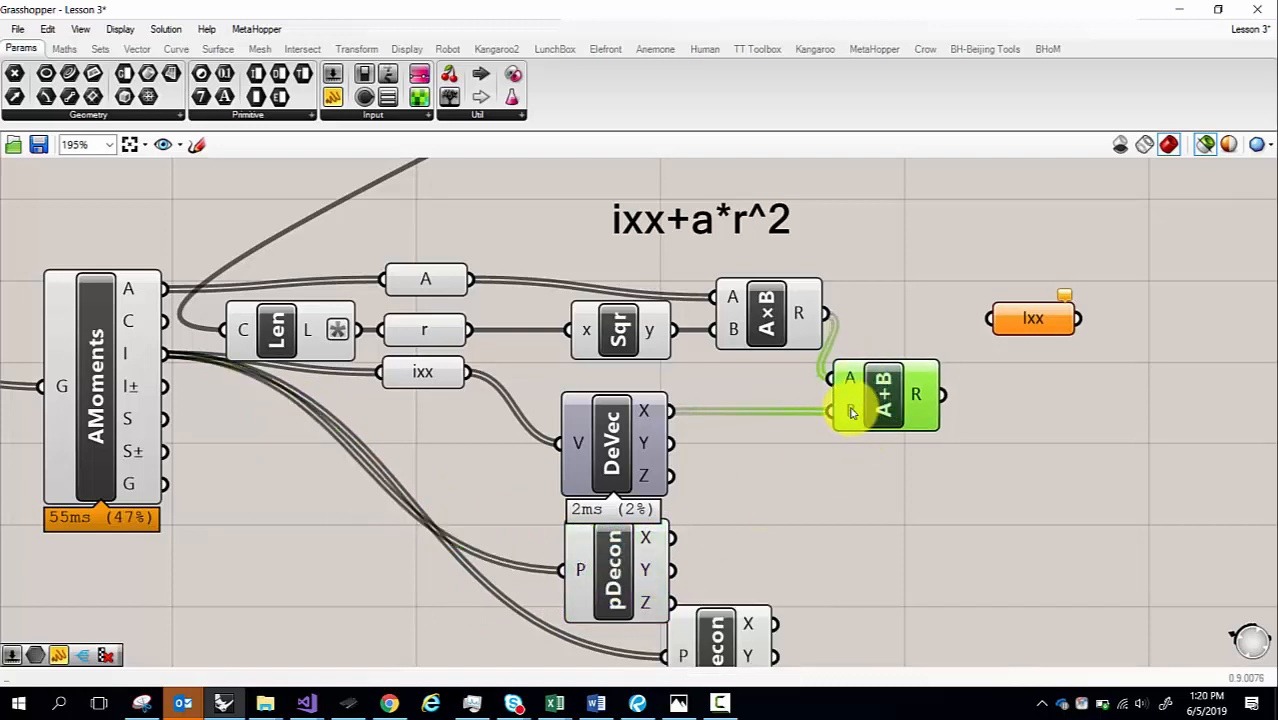
mouse_move(850, 412)
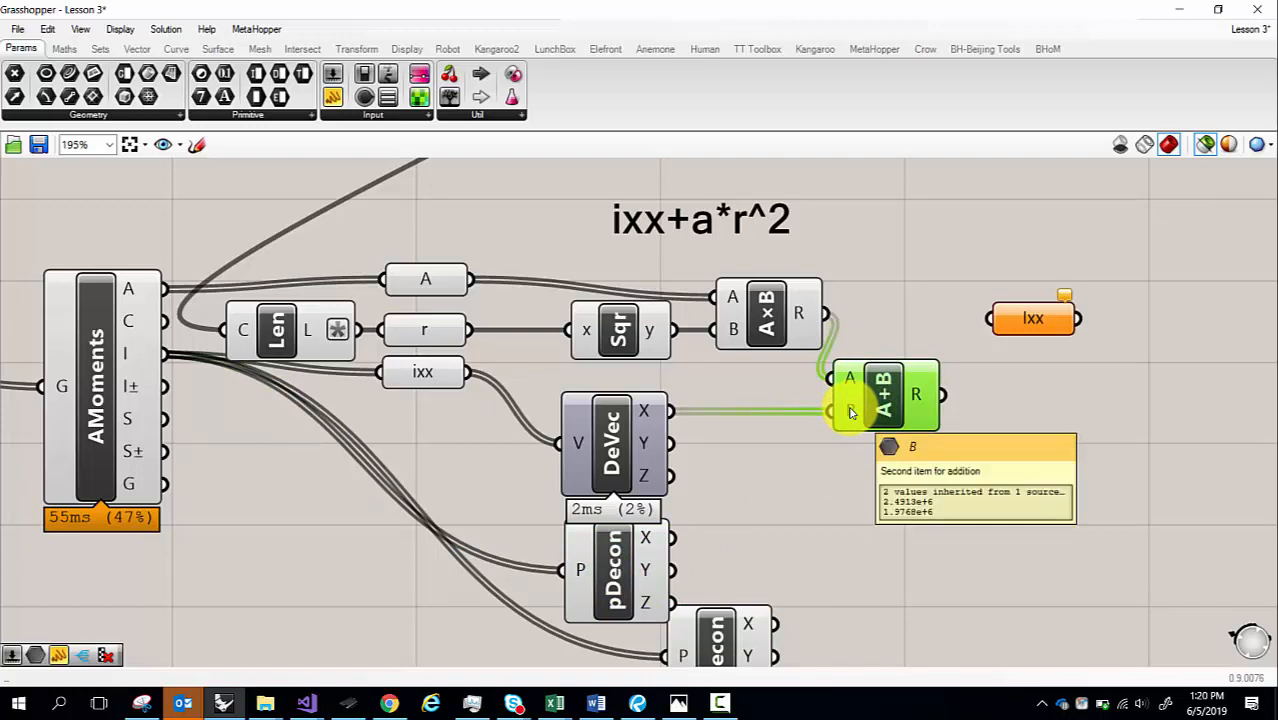
shift+drag(850, 412, 650, 534)
drag(838, 420, 836, 419)
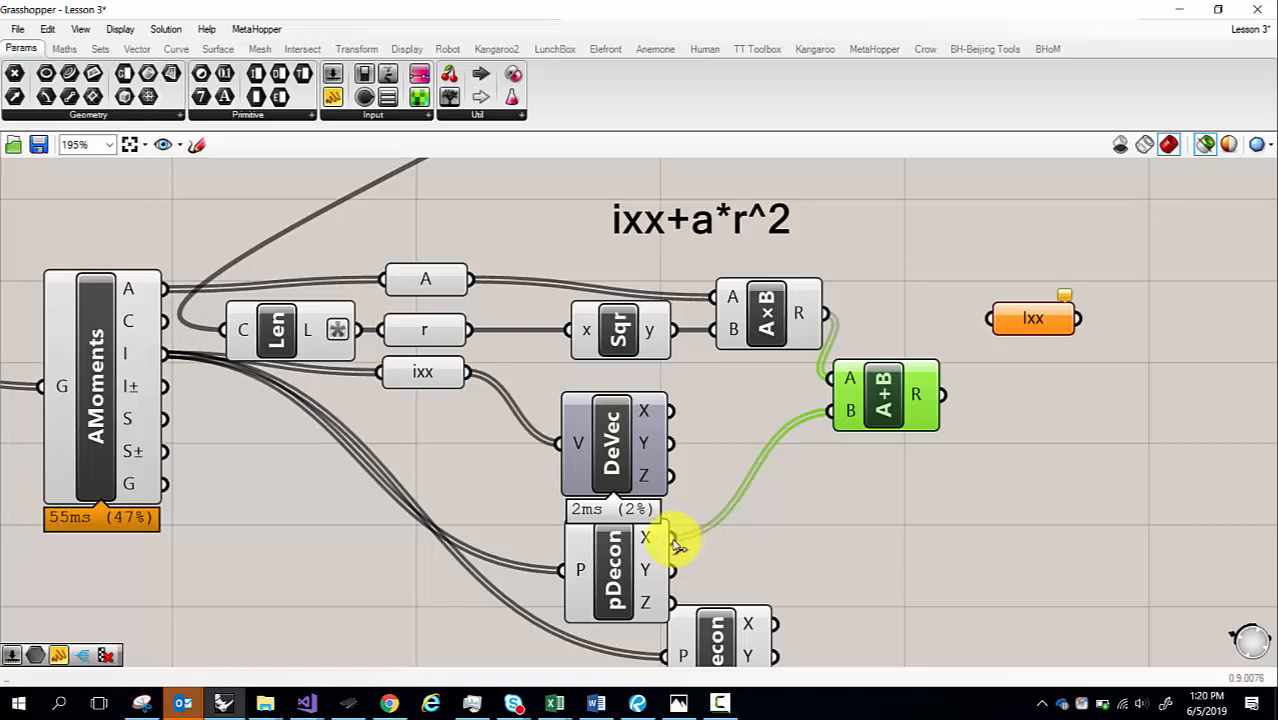
mouse_move(580, 568)
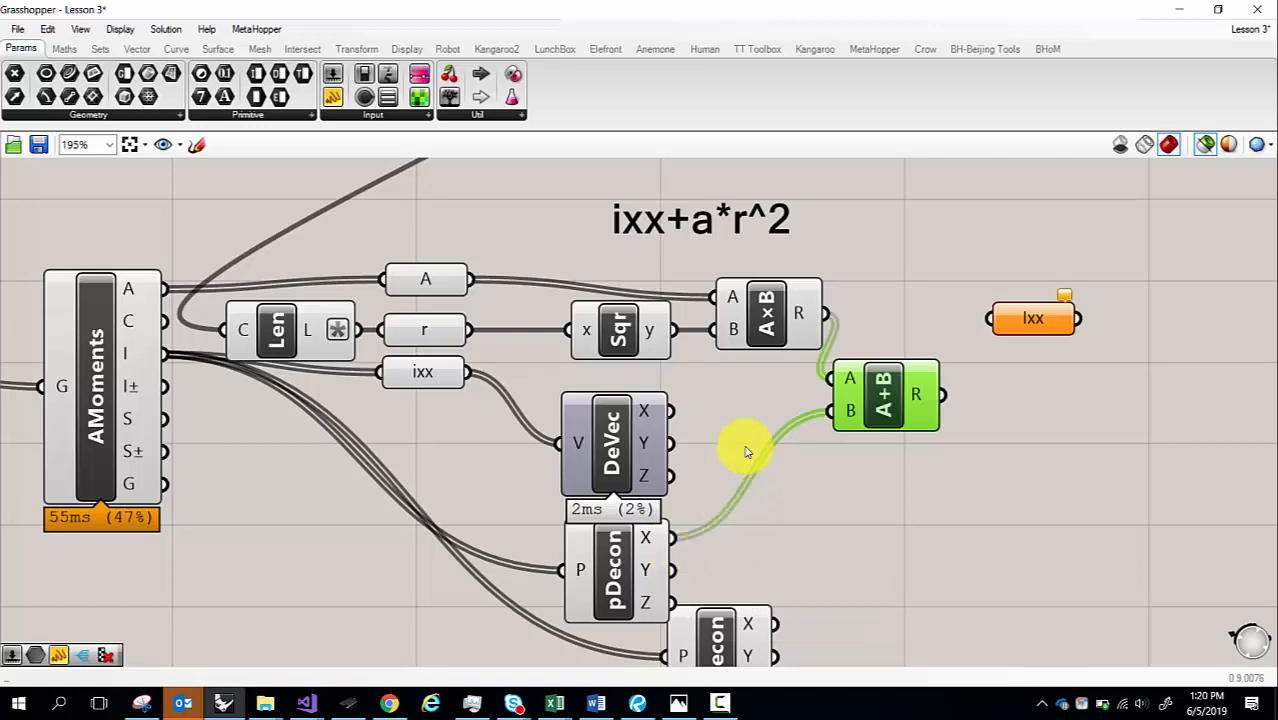
- Try wiring the ixx parameter directly into Addition's B input
click(425, 372)
drag(467, 372, 884, 399)
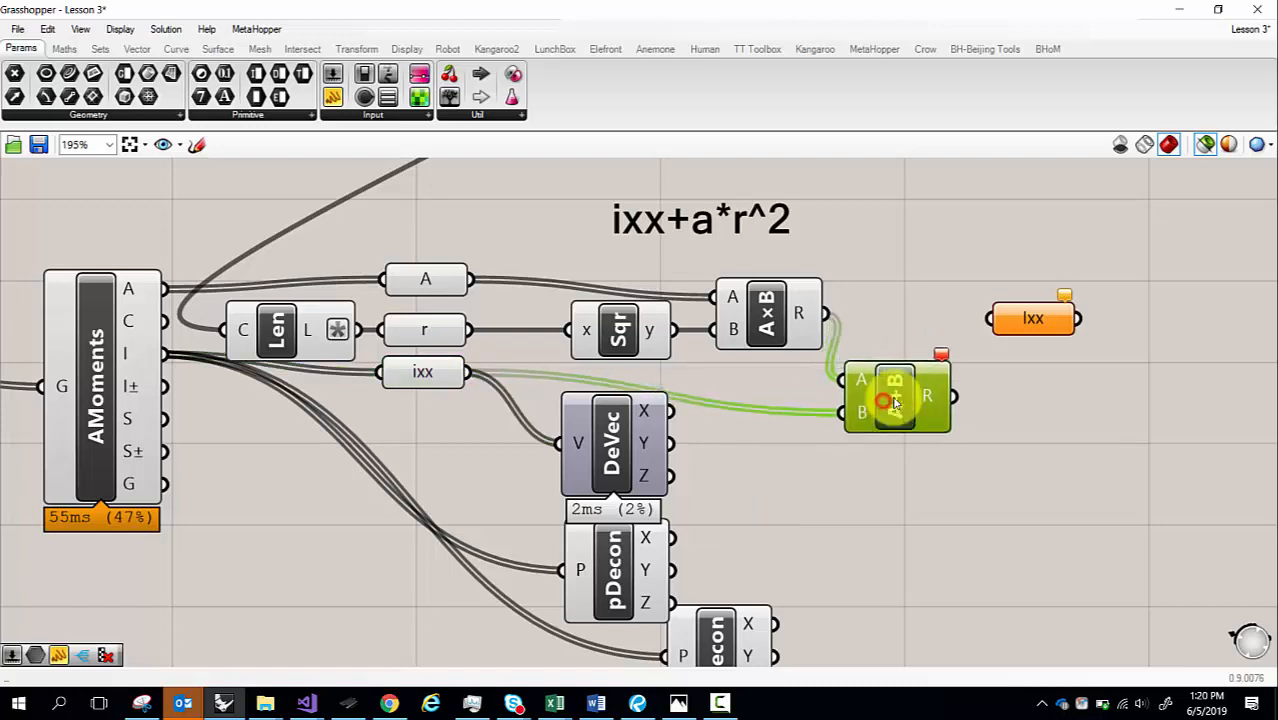
mouse_move(860, 401)
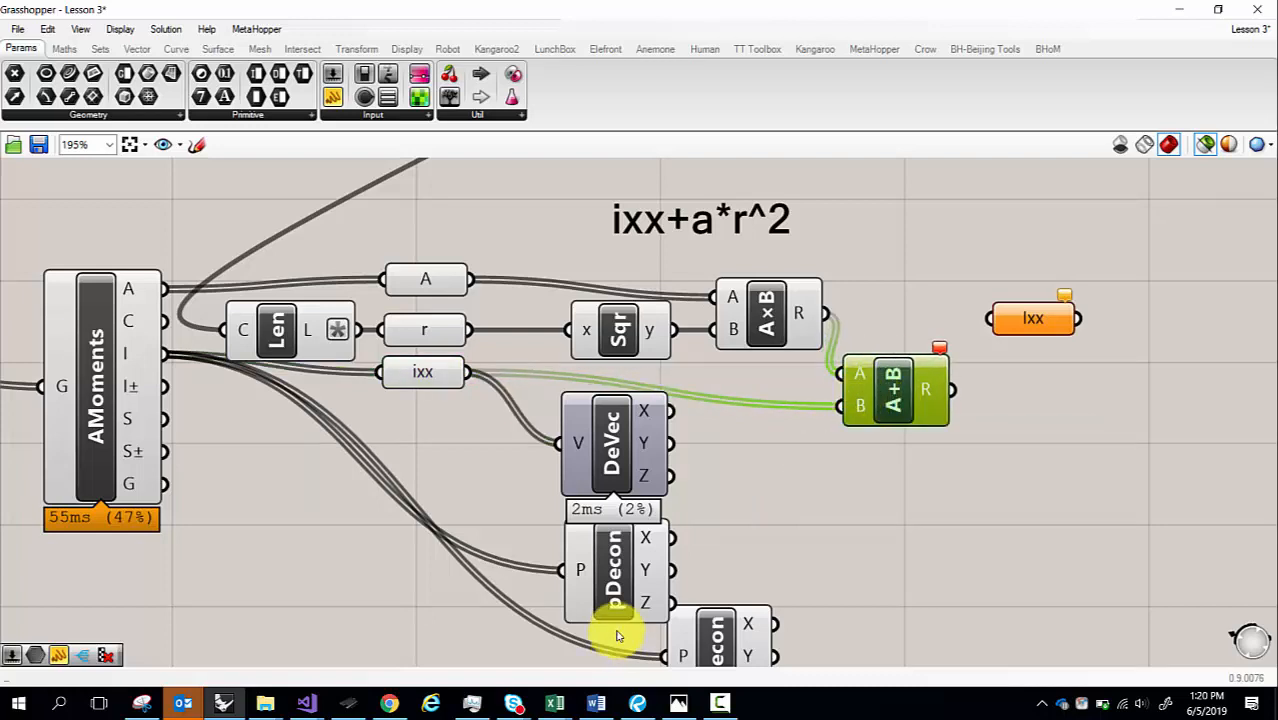
- Check the X output of the Deconstruct component directly under Deconstruct Vector, and delete that component
drag(609, 609, 610, 599)
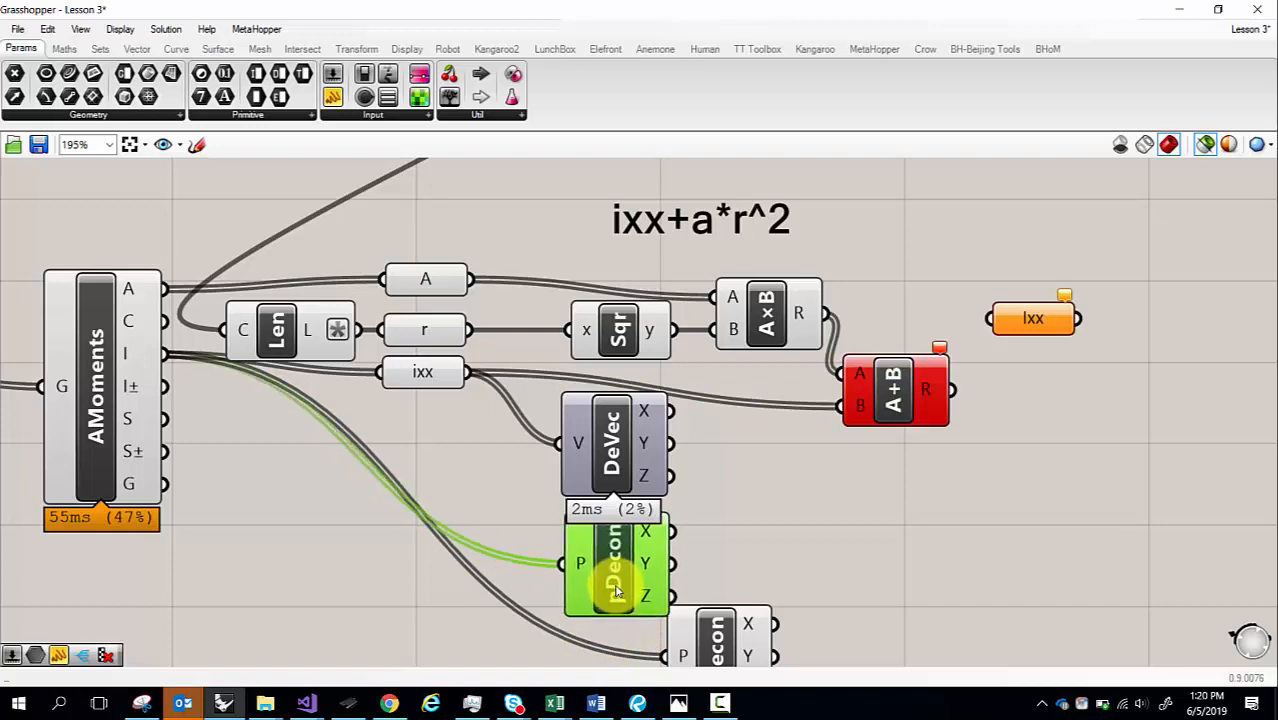
mouse_move(651, 540)
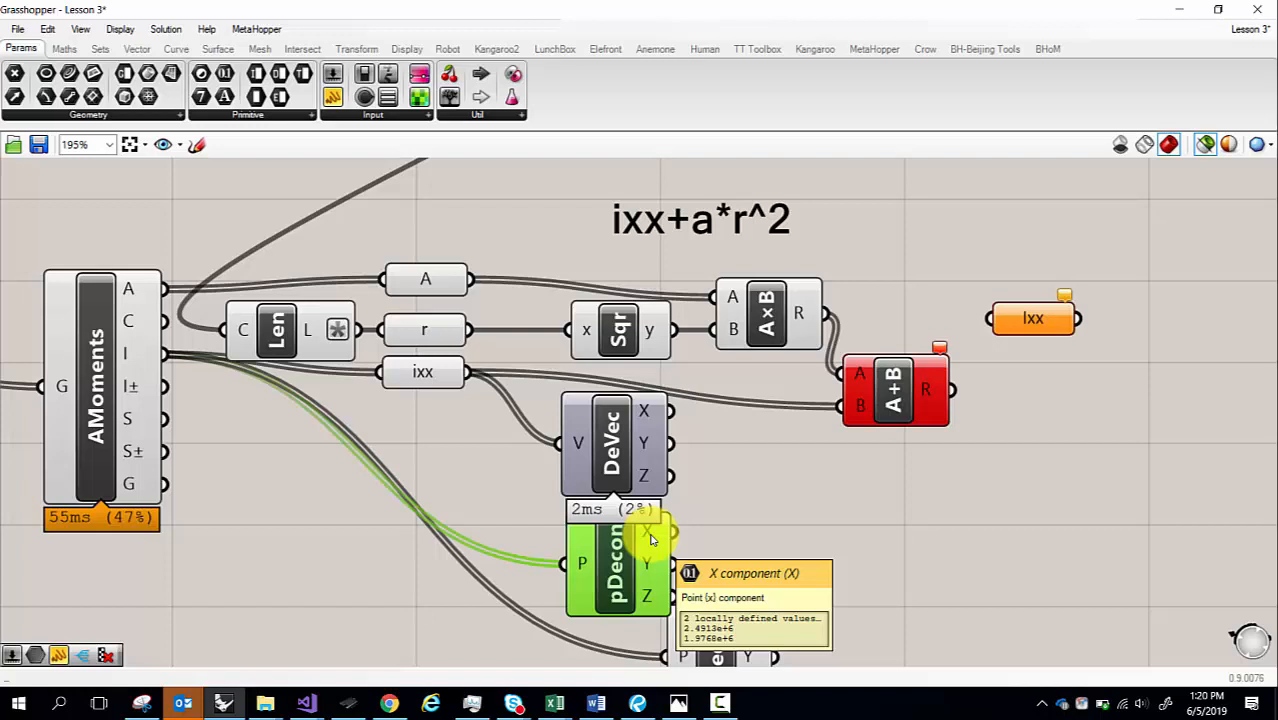
click(905, 378)
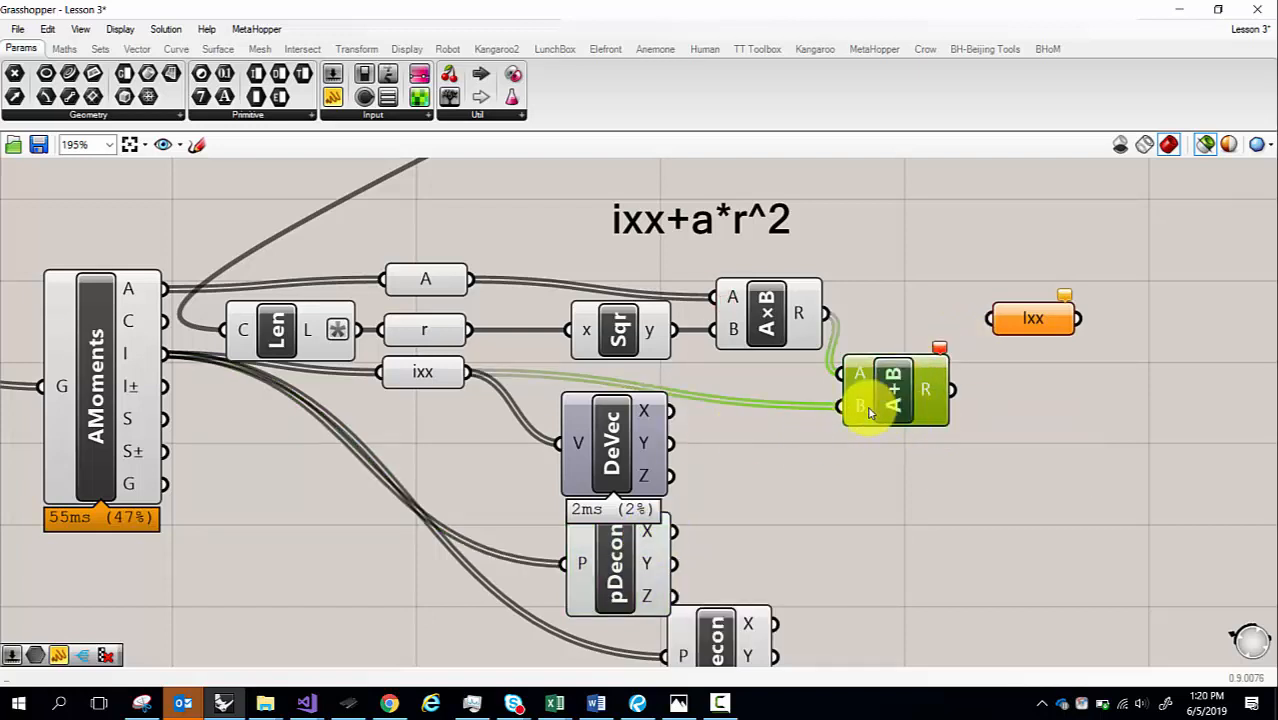
mouse_move(870, 413)
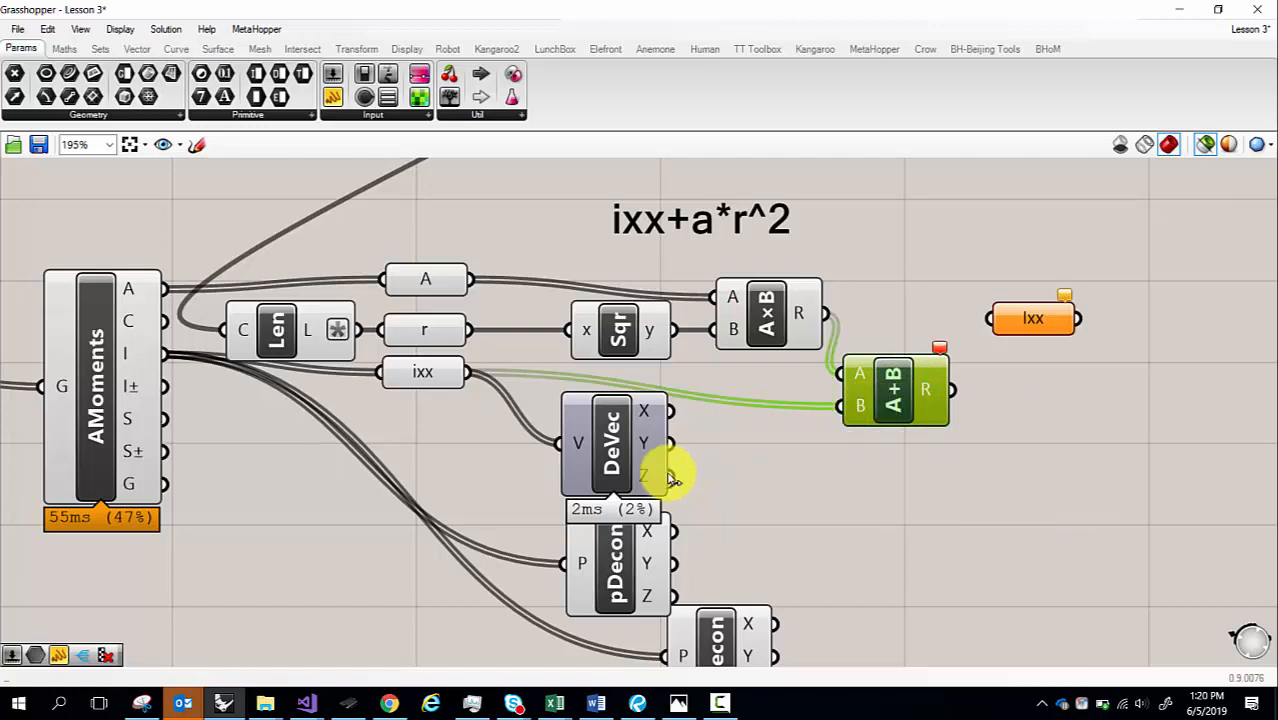
click(620, 565)
key(Delete)
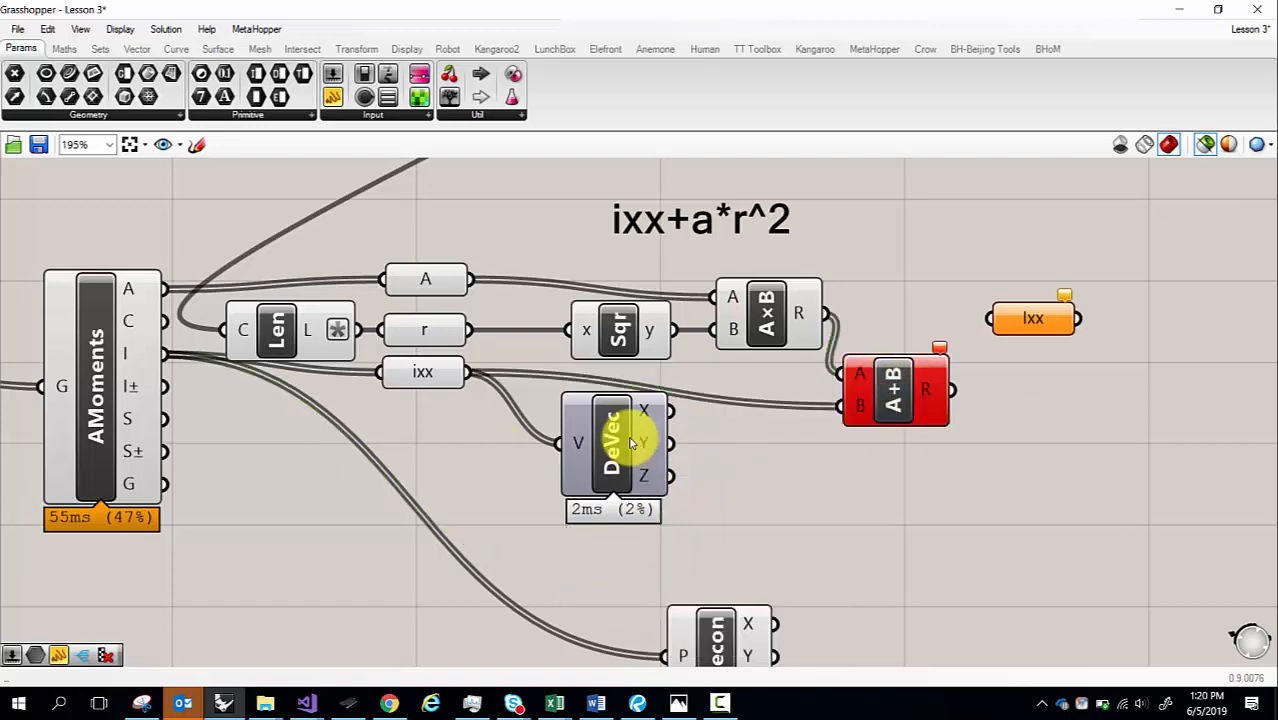
- Wire Deconstruct Vector's X output into Addition's B input in place of ixx and check the addition result
click(620, 430)
drag(672, 412, 856, 408)
mouse_move(926, 404)
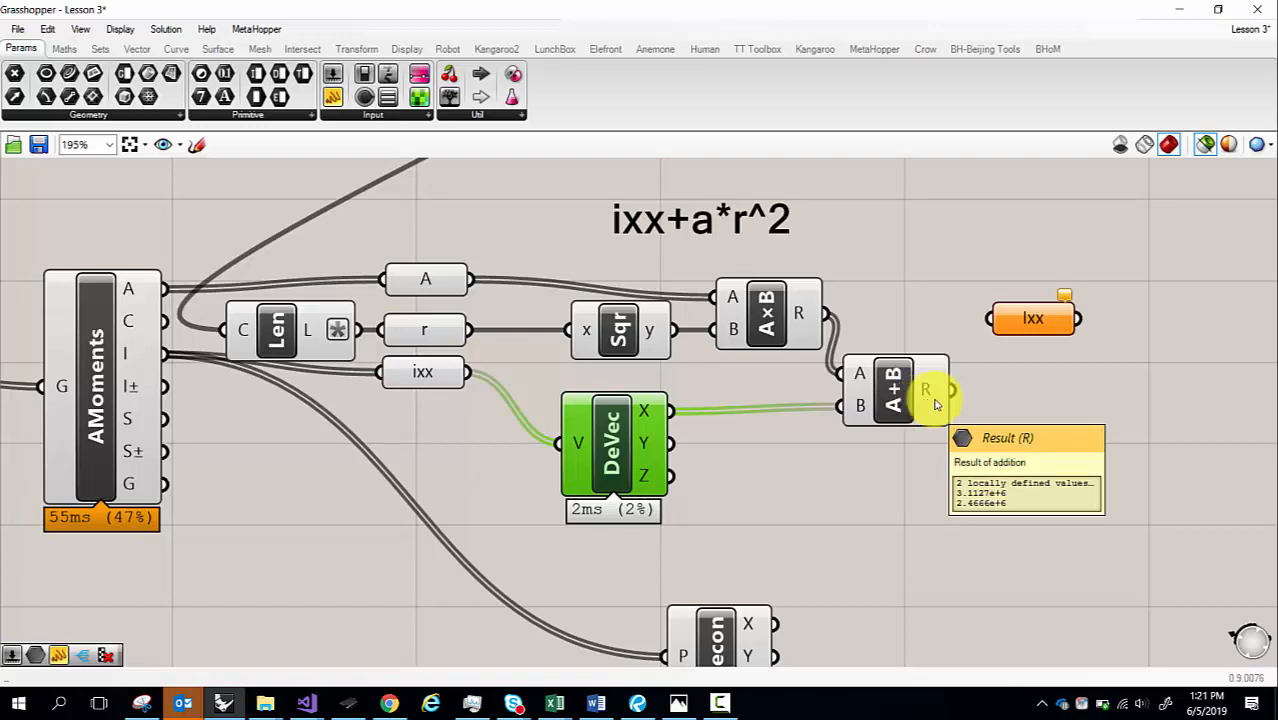
- Move the Ixx parameter farther away from Addition, and circle the sum symbol under the Ixx equations in the Snipping Tool sketch
drag(994, 320, 1225, 326)
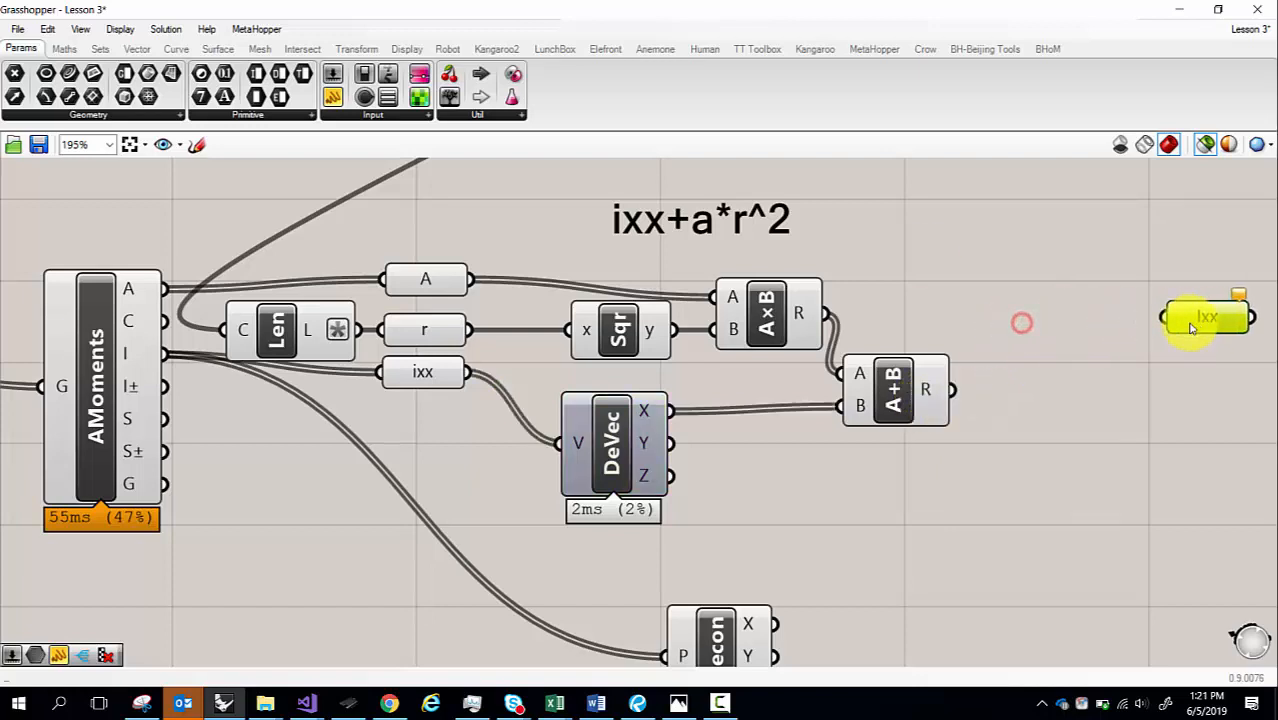
click(143, 703)
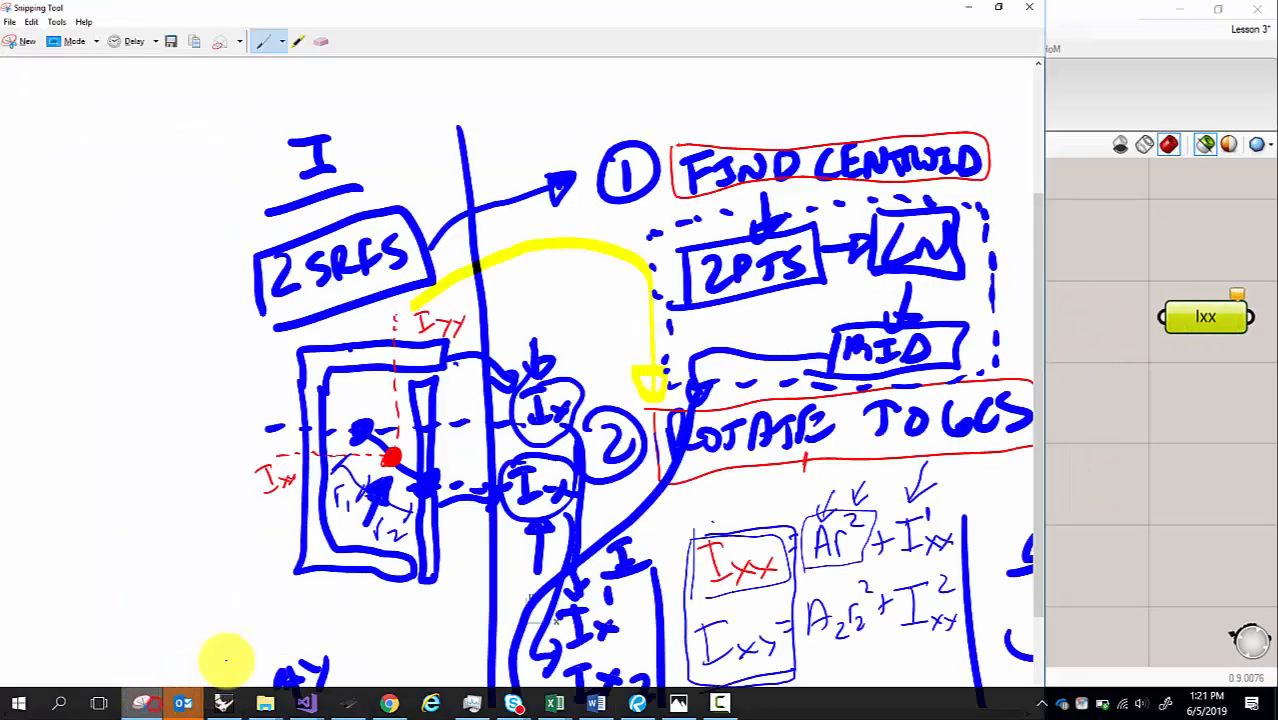
scroll(340, 412, down, 3)
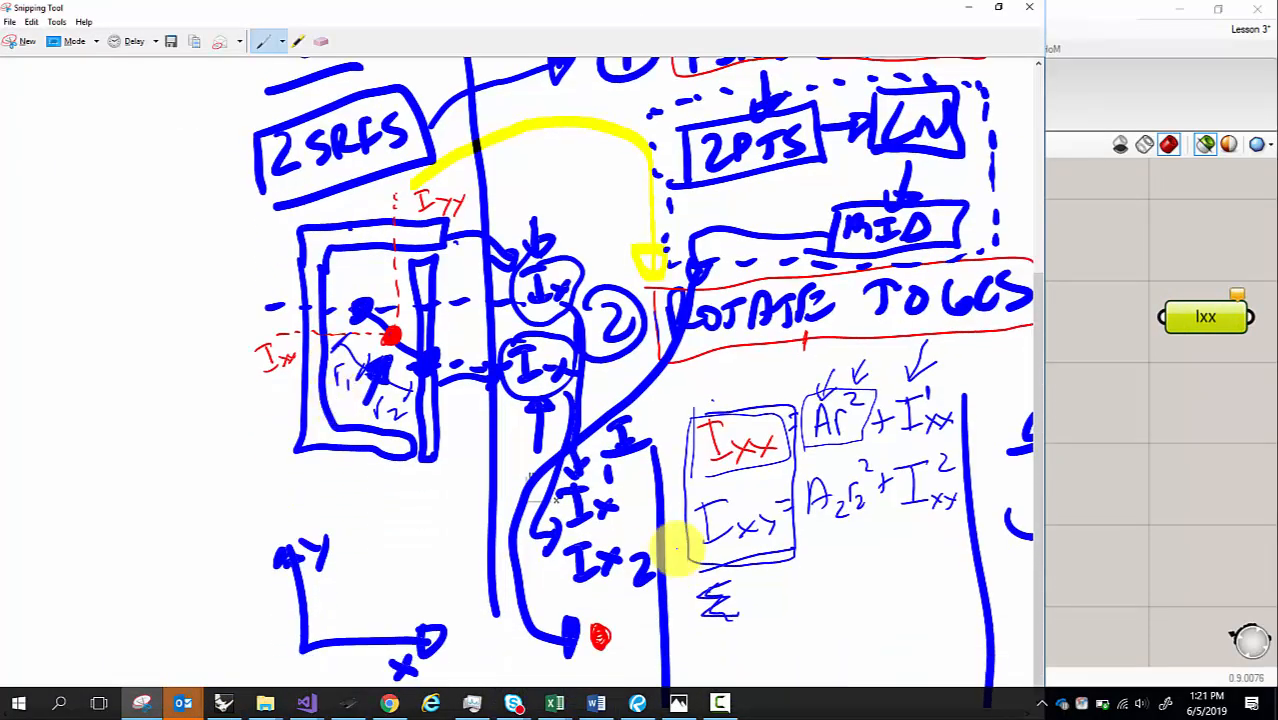
mouse_move(764, 582)
mouse_down()
mouse_move(685, 578)
mouse_move(694, 645)
mouse_move(766, 610)
mouse_move(748, 570)
mouse_up()
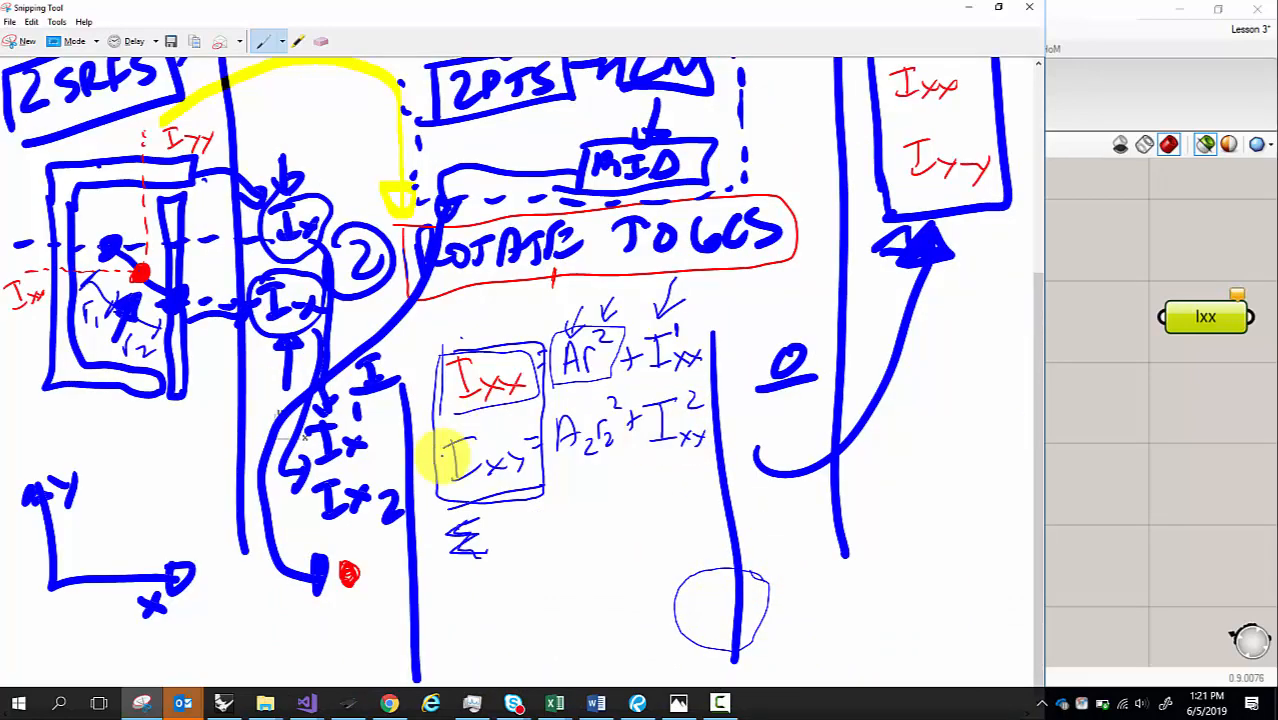
mouse_move(485, 515)
mouse_down()
mouse_move(492, 582)
mouse_move(455, 512)
mouse_move(505, 585)
mouse_move(456, 508)
mouse_move(445, 525)
mouse_up()
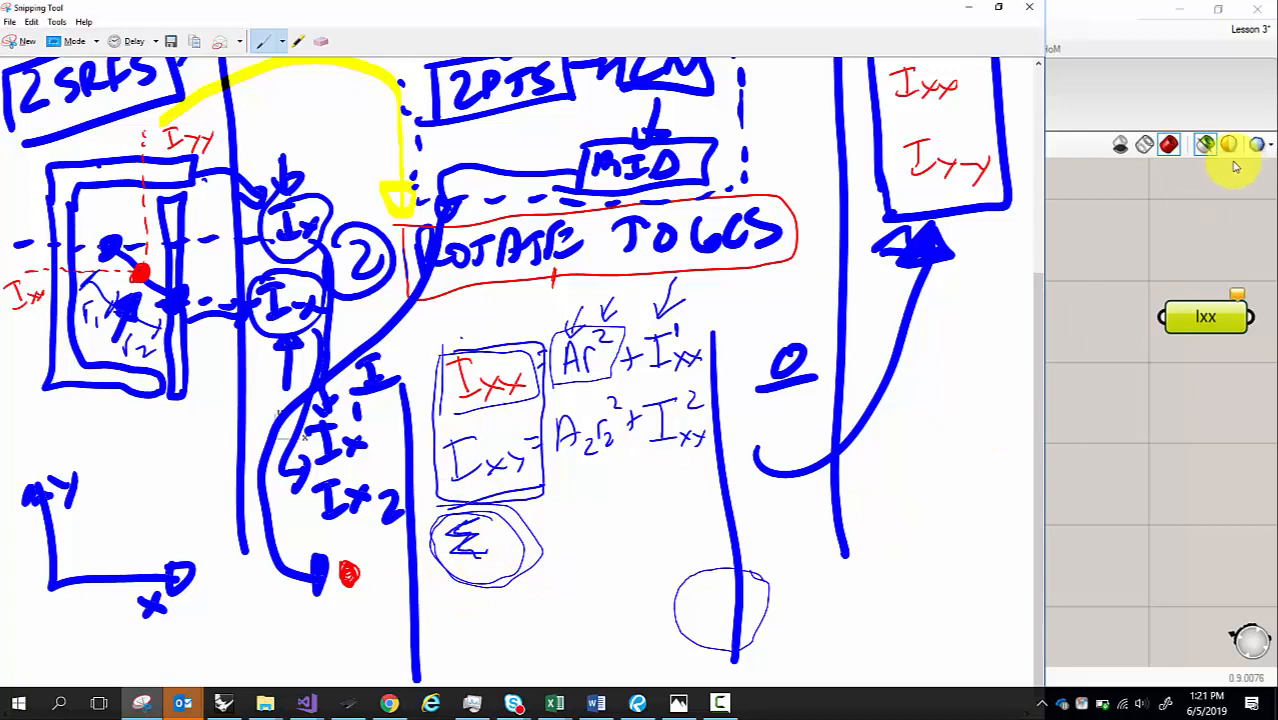
click(1139, 111)
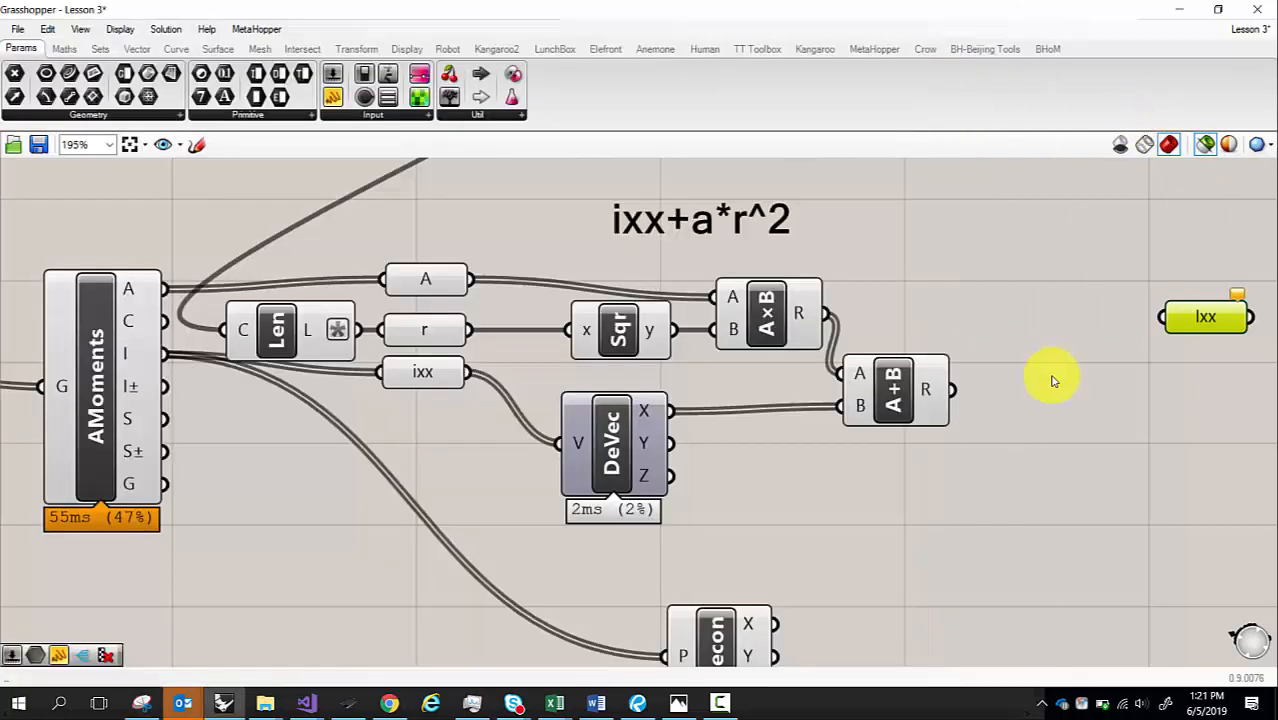
- Delete the remaining Deconstruct component below Deconstruct Vector and check Addition's result values
click(712, 628)
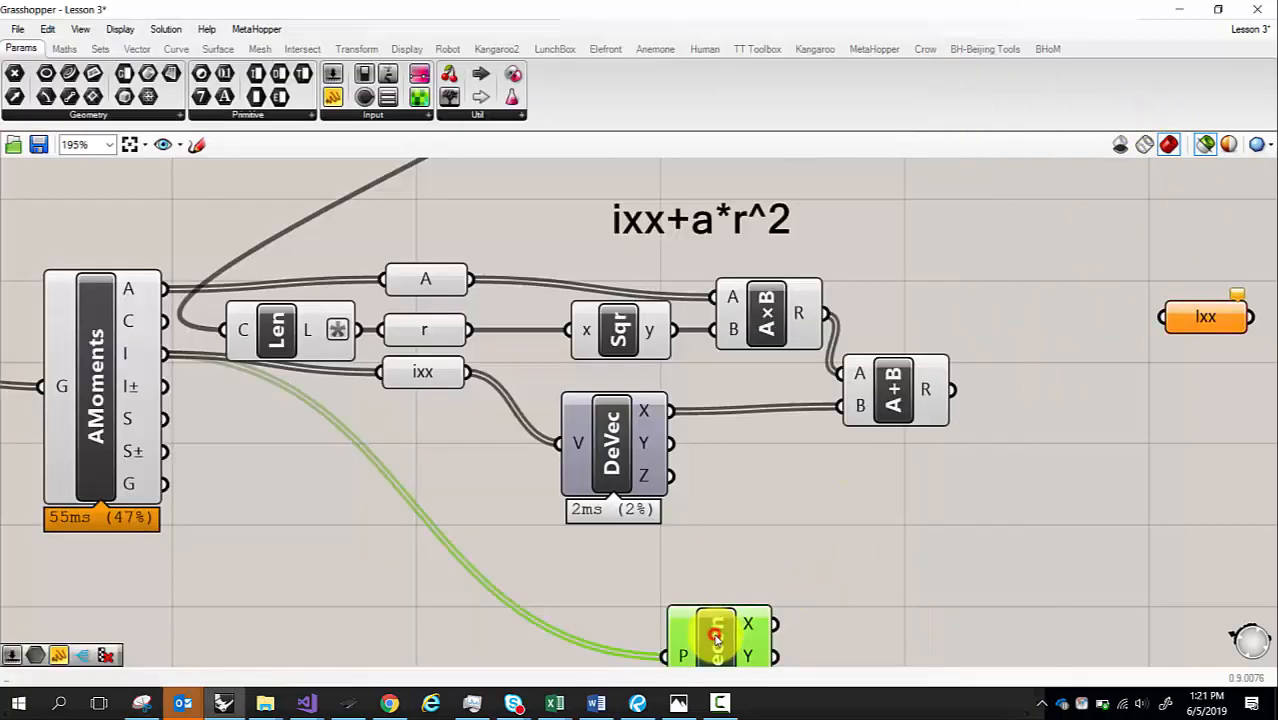
key(Delete)
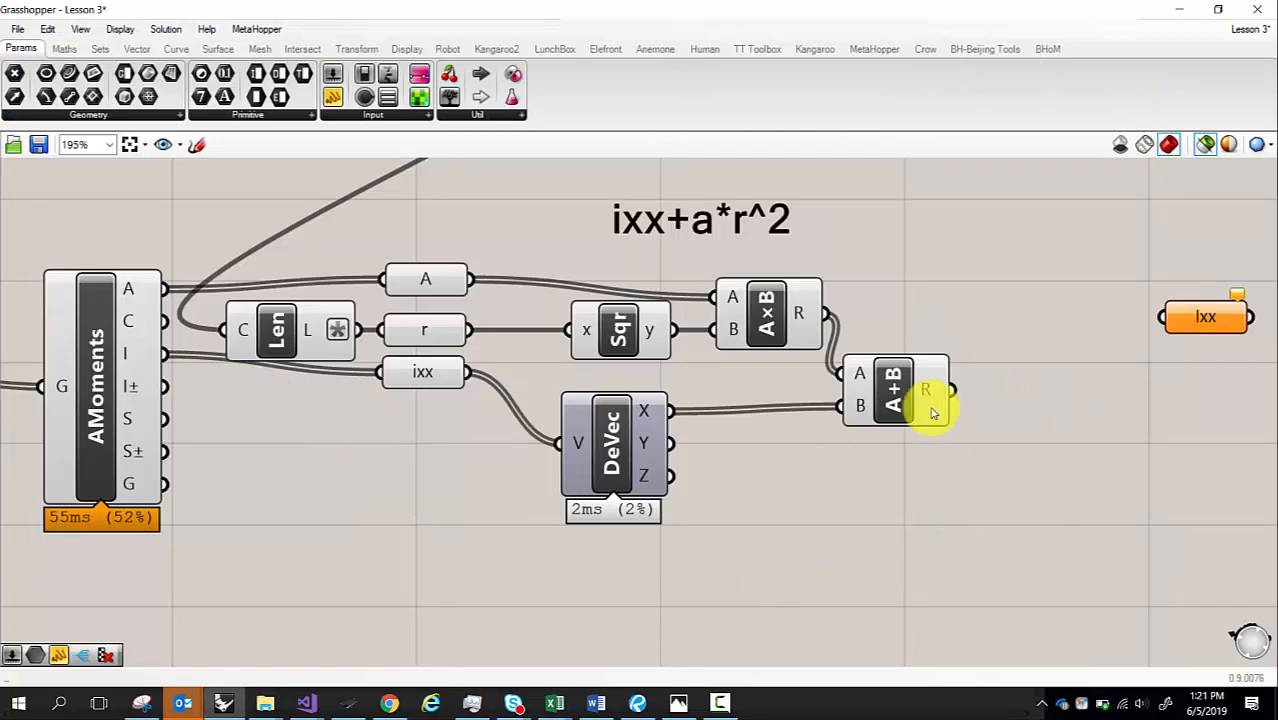
mouse_move(925, 400)
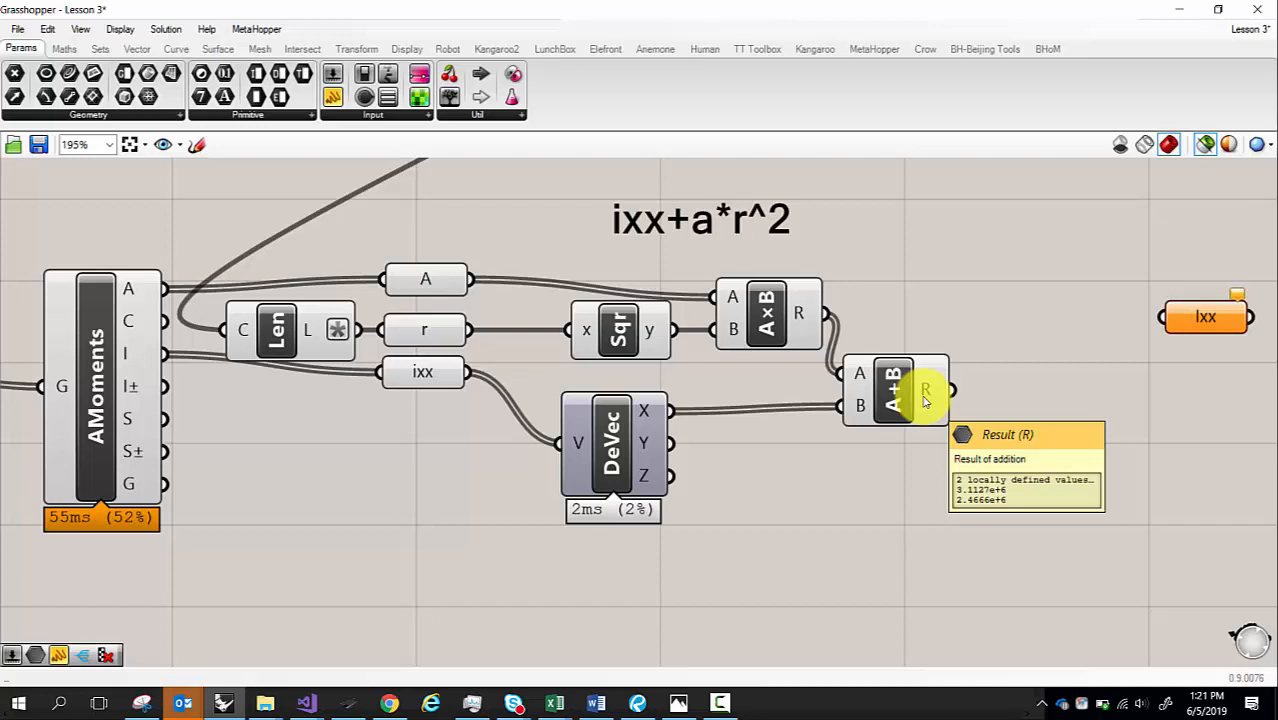
- Add a Mass Addition component beside Addition and wire Addition's R output into its I input
double_click(955, 280)
text(sum)
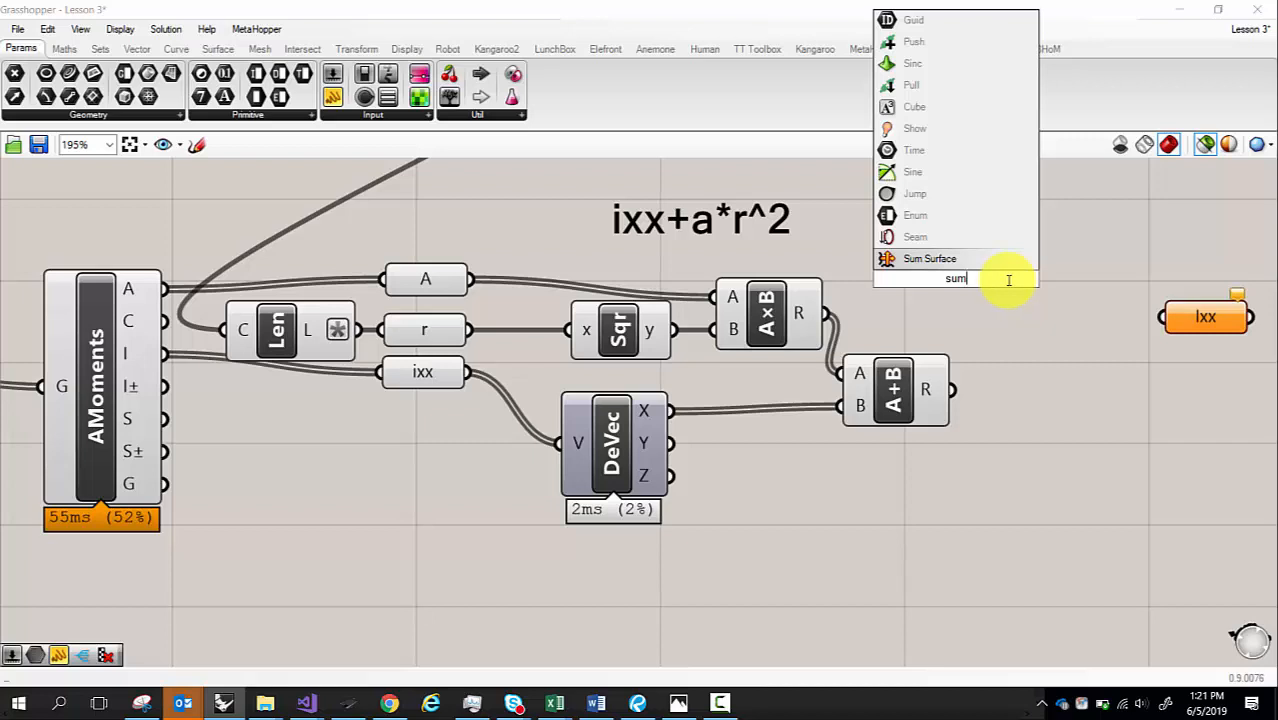
key(ctrl+a)
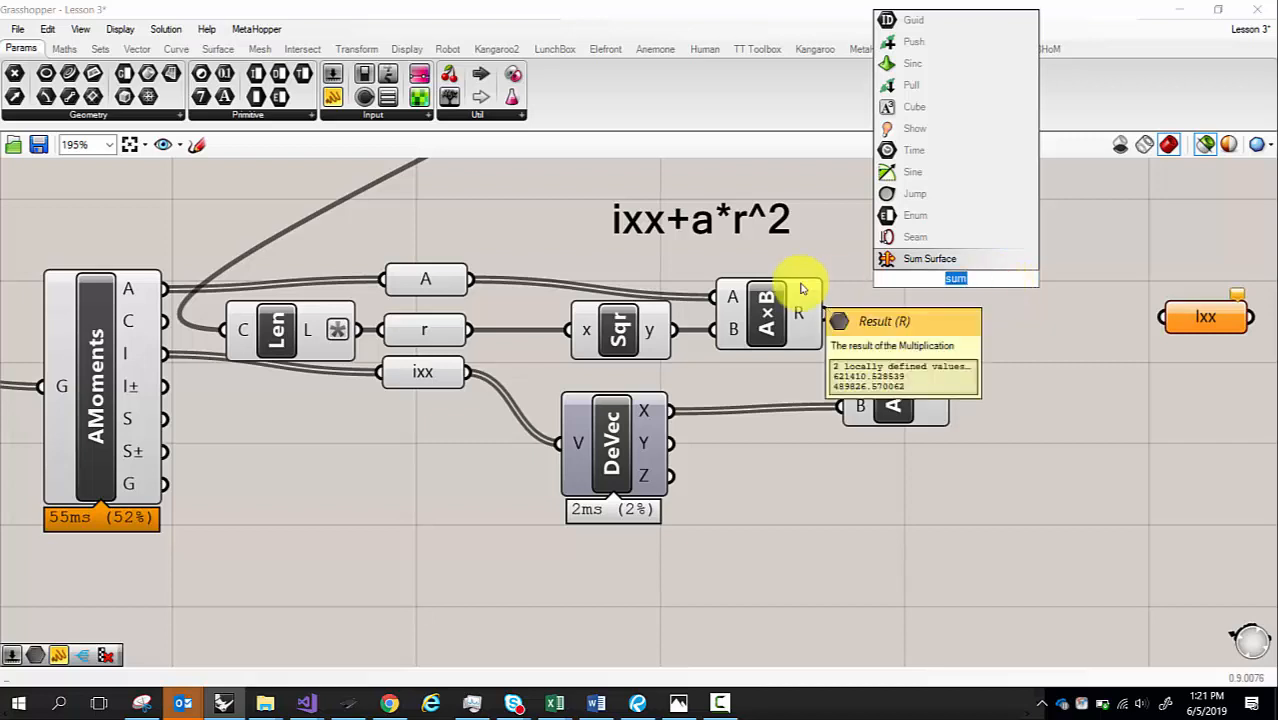
text(addition)
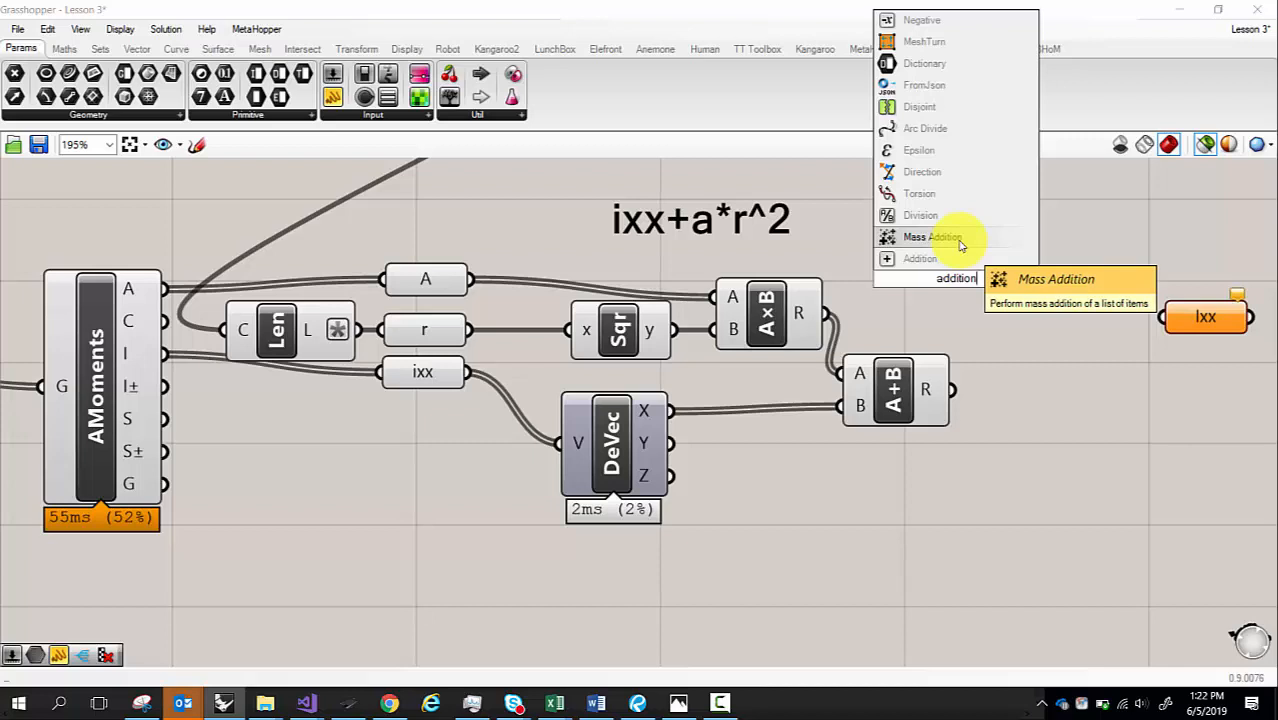
click(962, 241)
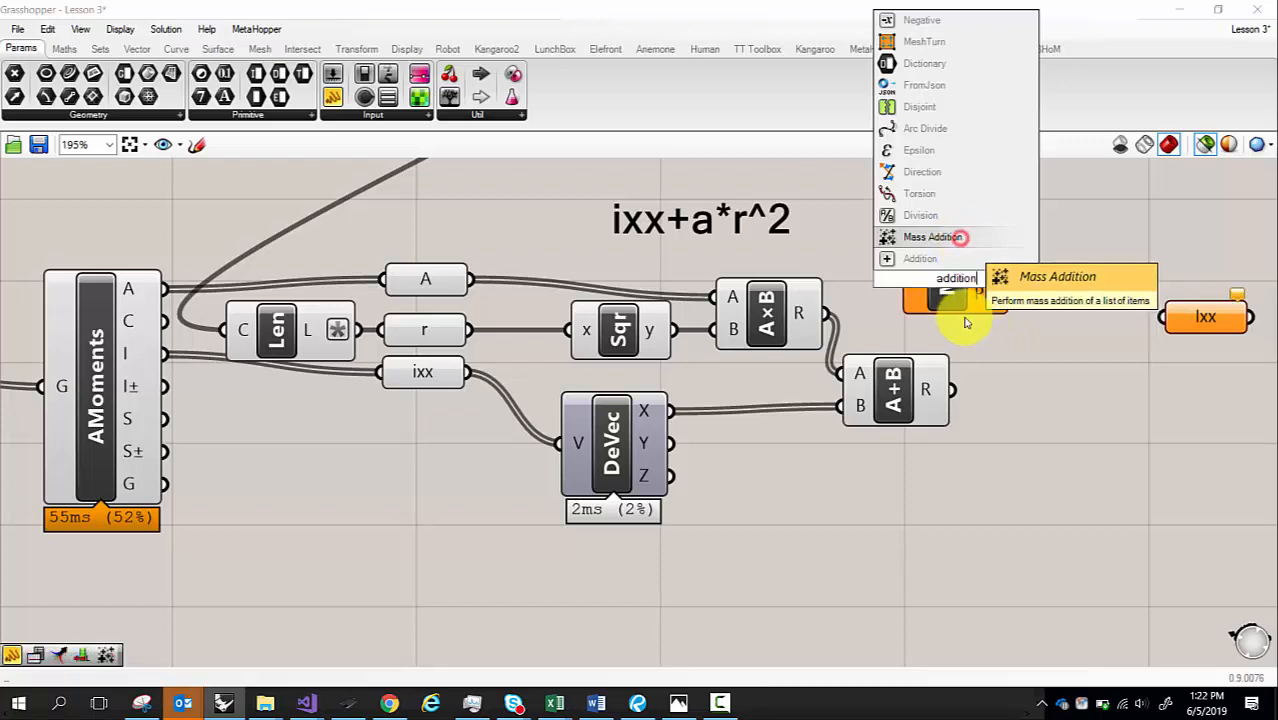
drag(947, 289, 1030, 382)
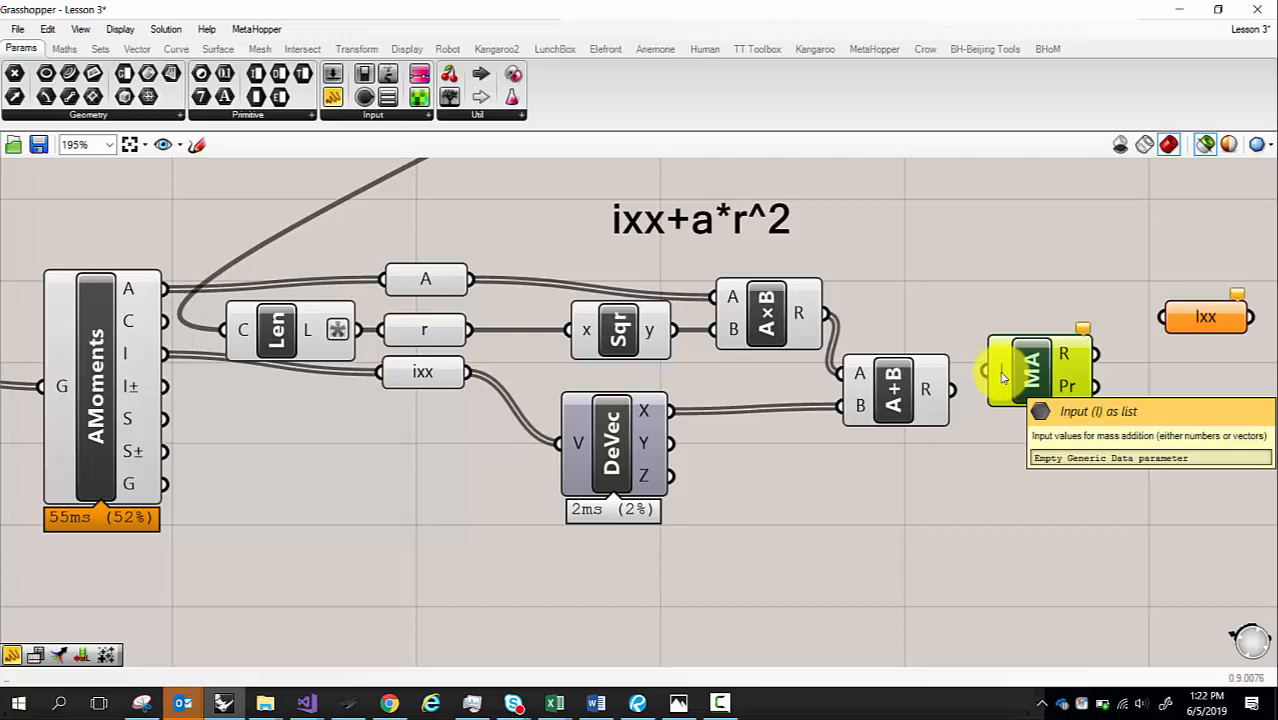
drag(951, 391, 993, 372)
mouse_move(1064, 376)
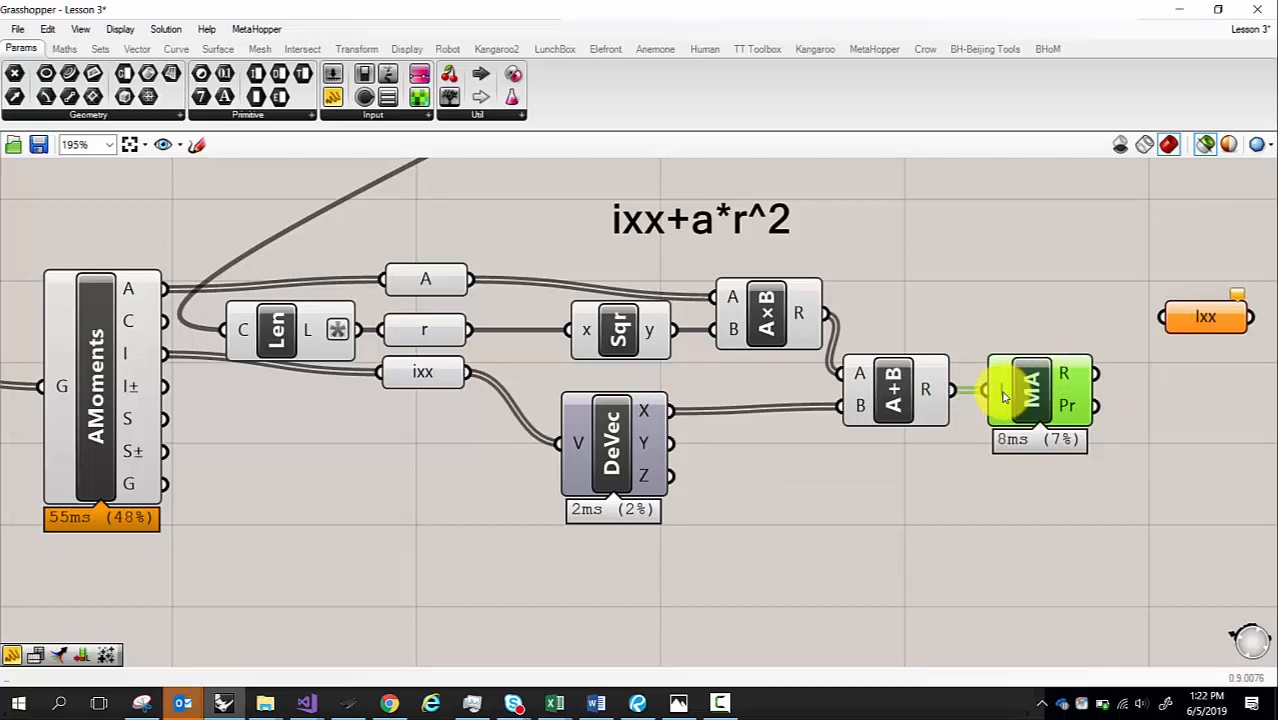
mouse_move(1004, 396)
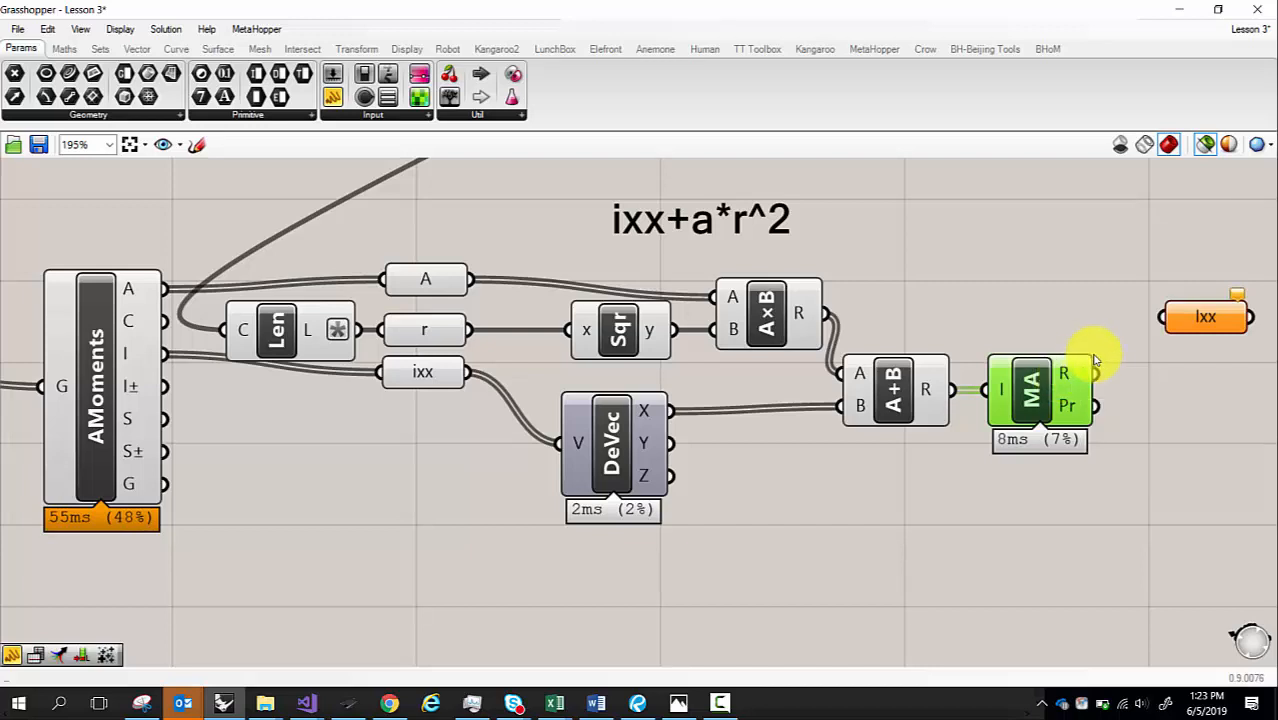
- Wire Mass Addition's R output into the Ixx parameter and place Ixx directly beside the component
drag(1096, 375, 1161, 316)
right_drag(1156, 336, 894, 327)
scroll(894, 327, down, 2)
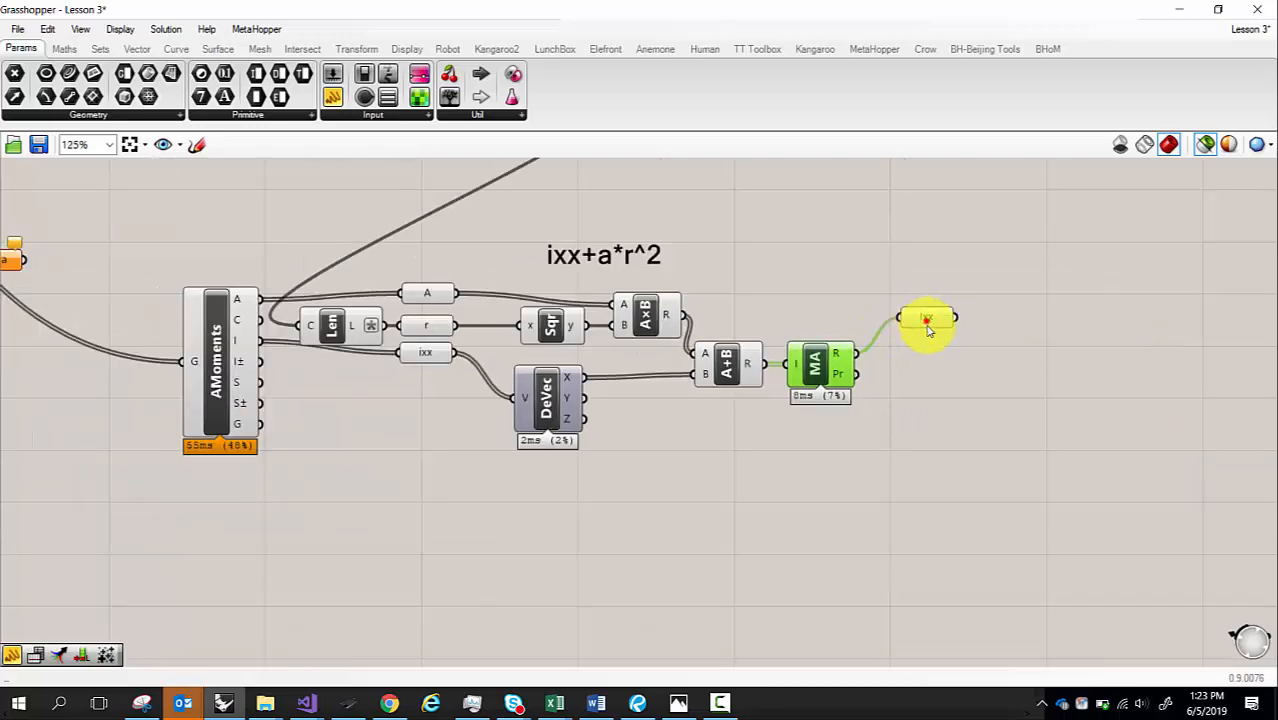
drag(926, 320, 903, 355)
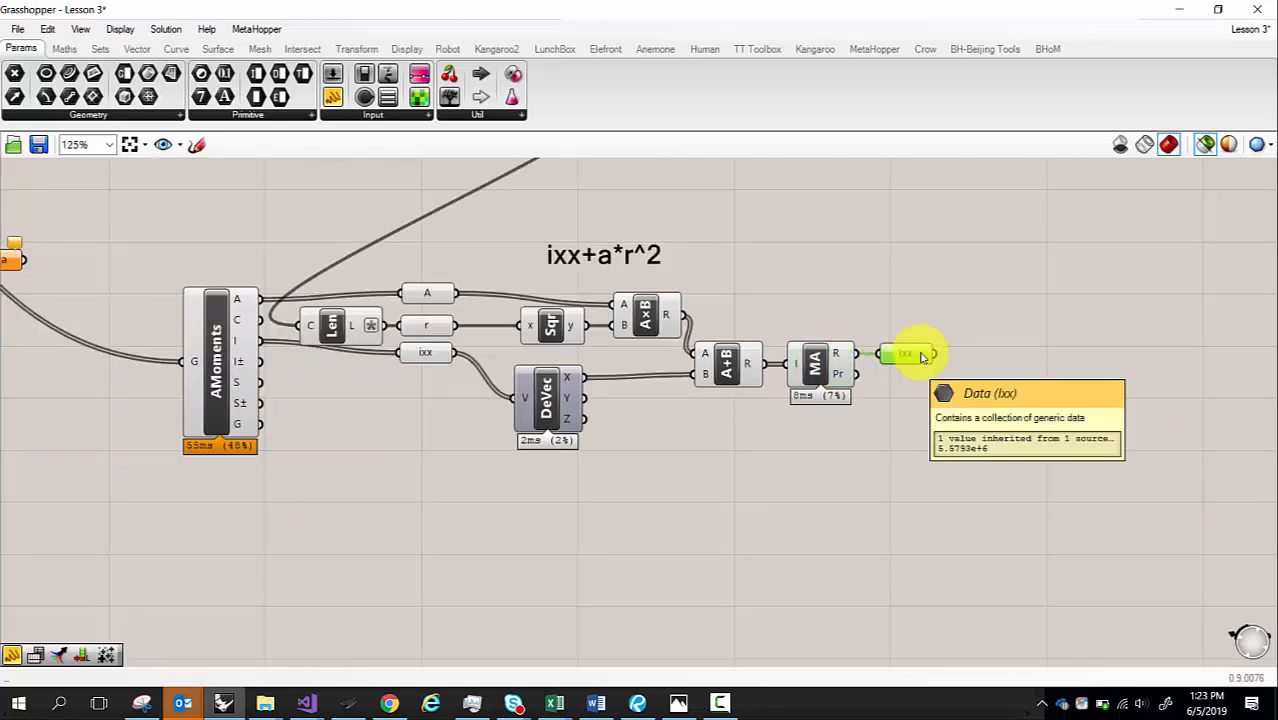
- Add a Panel wired to the Ixx parameter's output and enlarge its text
double_click(970, 367)
text(panel)
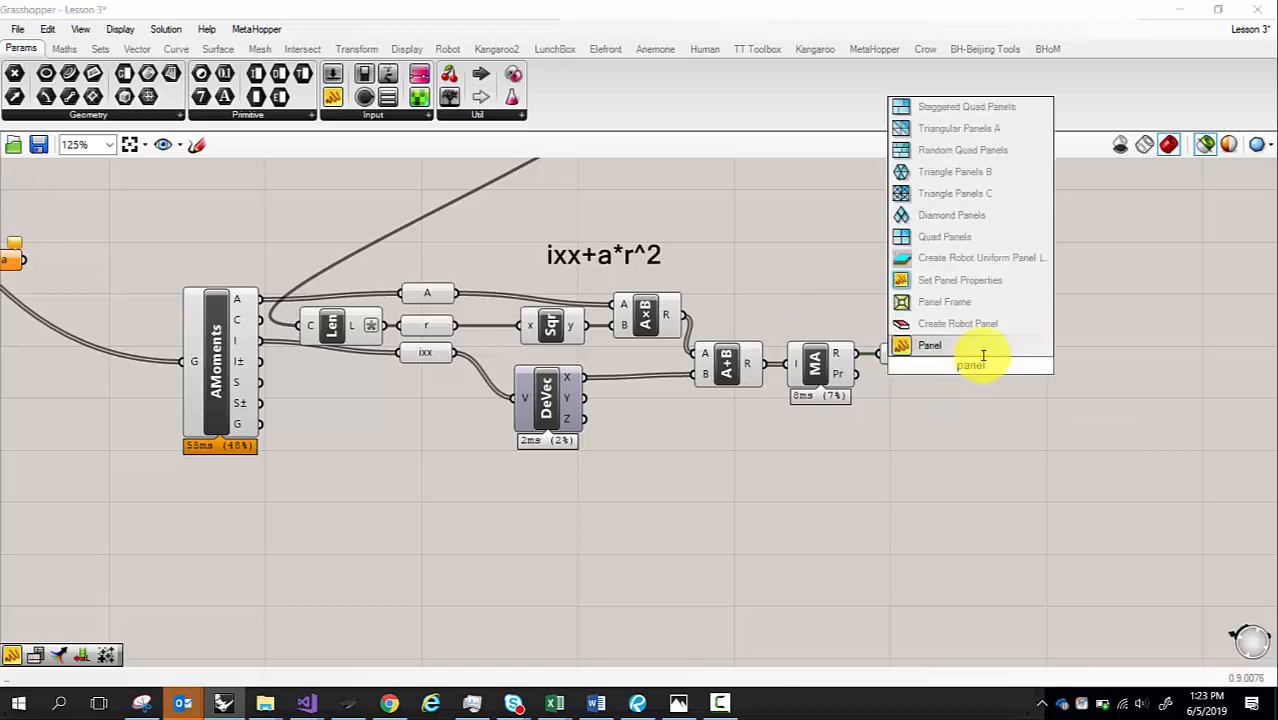
click(984, 344)
mouse_move(957, 365)
mouse_down()
mouse_move(1045, 366)
mouse_move(966, 377)
mouse_move(976, 364)
mouse_up()
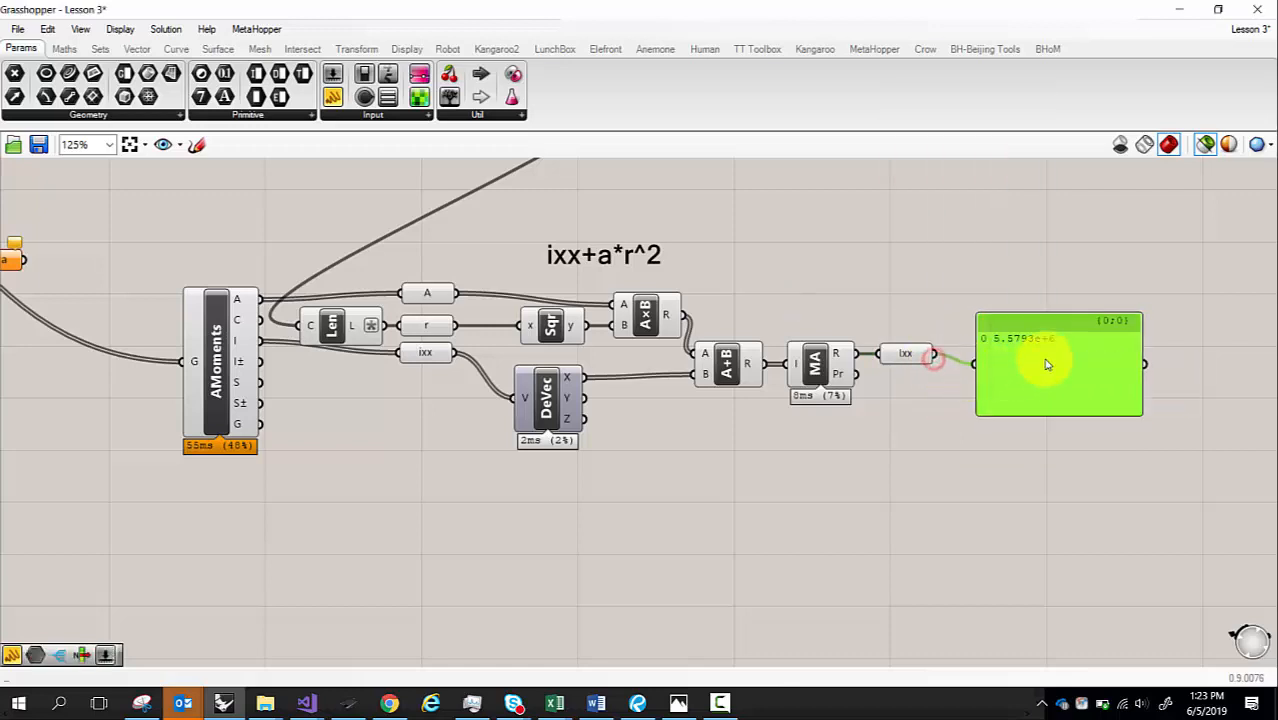
right_click(1052, 362)
click(816, 407)
scroll(1076, 317, up, 3)
scroll(1000, 330, up, 2)
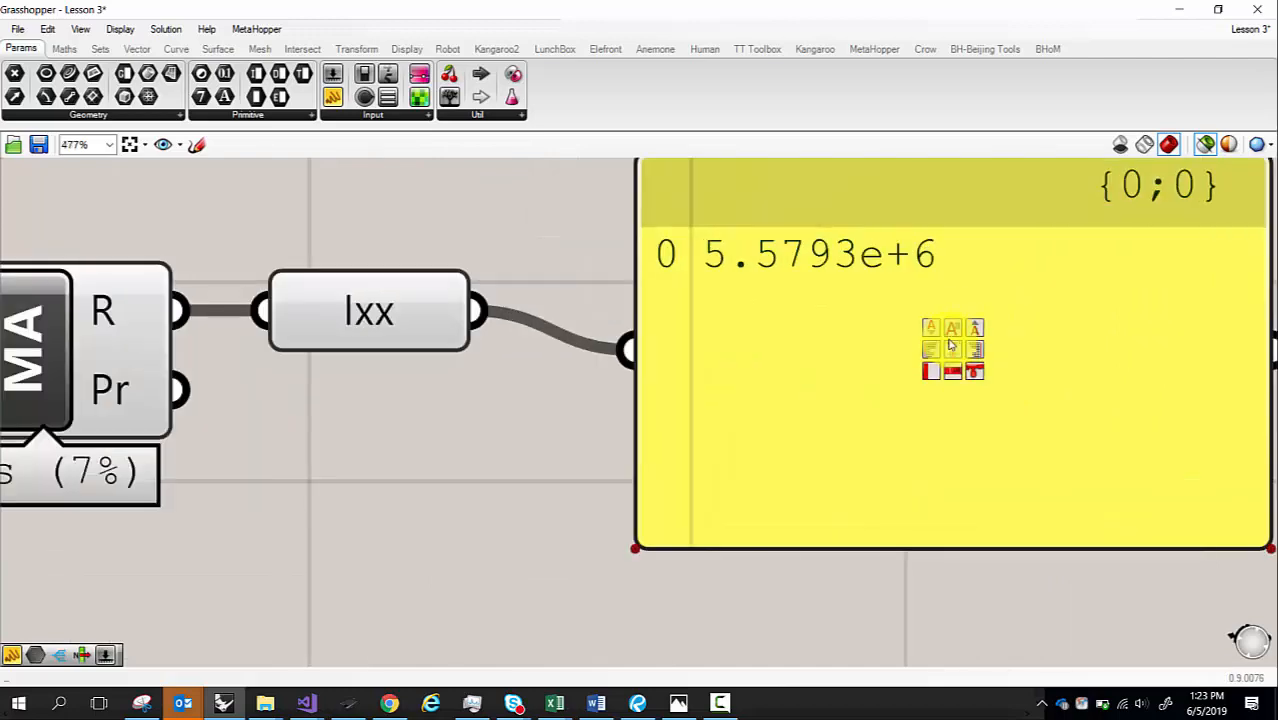
scroll(960, 340, up, 3)
scroll(670, 485, down, 4)
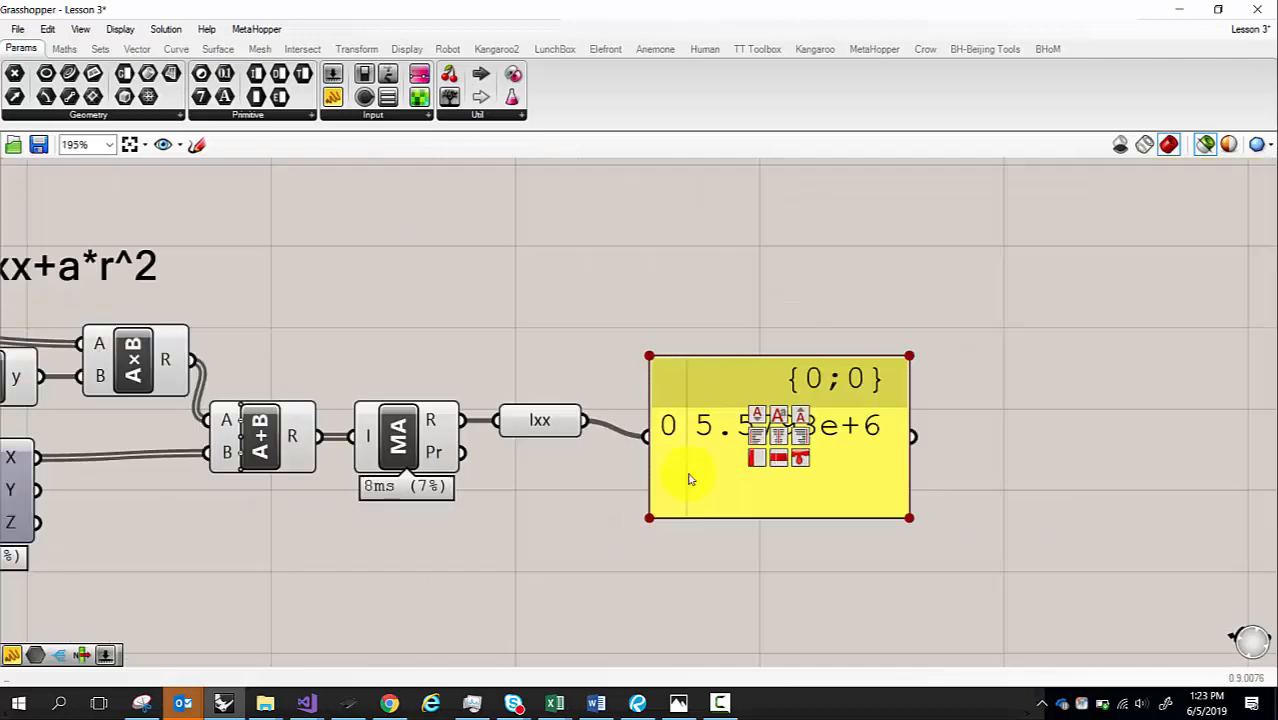
- Arrange Grasshopper beside the Rhino viewport and show the Ixx panel next to the two profiles
double_click(622, 8)
drag(652, 28, 1250, 120)
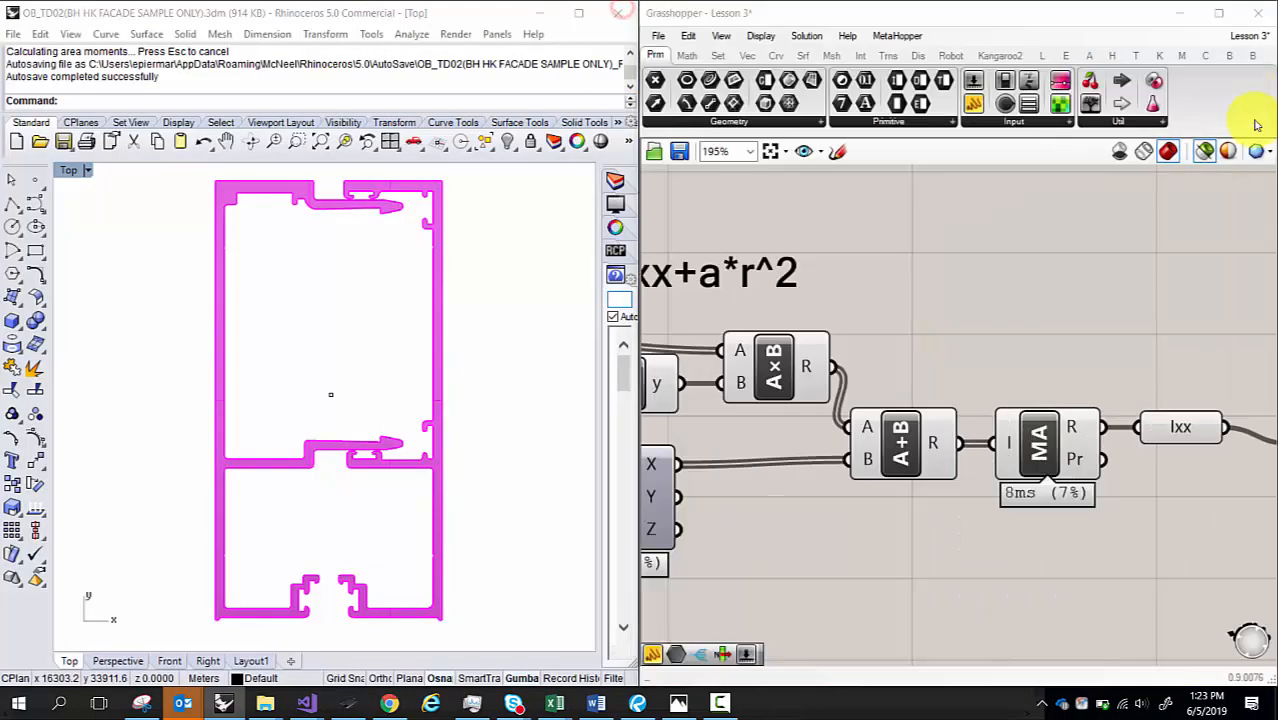
click(392, 252)
right_drag(861, 300, 590, 243)
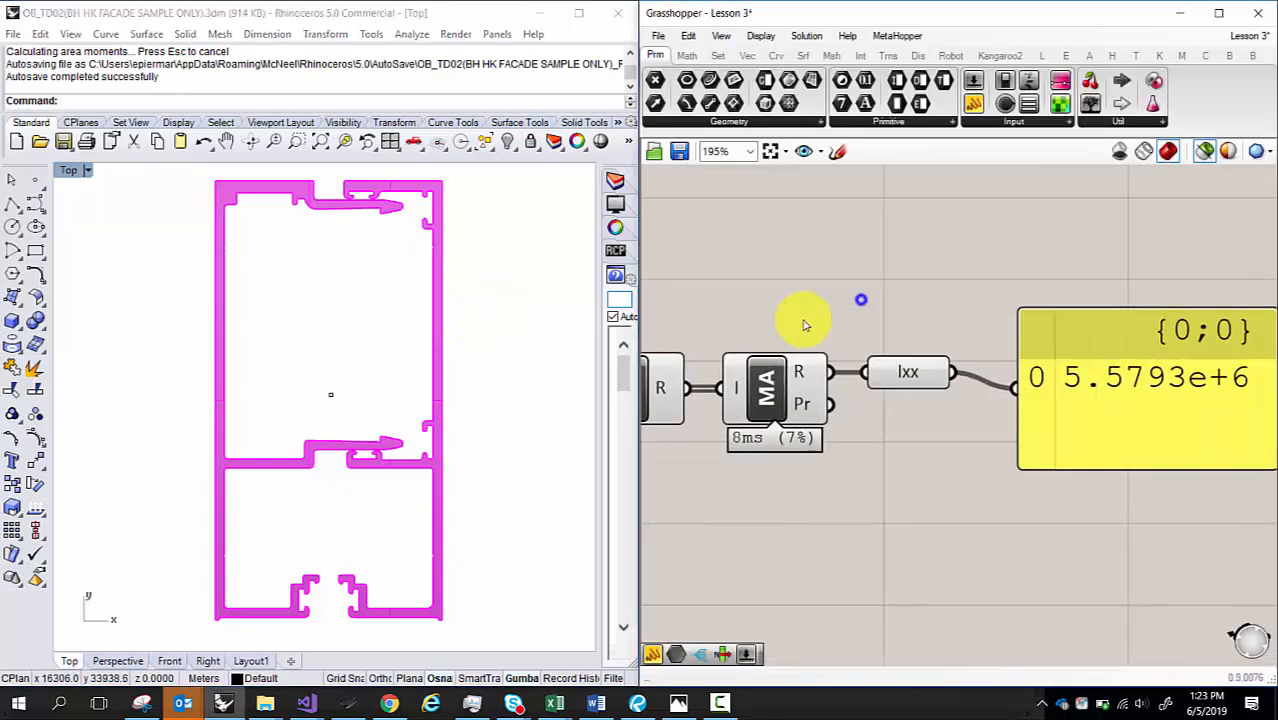
right_drag(1073, 322, 797, 330)
scroll(833, 402, up, 1)
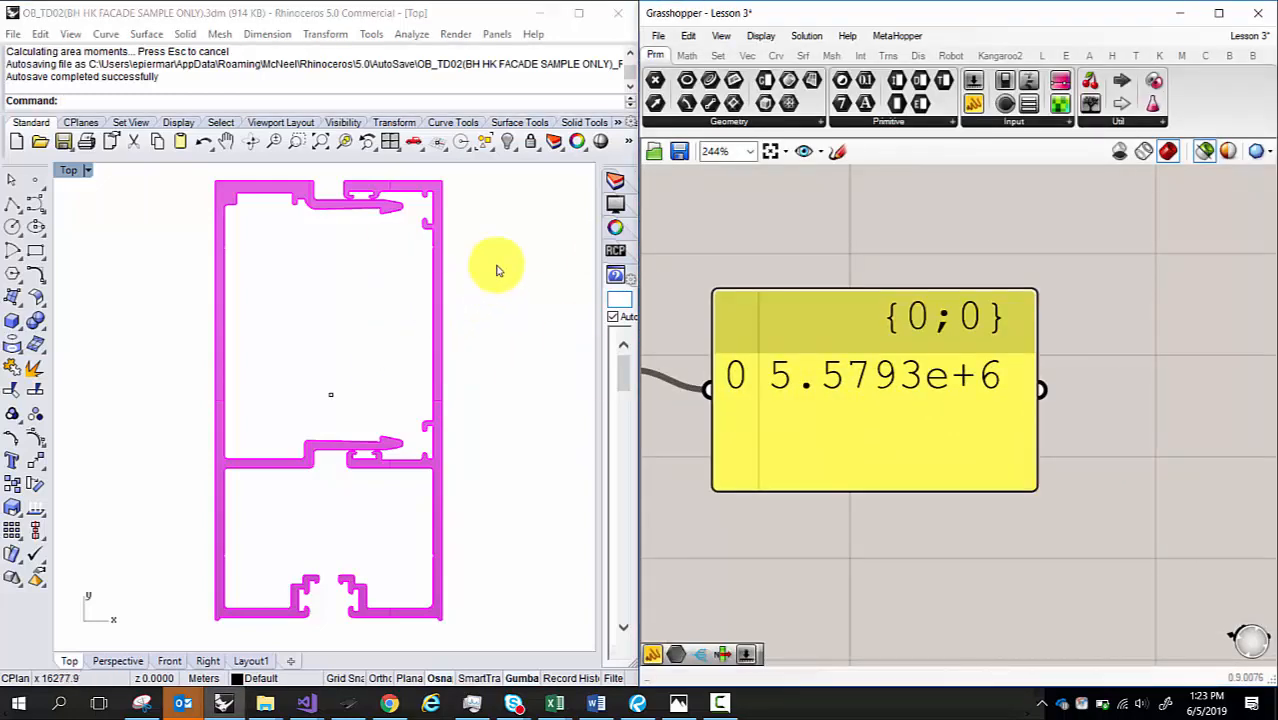
- Run AreaMoments in Rhino on both facade profile surfaces
drag(516, 254, 177, 227)
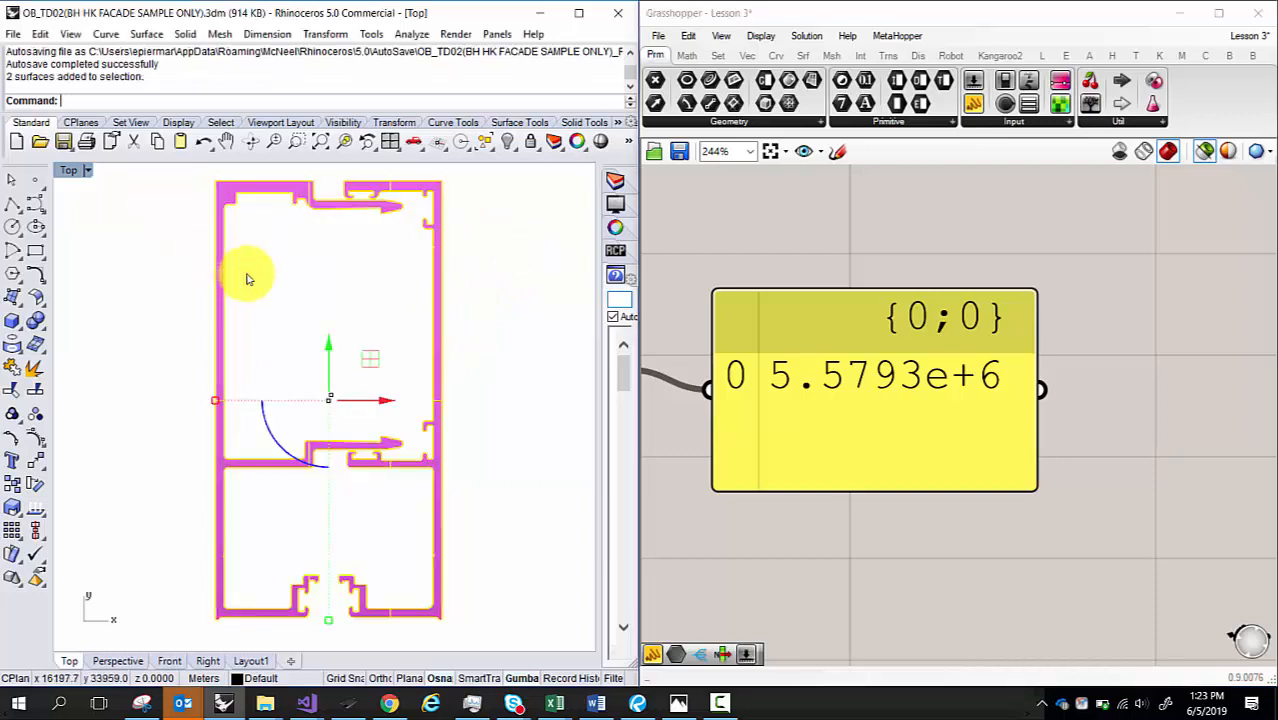
text(Mass)
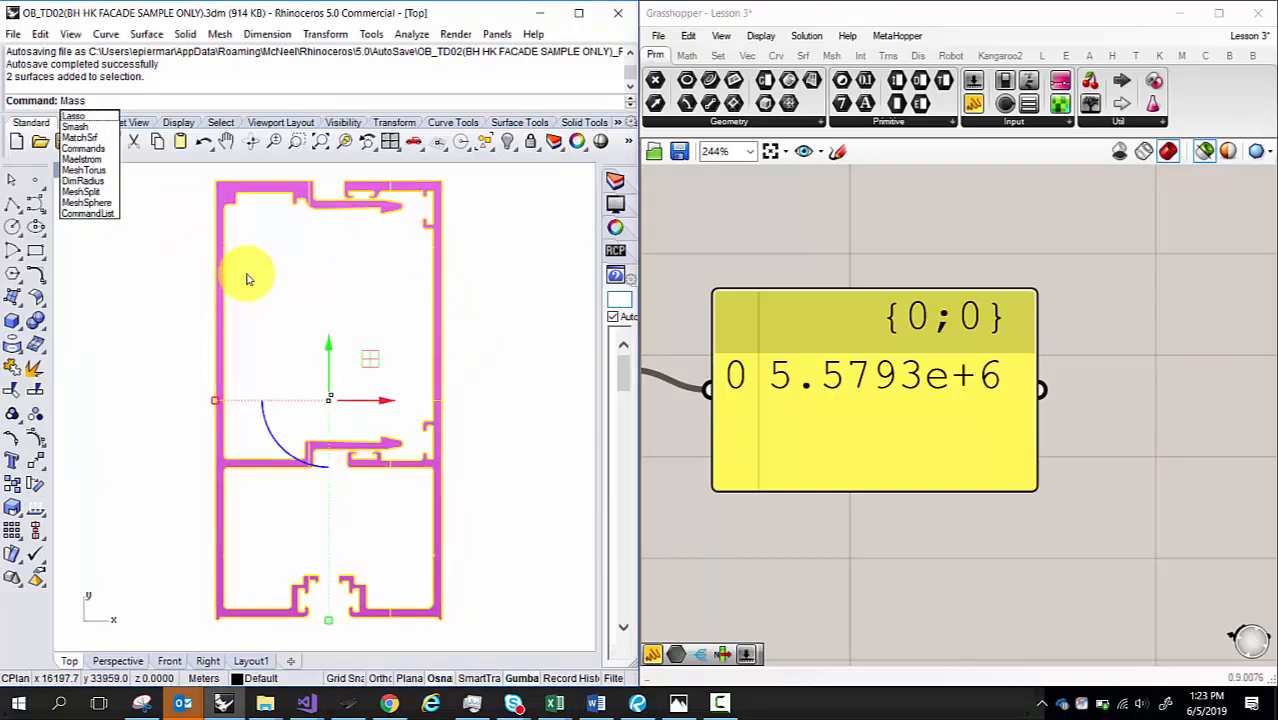
key(BackSpace)
key(BackSpace)
key(BackSpace)
key(BackSpace)
text(AreaMoment)
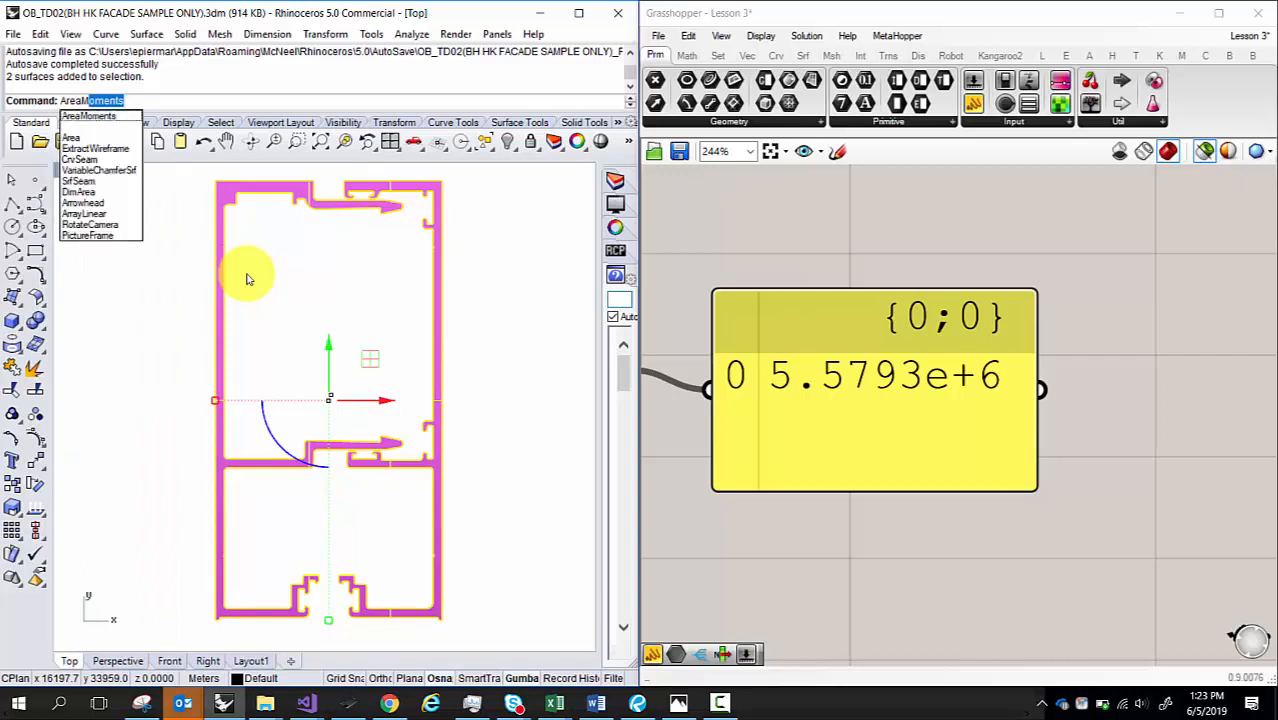
key(Return)
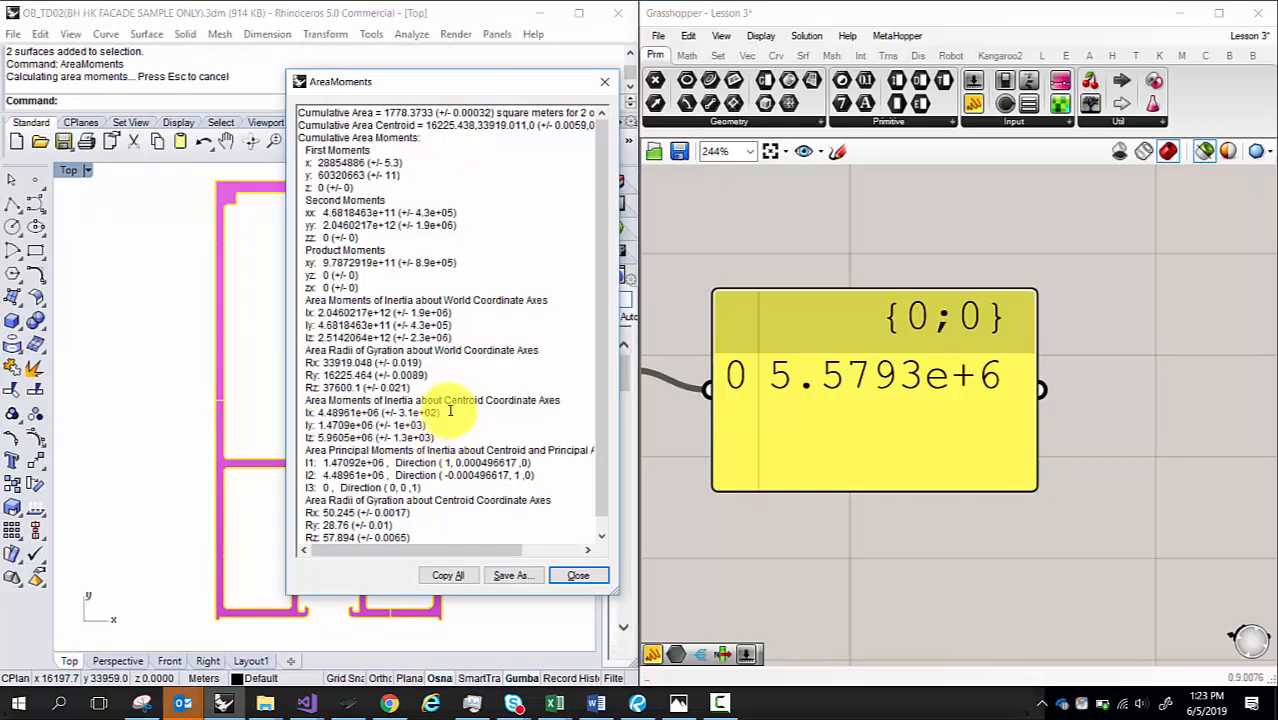
- Compare the Ix moment of inertia about the centroid coordinate axes with the Ixx panel, then close the AreaMoments report
drag(452, 411, 291, 405)
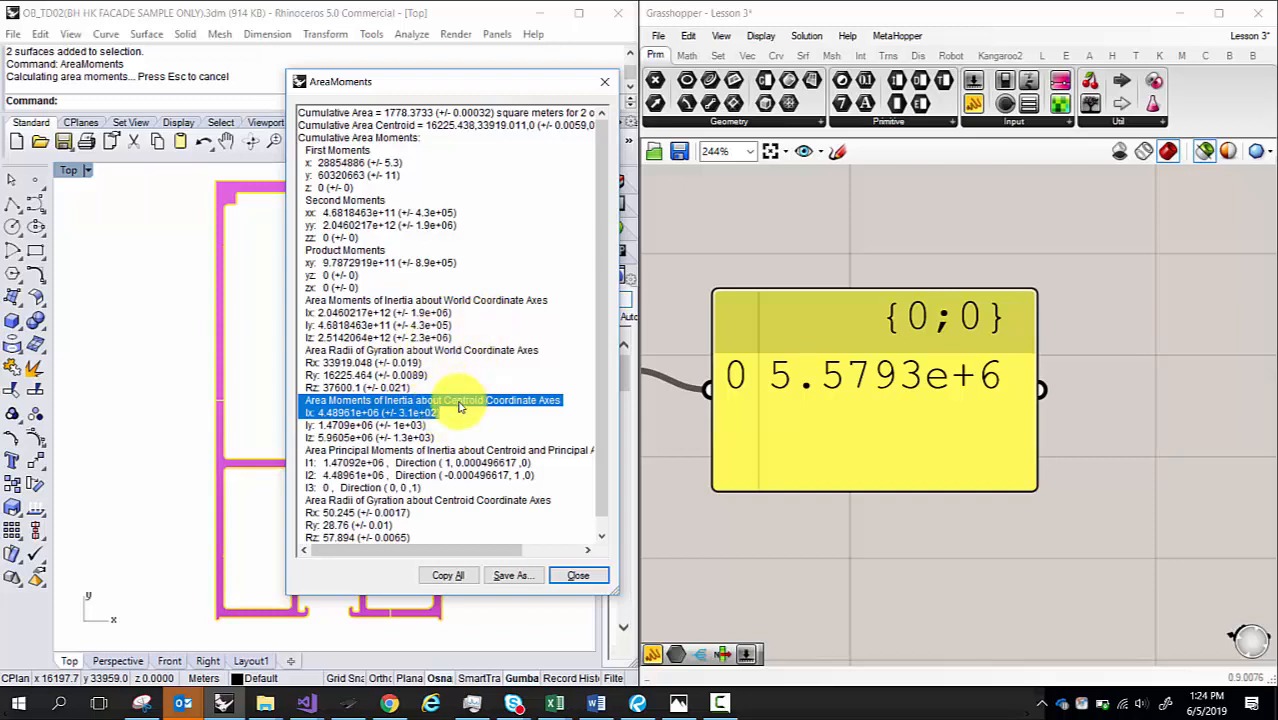
drag(440, 412, 296, 400)
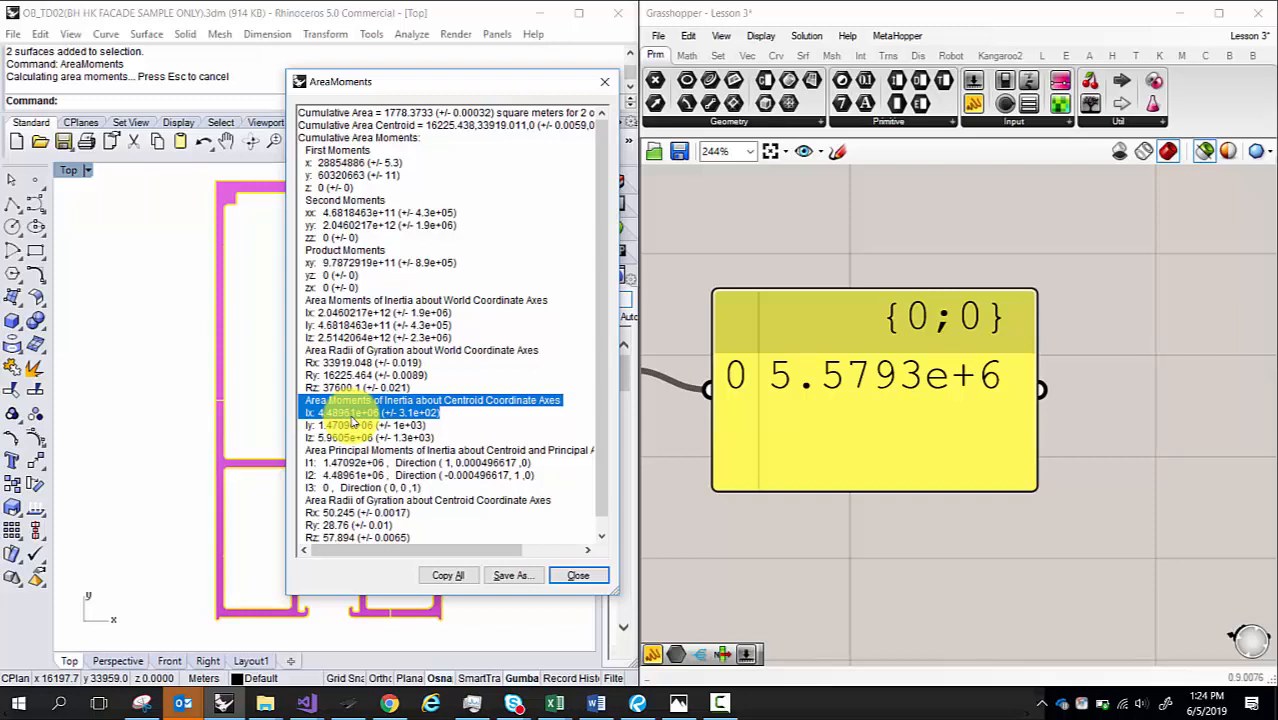
click(570, 575)
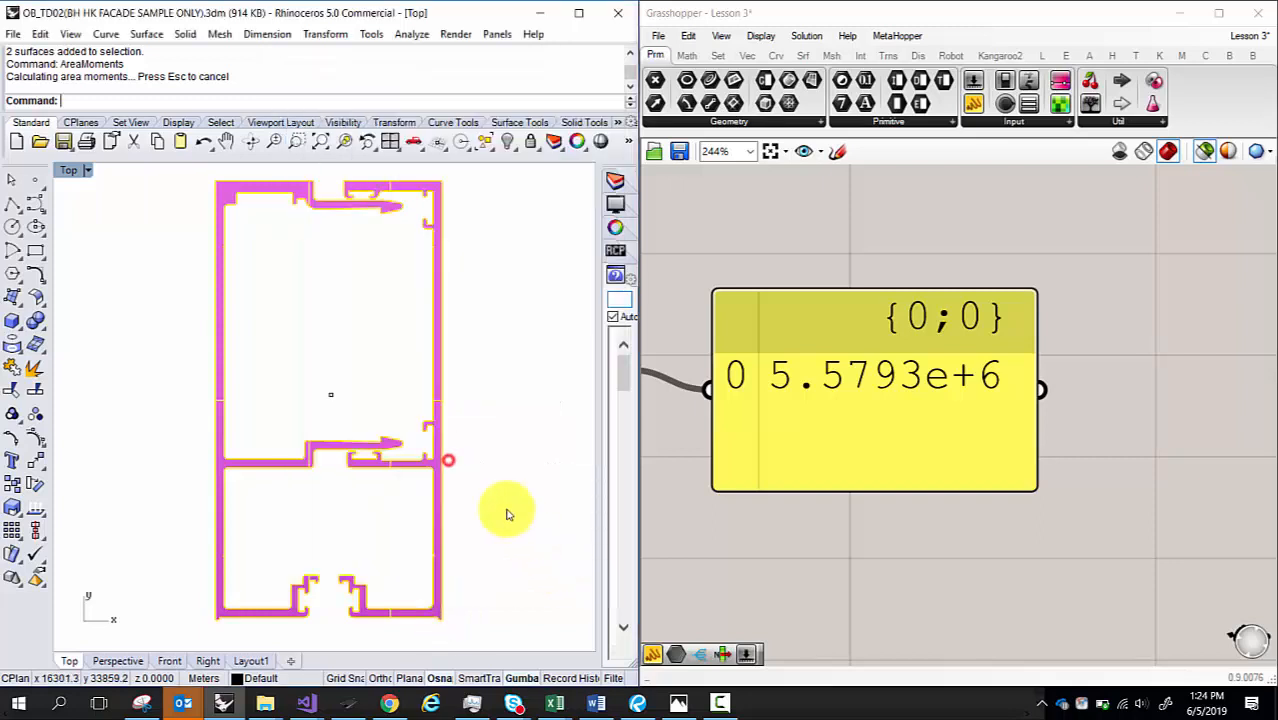
- Delete the centroid point inside the upper profile in the Top viewport
scroll(388, 362, up, 2)
click(378, 382)
drag(388, 432, 269, 391)
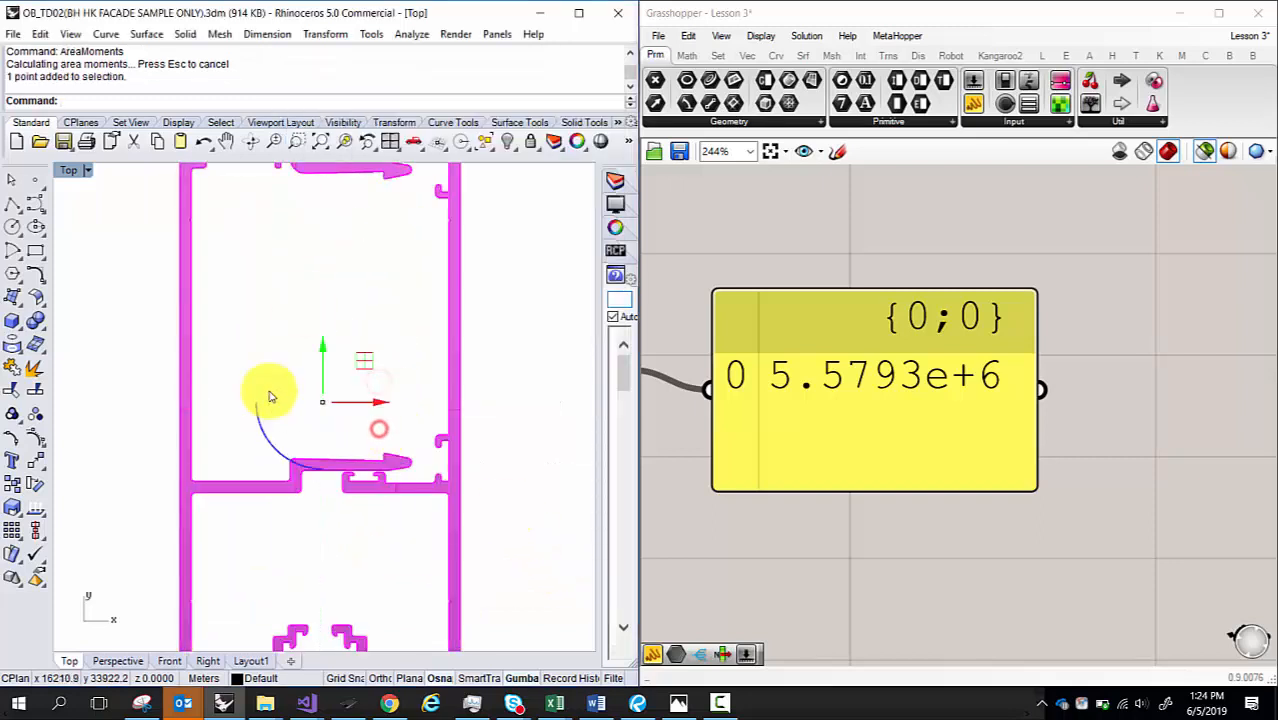
key(Delete)
- Select both facade profile surfaces in the Top viewport and create their combined centroid point with AreaCentroid
scroll(359, 399, down, 2)
drag(476, 363, 83, 308)
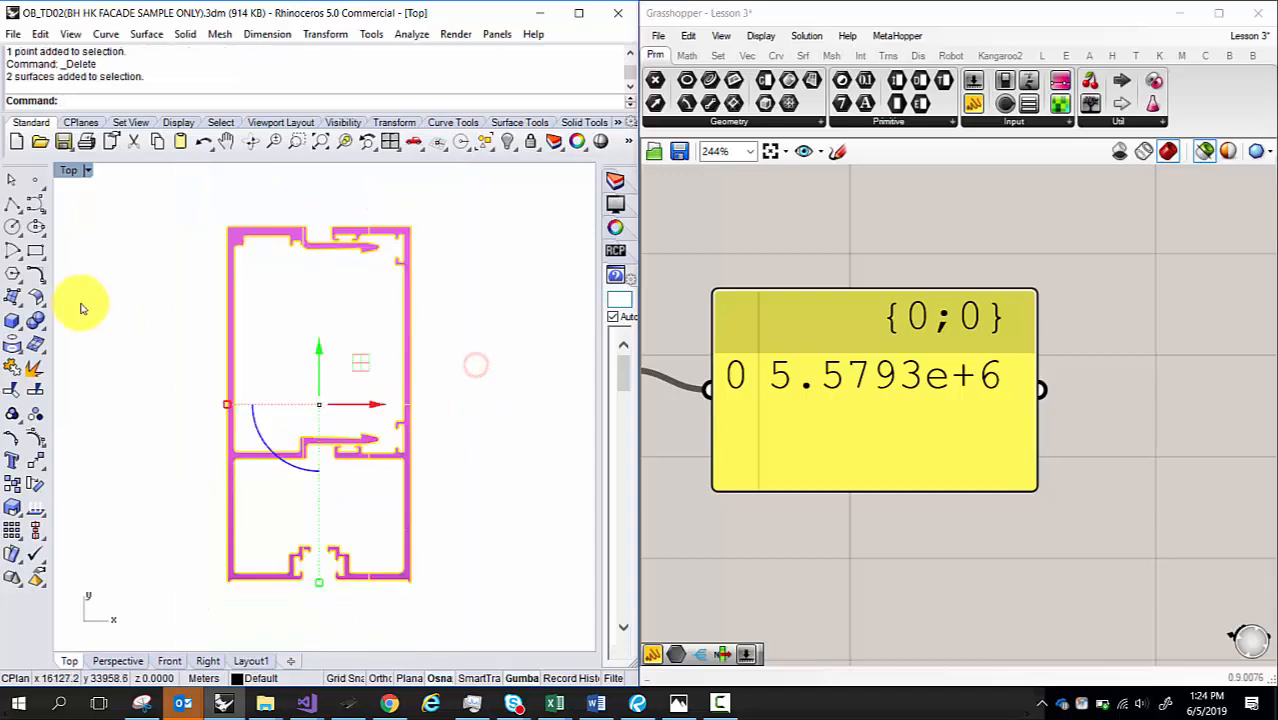
text(Cen)
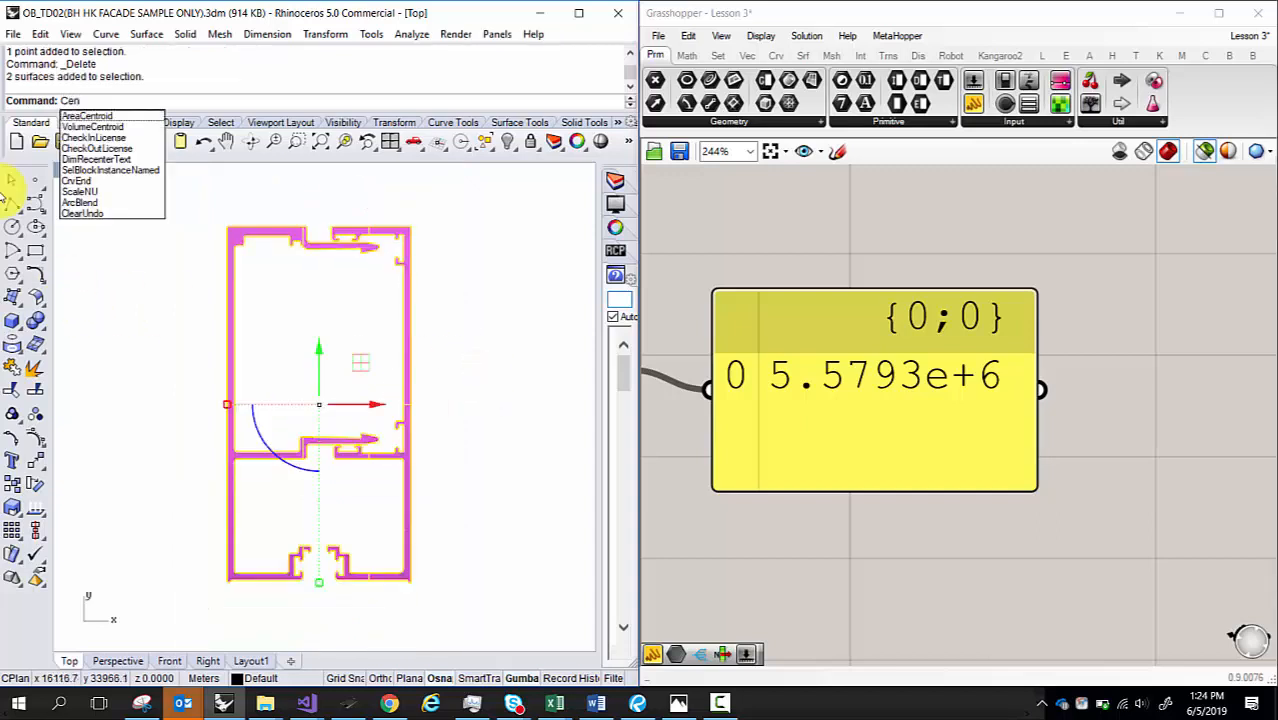
click(90, 116)
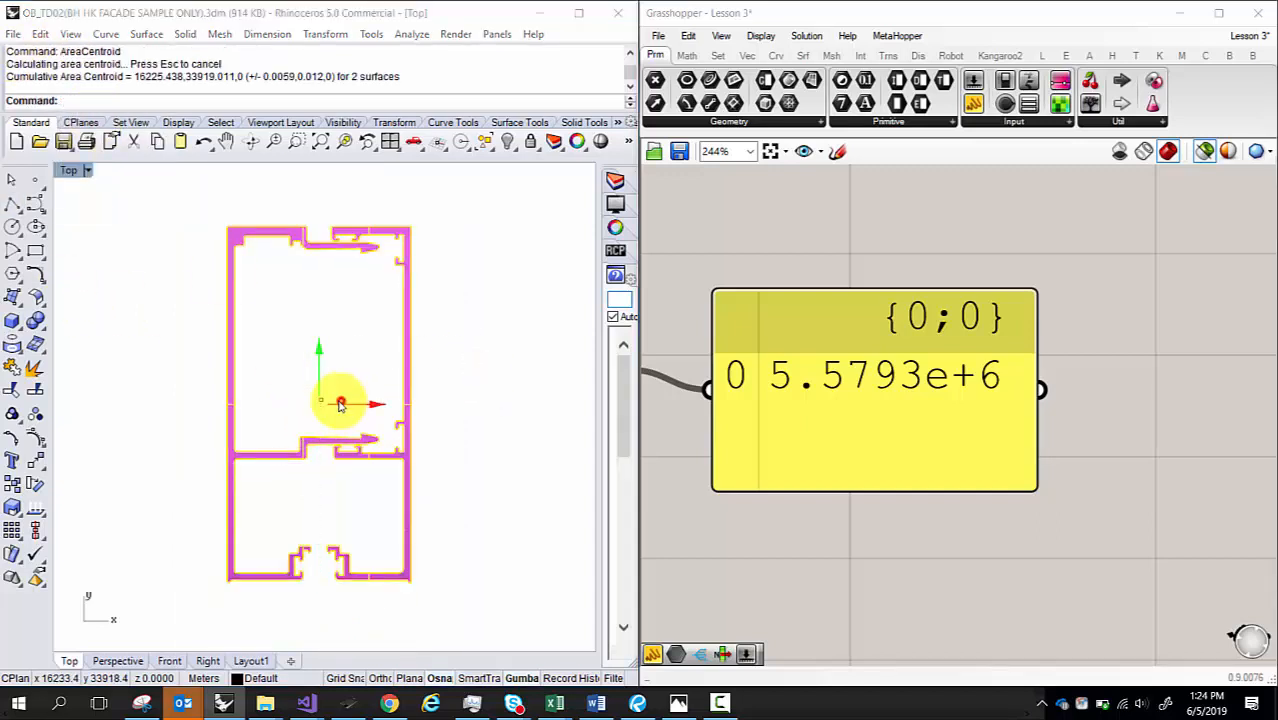
- Draw a small circle with a radius of about 7 m centred on the new area centroid point
scroll(305, 412, up, 3)
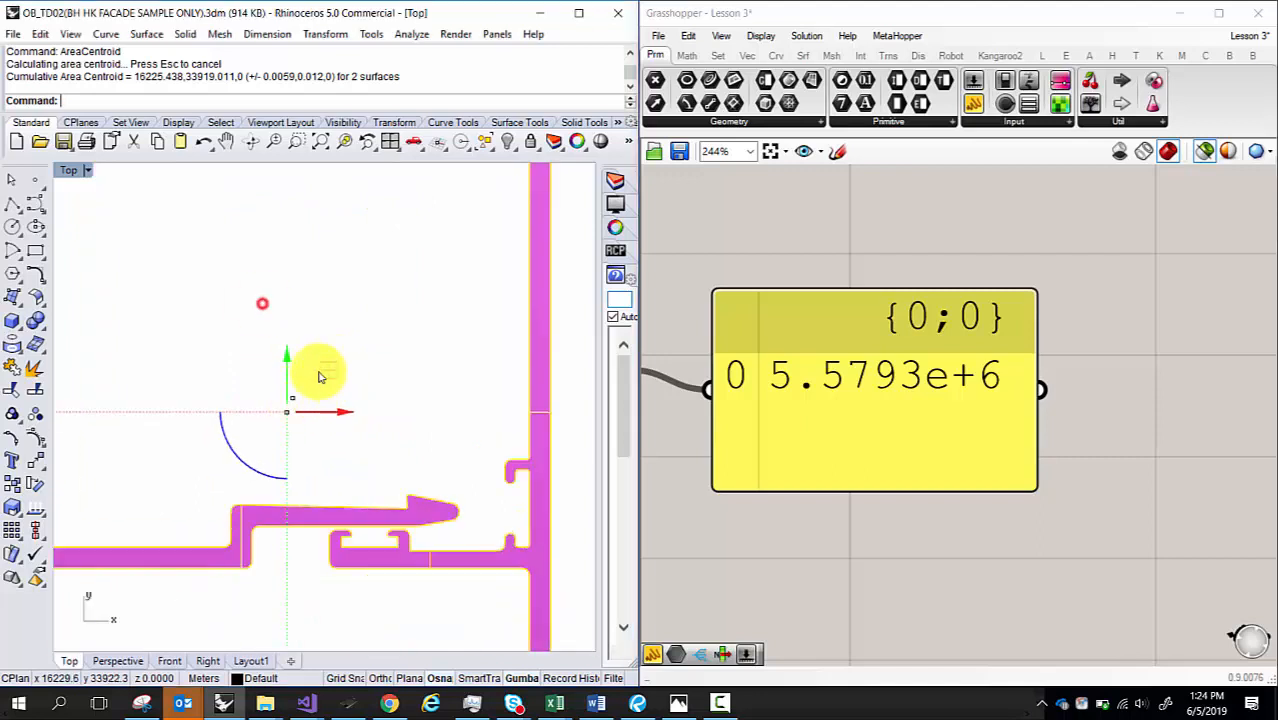
scroll(300, 360, down, 3)
scroll(300, 370, up, 4)
click(310, 397)
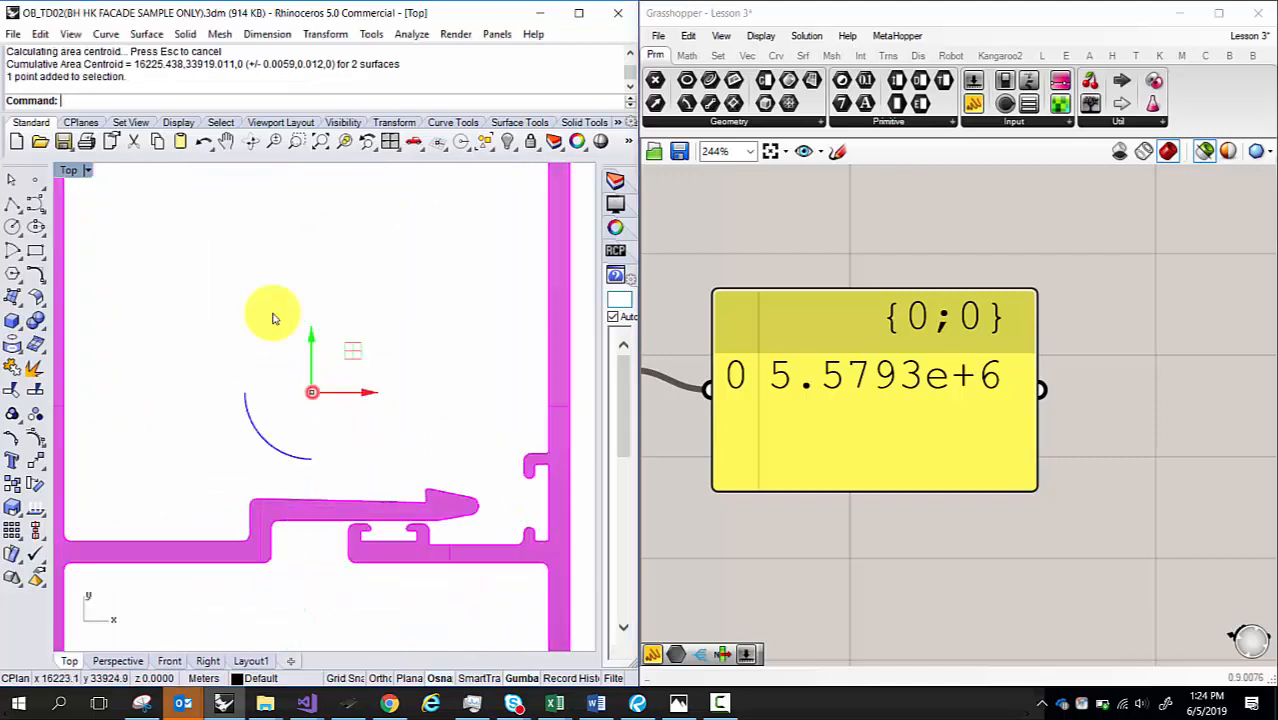
scroll(222, 286, down, 3)
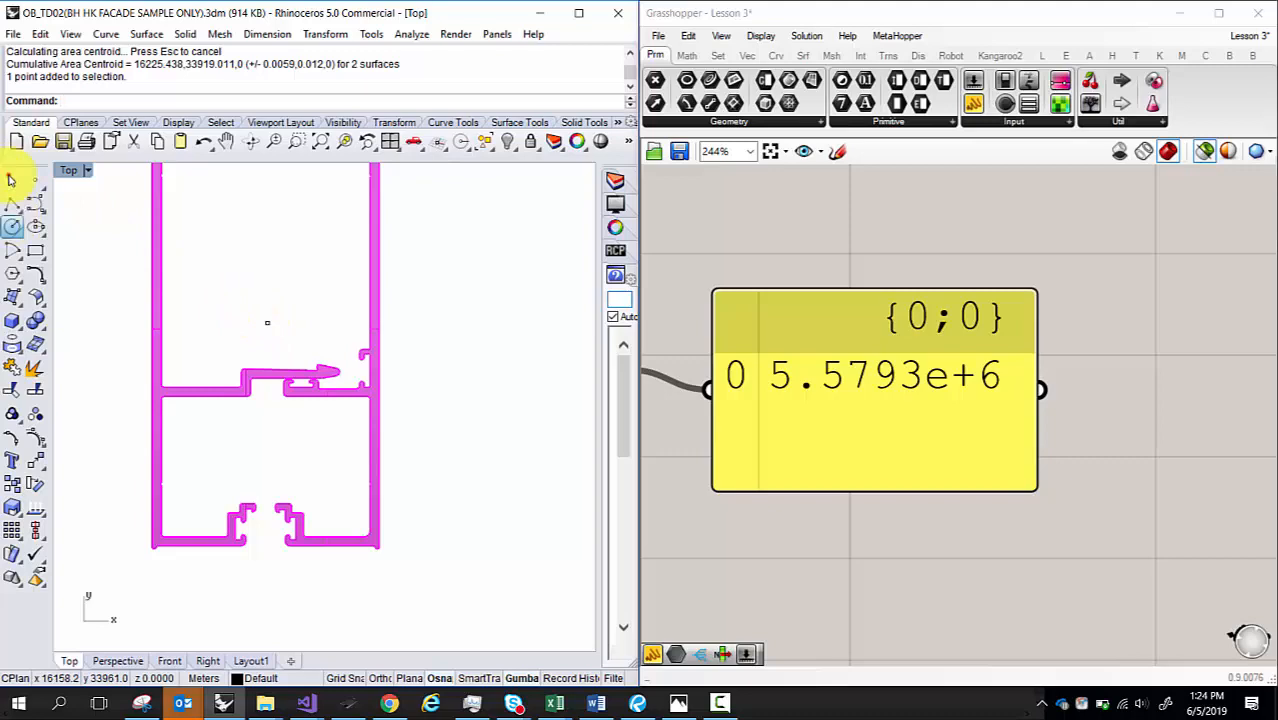
click(12, 225)
scroll(304, 341, up, 4)
click(247, 312)
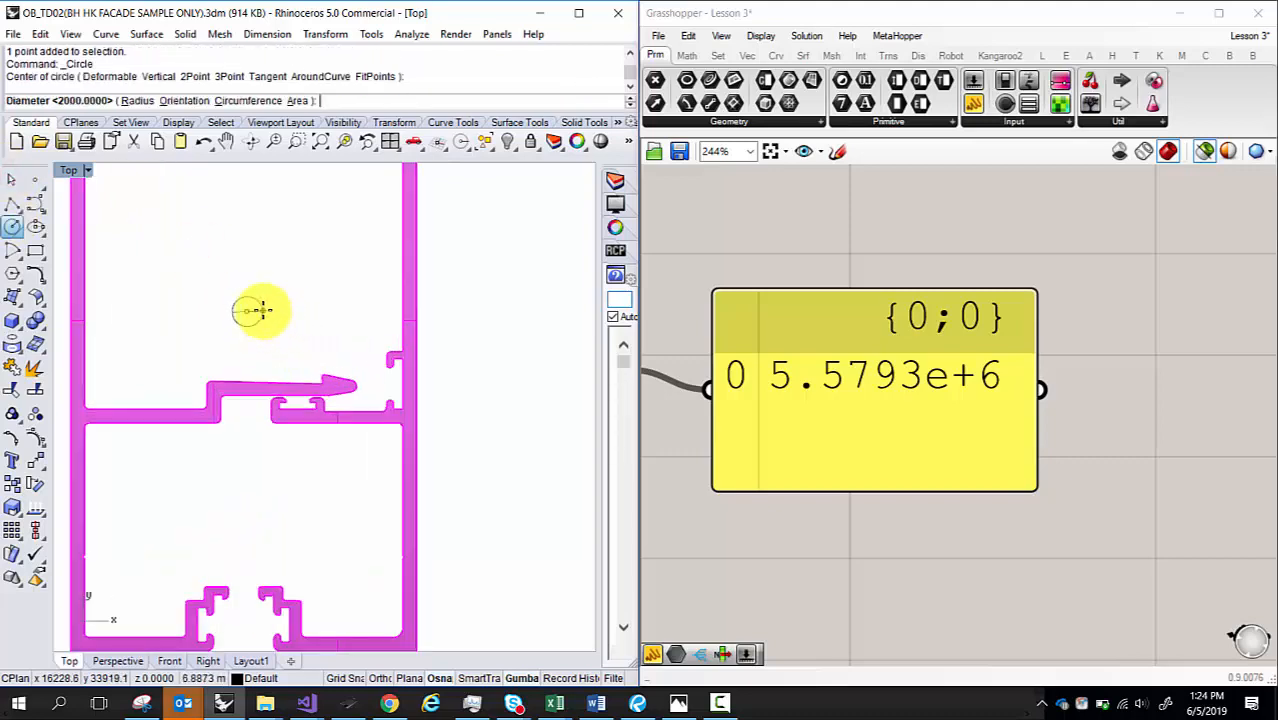
click(263, 311)
click(289, 277)
- In the Grasshopper definition, highlight the Centroids parameter of Step 1 to preview both profile centroids in the Rhino viewport
right_drag(810, 239, 1034, 297)
scroll(1034, 297, down, 4)
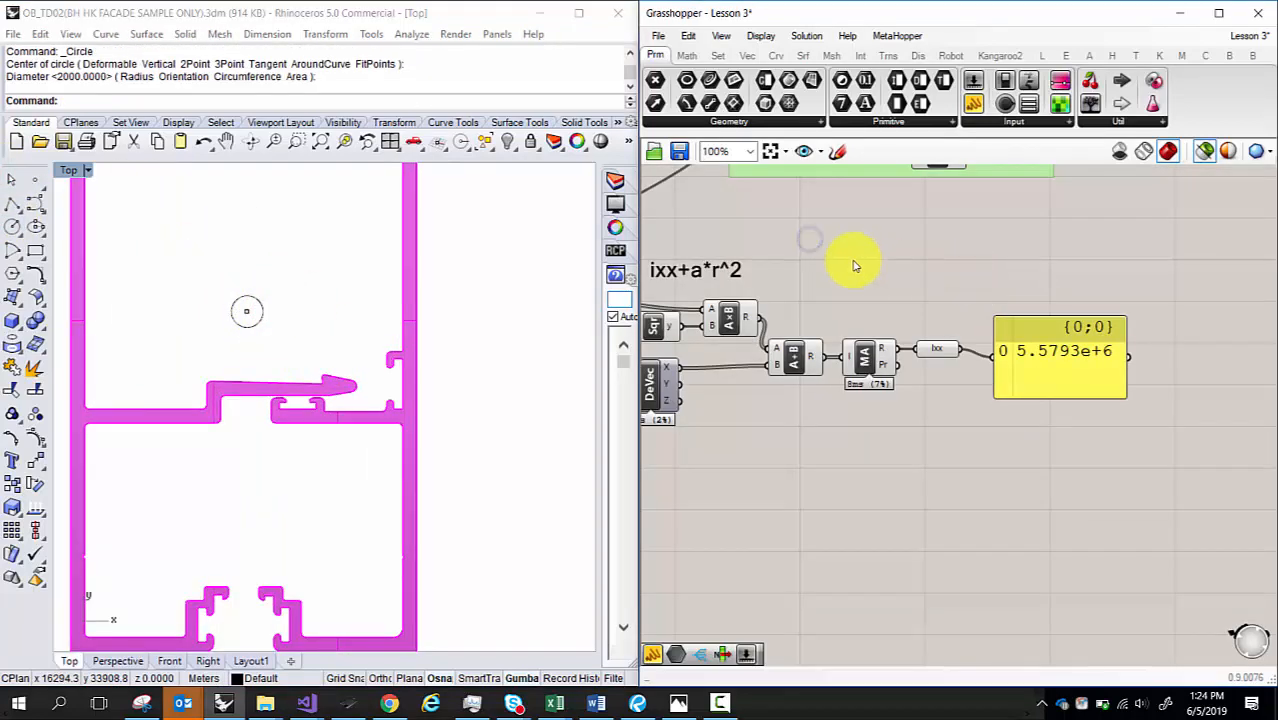
right_drag(854, 266, 1028, 358)
right_drag(757, 282, 980, 317)
right_drag(828, 318, 1008, 318)
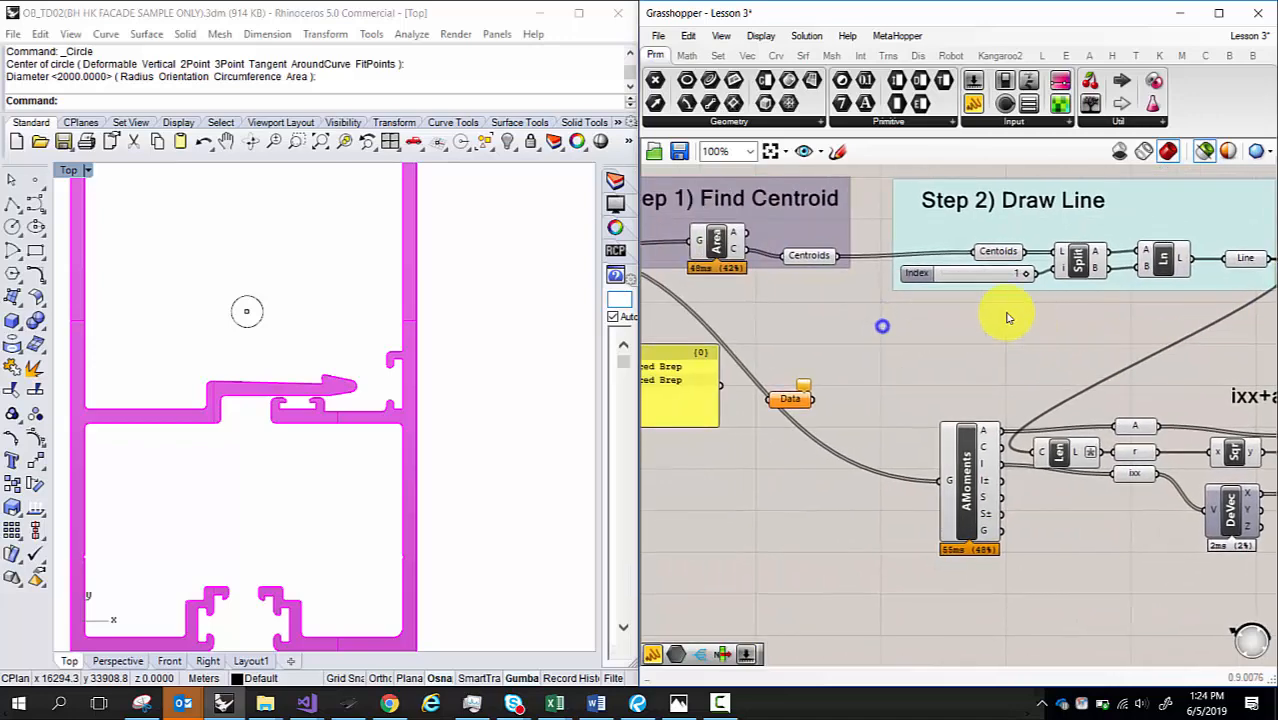
click(810, 256)
right_drag(1243, 262, 1000, 262)
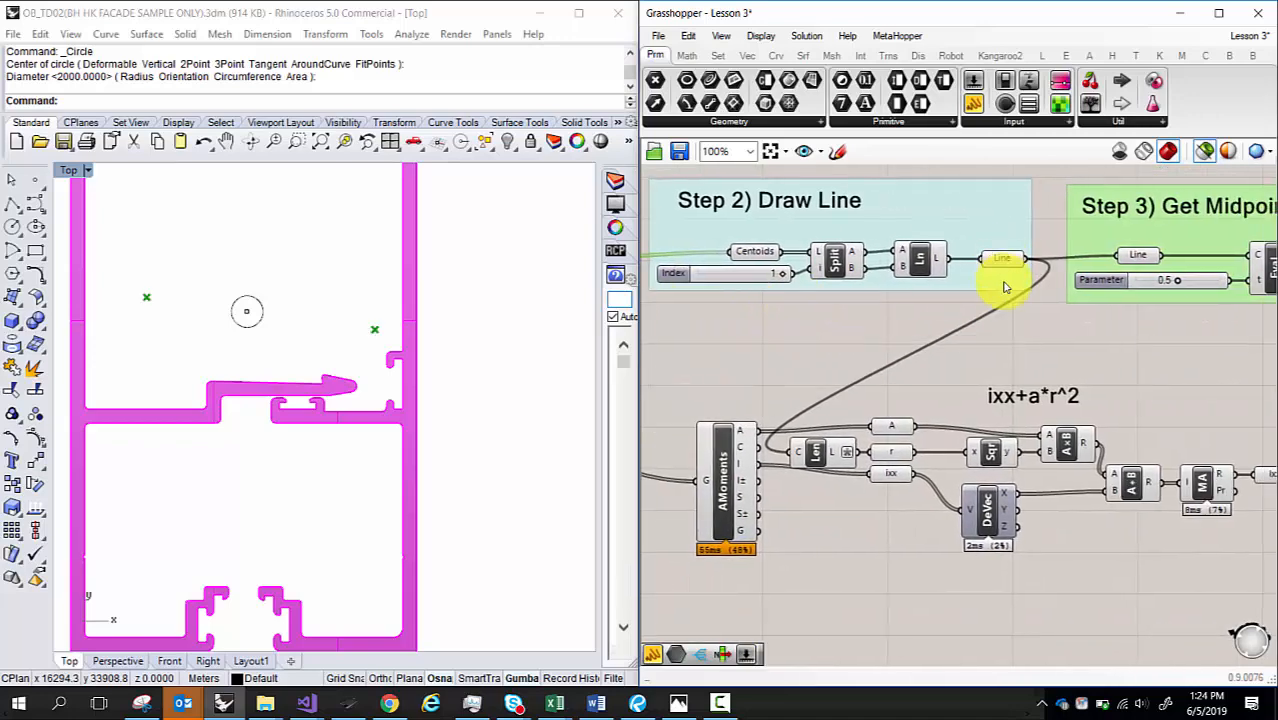
- Bake the Point output of the Step 3 midpoint group into the Rhino model and deselect it
right_drag(1165, 262, 912, 260)
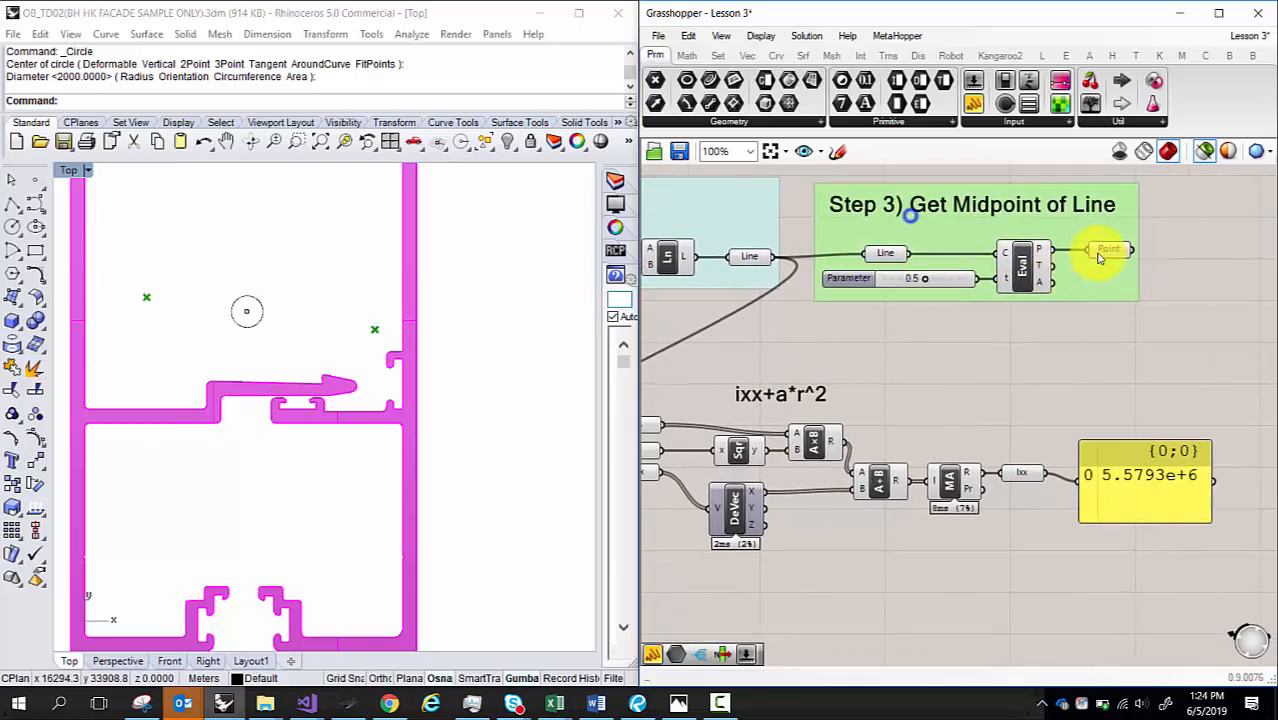
click(1107, 257)
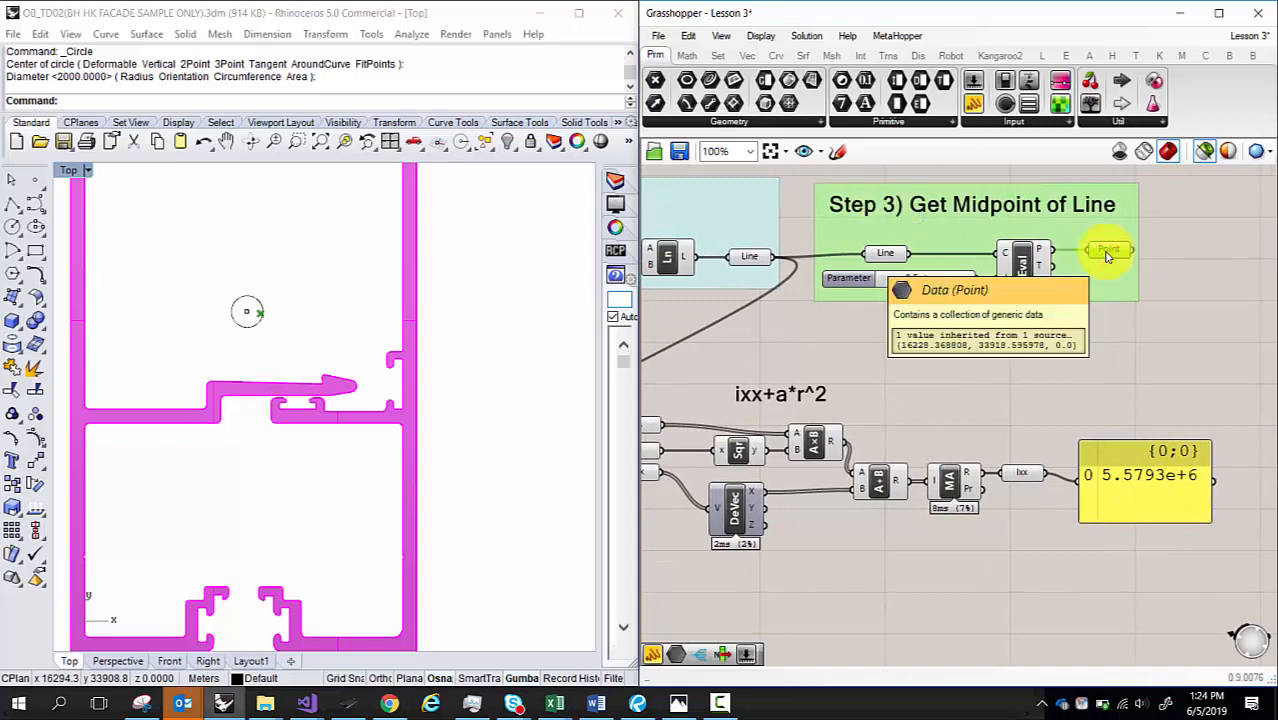
middle_click(1107, 257)
click(1146, 282)
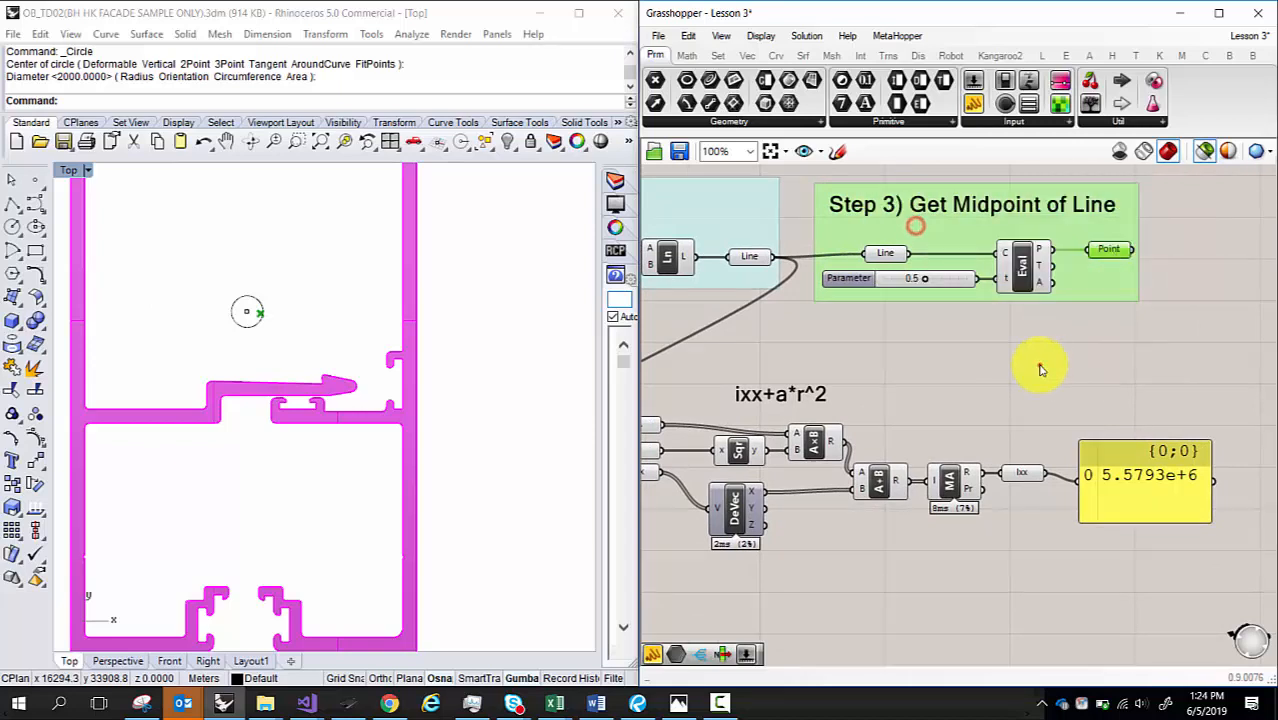
click(1040, 365)
- Compare the baked midpoint with the circled AreaCentroid point inside the facade profiles and review the Step 2 line group
scroll(263, 343, up, 2)
scroll(263, 335, down, 4)
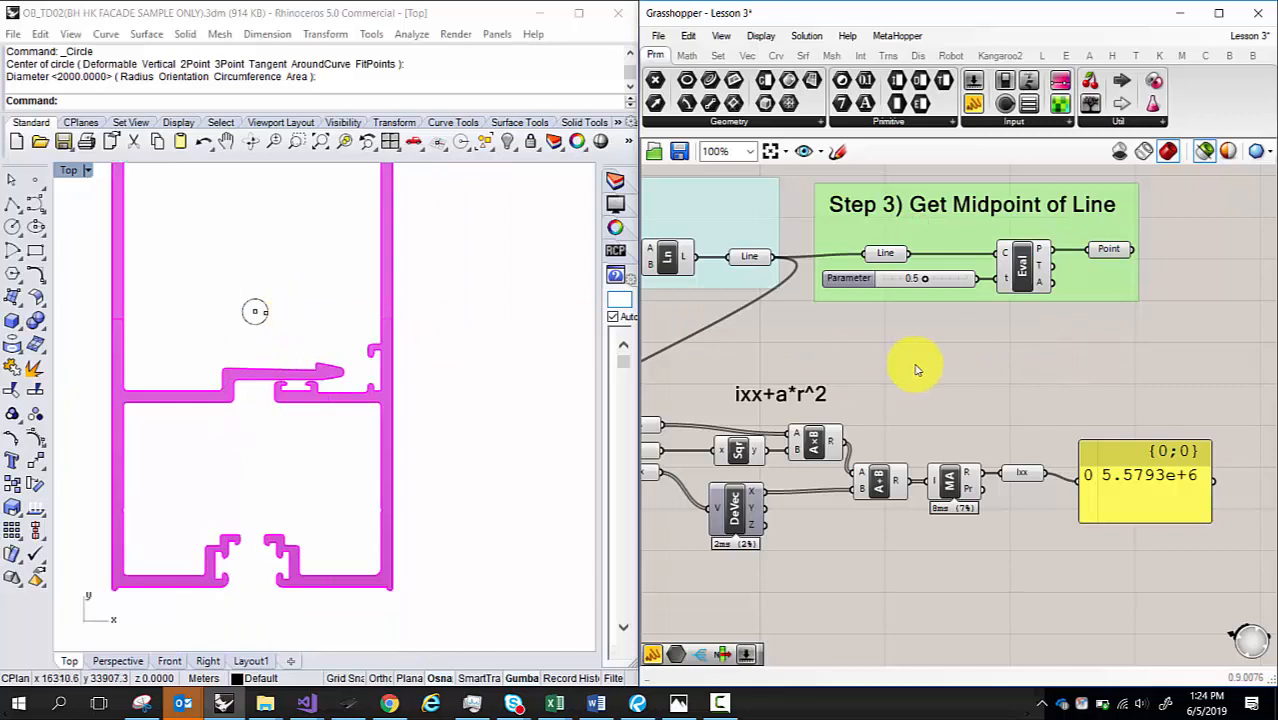
right_drag(873, 352, 1093, 347)
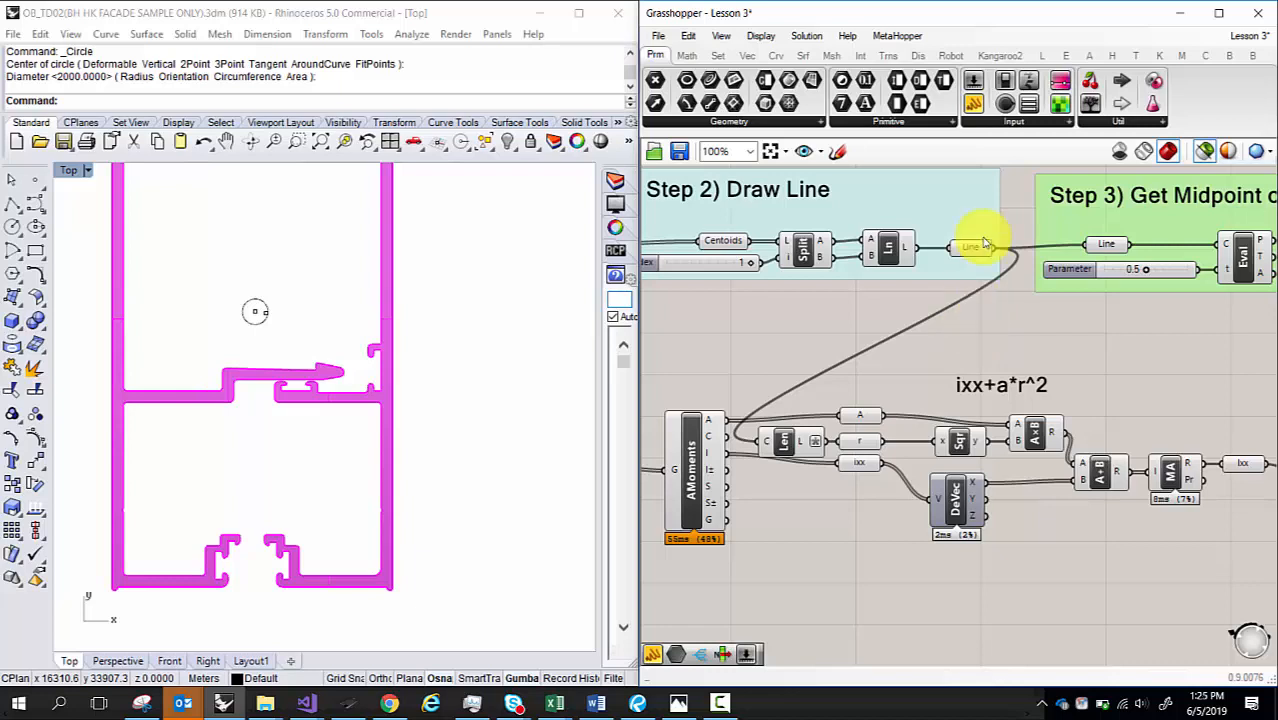
right_drag(178, 307, 264, 354)
scroll(264, 355, down, 2)
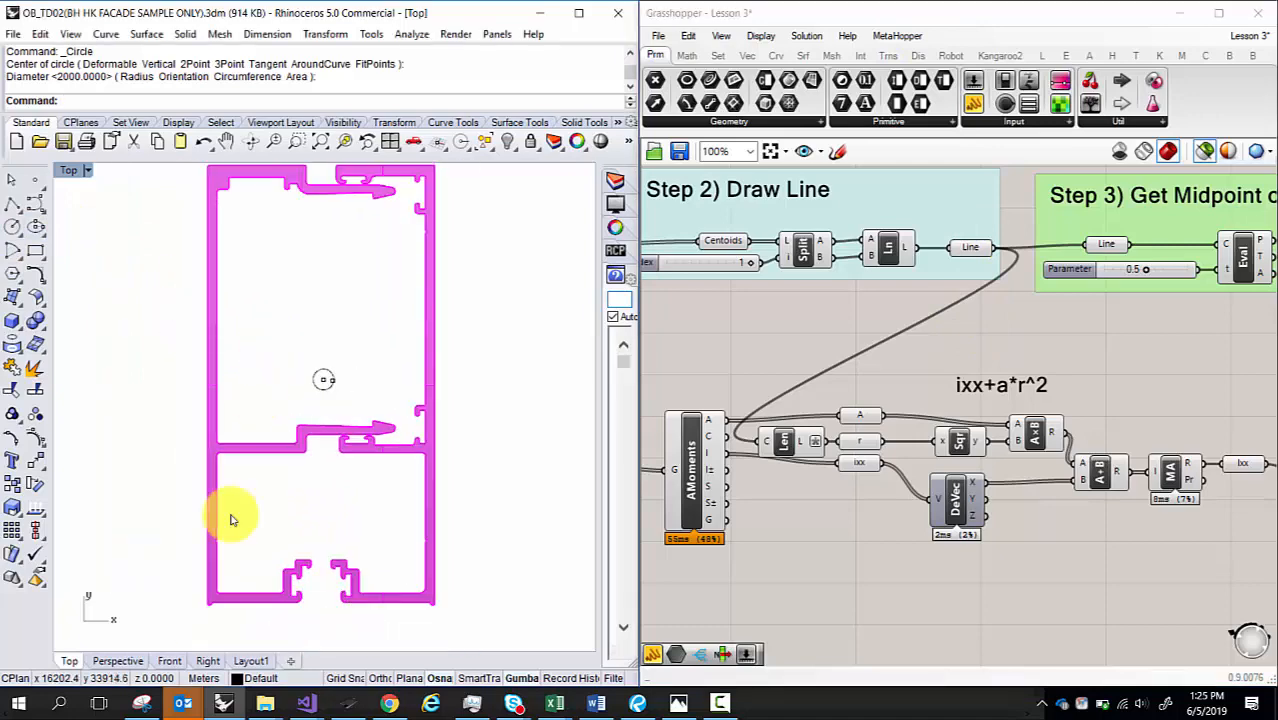
- Switch to Chrome and show the Mass moment of inertia section of the Parallel axis theorem article
click(386, 701)
scroll(958, 395, up, 2)
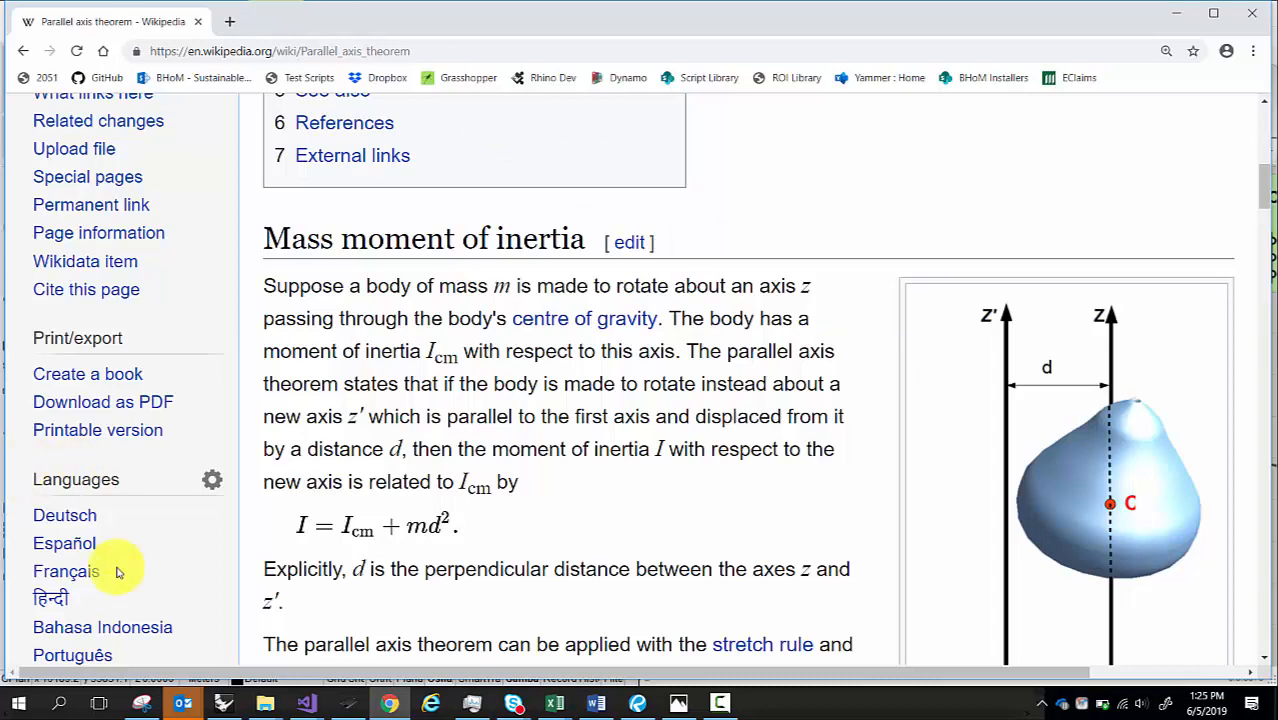
- Switch to Snipping Tool and save the hand-drawn calculation sketch as a JPEG named MOI22 in the Pictures folder
click(141, 704)
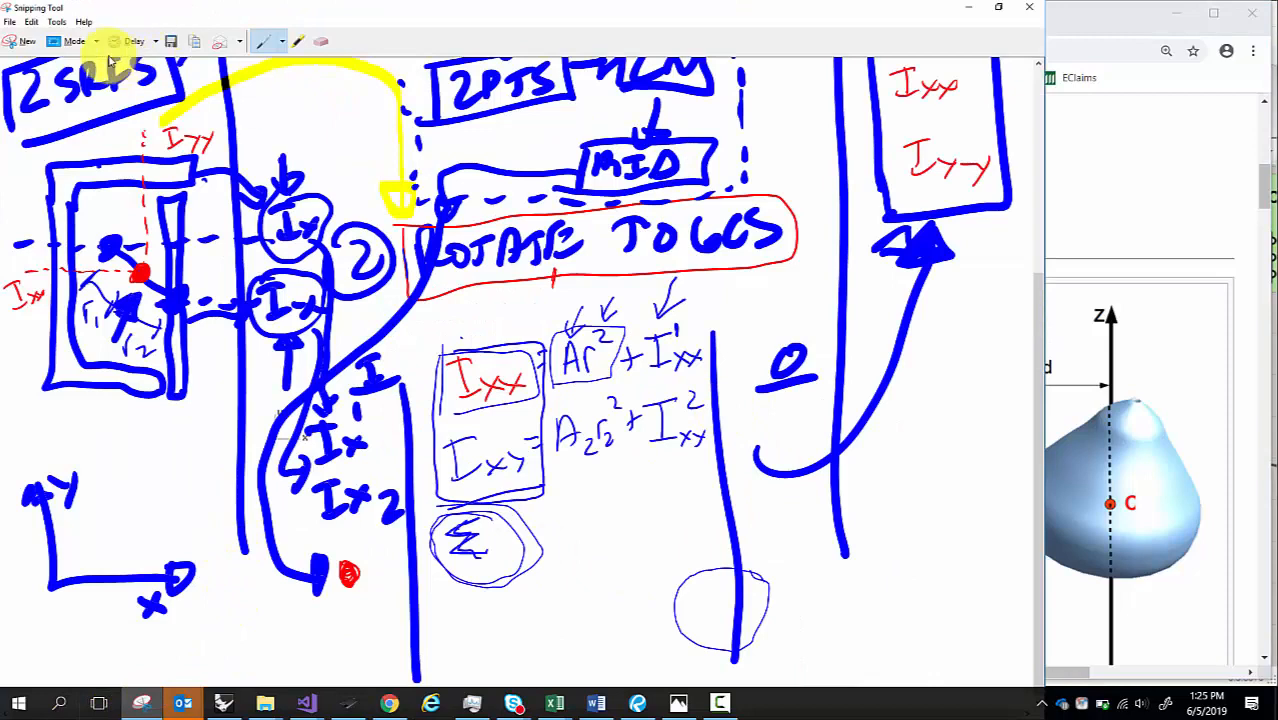
click(175, 42)
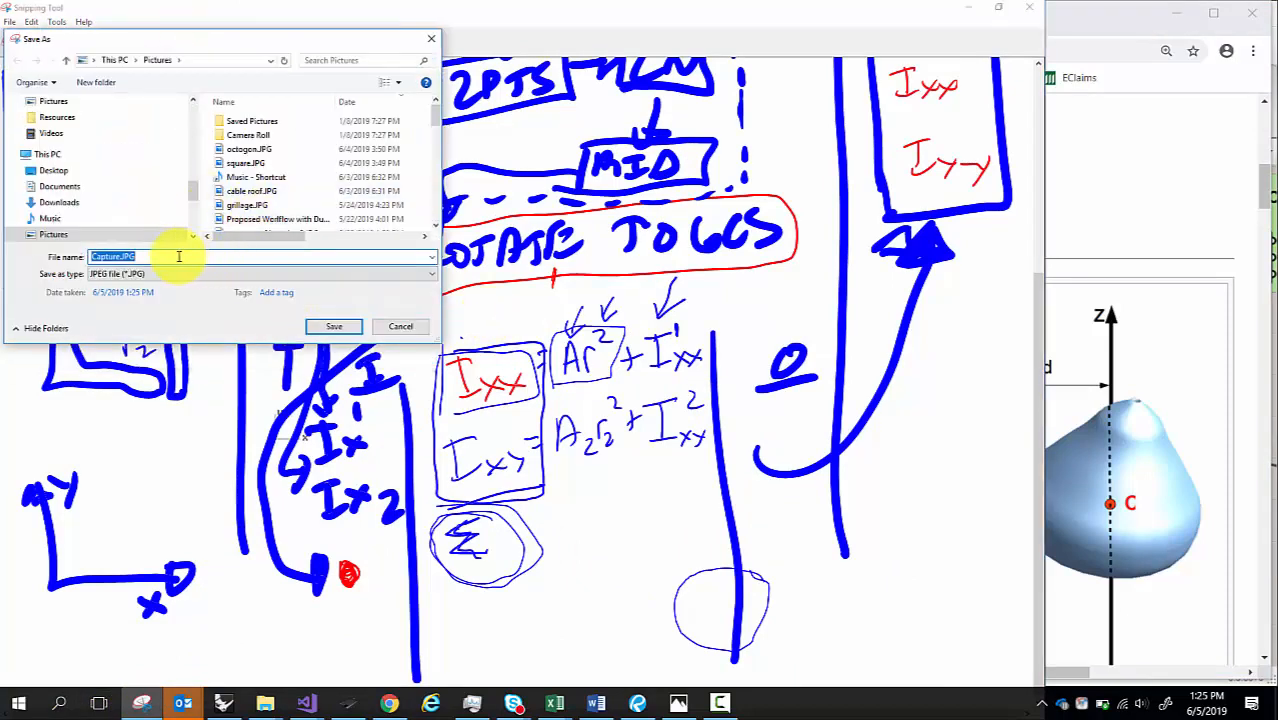
text(MOI22)
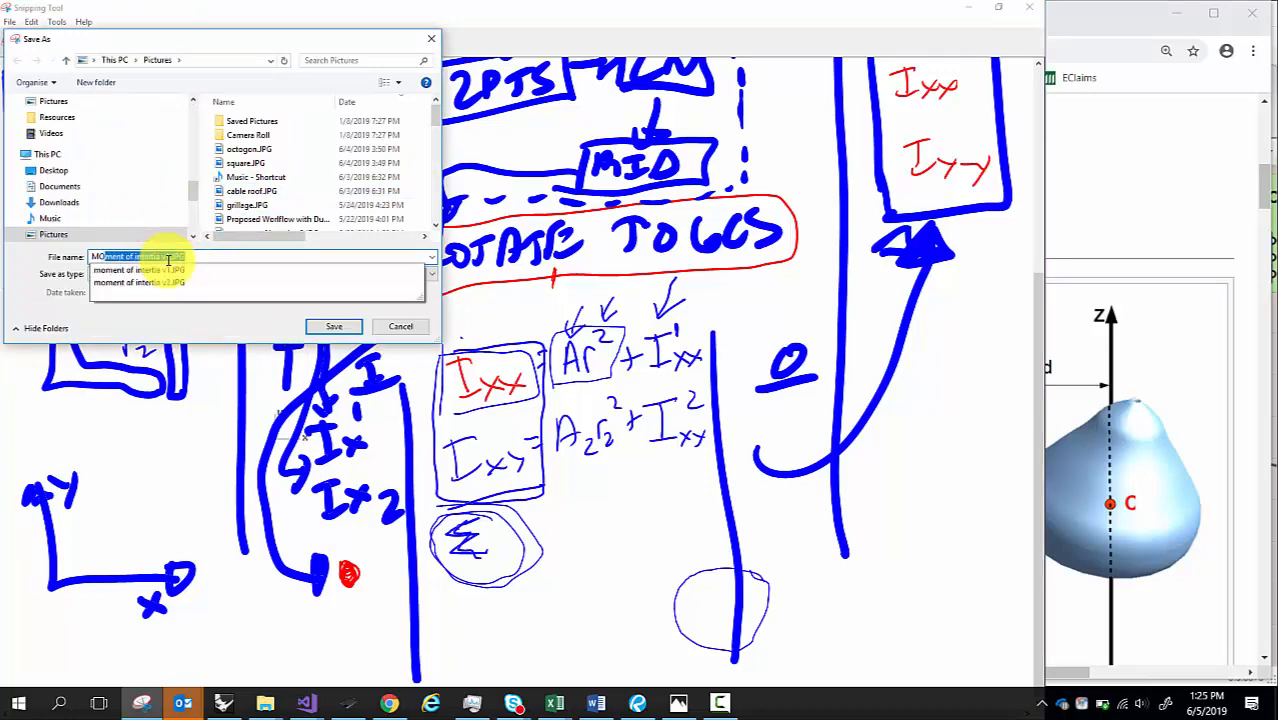
key(Return)
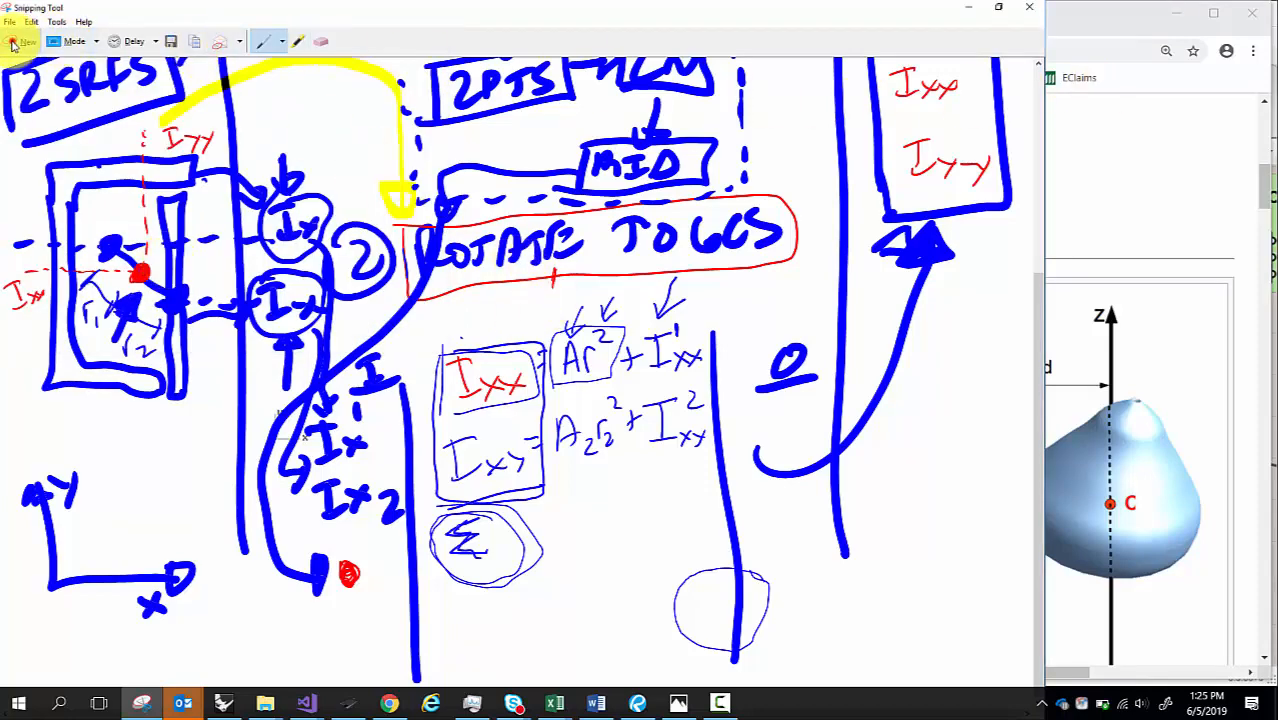
- Capture a new snip of the parallel axis article and mark the distance d in its diagram with a box and an R
click(20, 41)
drag(1266, 697, 1250, 660)
scroll(530, 410, down, 2)
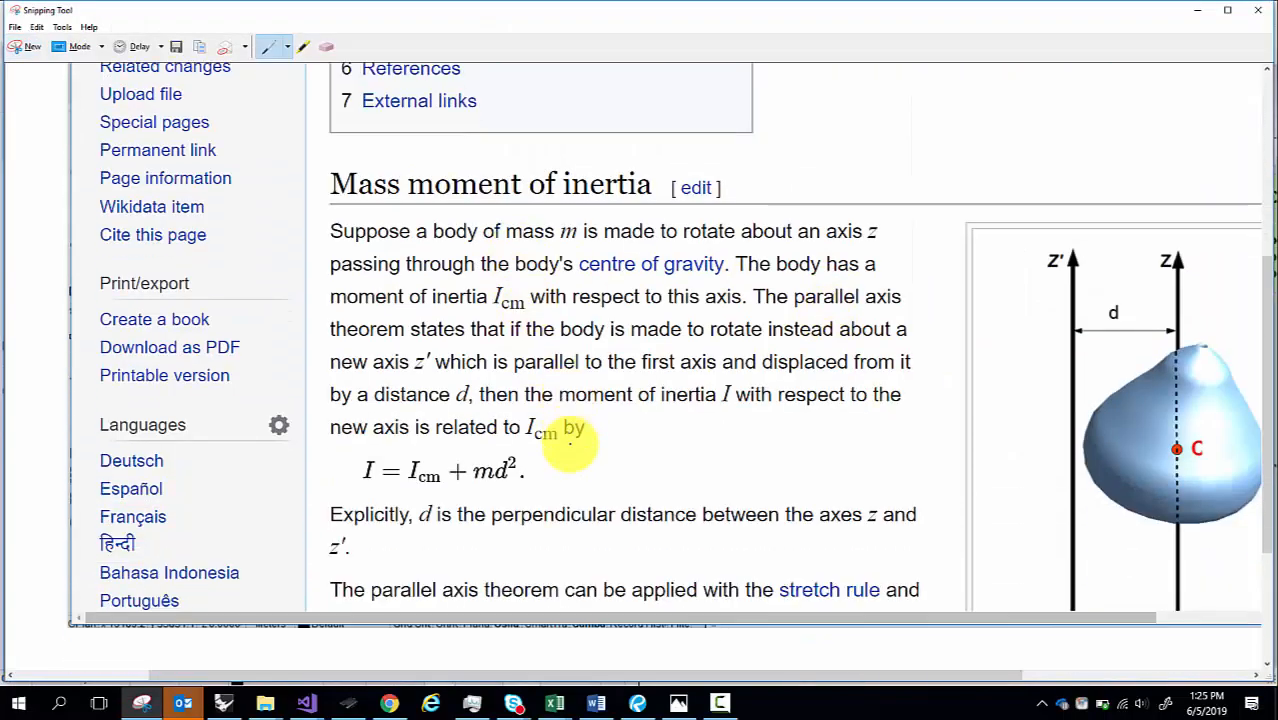
drag(788, 676, 1063, 680)
scroll(760, 375, down, 1)
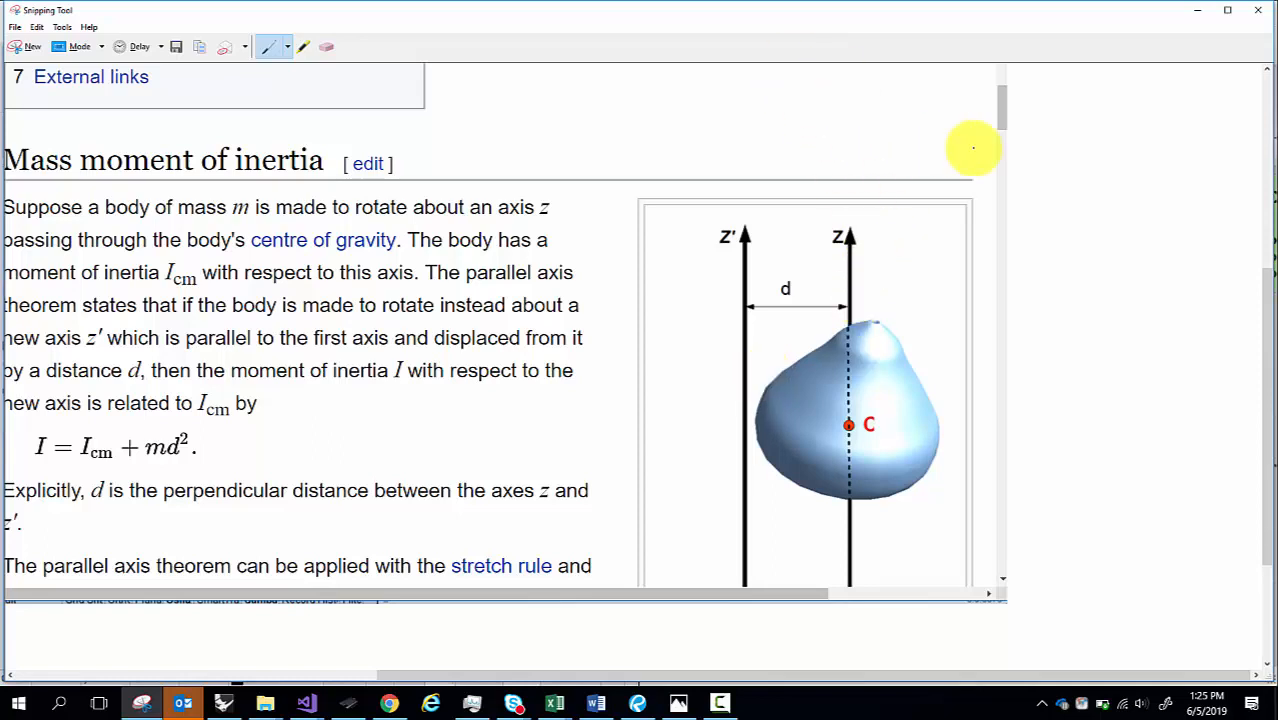
mouse_move(797, 272)
mouse_down()
mouse_move(736, 294)
mouse_move(802, 320)
mouse_move(867, 286)
mouse_move(776, 262)
mouse_move(853, 288)
mouse_up()
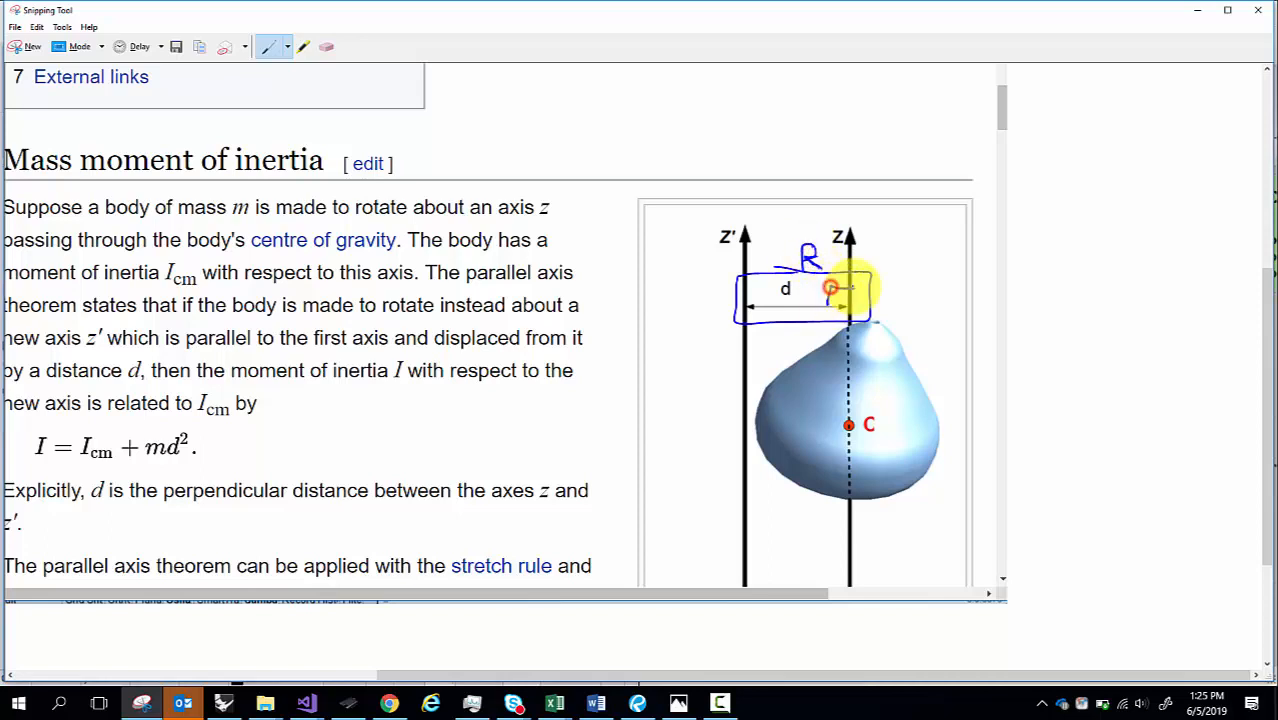
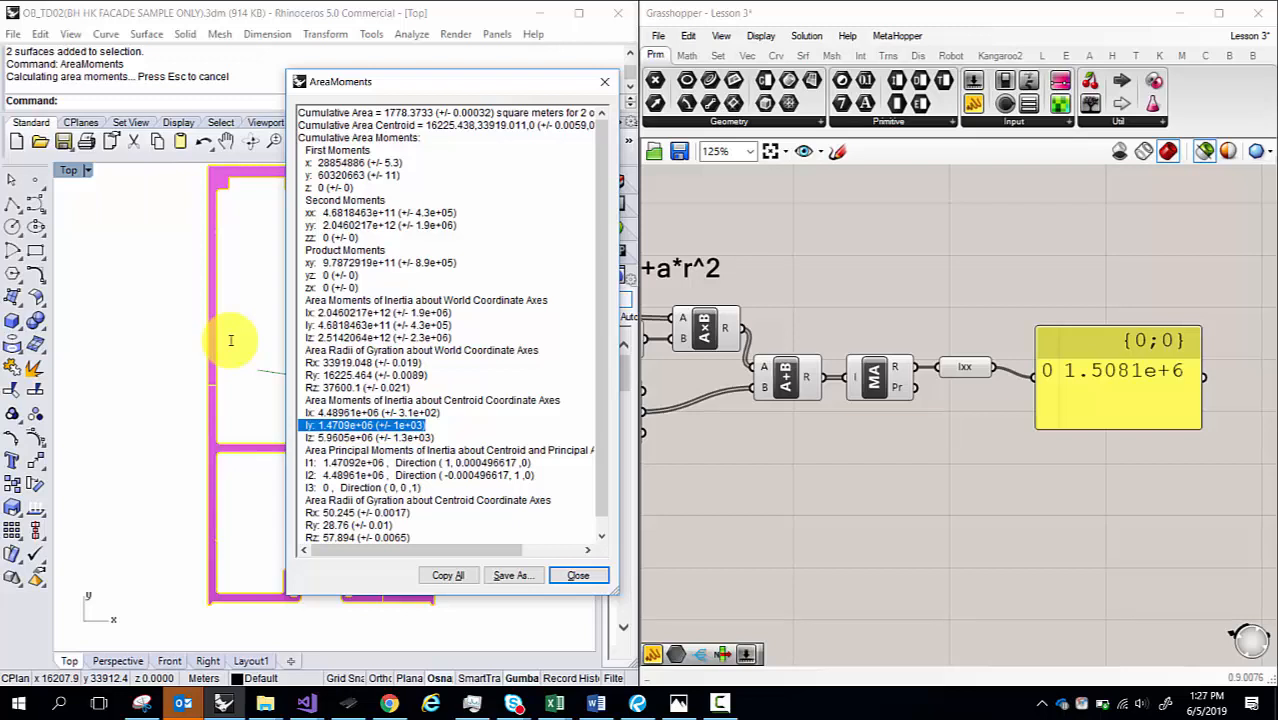
- Close the AreaMoments report and deselect the two profile surfaces
click(480, 65)
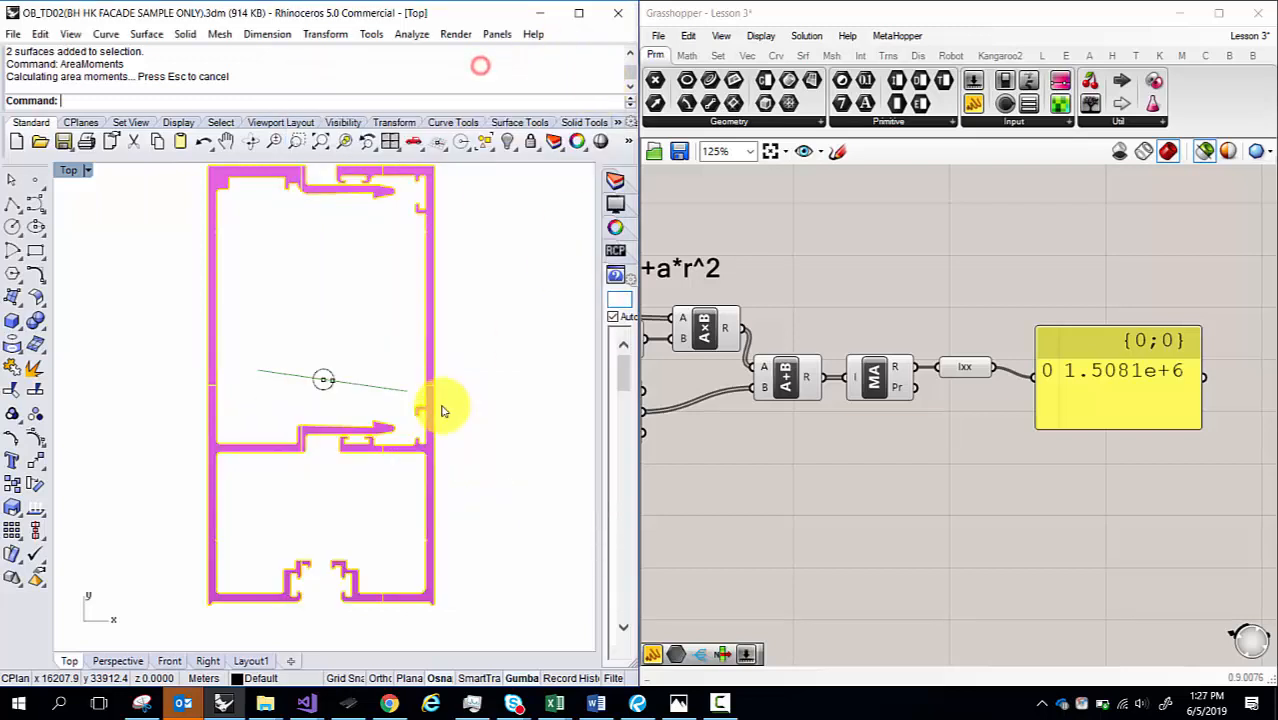
click(329, 313)
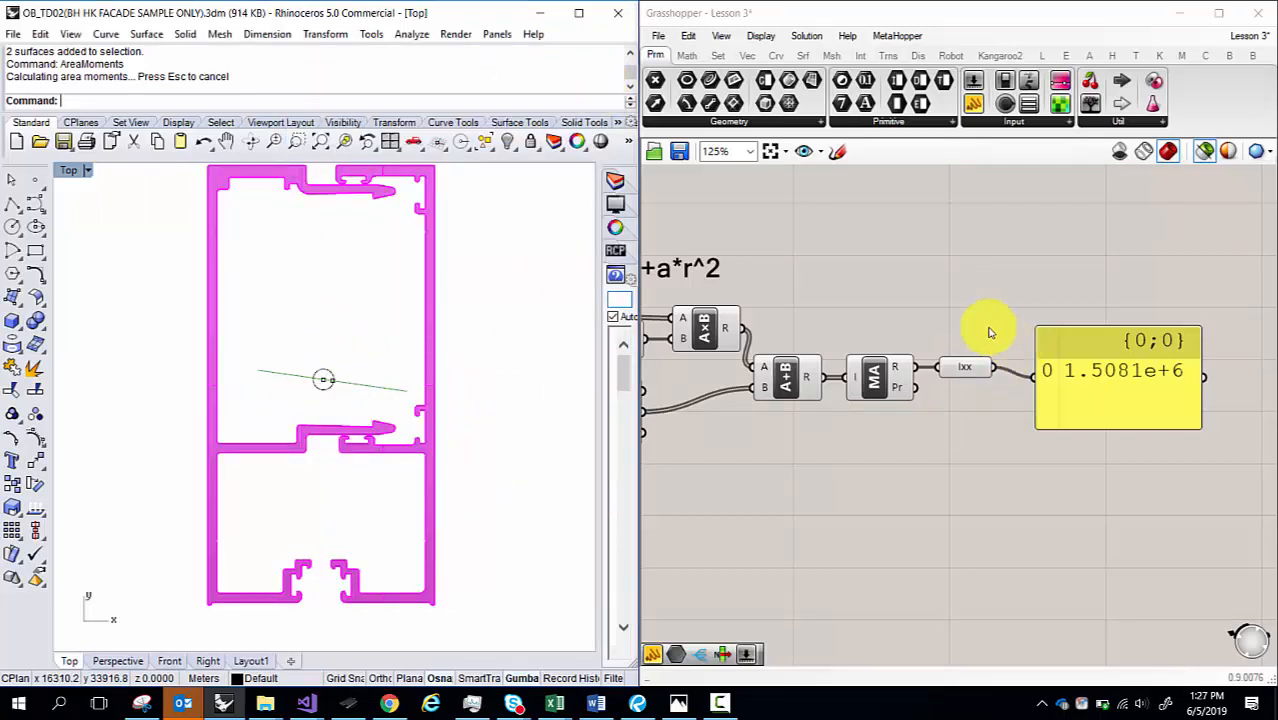
- Examine the ixx+a*r^2 chain by highlighting its A, r and ixx parameters and its square, multiplication, addition and Mass Addition components
scroll(1070, 300, down, 3)
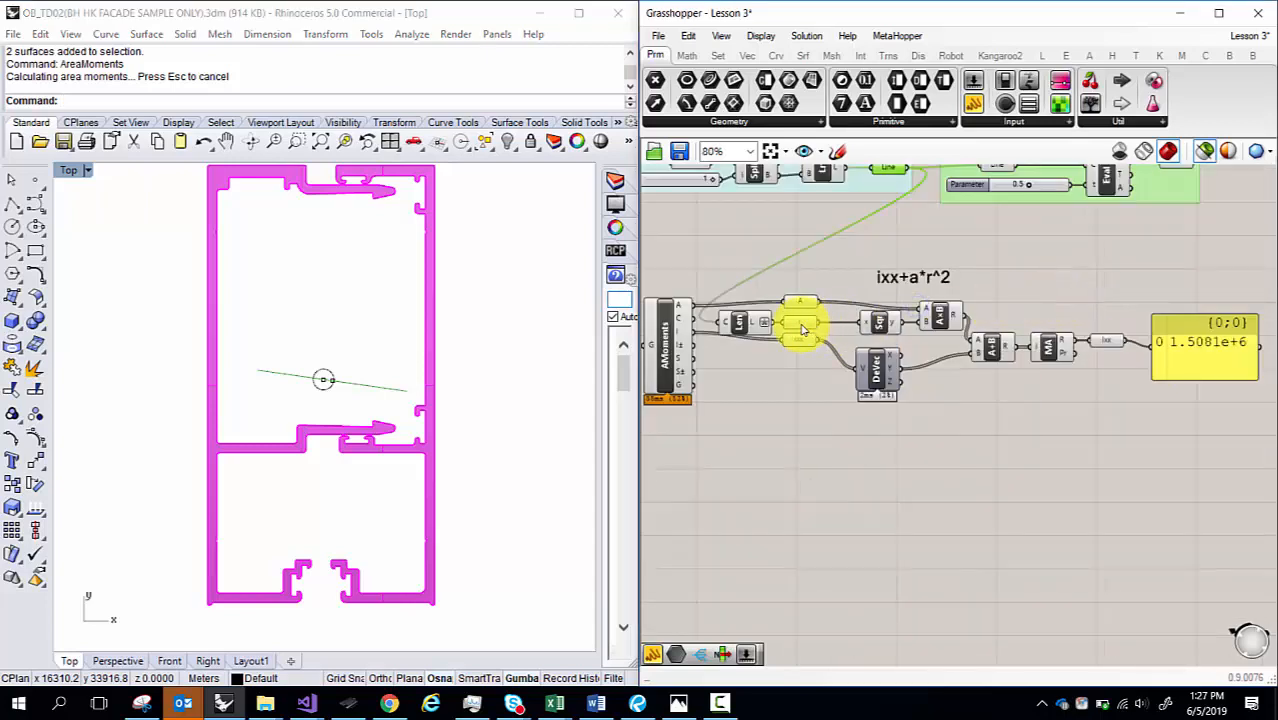
click(786, 326)
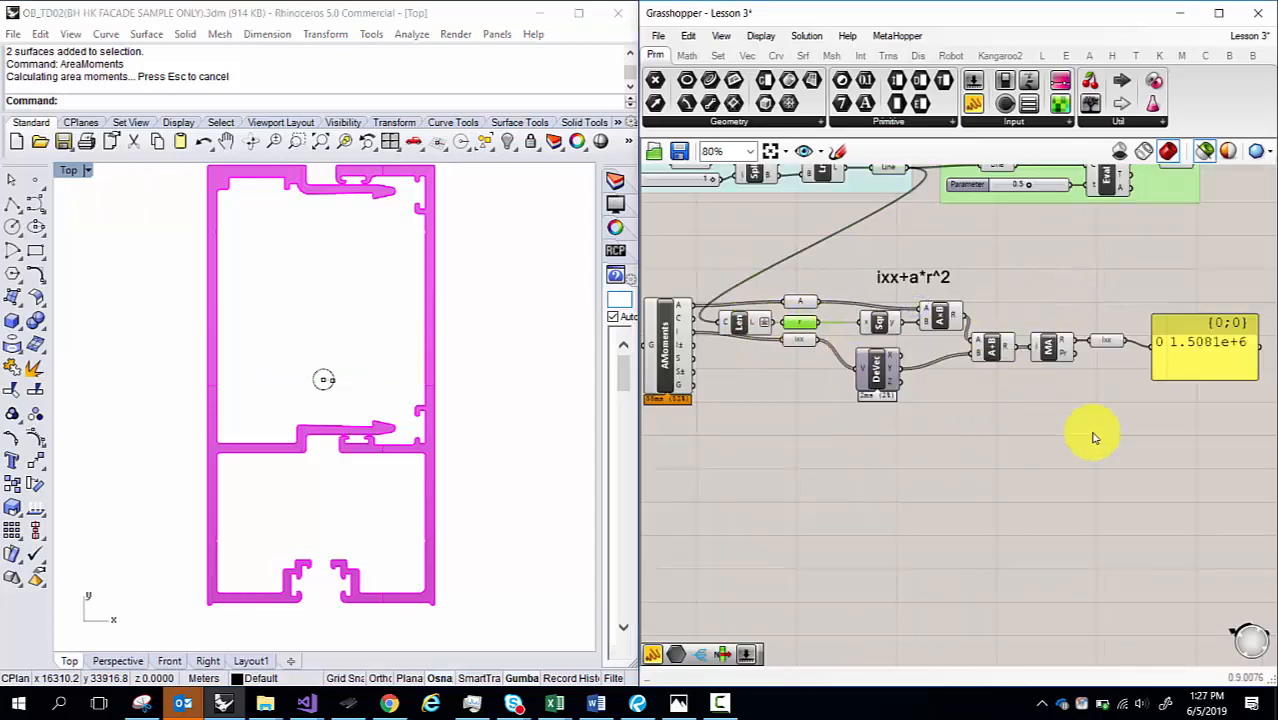
drag(1093, 434, 840, 268)
click(979, 434)
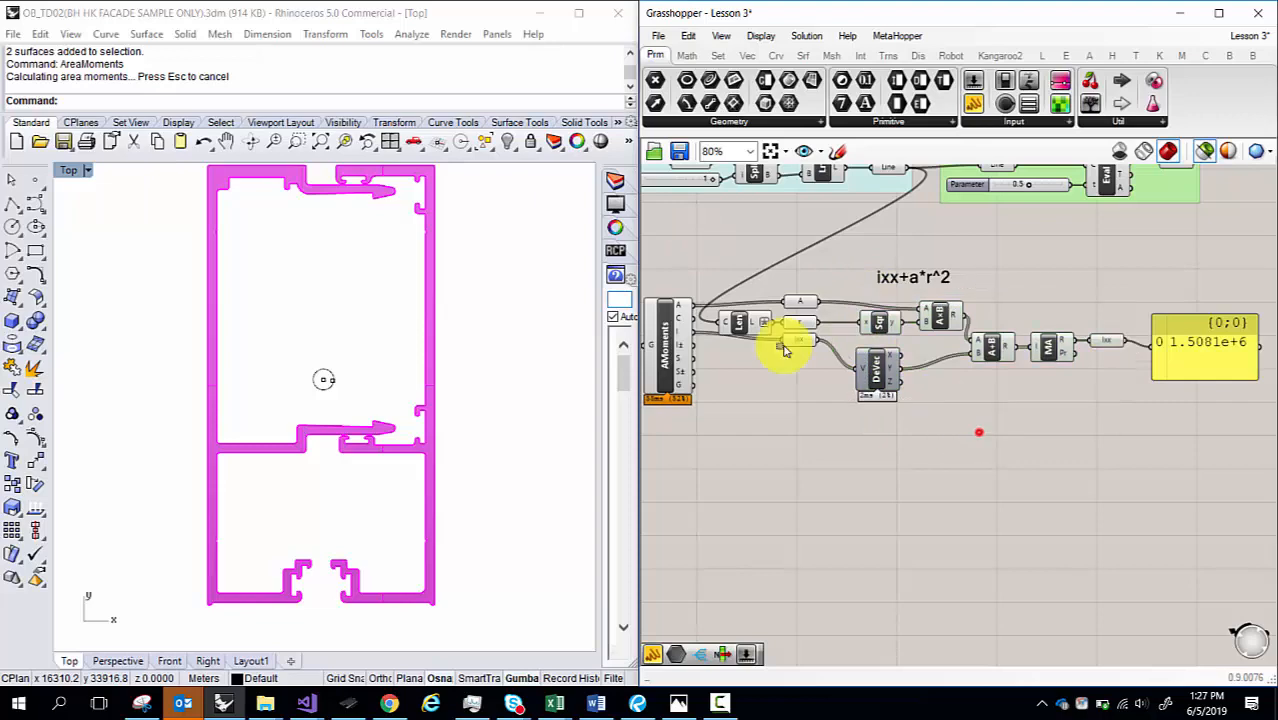
scroll(856, 348, up, 3)
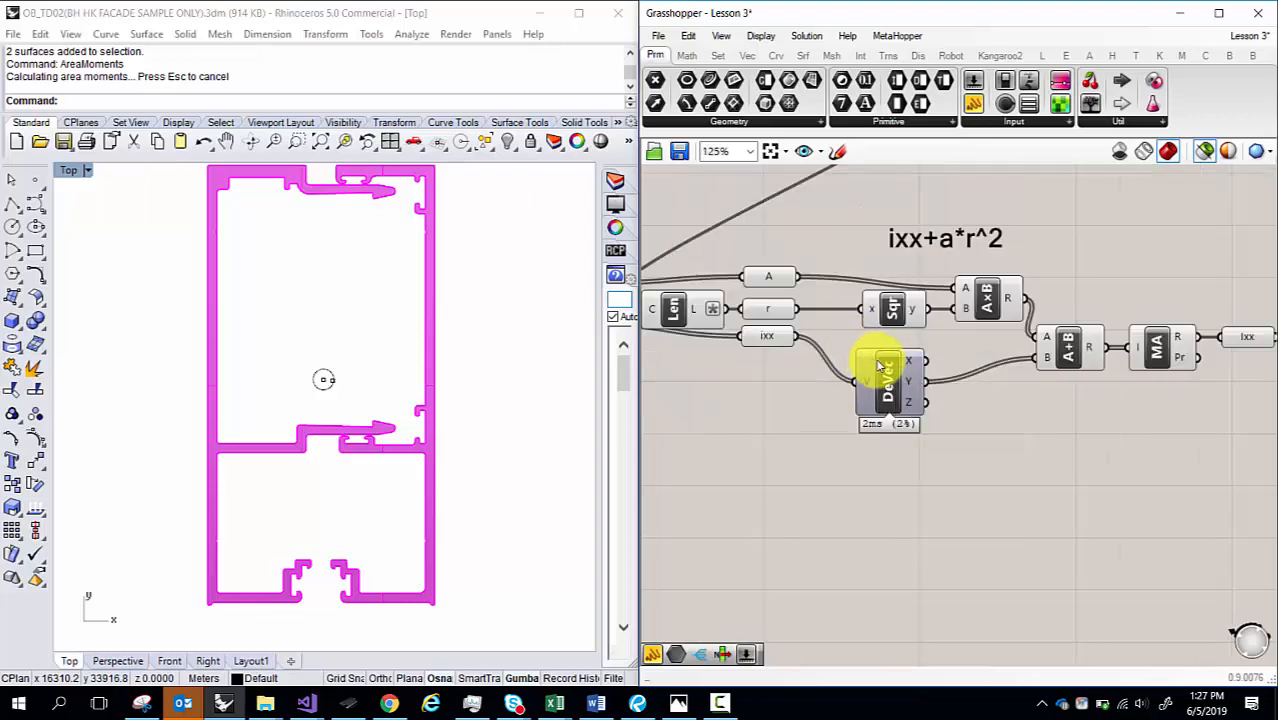
drag(1133, 458, 810, 274)
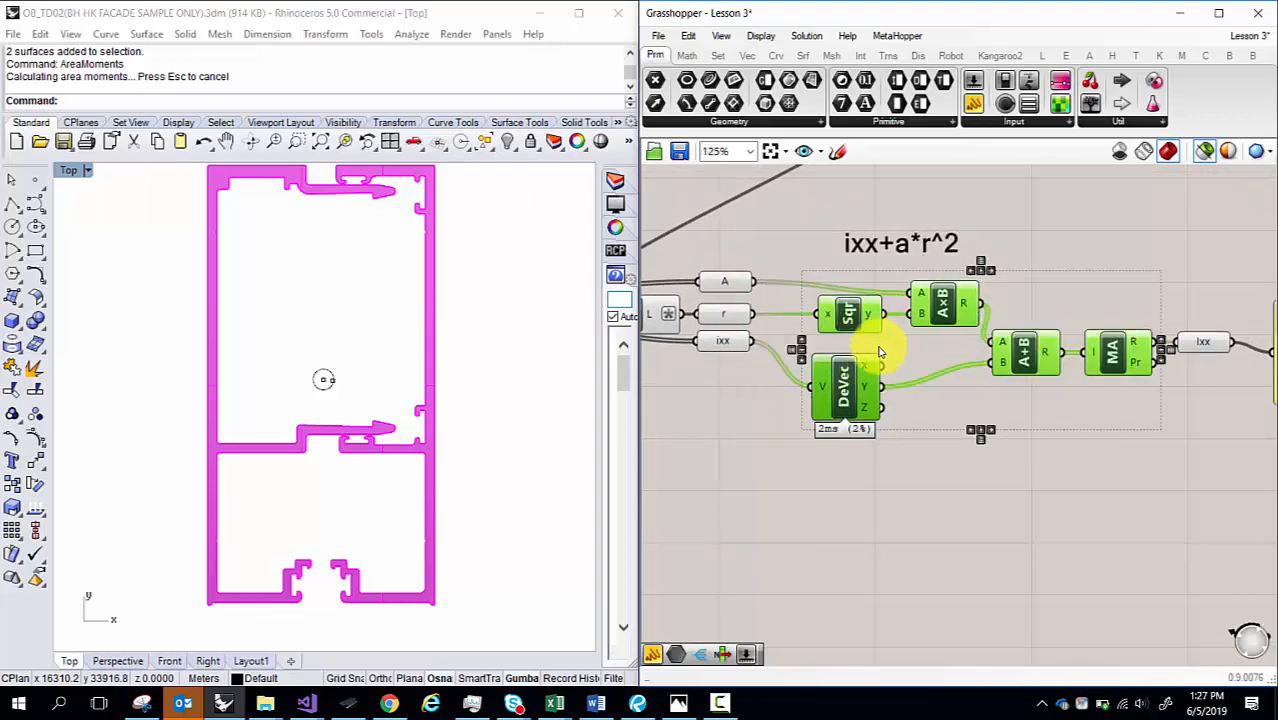
right_drag(796, 351, 1077, 386)
drag(1029, 408, 1005, 275)
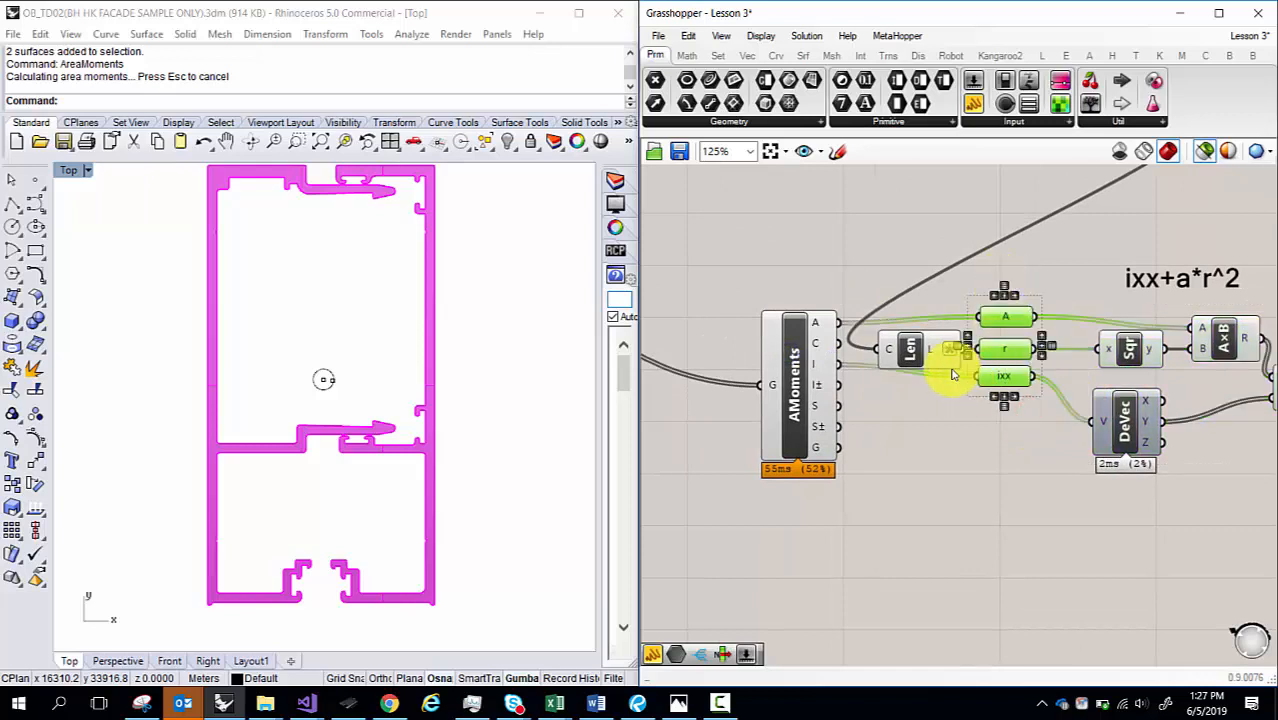
- Move the AMoments component below the Len component and place Len just before the r parameter, clear of AMoments
drag(914, 349, 902, 340)
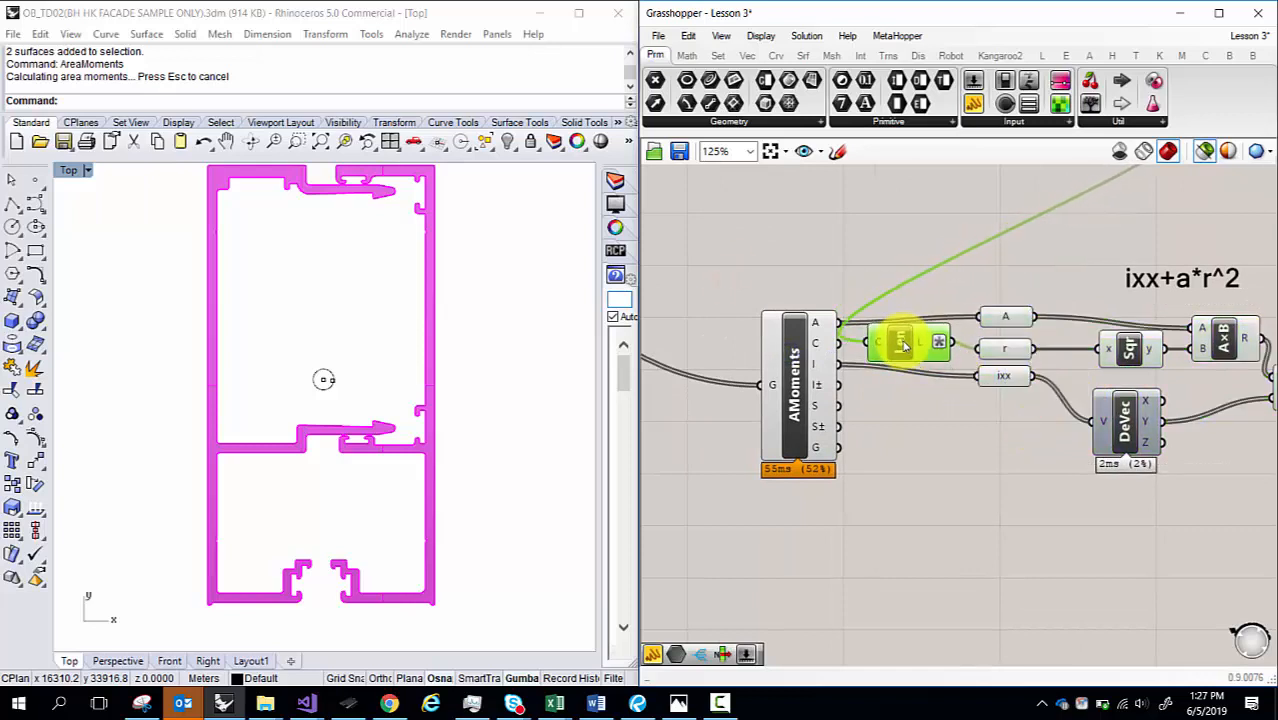
right_drag(870, 346, 1004, 278)
drag(915, 370, 893, 515)
drag(1044, 272, 1013, 280)
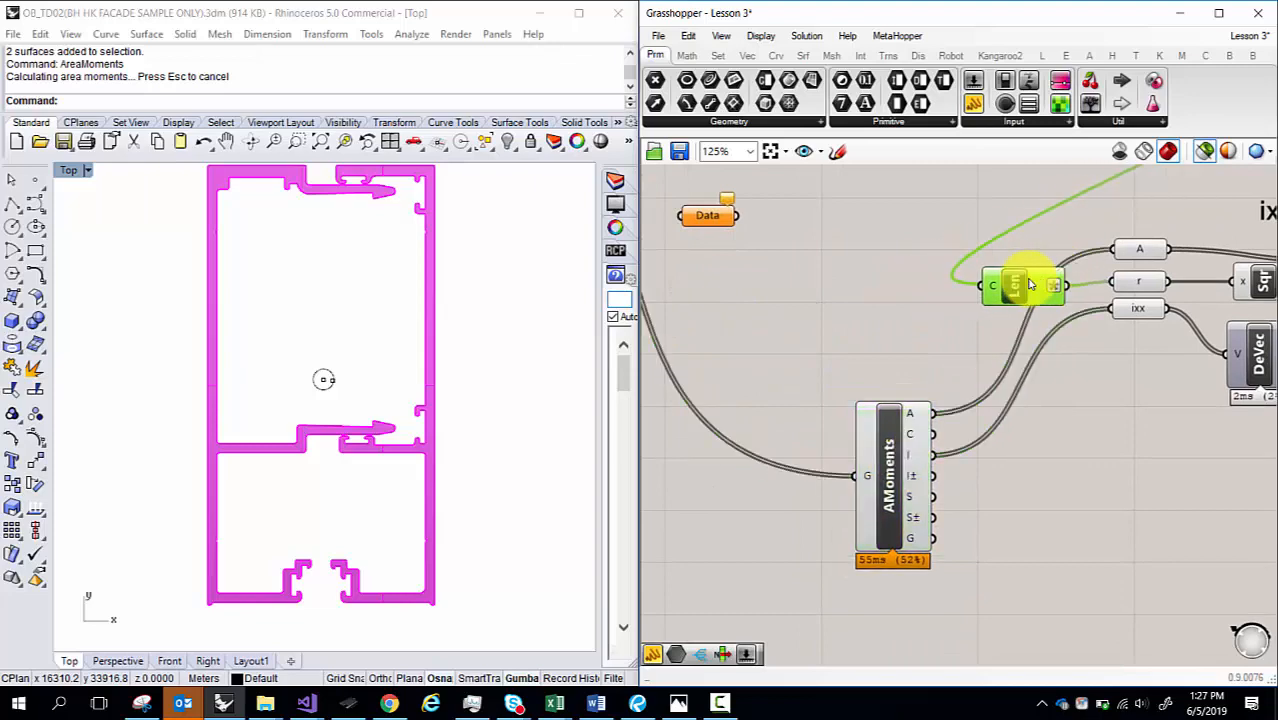
- Highlight the Line parameter feeding Len in the ixx+a*r^2 chain and examine its centroid line between the profiles in Rhino
right_drag(996, 297, 756, 277)
scroll(756, 277, down, 1)
scroll(820, 318, down, 1)
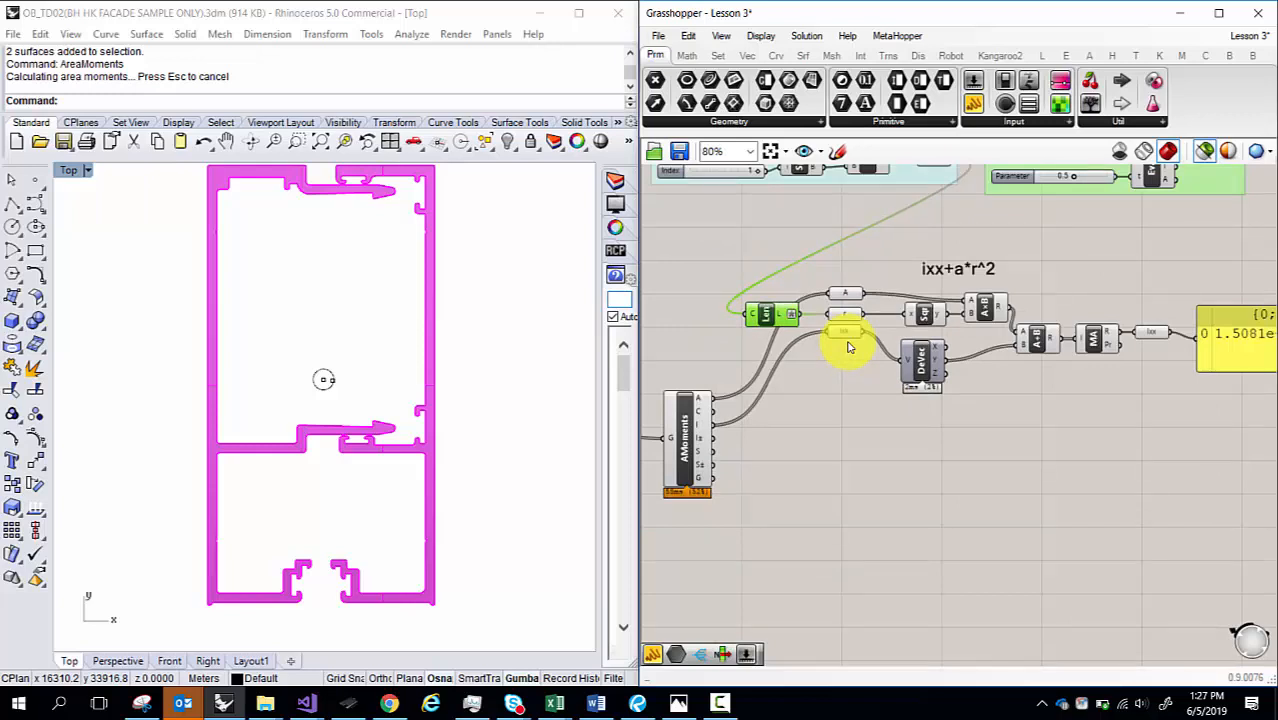
scroll(846, 346, up, 2)
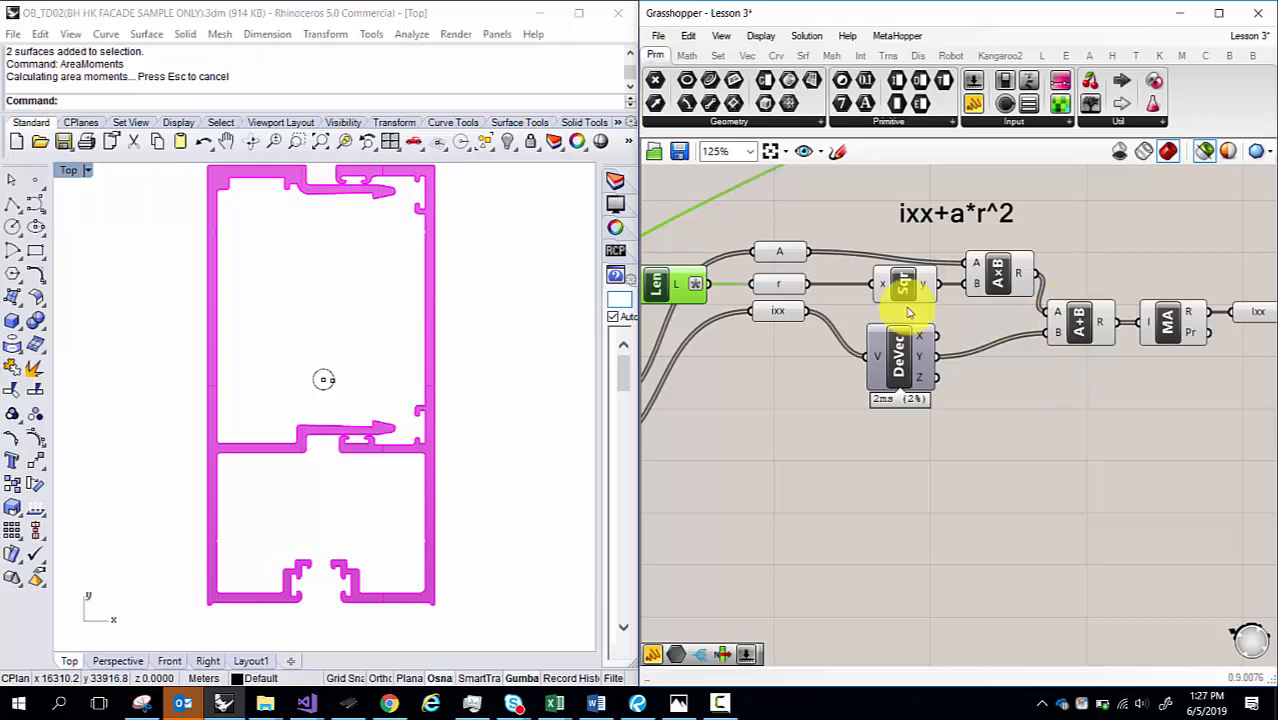
right_drag(793, 282, 901, 430)
click(1018, 188)
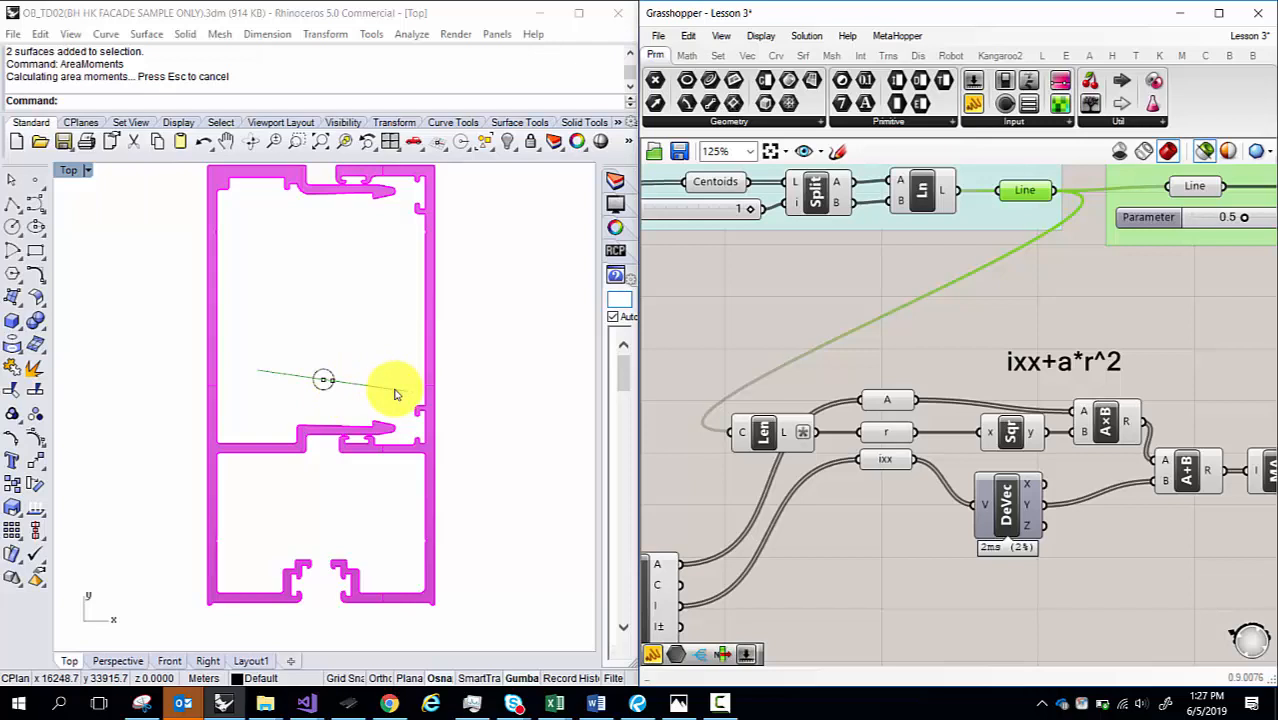
scroll(365, 371, up, 5)
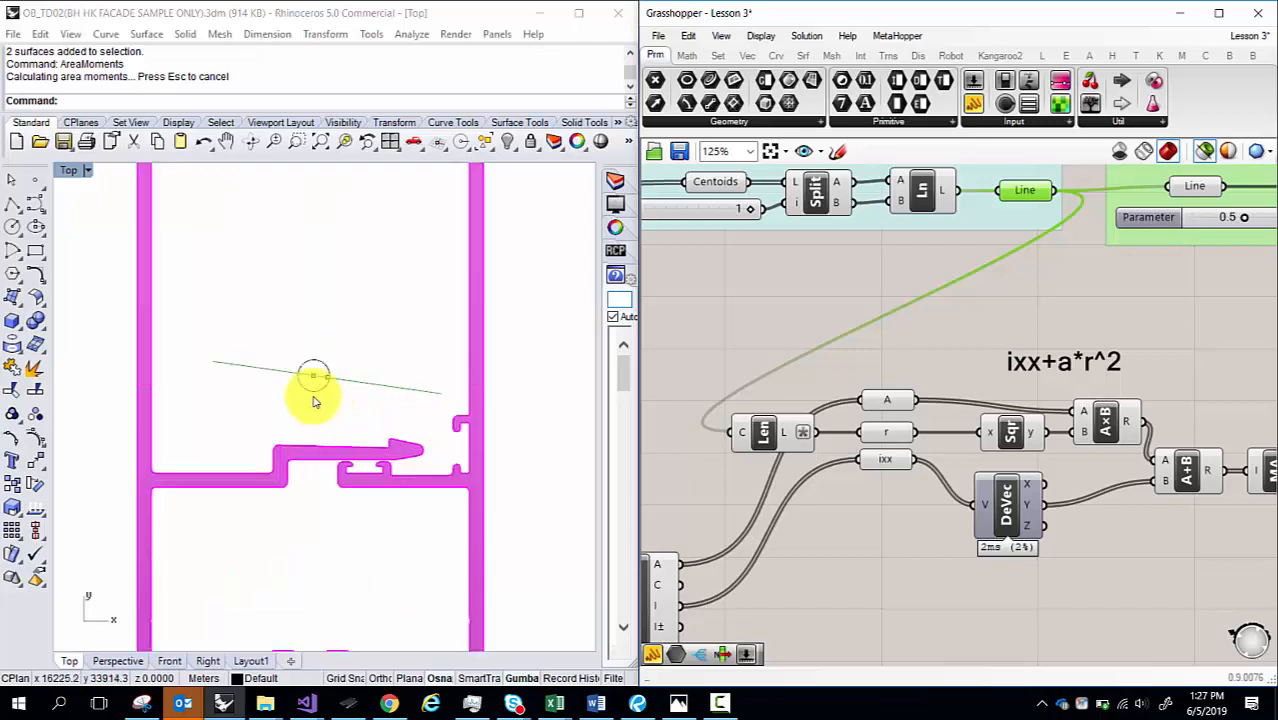
scroll(245, 390, down, 2)
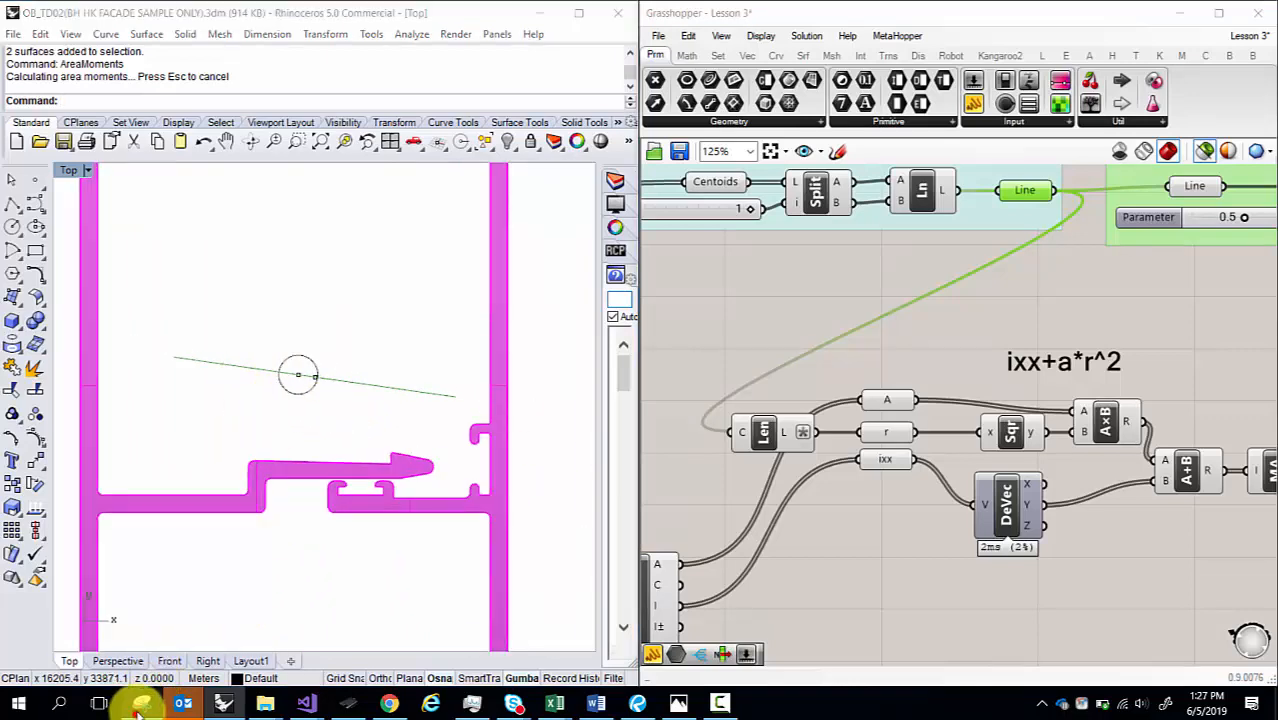
- Capture a new snip of the Rhino viewport around the centroid line and maximize the snip for annotation
click(141, 703)
click(25, 46)
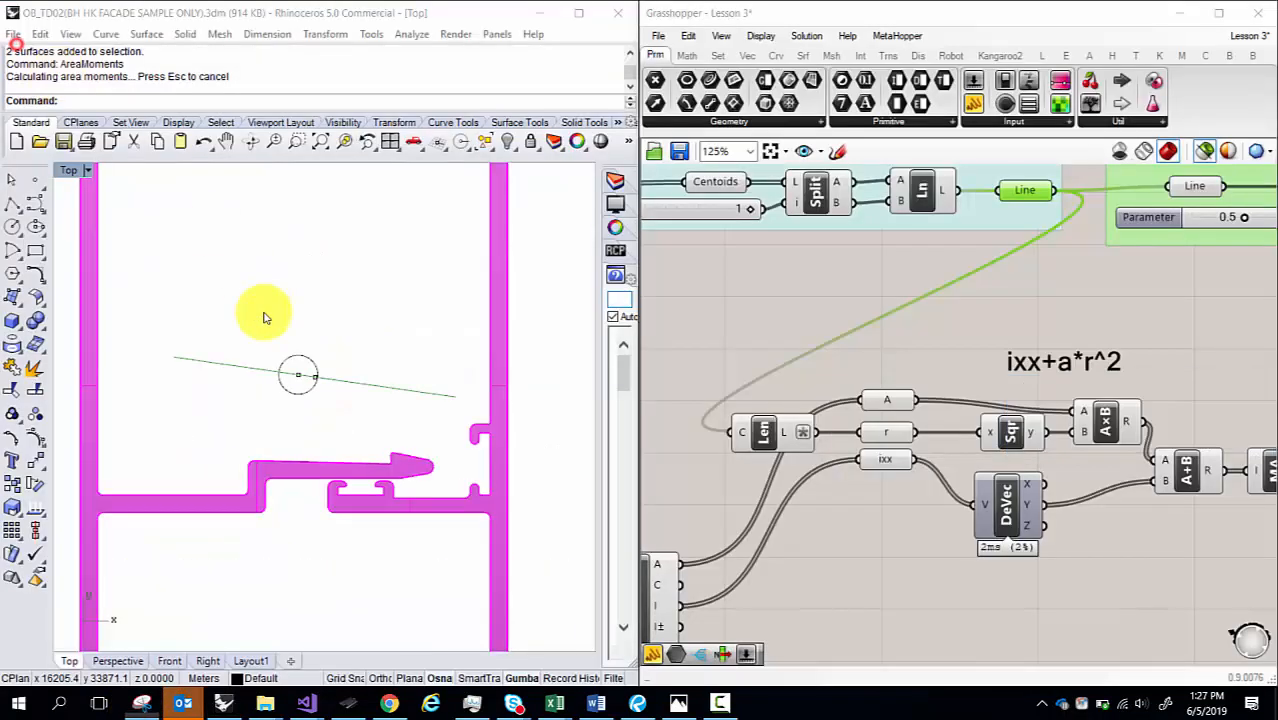
drag(80, 257, 562, 559)
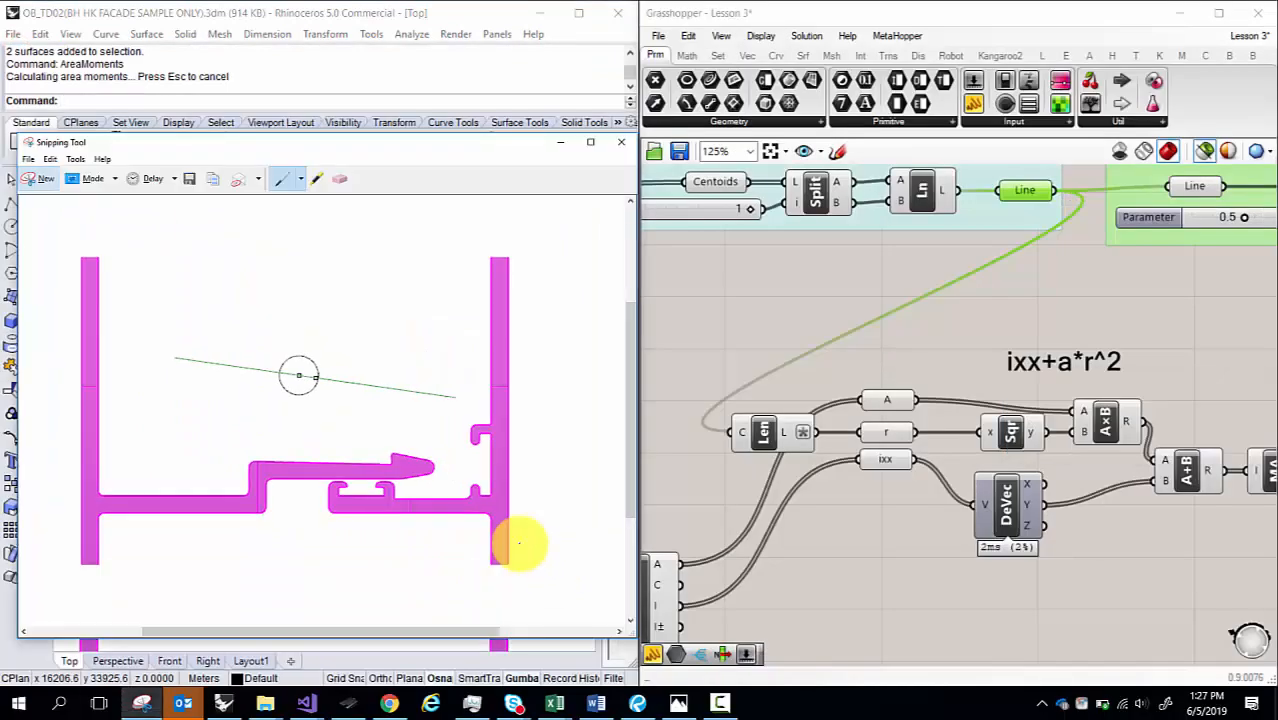
drag(354, 128, 448, 112)
double_click(448, 112)
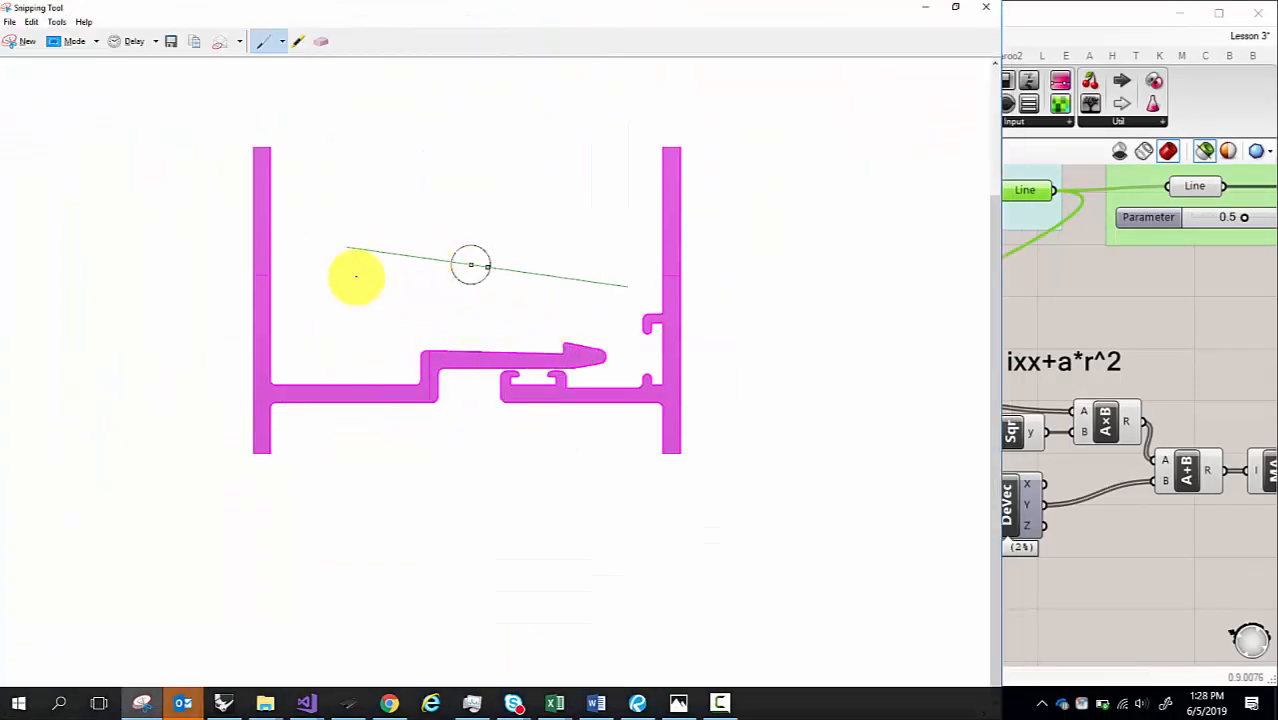
mouse_move(351, 248)
mouse_down()
mouse_move(352, 275)
mouse_move(487, 266)
mouse_up()
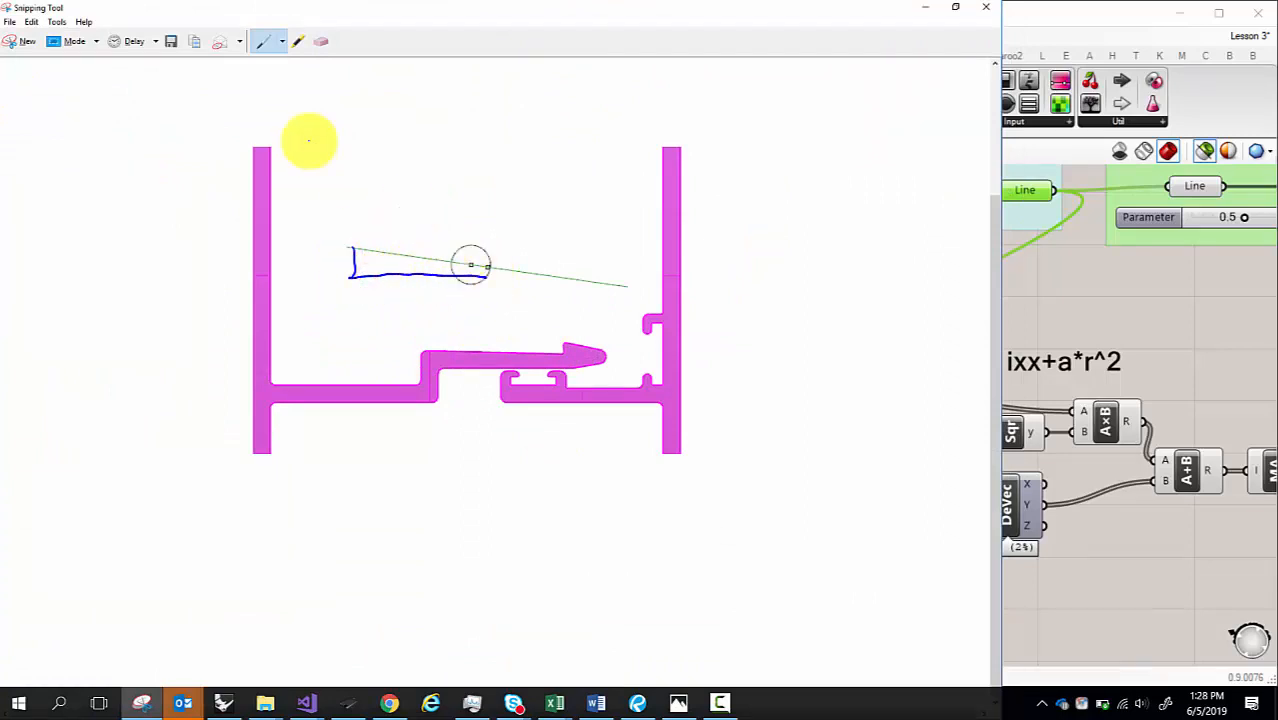
click(321, 41)
click(356, 262)
- Sketch the centroid line's X and Y offsets on the snip, add axes labelled Iyy, circle the Y, and return to Rhino
click(262, 41)
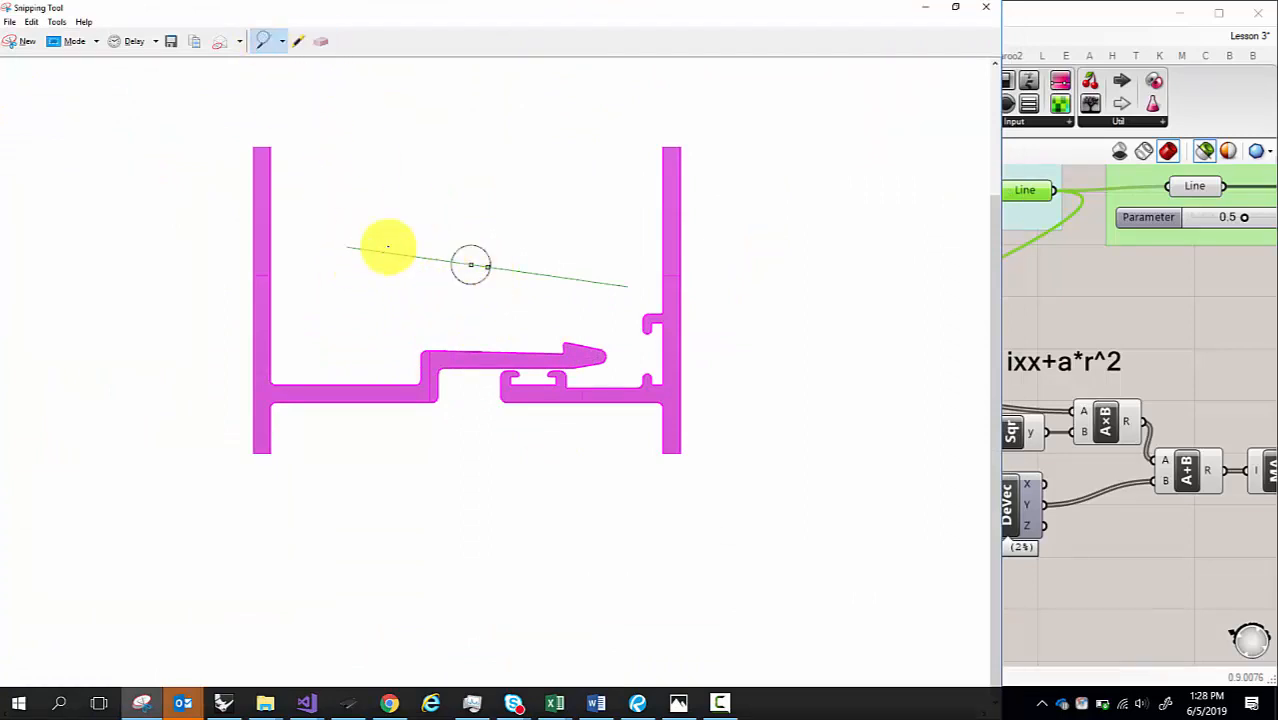
mouse_move(471, 266)
mouse_down()
mouse_move(345, 264)
mouse_move(335, 247)
mouse_move(332, 263)
mouse_move(399, 282)
mouse_up()
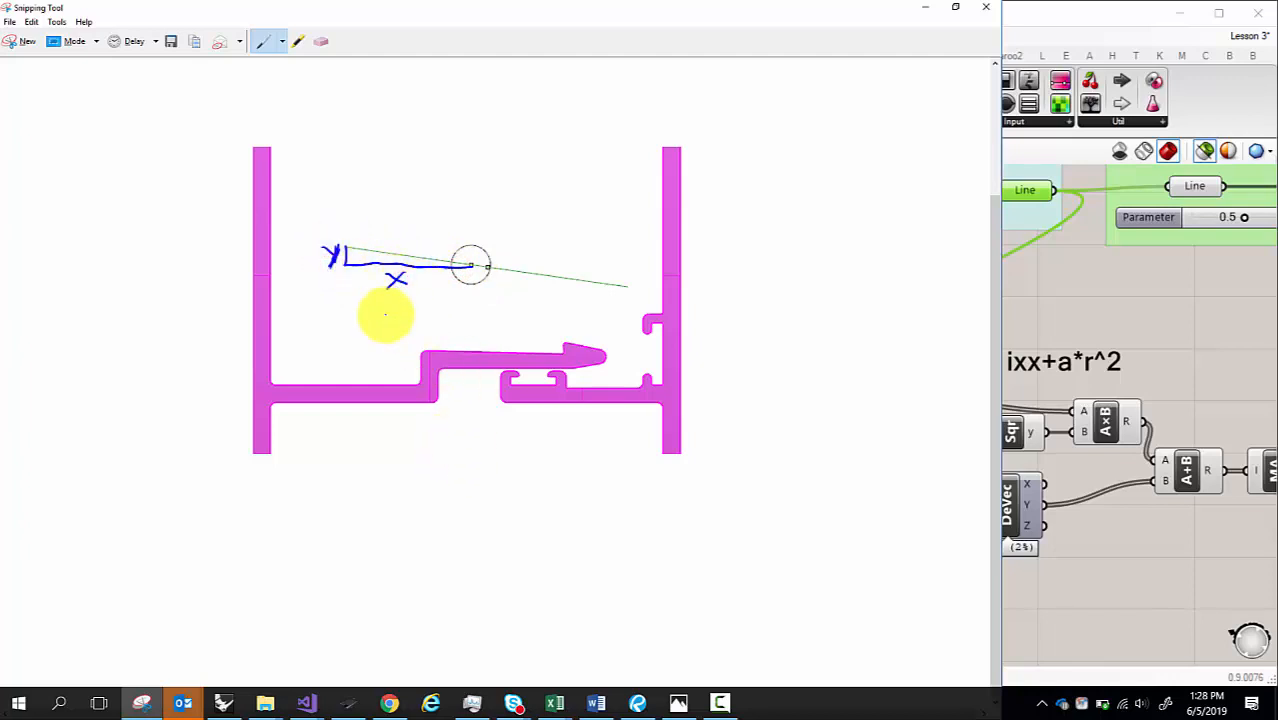
mouse_move(391, 298)
mouse_down()
mouse_move(391, 331)
mouse_move(403, 305)
mouse_move(427, 331)
mouse_up()
mouse_move(442, 322)
mouse_down()
mouse_move(459, 338)
mouse_move(511, 337)
mouse_up()
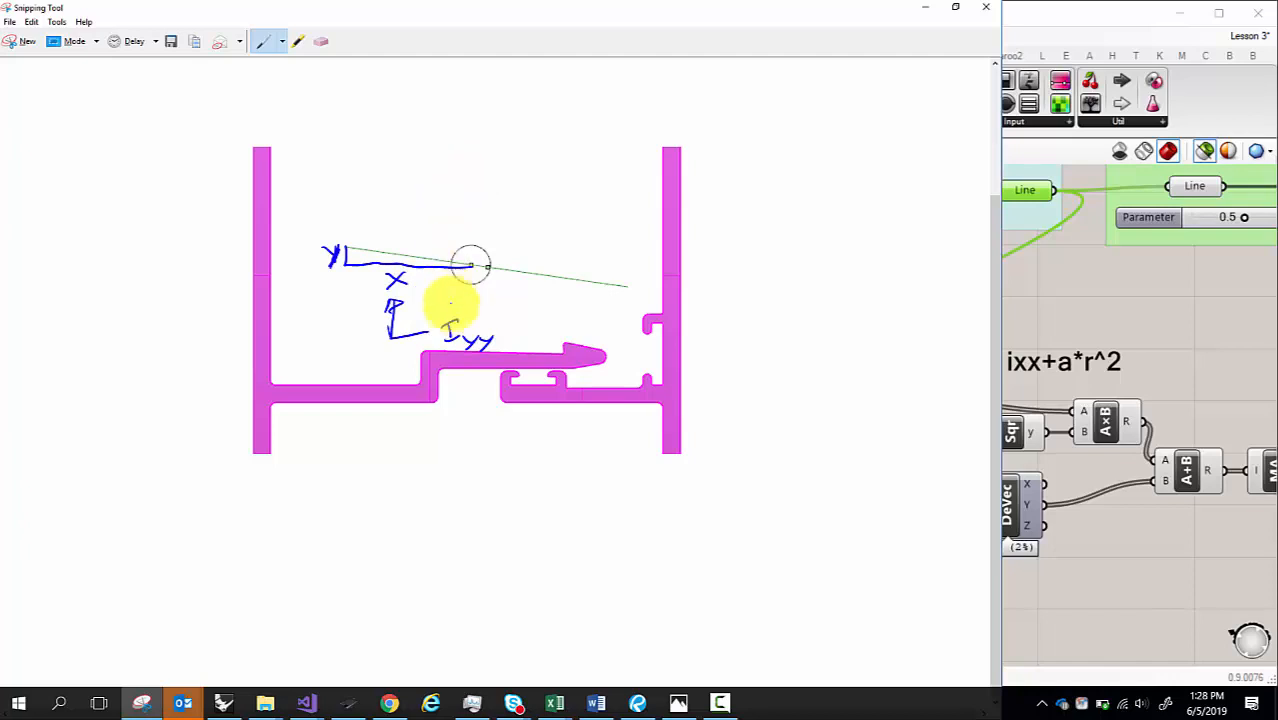
drag(325, 243, 327, 243)
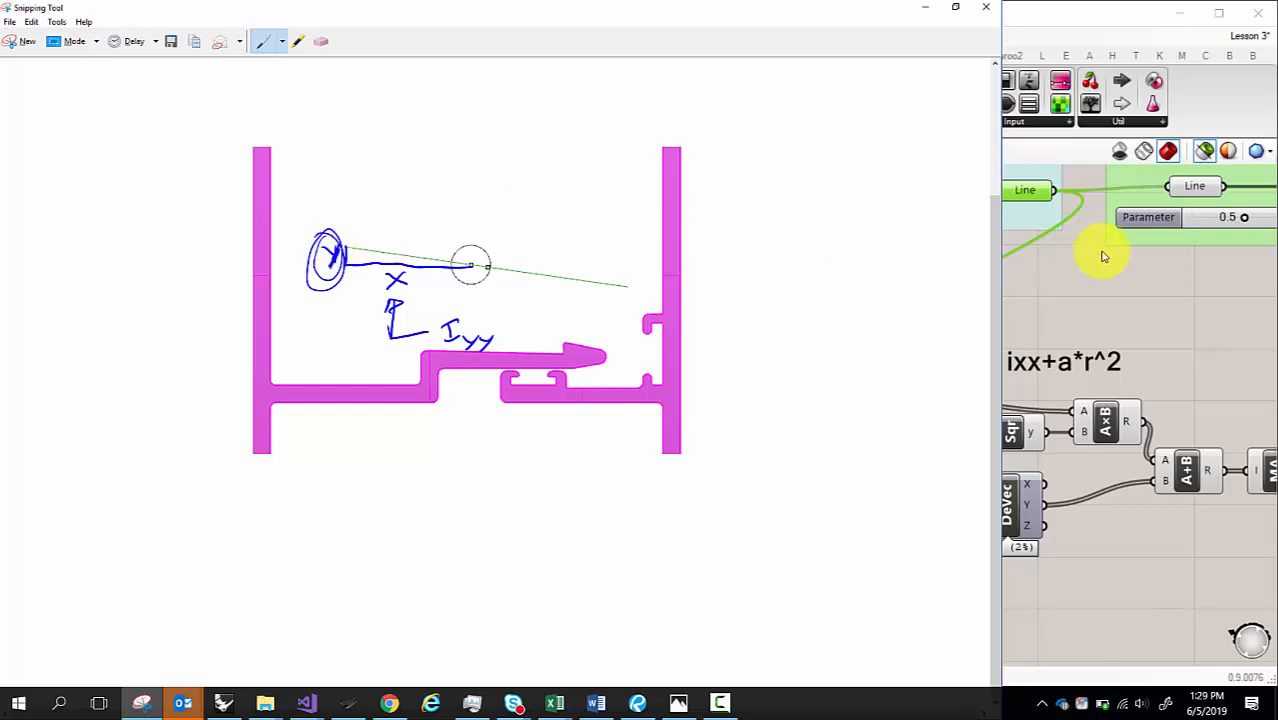
click(933, 266)
drag(1041, 17, 1277, 60)
click(401, 340)
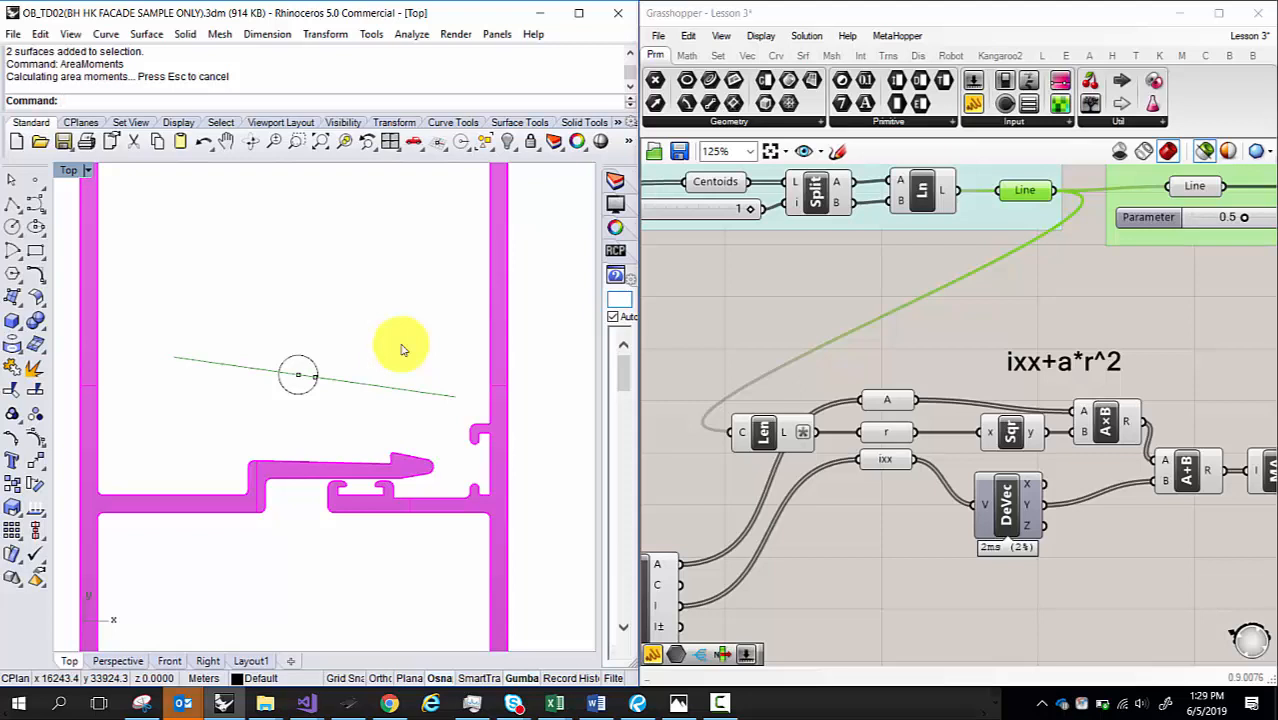
- Disable the Mass Addition component that feeds the Ixx parameter
right_drag(1200, 493, 984, 478)
click(1048, 457)
middle_click(1075, 443)
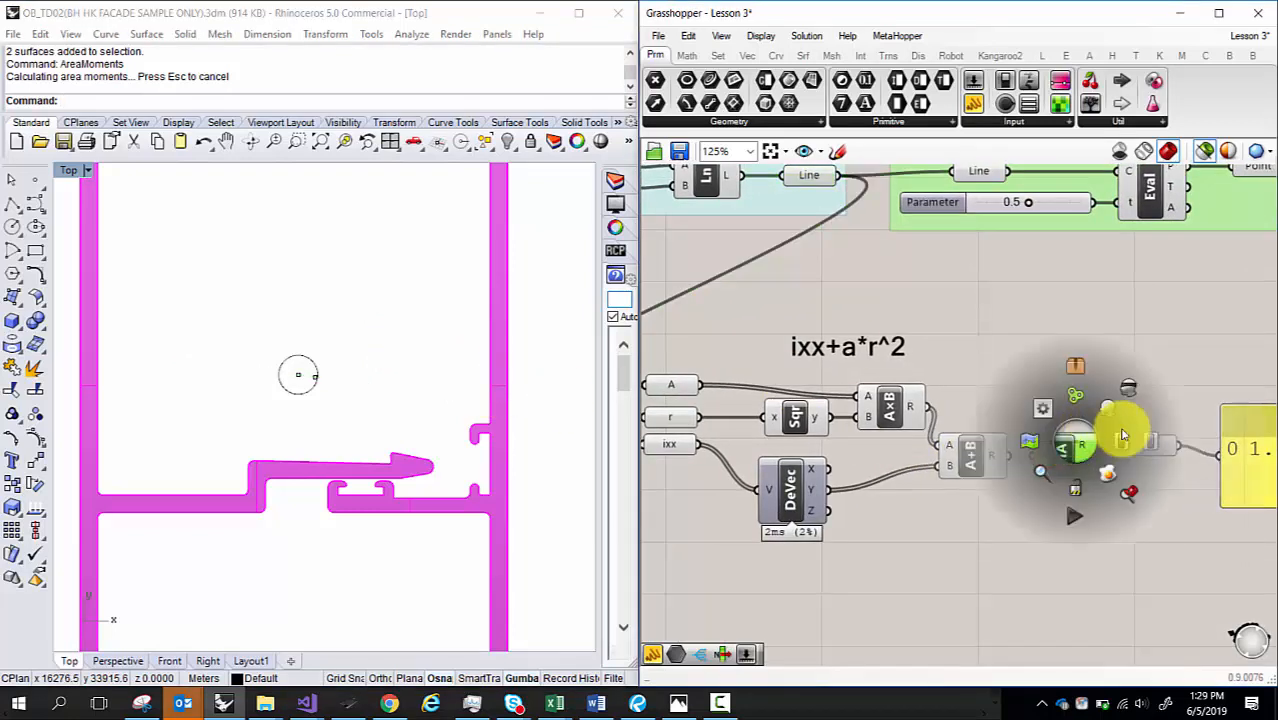
click(1121, 430)
scroll(1095, 463, up, 3)
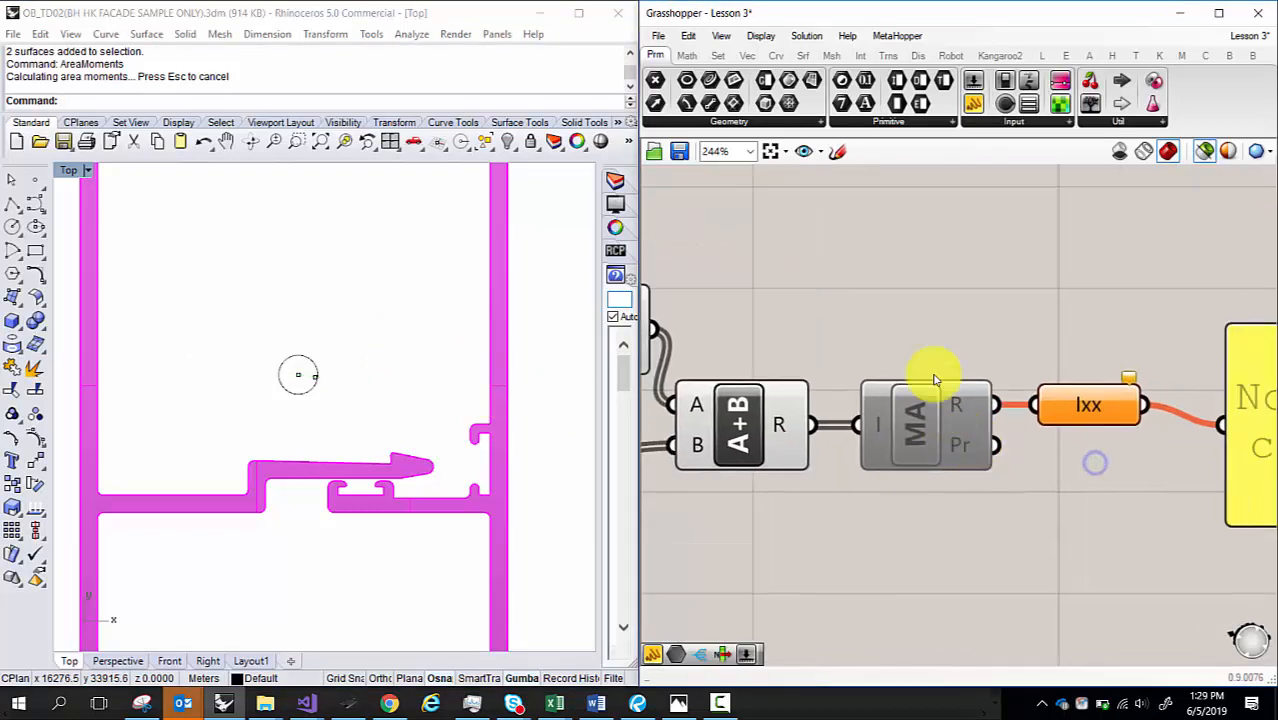
- Enable the Mass Addition component again and deselect it
click(940, 432)
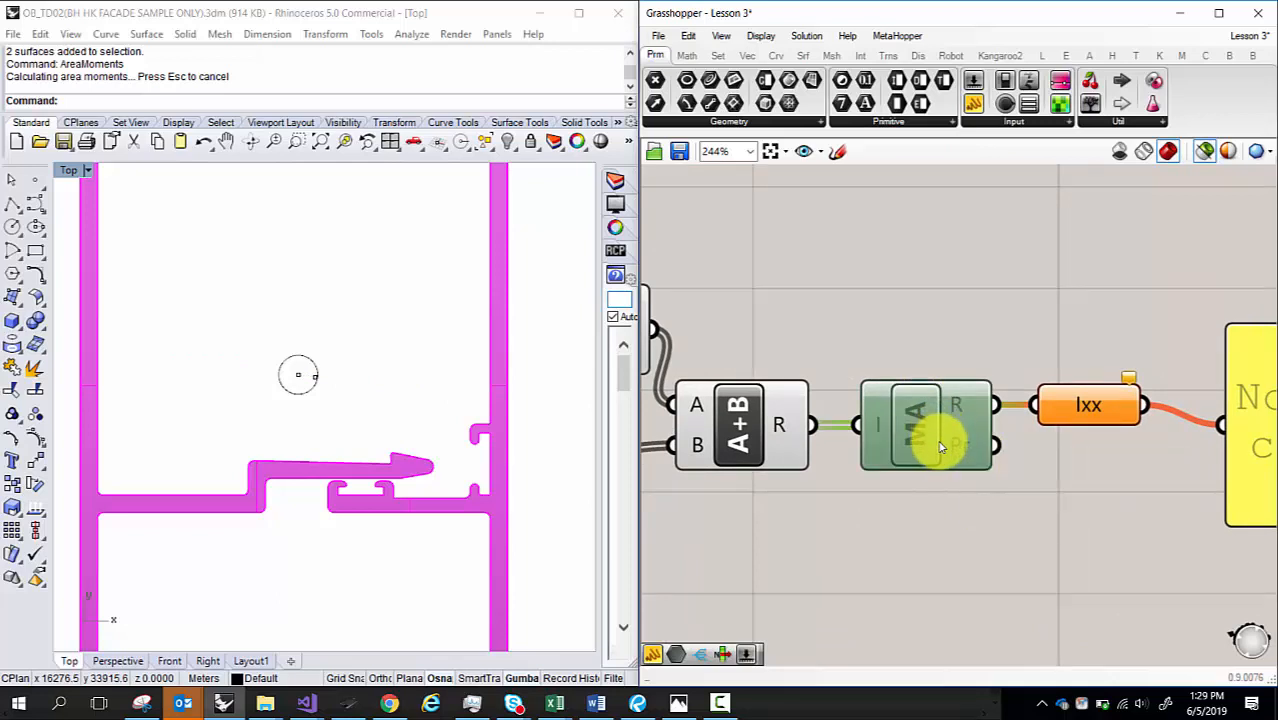
middle_click(928, 412)
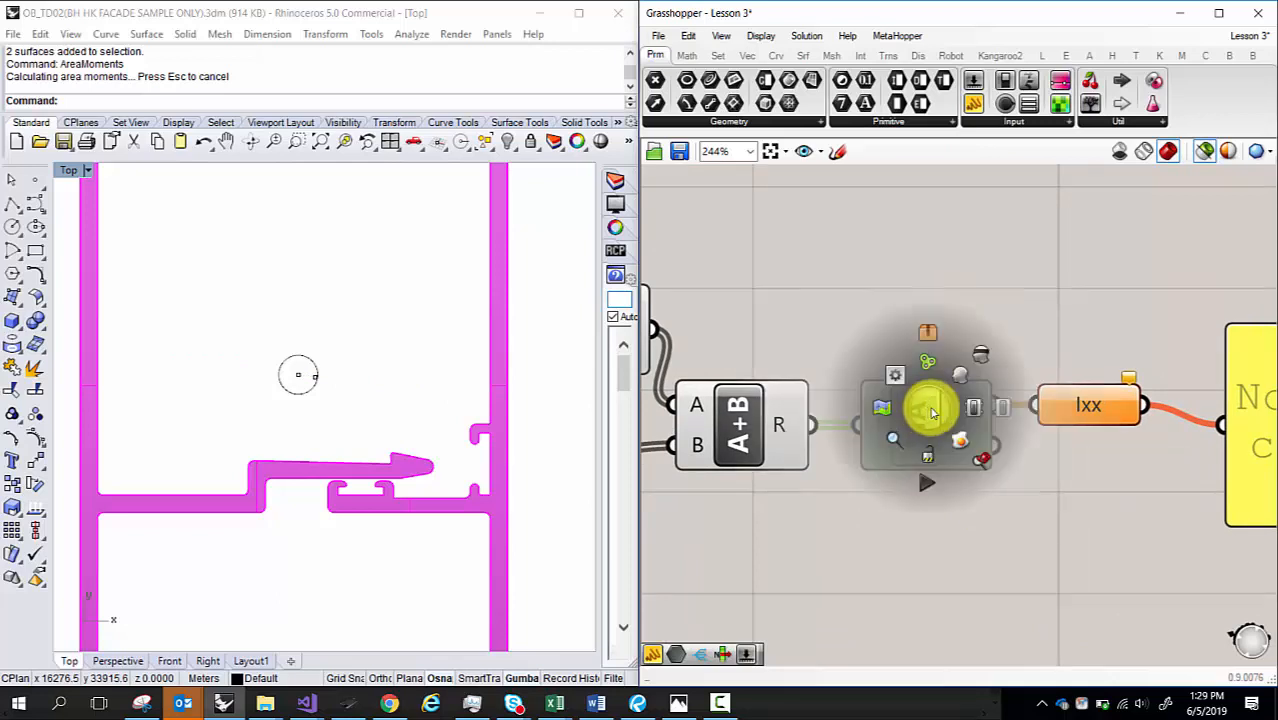
click(1041, 252)
middle_click(1035, 290)
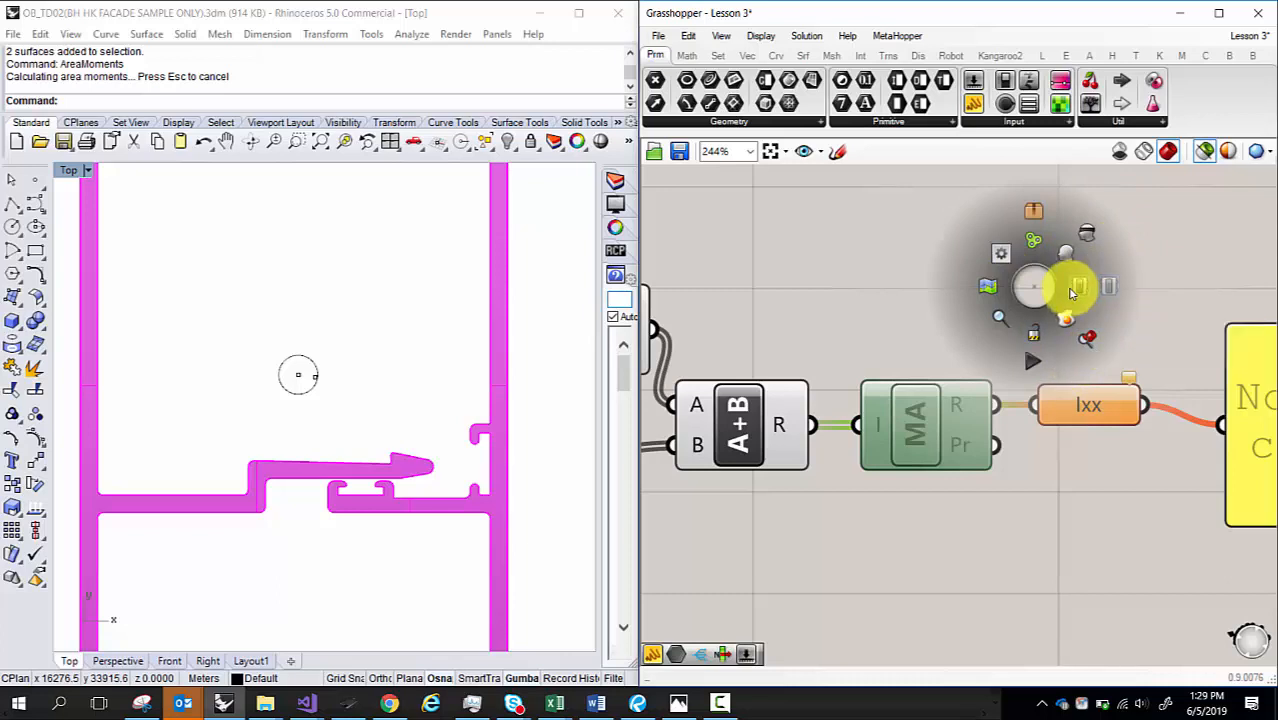
click(1078, 292)
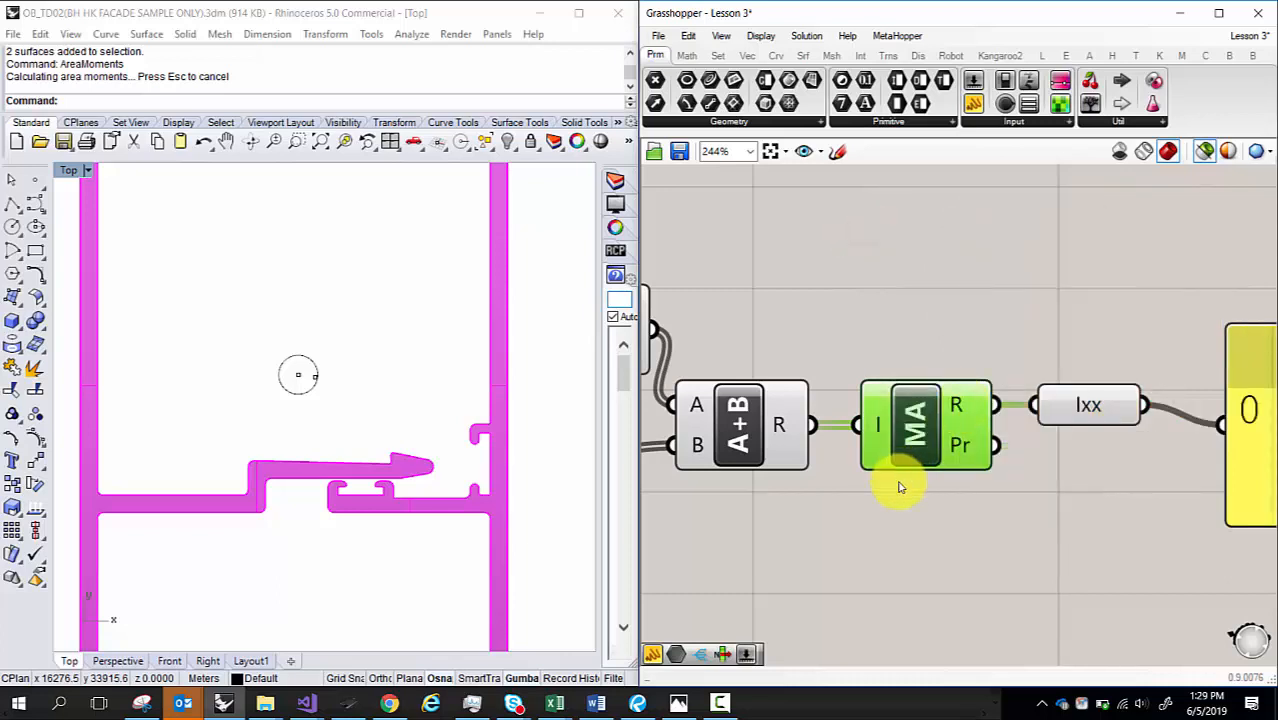
right_drag(874, 454, 693, 279)
click(901, 414)
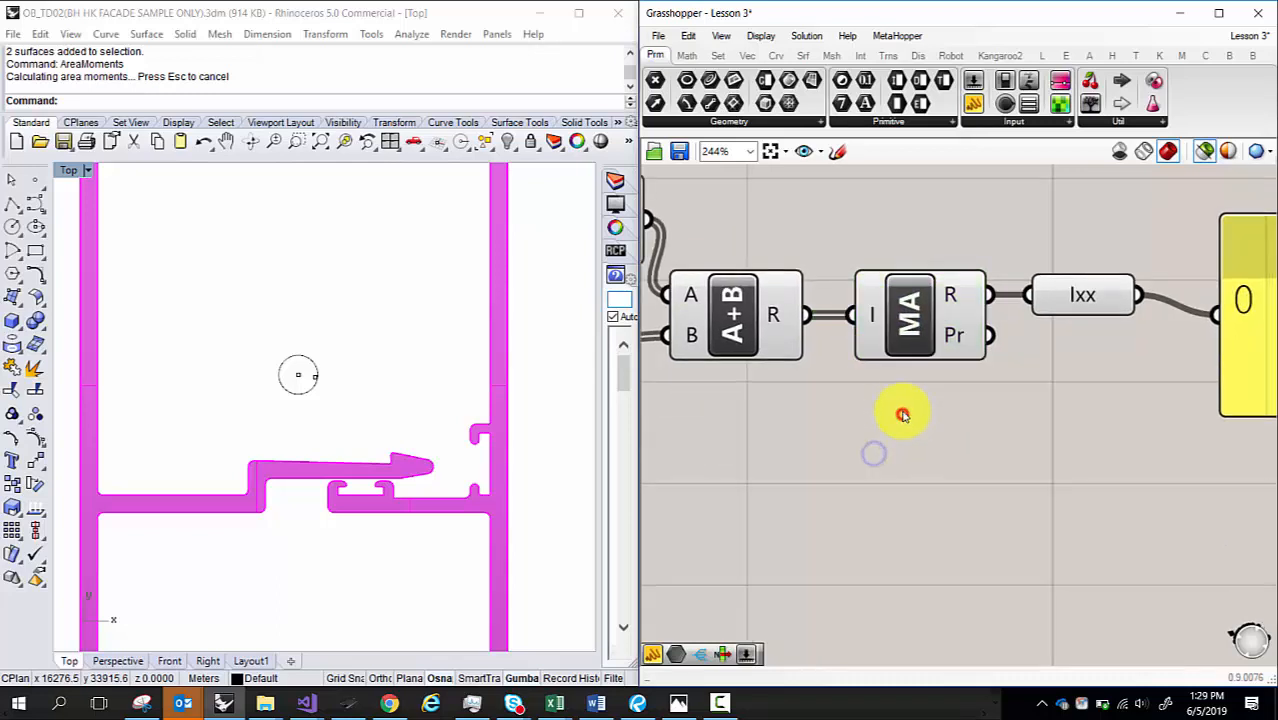
- Highlight the midpoint Point parameter in Step 3, and turn off the selected-only preview so all components preview in Rhino
right_drag(850, 305, 915, 401)
scroll(1100, 424, down, 5)
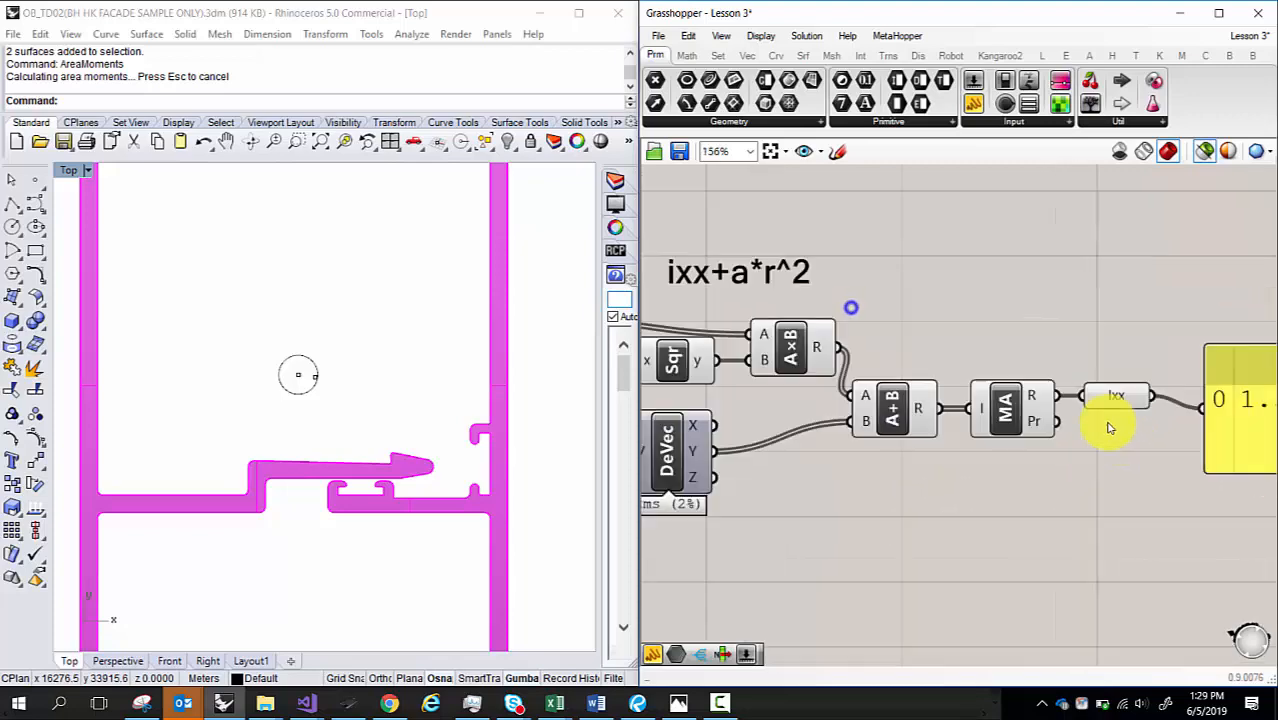
right_drag(1047, 285, 890, 432)
click(1046, 333)
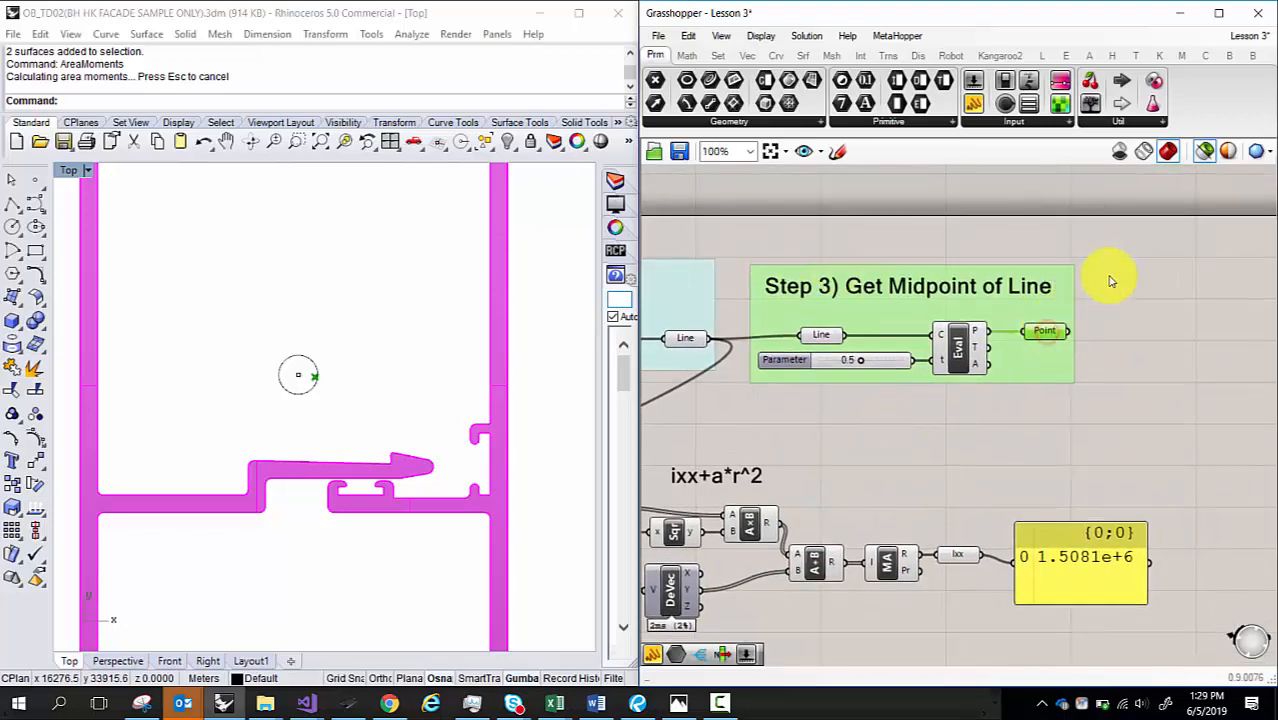
scroll(1044, 334, up, 3)
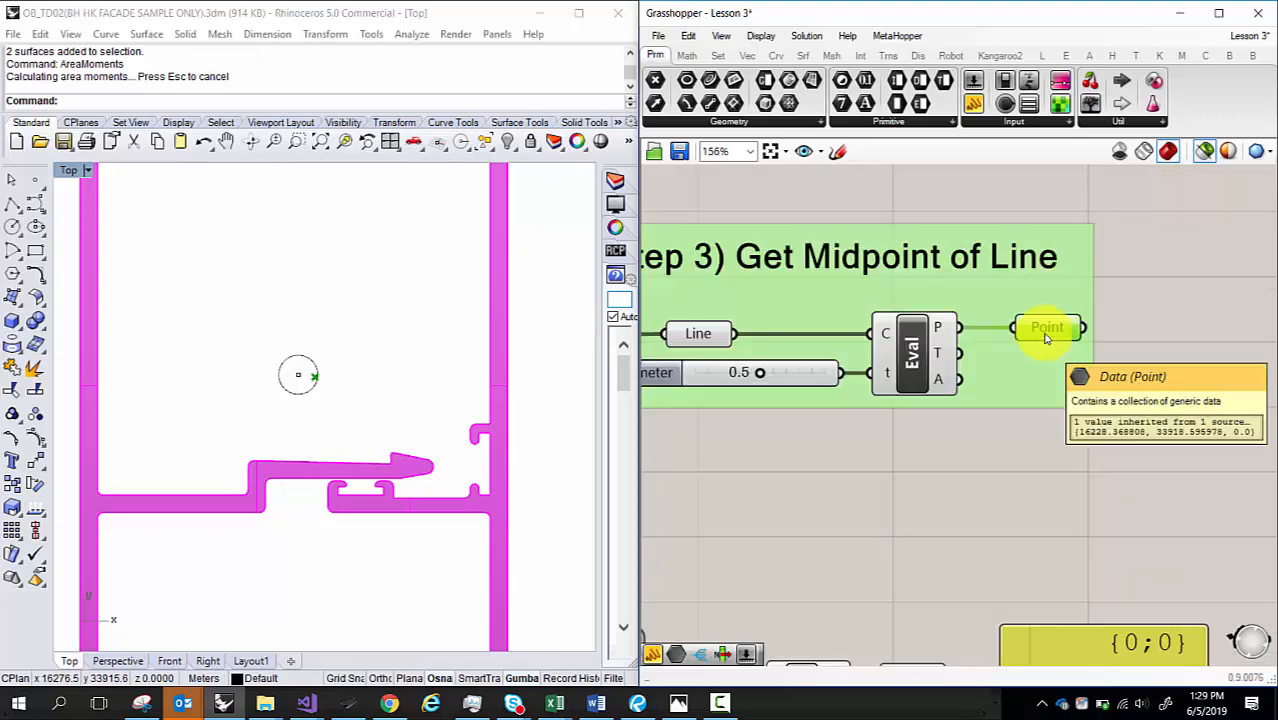
click(1206, 149)
click(1118, 465)
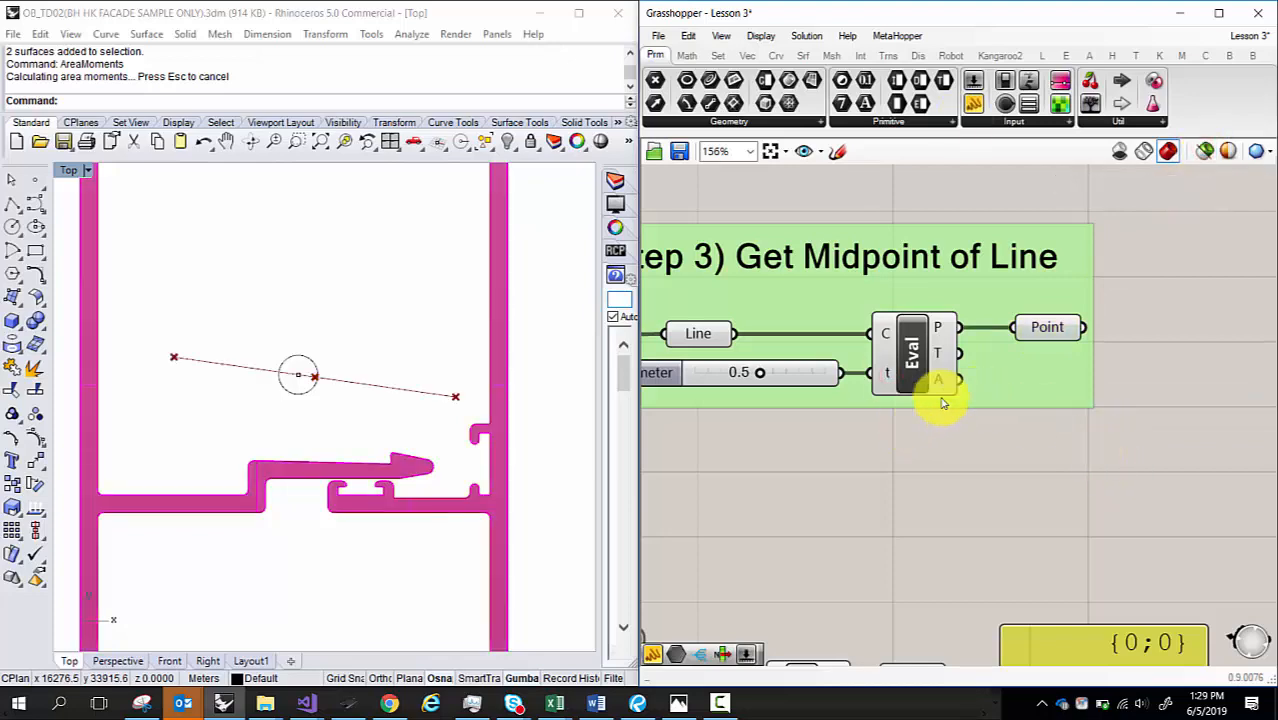
- Select the components of Step 2) Draw Line and Step 3) Get Midpoint of Line and turn off their preview
scroll(940, 395, down, 2)
right_drag(872, 465, 1066, 390)
scroll(1066, 395, down, 1)
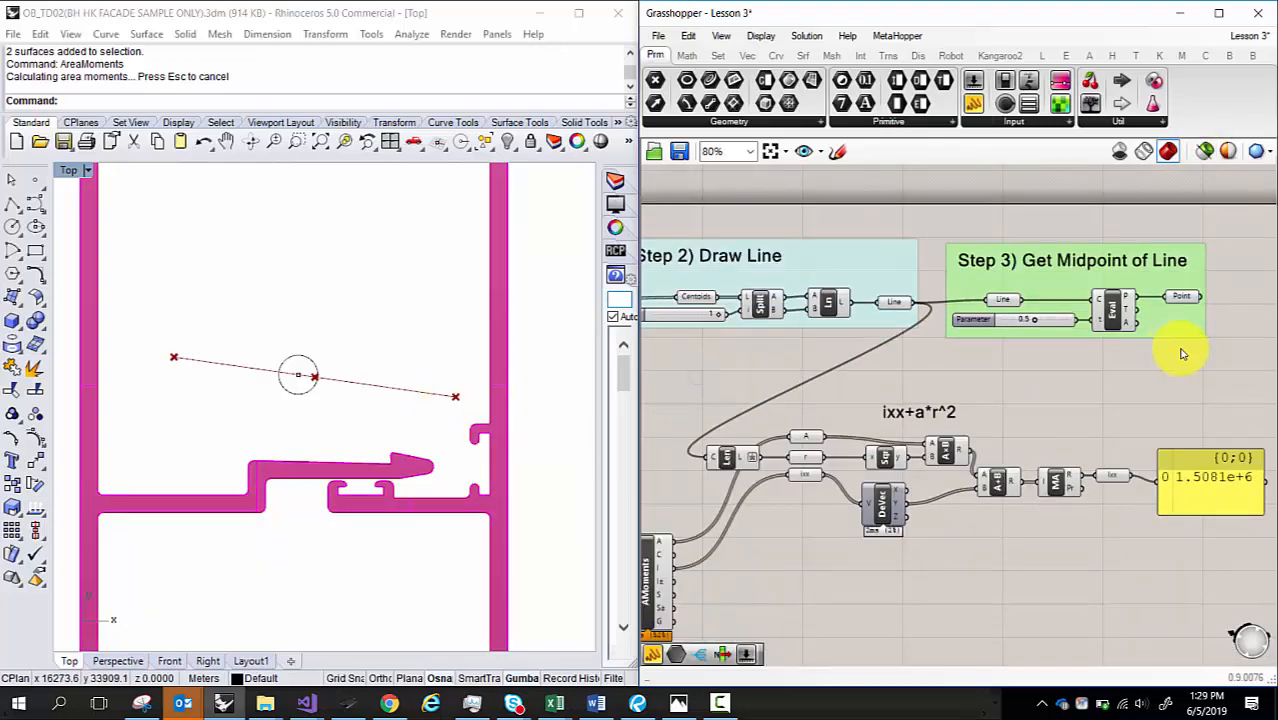
drag(1204, 360, 690, 228)
click(1104, 370)
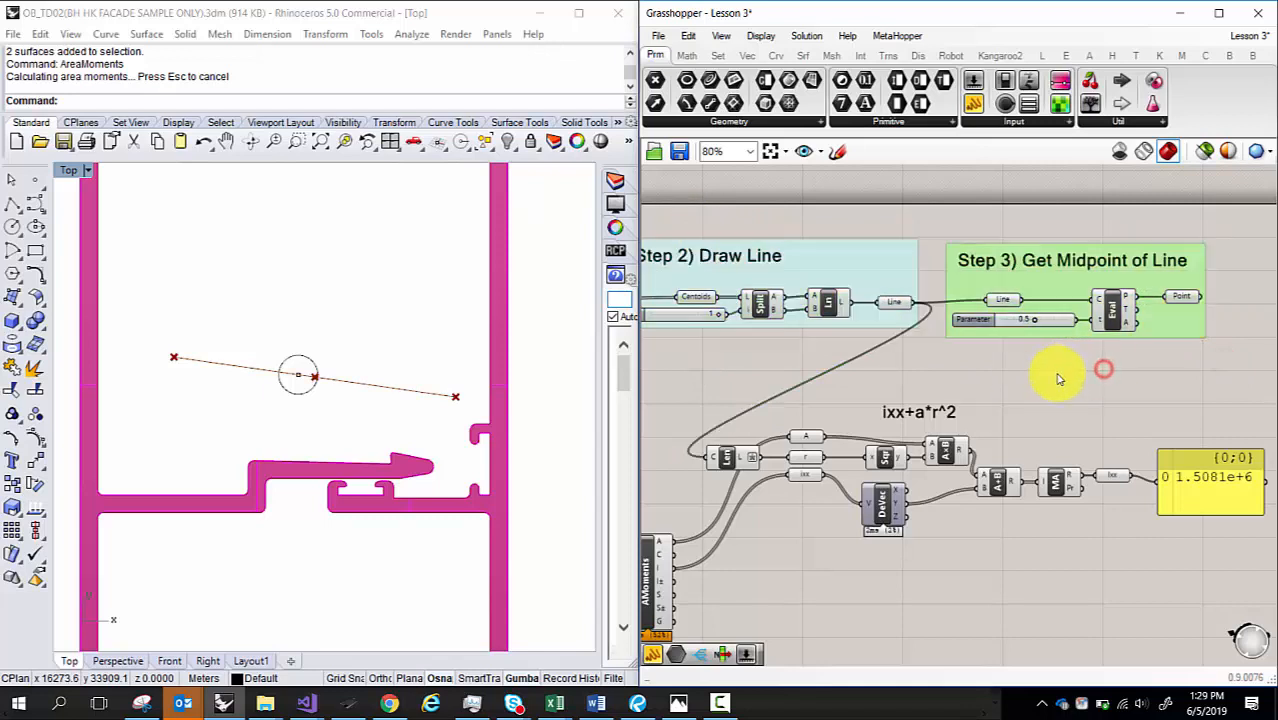
right_drag(1061, 378, 991, 391)
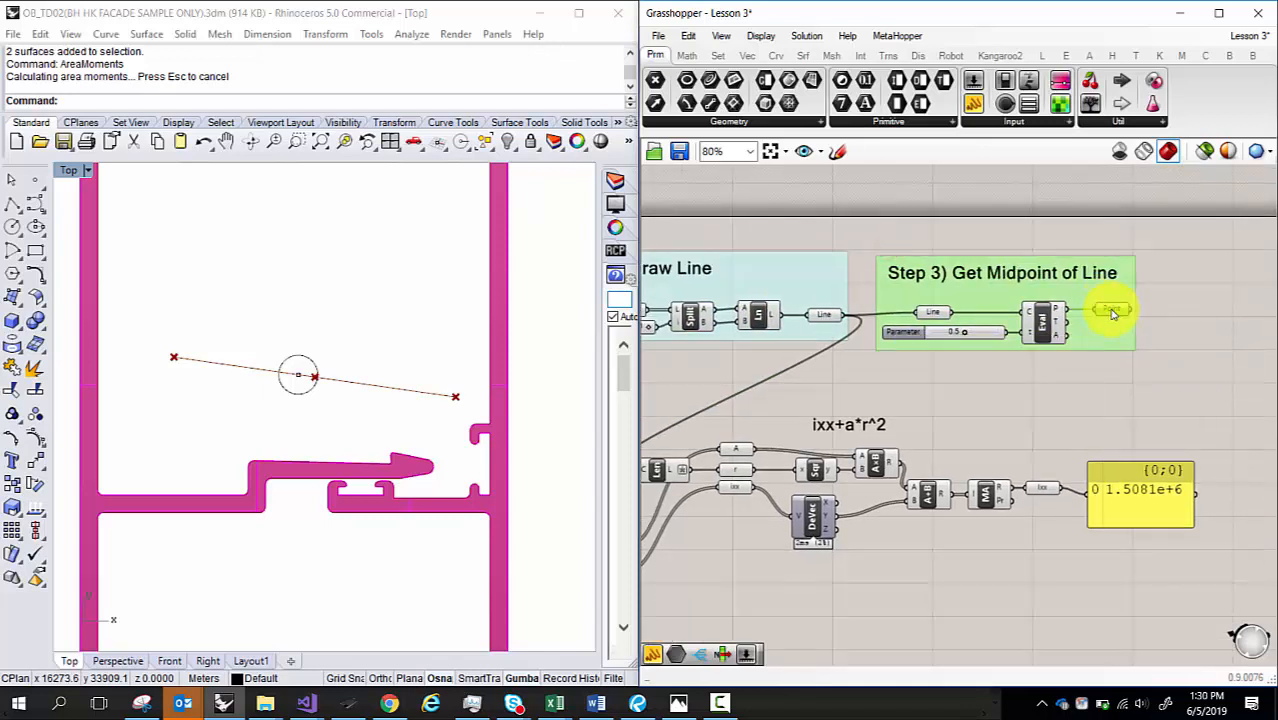
scroll(1150, 370, down, 4)
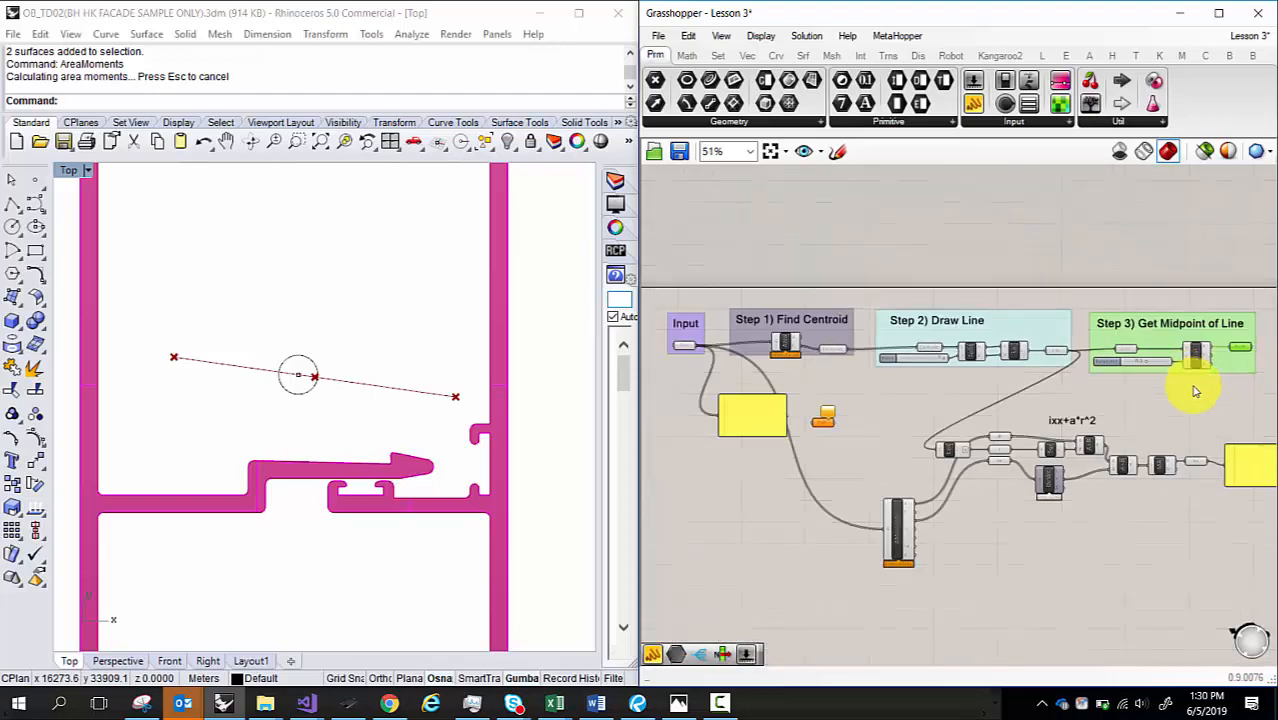
drag(1193, 385, 884, 272)
scroll(1110, 380, up, 5)
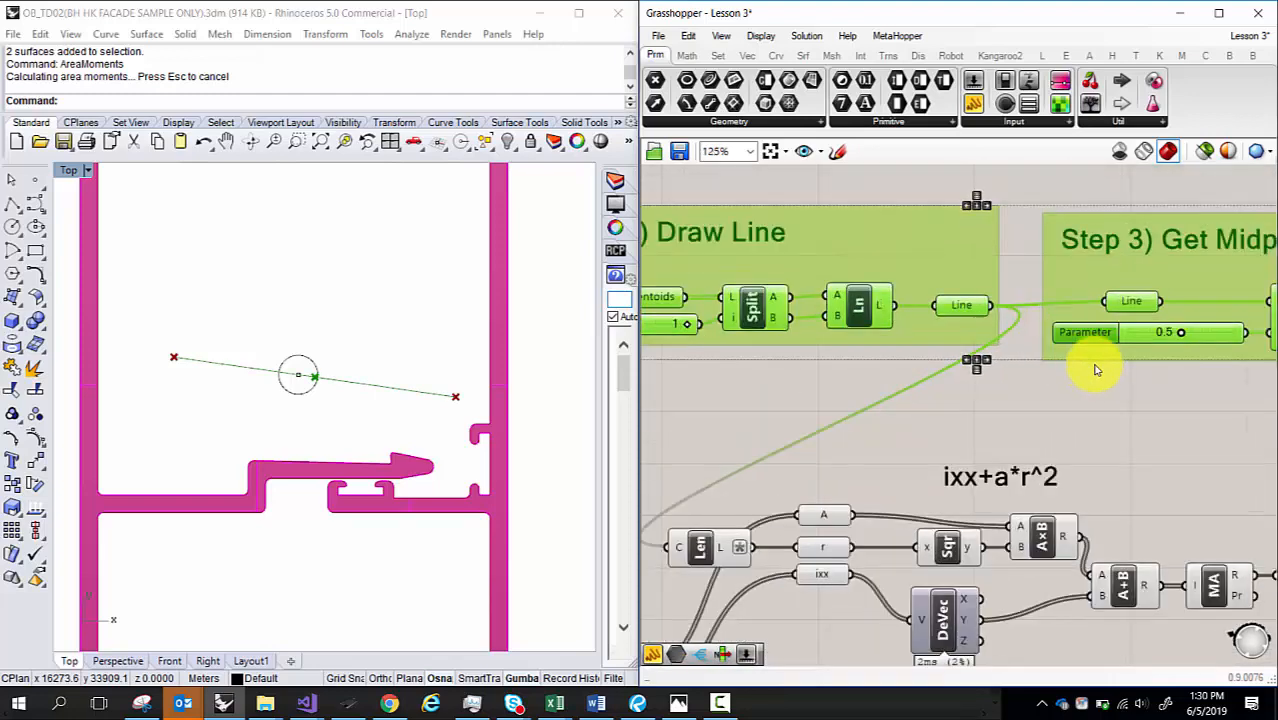
right_drag(1094, 376, 919, 372)
scroll(1130, 285, up, 3)
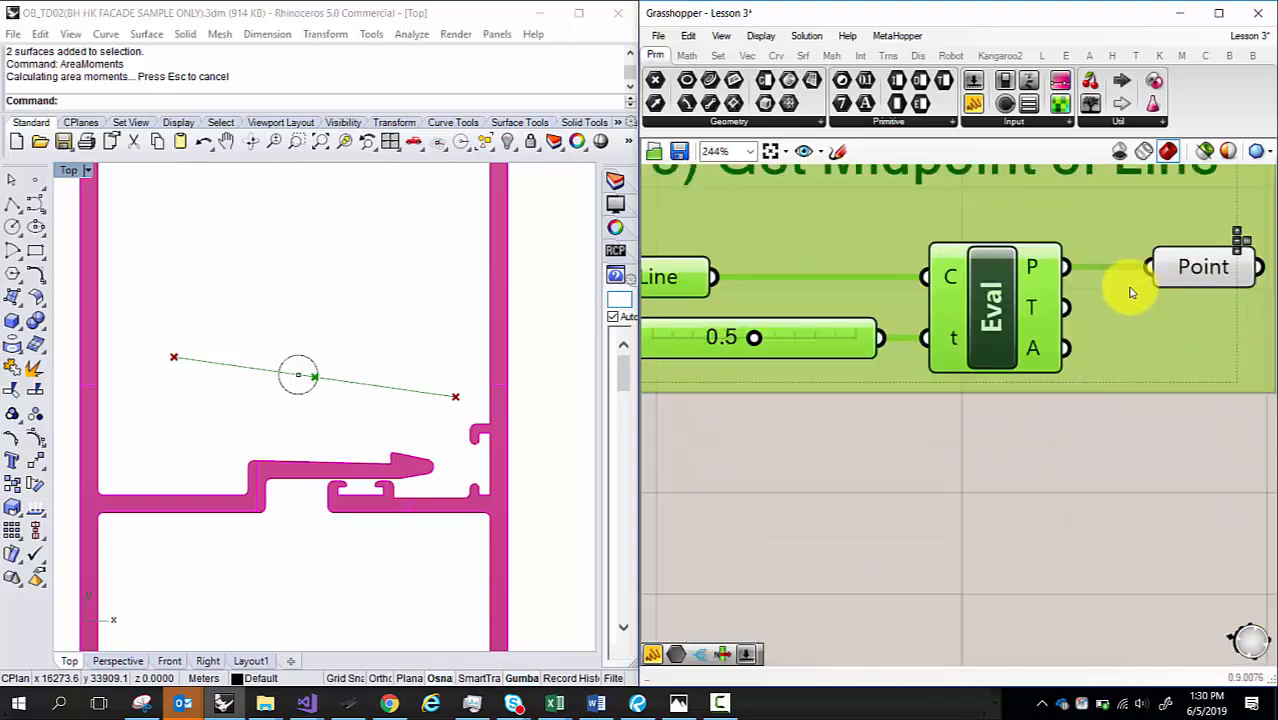
middle_click(998, 448)
click(1050, 392)
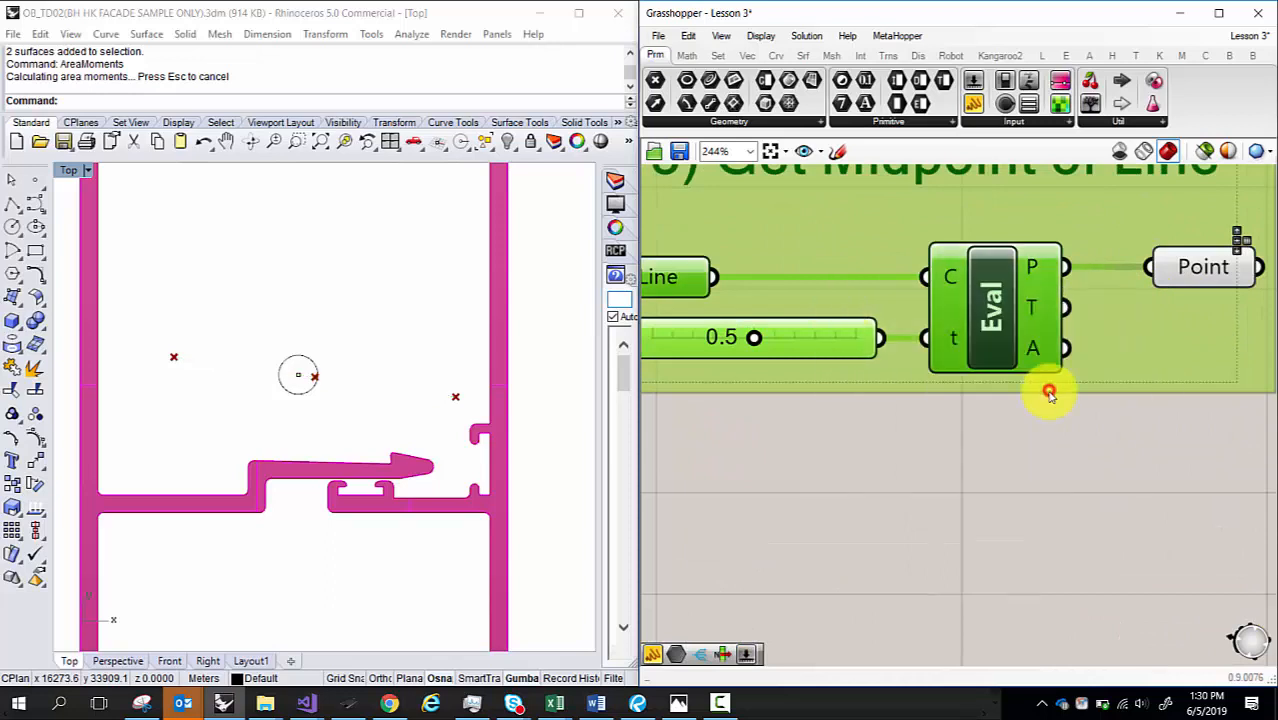
- Restore the preview of the Step 2 and Step 3 components
click(999, 414)
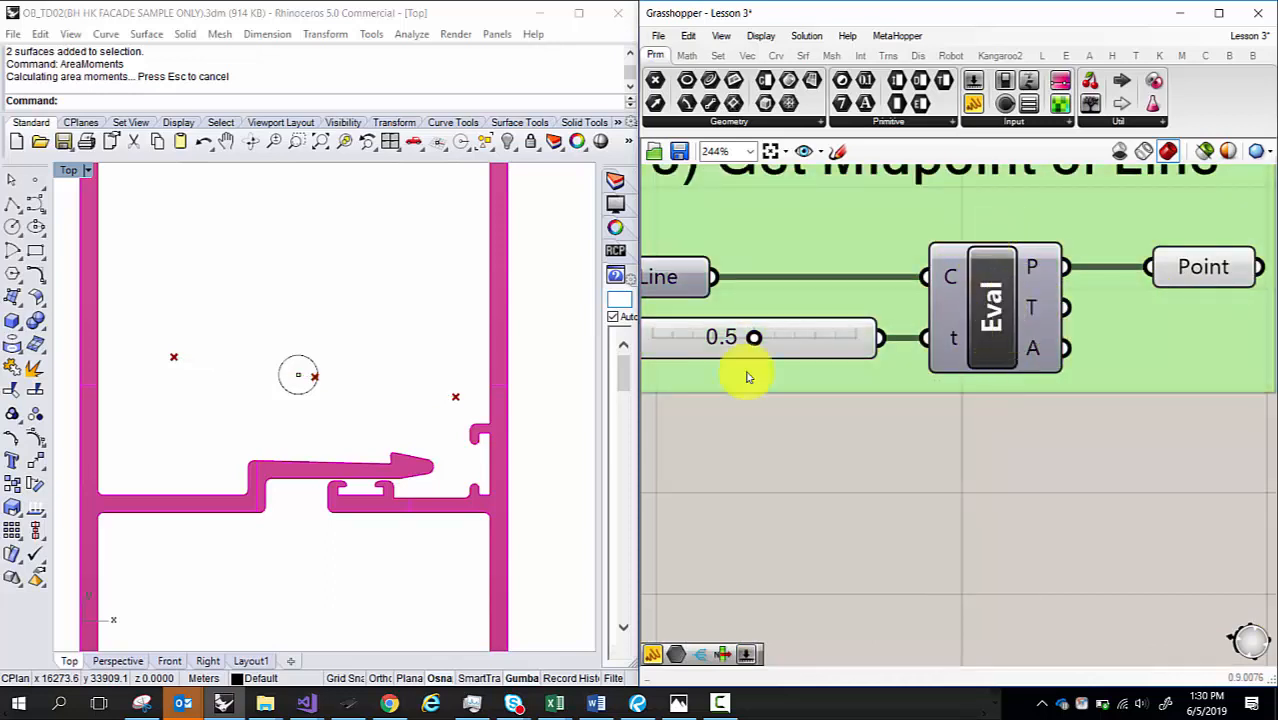
click(797, 467)
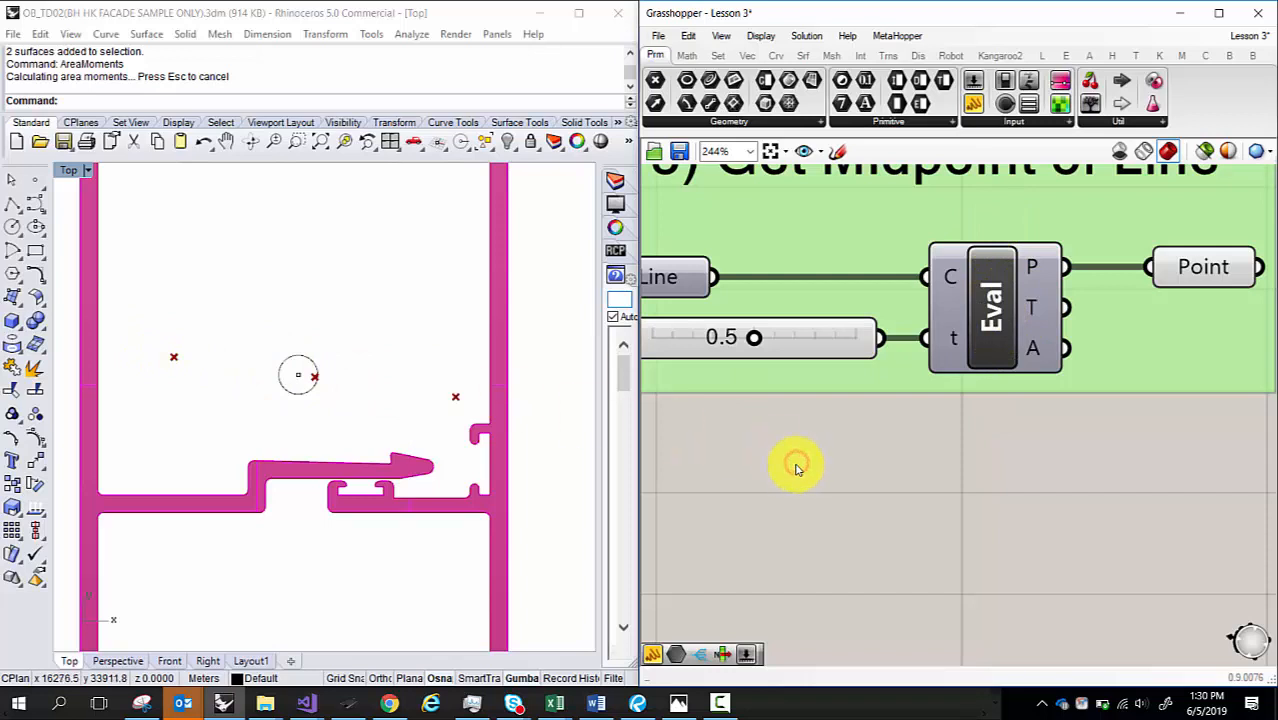
click(817, 482)
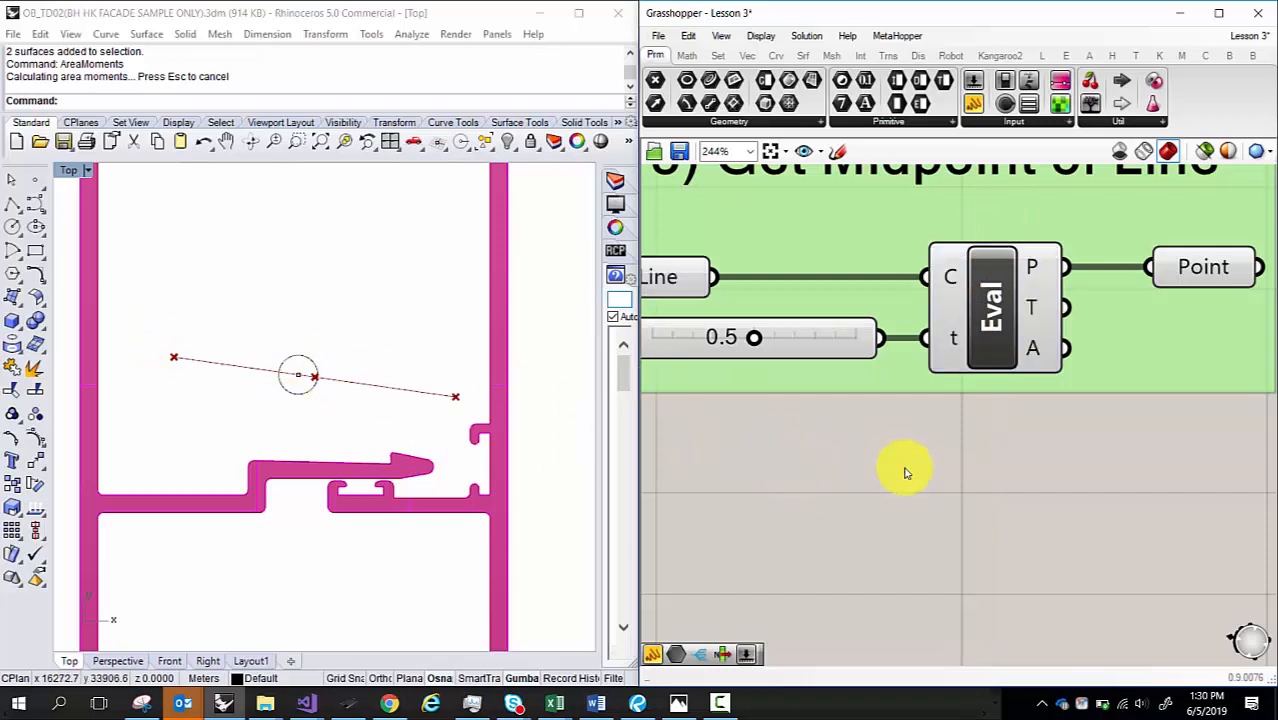
- Turn the line component's preview off and on again, and limit the Rhino preview to the selected midpoint Point parameter
click(723, 376)
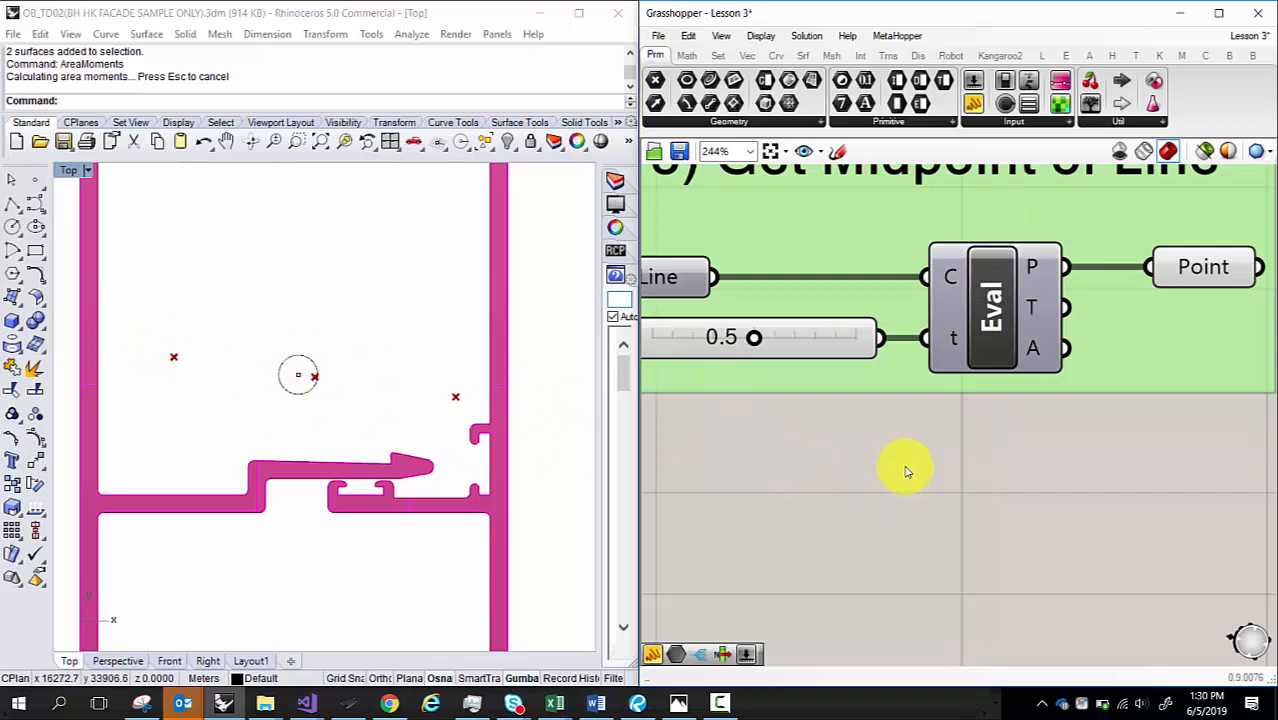
click(697, 410)
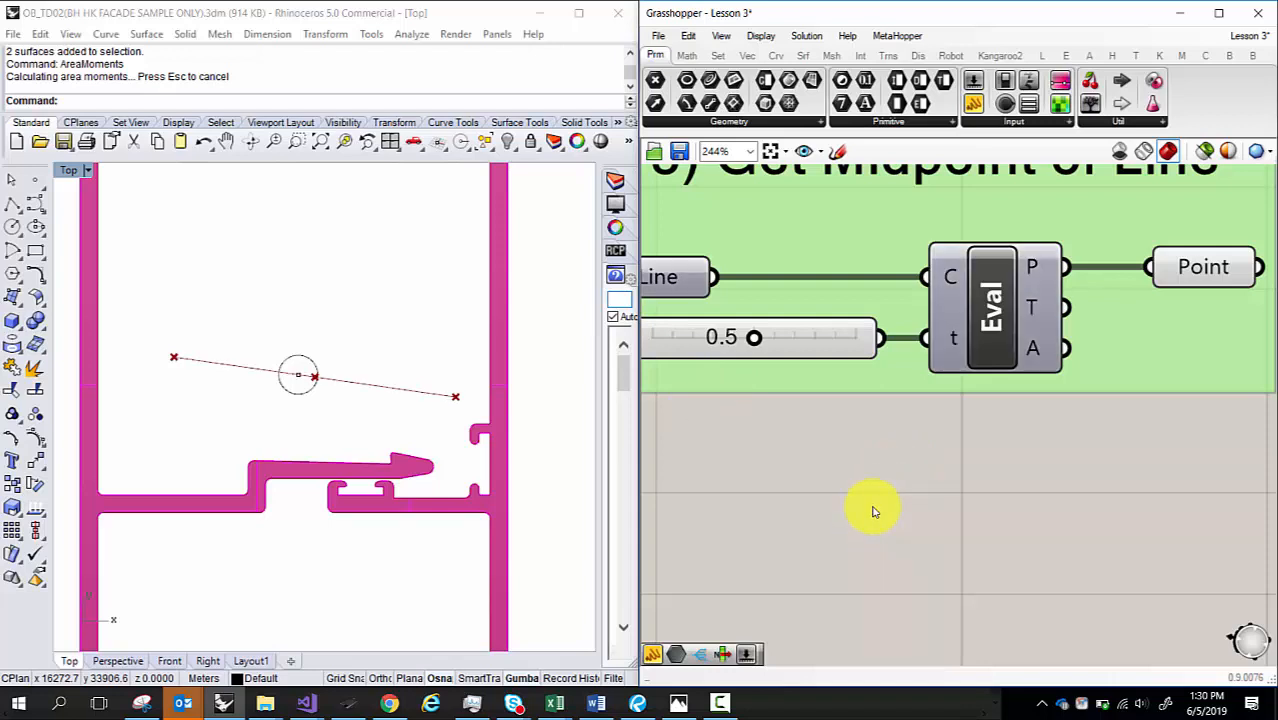
click(1218, 155)
click(1021, 460)
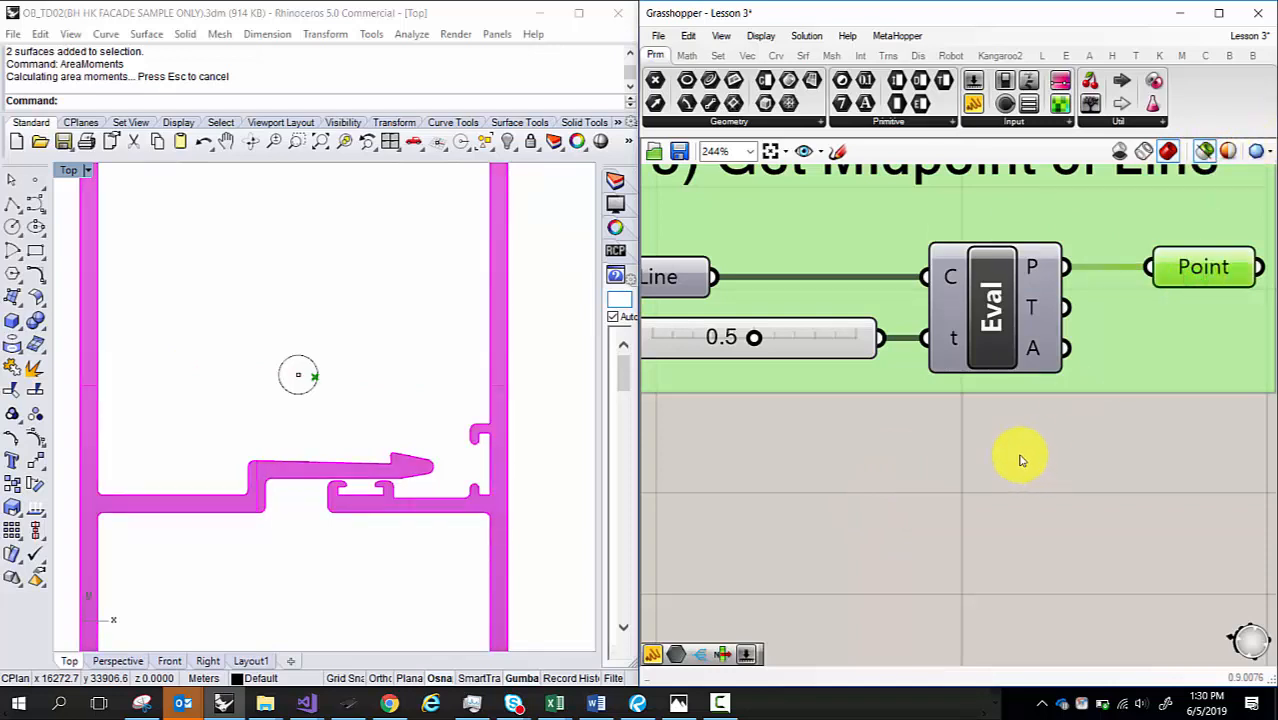
- Move the Rhino view away from the profiles and zoom it to the midpoint Point parameter from Grasshopper
middle_click(958, 437)
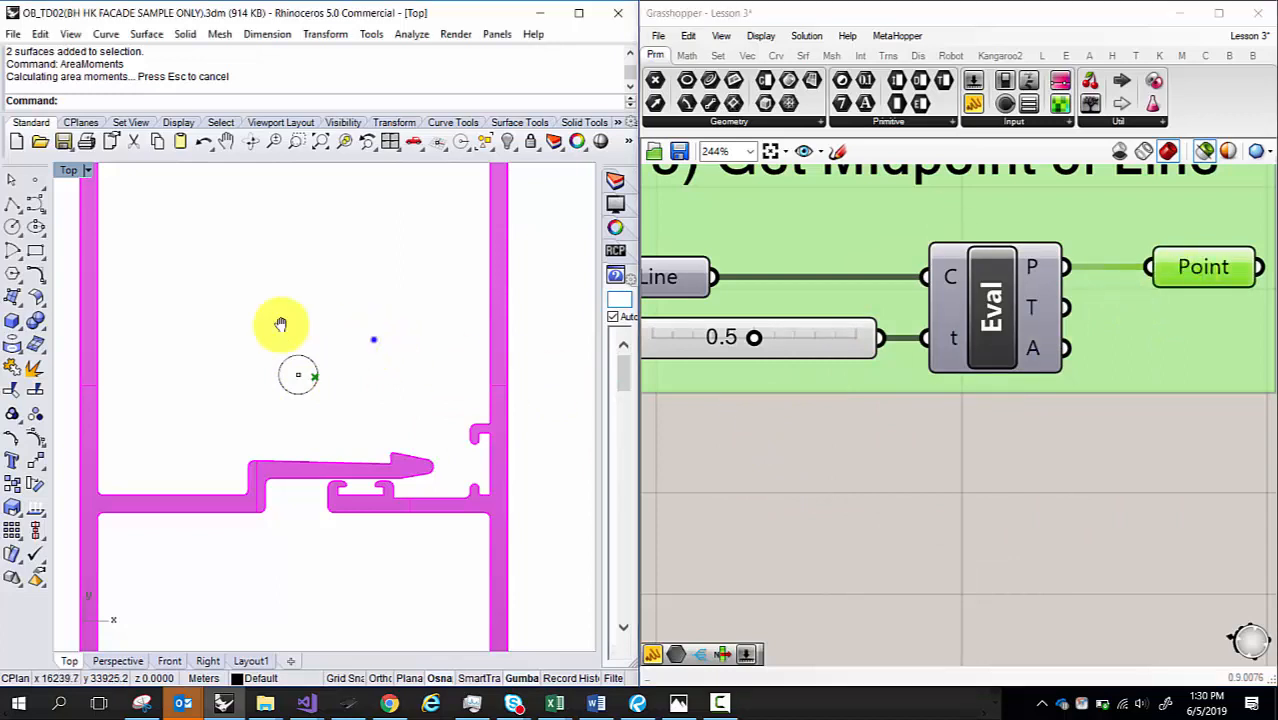
scroll(177, 317, down, 6)
right_drag(323, 429, 260, 210)
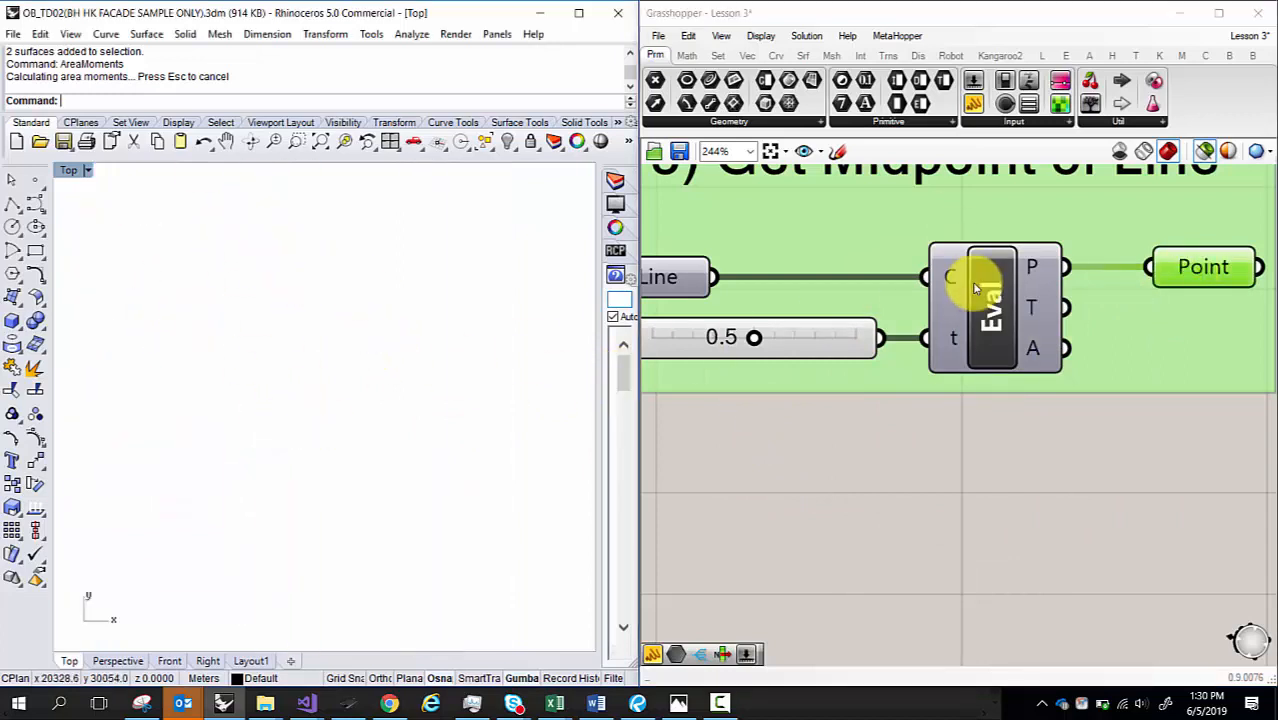
mouse_move(1183, 280)
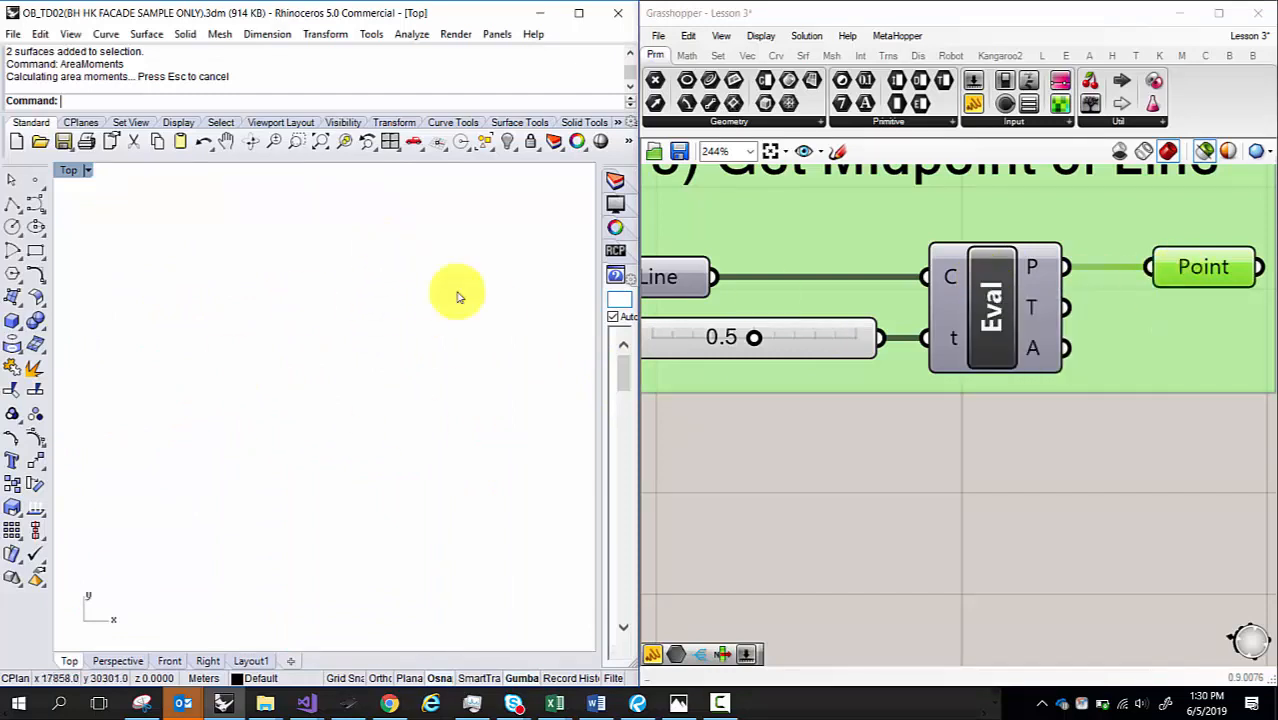
middle_click(1187, 276)
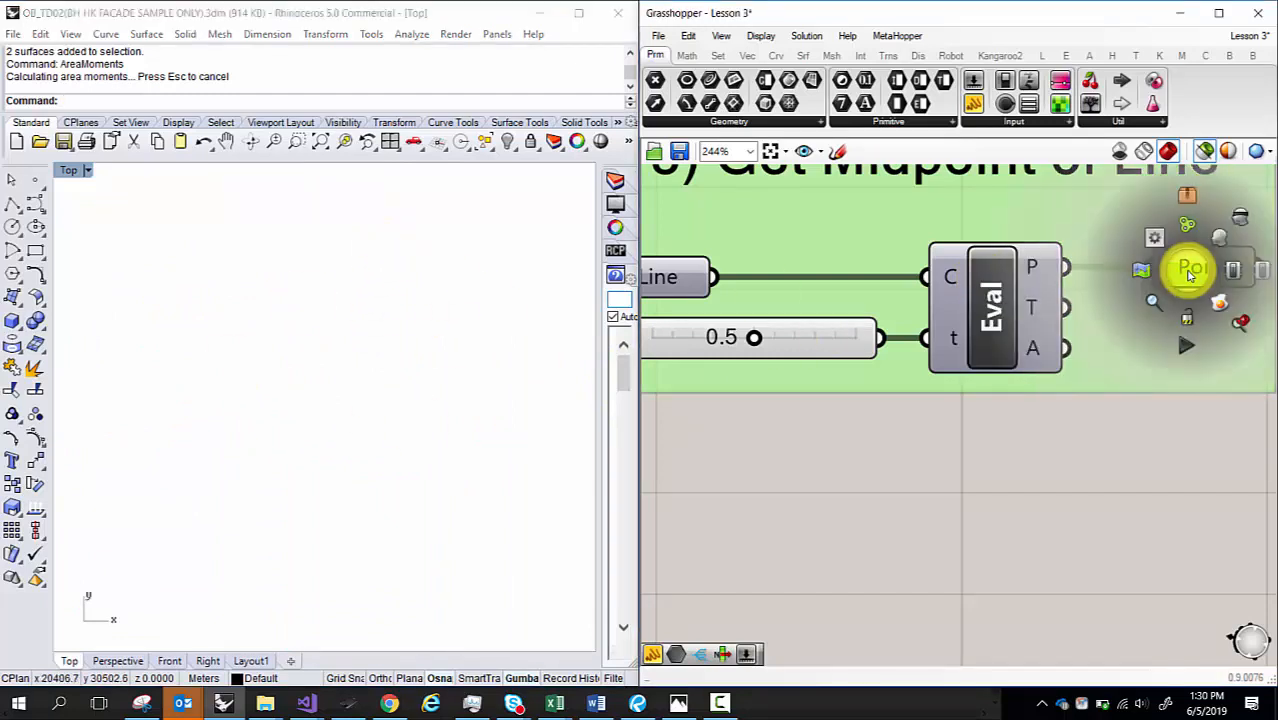
click(1240, 325)
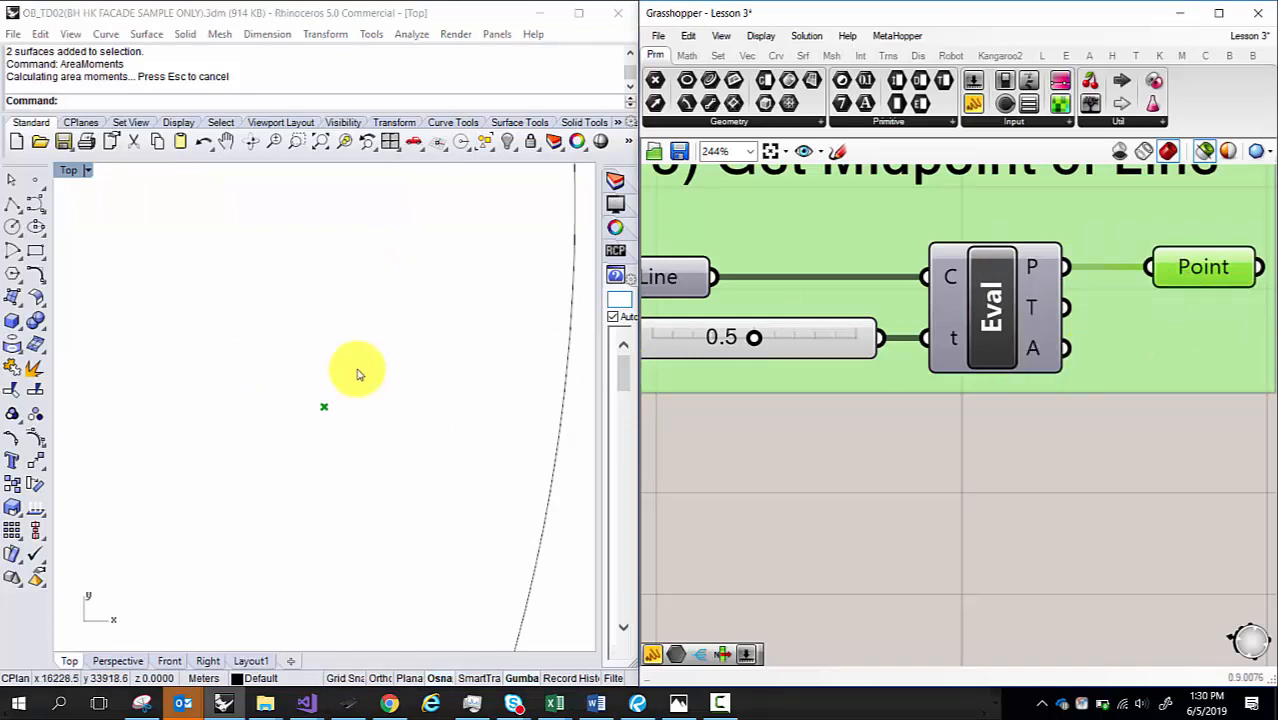
scroll(324, 380, down, 20)
right_drag(296, 373, 262, 285)
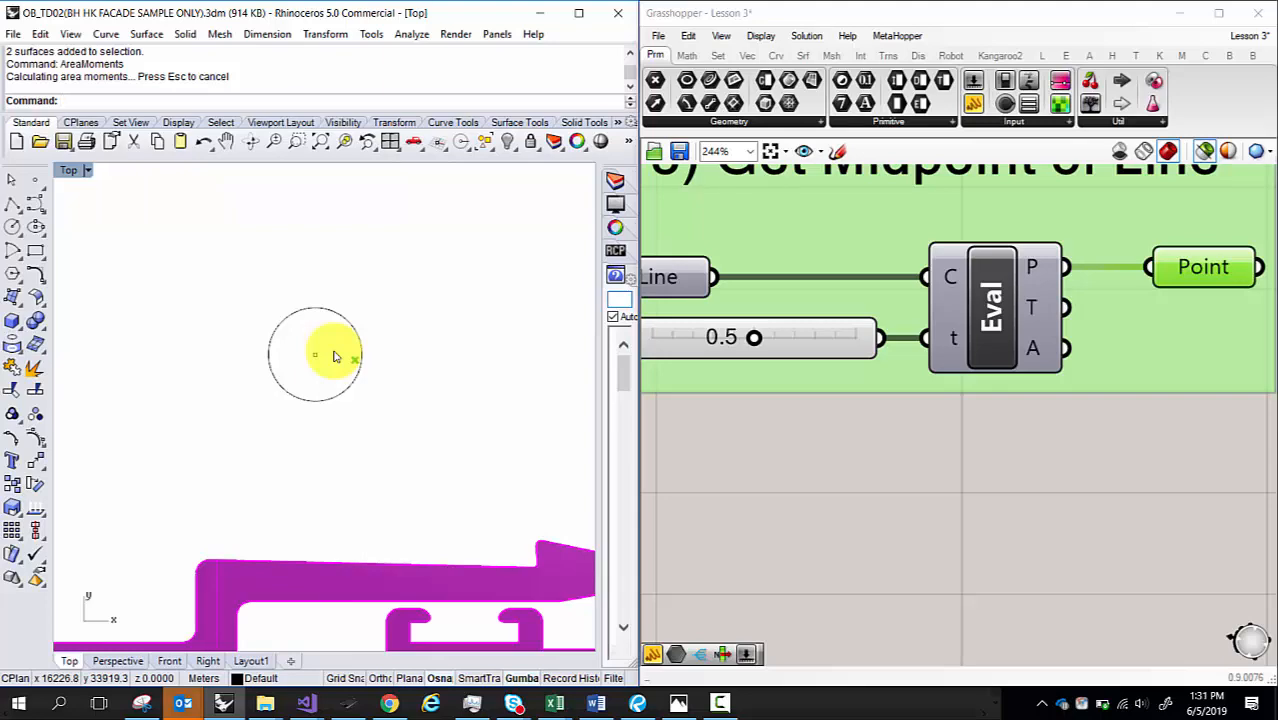
scroll(1040, 460, down, 10)
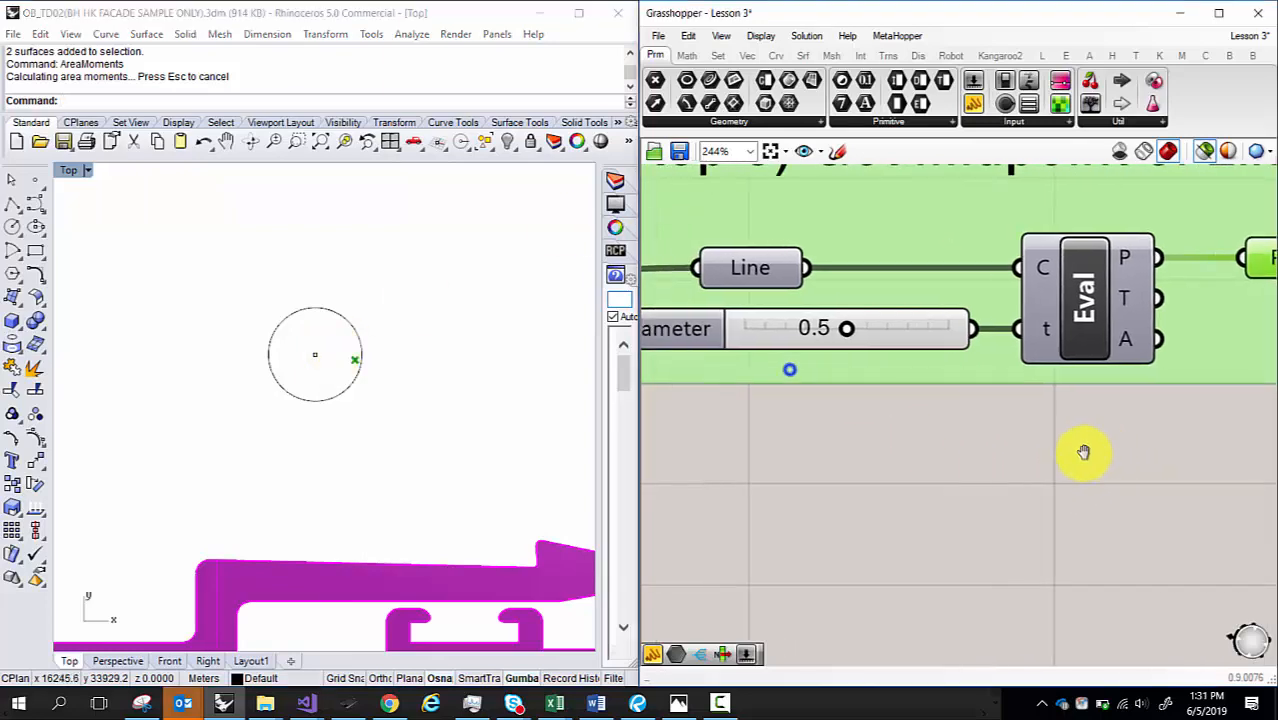
- Zoom the Rhino view to the Step 3 Point parameter a second time
scroll(1078, 435, up, 8)
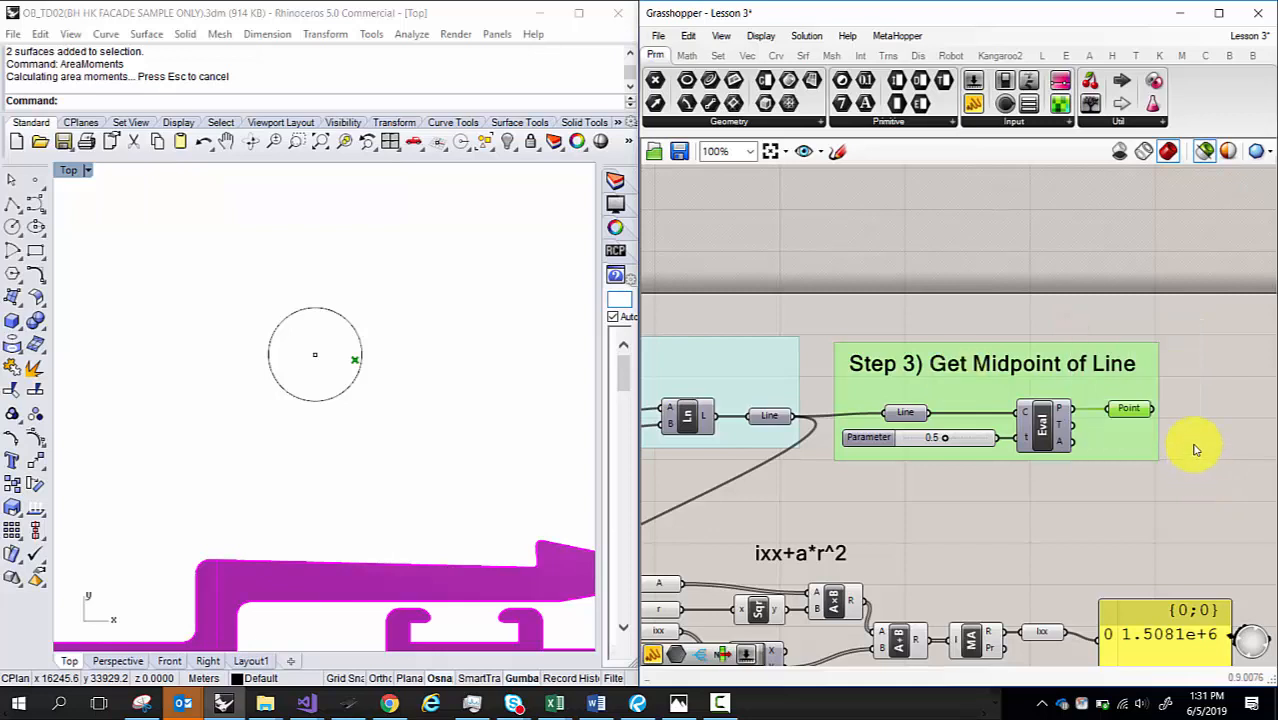
scroll(1195, 449, up, 4)
middle_click(1113, 392)
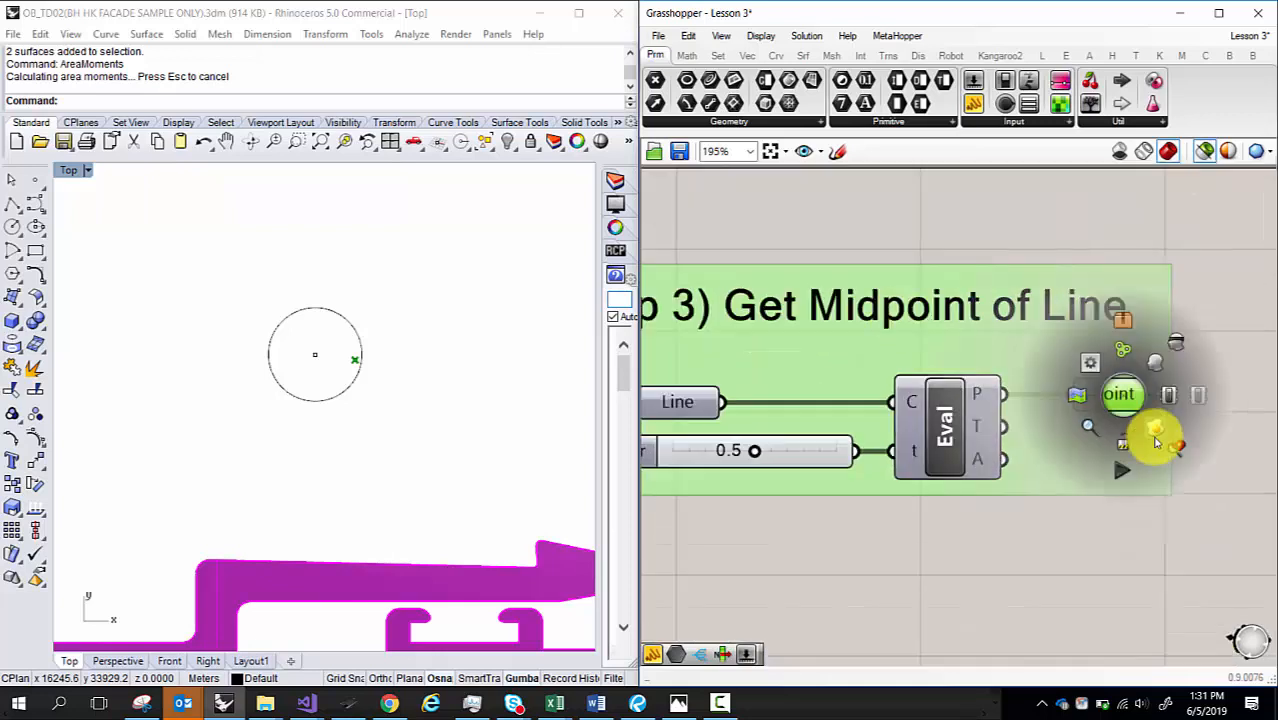
click(1172, 447)
scroll(351, 394, down, 5)
scroll(1058, 390, down, 10)
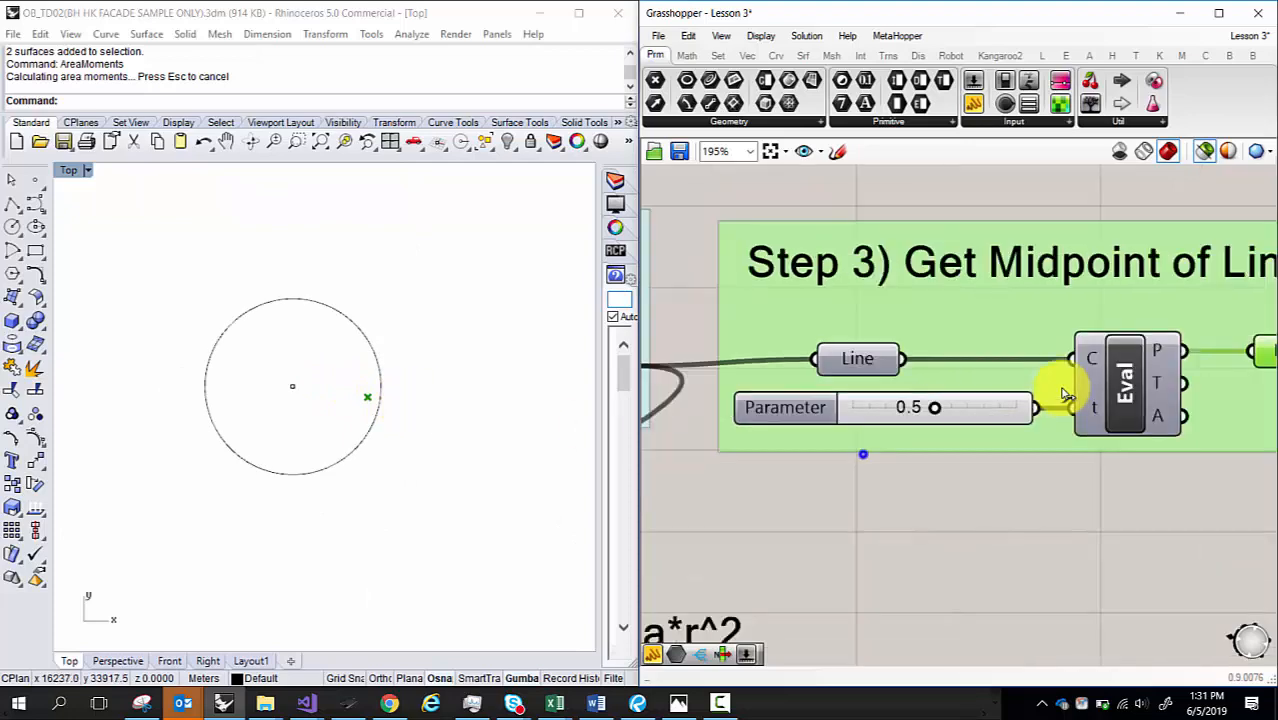
scroll(1060, 387, up, 6)
middle_click(1027, 285)
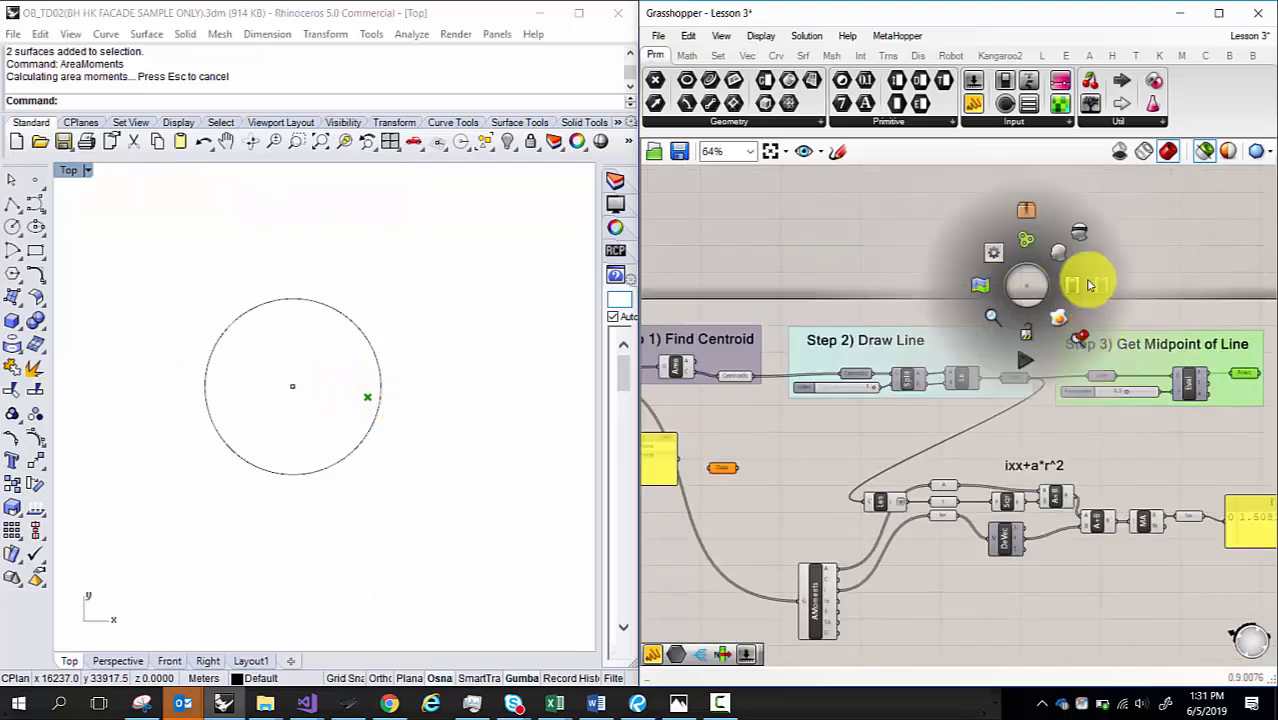
click(1182, 262)
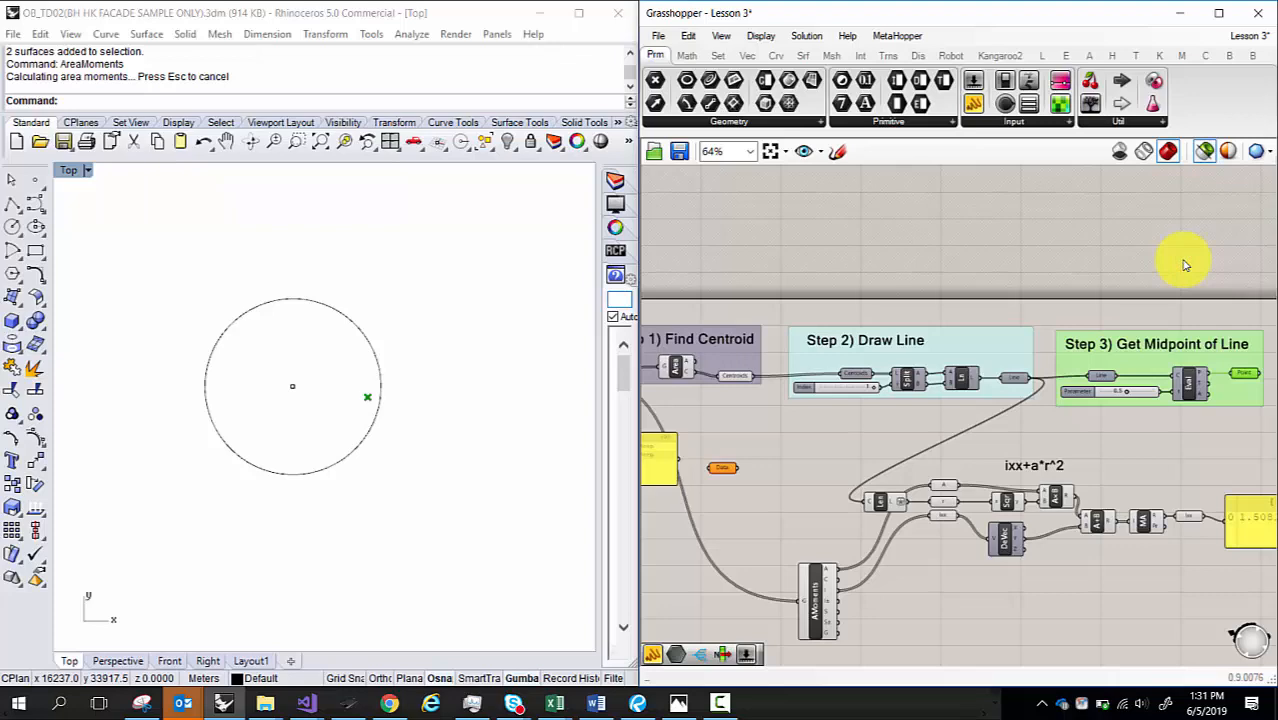
- Select the components under the ixx+a*r^2 formula, and move the AMoments component closer beneath the Length component
scroll(1043, 536, up, 2)
right_drag(1044, 525, 879, 420)
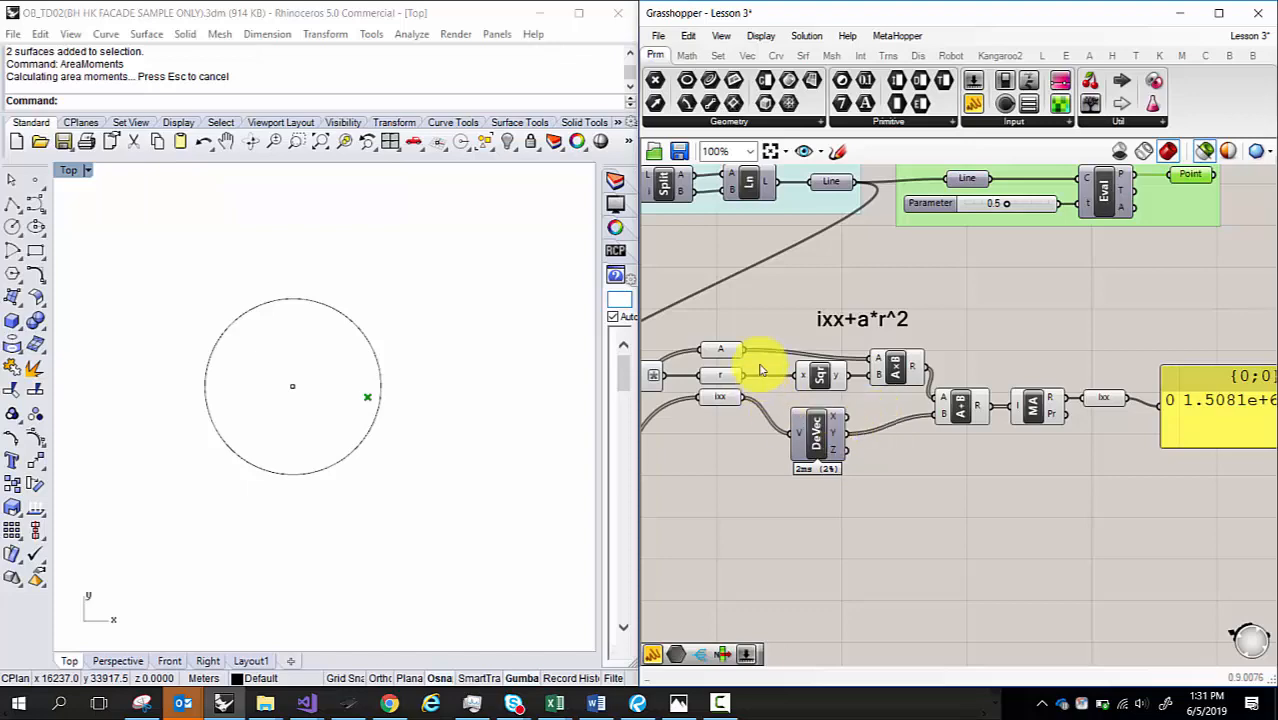
drag(771, 293, 1088, 530)
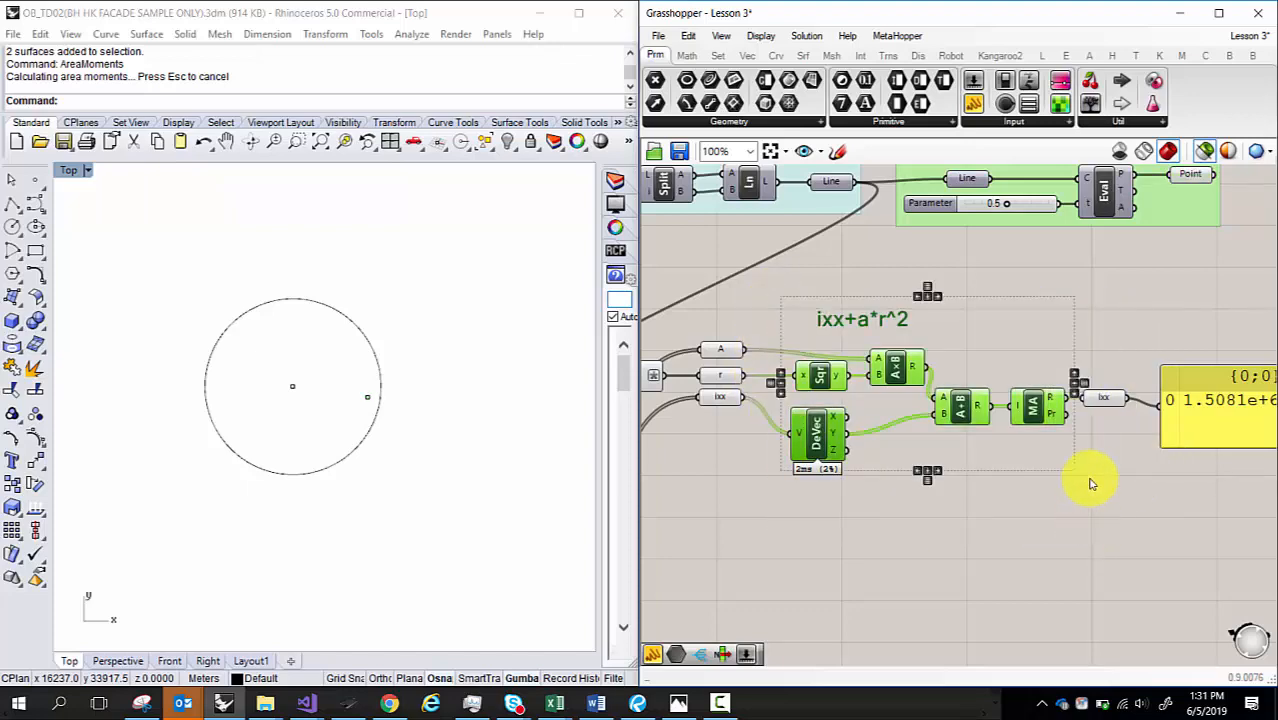
scroll(1091, 476, down, 1)
right_drag(712, 527, 841, 486)
drag(760, 465, 838, 423)
- Switch to Revu, examine the Grasshopper Key Vocabulary document's deconstruct examples and Construct/Deconstruct translations, and minimize it
click(637, 704)
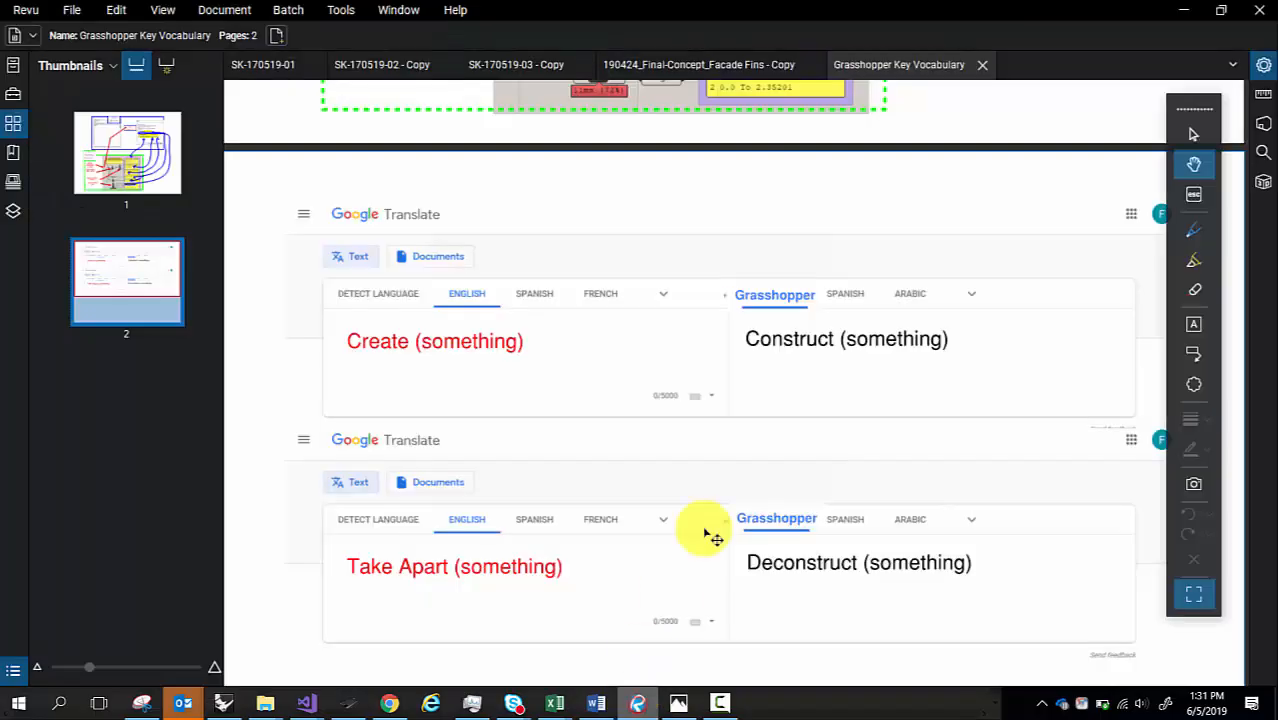
scroll(764, 465, up, 6)
scroll(775, 485, down, 5)
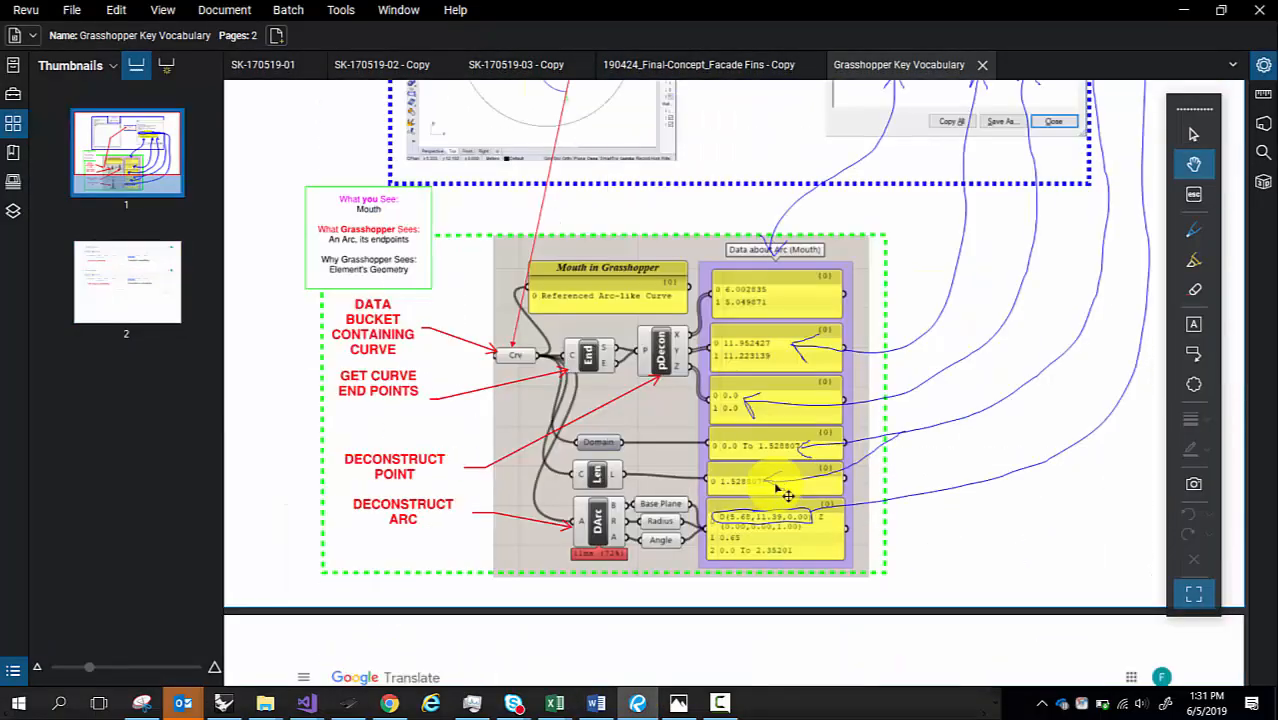
scroll(779, 484, up, 5)
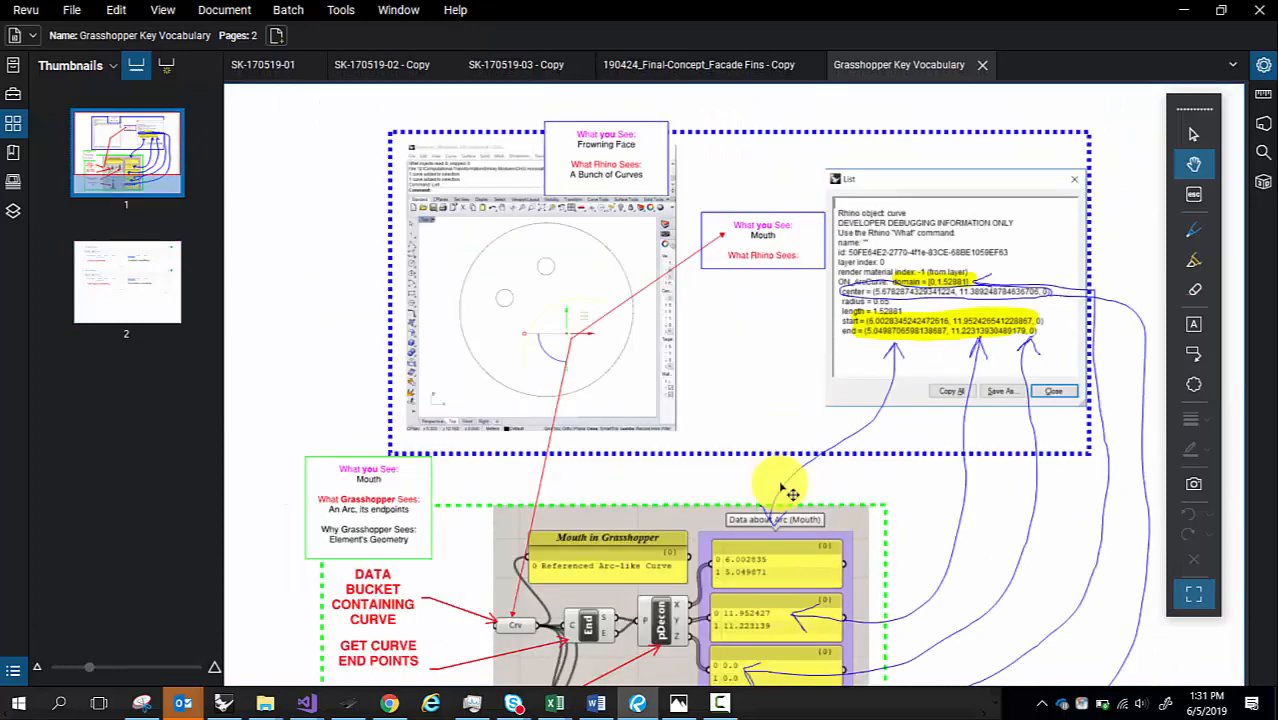
ctrl+scroll(736, 442, down, 1)
scroll(736, 491, down, 5)
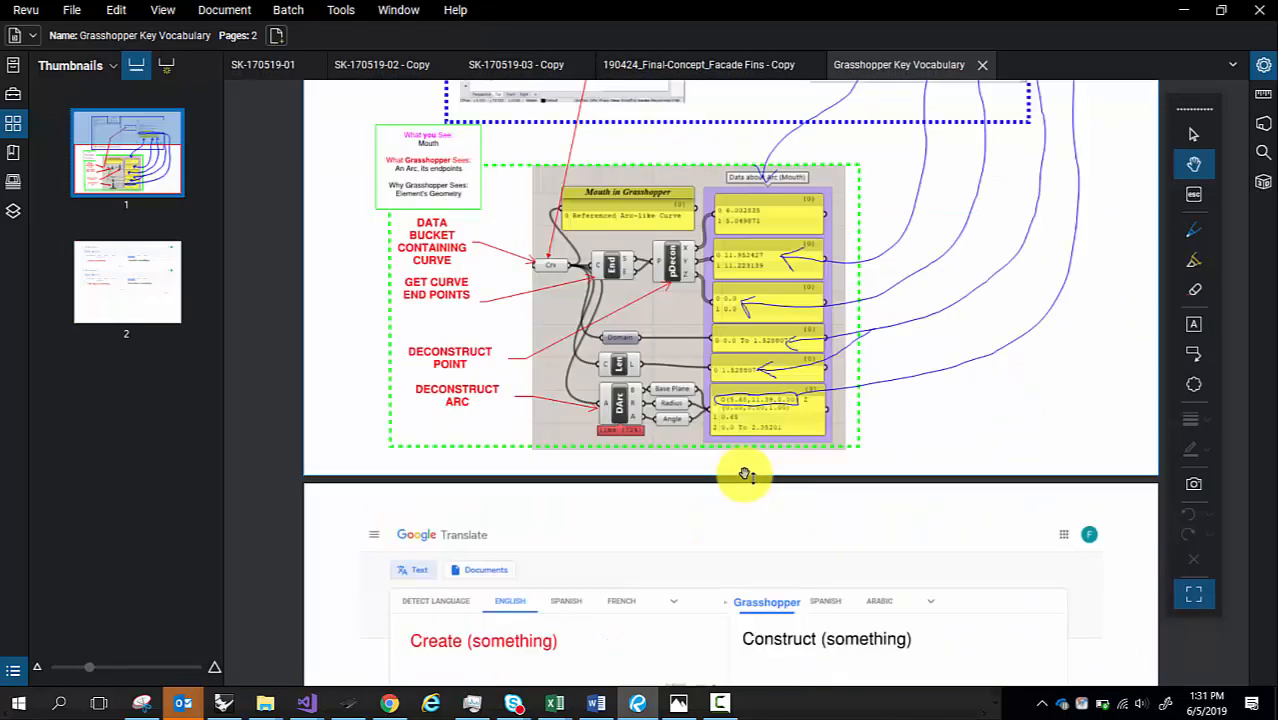
scroll(315, 480, up, 3)
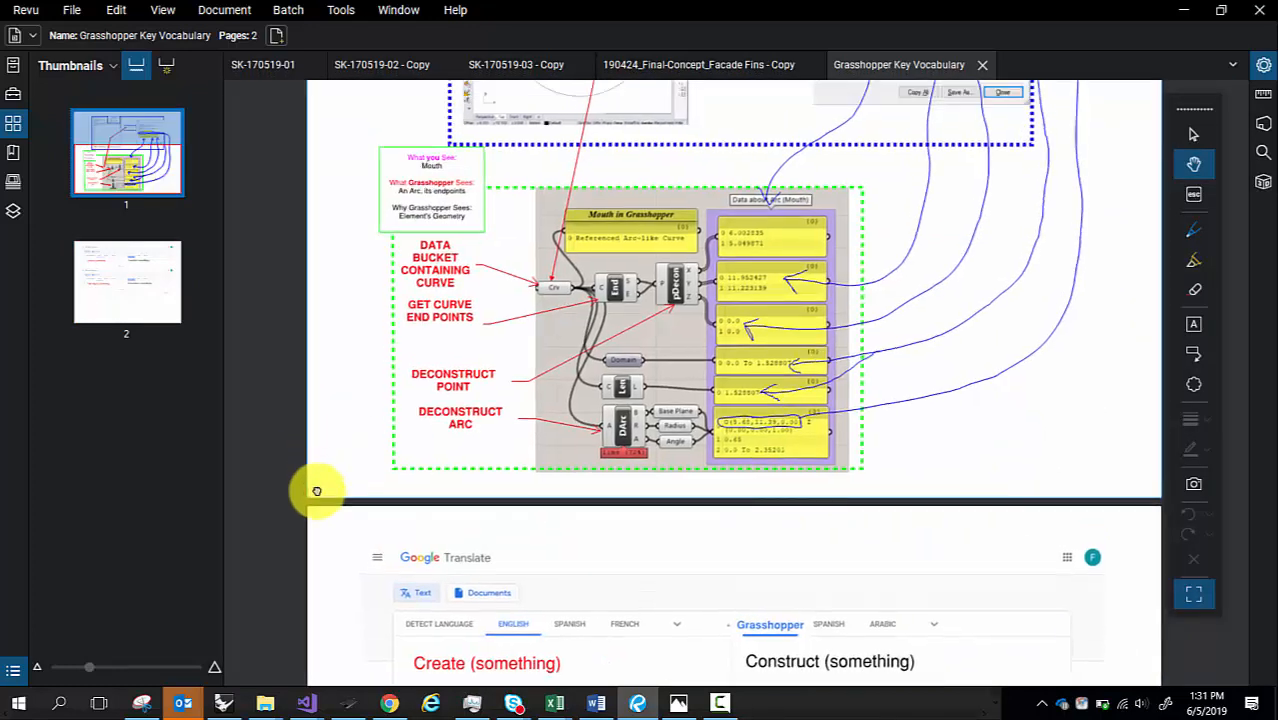
scroll(310, 448, up, 2)
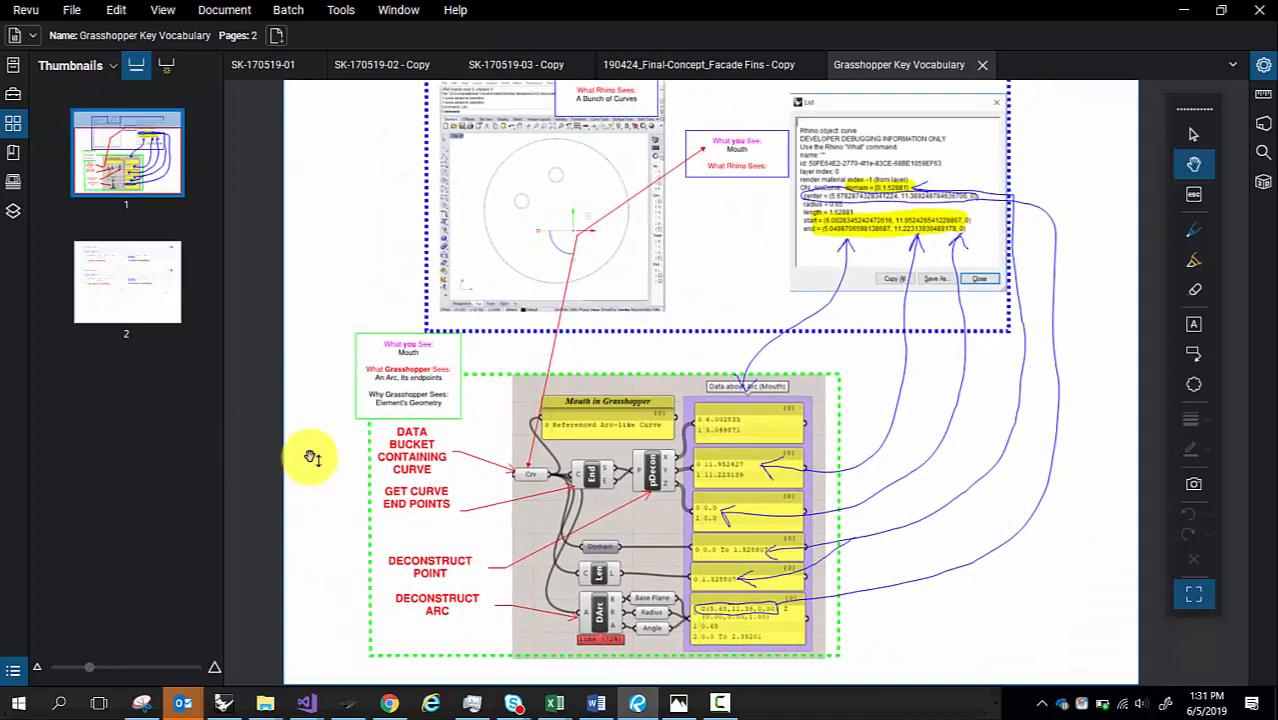
click(1183, 10)
- Align the AMoments component directly below the Length component, and maximize the Grasshopper window to show the whole definition
right_drag(976, 449, 880, 448)
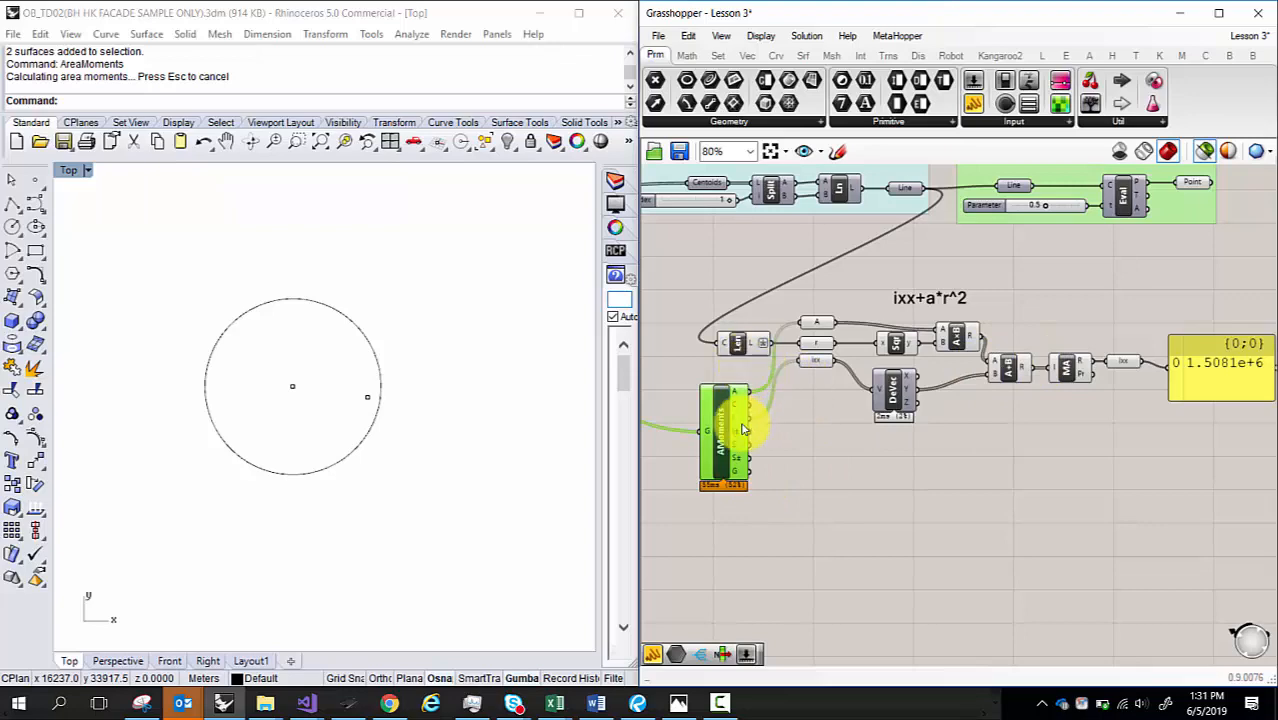
drag(743, 430, 756, 412)
drag(1130, 6, 1110, 12)
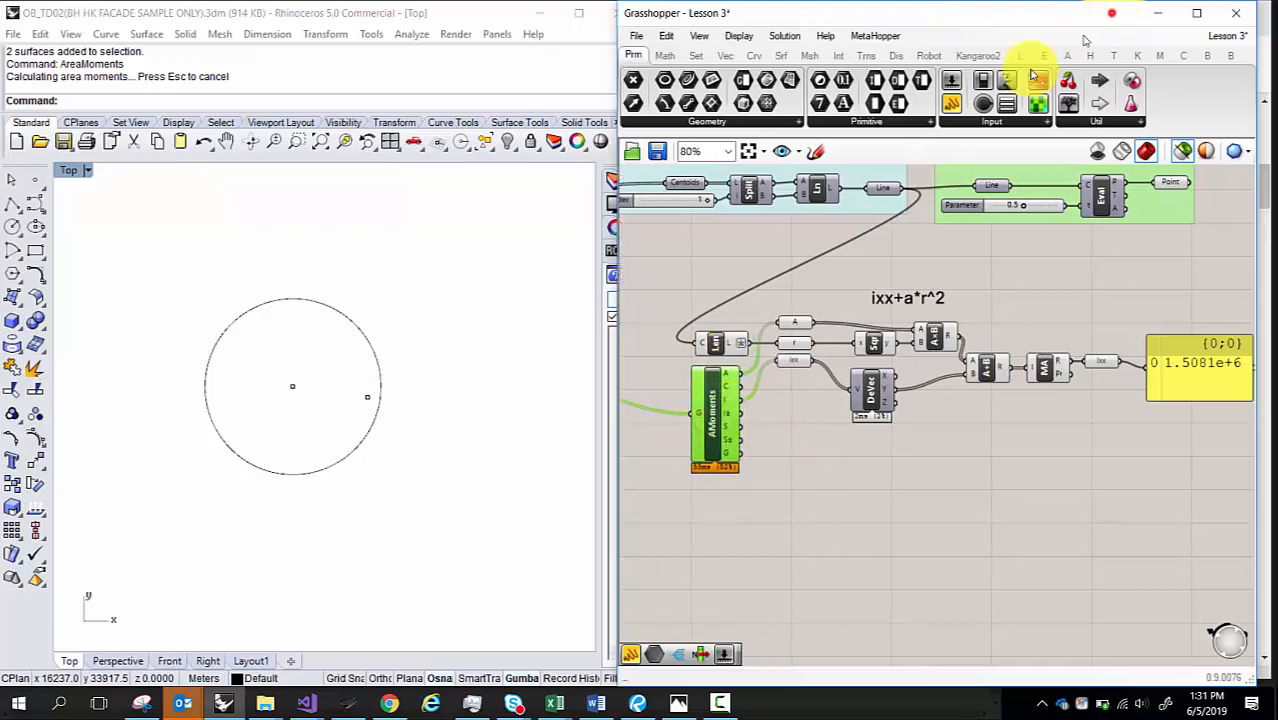
double_click(1112, 13)
scroll(655, 405, down, 5)
scroll(448, 319, up, 3)
scroll(447, 411, up, 2)
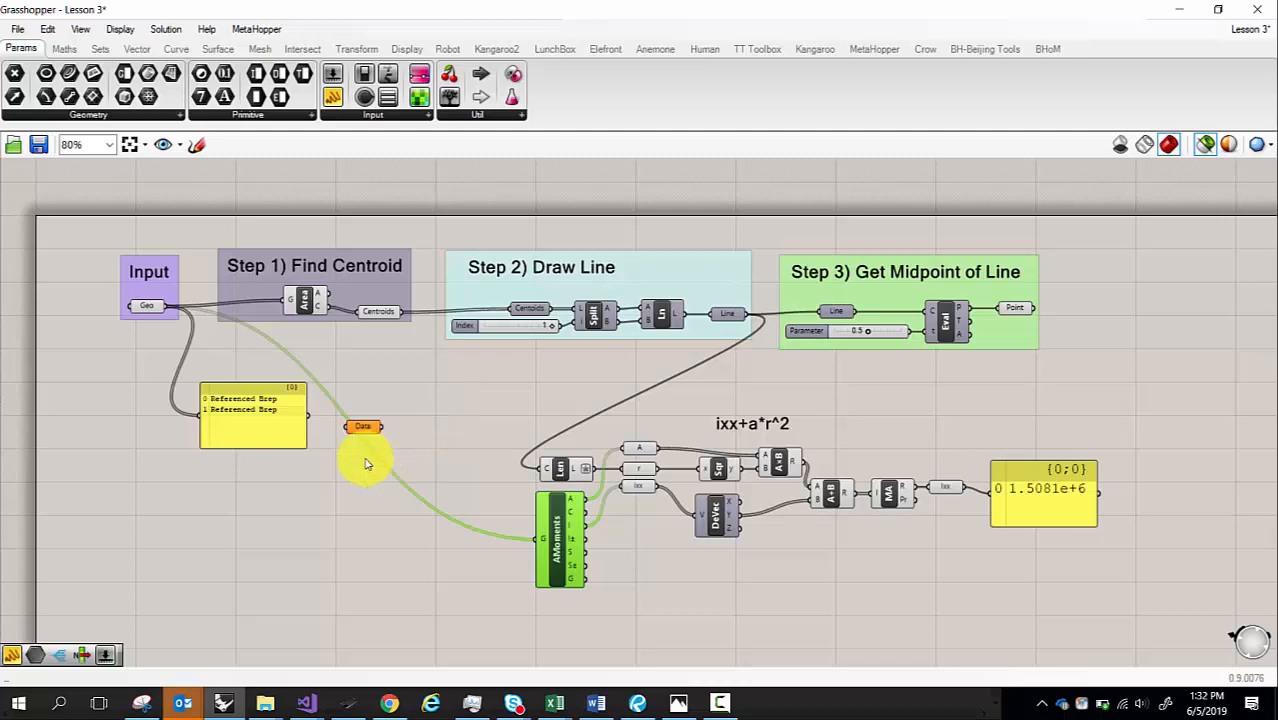
- Select the entire ixx+a*r^2 calculation from AMoments to its result panel, and restore the Grasshopper window beside Rhino
click(497, 387)
drag(494, 382, 1140, 648)
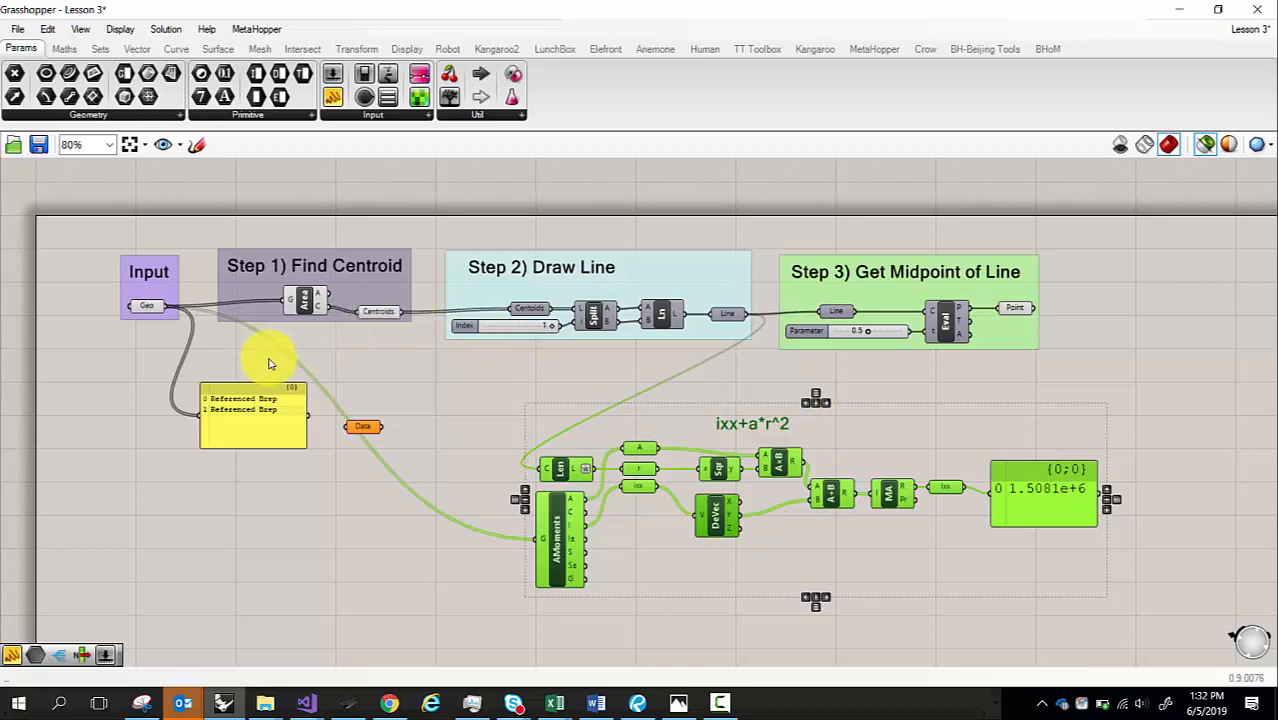
double_click(372, 10)
drag(1243, 120, 1276, 140)
click(405, 274)
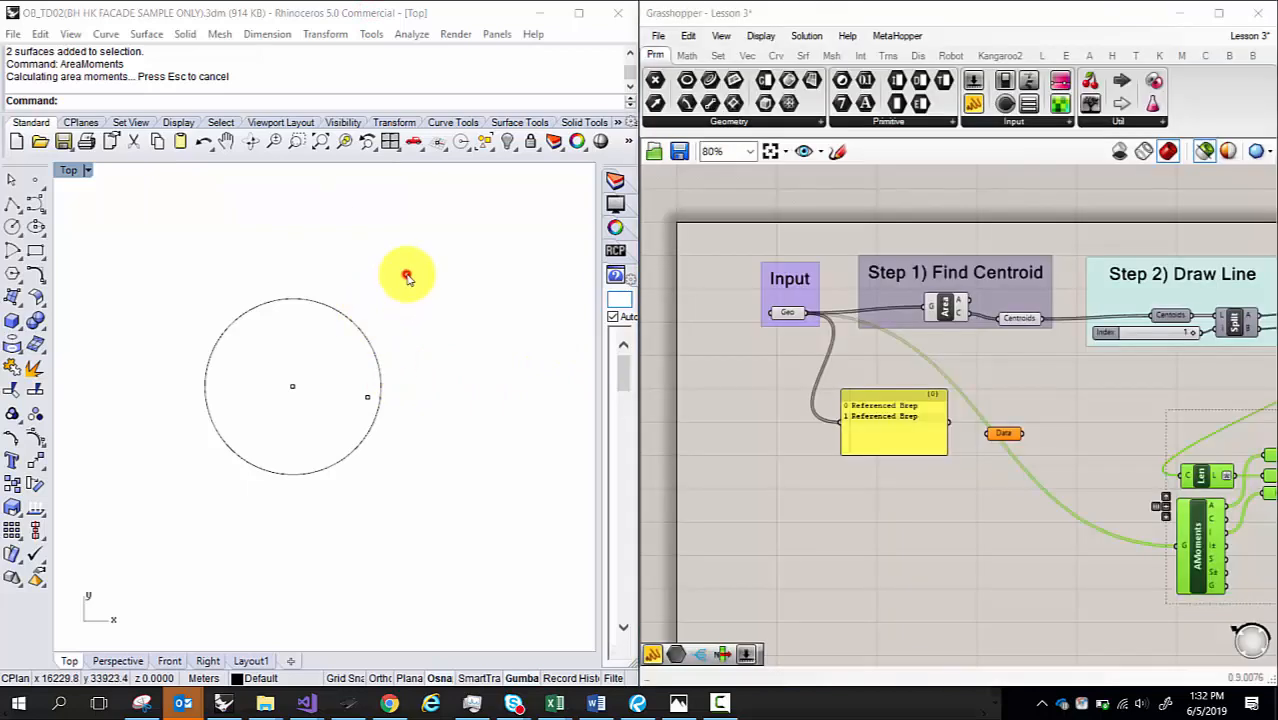
scroll(993, 391, down, 3)
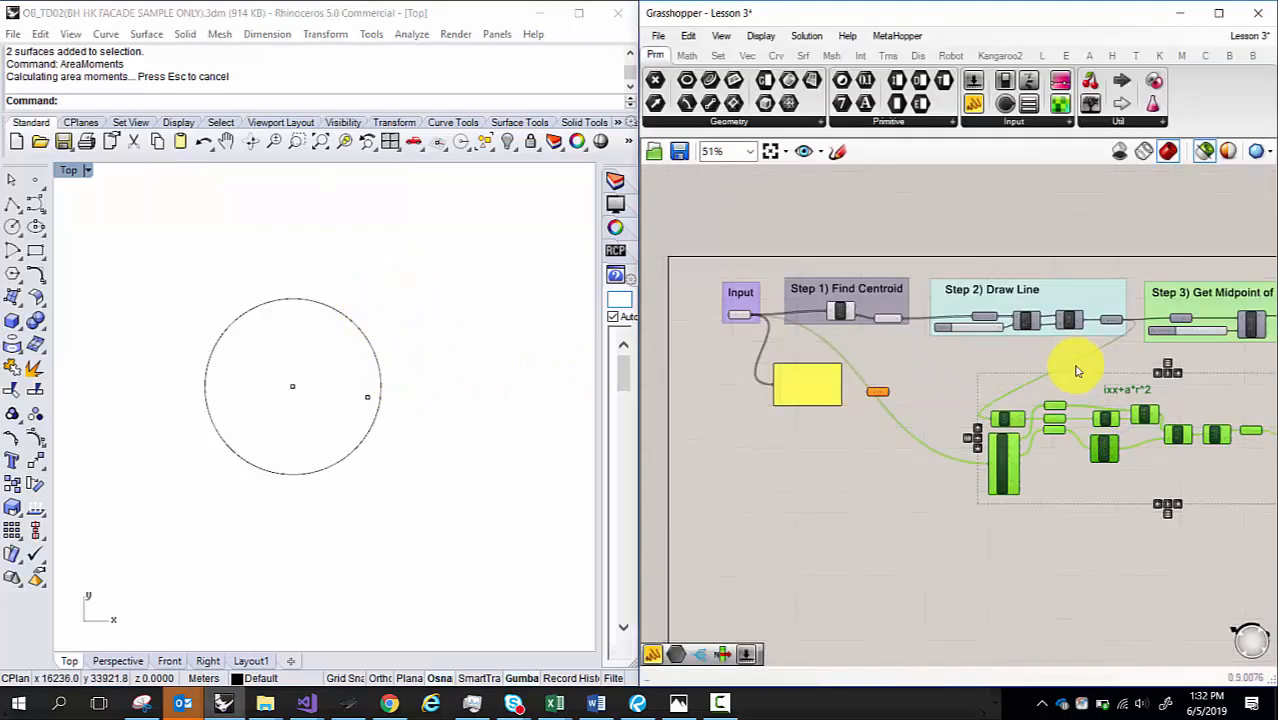
right_drag(1073, 362, 946, 347)
right_drag(854, 362, 933, 366)
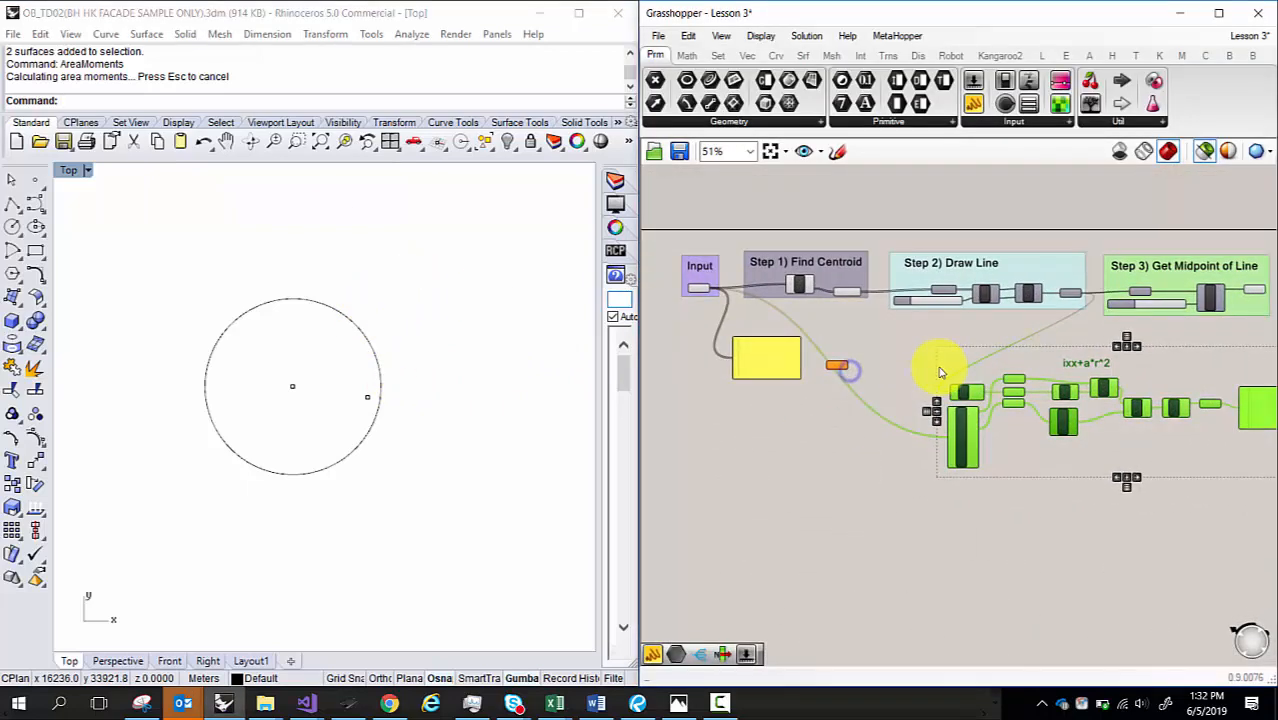
click(720, 705)
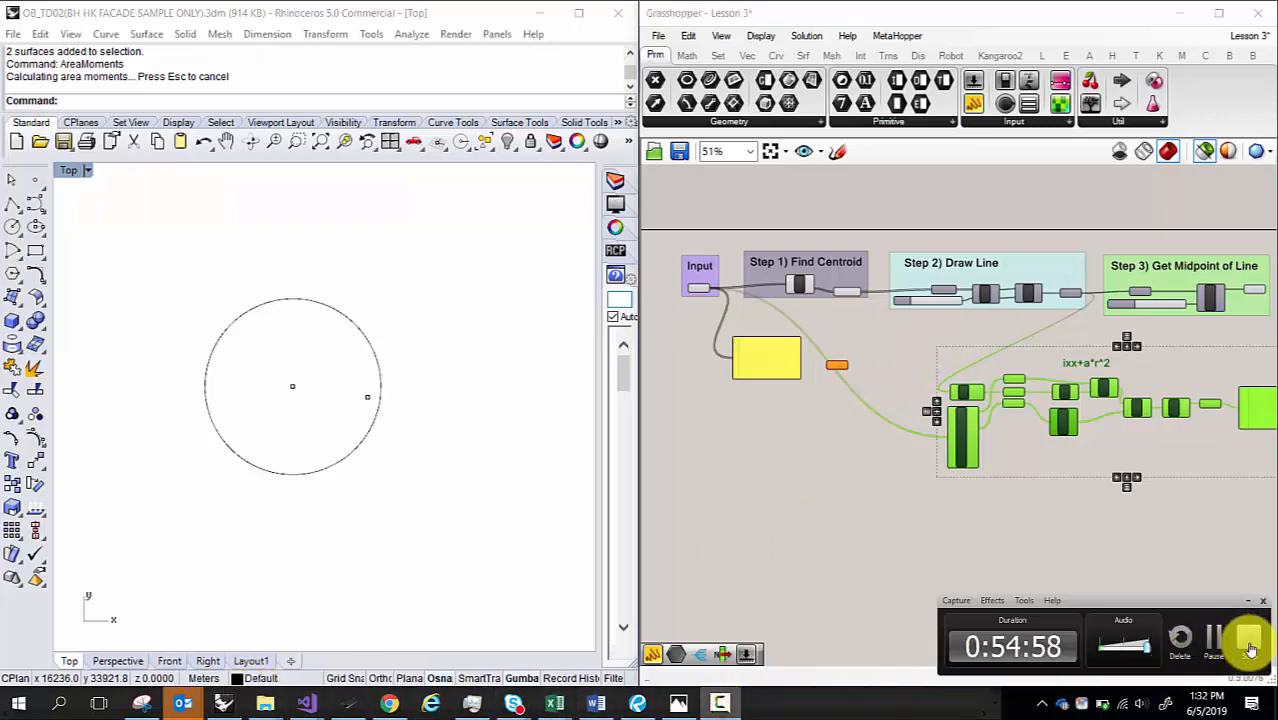